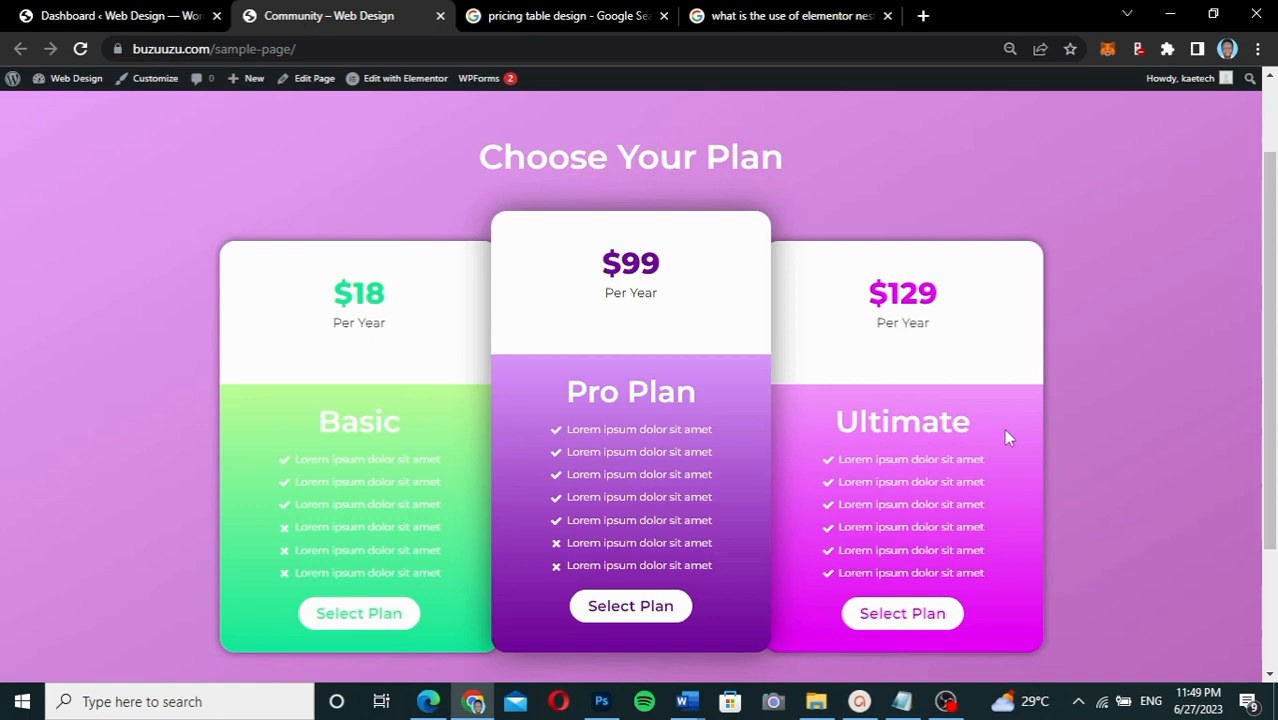
# Review the finished Choose Your Plan page and compare it with the Creative Pricing Table reference image
pyautogui.scroll(2, 605, 285)
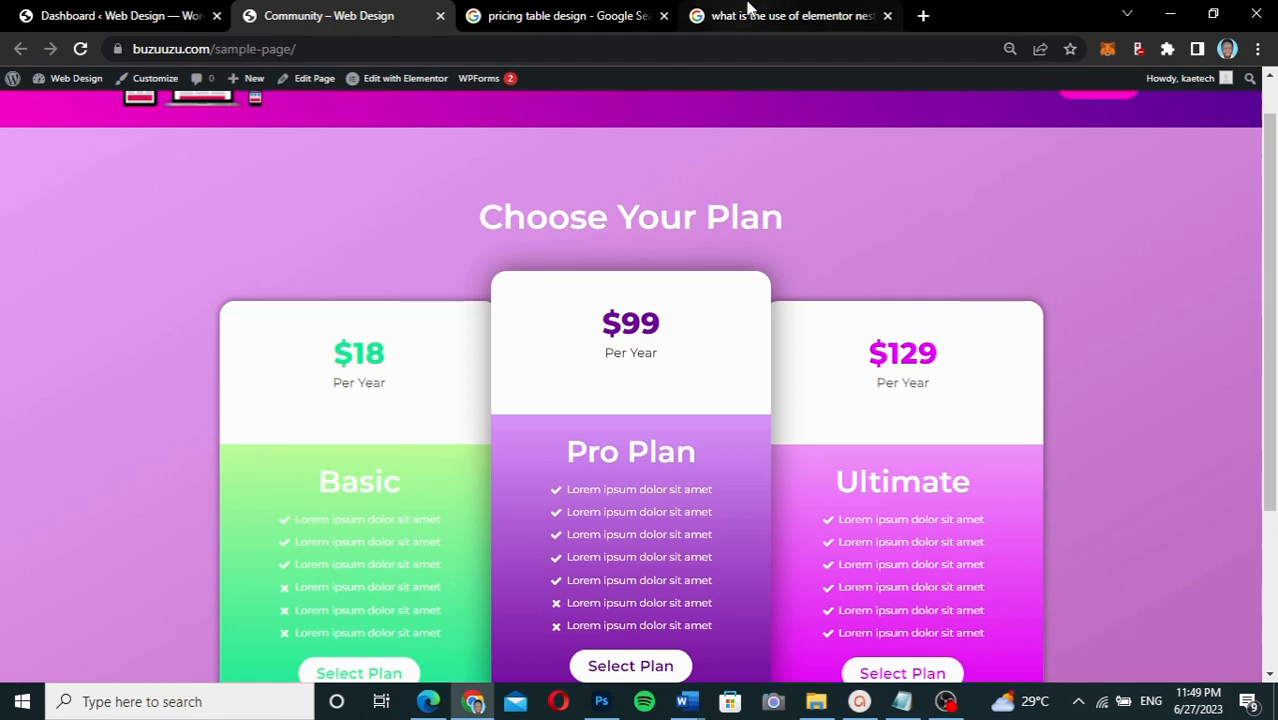
pyautogui.click(576, 19)
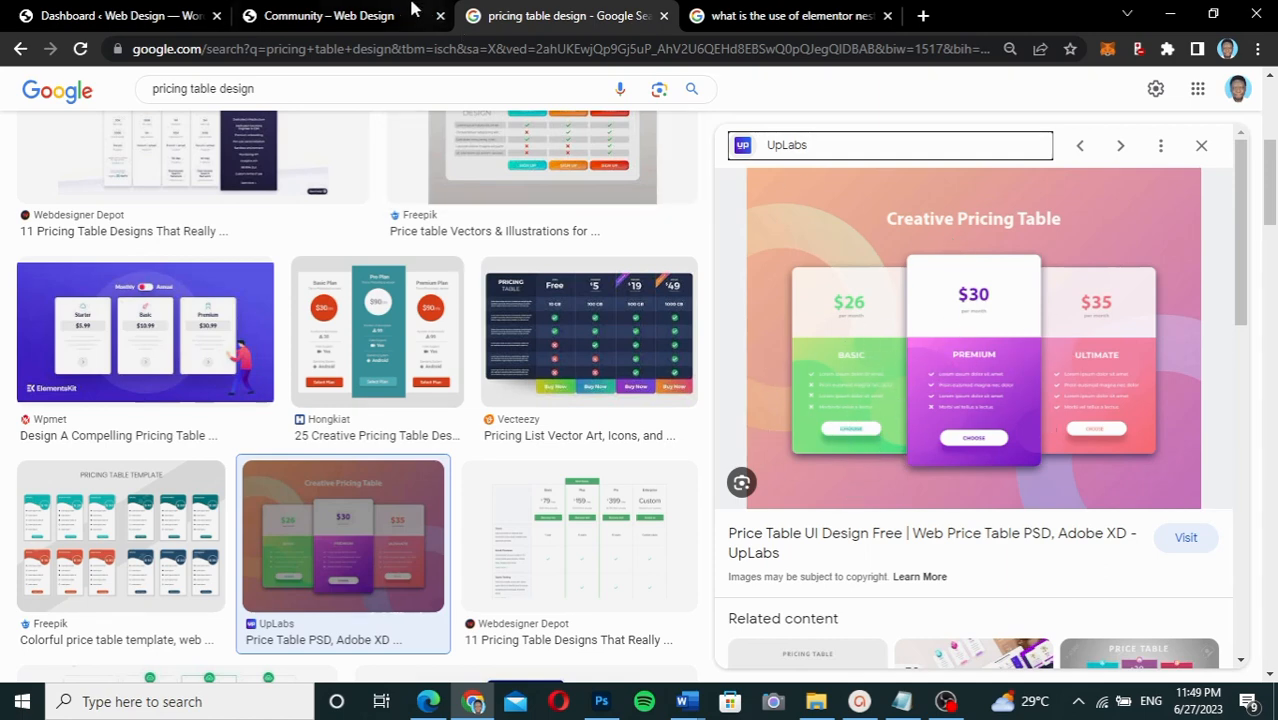
pyautogui.click(375, 18)
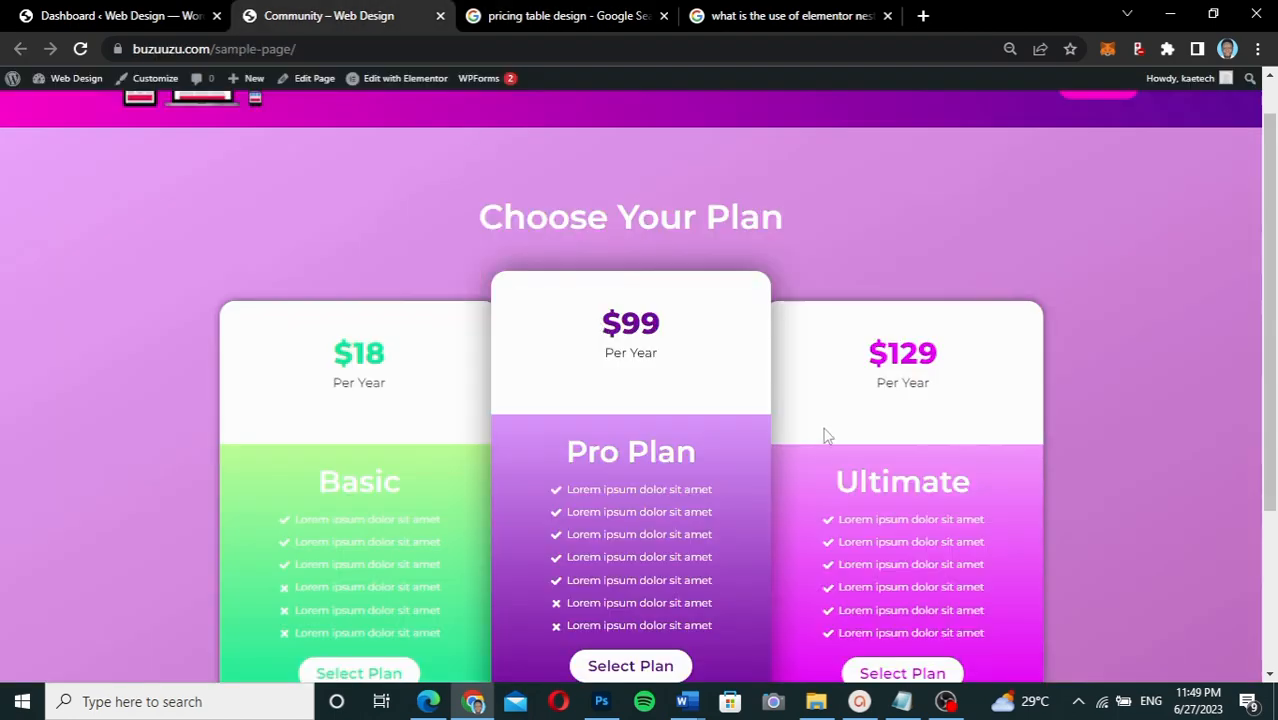
pyautogui.scroll(-3, 818, 446)
pyautogui.scroll(2, 818, 446)
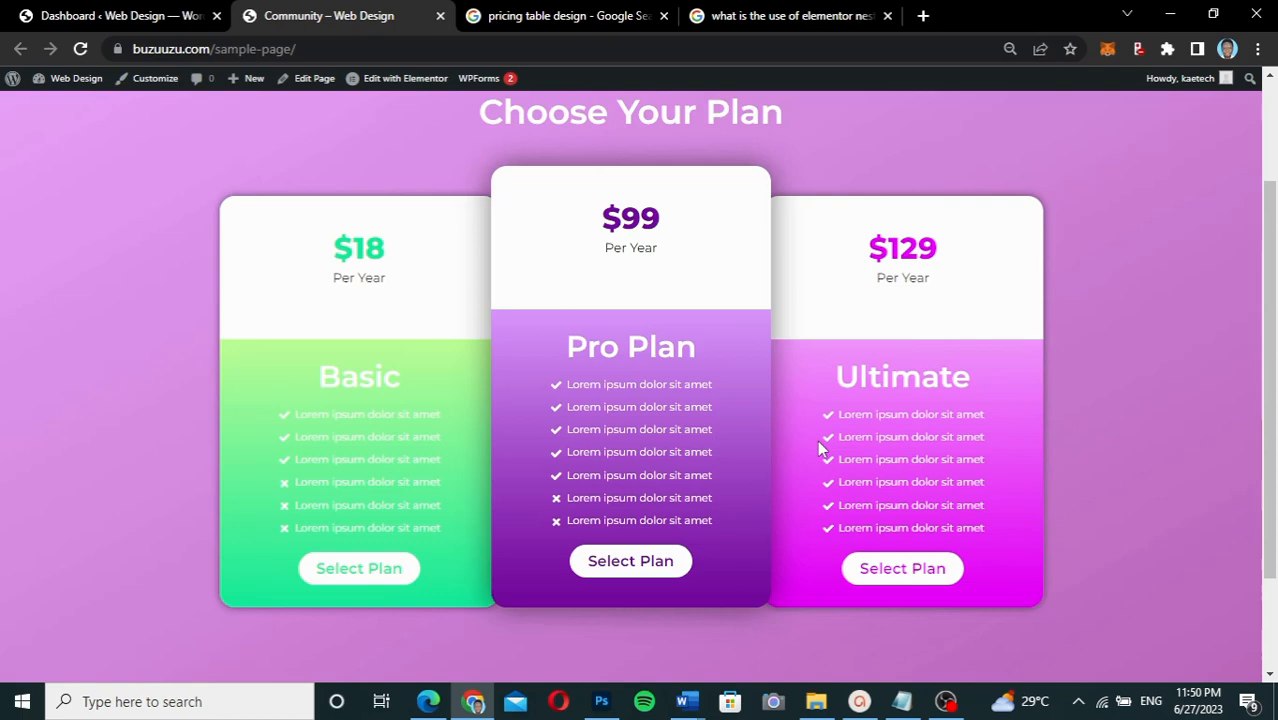
# Read the search result explaining the use of Elementor nested elements, and return to the finished pricing page
pyautogui.click(778, 16)
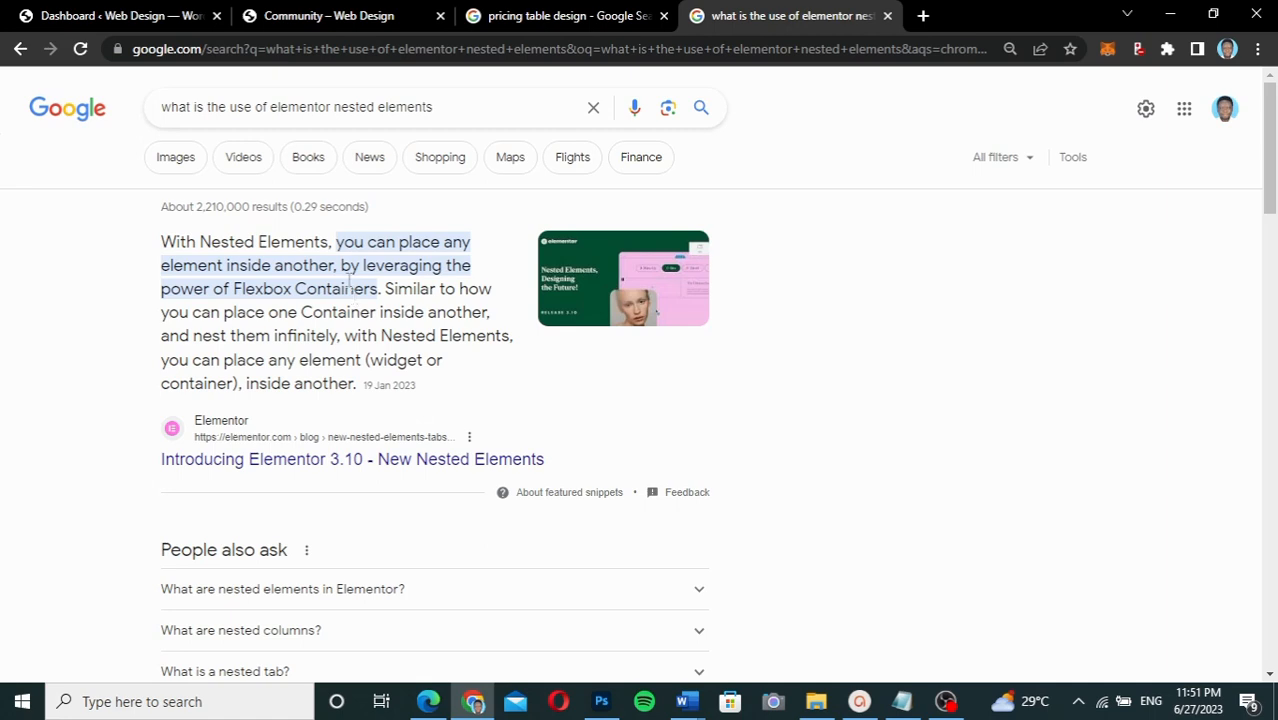
pyautogui.click(310, 15)
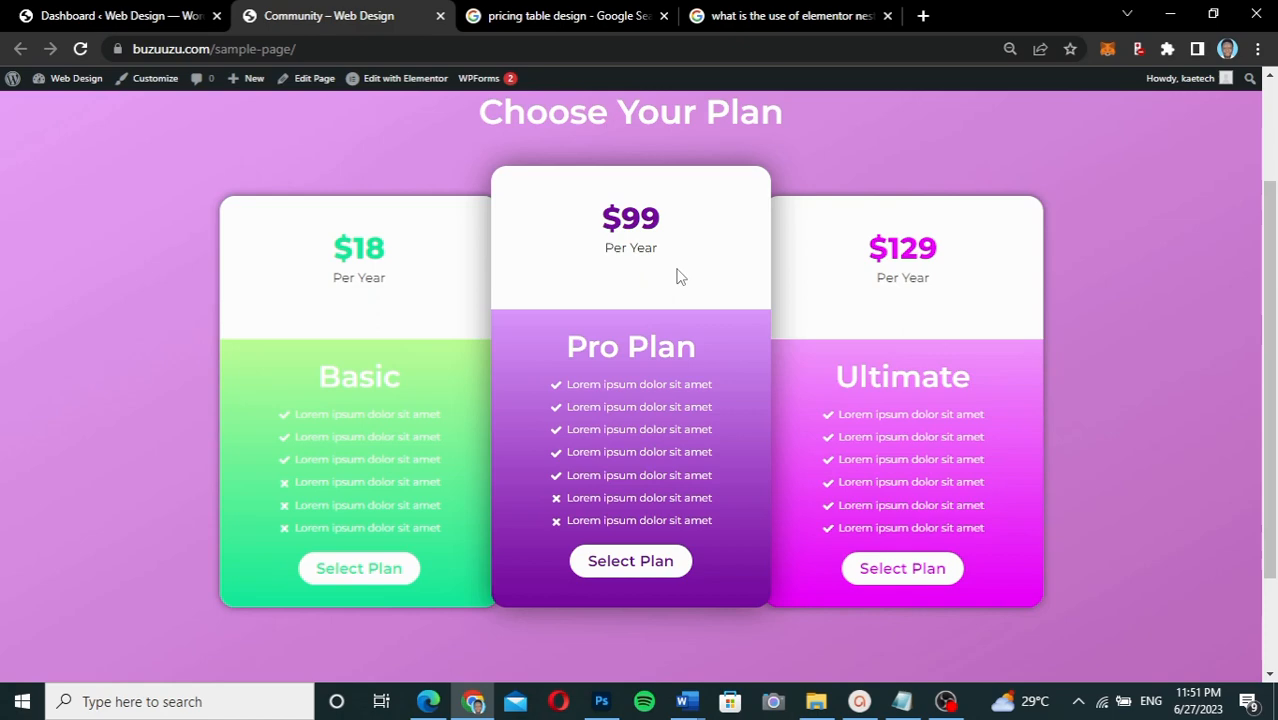
# Open the Elementor settings from the WordPress dashboard and display the Features options
pyautogui.click(127, 22)
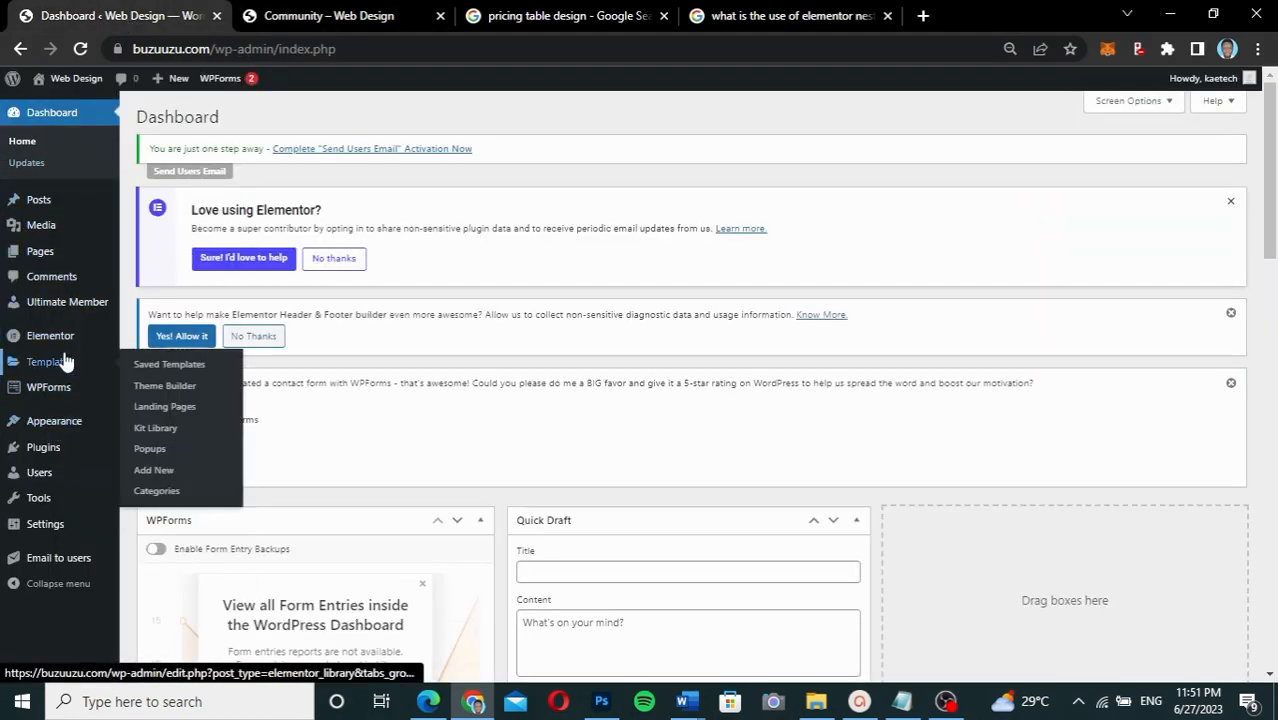
pyautogui.hotkey('ctrl', '+')
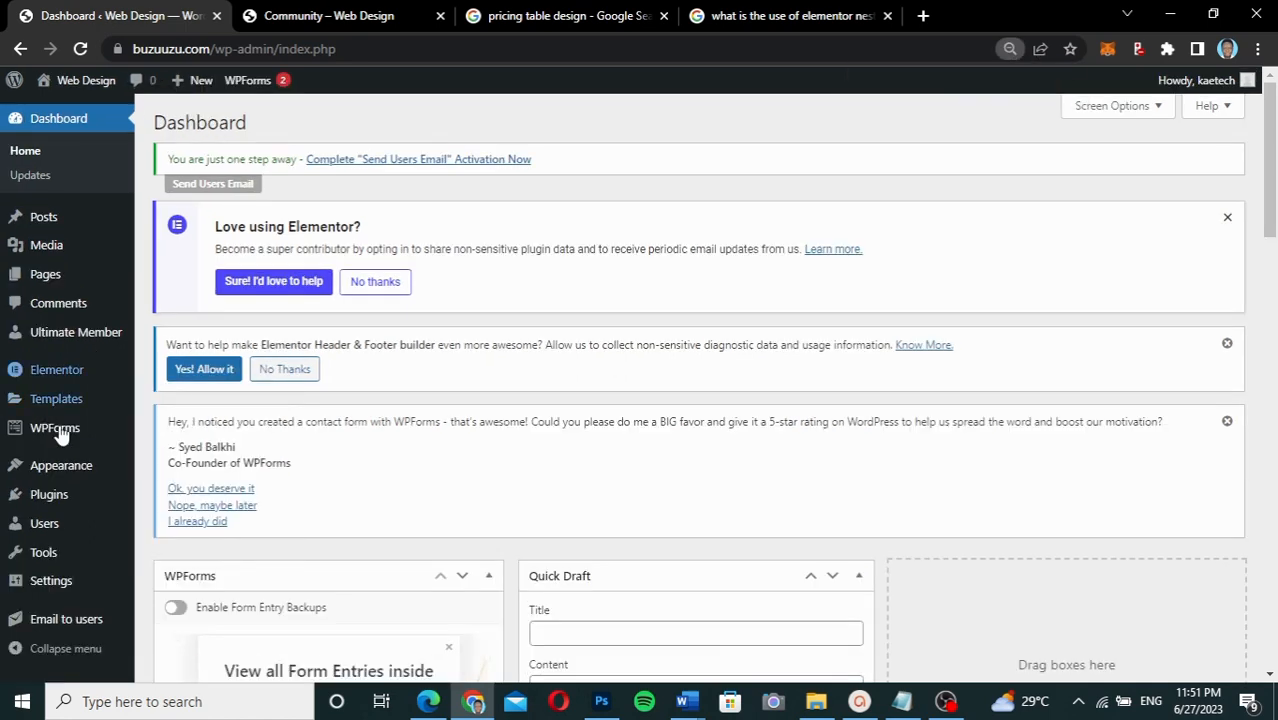
pyautogui.moveTo(52, 385)
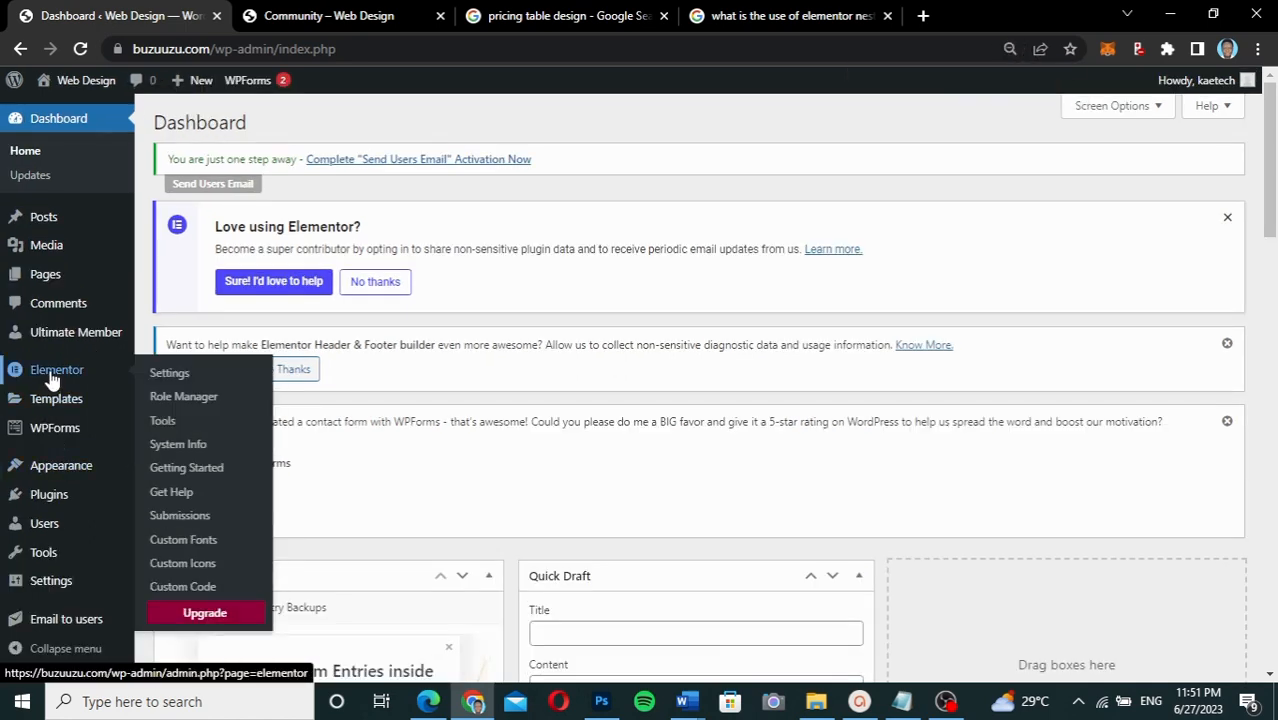
pyautogui.click(175, 375)
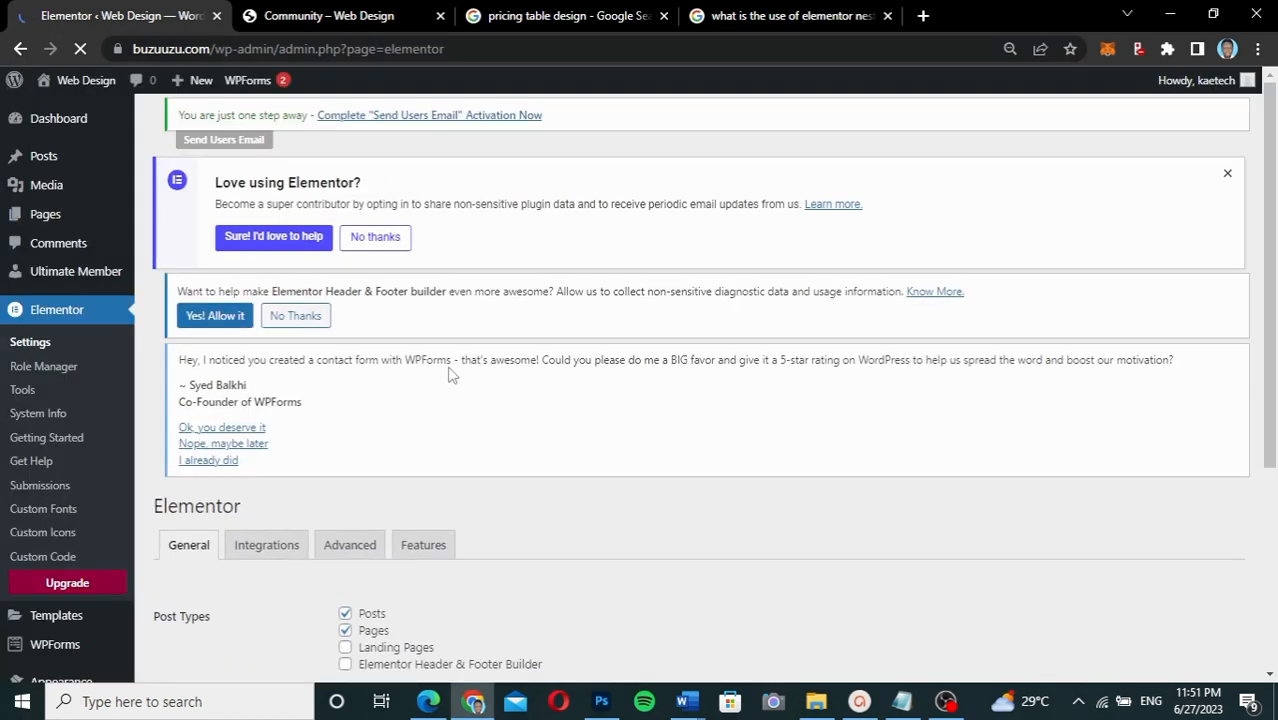
pyautogui.scroll(-3, 540, 490)
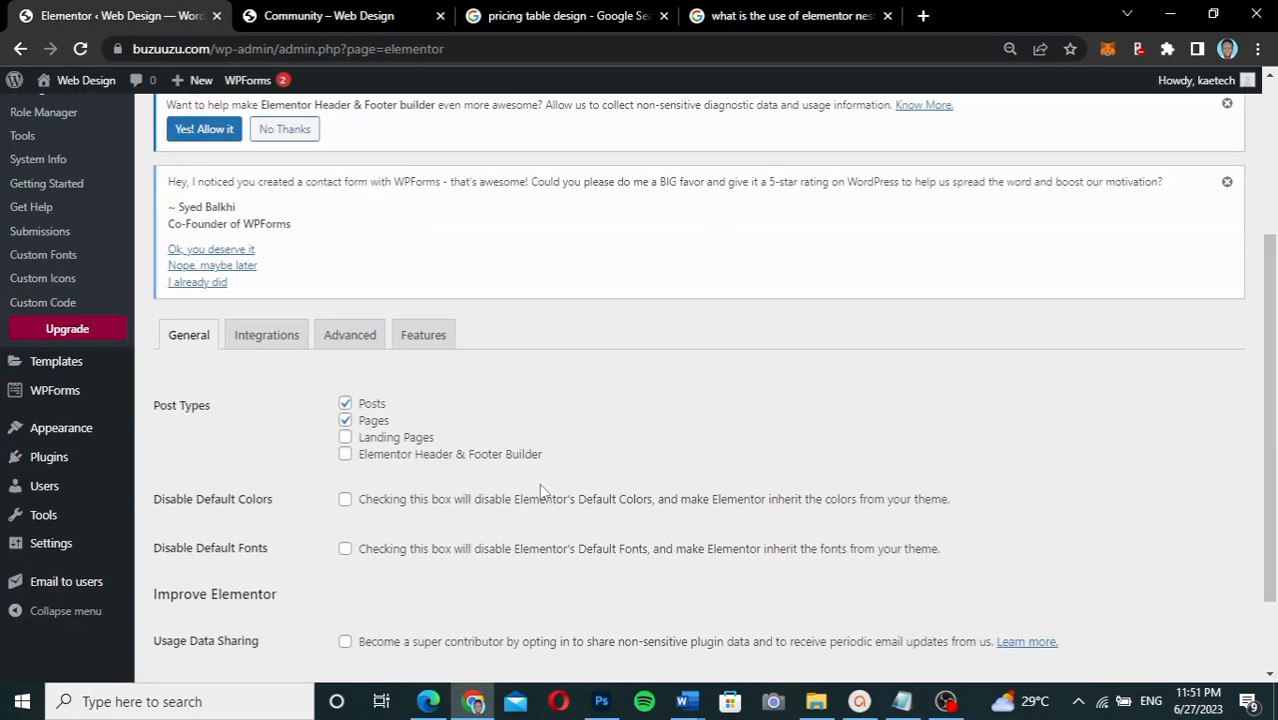
pyautogui.click(424, 240)
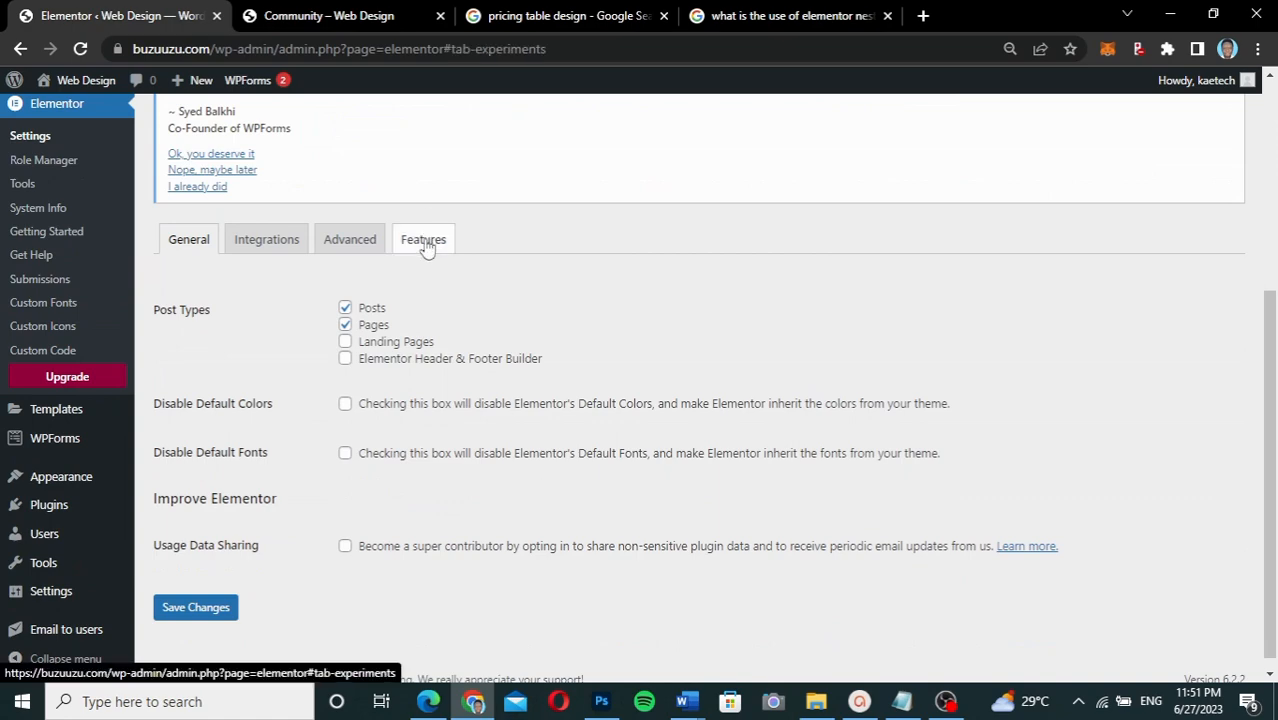
# Set the Flexbox Container experiment to Active
pyautogui.scroll(-3, 510, 460)
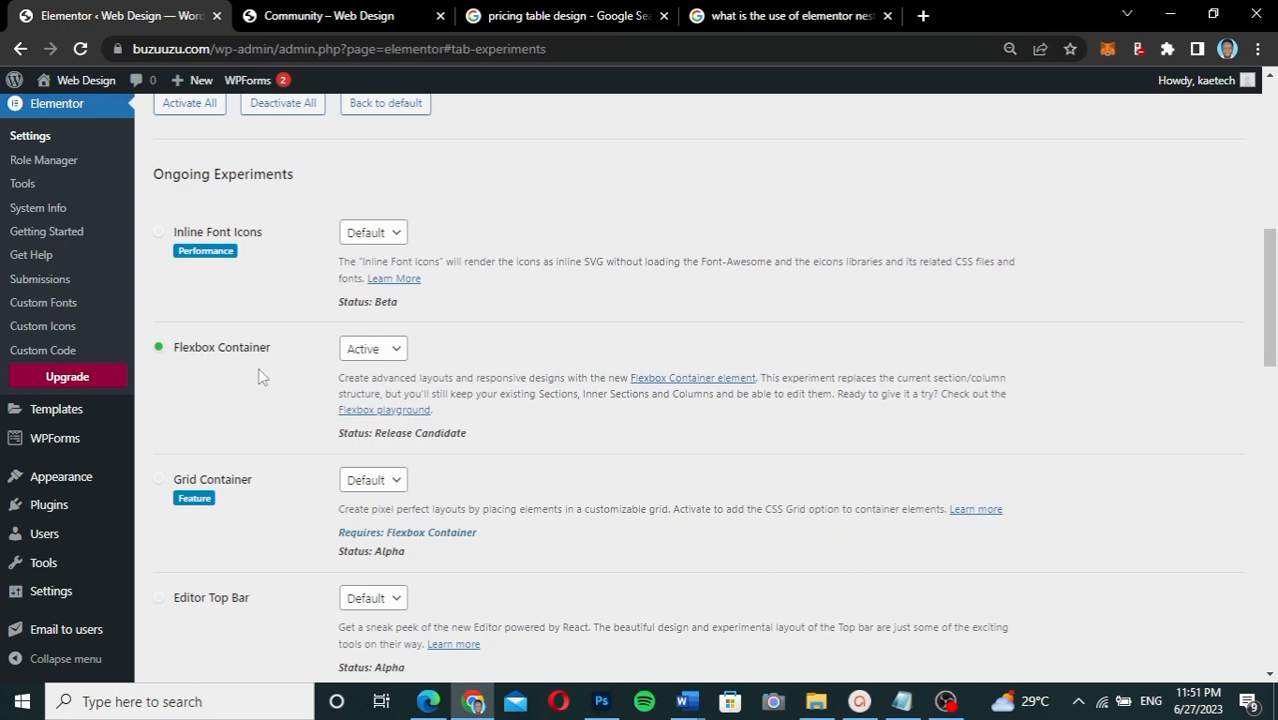
pyautogui.click(378, 356)
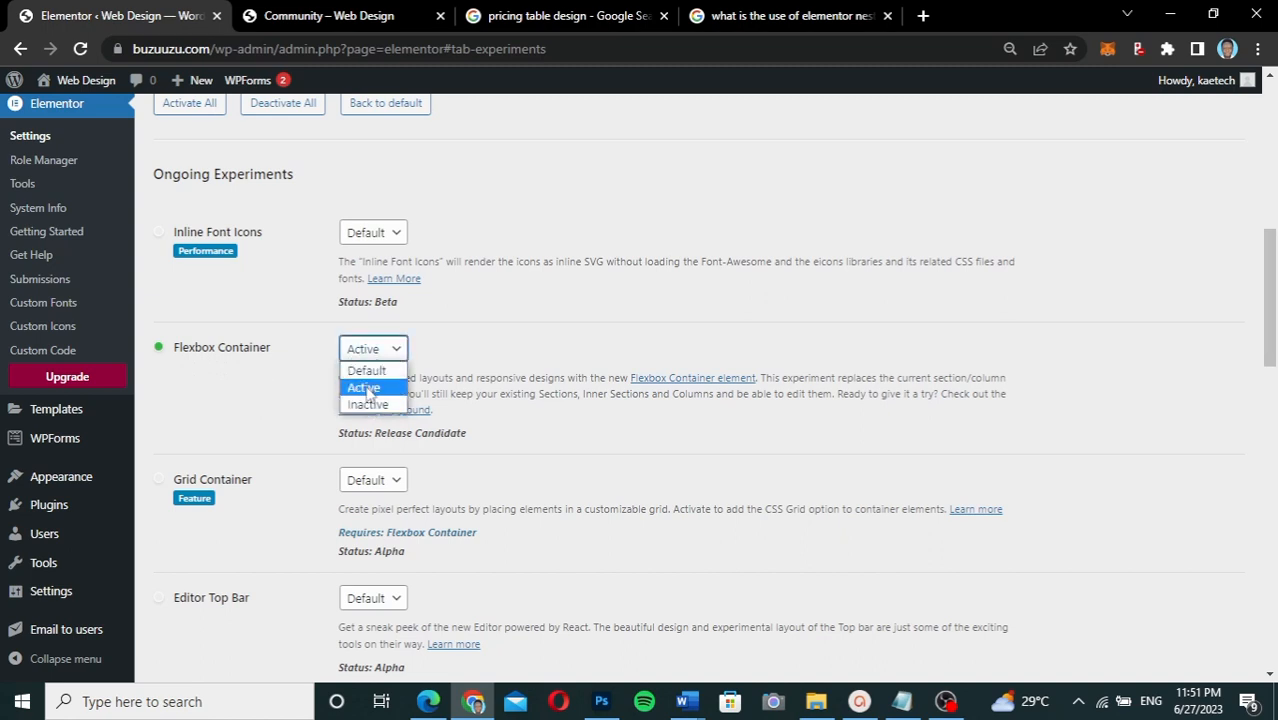
pyautogui.click(366, 390)
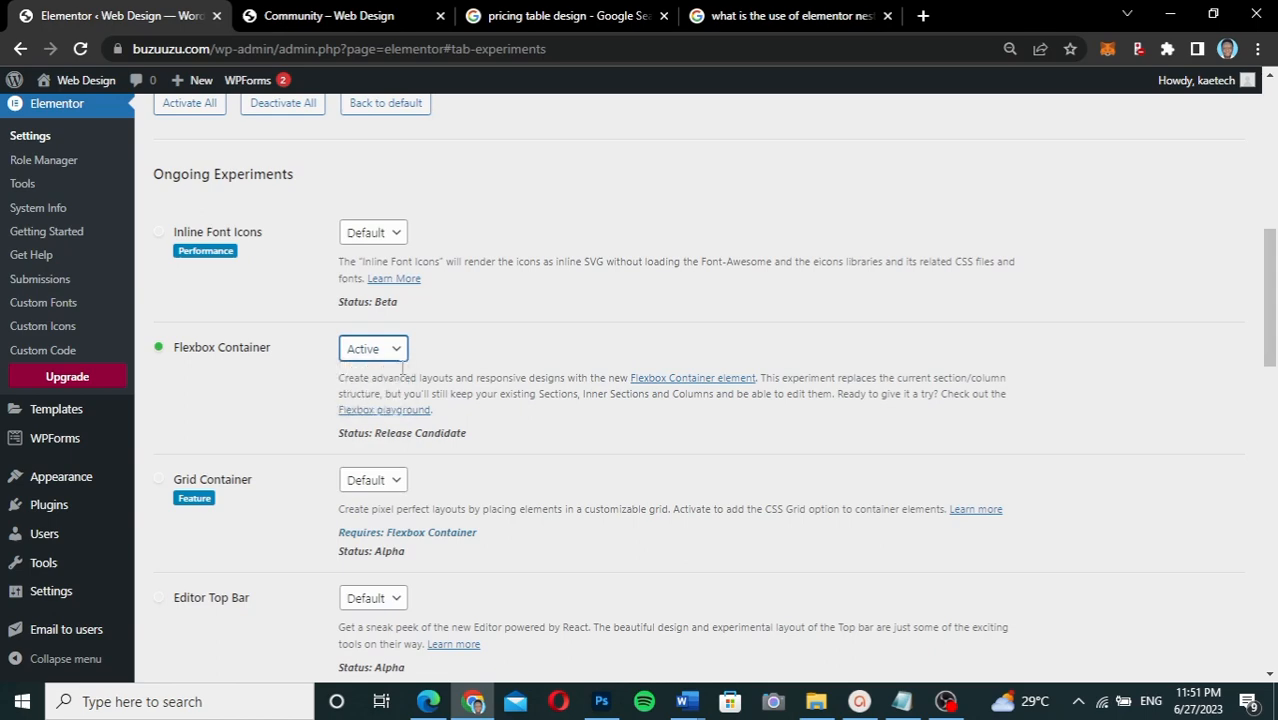
# Set the Nested Elements experiment to Active and save the Elementor feature settings
pyautogui.scroll(-3, 444, 376)
pyautogui.scroll(-2, 444, 376)
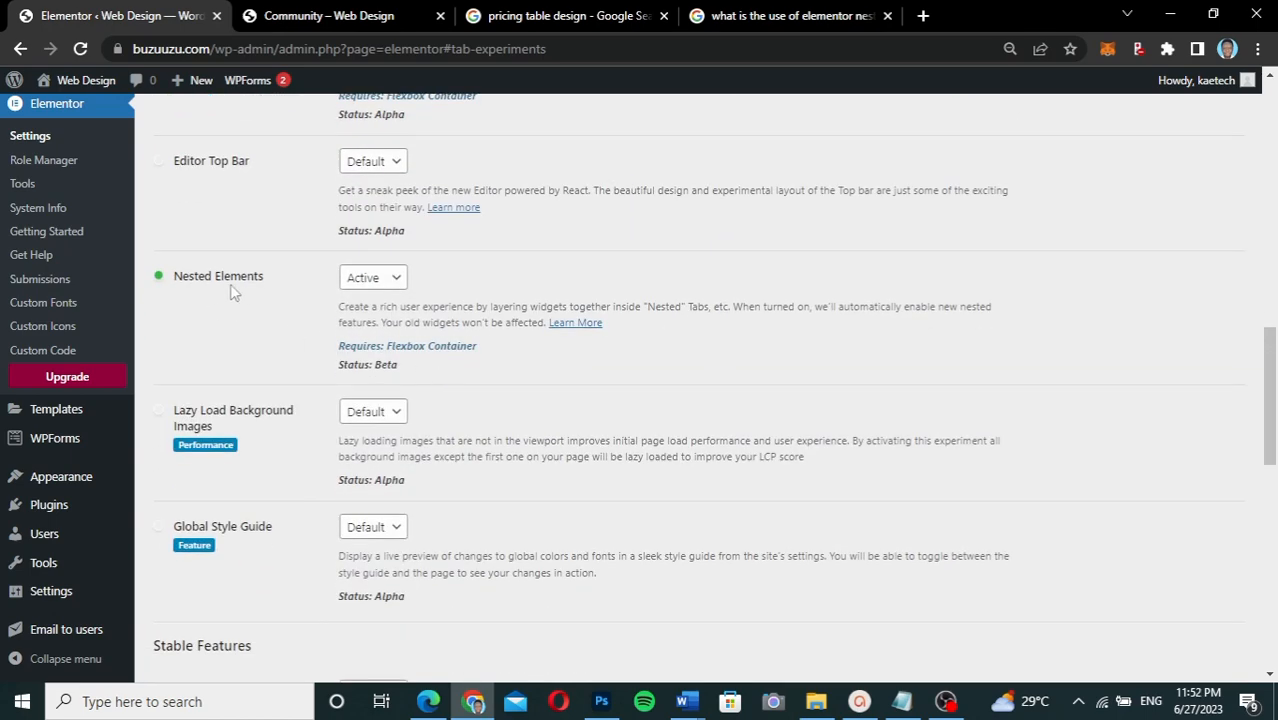
pyautogui.click(389, 281)
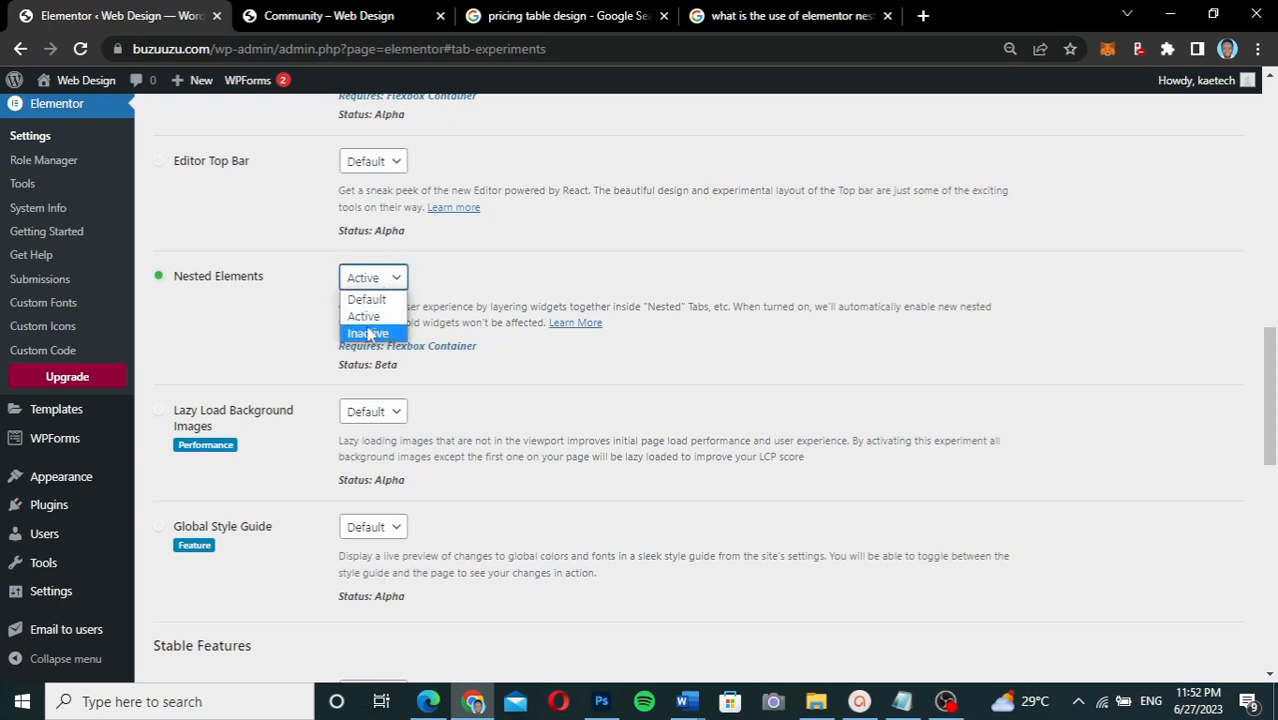
pyautogui.click(365, 316)
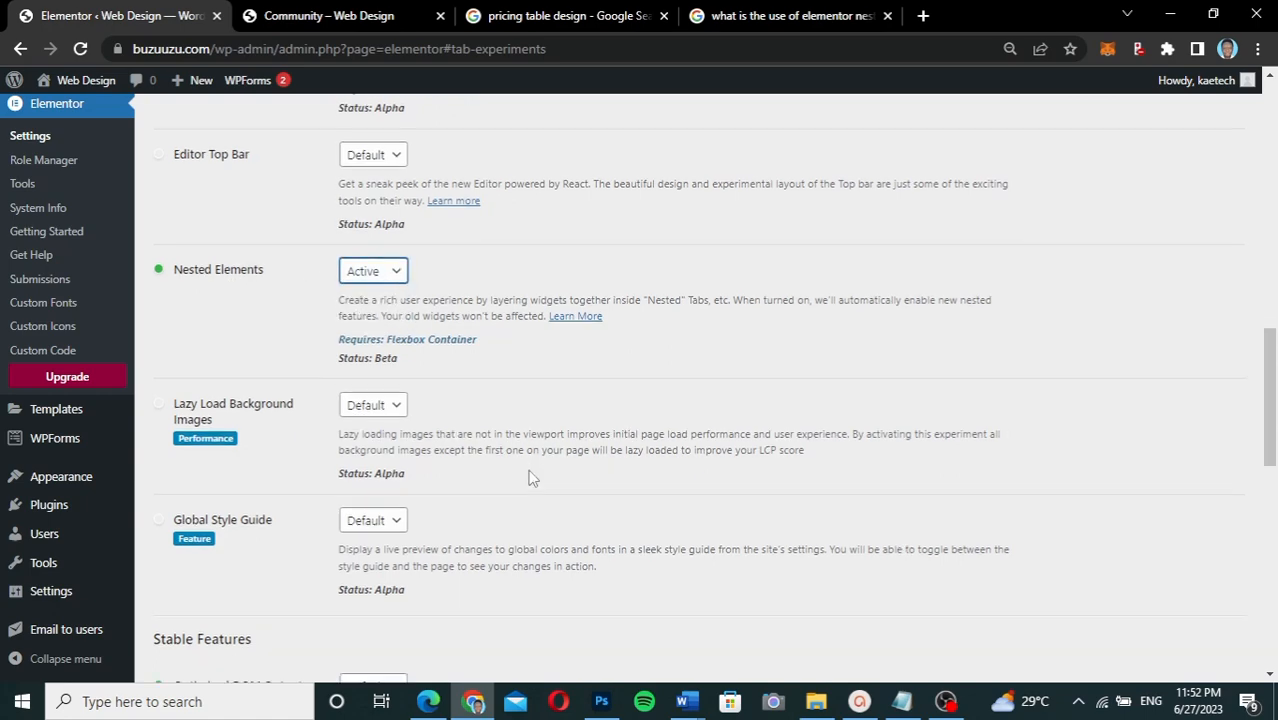
pyautogui.scroll(-10, 532, 478)
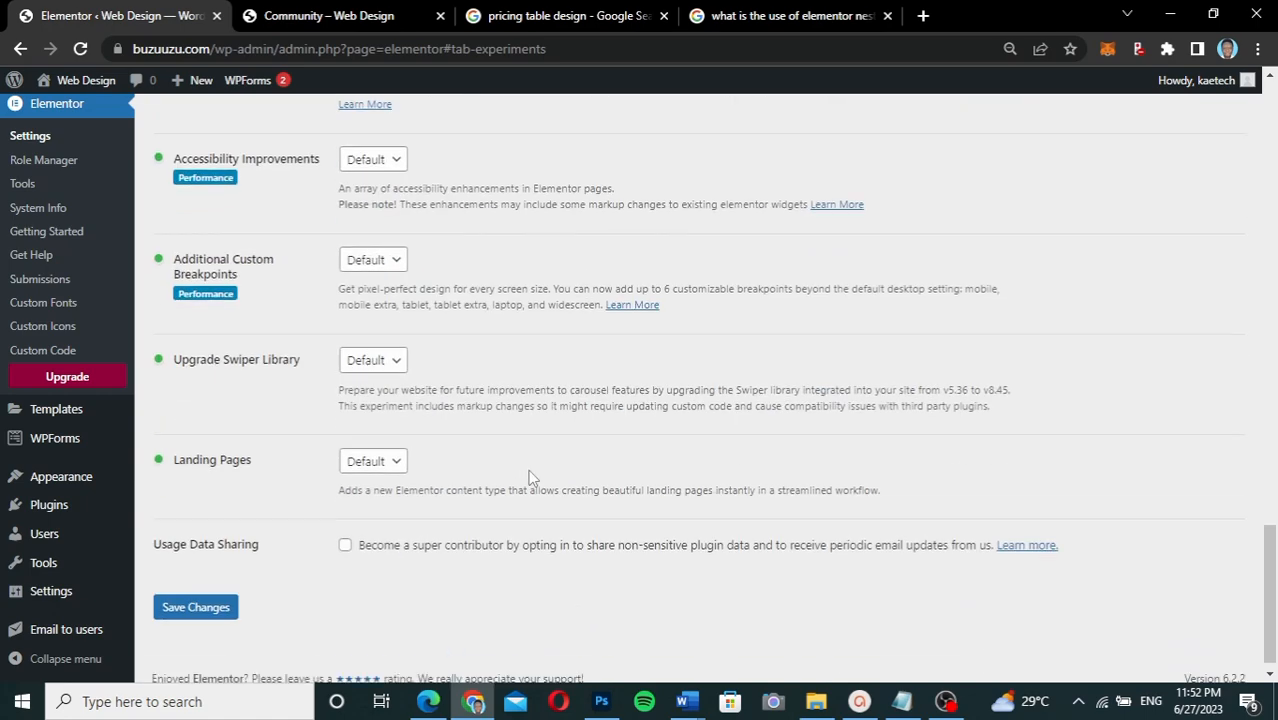
pyautogui.click(193, 619)
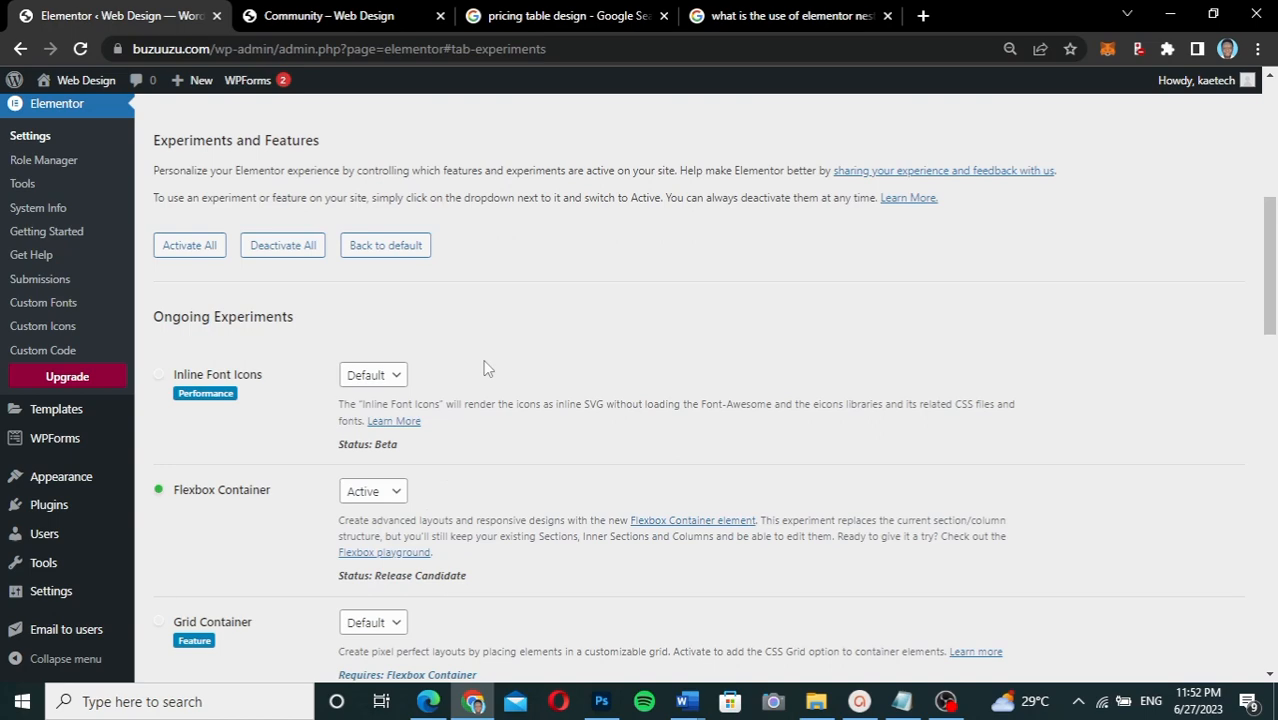
# Look over the three plan cards on the finished pricing page once more
pyautogui.scroll(5, 486, 368)
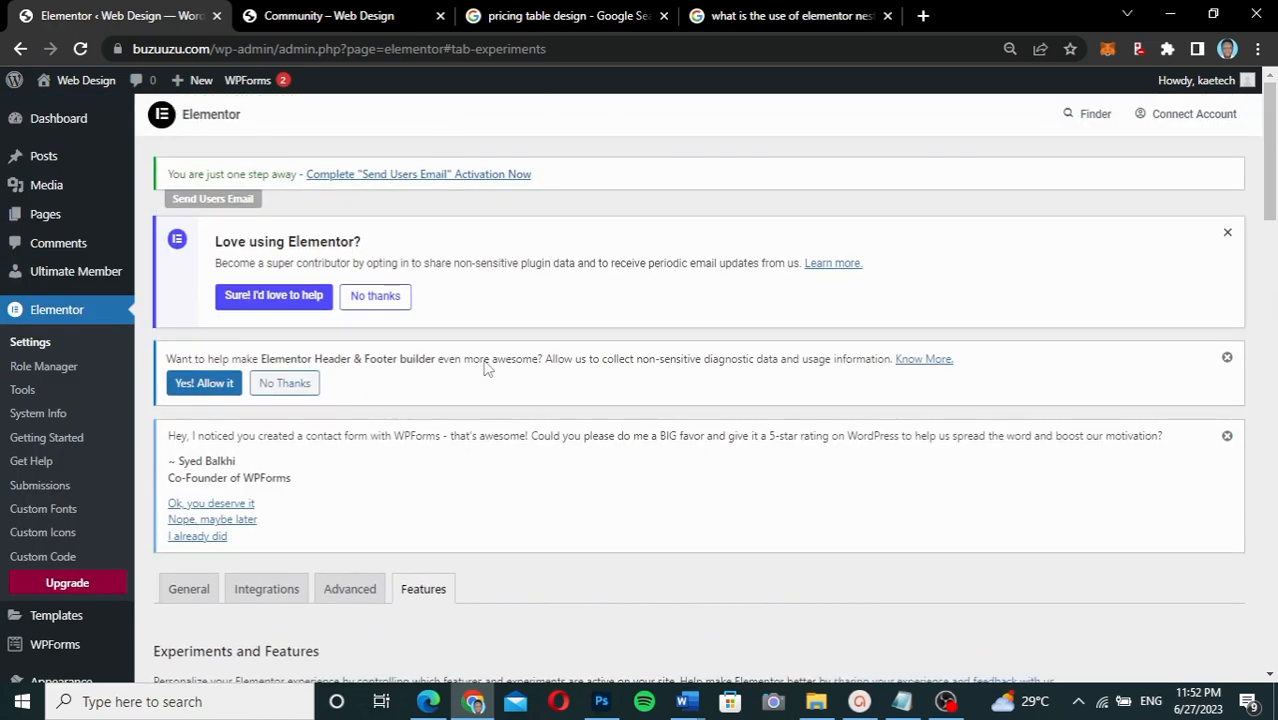
pyautogui.click(343, 17)
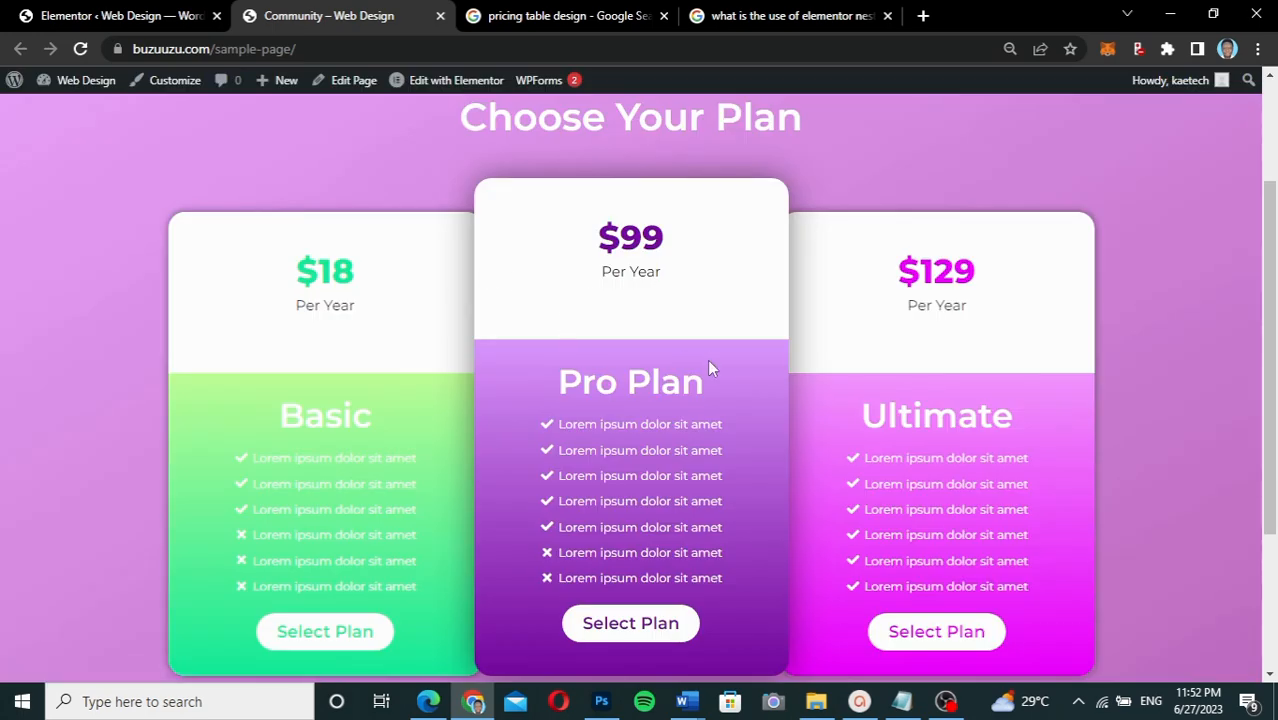
pyautogui.scroll(2, 707, 359)
pyautogui.scroll(-3, 707, 359)
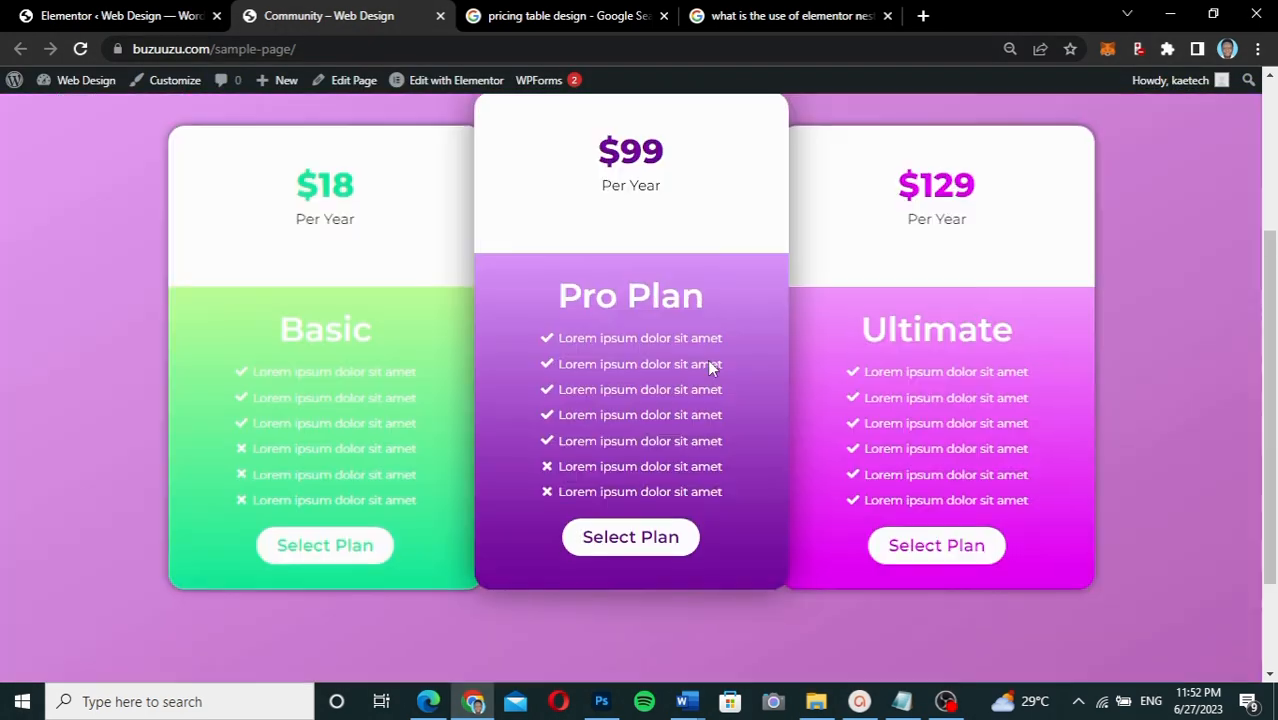
pyautogui.scroll(1, 707, 359)
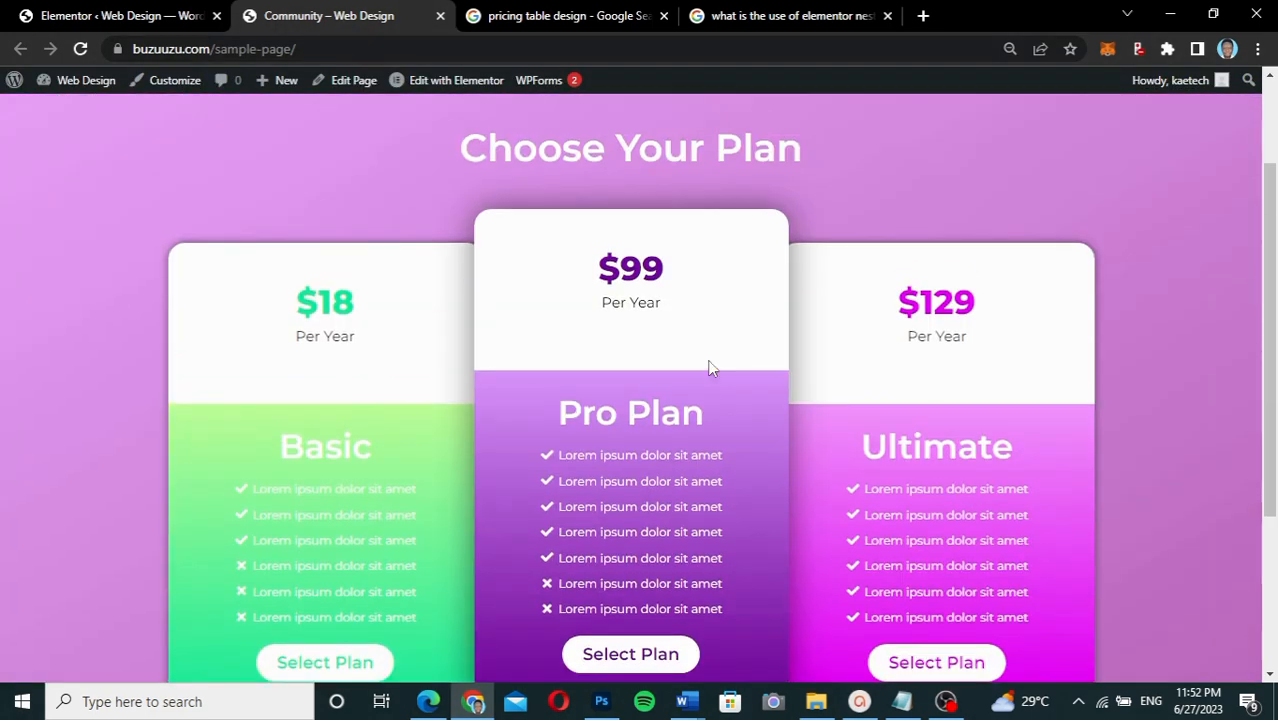
# Create a new WordPress page titled "Pricing Table"
pyautogui.click(137, 23)
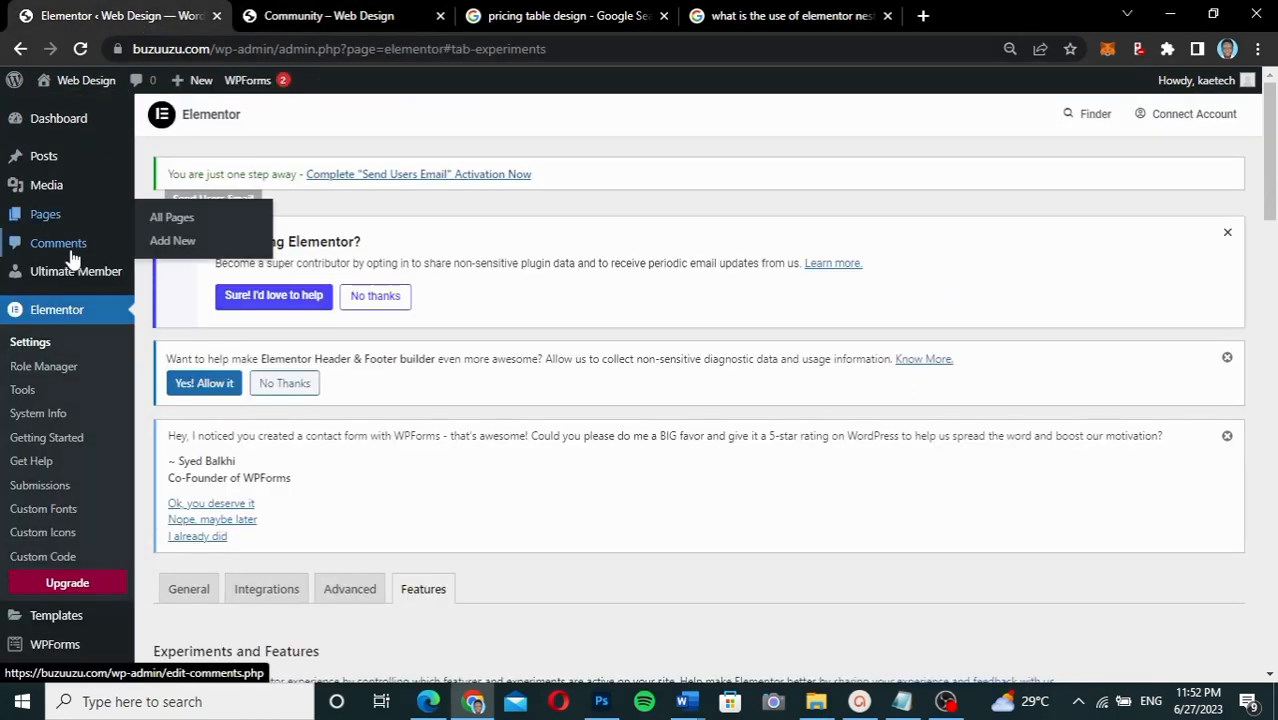
pyautogui.moveTo(16, 220)
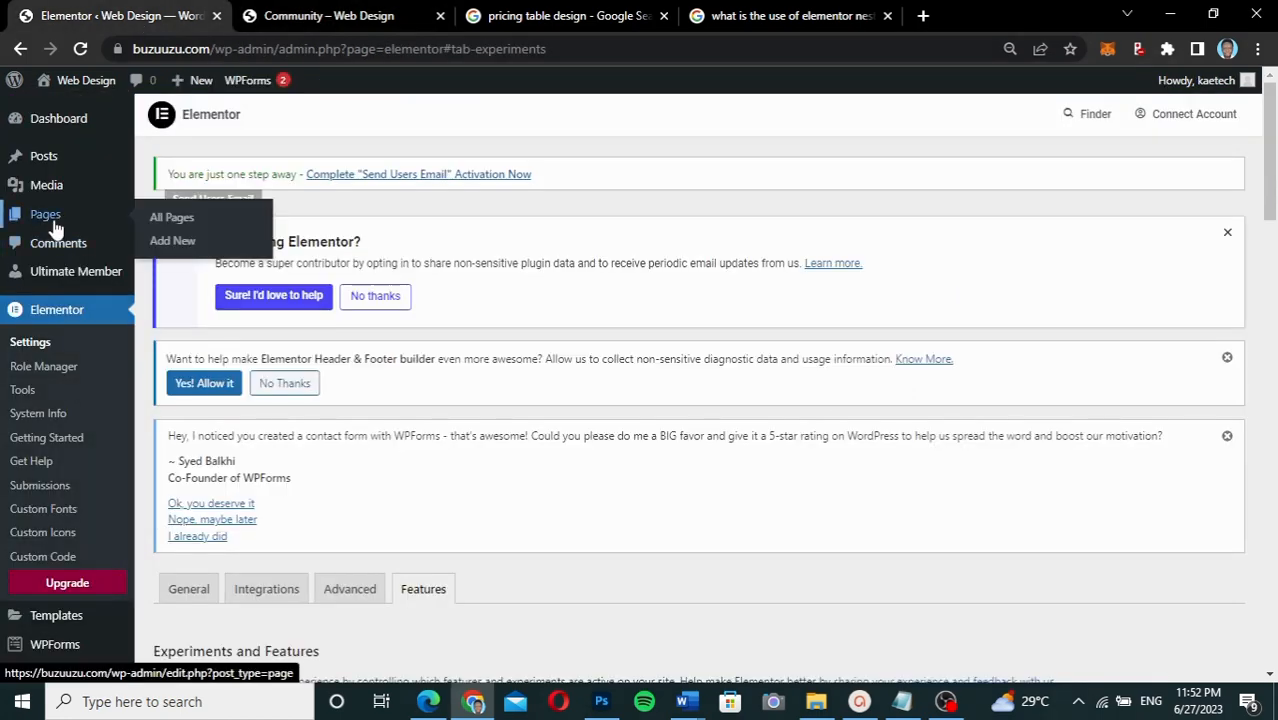
pyautogui.click(172, 241)
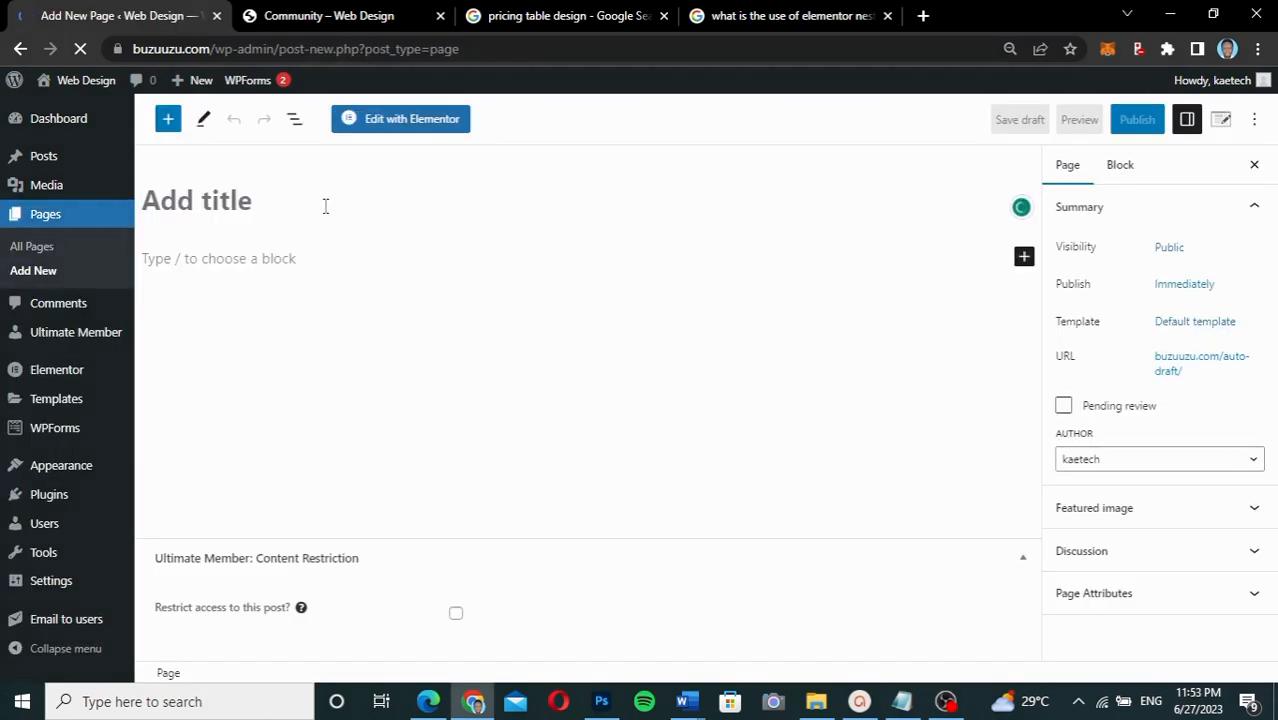
pyautogui.click(325, 206)
pyautogui.write('Pricing Table')
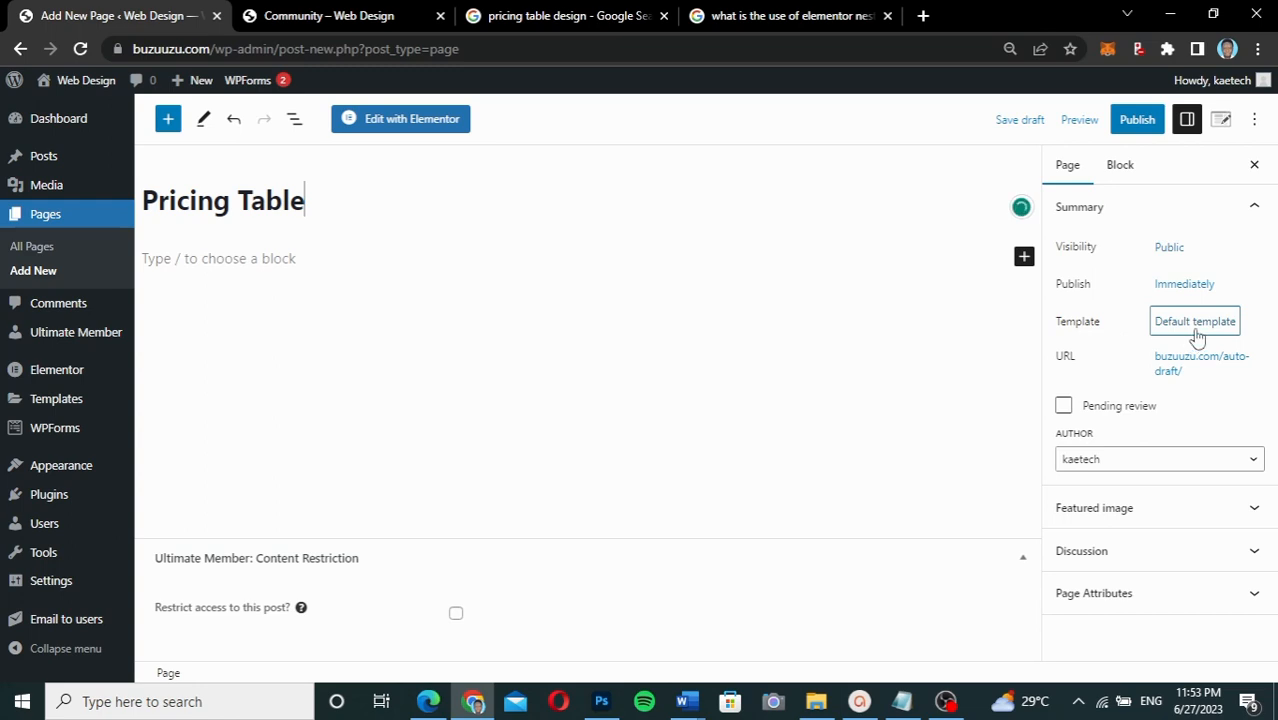
# Set the page template to Elementor Full Width and publish the page
pyautogui.click(1189, 320)
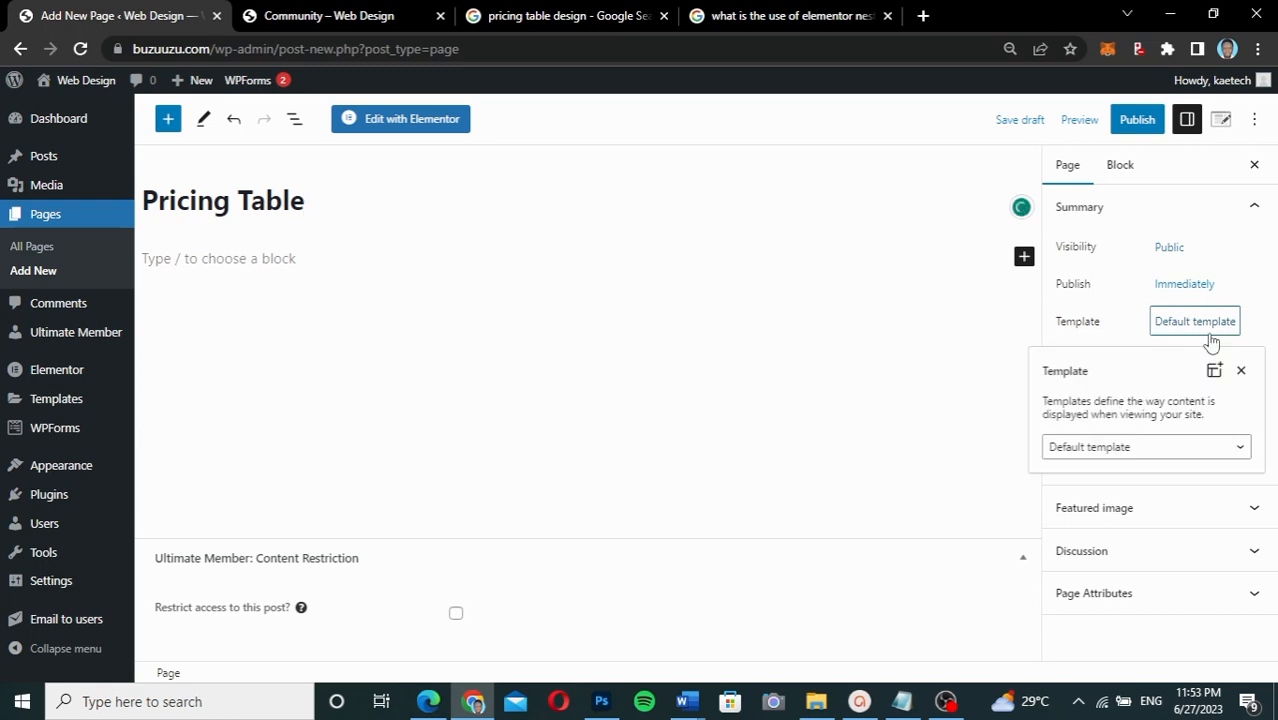
pyautogui.click(1131, 450)
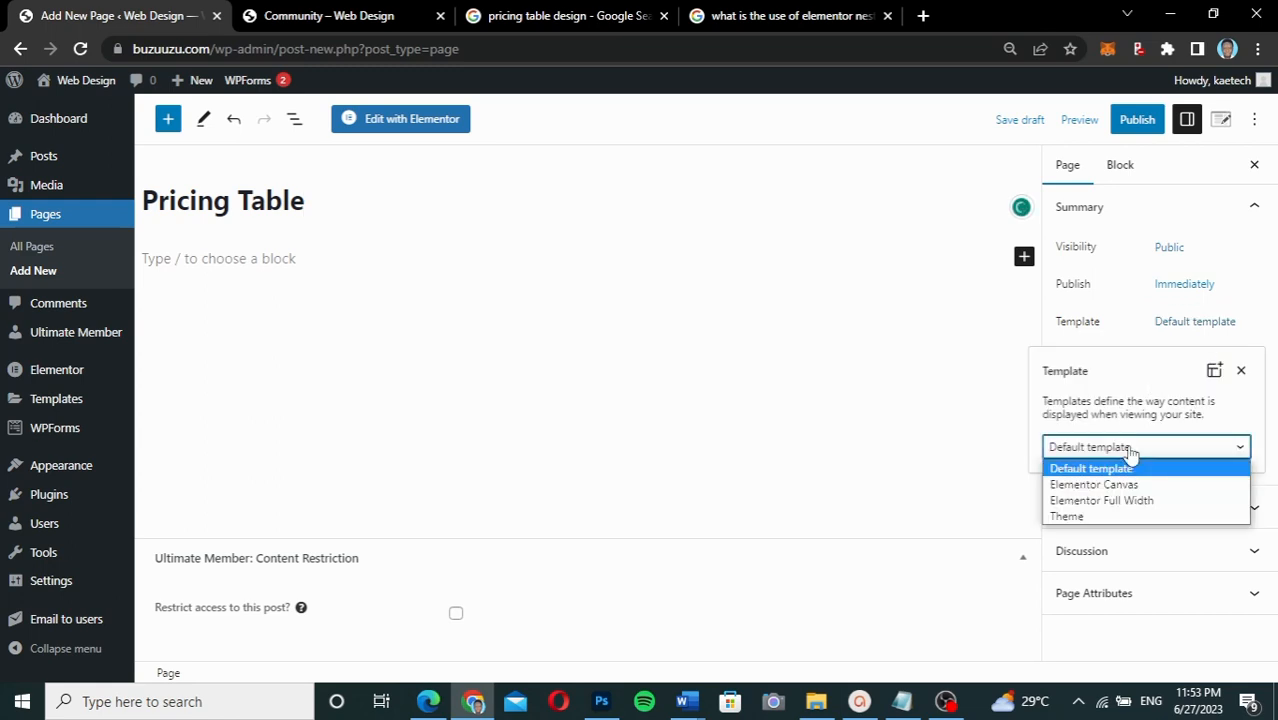
pyautogui.click(1098, 500)
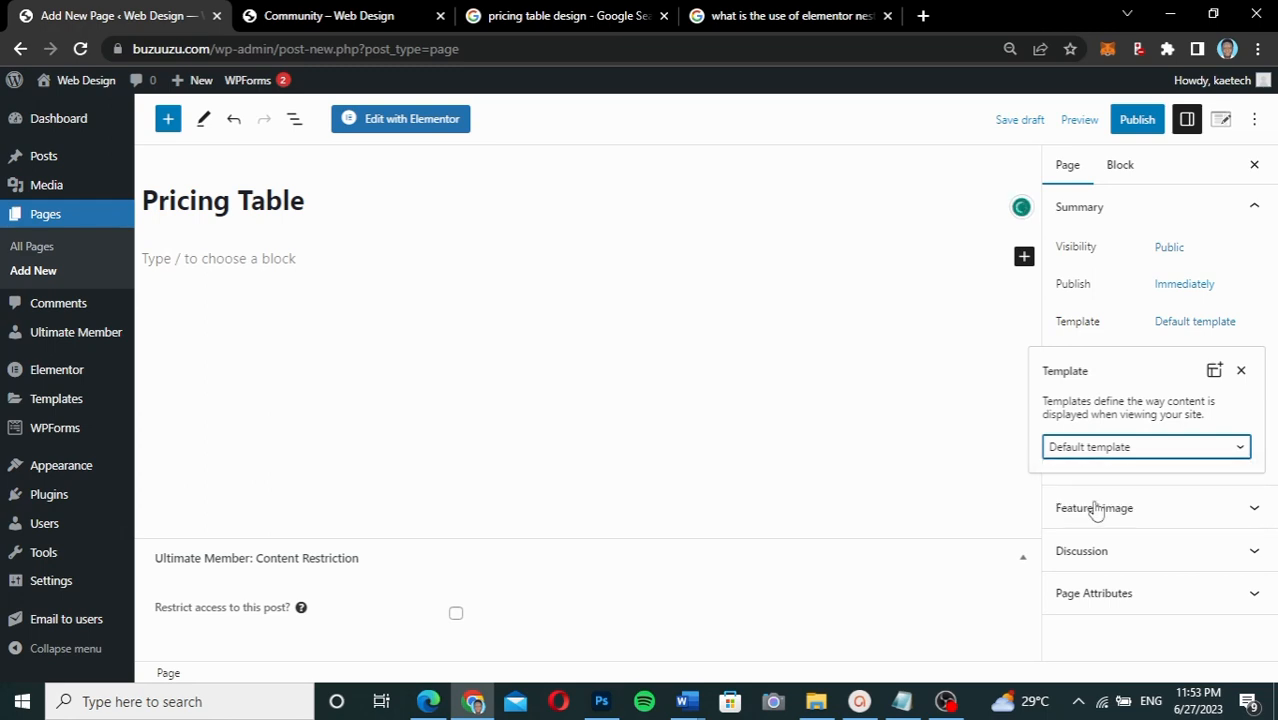
pyautogui.click(1087, 320)
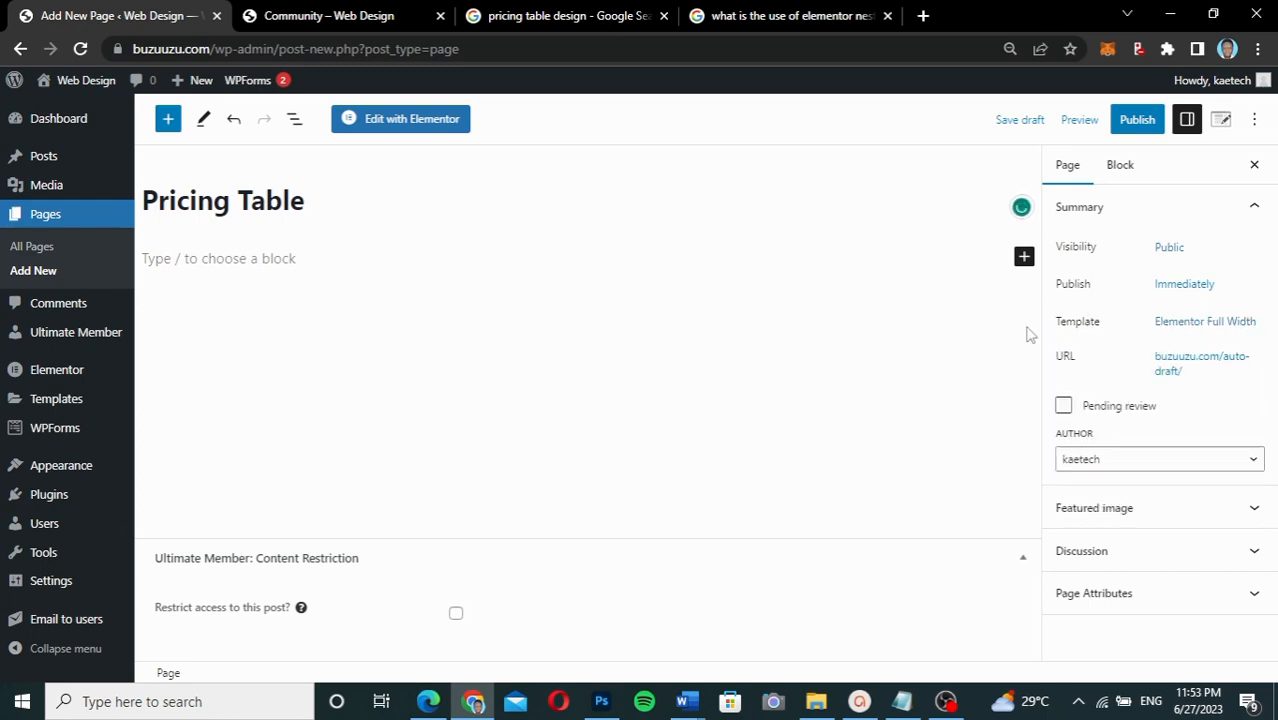
pyautogui.click(1147, 120)
pyautogui.click(1147, 122)
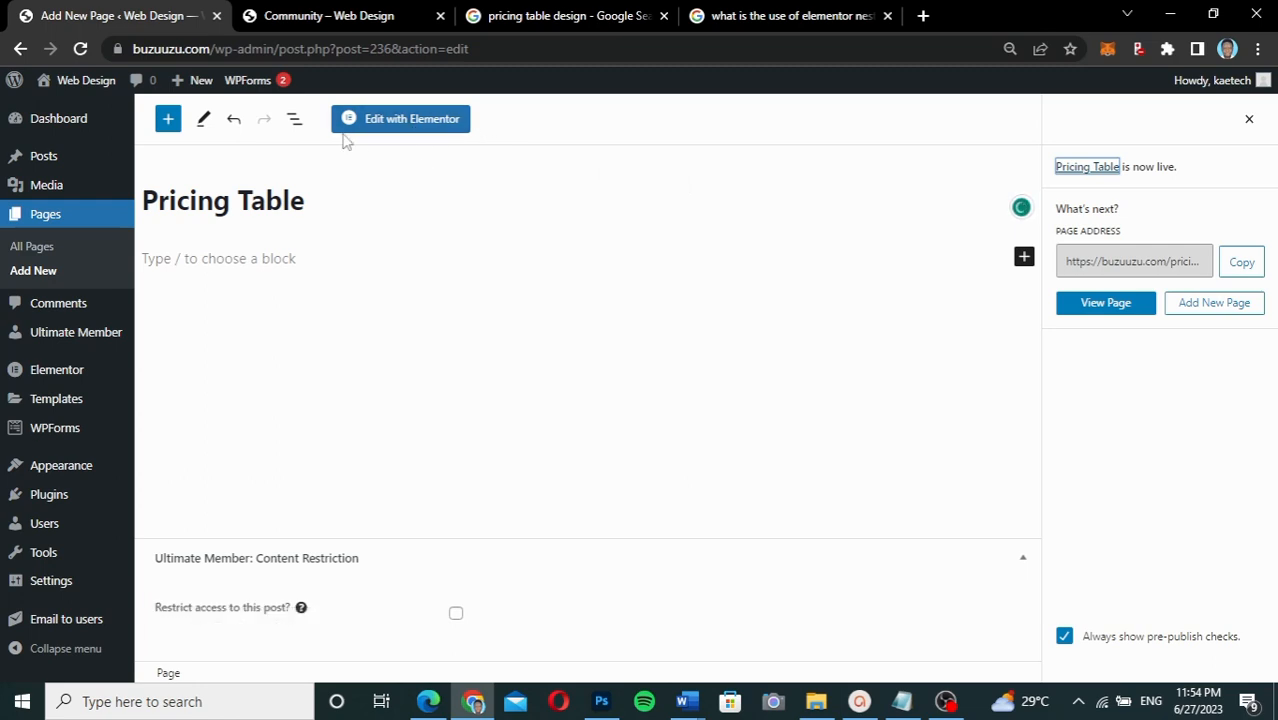
# Open the Pricing Table page in the Elementor editor and move the Navigator slightly lower, clear of the site header
pyautogui.click(407, 126)
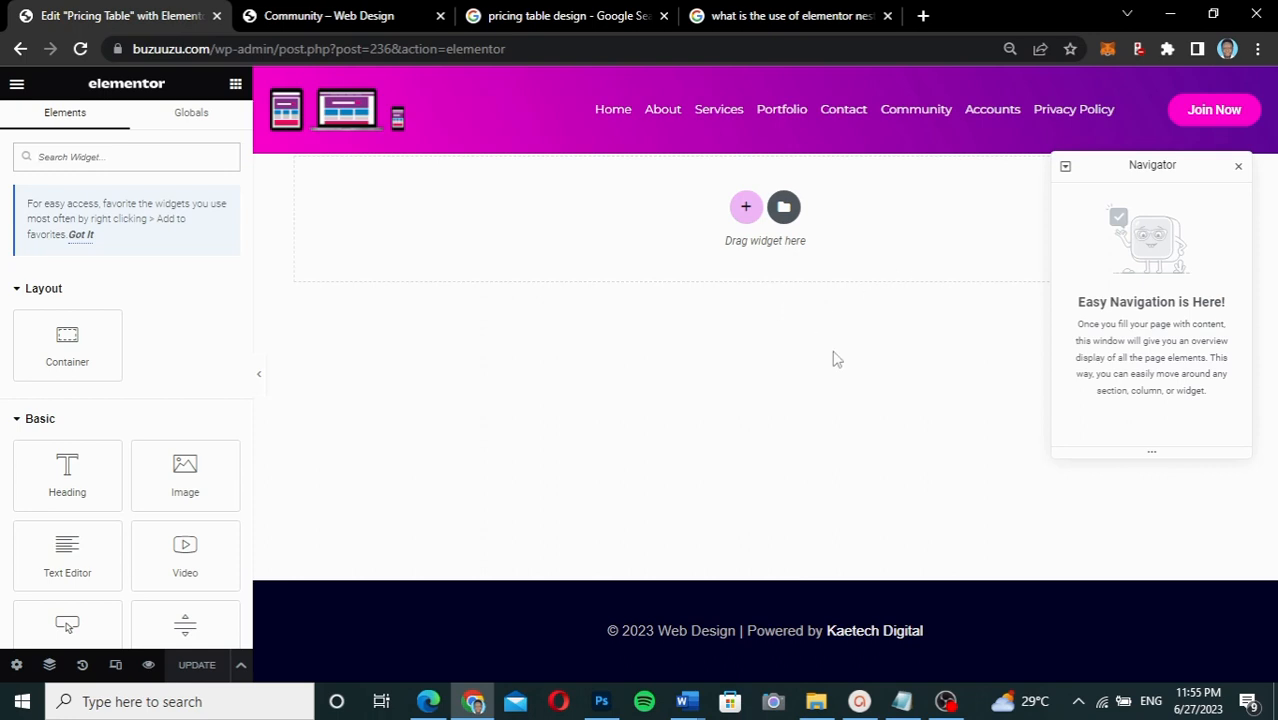
pyautogui.moveTo(1133, 168); pyautogui.dragTo(1142, 203)
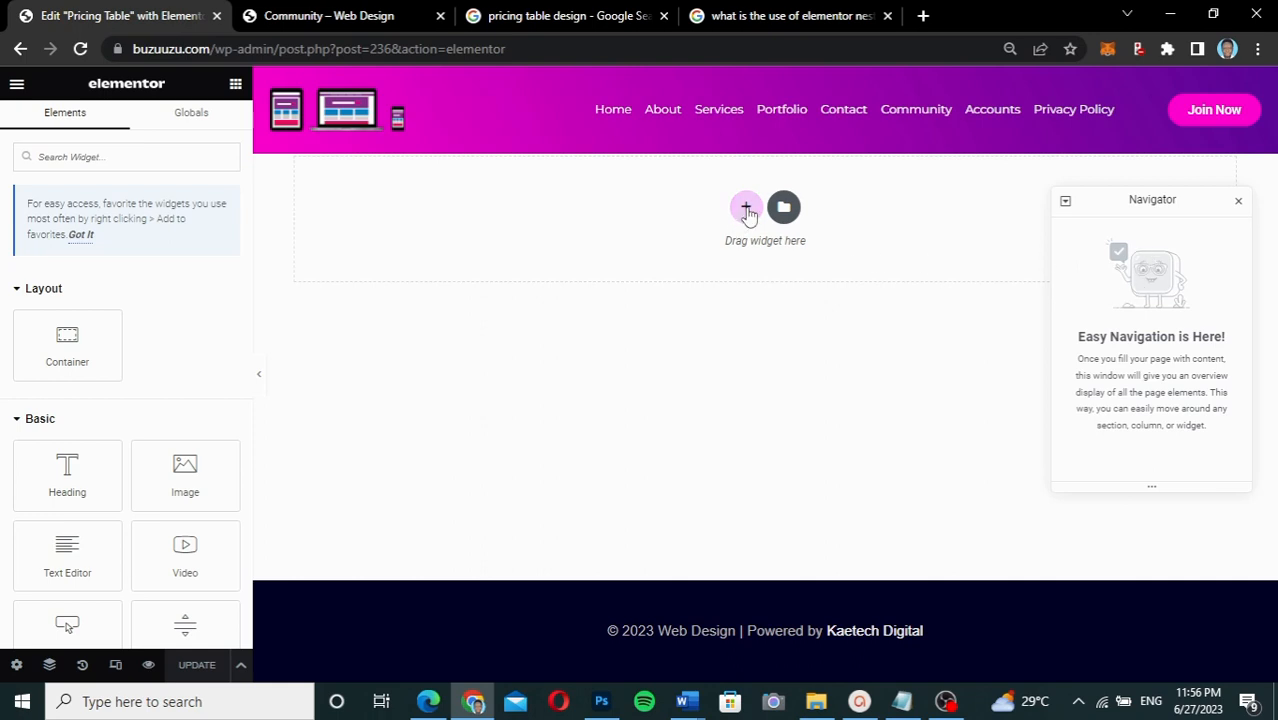
# Look over the finished pricing page's background, heading and plan cards as a reference, and return to the editor
pyautogui.click(356, 20)
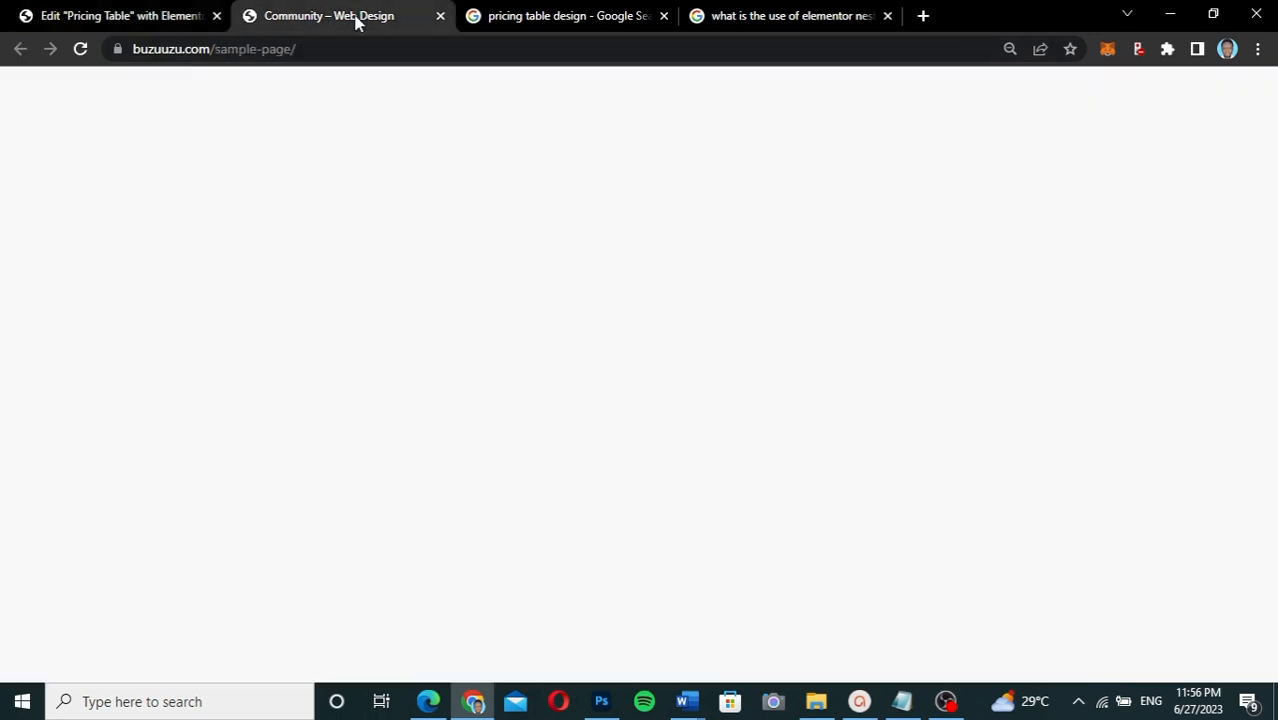
pyautogui.scroll(2, 819, 264)
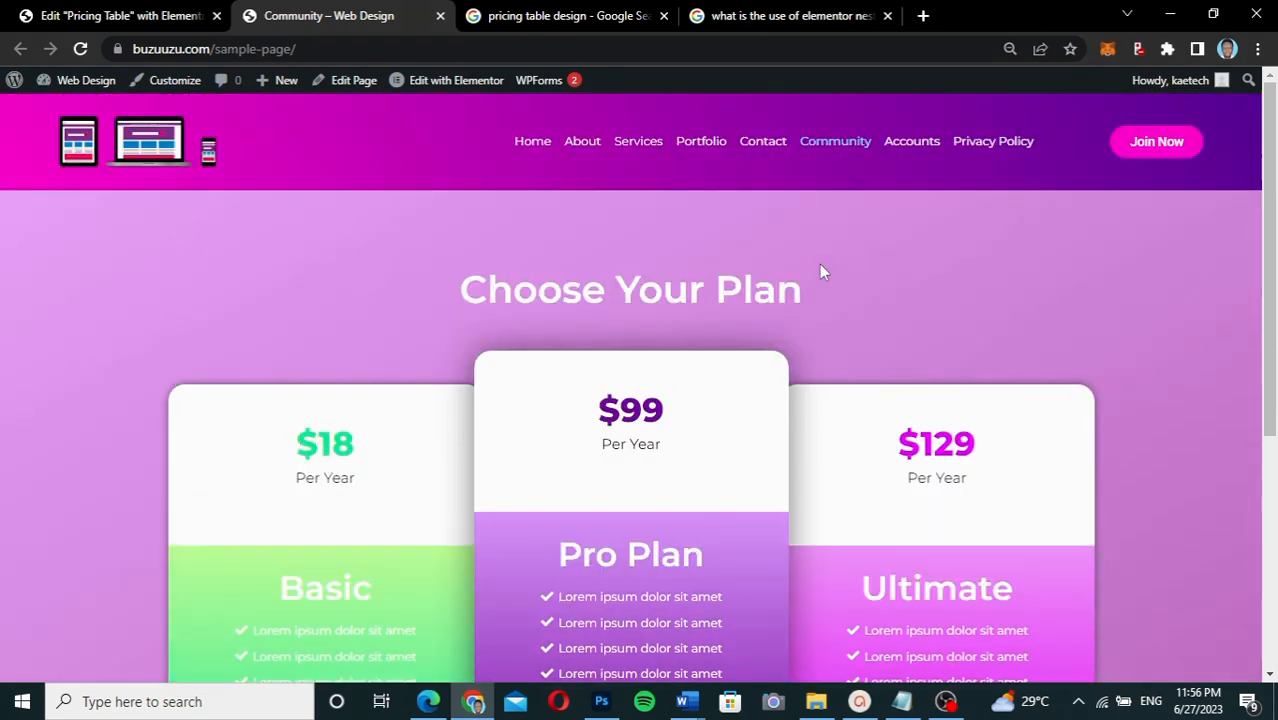
pyautogui.scroll(-1, 819, 270)
pyautogui.scroll(1, 820, 272)
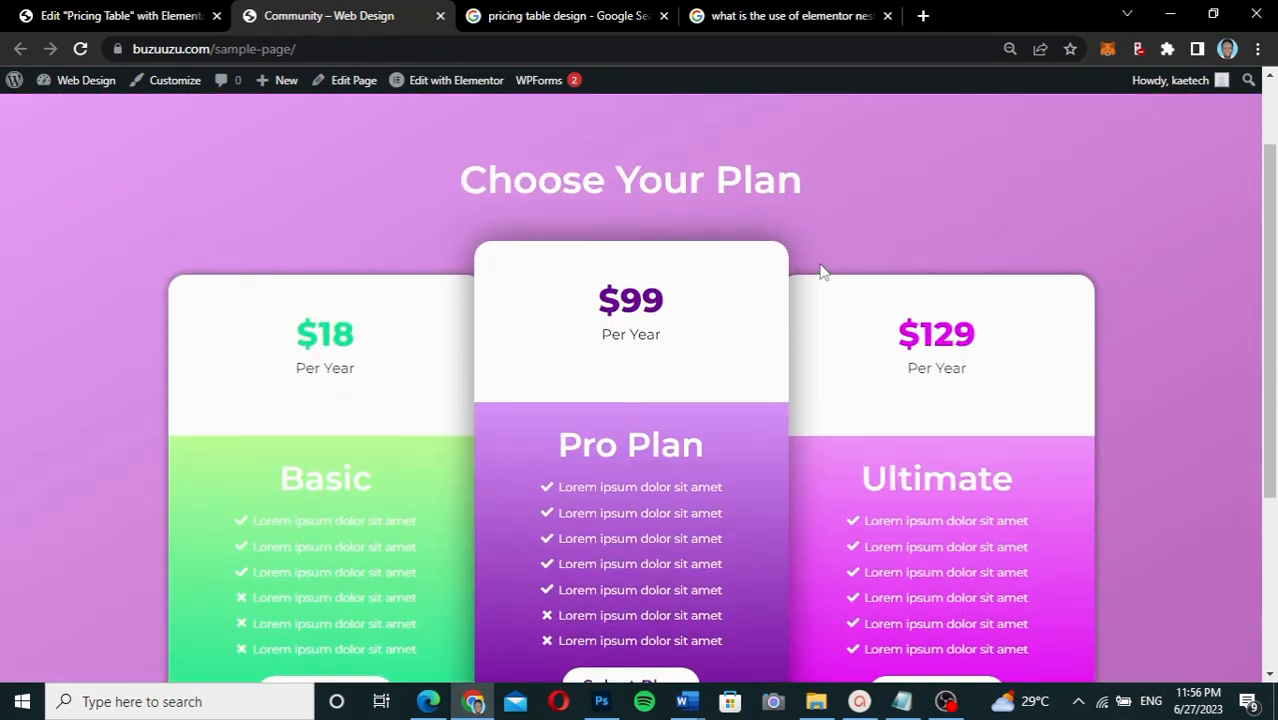
pyautogui.click(168, 16)
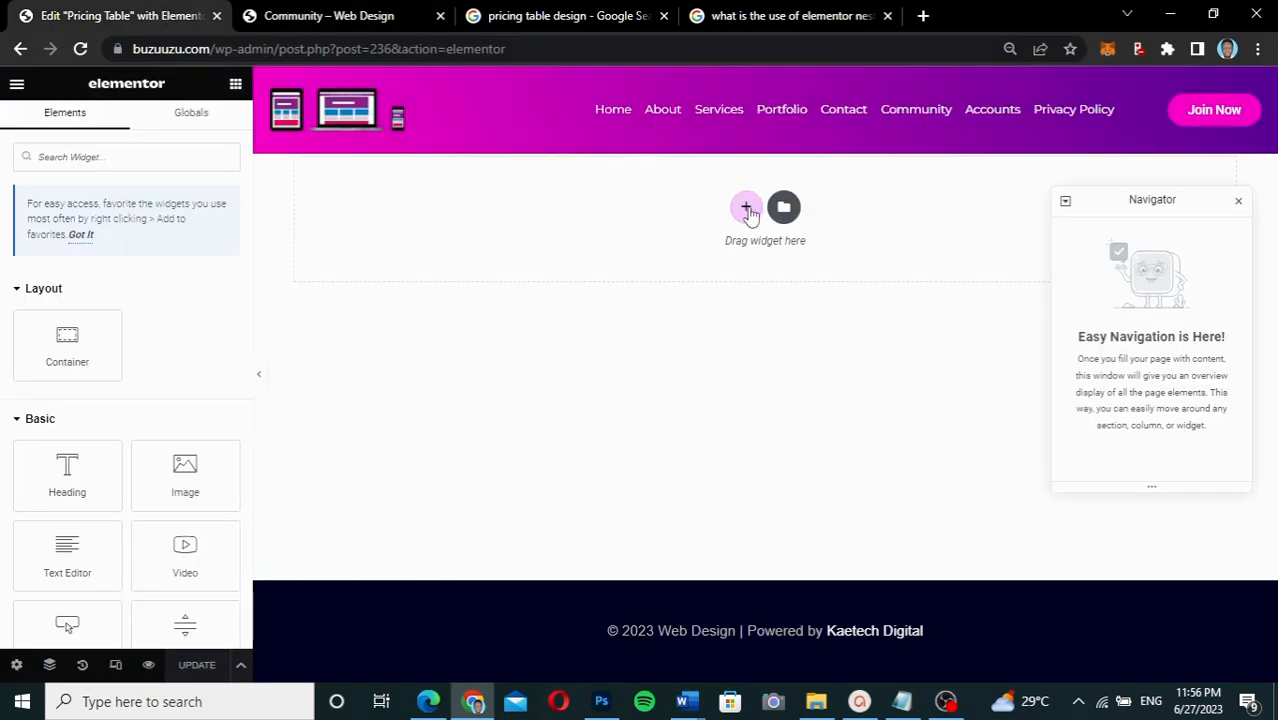
# Add a single container with column direction to the page and set only its top margin to 90 px
pyautogui.click(747, 209)
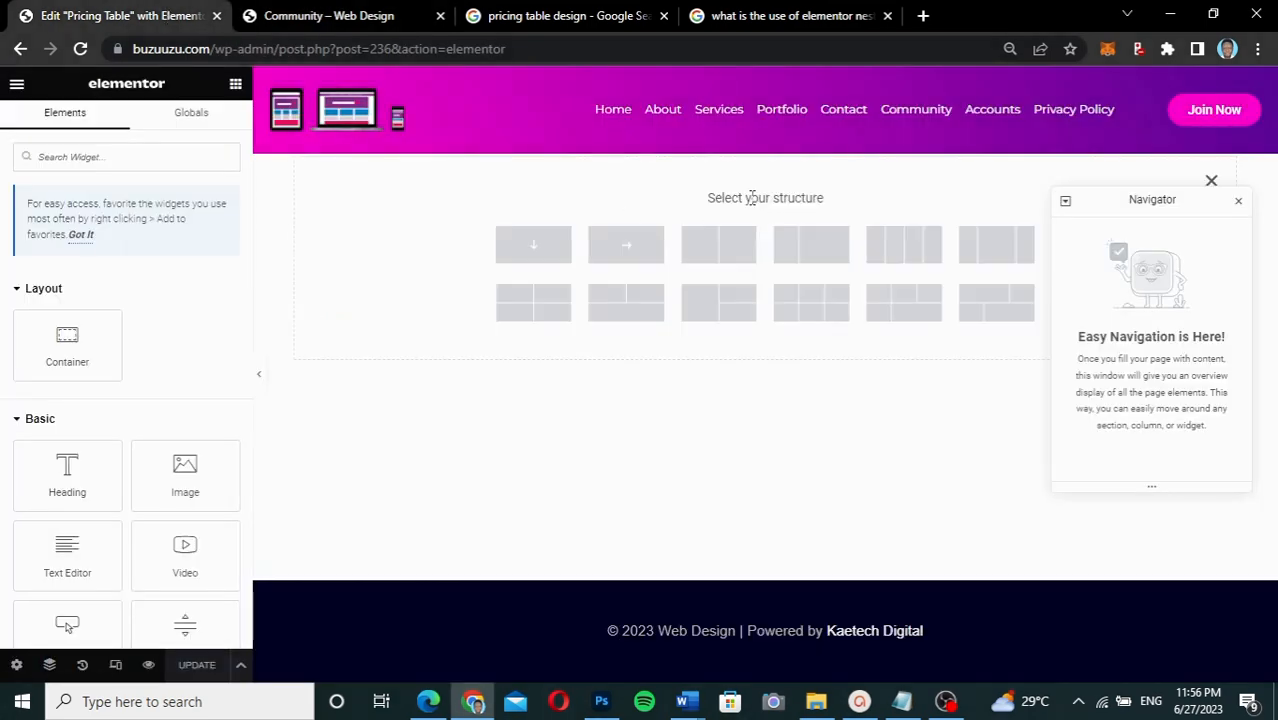
pyautogui.click(529, 254)
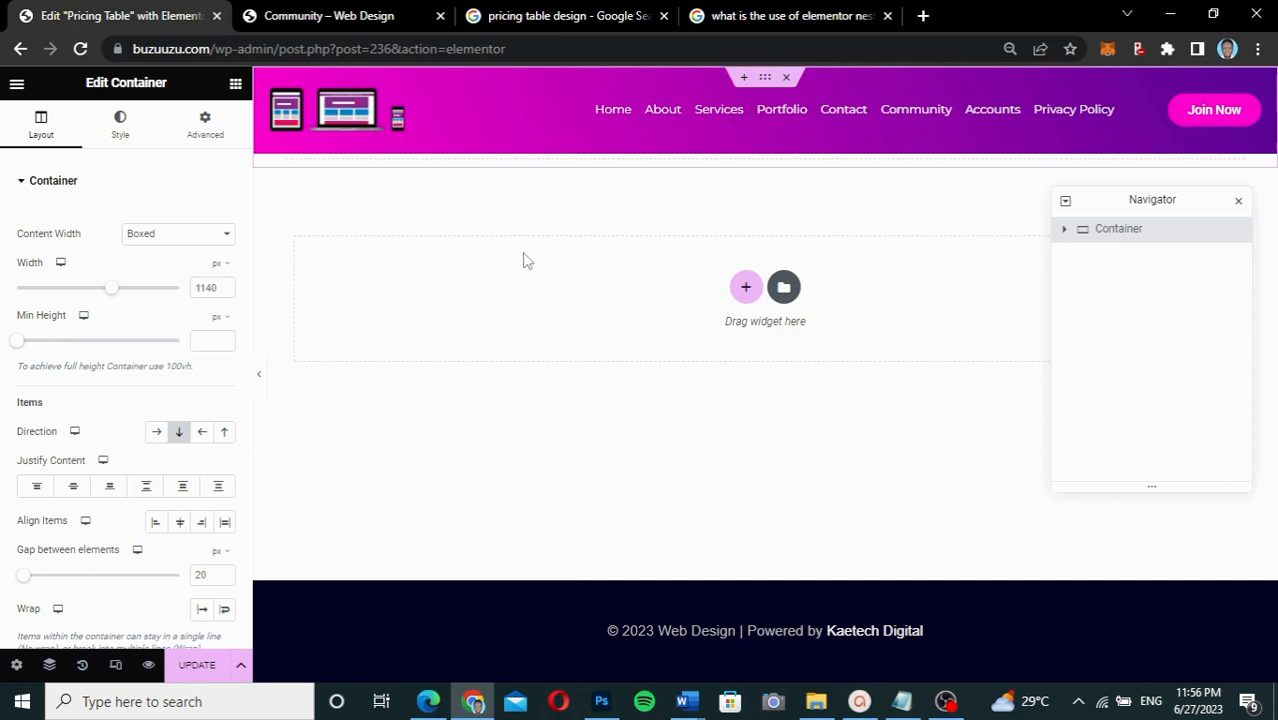
pyautogui.click(200, 136)
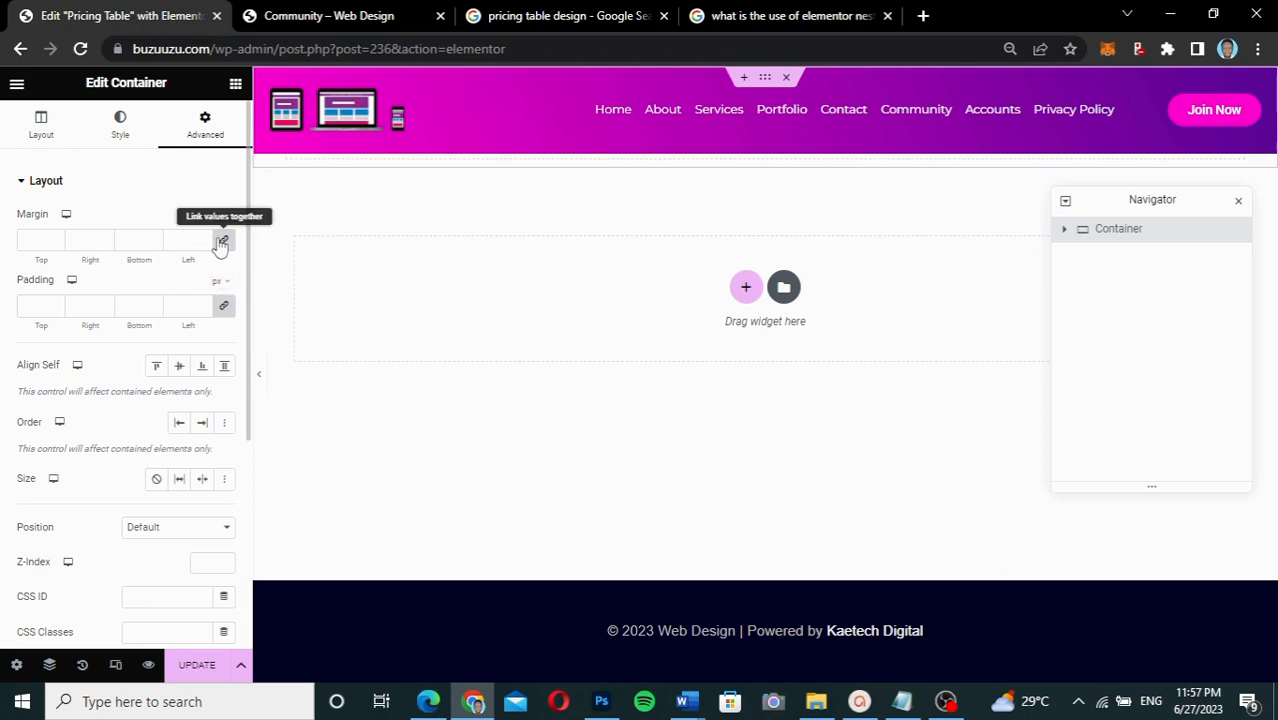
pyautogui.click(220, 243)
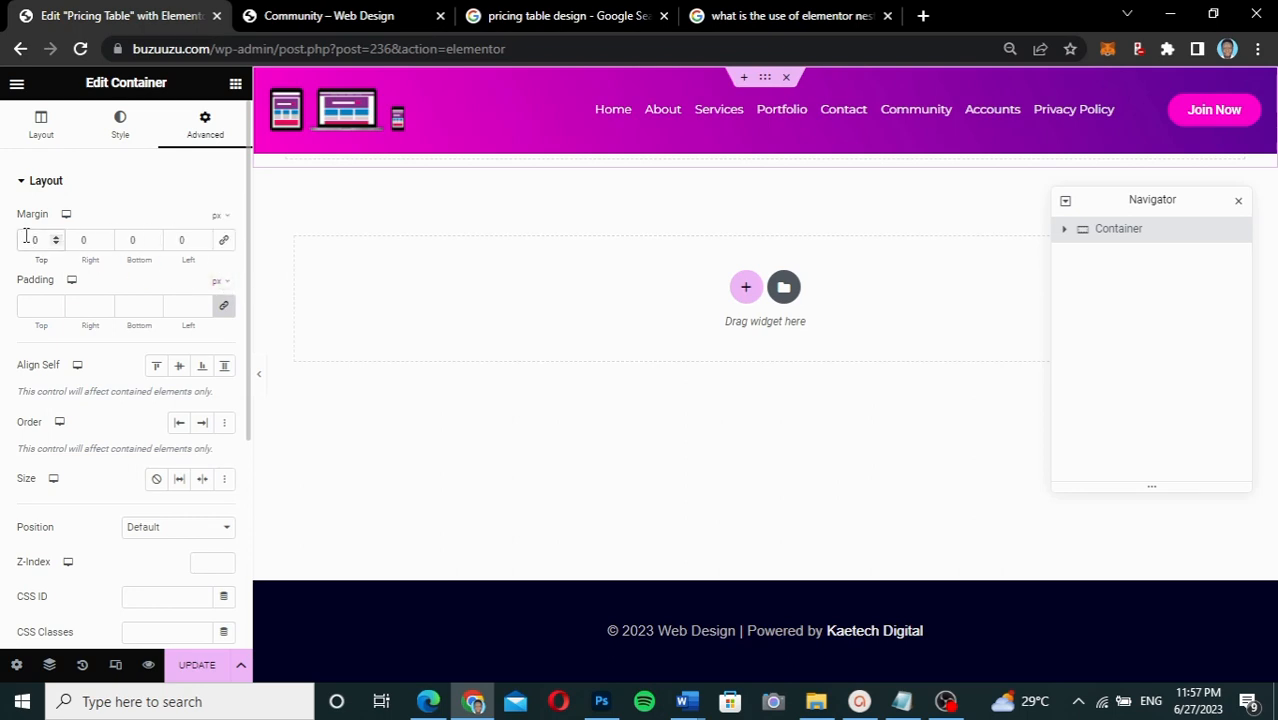
pyautogui.write('25')
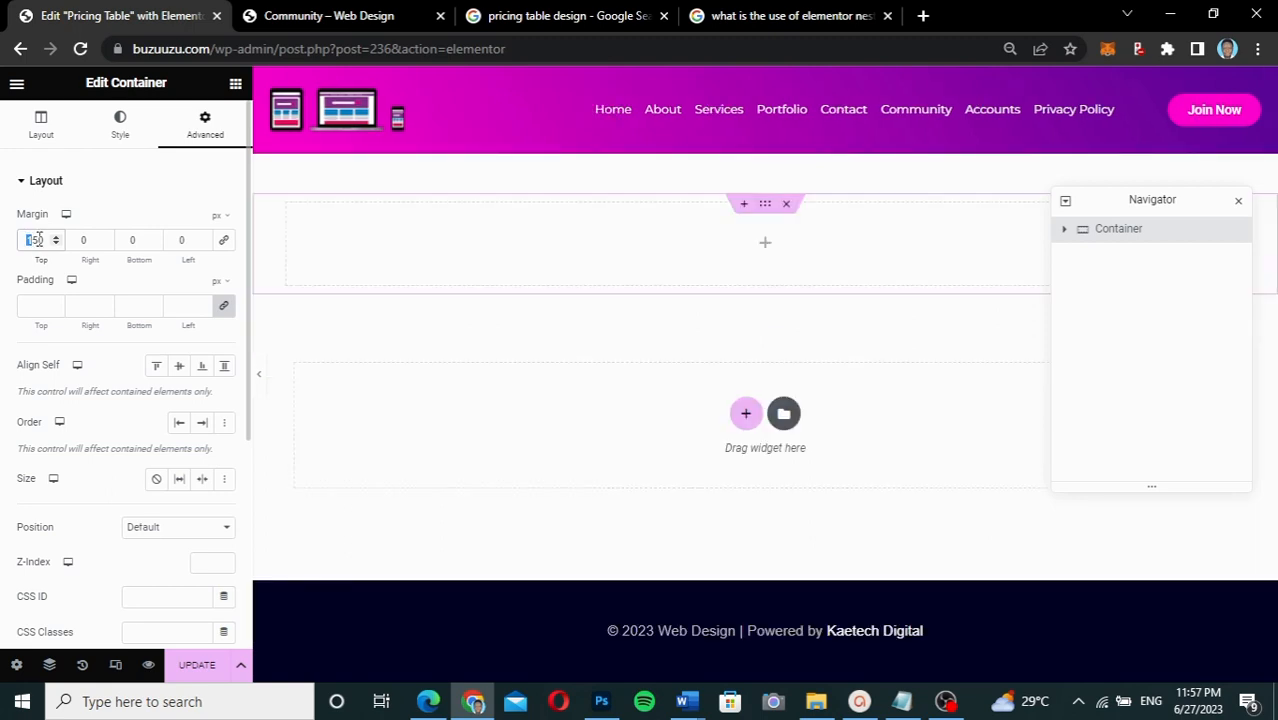
pyautogui.moveTo(40, 240); pyautogui.dragTo(20, 240)
pyautogui.write('9')
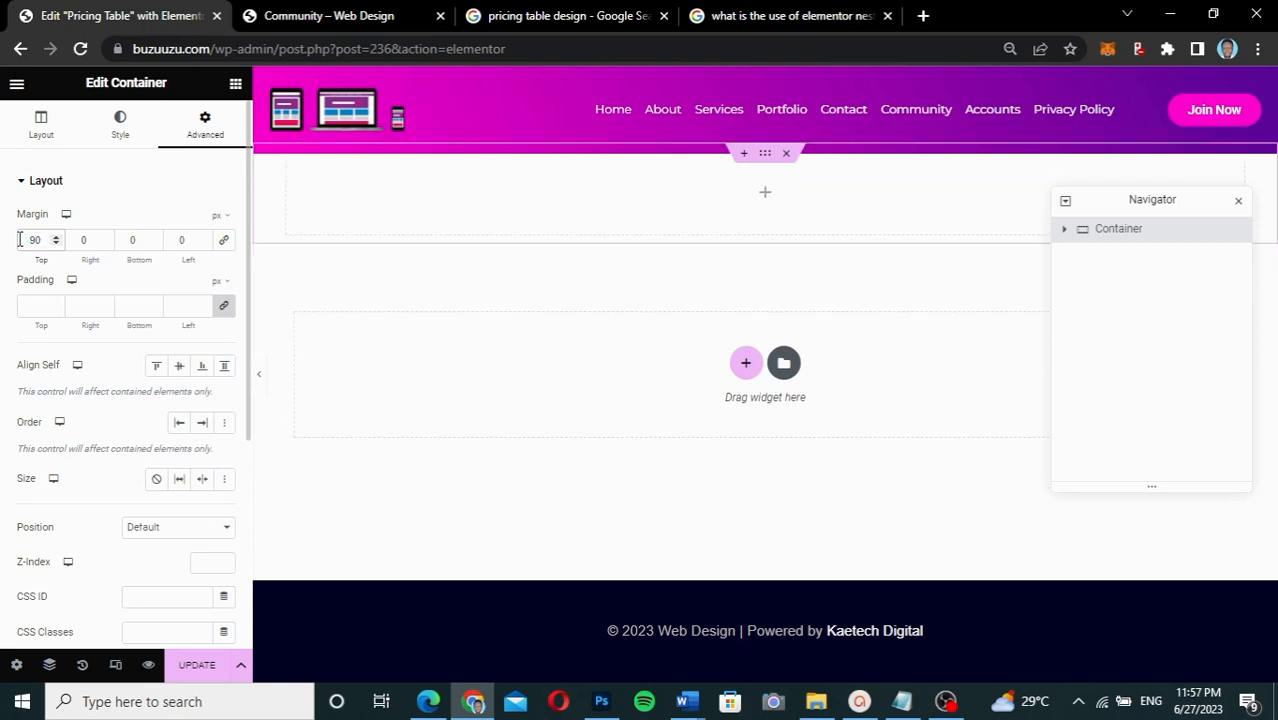
# Set the container's minimum height to 900 px and check its full extent on the page
pyautogui.click(45, 130)
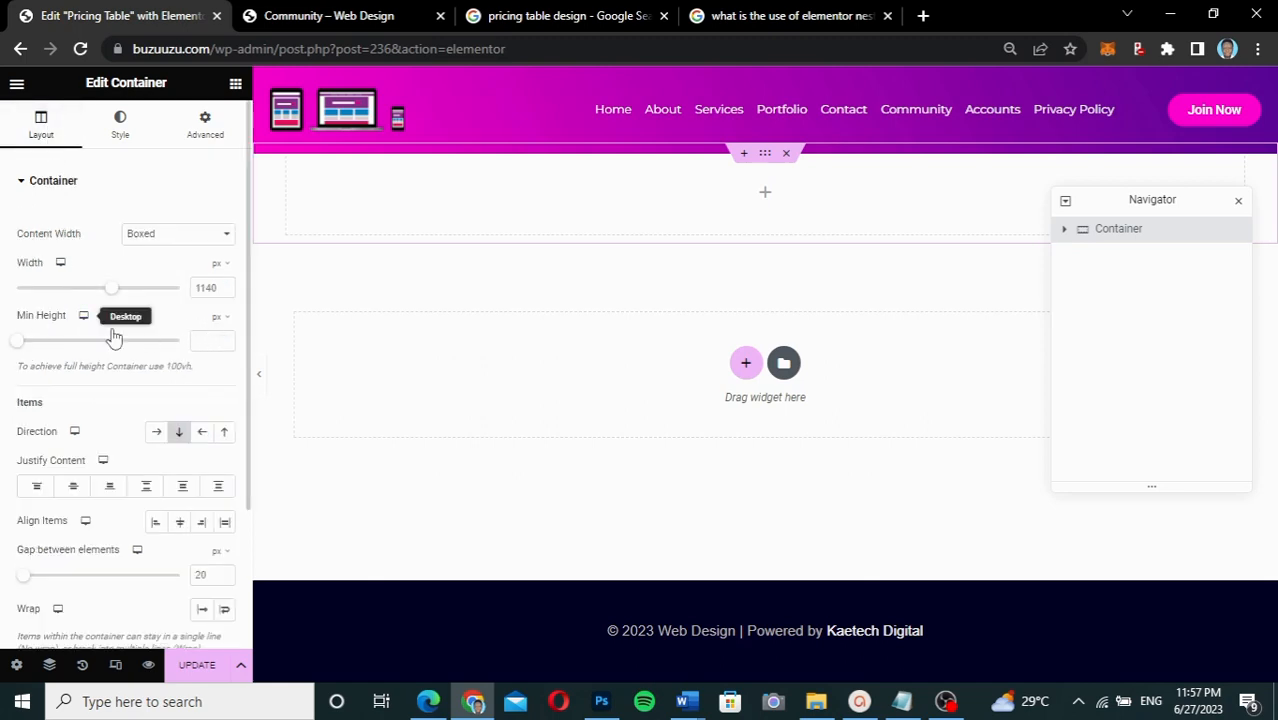
pyautogui.click(207, 342)
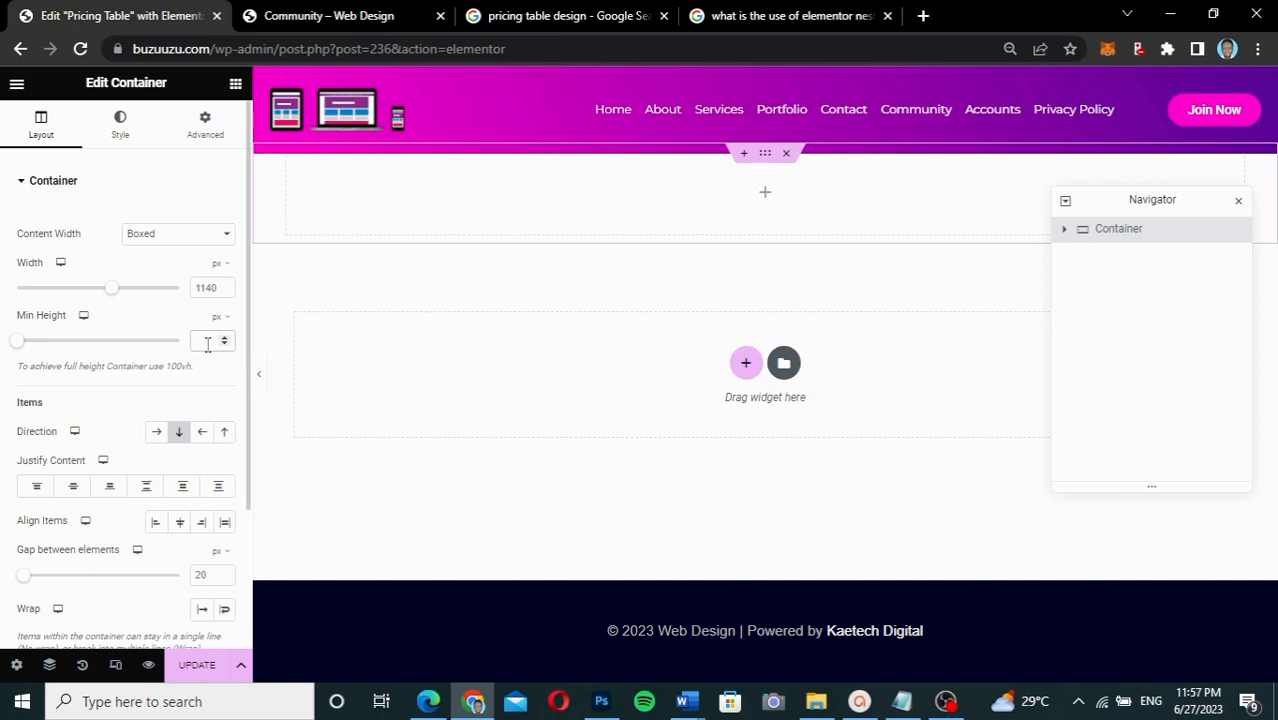
pyautogui.write('900')
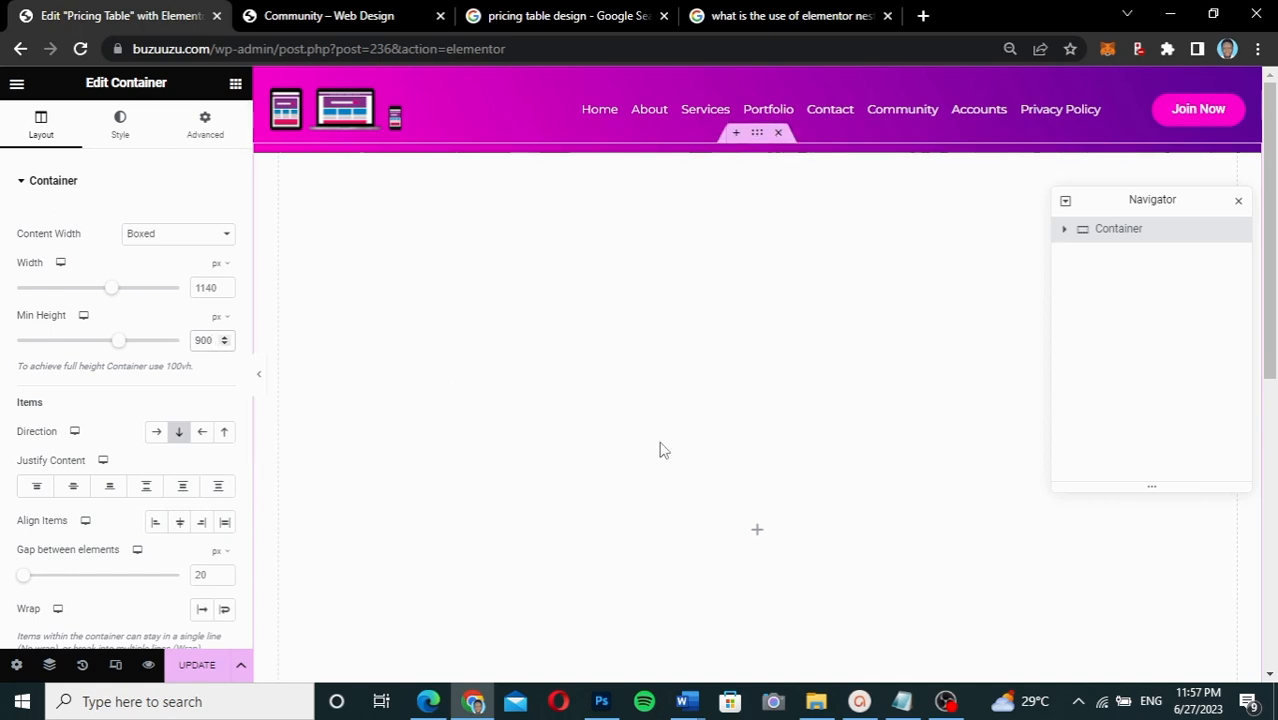
pyautogui.scroll(-3, 660, 450)
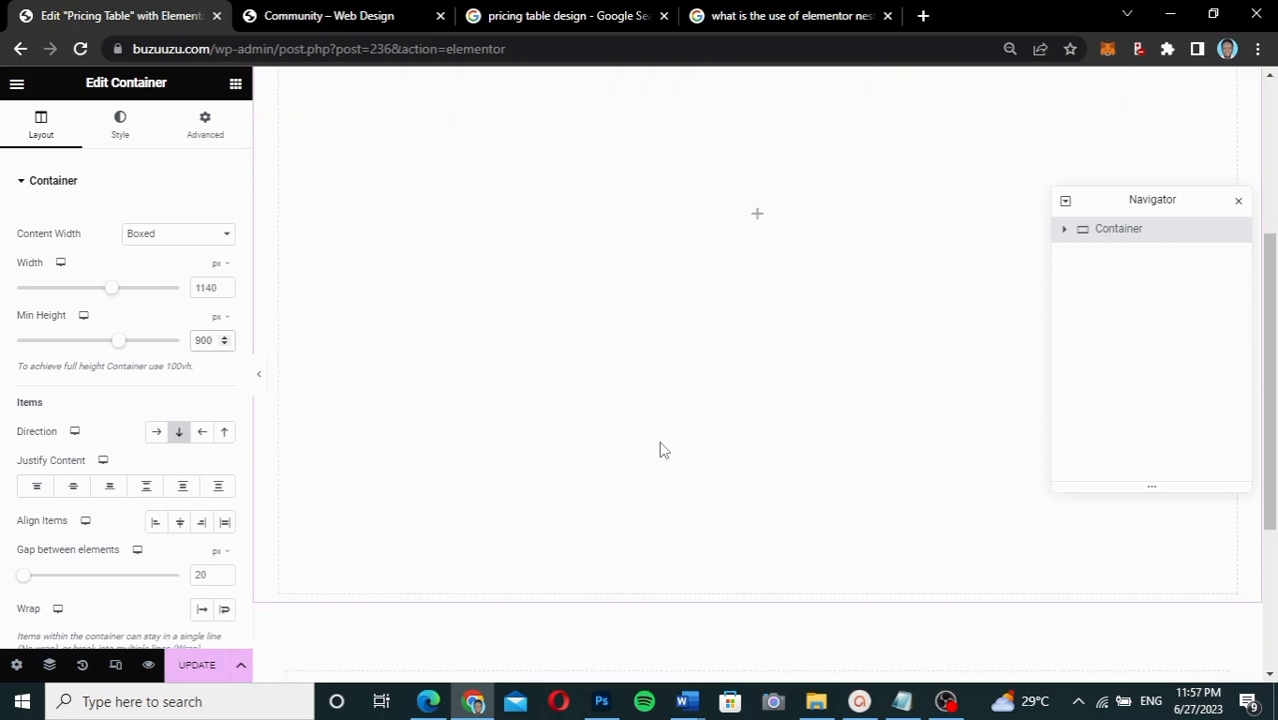
pyautogui.scroll(2, 660, 450)
pyautogui.scroll(2, 662, 448)
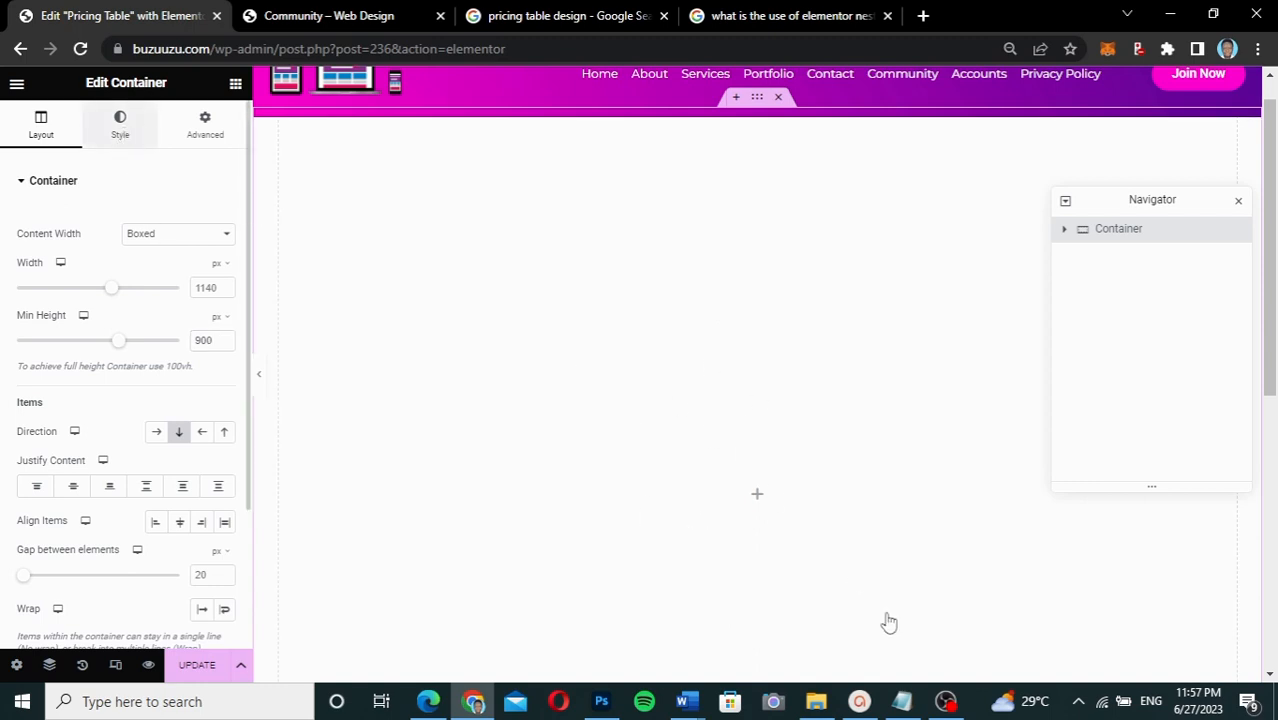
# Give the container a gradient background with the first color #ECA4FF, copied from the Notepad color list
pyautogui.click(900, 705)
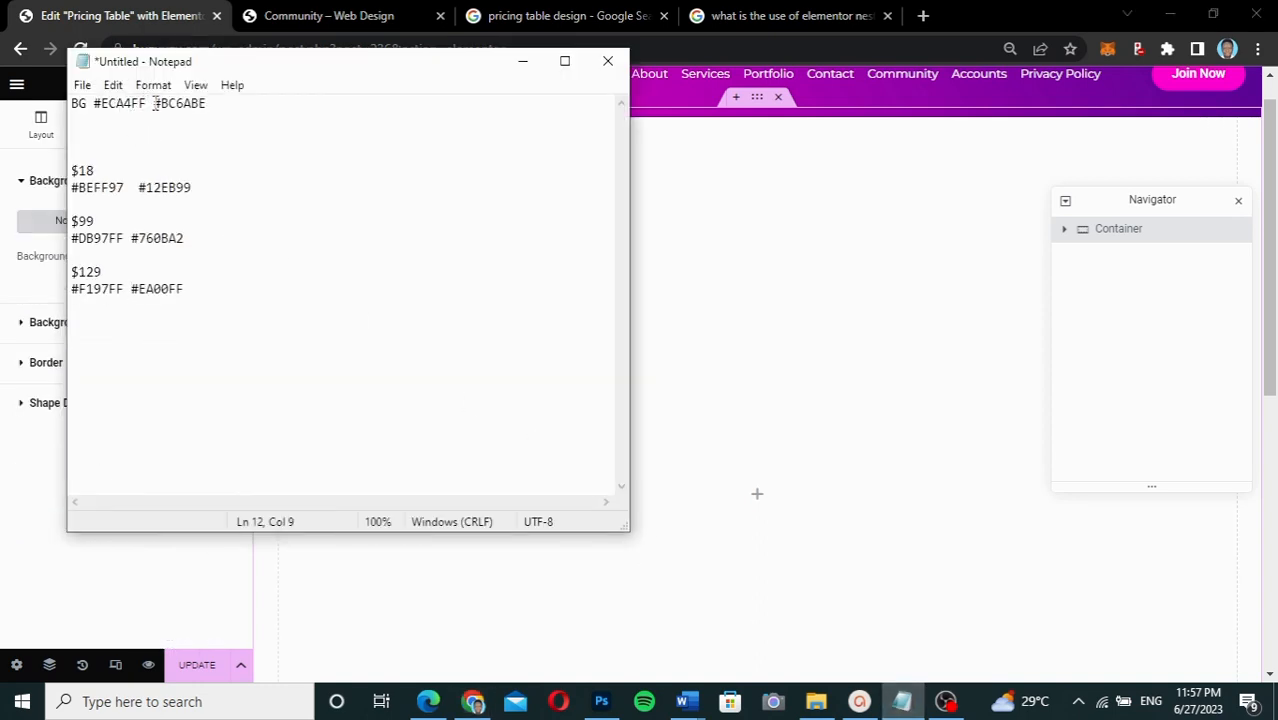
pyautogui.moveTo(148, 104); pyautogui.dragTo(95, 104)
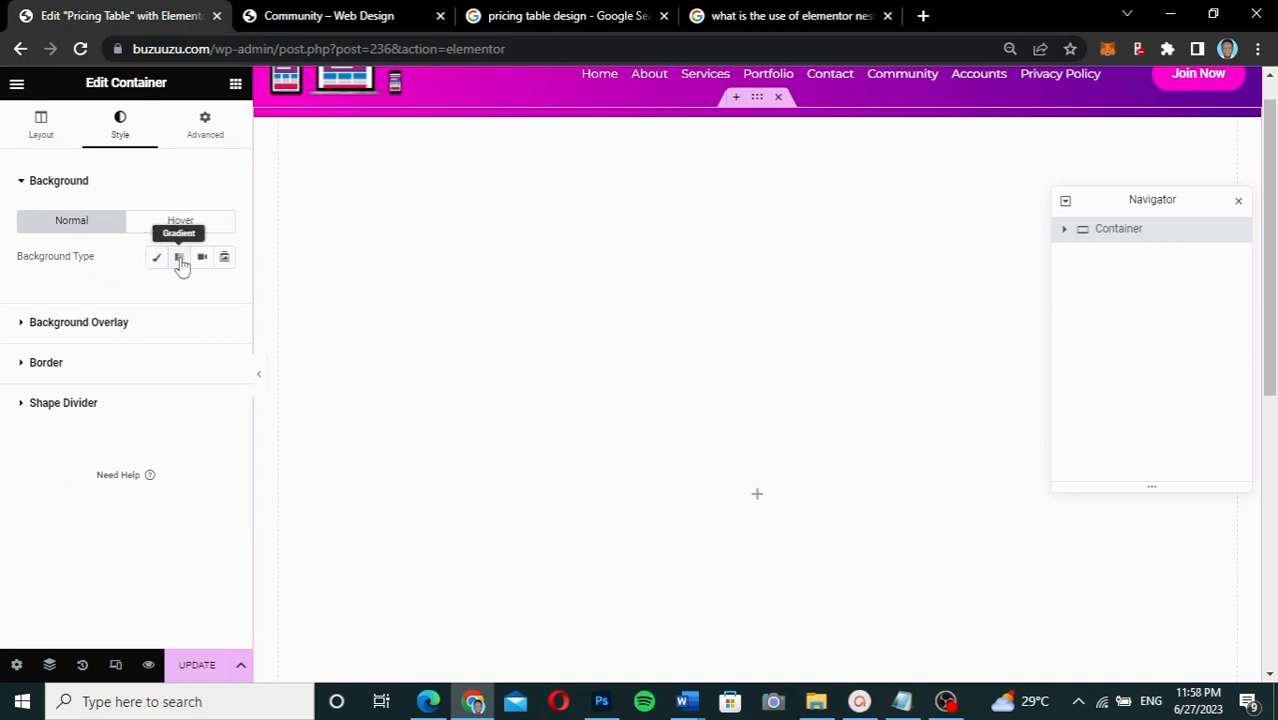
pyautogui.click(180, 260)
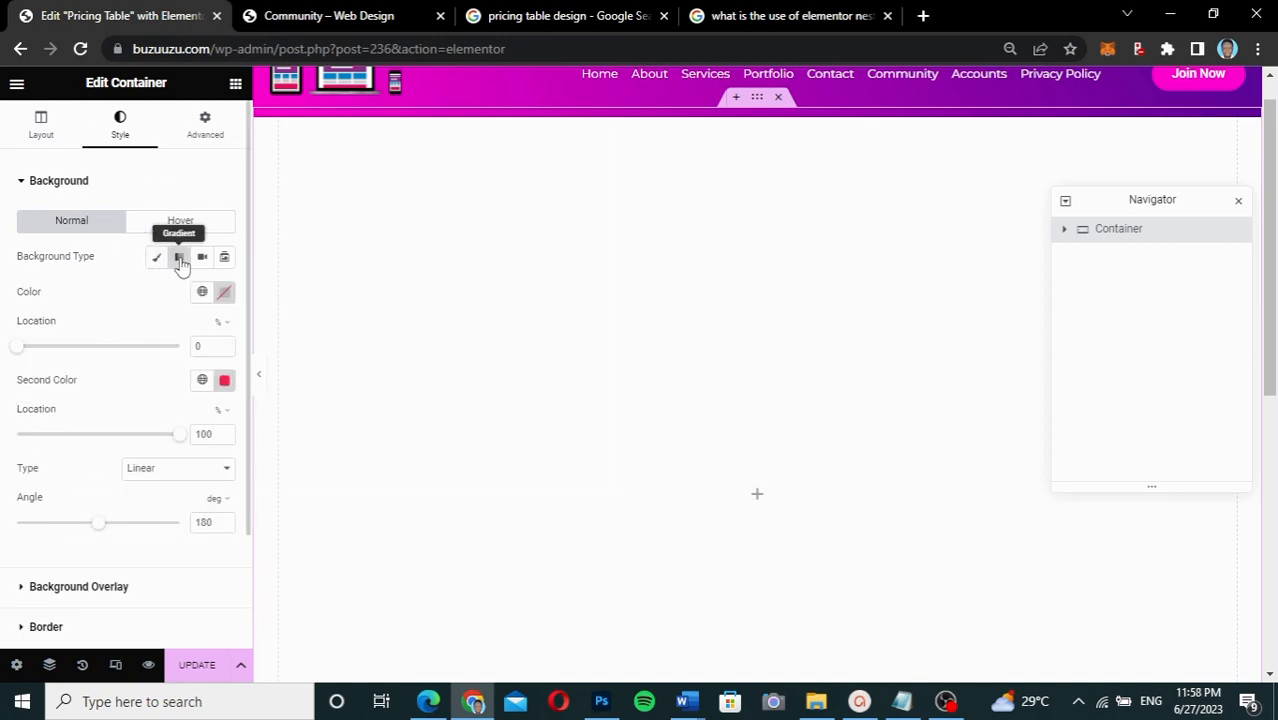
pyautogui.click(225, 292)
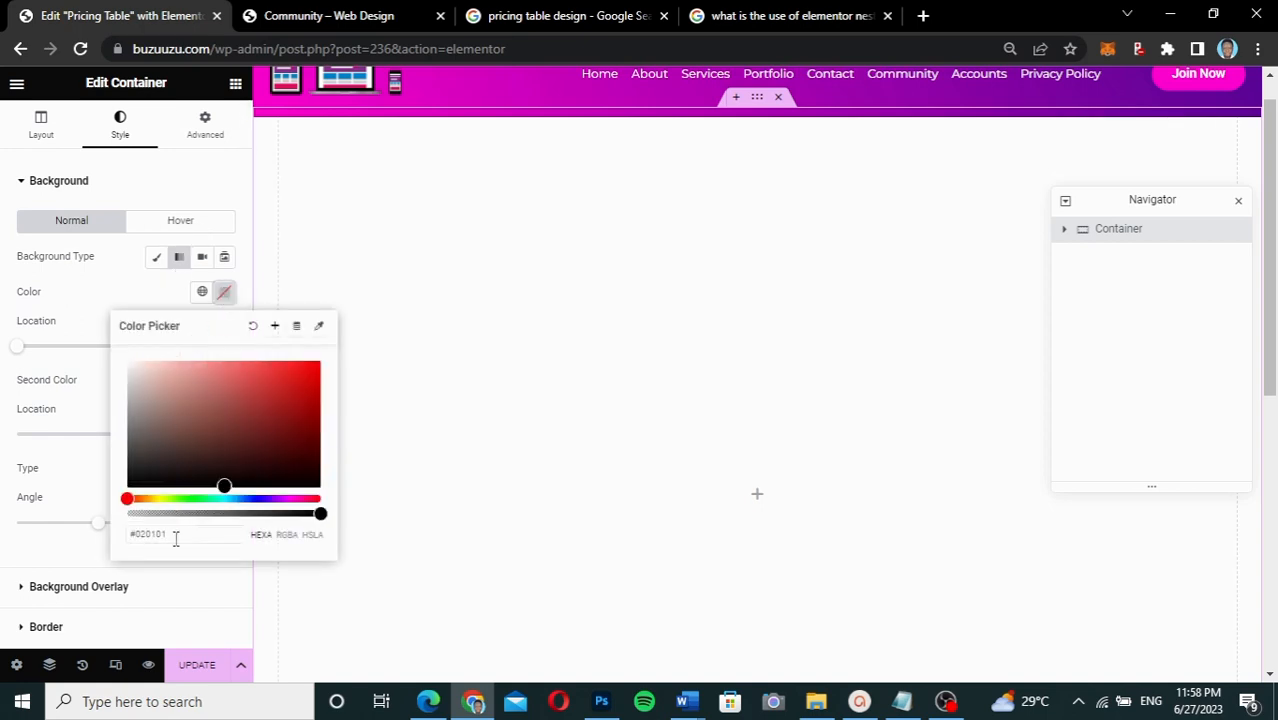
pyautogui.moveTo(172, 536); pyautogui.dragTo(128, 538)
pyautogui.write('#ECA4FF')
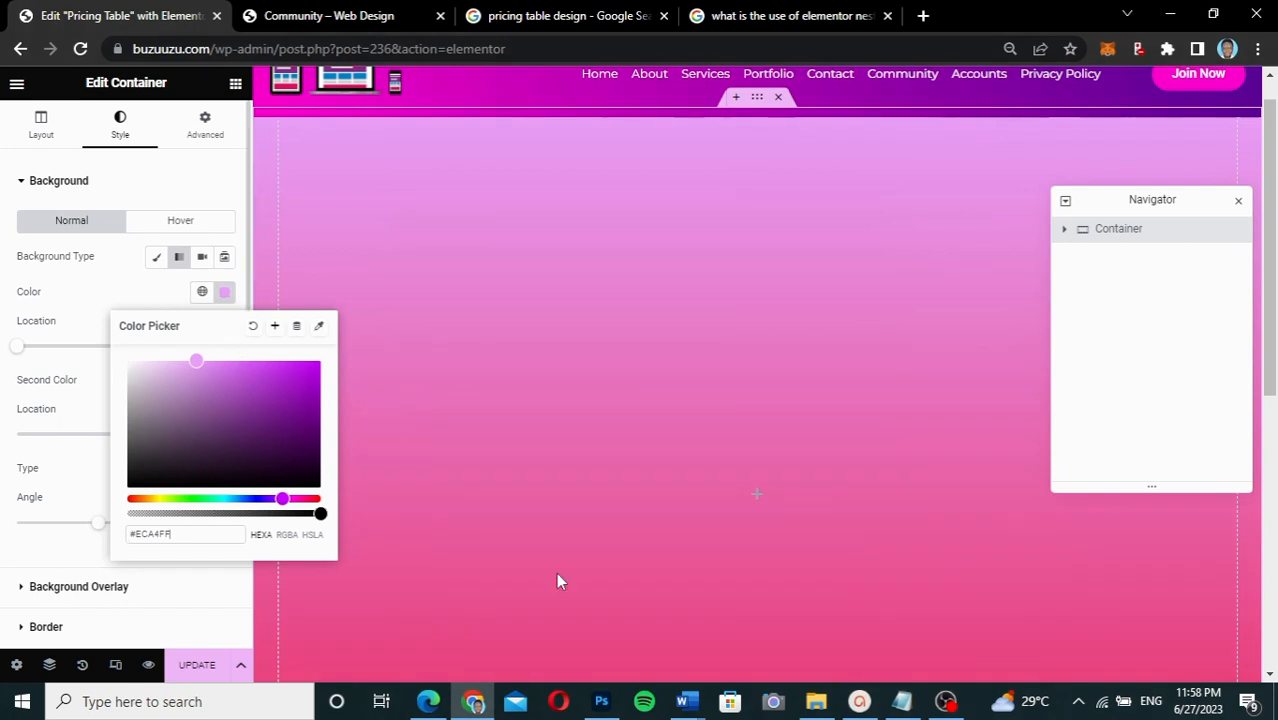
# Set the background gradient's second color to #BC6ABE, copied from the BG line of the Notepad color list
pyautogui.click(902, 701)
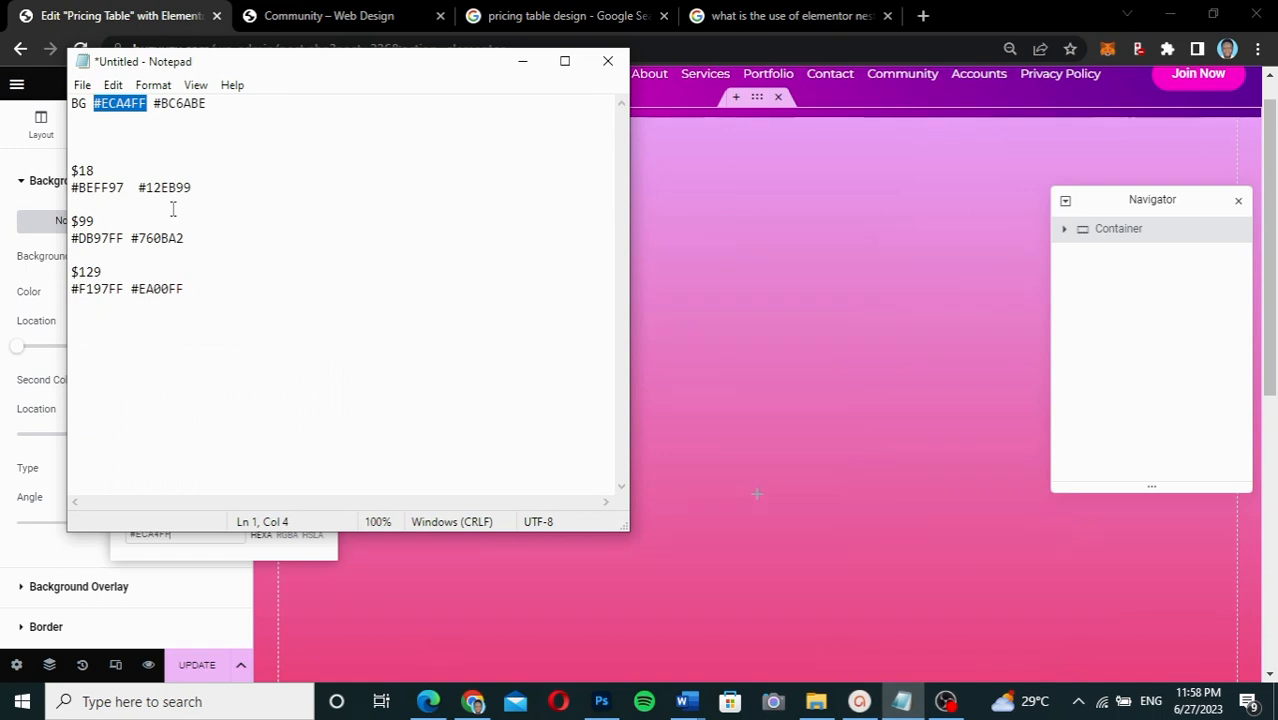
pyautogui.click(209, 103)
pyautogui.moveTo(209, 103); pyautogui.dragTo(155, 108)
pyautogui.hotkey('ctrl', 'c')
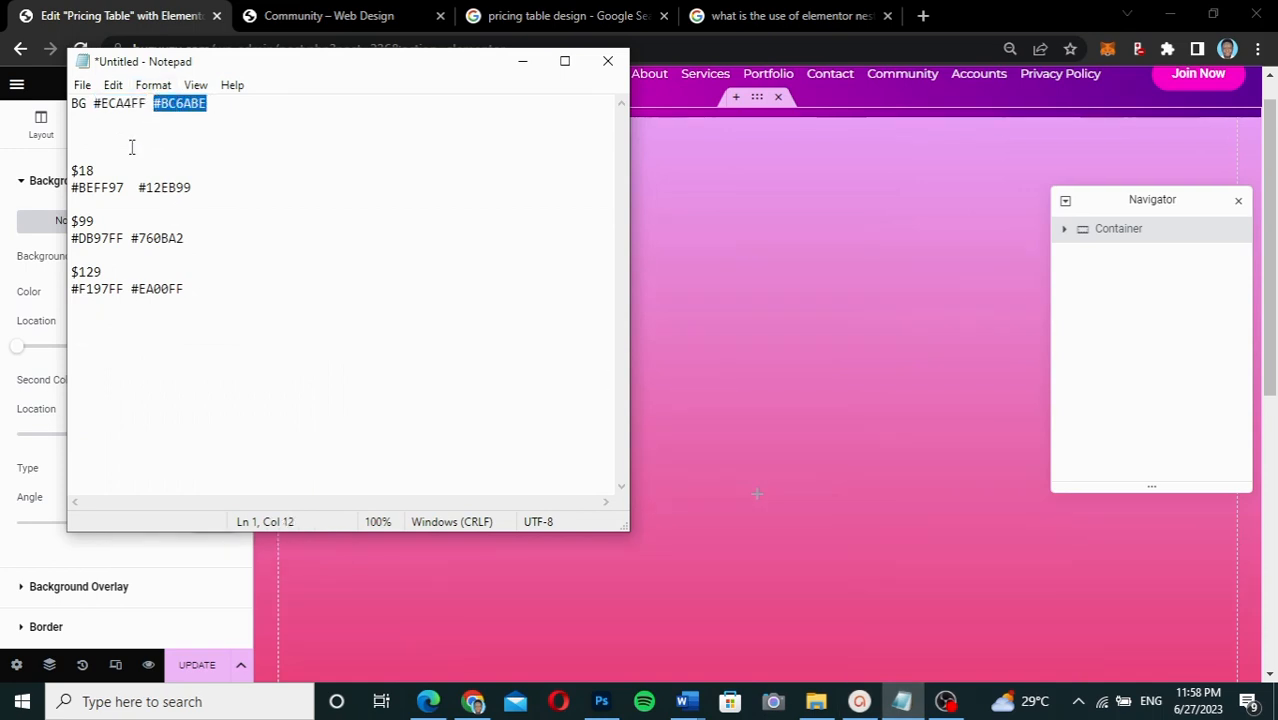
pyautogui.click(6, 284)
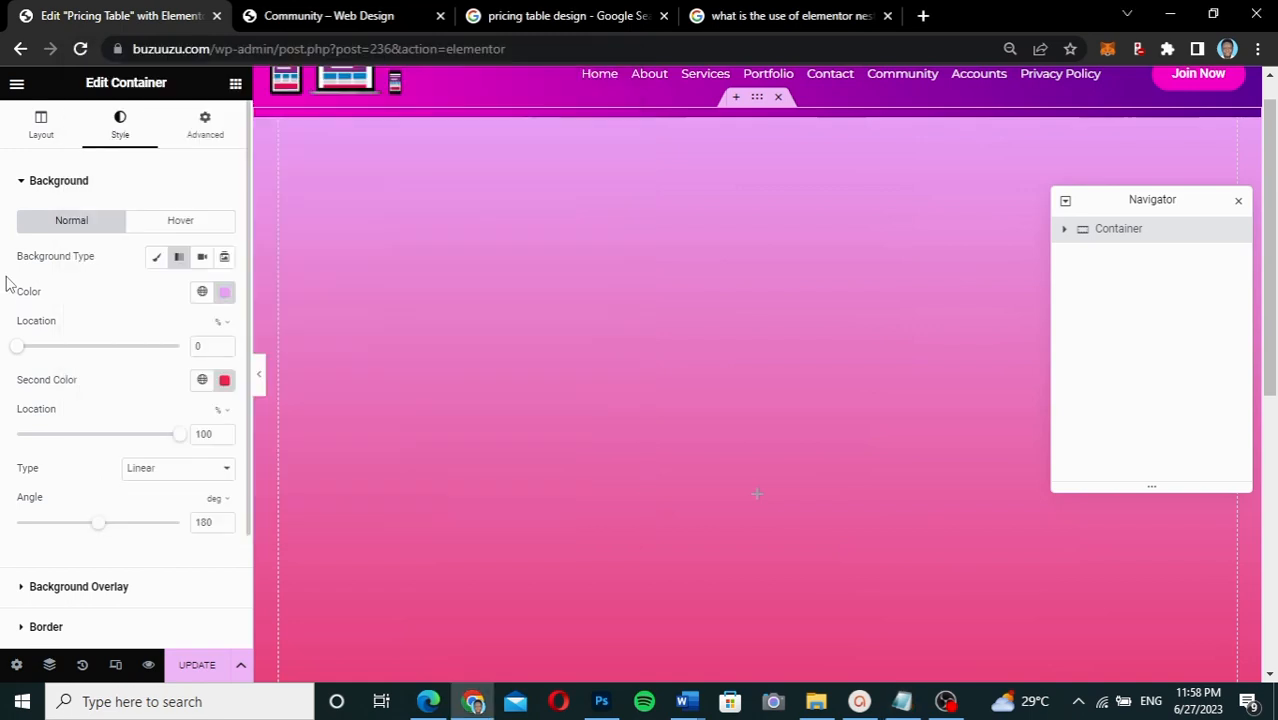
pyautogui.click(224, 380)
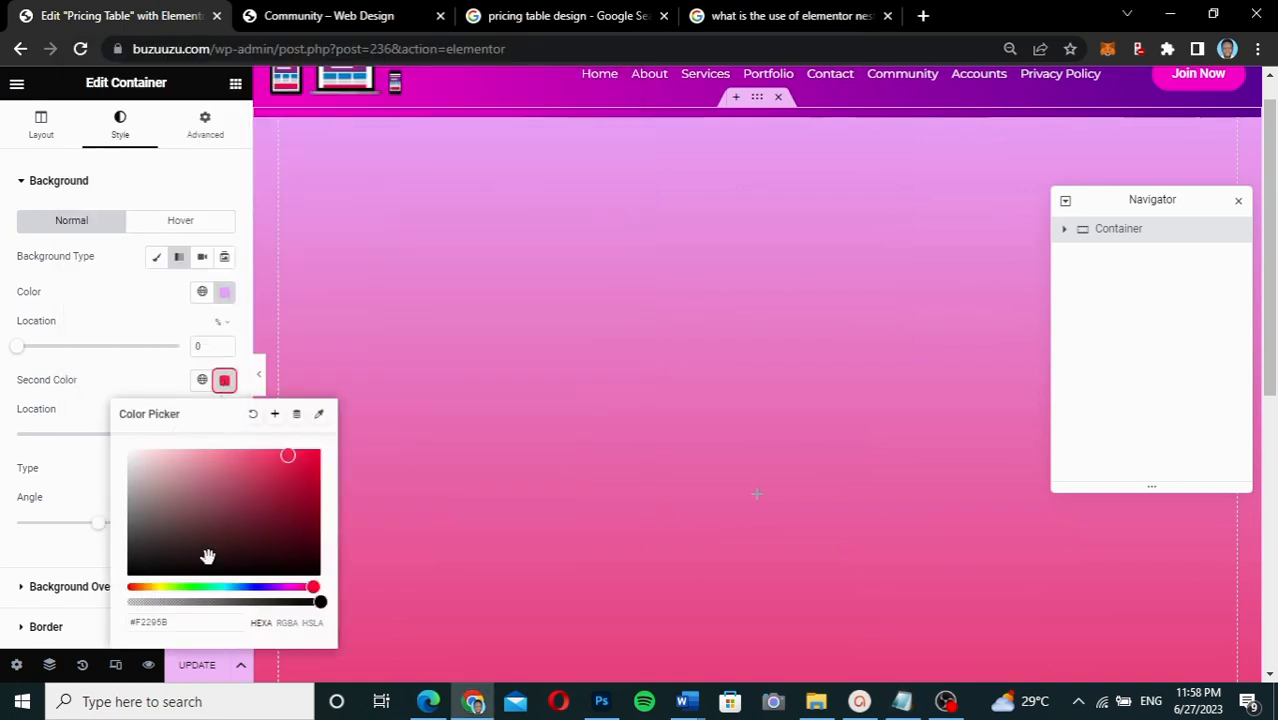
pyautogui.click(182, 622)
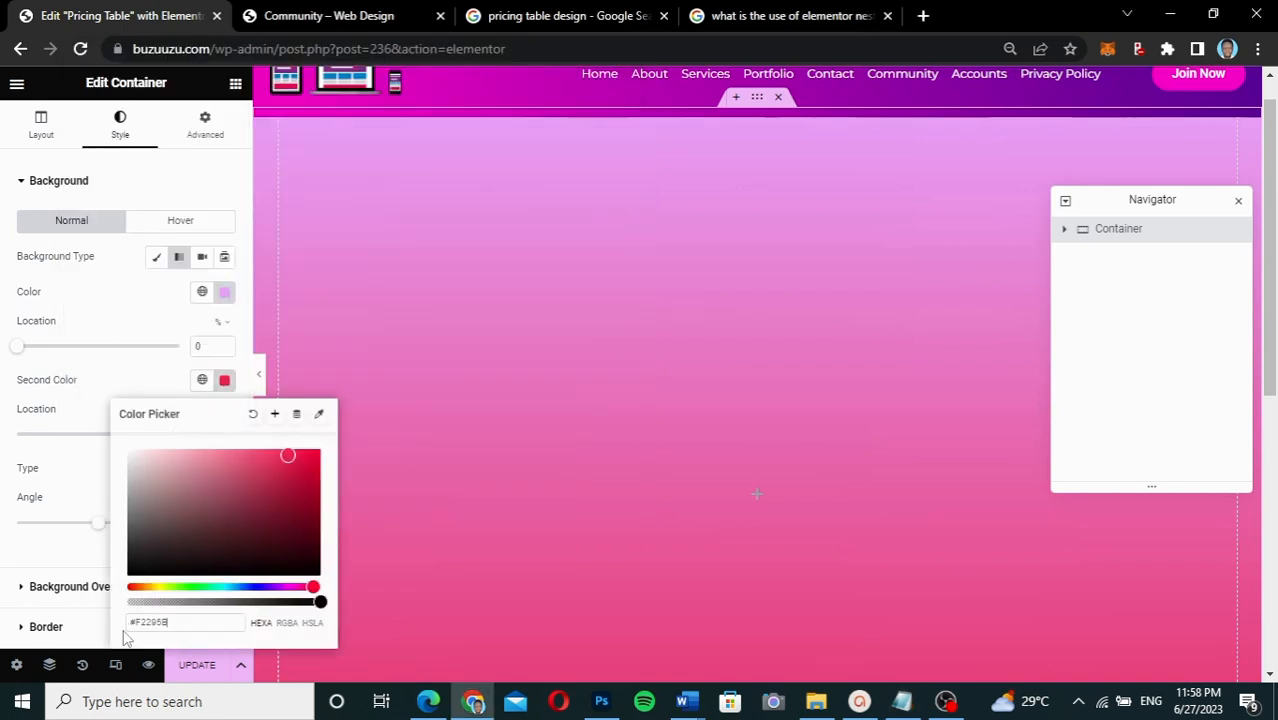
pyautogui.hotkey('ctrl', 'a')
pyautogui.hotkey('ctrl', 'v')
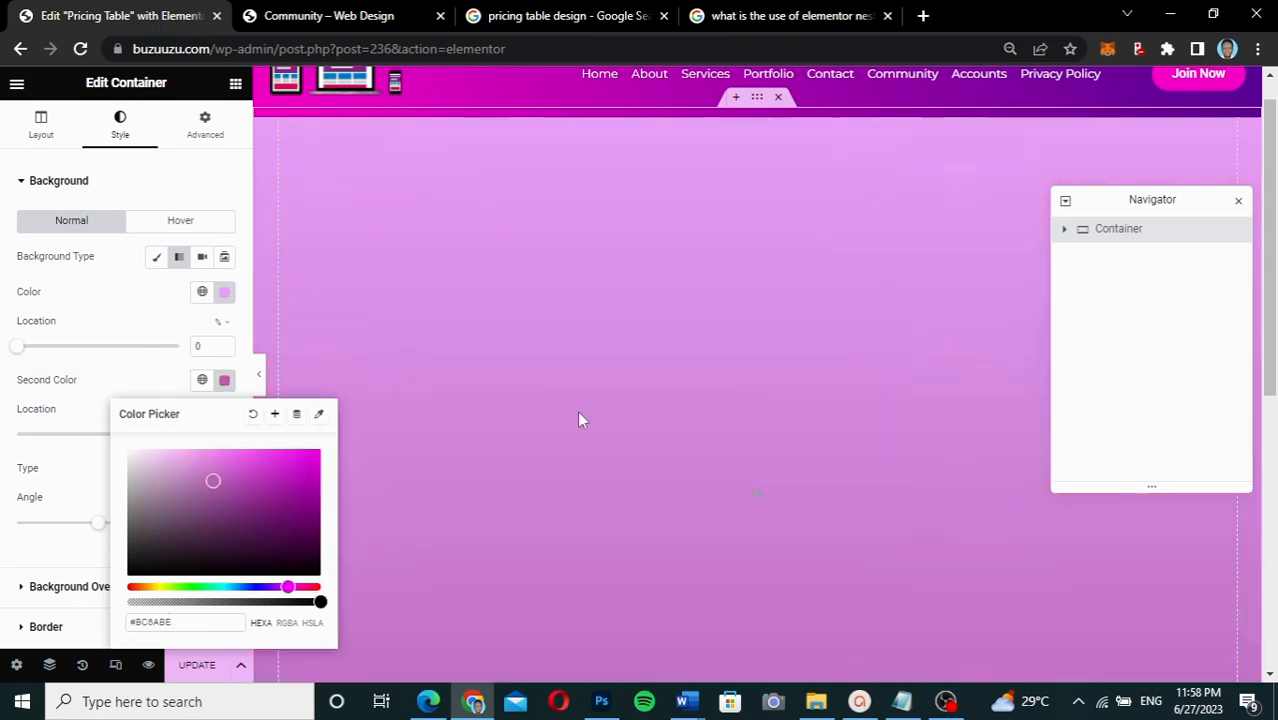
pyautogui.click(647, 425)
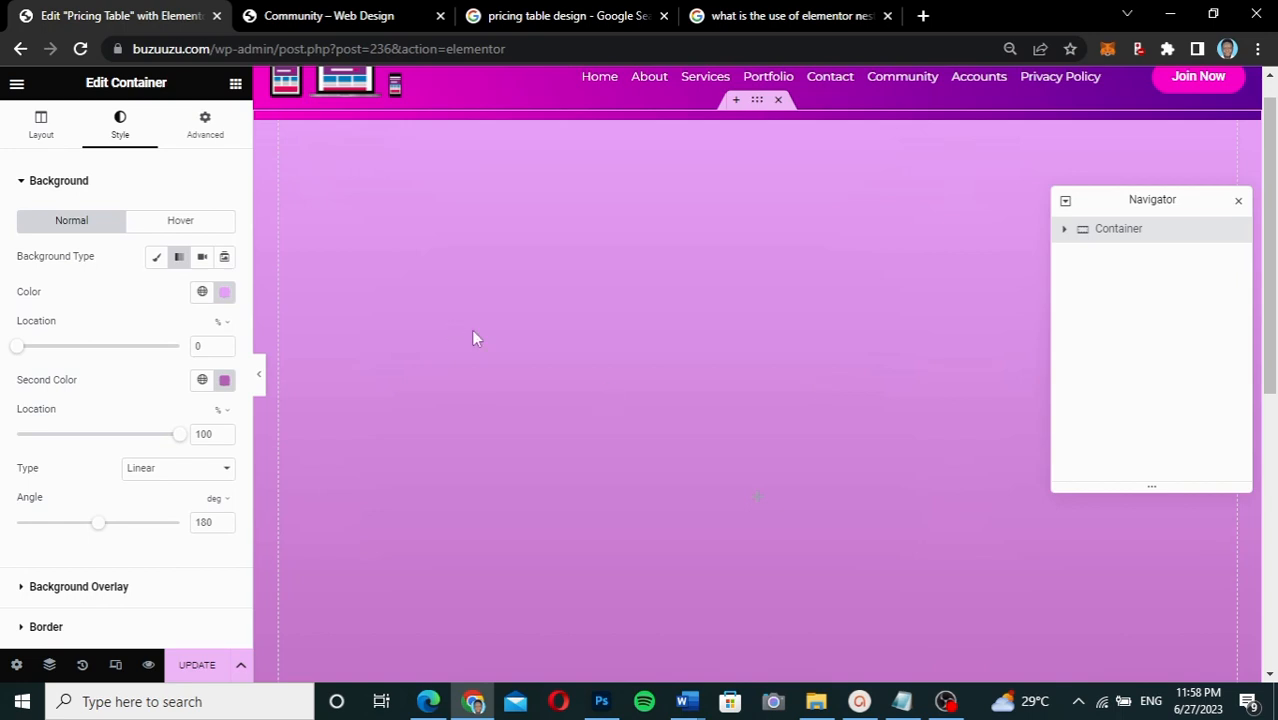
# Nest a new container inside the gradient container
pyautogui.scroll(-2, 779, 516)
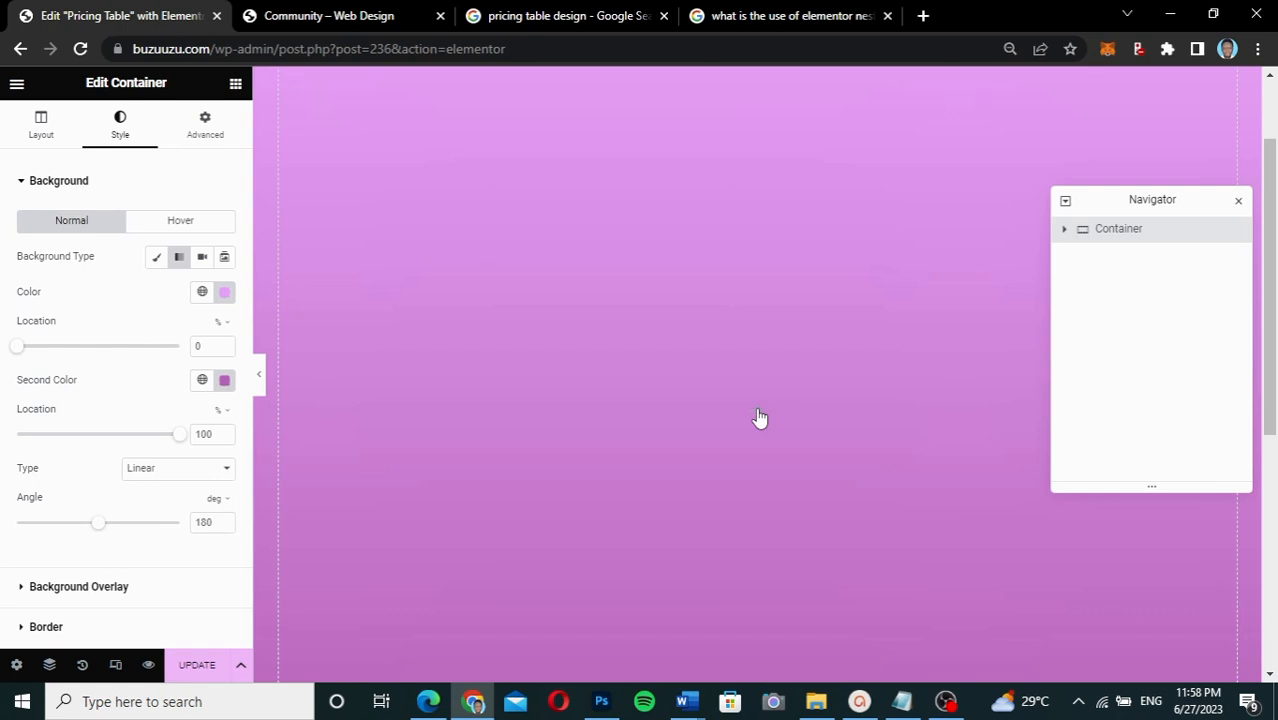
pyautogui.click(758, 411)
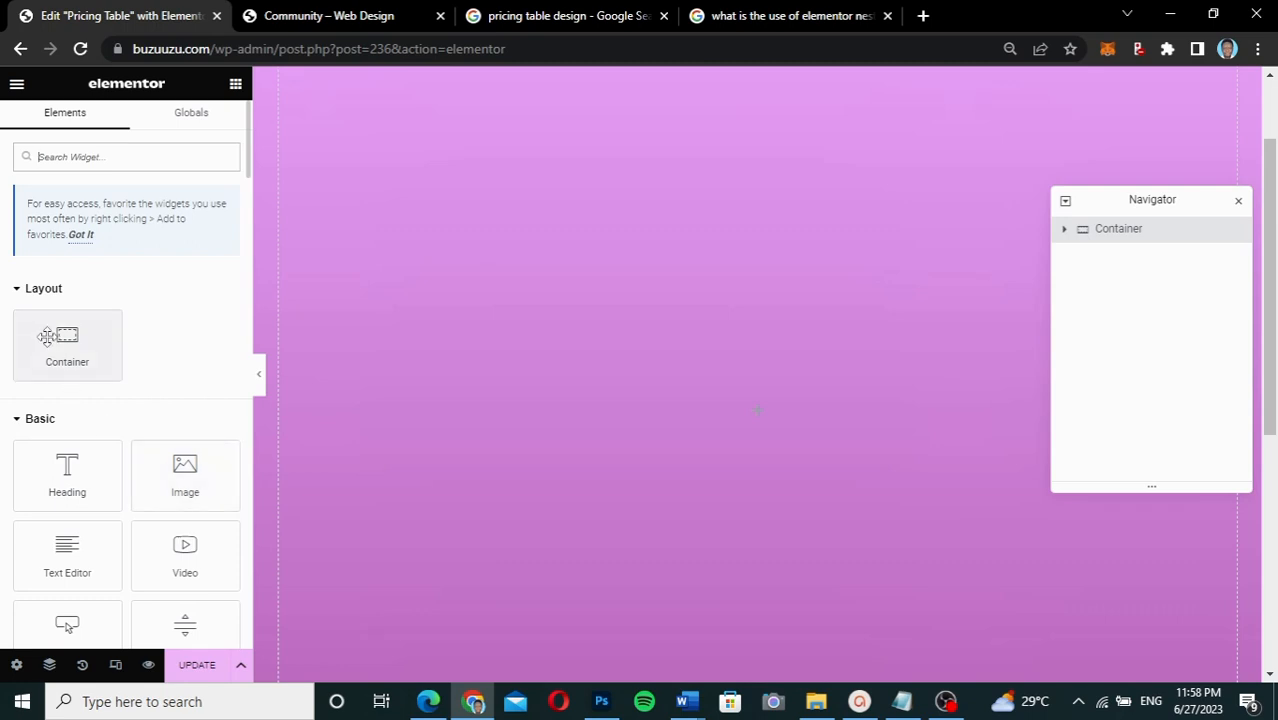
pyautogui.moveTo(50, 336); pyautogui.dragTo(770, 396)
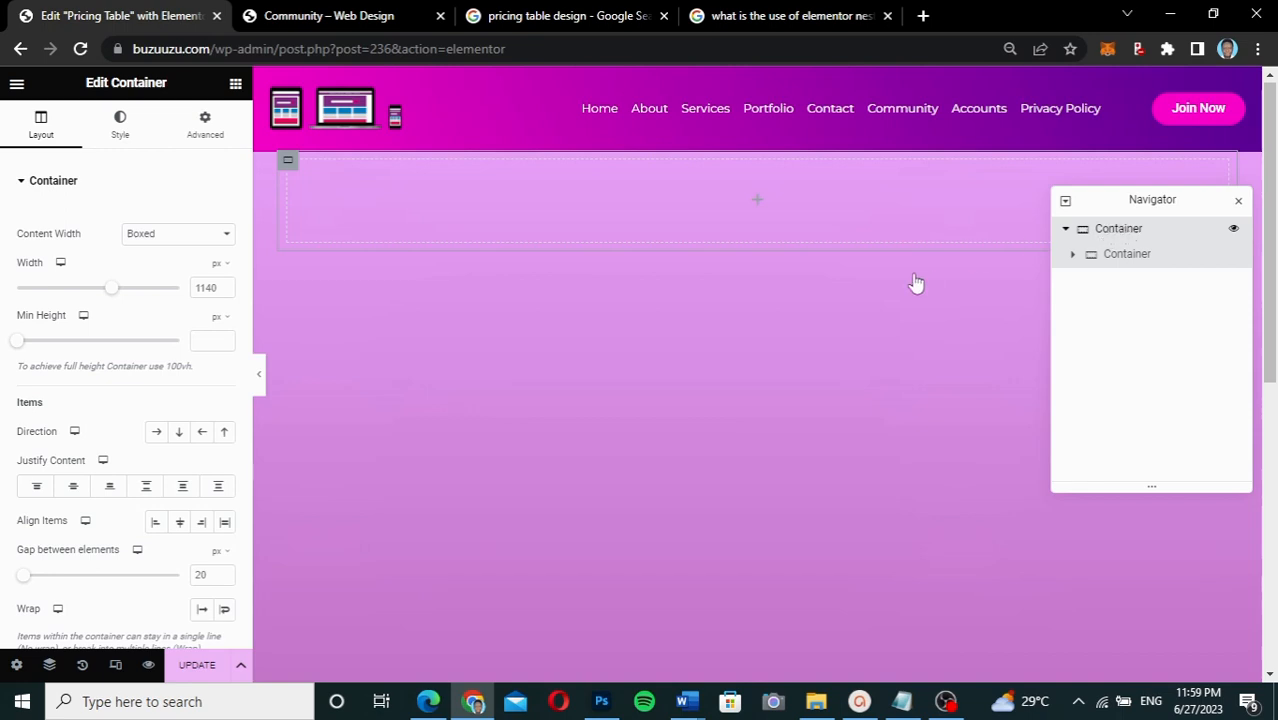
# Center the outer container's content by setting both Justify Content and Align Items to Center
pyautogui.click(623, 344)
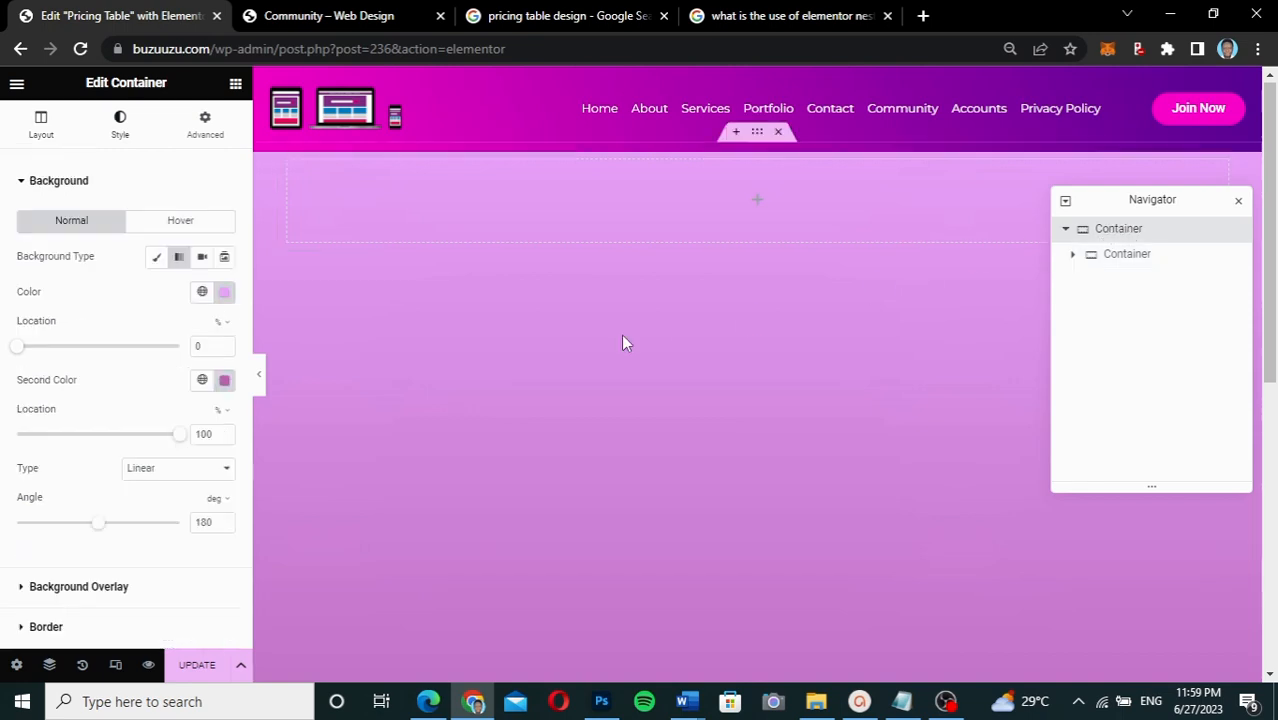
pyautogui.click(38, 128)
pyautogui.scroll(-3, 97, 383)
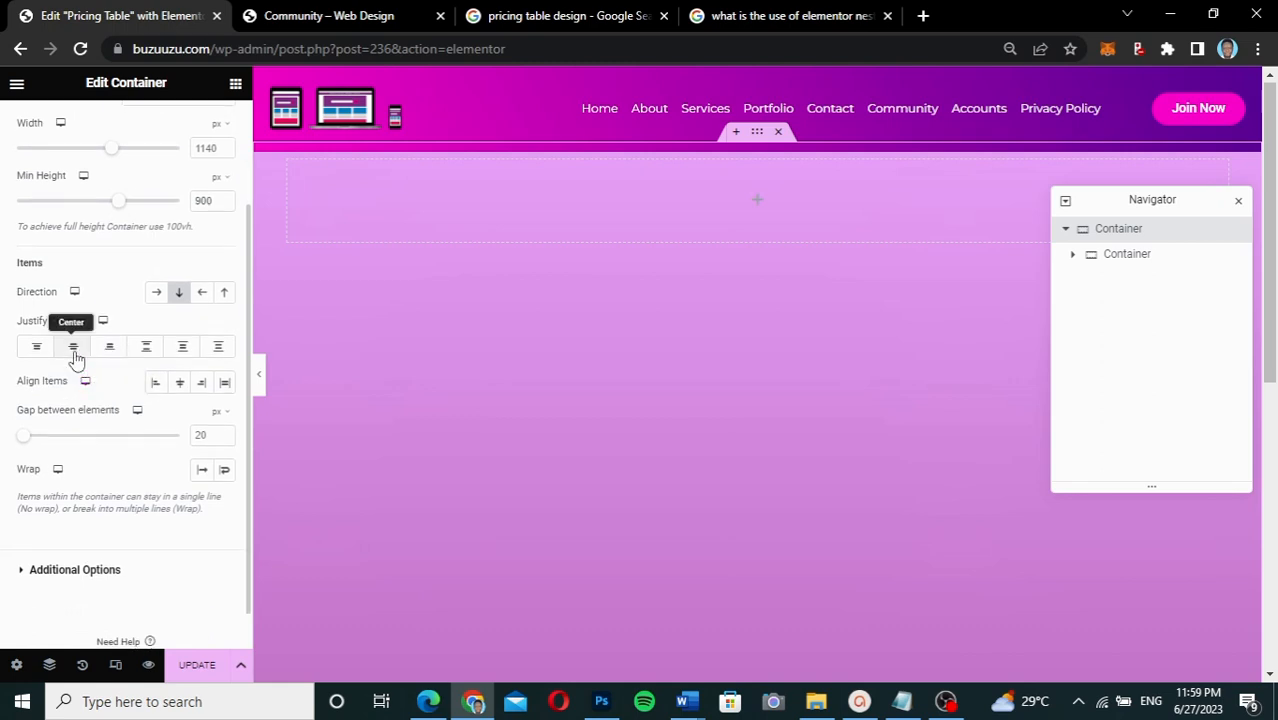
pyautogui.click(74, 352)
pyautogui.click(181, 388)
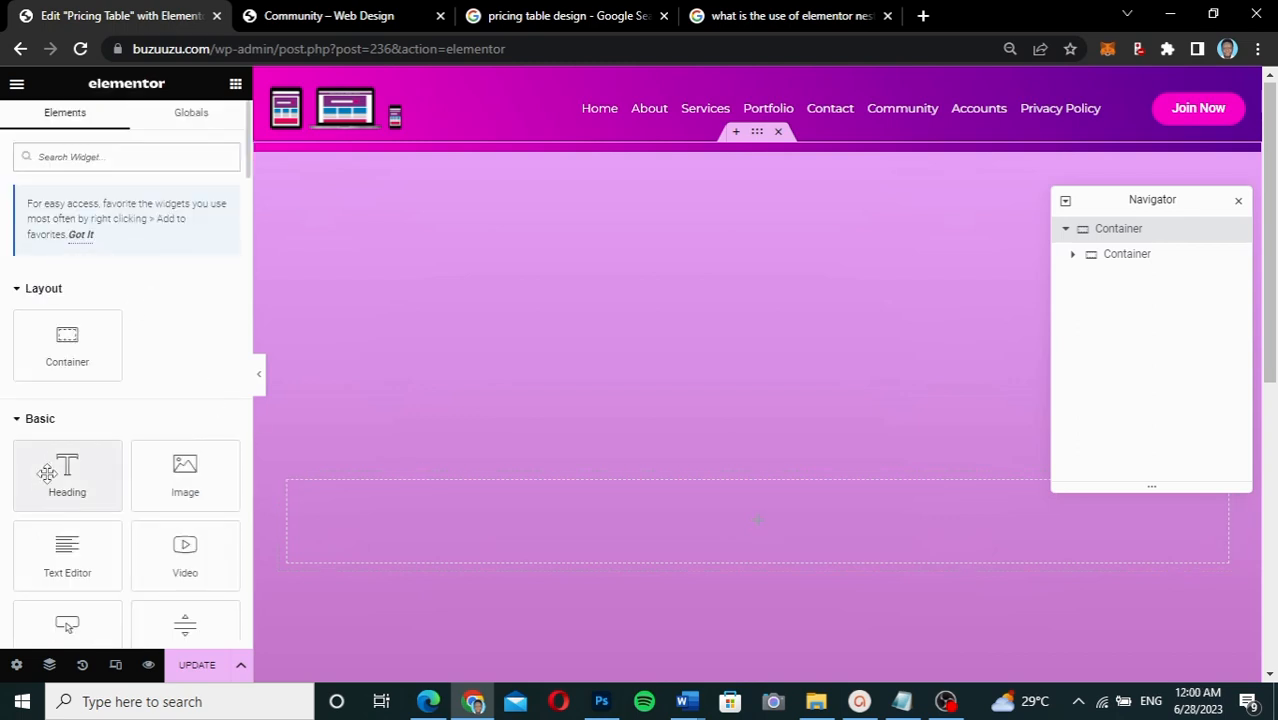
# Add a heading to the inner container and set its title to "Choose Your Plan", copied from the sample pricing page
pyautogui.moveTo(55, 473); pyautogui.dragTo(755, 525)
pyautogui.moveTo(150, 243); pyautogui.dragTo(5, 254)
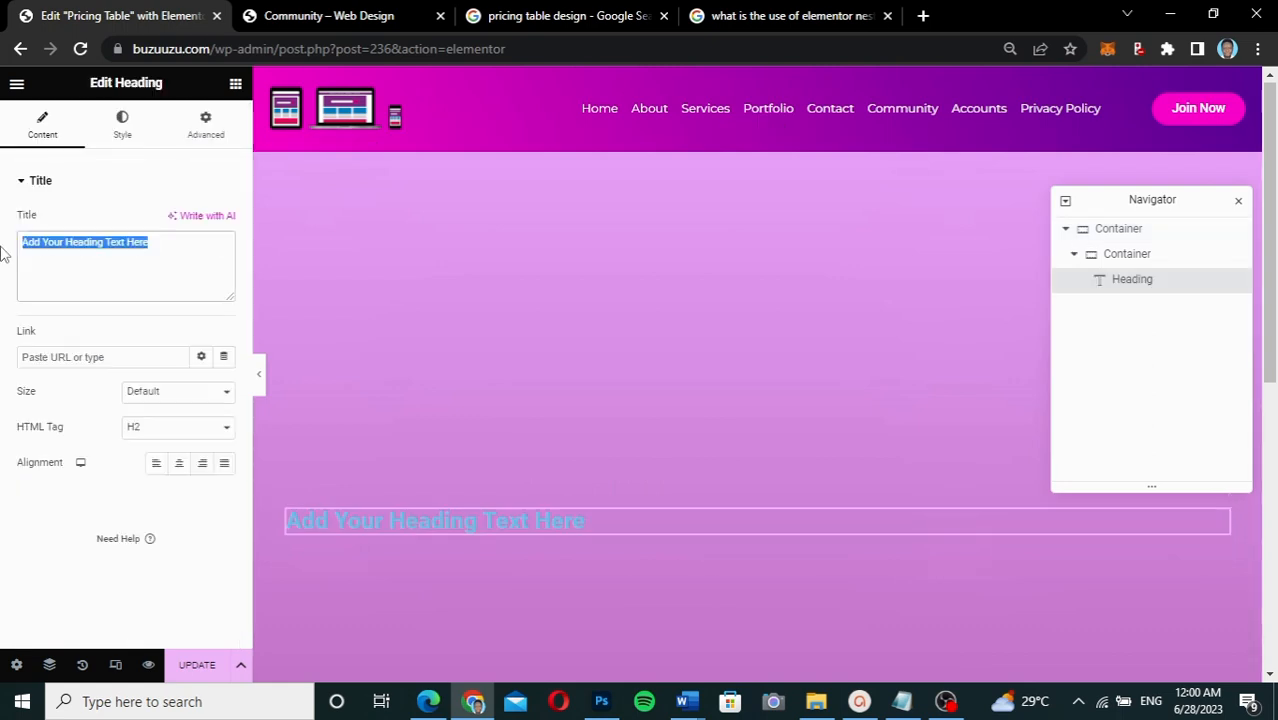
pyautogui.click(304, 14)
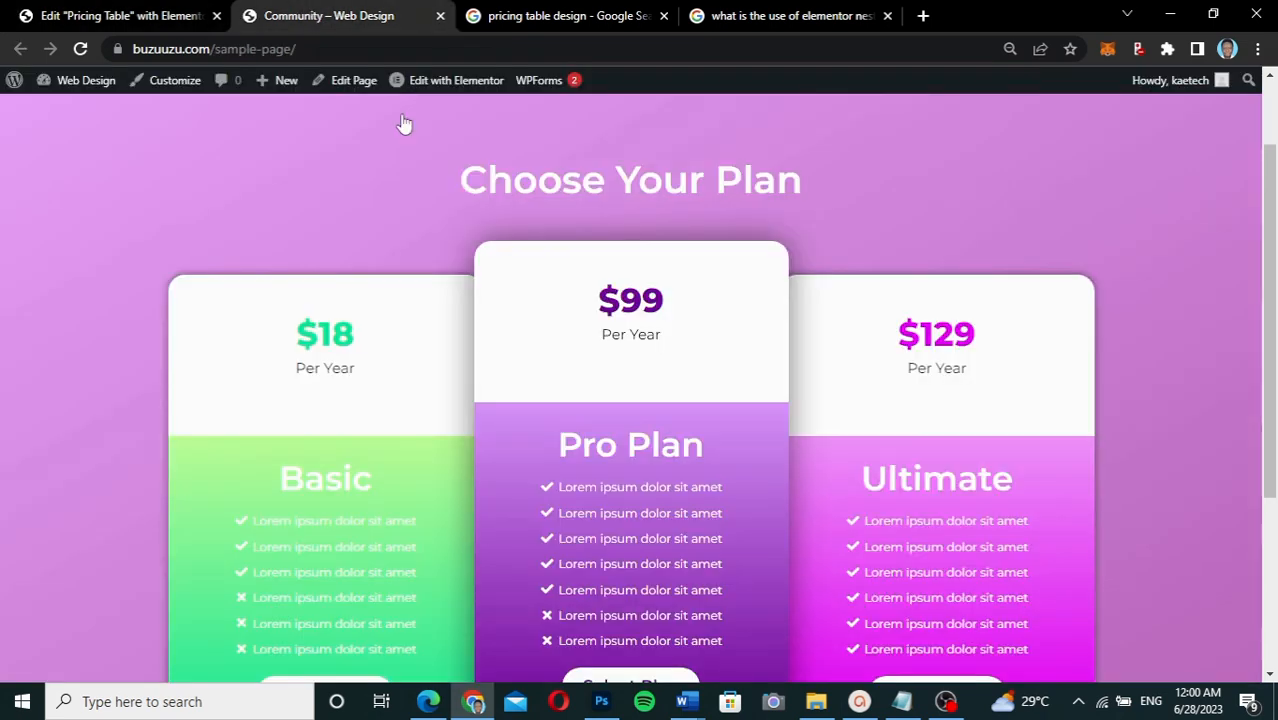
pyautogui.tripleClick(772, 180)
pyautogui.hotkey('ctrl', 'c')
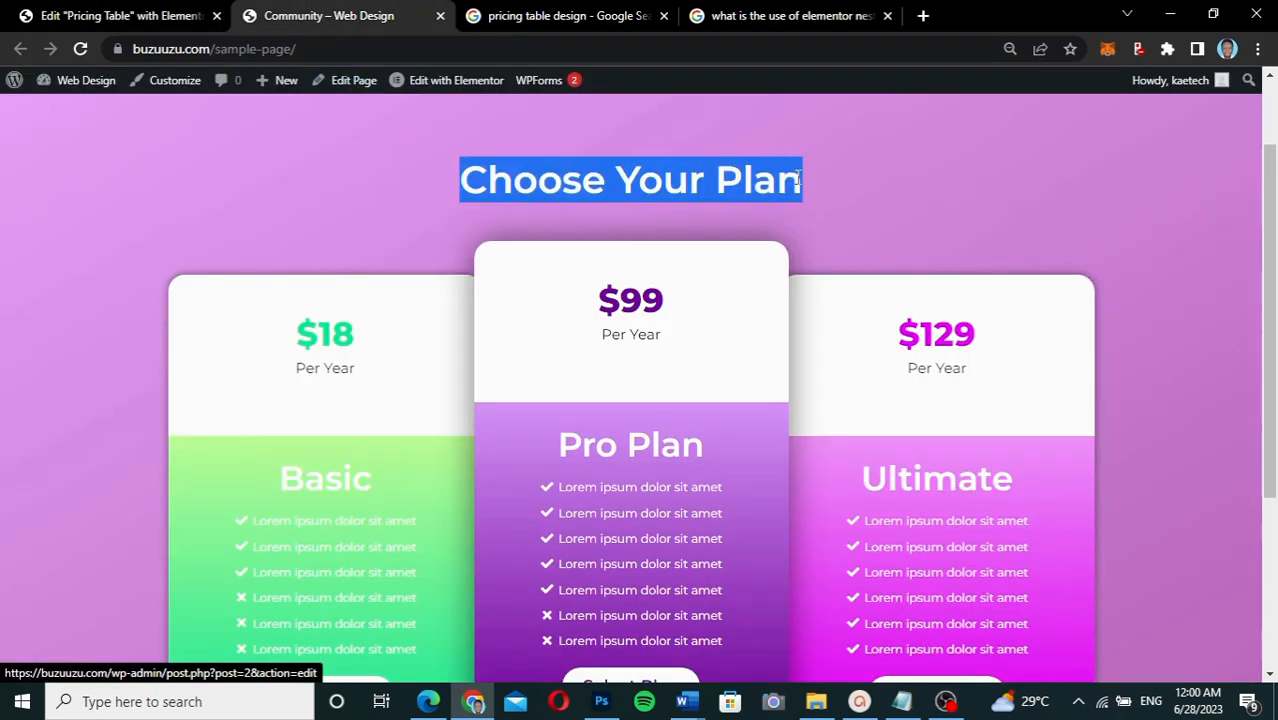
pyautogui.click(94, 17)
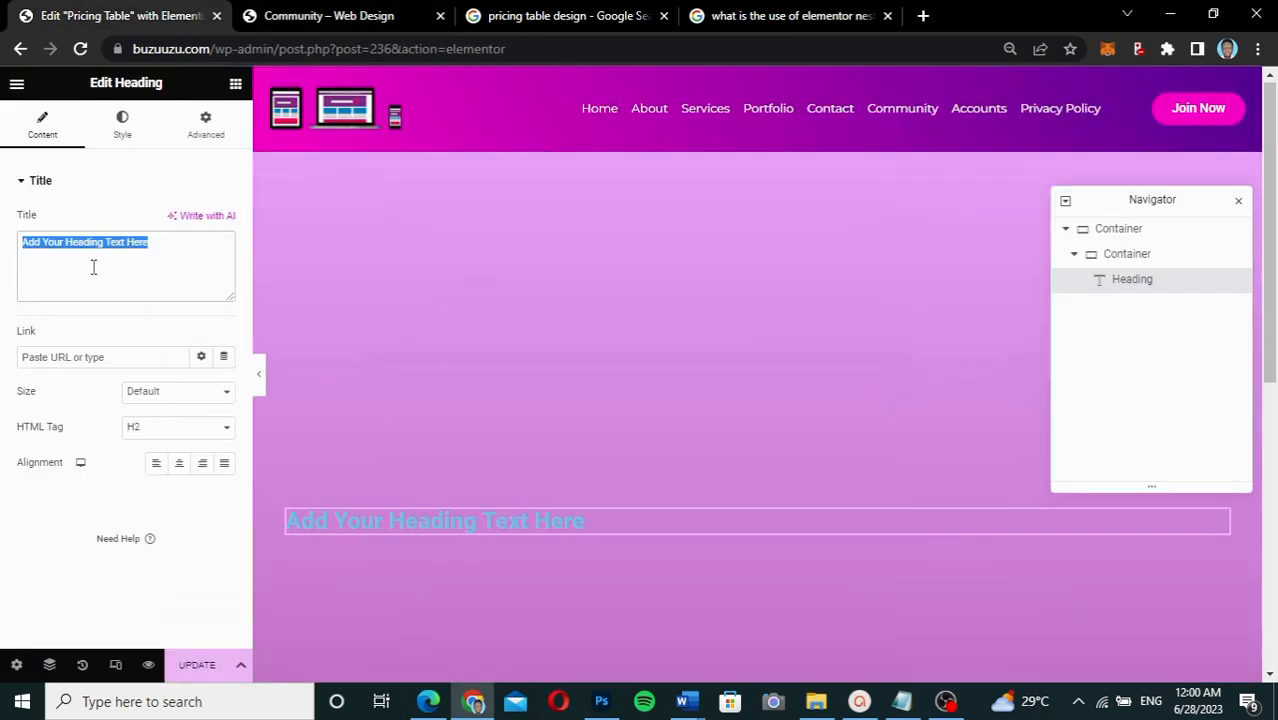
pyautogui.hotkey('ctrl', 'v')
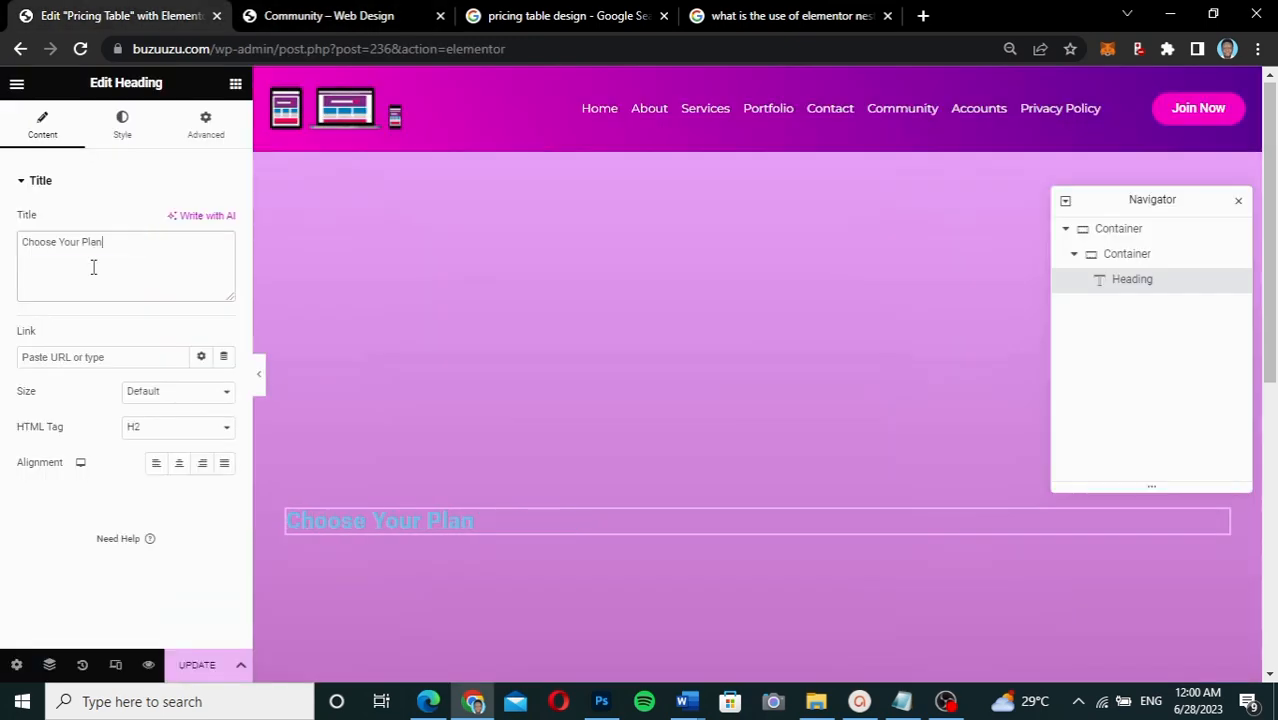
# Change the heading's text color to white, #FFFFFF
pyautogui.click(128, 128)
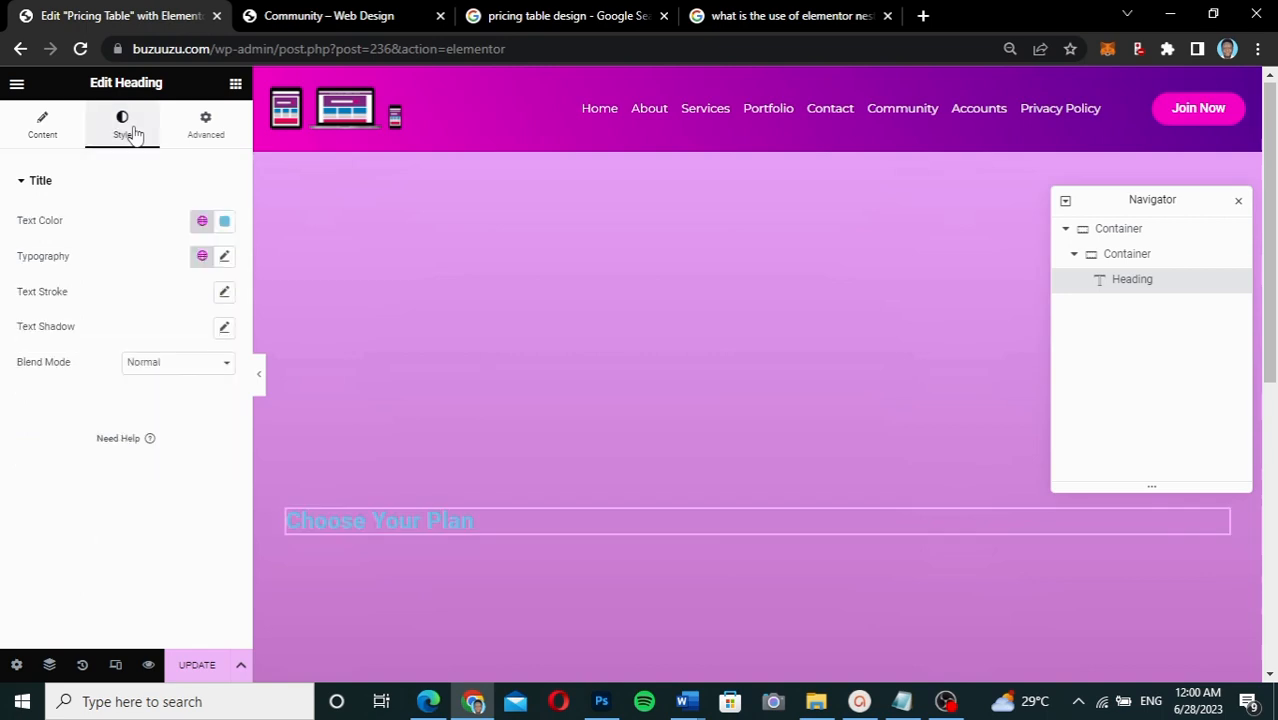
pyautogui.click(226, 224)
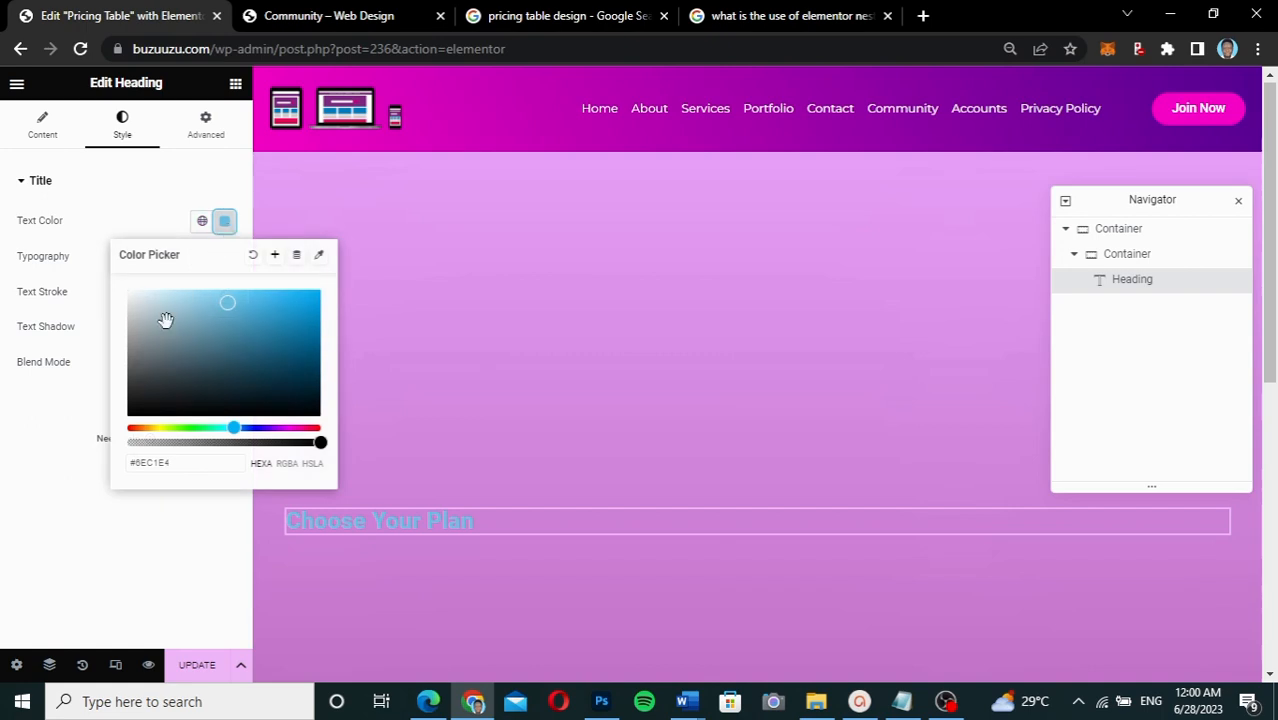
pyautogui.moveTo(97, 252); pyautogui.dragTo(98, 254)
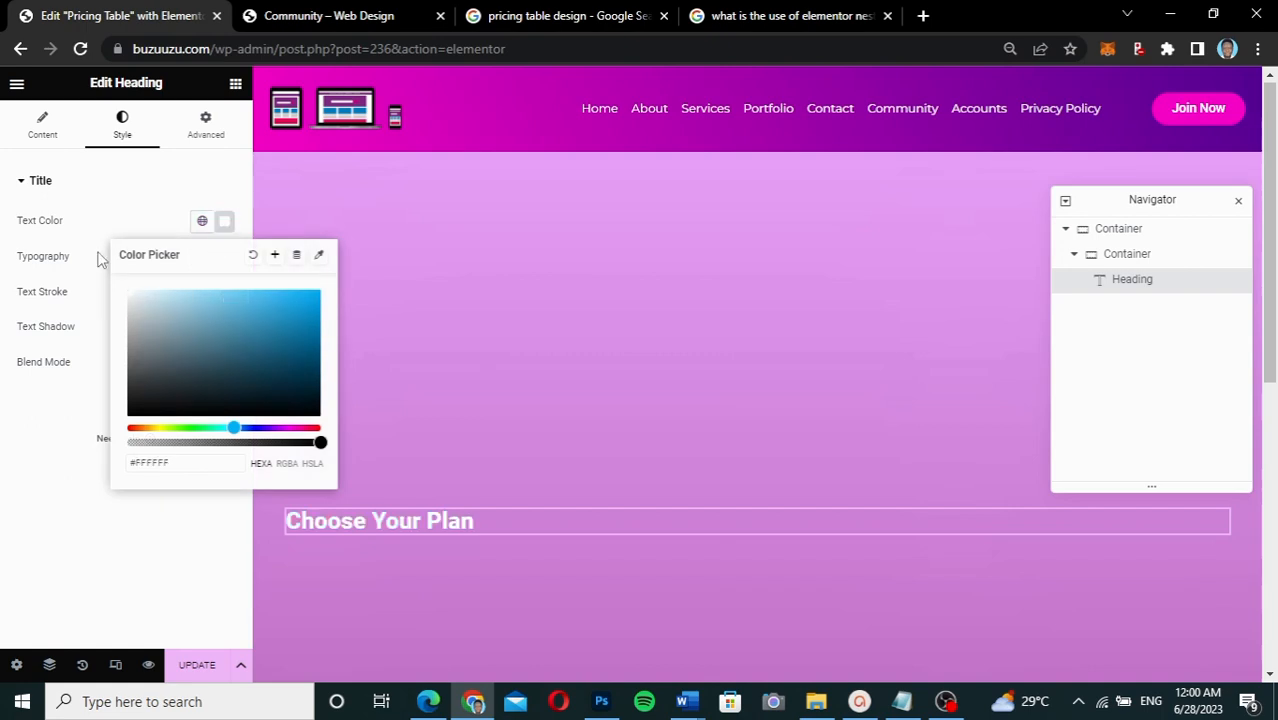
pyautogui.click(97, 258)
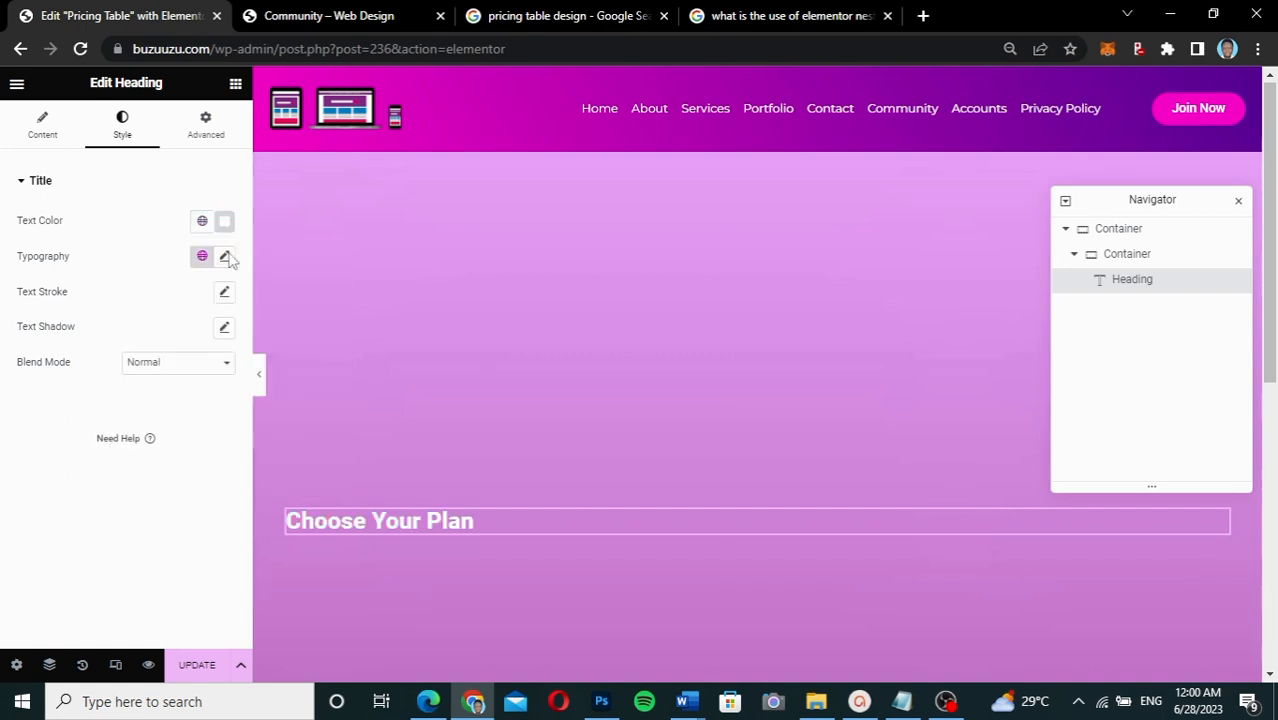
# Set the heading's font size to 55 px and center its alignment
pyautogui.click(226, 257)
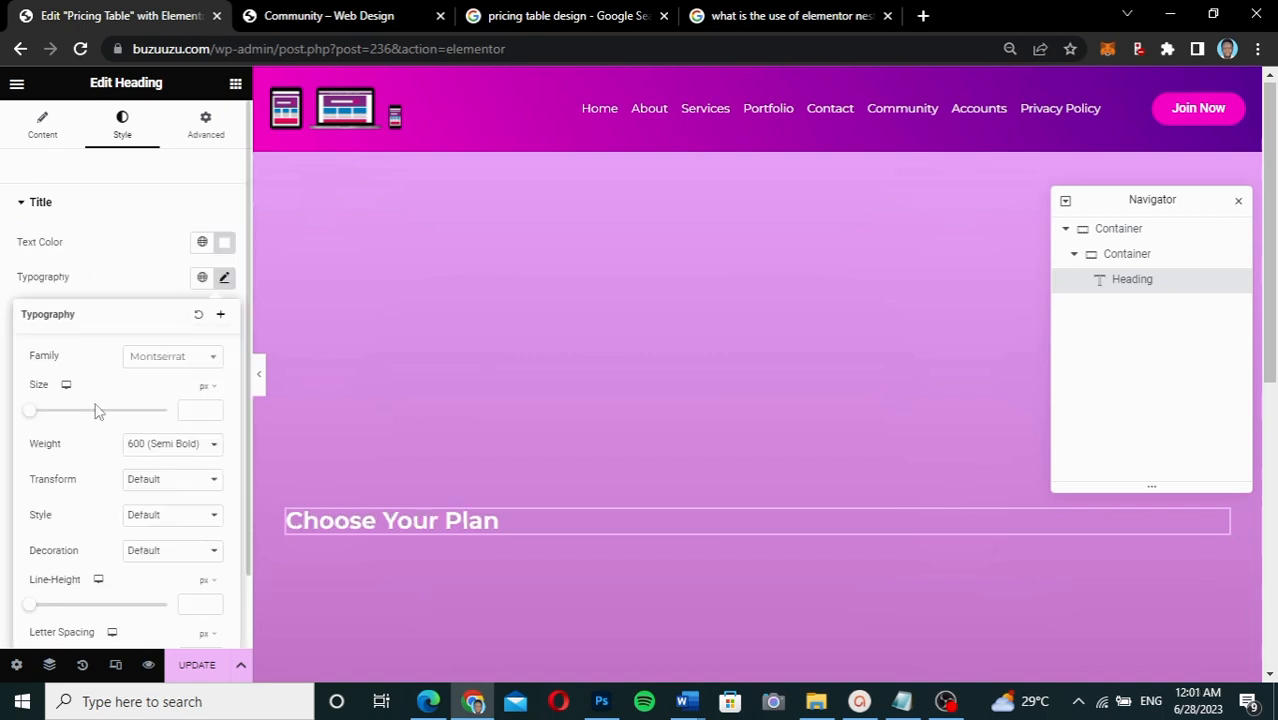
pyautogui.click(197, 410)
pyautogui.write('55')
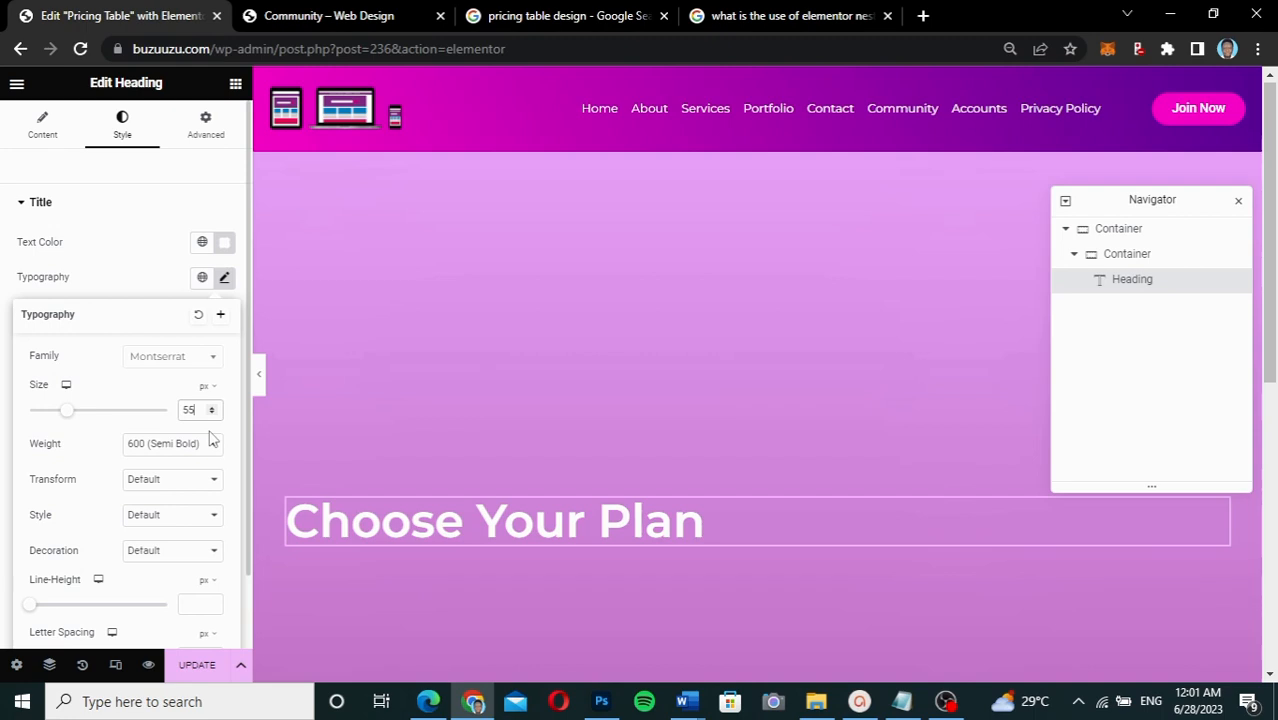
pyautogui.click(44, 136)
pyautogui.click(179, 466)
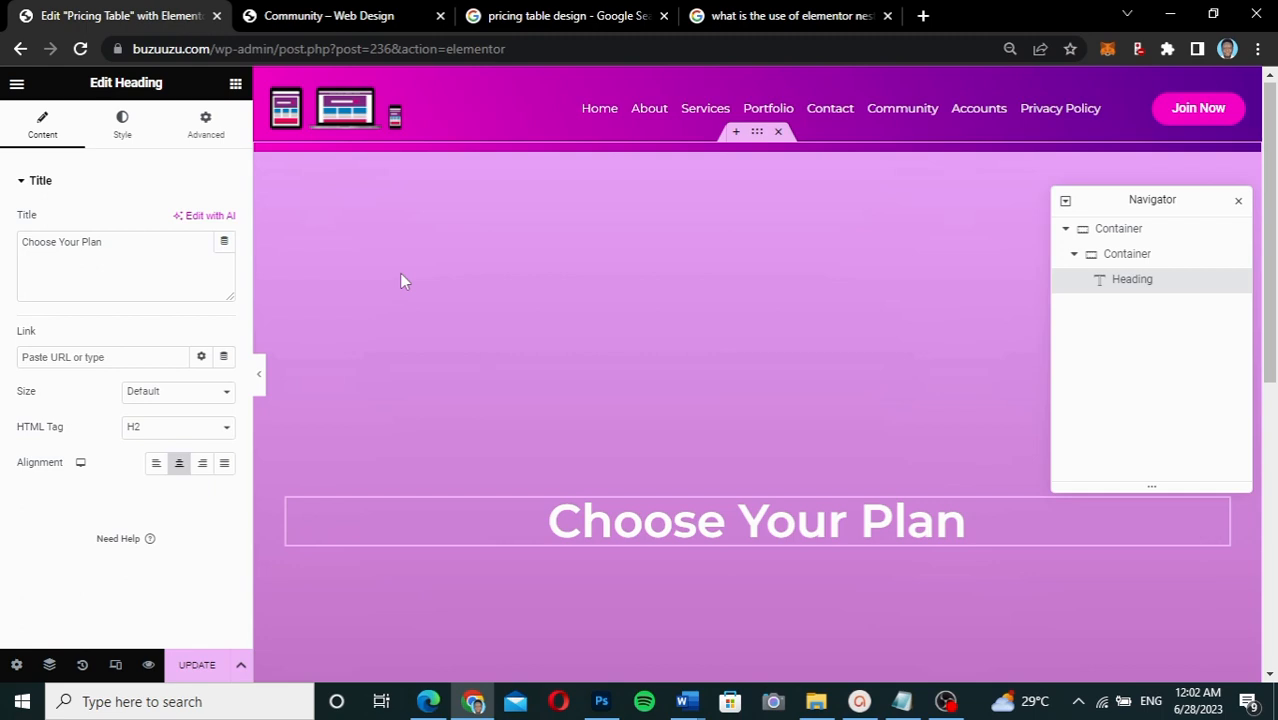
# Nest a new container below the heading and set its direction to horizontal row
pyautogui.click(232, 89)
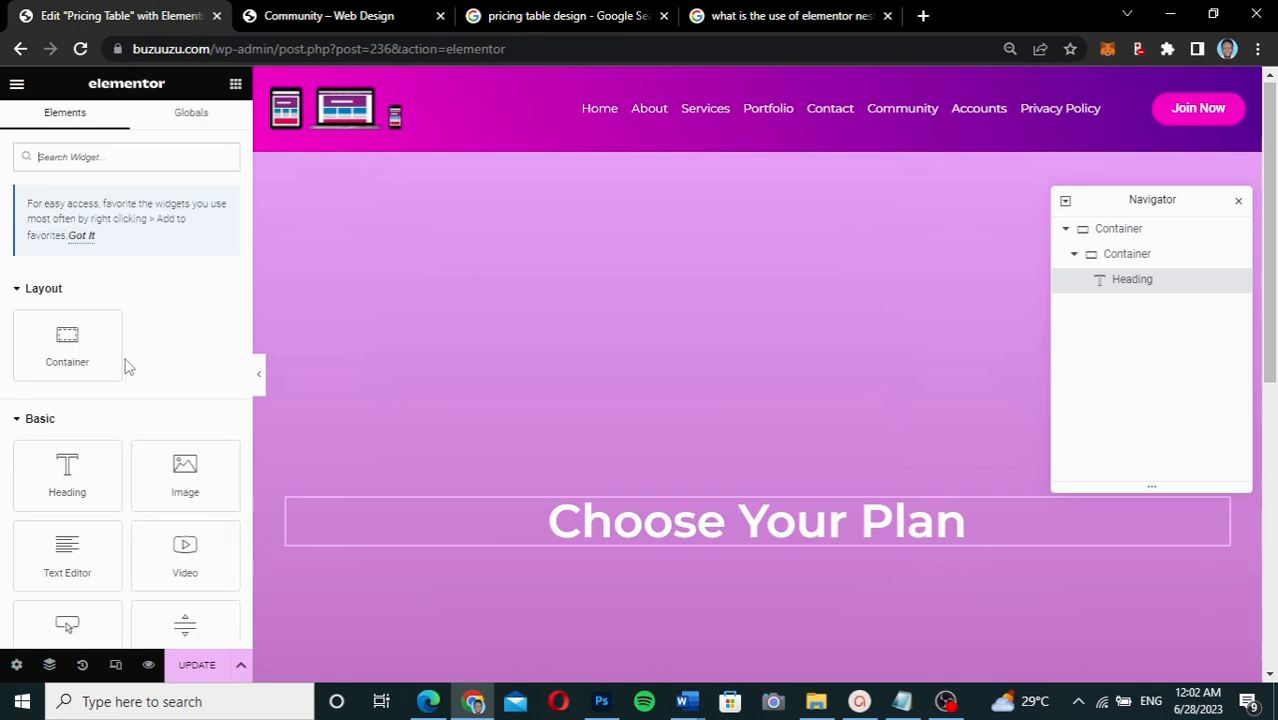
pyautogui.moveTo(127, 366); pyautogui.dragTo(644, 530)
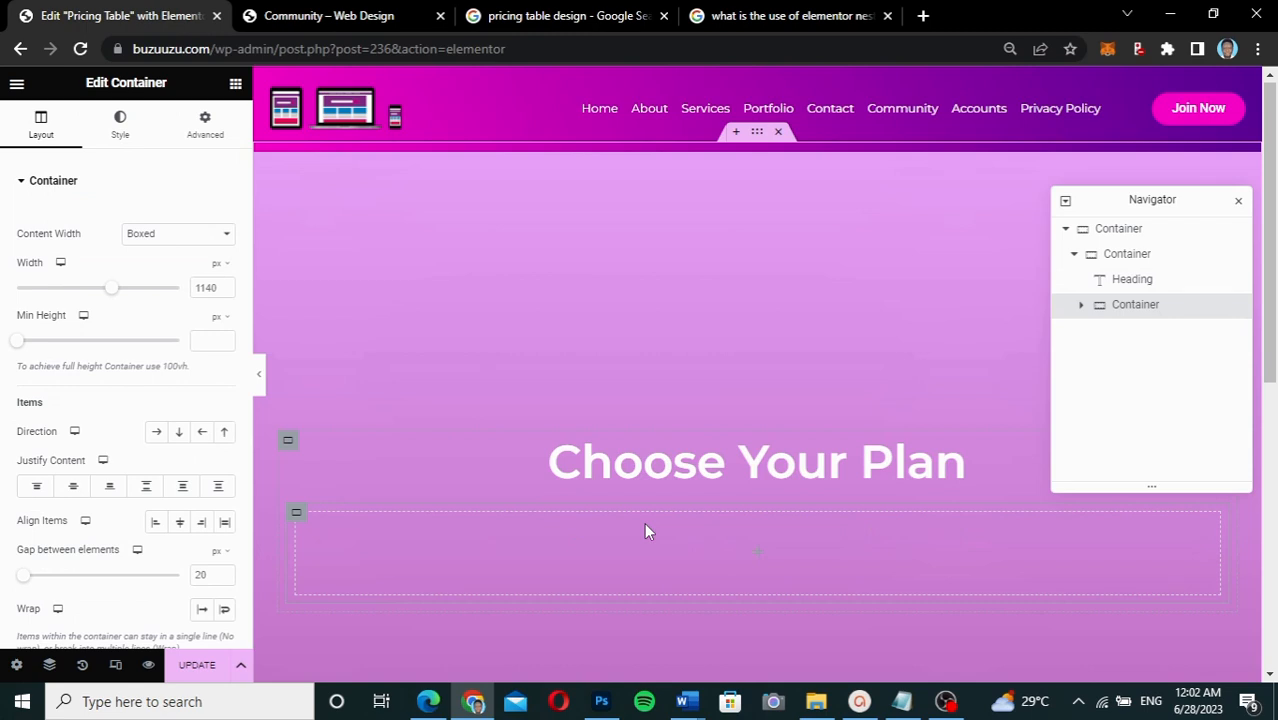
pyautogui.scroll(-2, 467, 486)
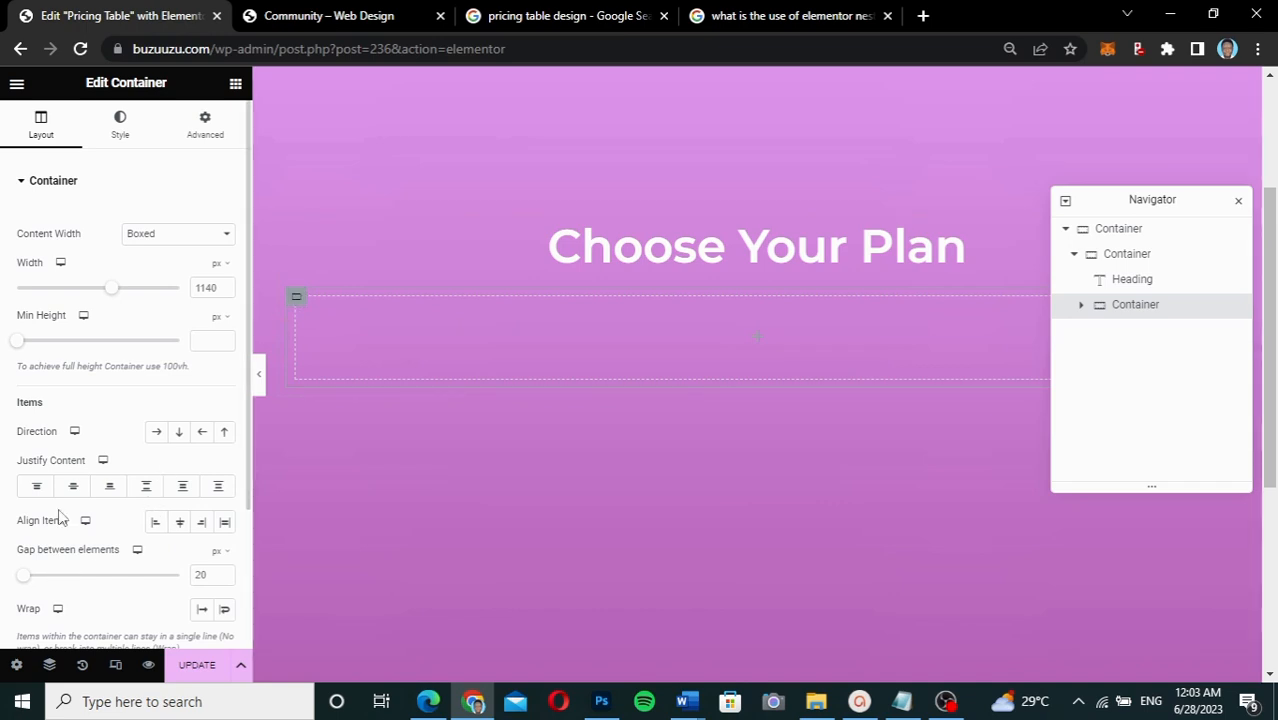
pyautogui.scroll(-2, 58, 516)
pyautogui.scroll(2, 58, 516)
pyautogui.click(157, 434)
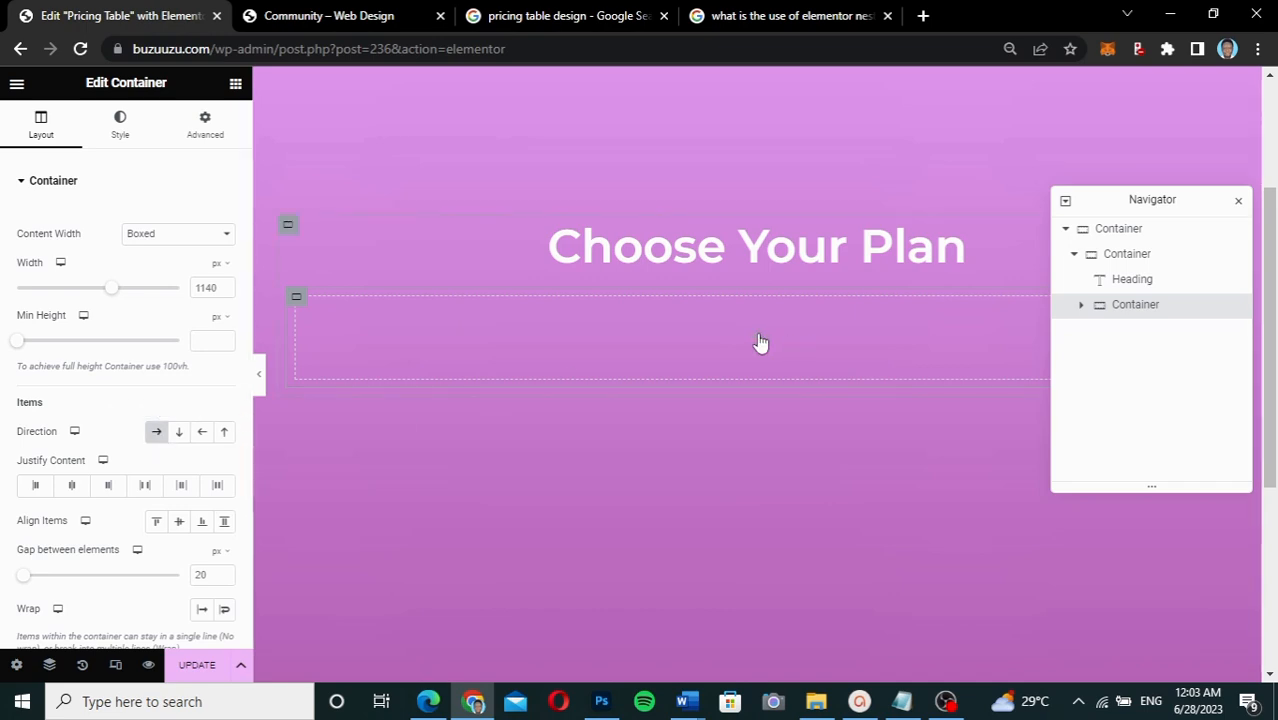
# Nest a container inside the row container and duplicate it twice to make three side-by-side columns
pyautogui.click(760, 343)
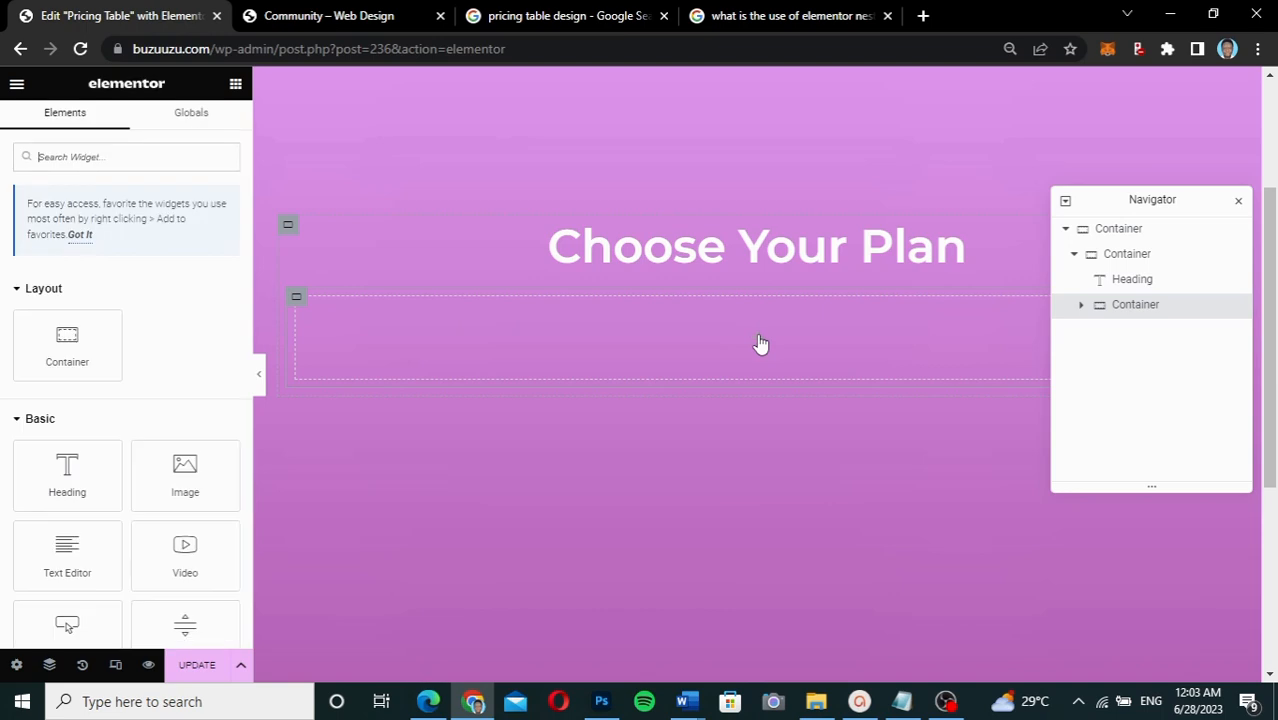
pyautogui.moveTo(68, 344); pyautogui.dragTo(650, 331)
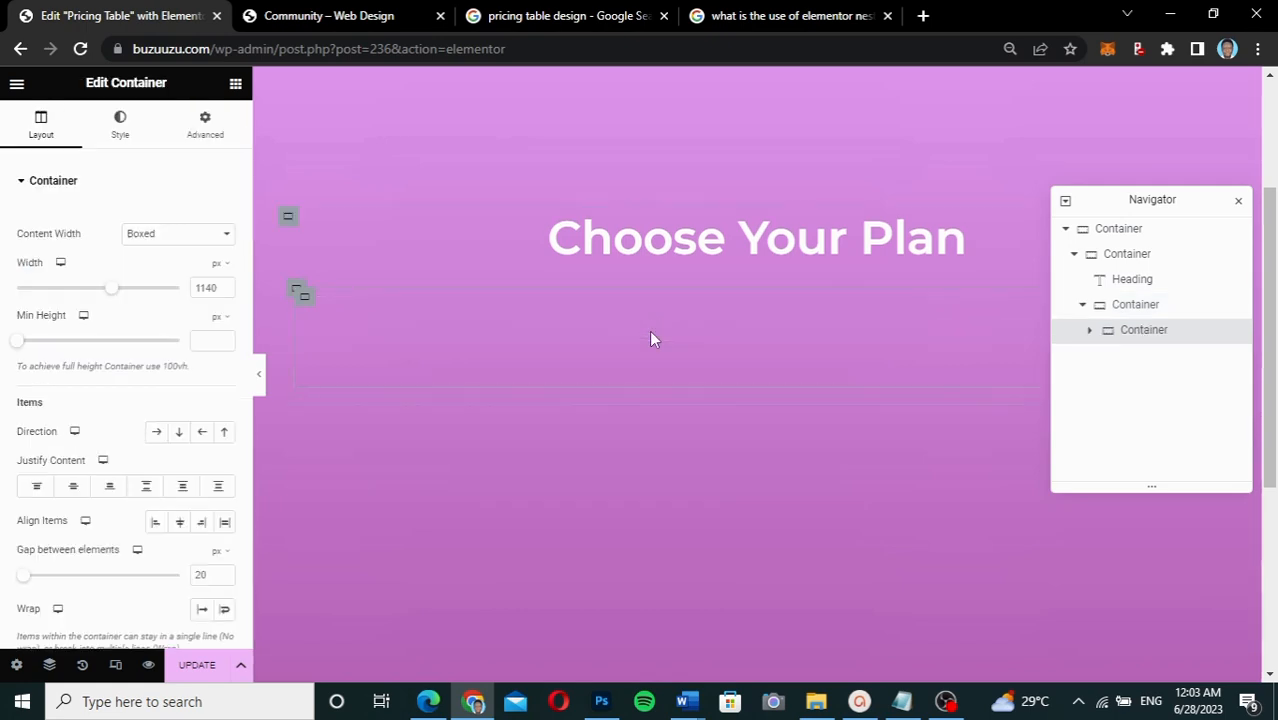
pyautogui.rightClick(305, 305)
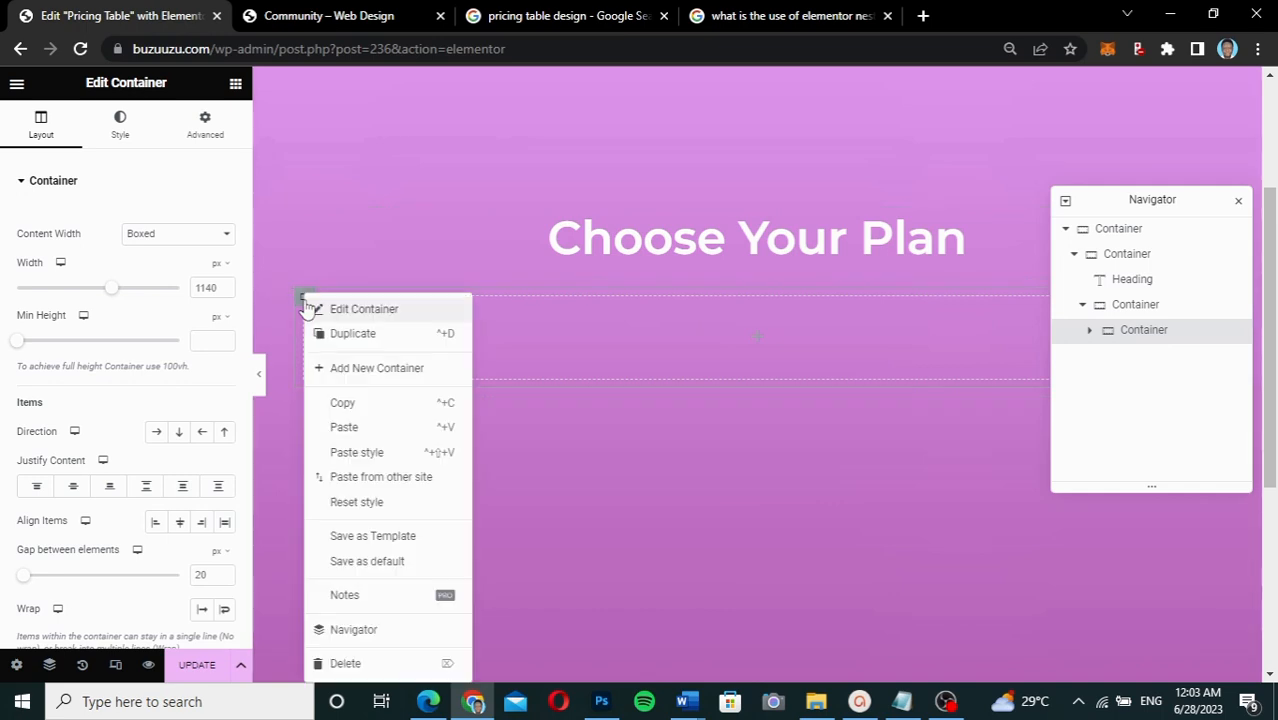
pyautogui.click(343, 336)
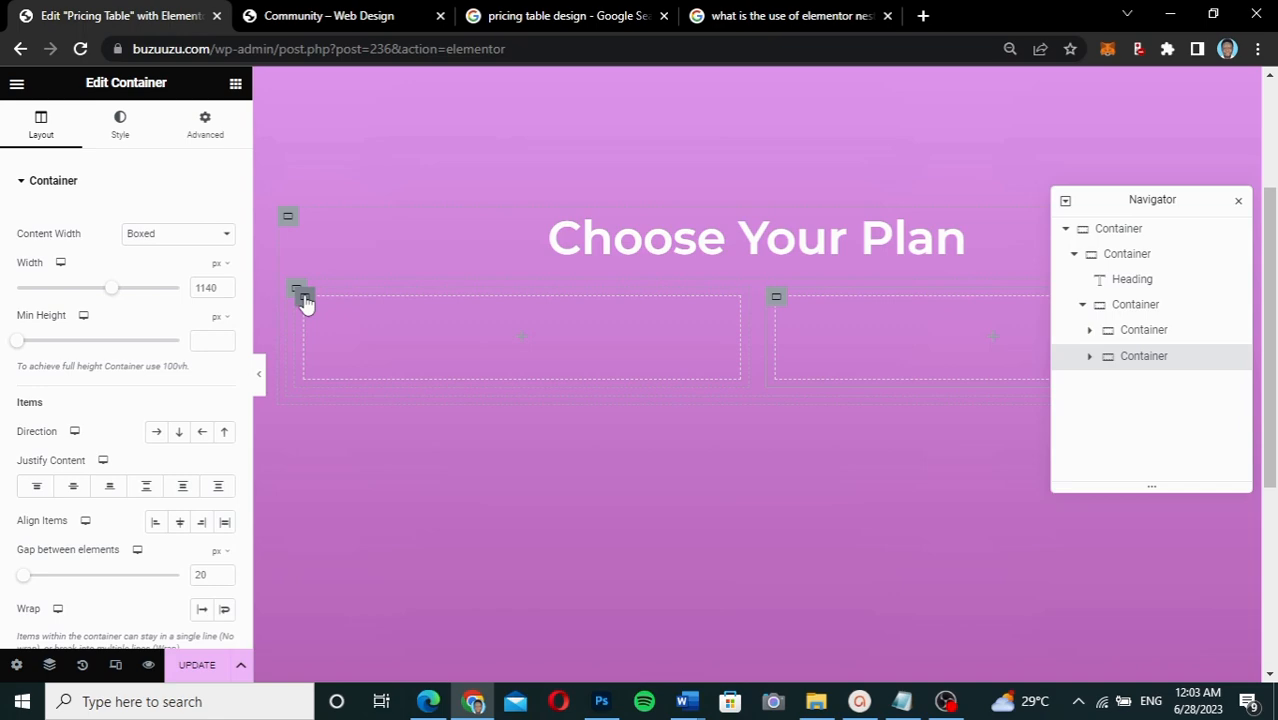
pyautogui.rightClick(306, 304)
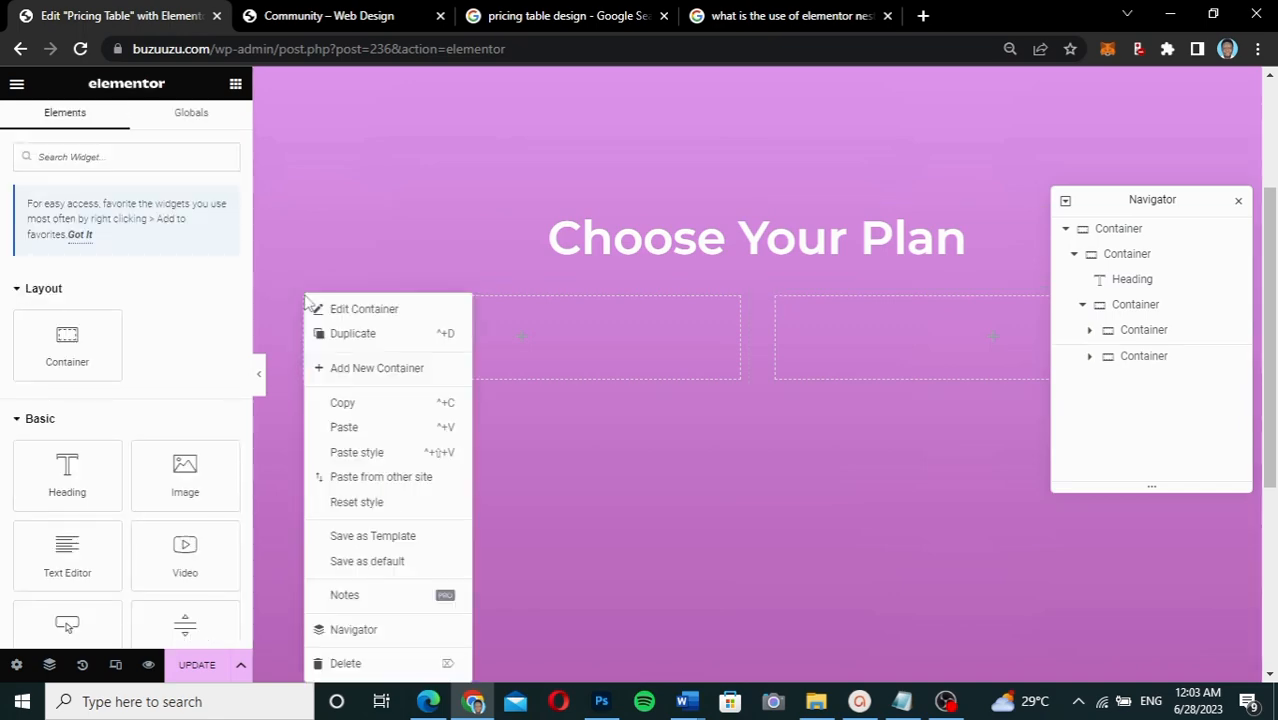
pyautogui.click(333, 333)
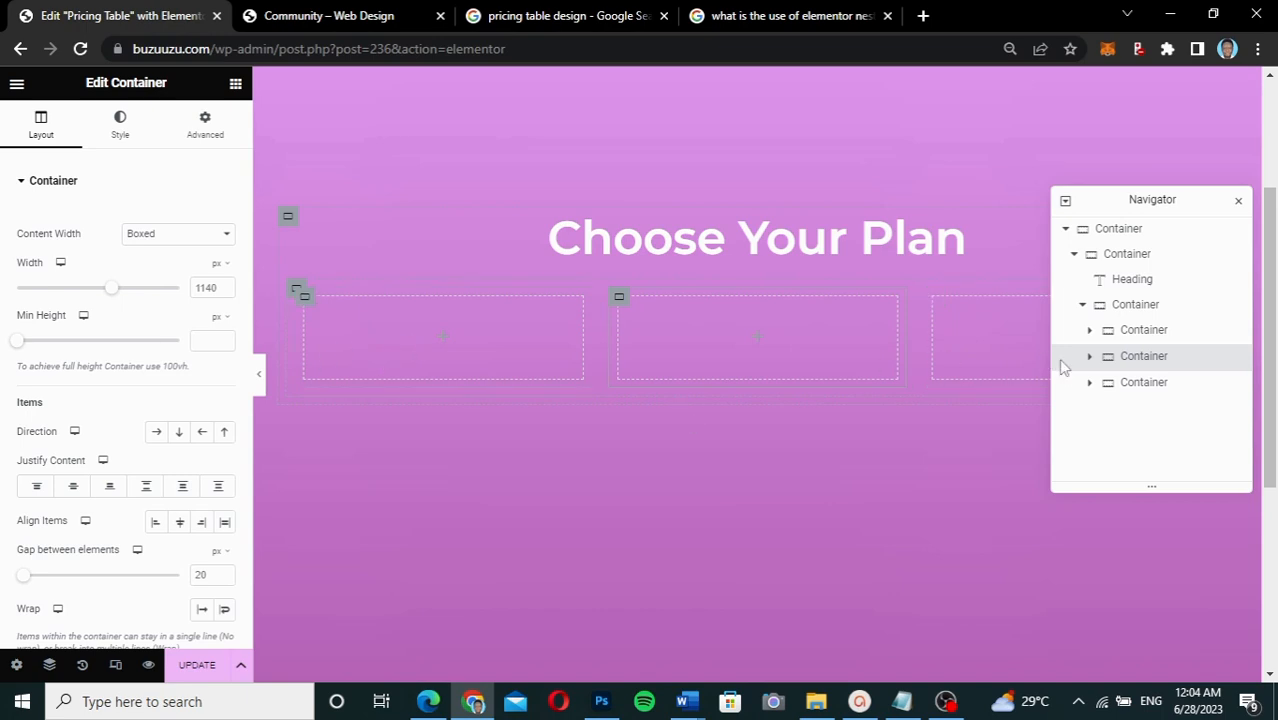
# Check the card layout on the sample pricing page and nest a container inside the first of the three columns
pyautogui.click(1115, 306)
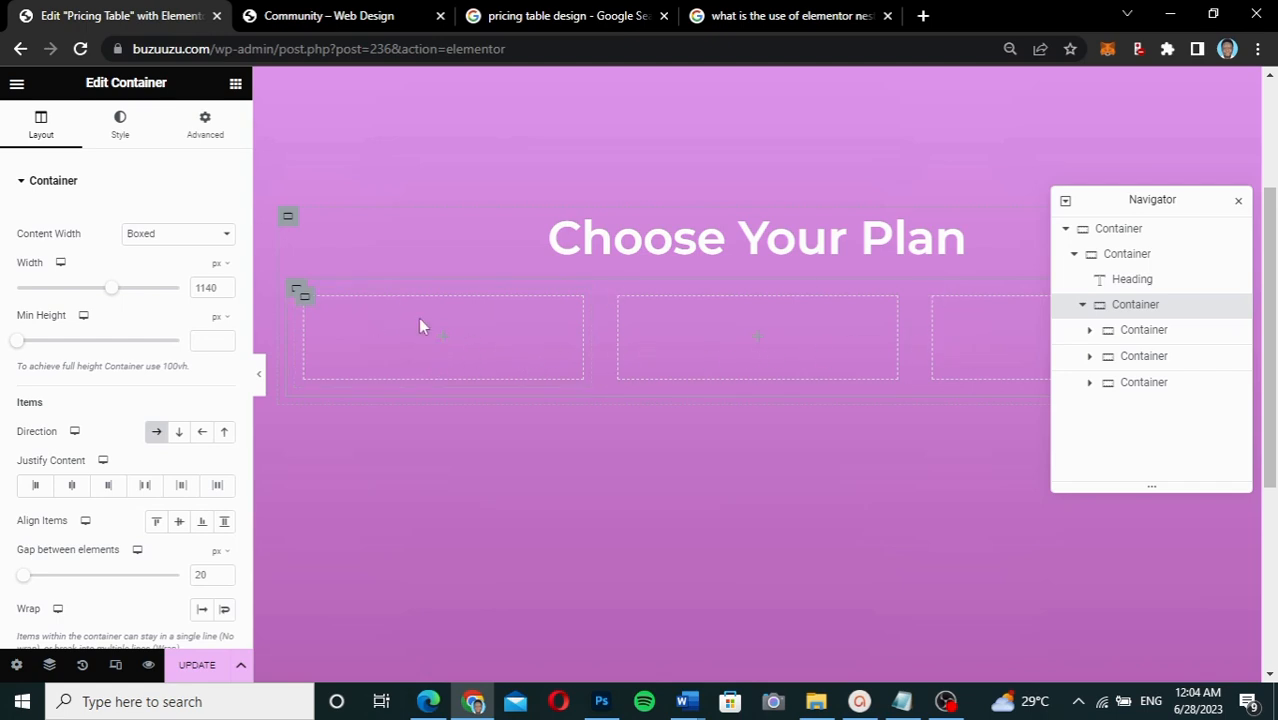
pyautogui.click(369, 22)
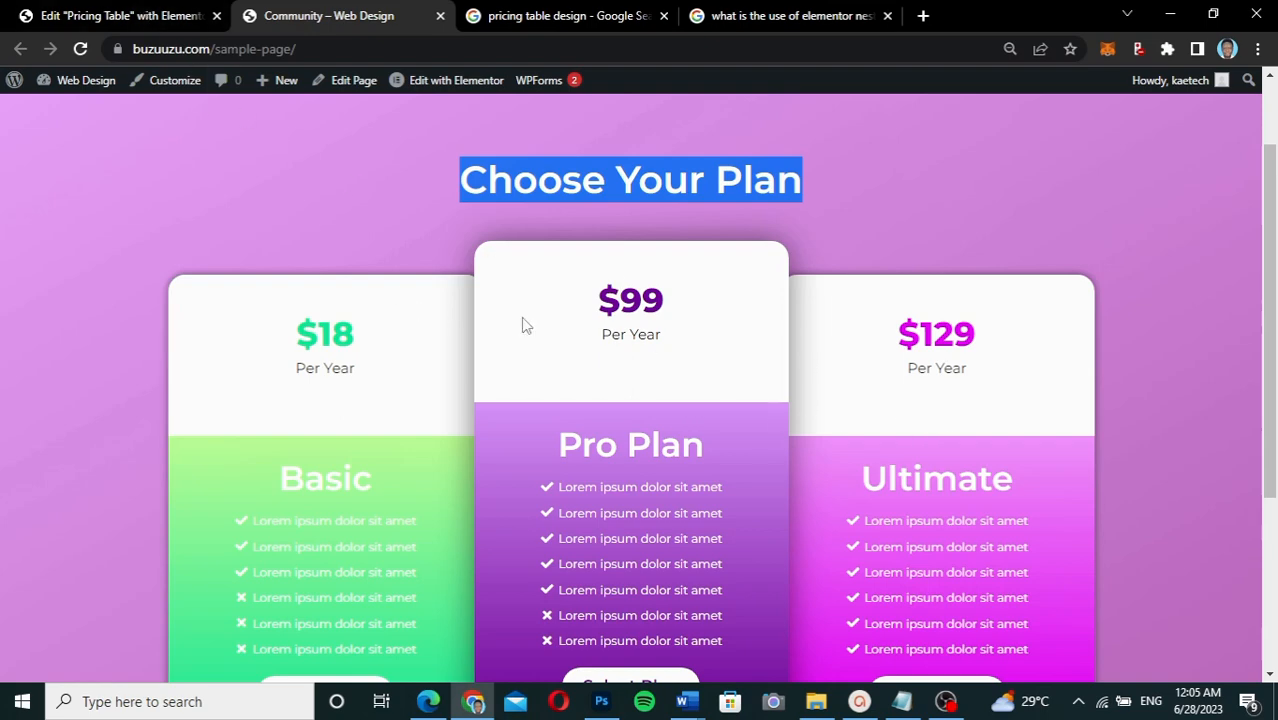
pyautogui.click(160, 17)
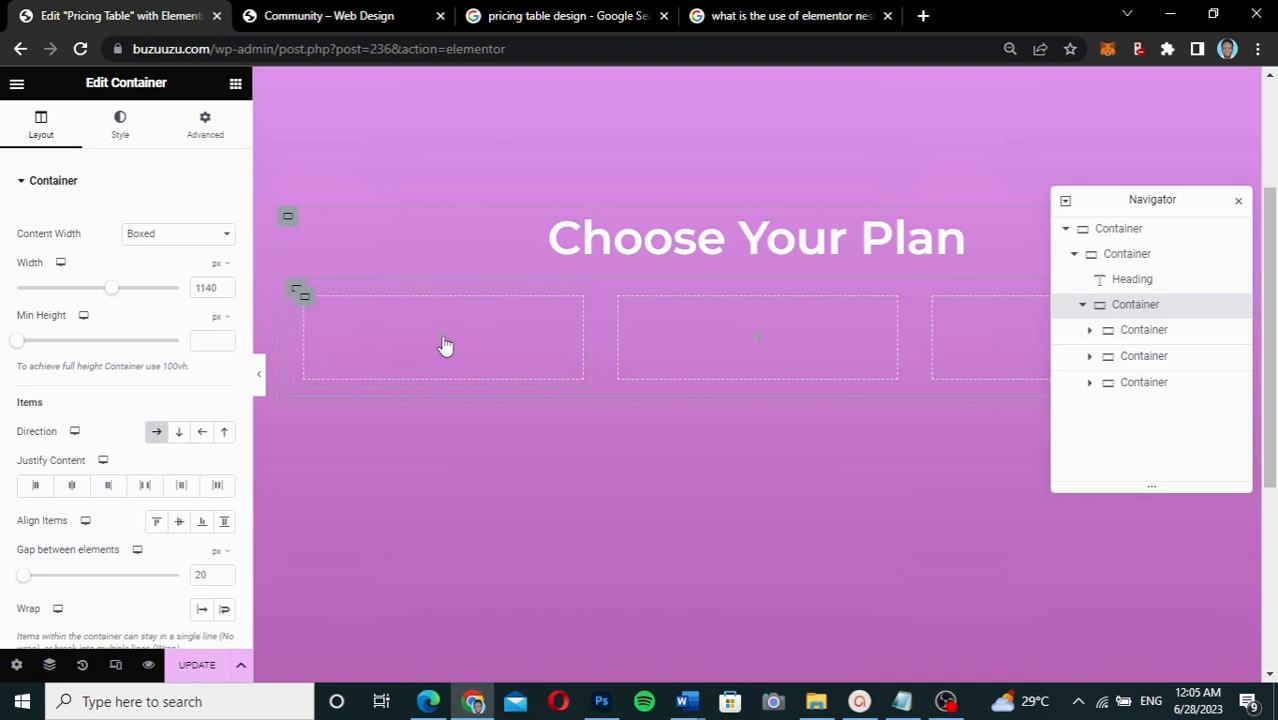
pyautogui.click(306, 298)
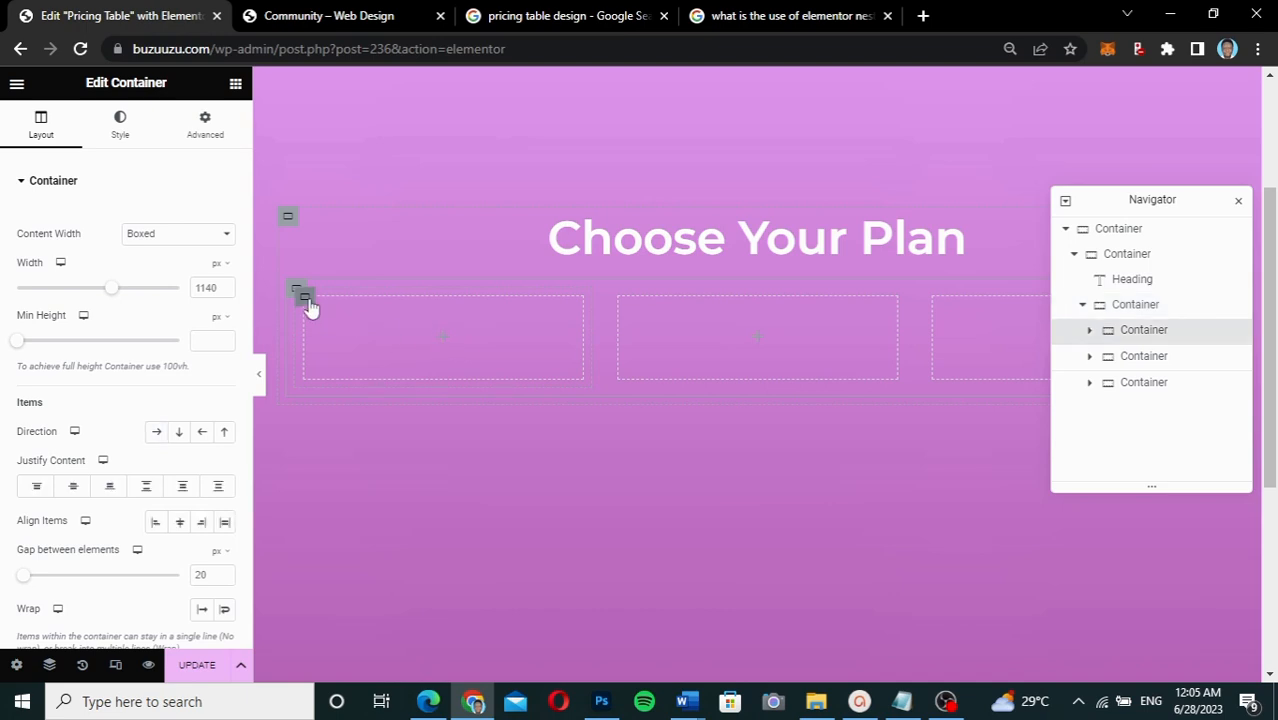
pyautogui.click(445, 343)
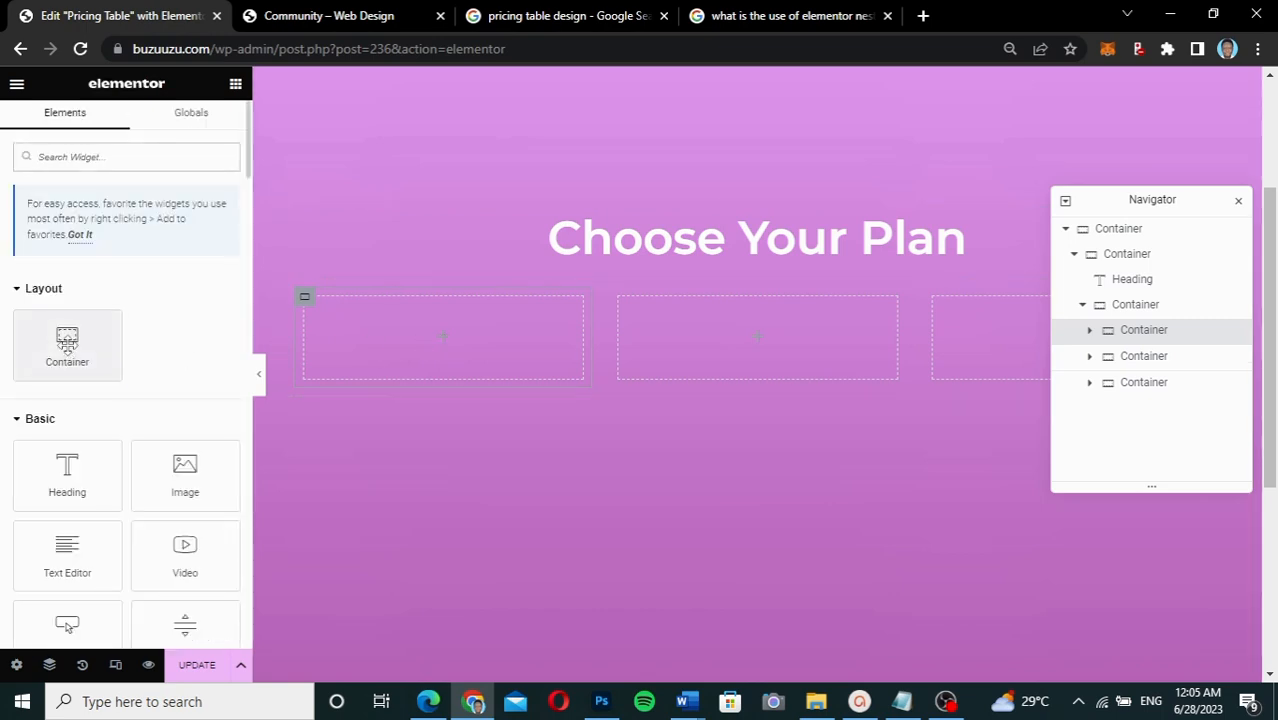
pyautogui.moveTo(67, 342); pyautogui.dragTo(441, 342)
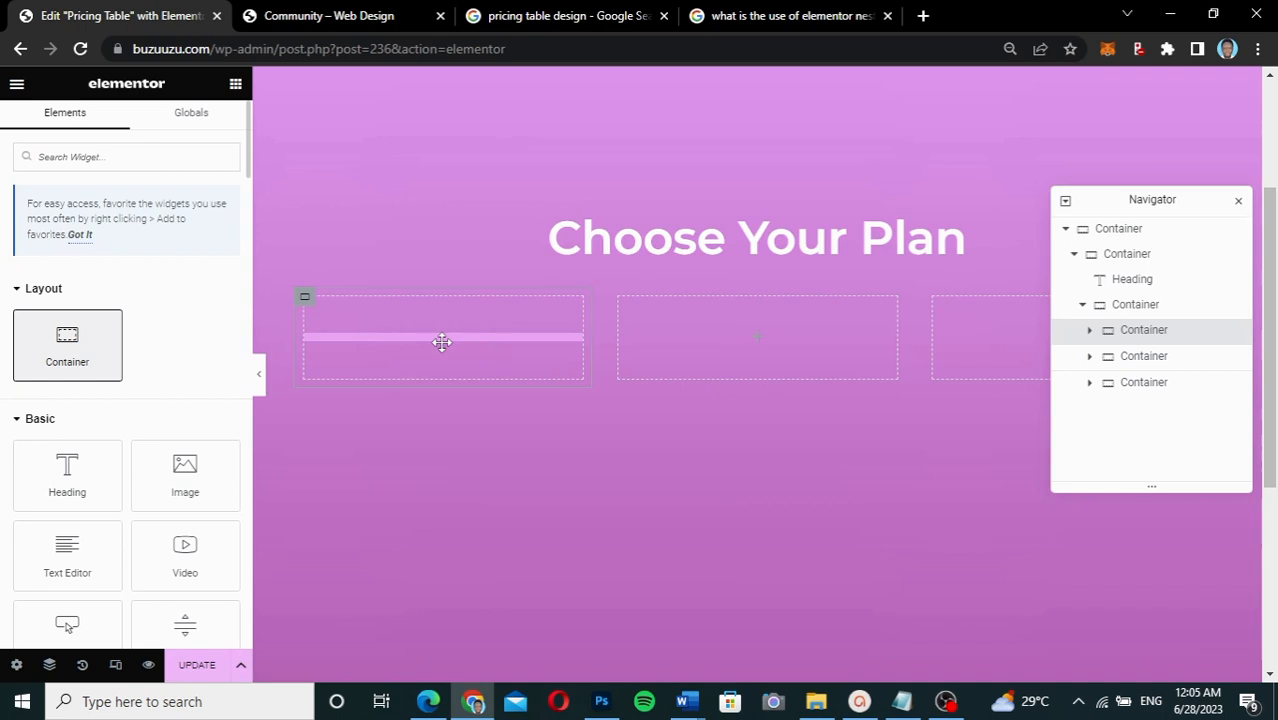
pyautogui.moveTo(441, 343); pyautogui.dragTo(444, 349)
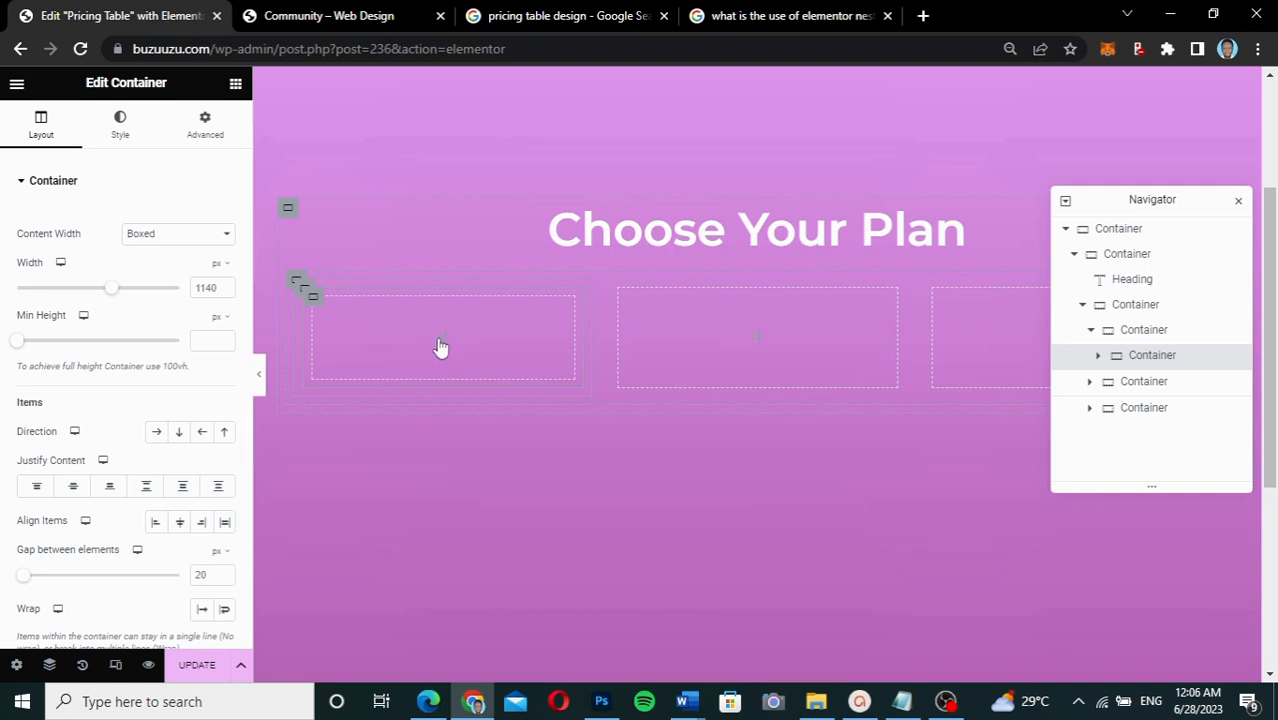
# Set the nested container's gap between elements to 0 px and its padding and margin to 0 on all sides
pyautogui.doubleClick(202, 573)
pyautogui.write('0')
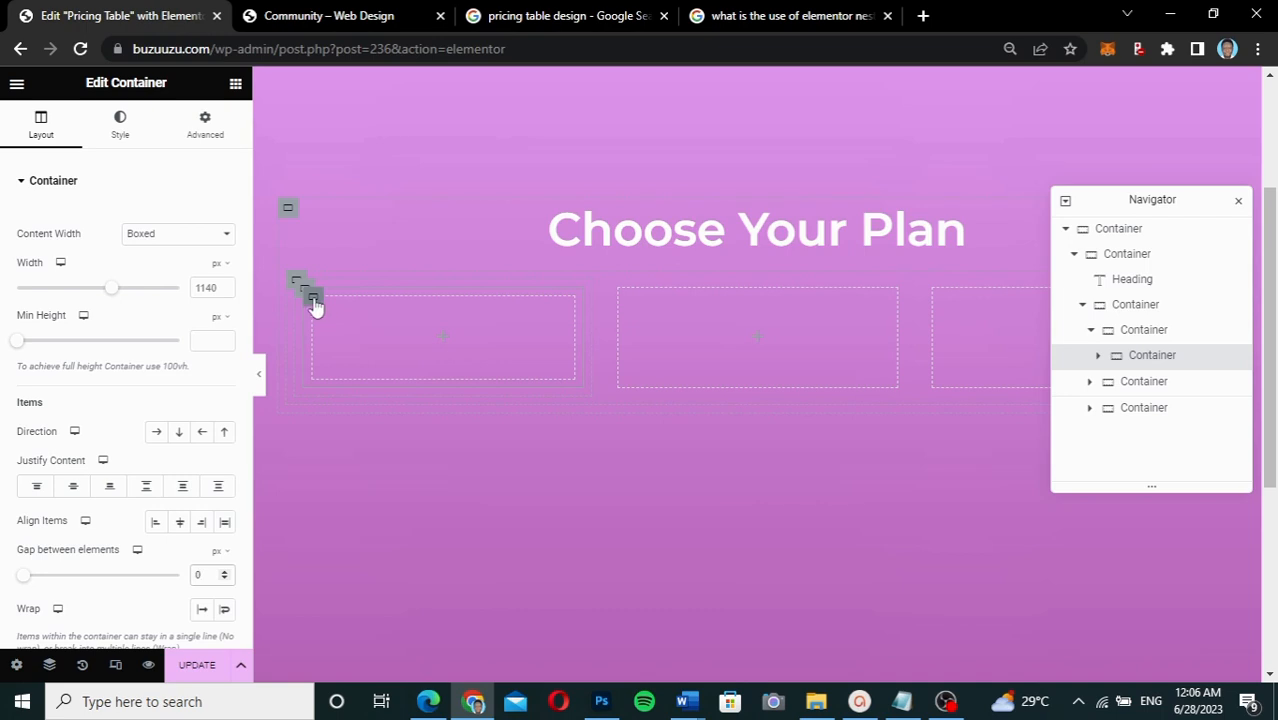
pyautogui.click(210, 136)
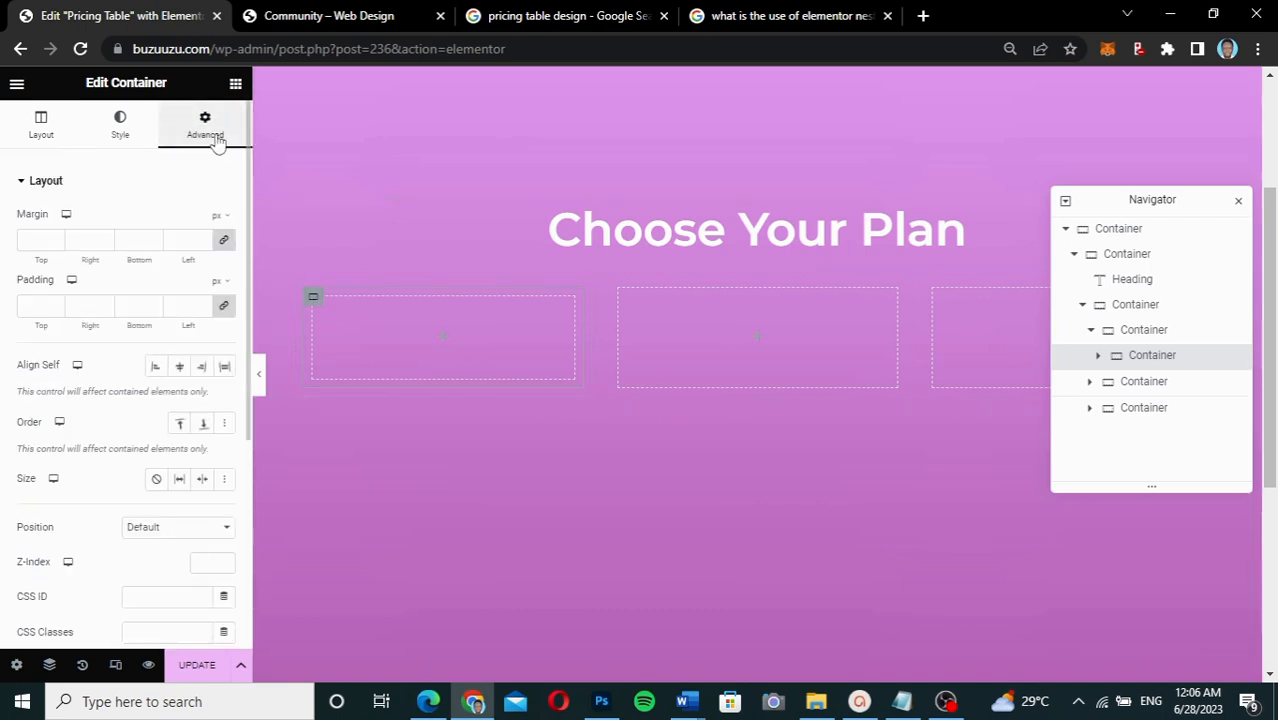
pyautogui.click(224, 308)
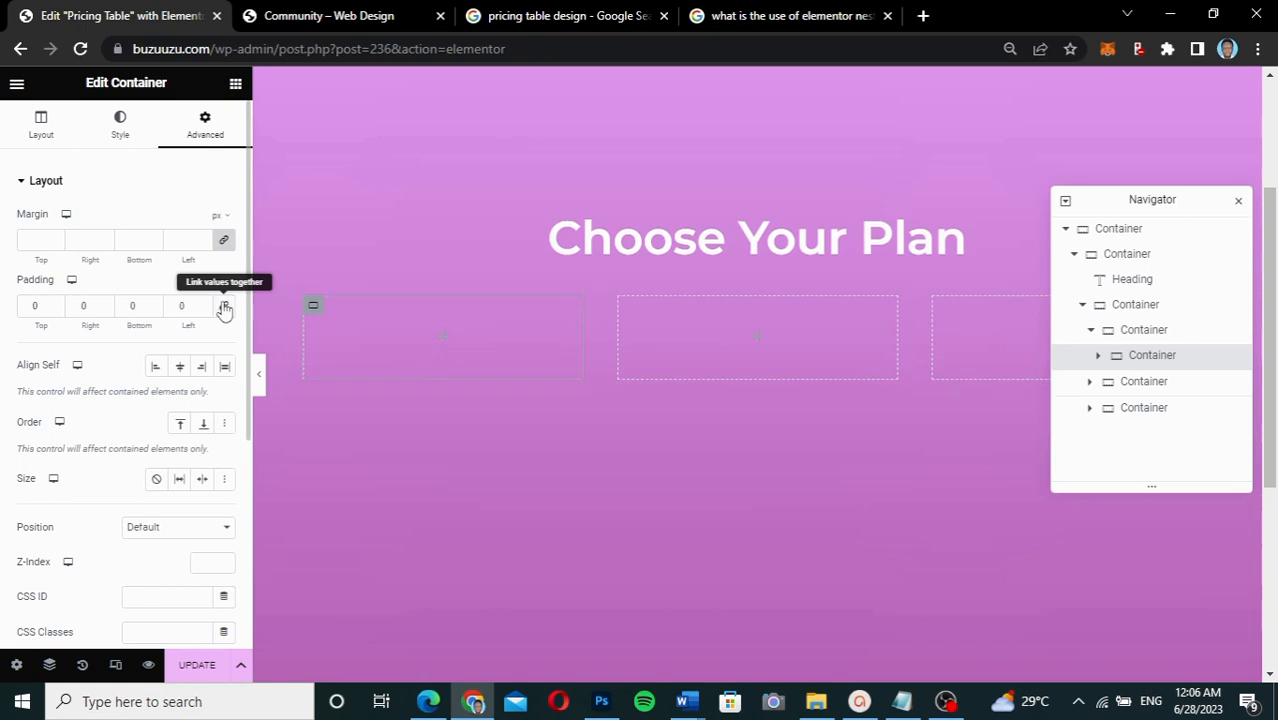
pyautogui.click(224, 242)
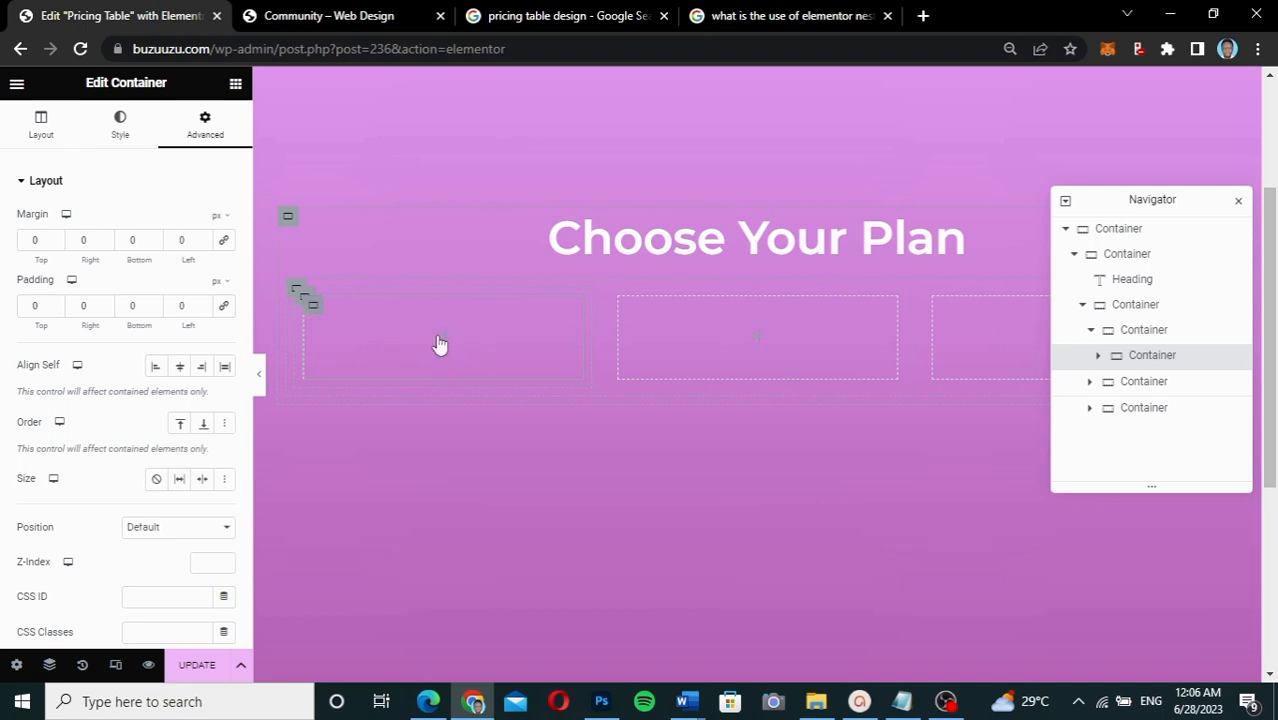
# Give the nested container in the first column a classic background coloured white (#FFFFFF)
pyautogui.click(120, 140)
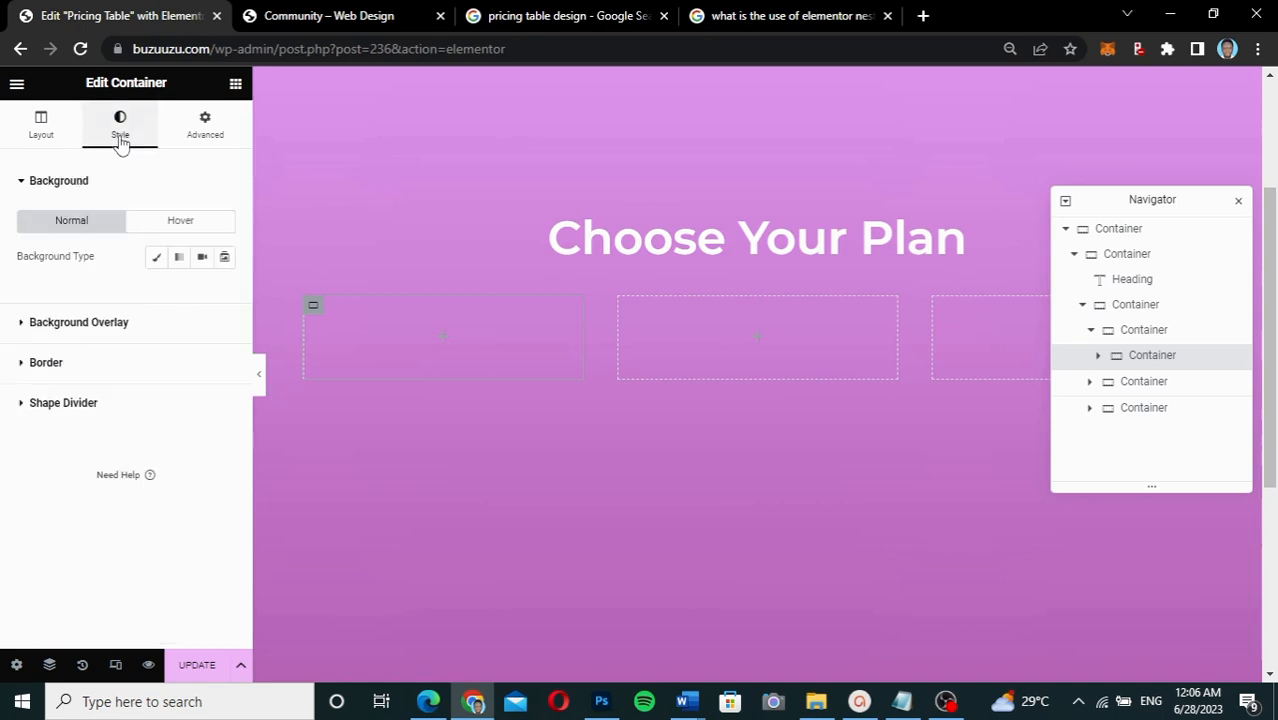
pyautogui.click(157, 262)
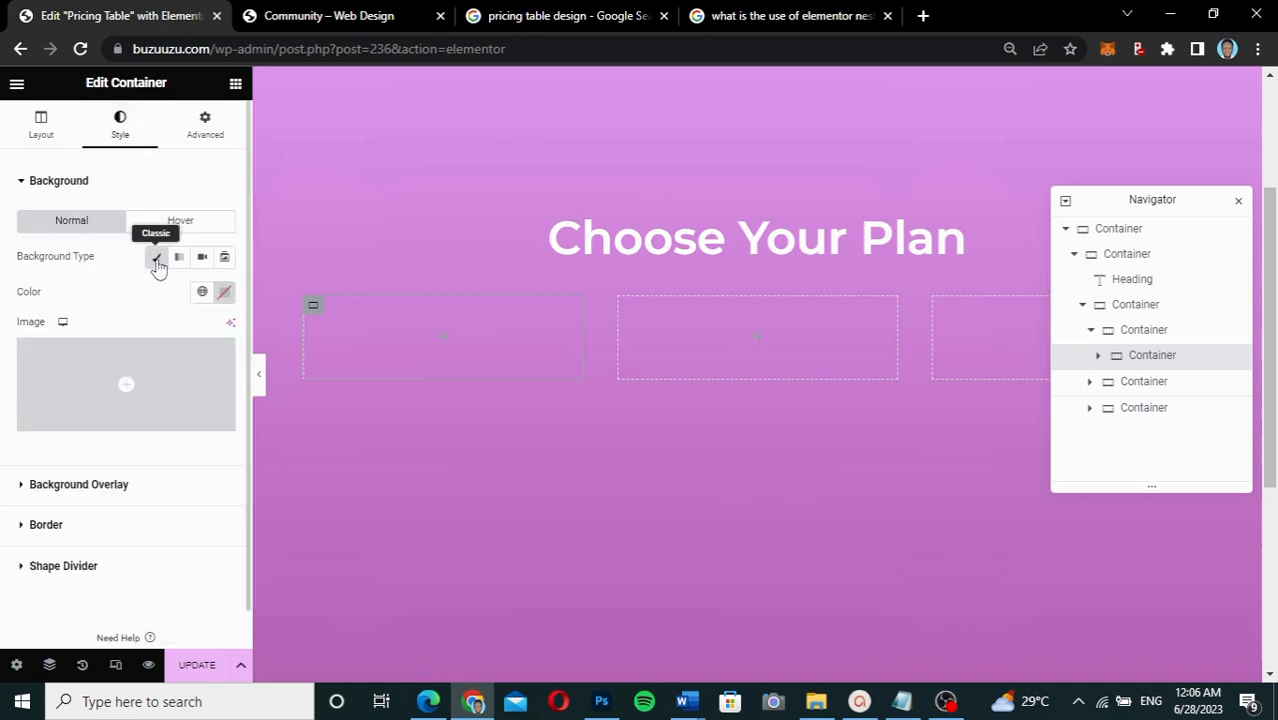
pyautogui.click(225, 292)
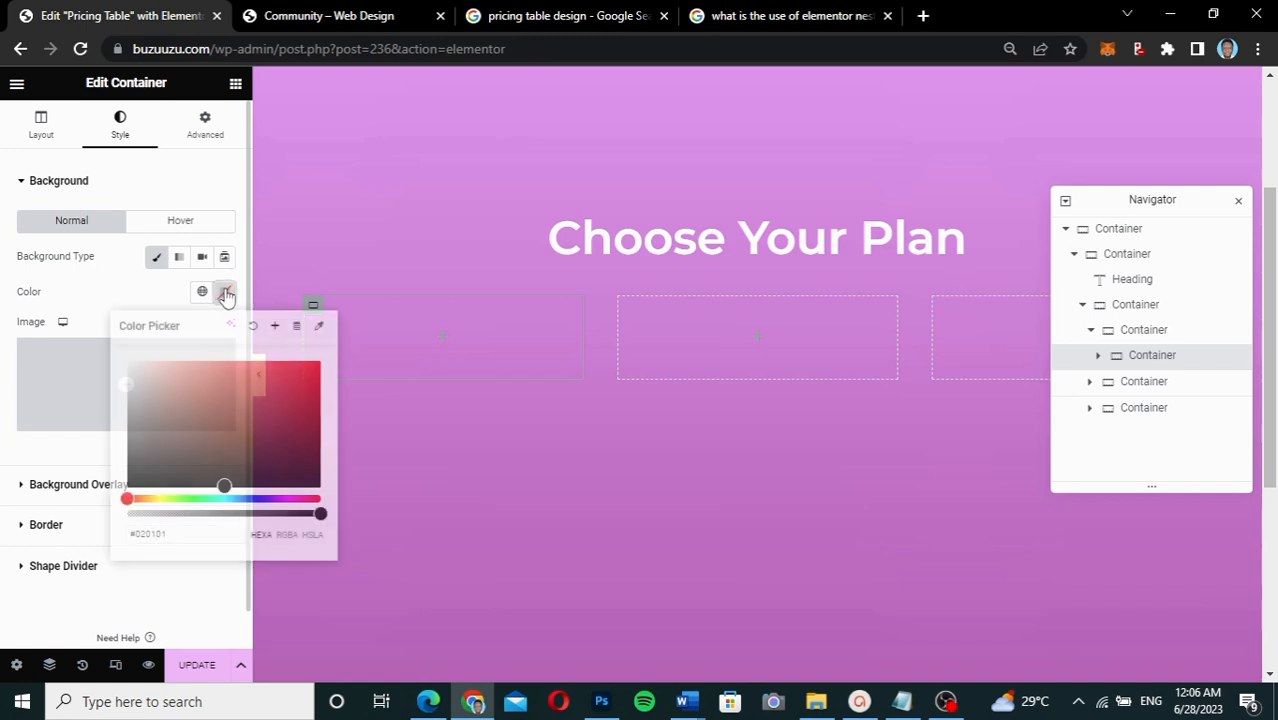
pyautogui.click(128, 361)
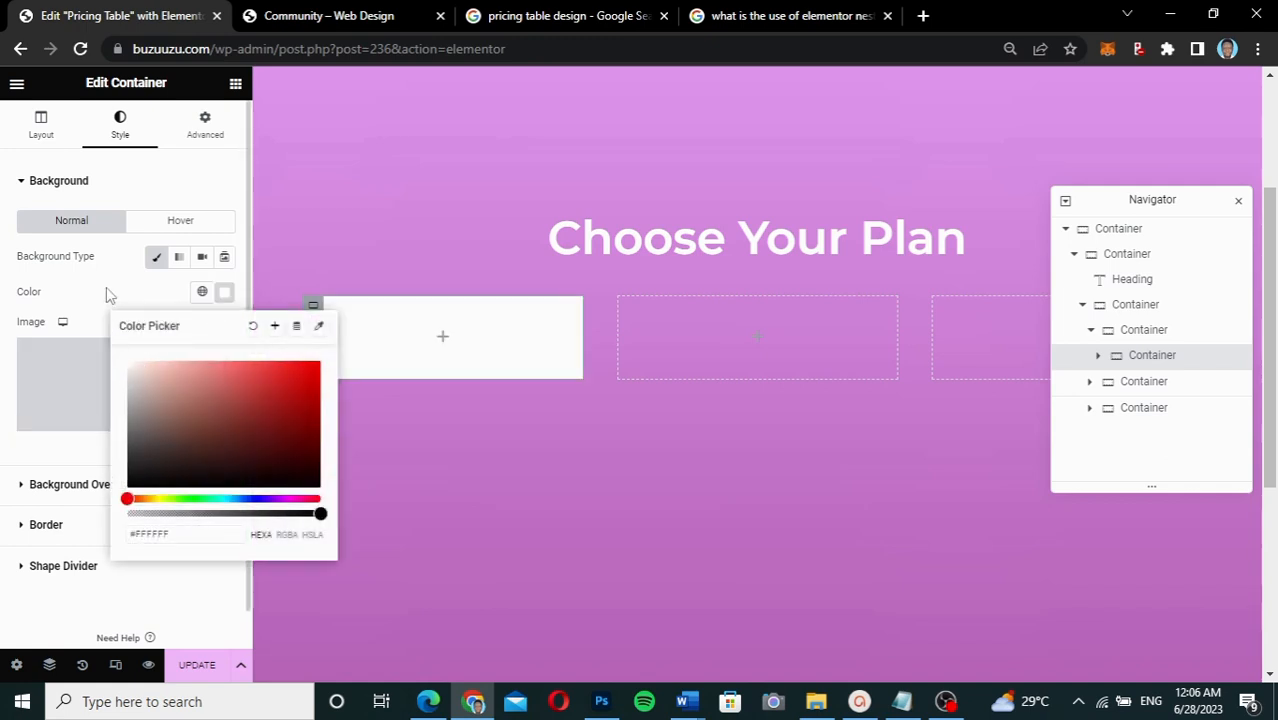
pyautogui.click(110, 292)
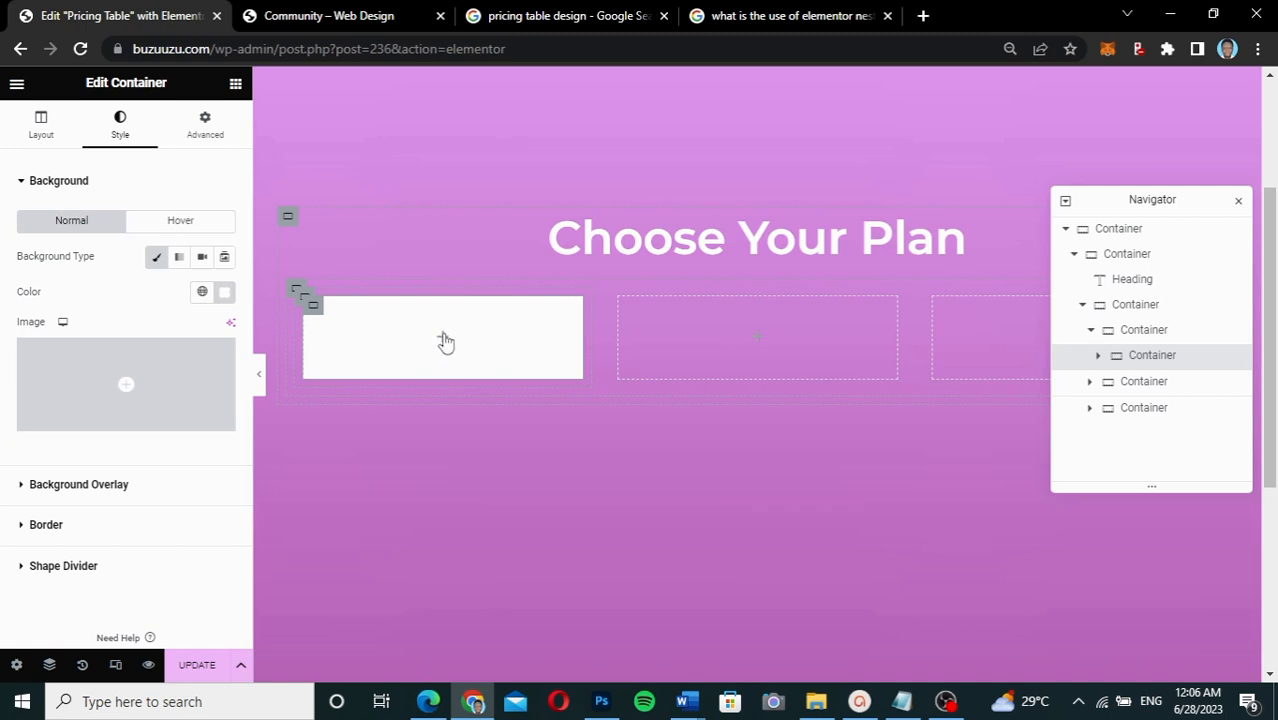
# Check the price text on the sample pricing page and add a centred heading reading "$18" inside the white container
pyautogui.click(371, 22)
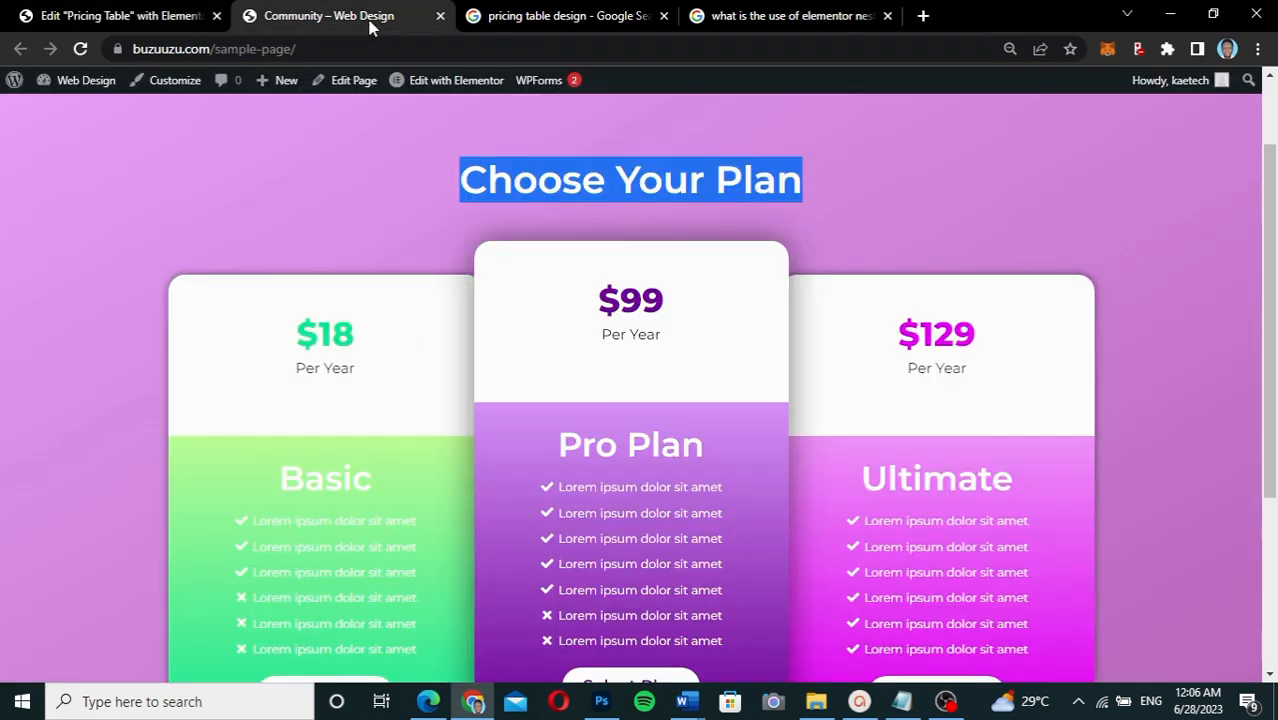
pyautogui.doubleClick(368, 342)
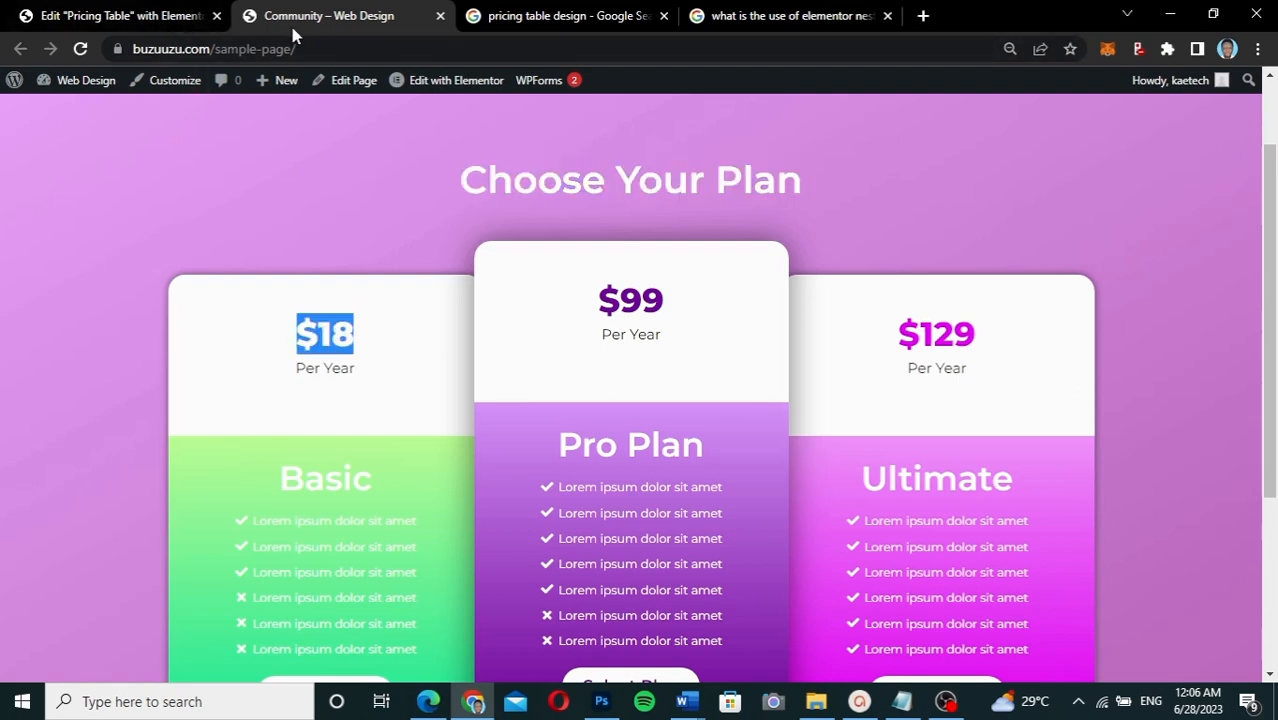
pyautogui.click(148, 20)
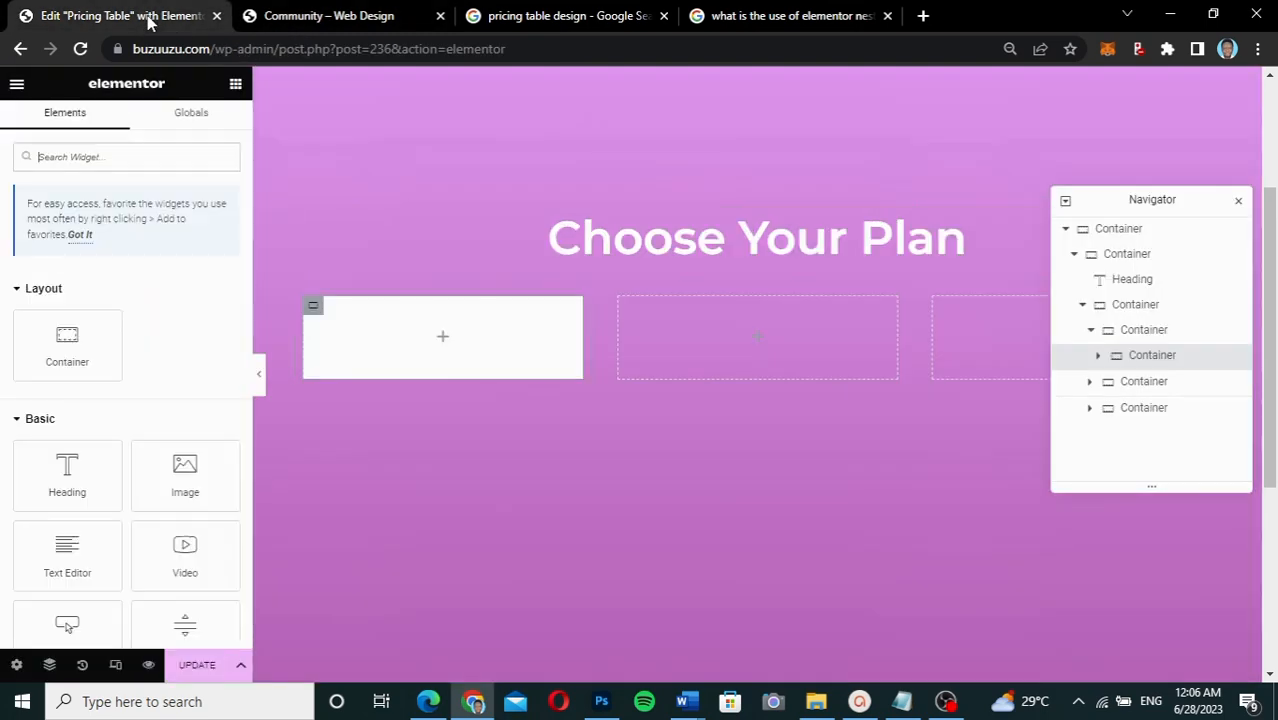
pyautogui.moveTo(71, 470); pyautogui.dragTo(437, 341)
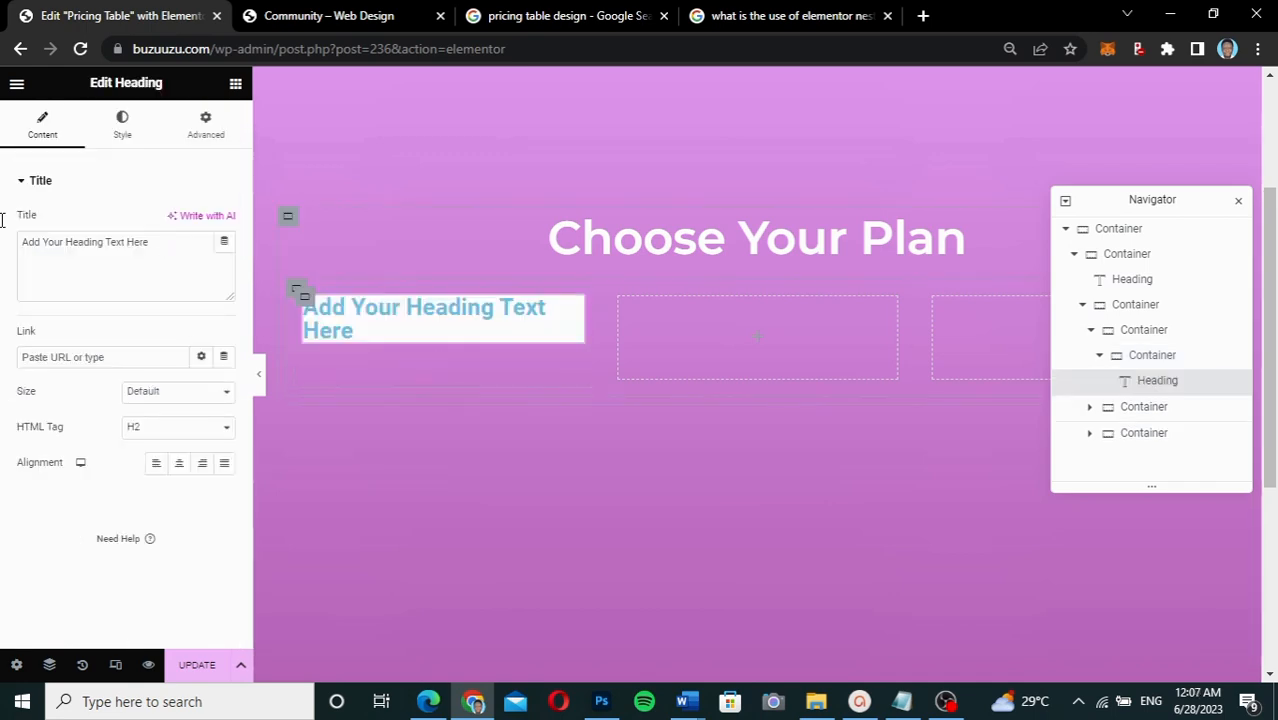
pyautogui.moveTo(152, 243); pyautogui.dragTo(2, 220)
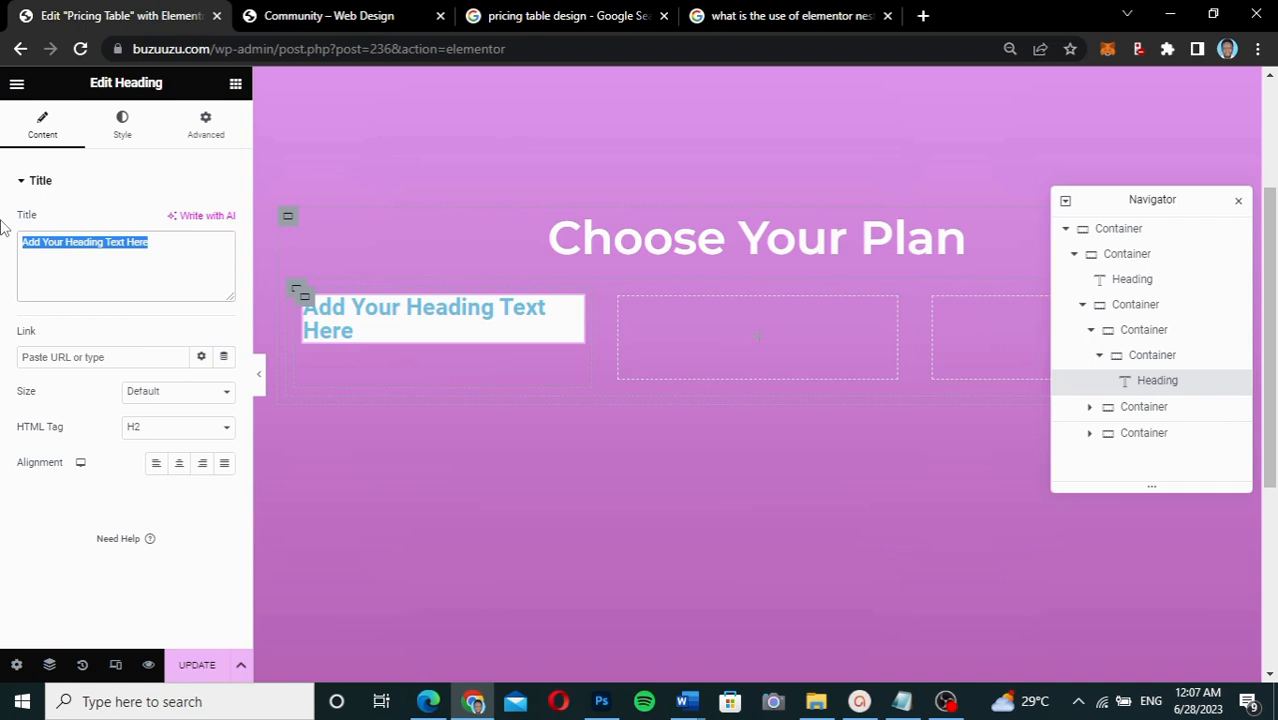
pyautogui.write('$18')
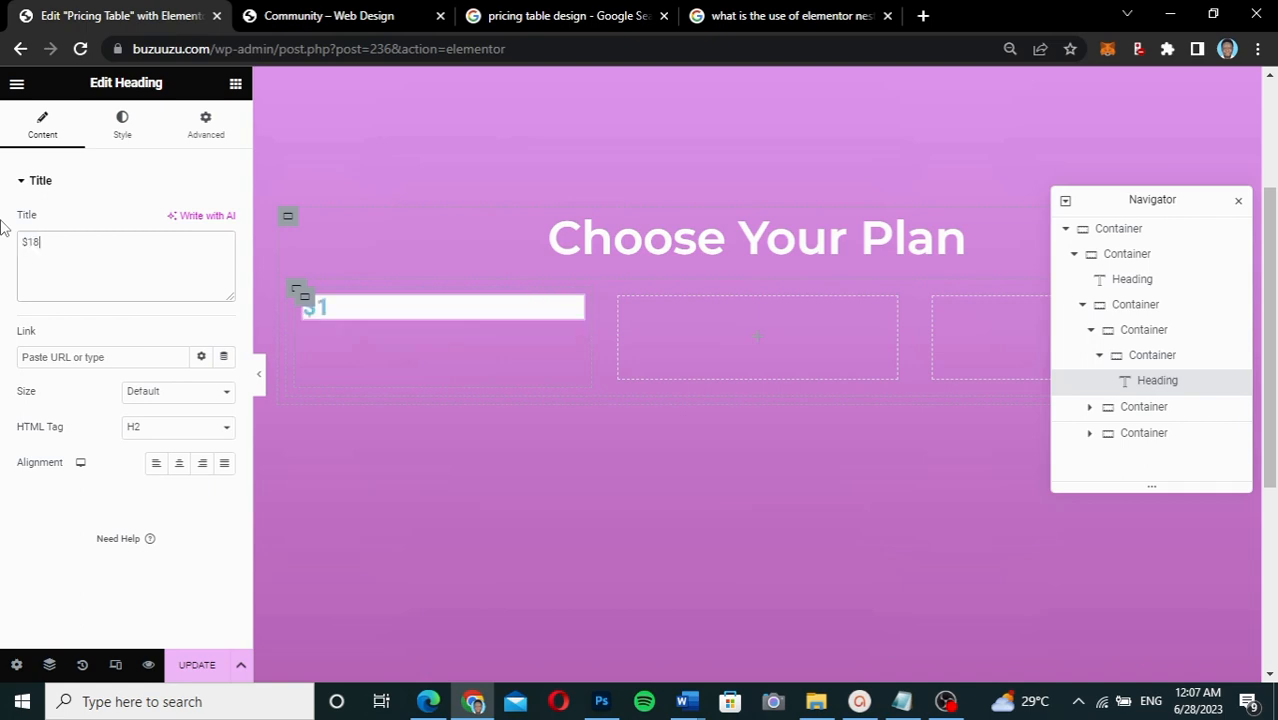
pyautogui.click(177, 464)
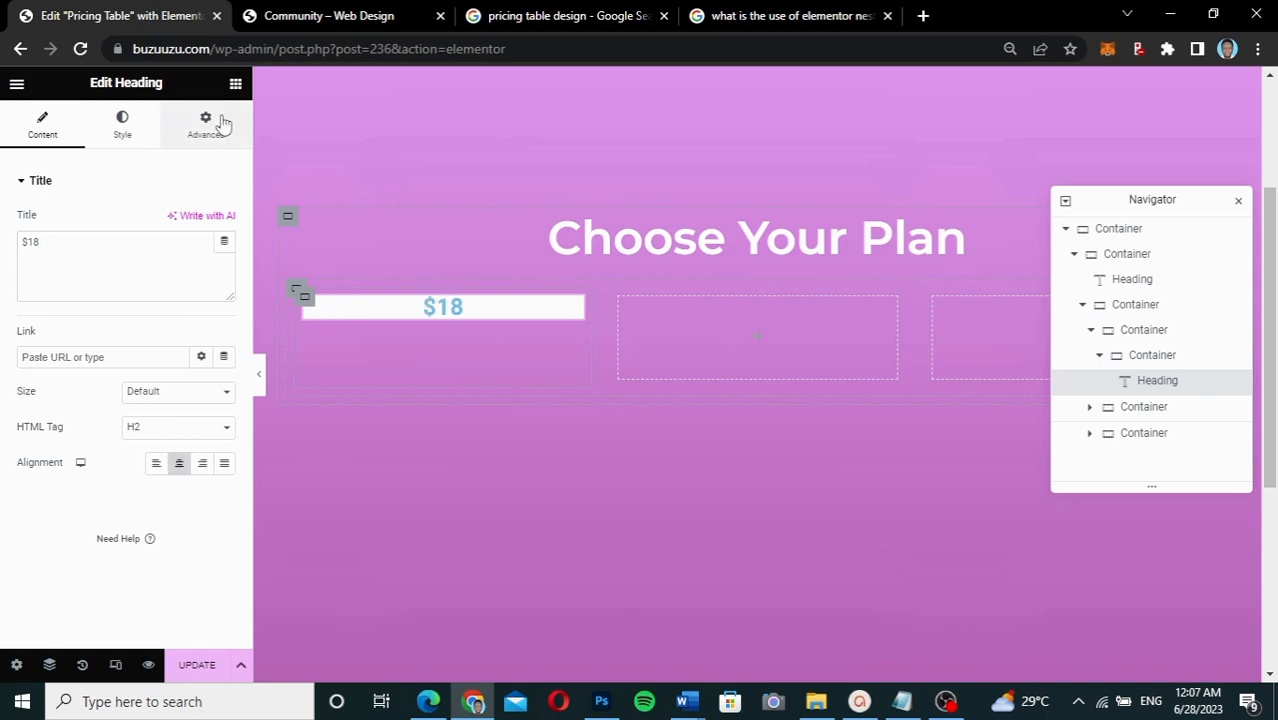
# Unlink the $18 heading's padding values and set its top and bottom padding to 50 px
pyautogui.click(222, 124)
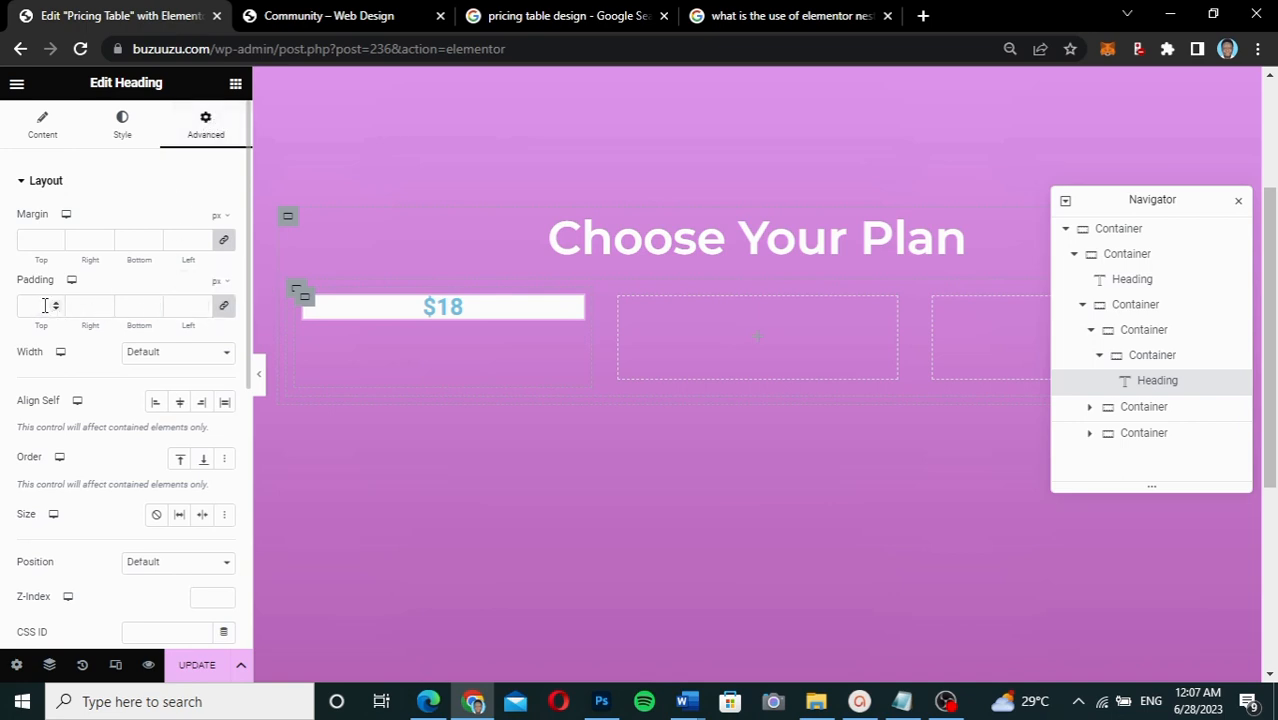
pyautogui.click(225, 308)
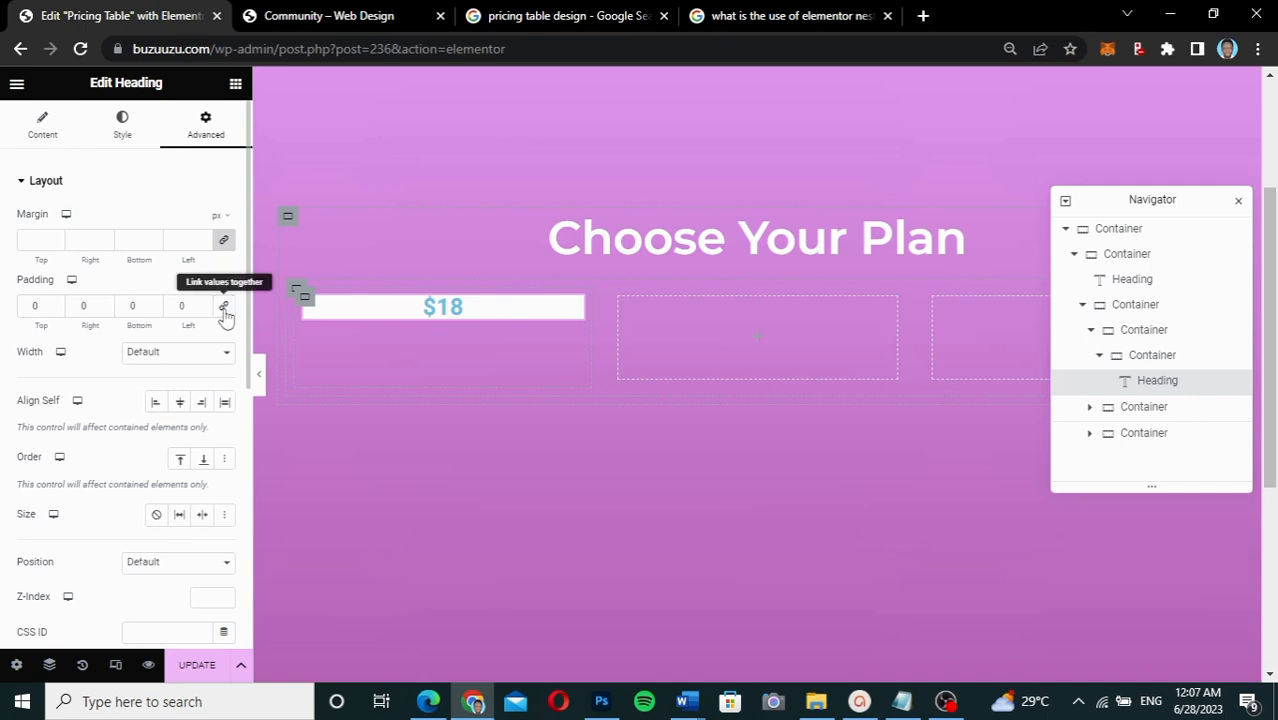
pyautogui.click(27, 305)
pyautogui.write('50')
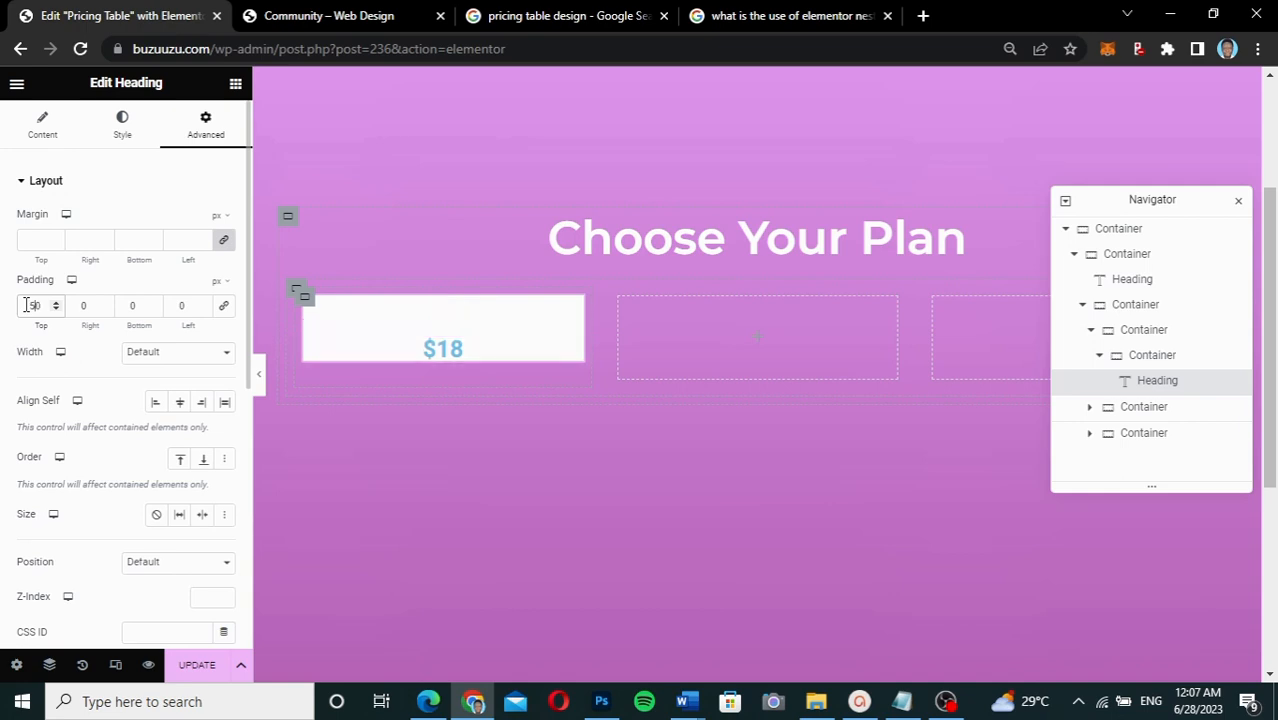
pyautogui.click(127, 309)
pyautogui.write('5')
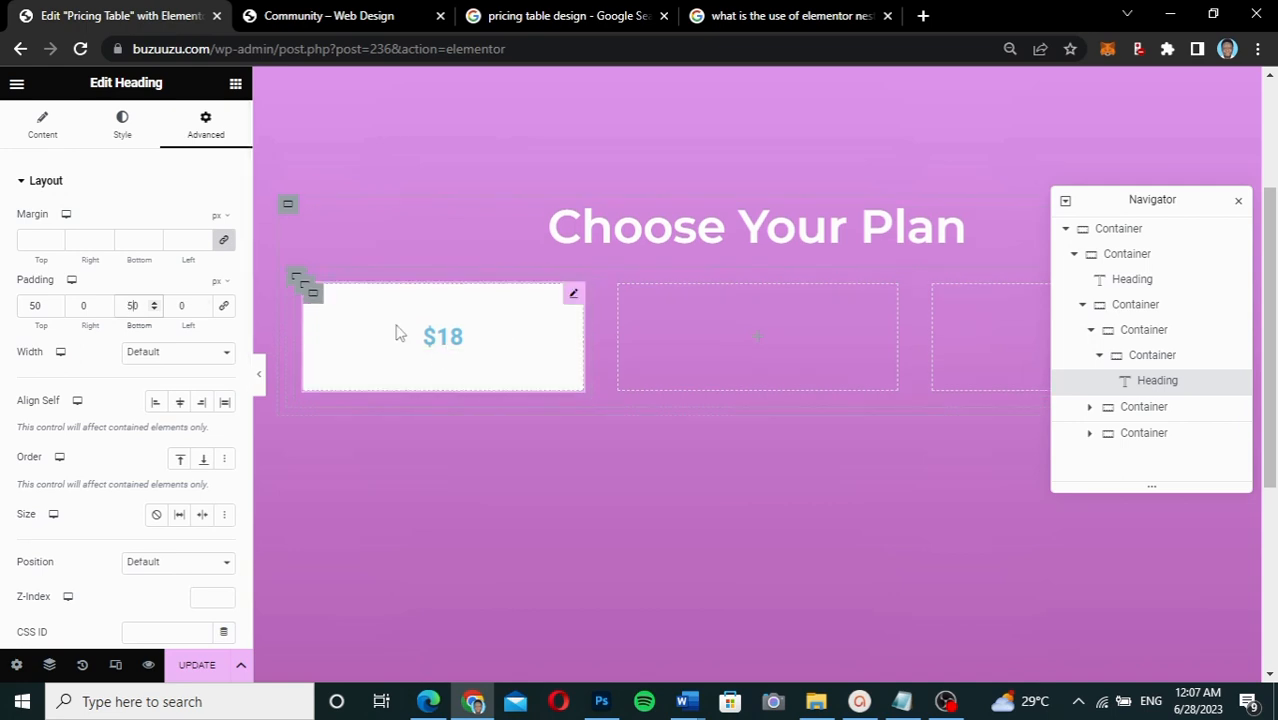
# Add a text editor widget below the $18 heading and replace its placeholder text with "Per Year"
pyautogui.click(237, 88)
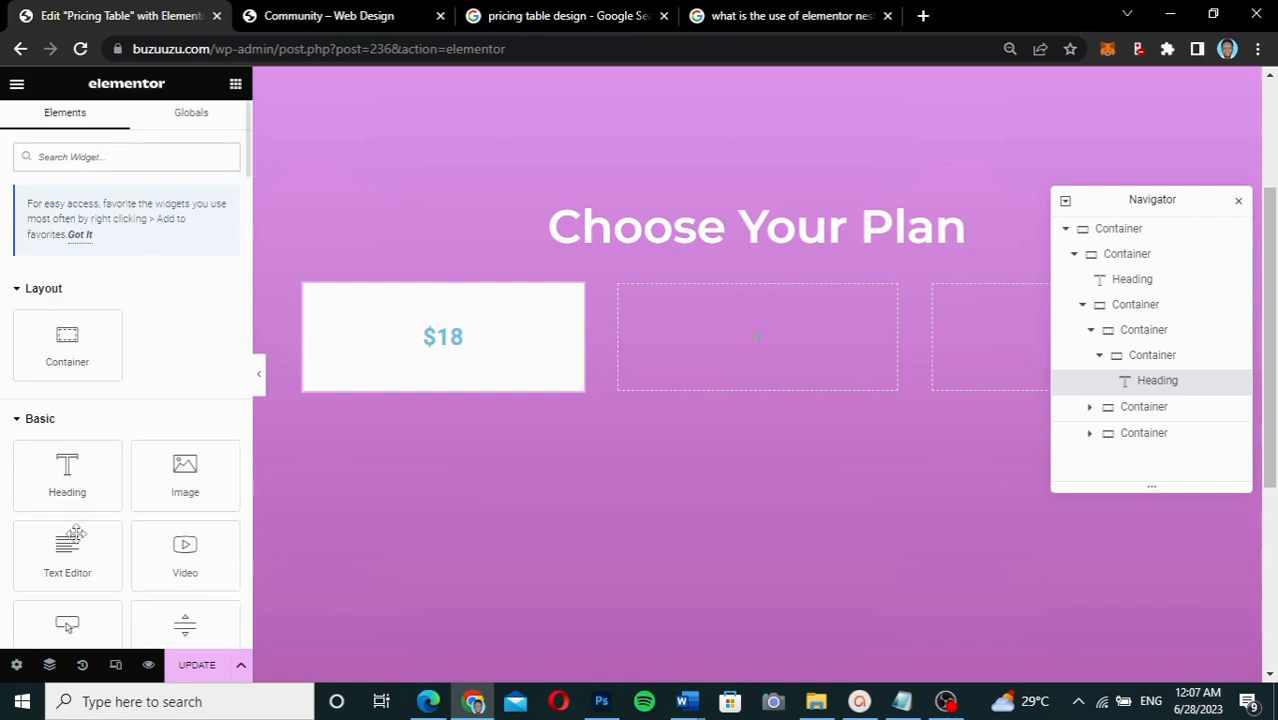
pyautogui.moveTo(67, 557); pyautogui.dragTo(448, 343)
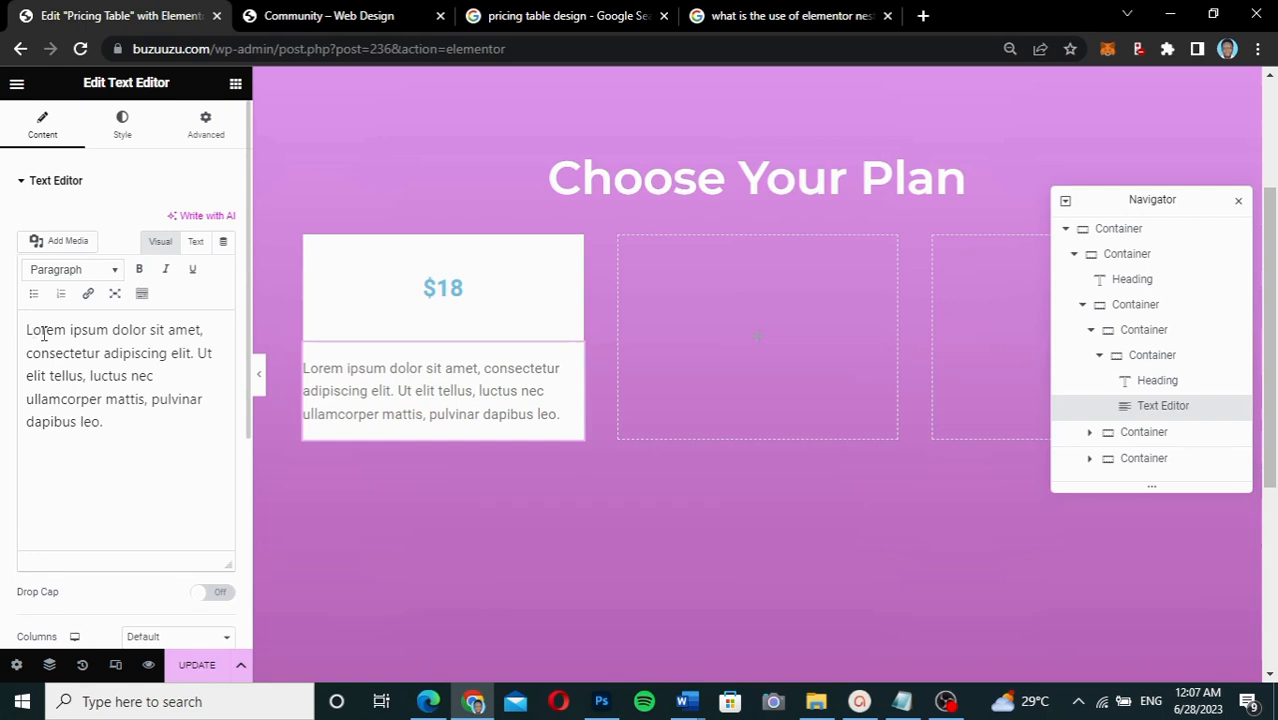
pyautogui.tripleClick(116, 425)
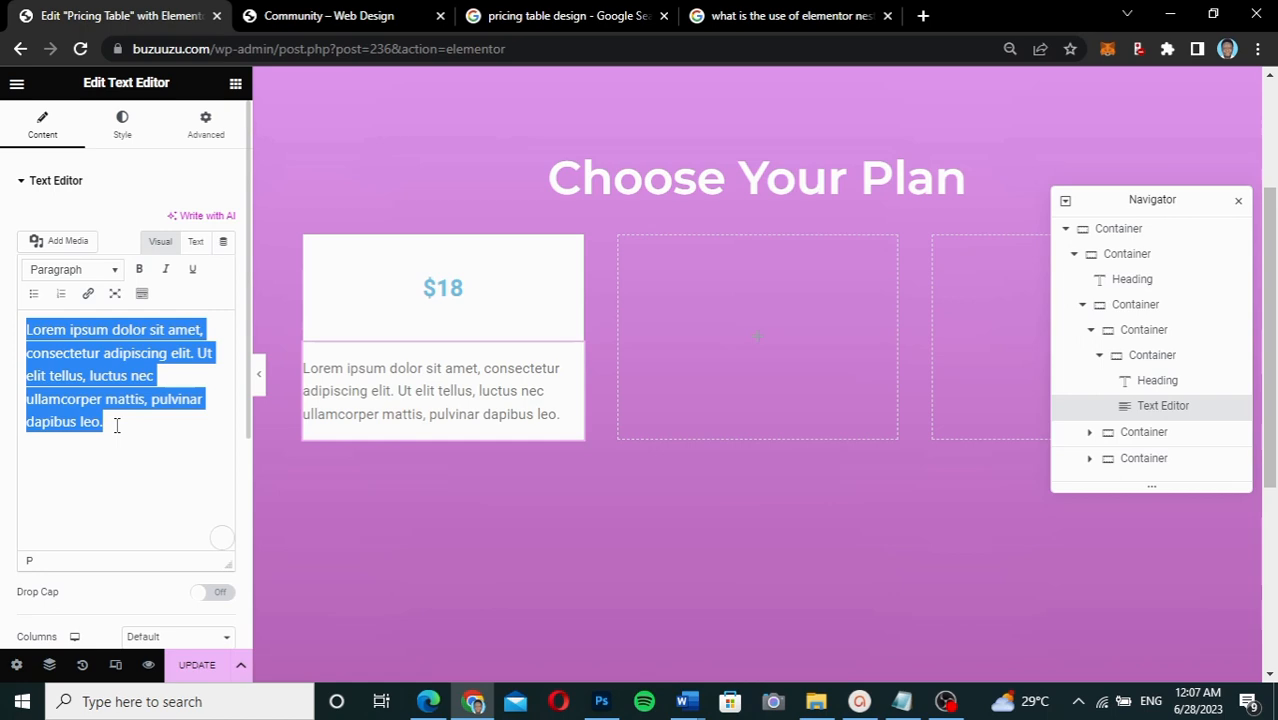
pyautogui.write('Per Ye')
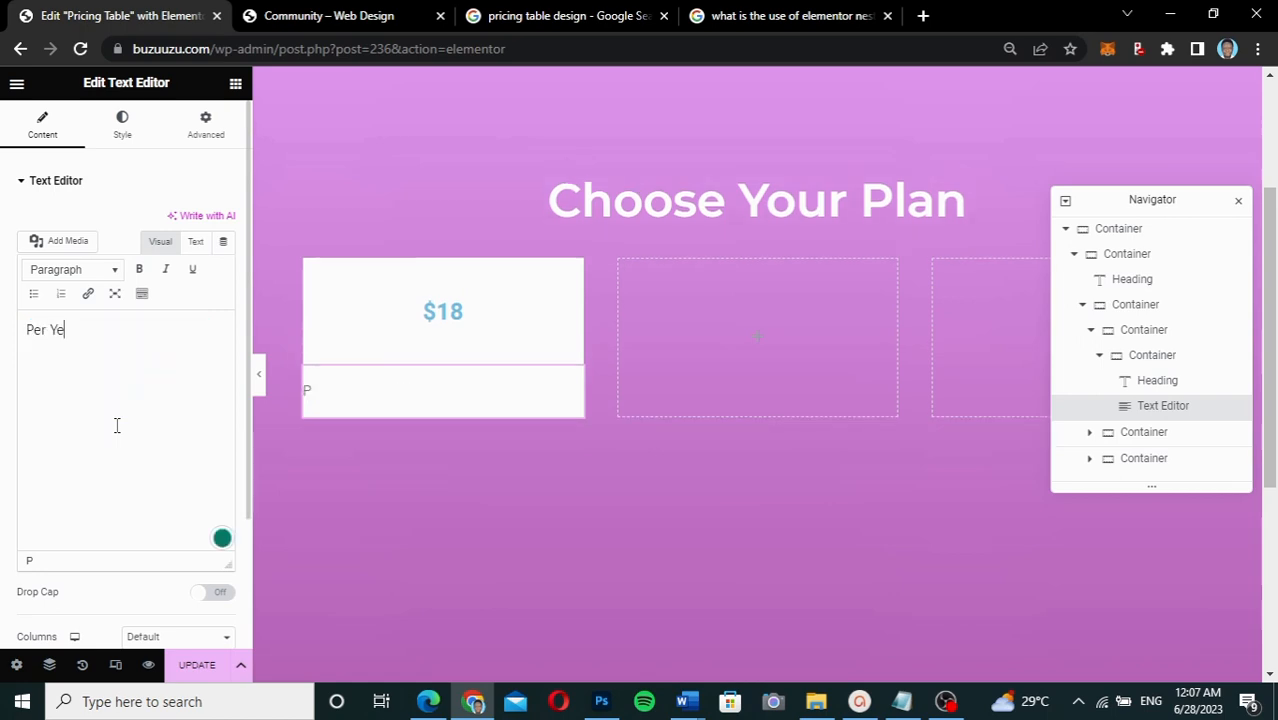
pyautogui.write('ar')
# Centre the "Per Year" text and set its colour to black (#000000)
pyautogui.click(134, 143)
pyautogui.click(225, 258)
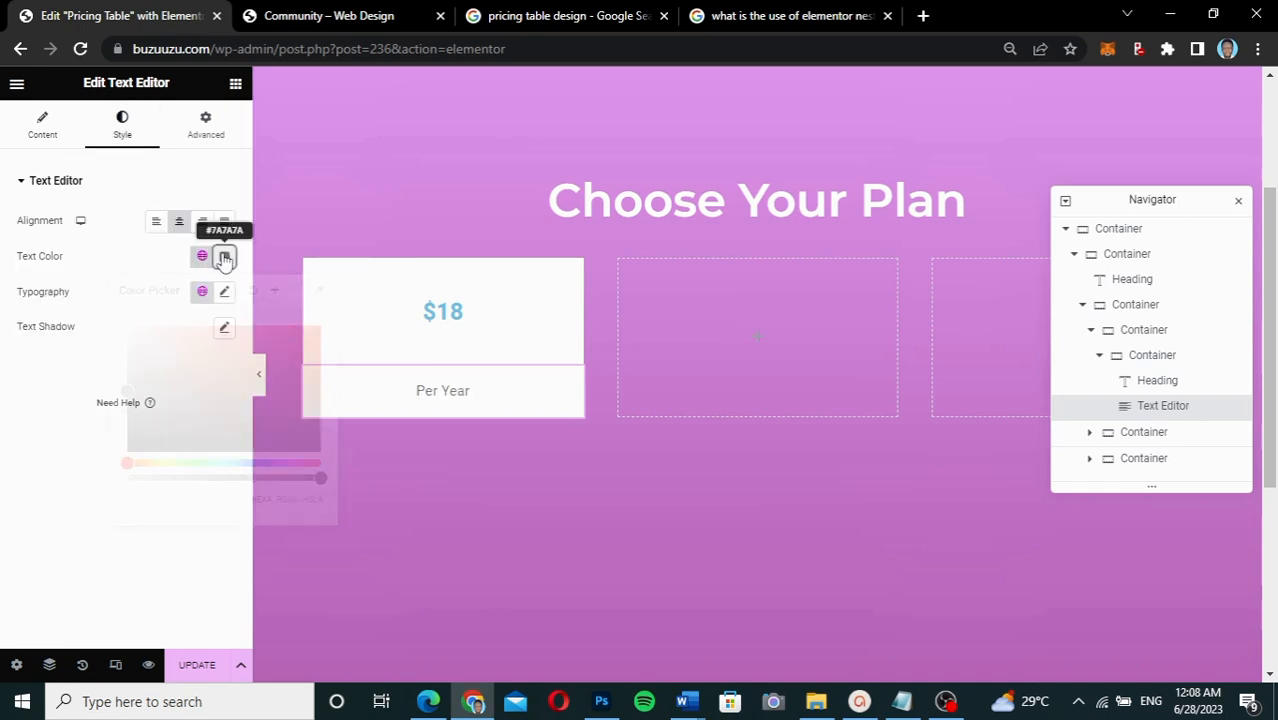
pyautogui.click(140, 441)
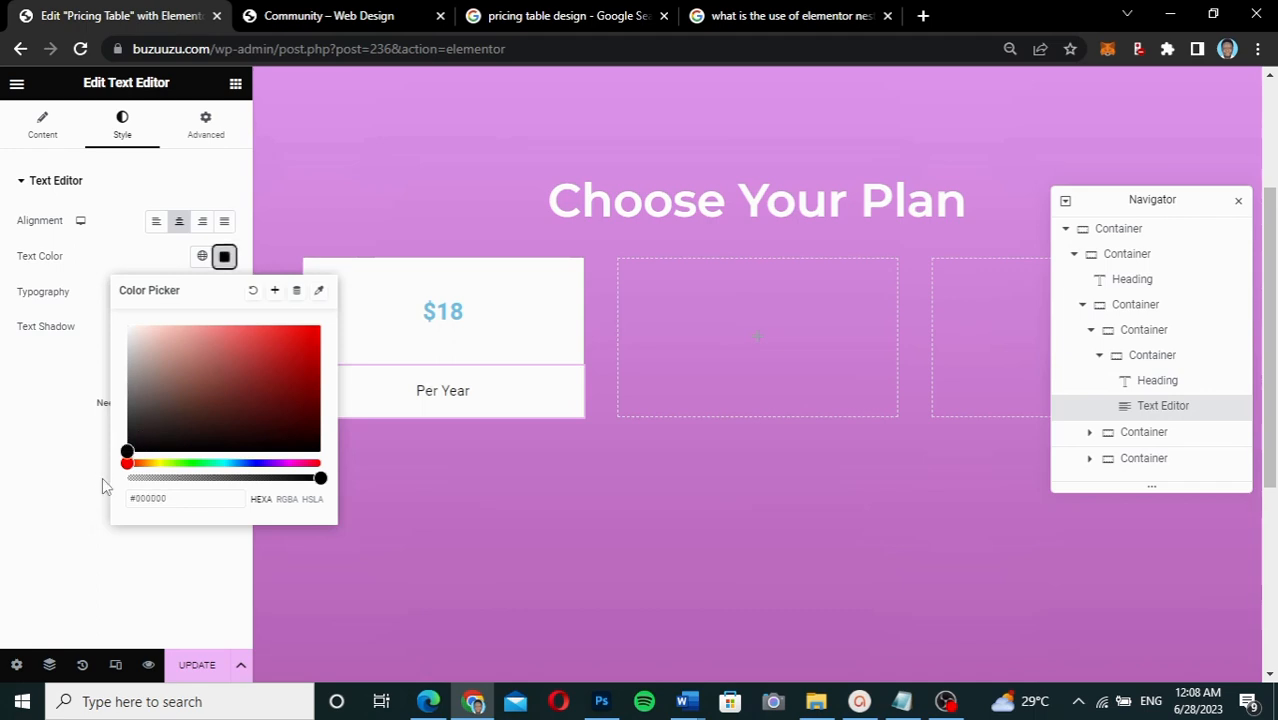
pyautogui.click(64, 463)
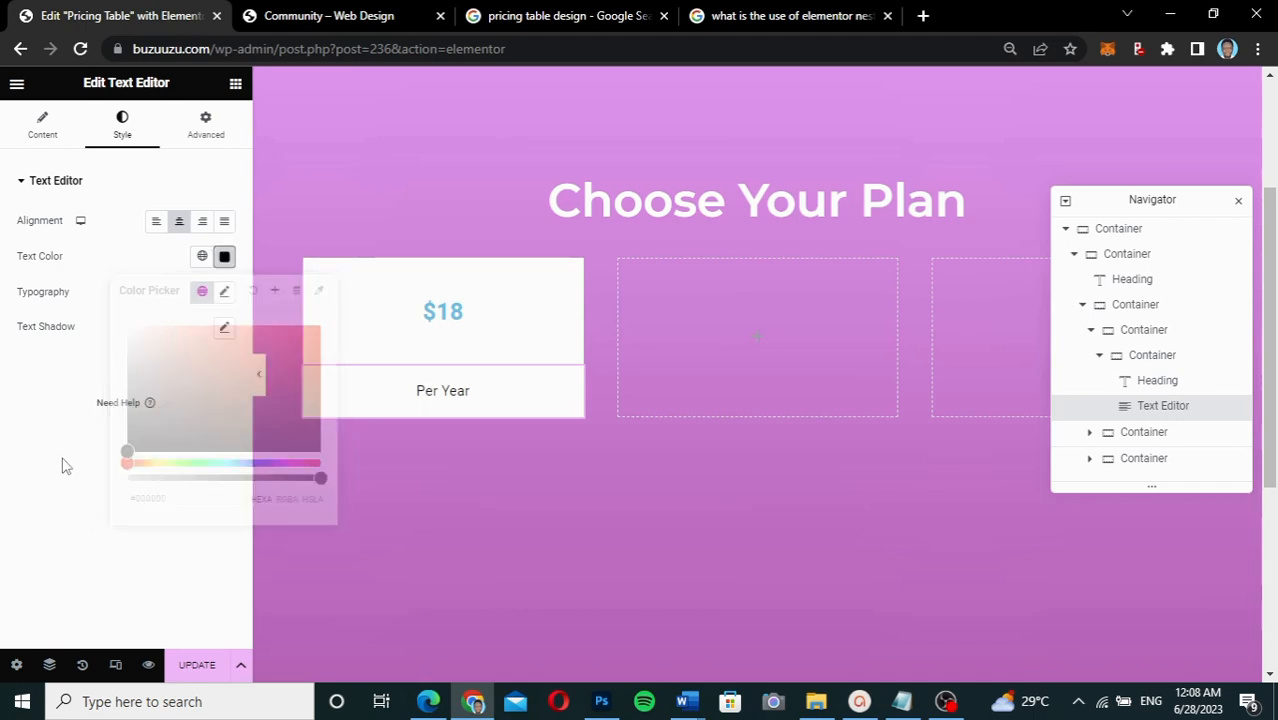
# Set the "Per Year" text's typography to the Montserrat family at 18 px
pyautogui.click(224, 291)
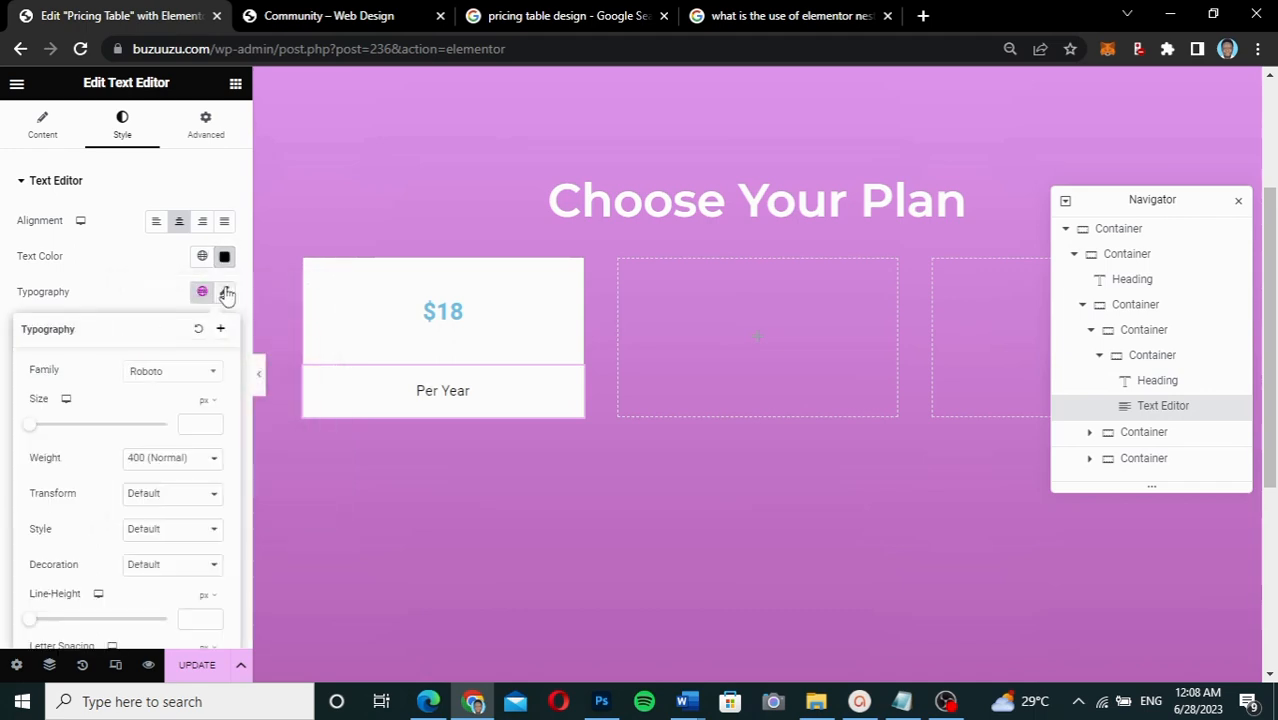
pyautogui.click(181, 372)
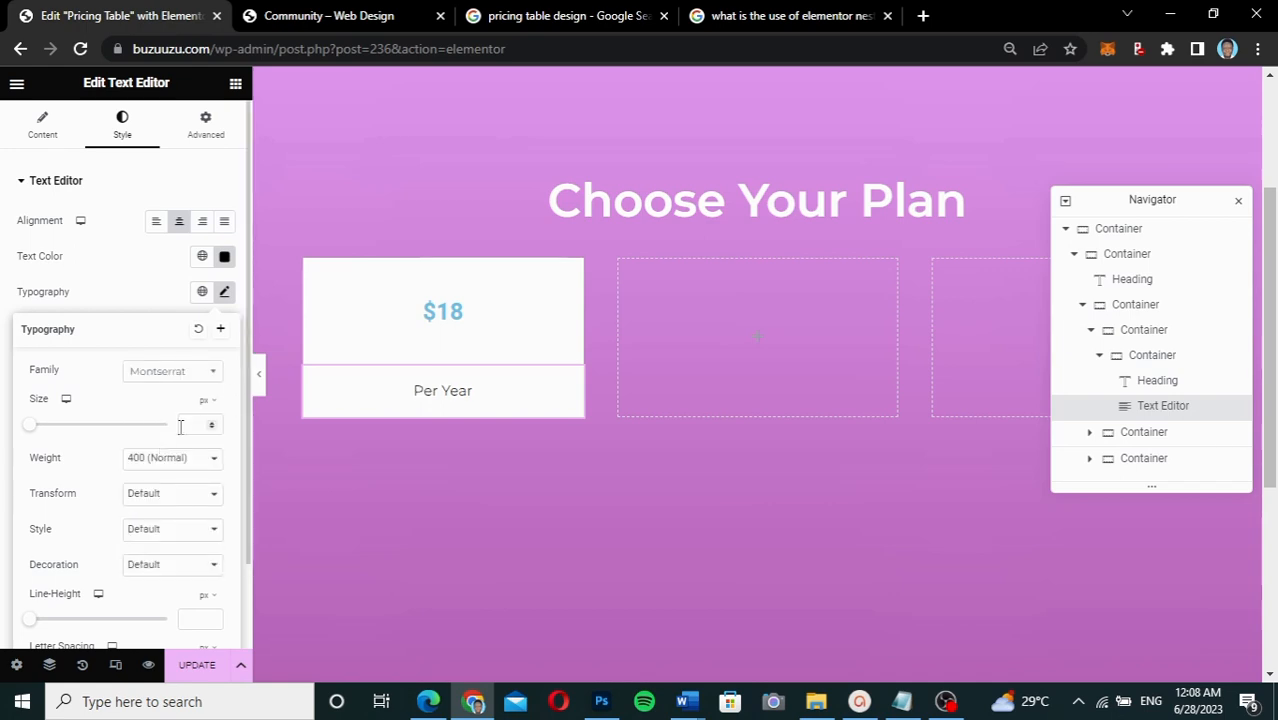
pyautogui.click(189, 426)
pyautogui.write('14')
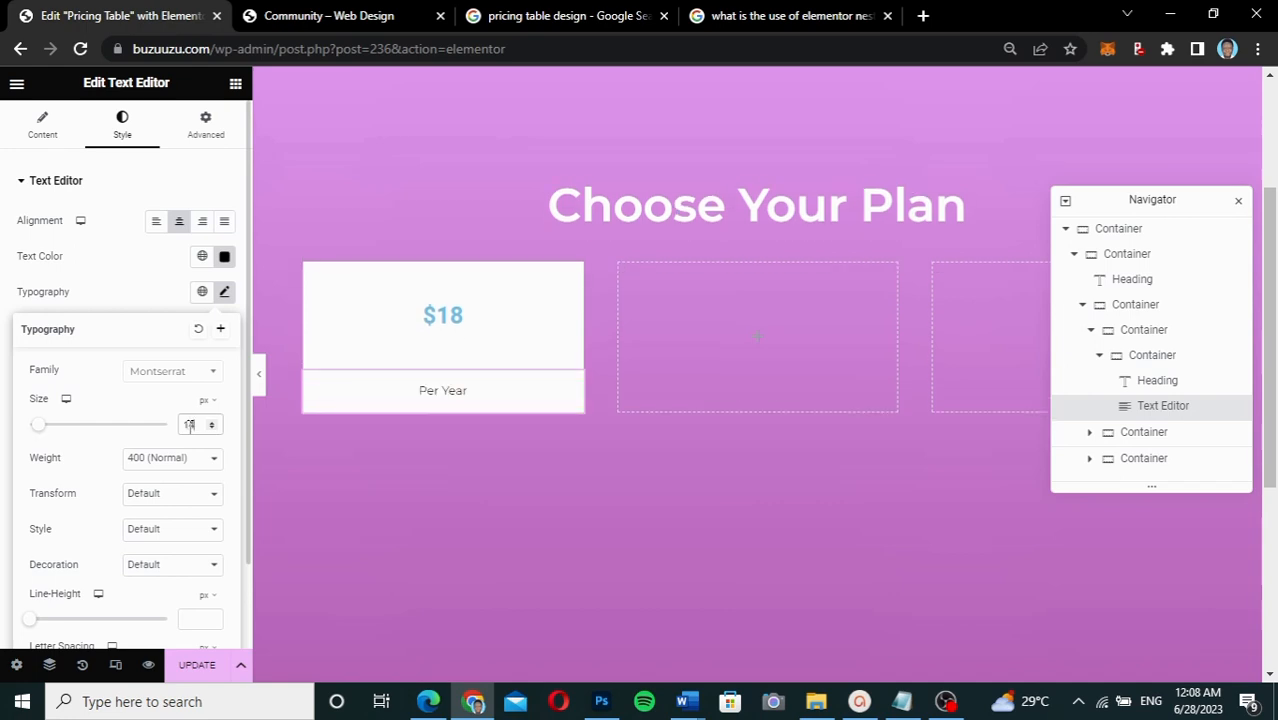
pyautogui.press('BackSpace')
pyautogui.write('8')
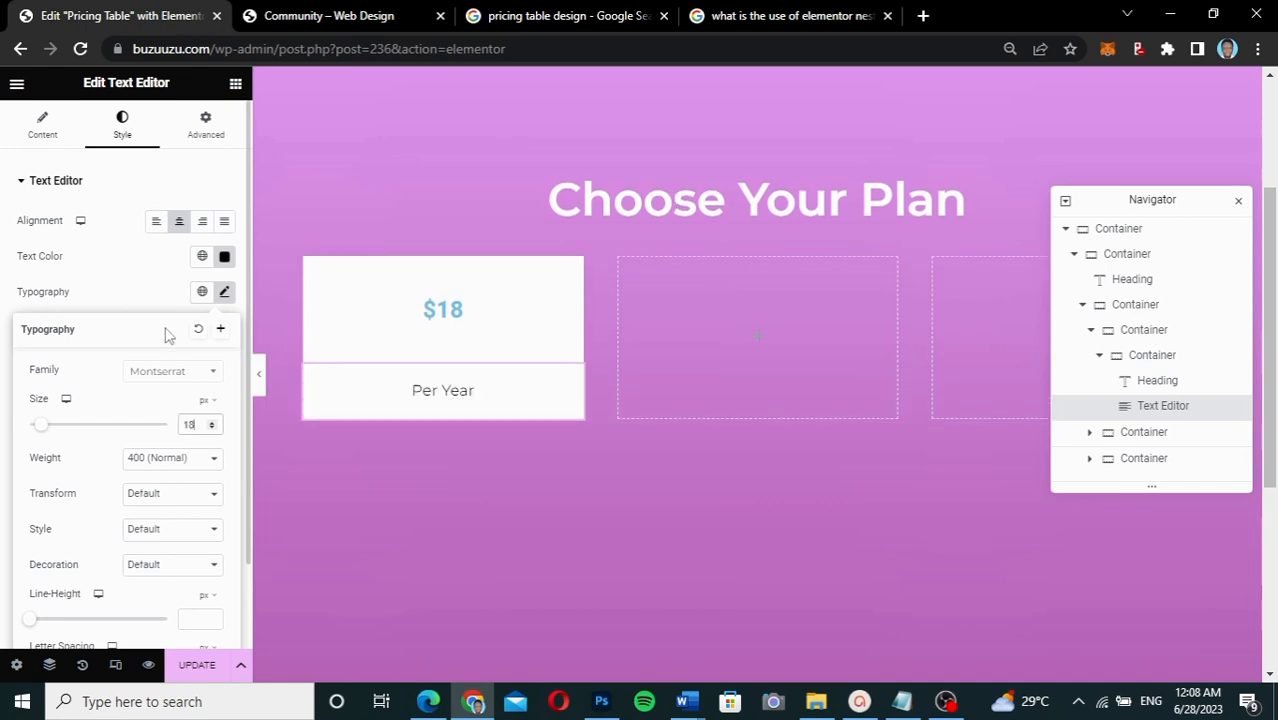
pyautogui.click(156, 292)
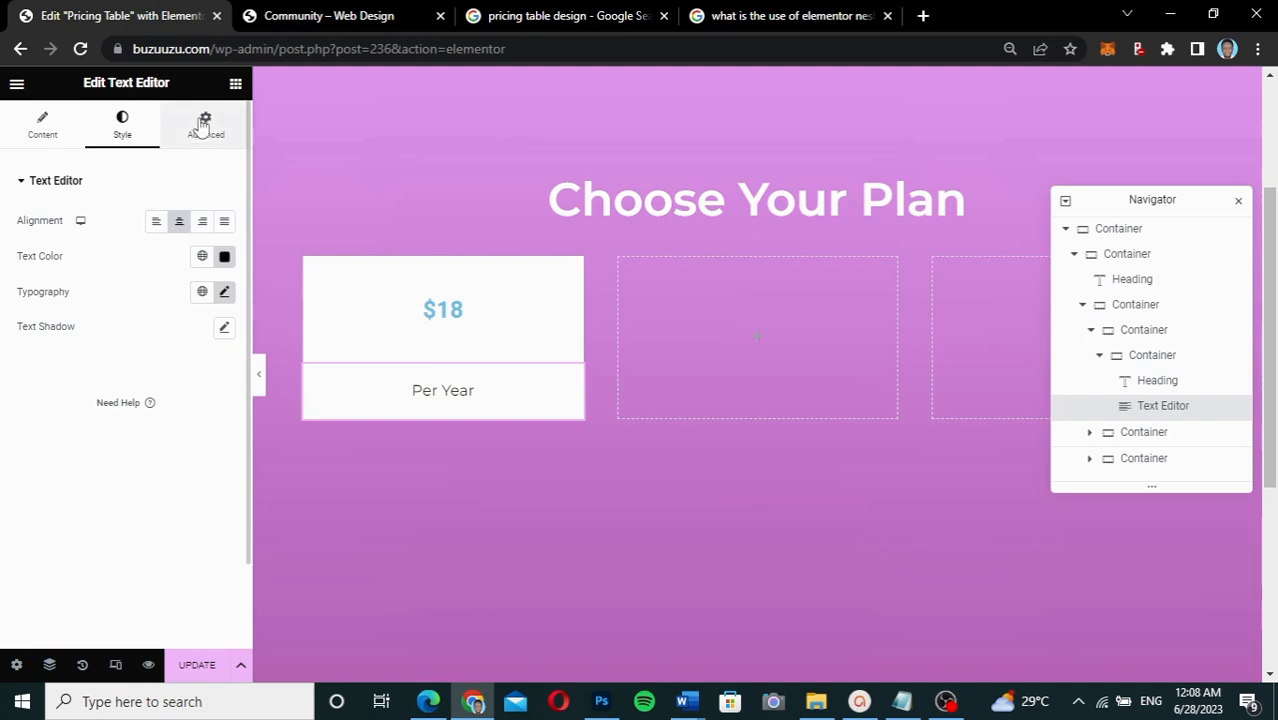
# Link the $18 heading's padding values and reset them to 0 px on all sides
pyautogui.click(203, 127)
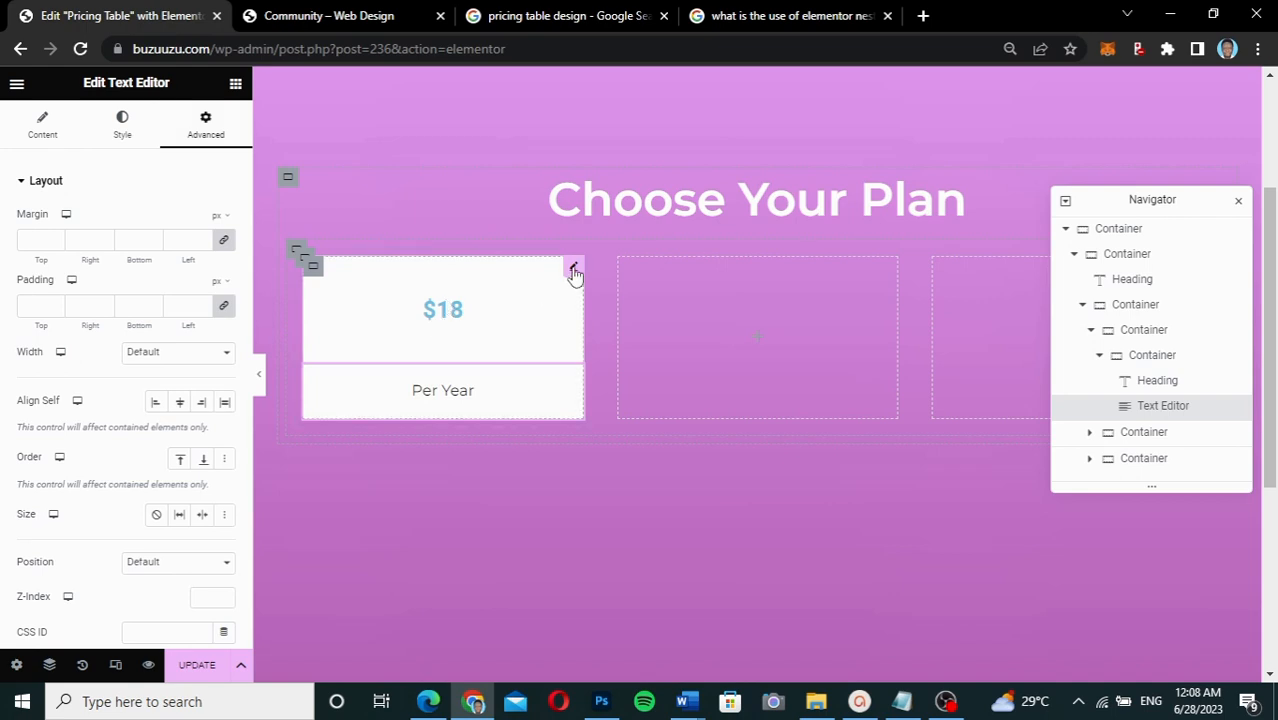
pyautogui.click(1168, 381)
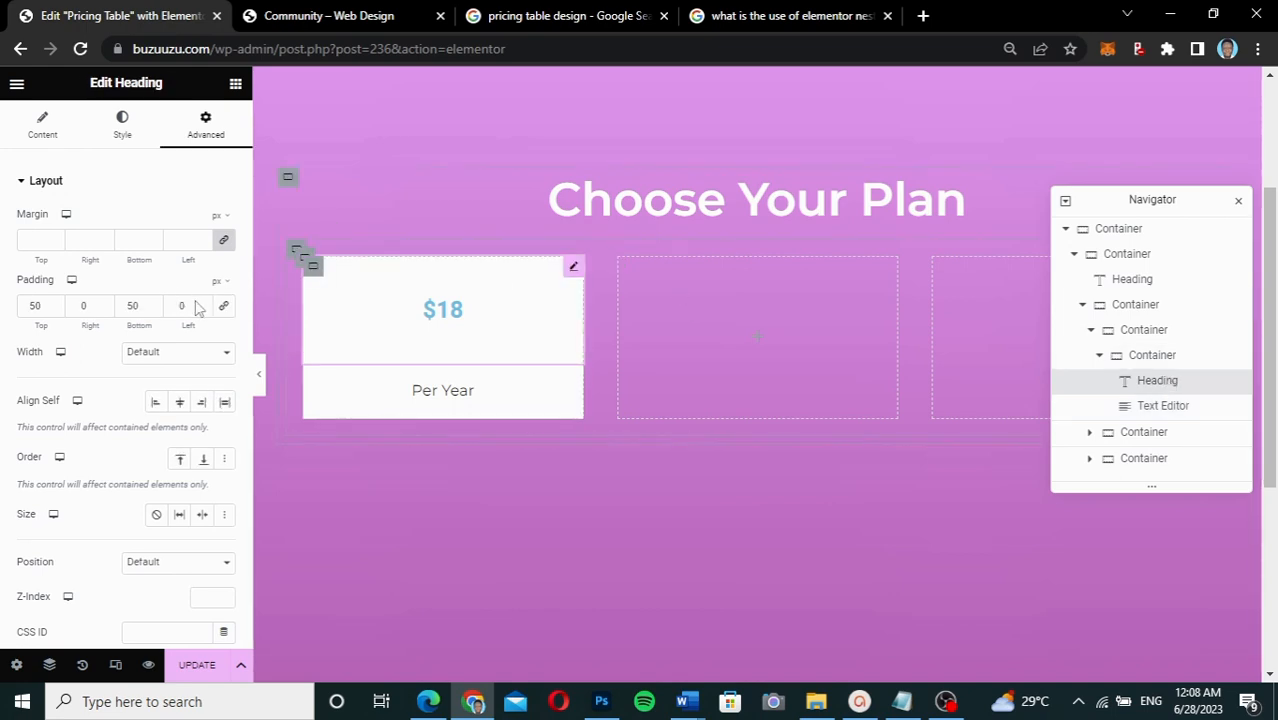
pyautogui.click(224, 309)
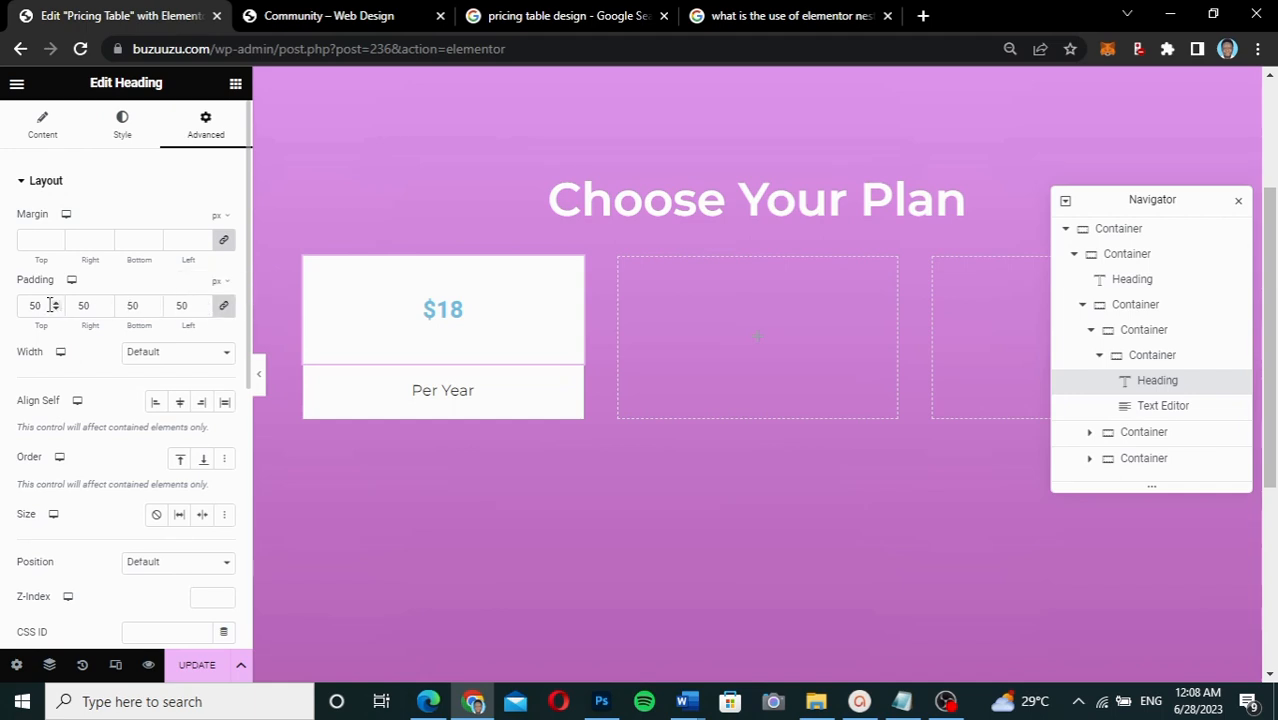
pyautogui.moveTo(45, 305); pyautogui.dragTo(22, 306)
pyautogui.write('0')
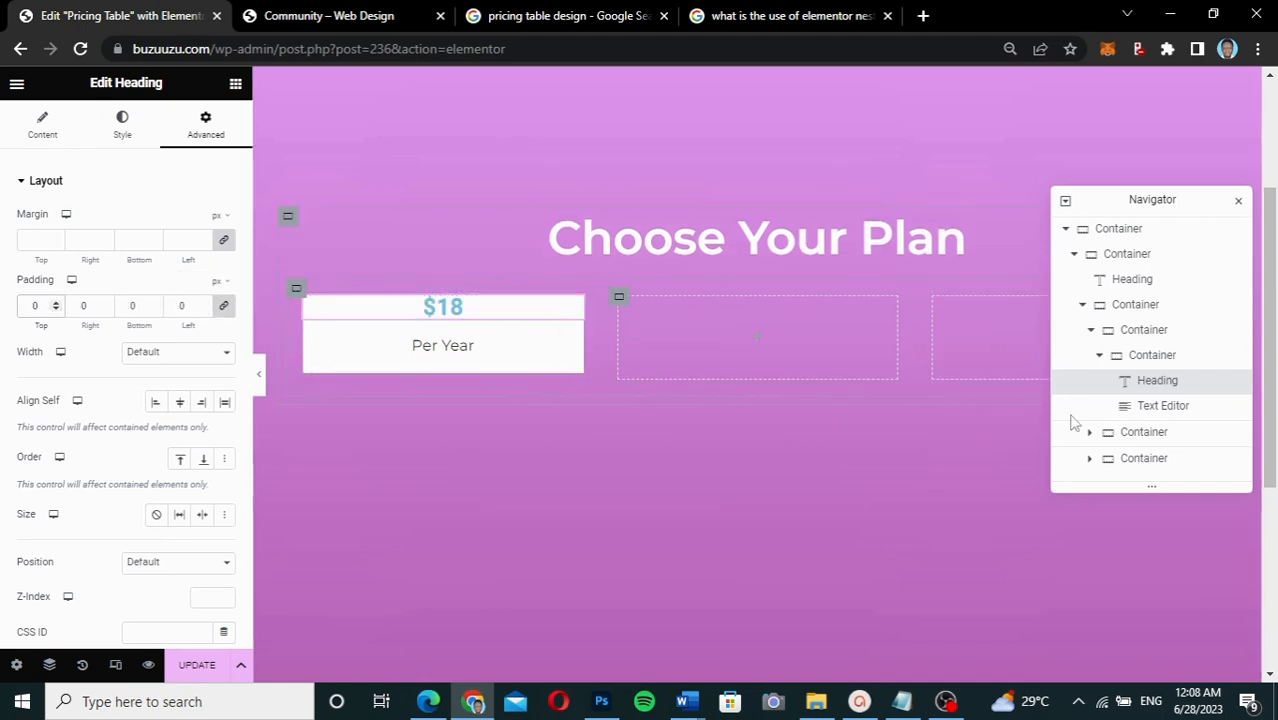
# Set the top padding of the white container holding the price and "Per Year" text to 50 px
pyautogui.click(1149, 358)
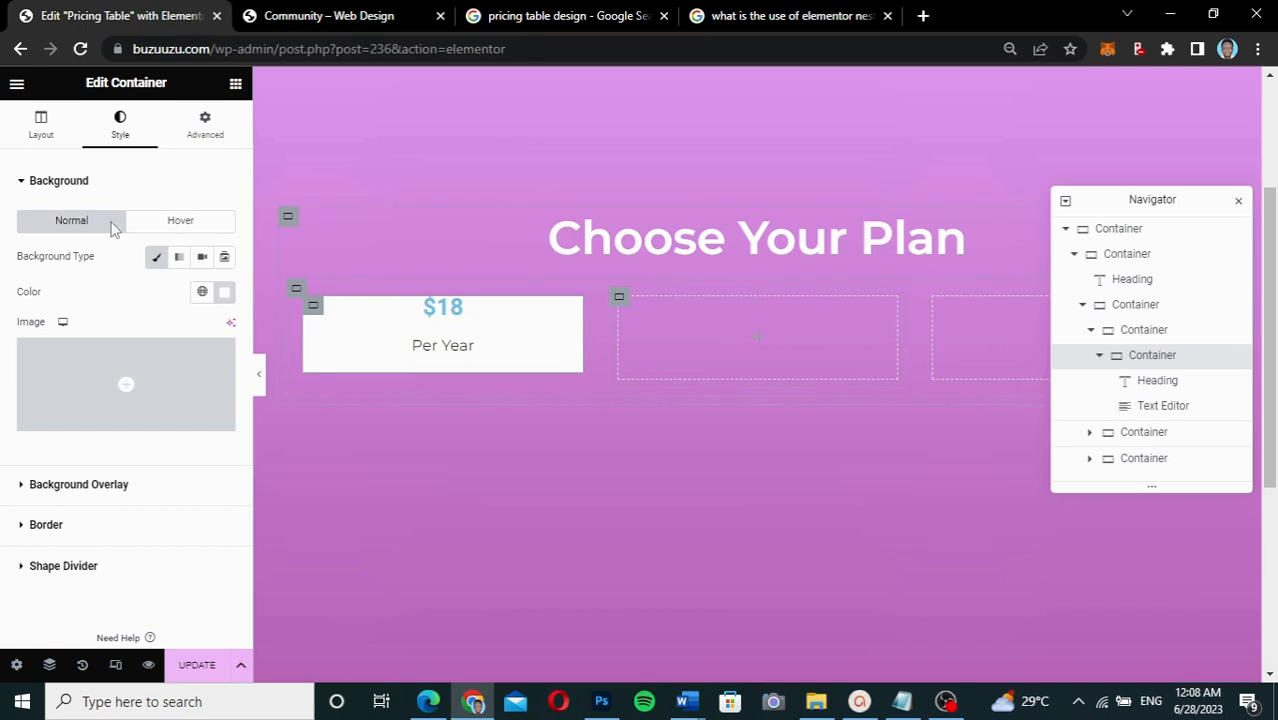
pyautogui.click(215, 121)
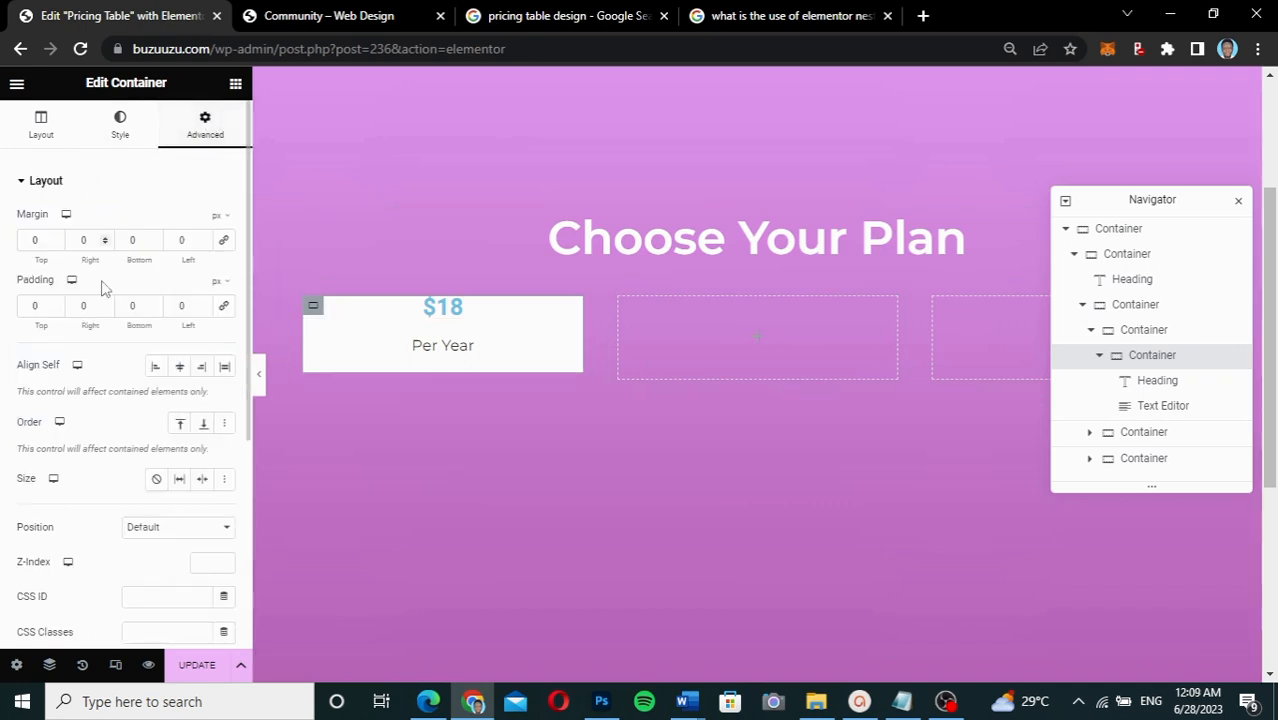
pyautogui.click(27, 307)
pyautogui.write('5')
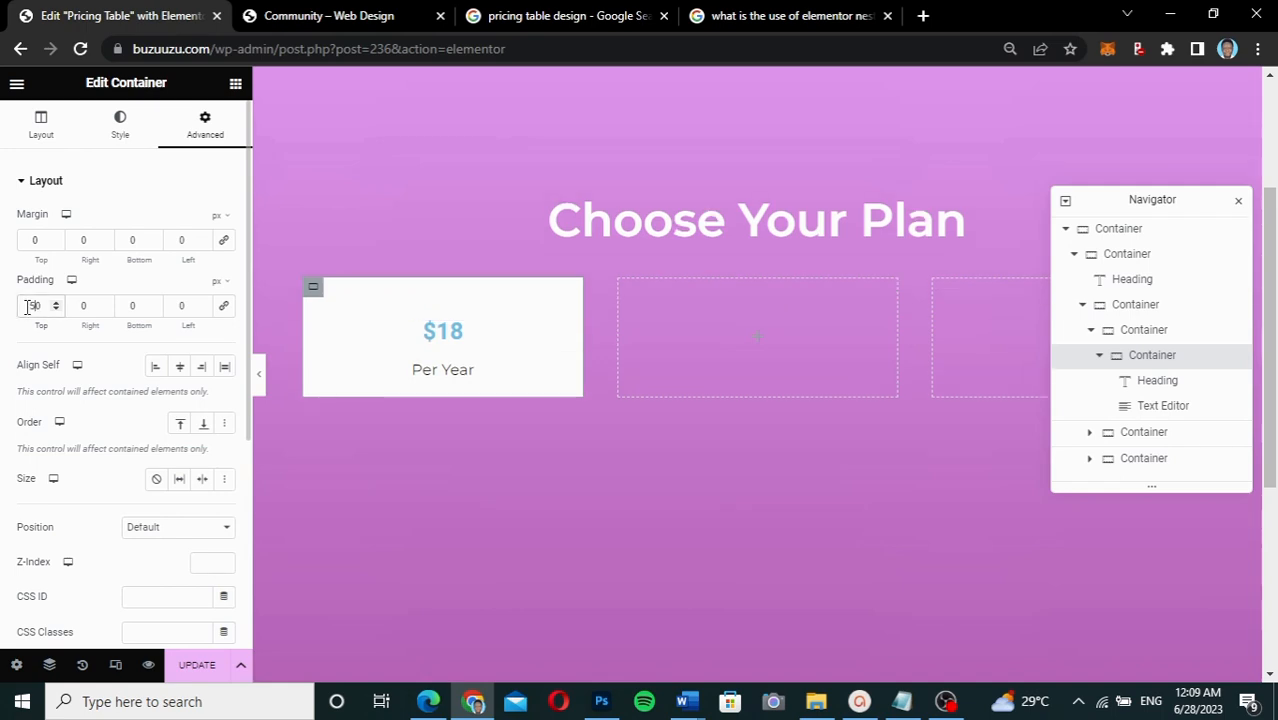
# Set the bottom padding of the white container holding the price and "Per Year" text to 50 px
pyautogui.click(123, 304)
pyautogui.write('50')
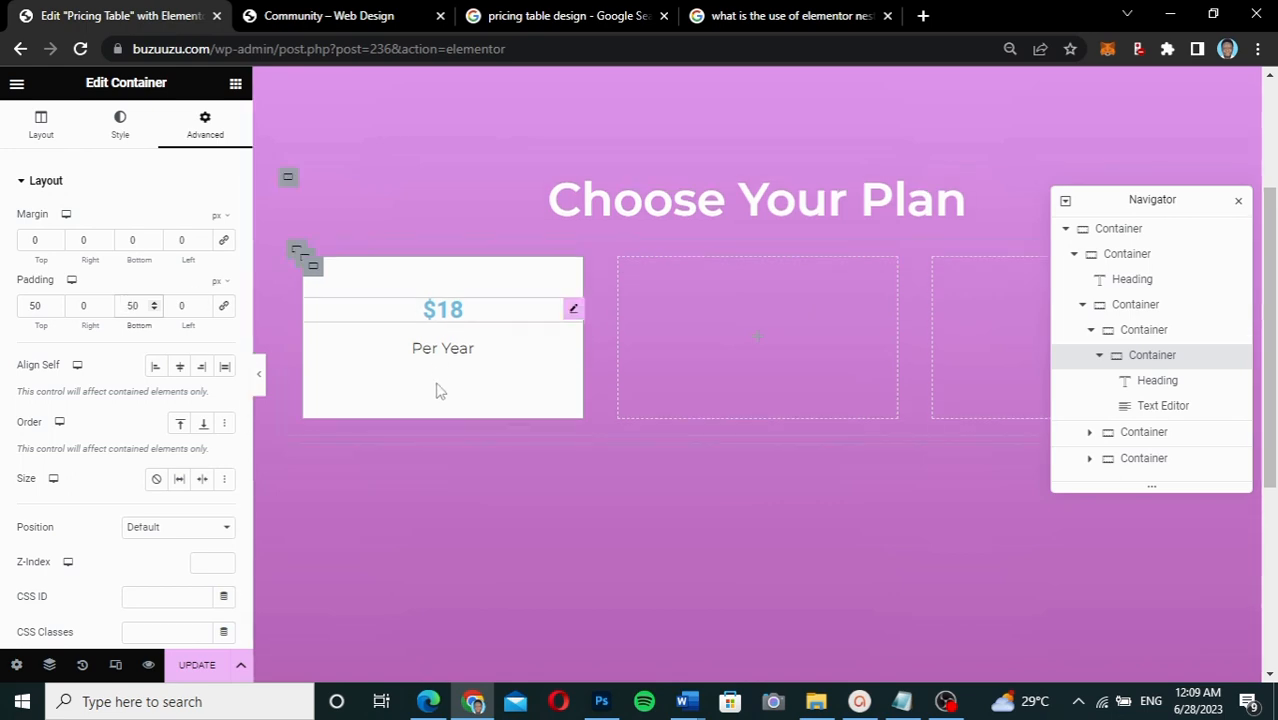
# Open the $18 heading for editing, and copy the $18 plan's second colour code, #12EB99, from the Notepad notes
pyautogui.click(572, 314)
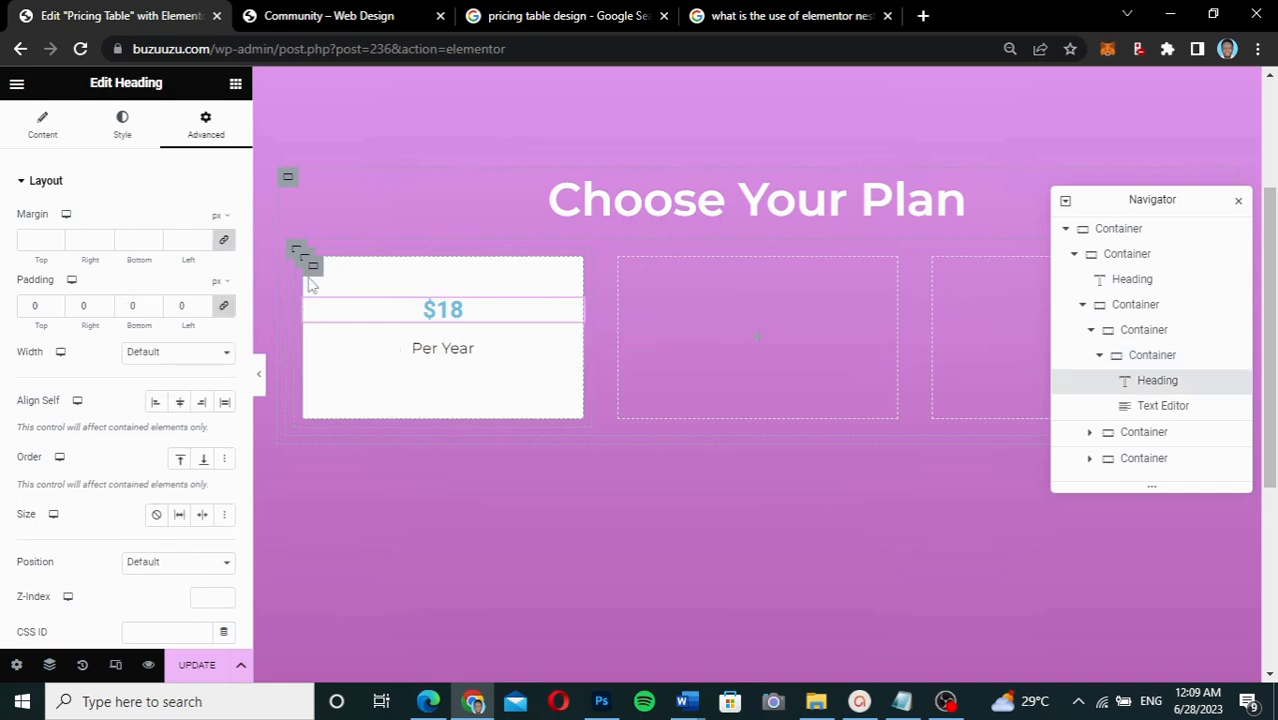
pyautogui.click(901, 702)
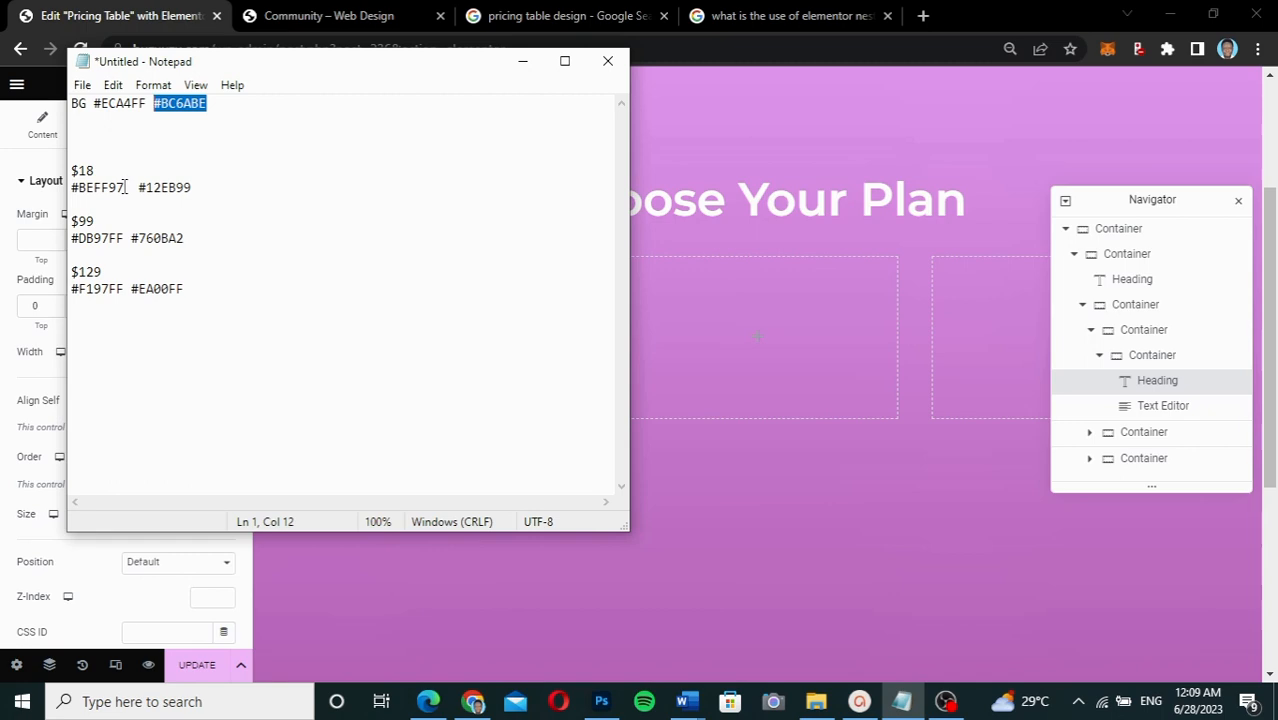
pyautogui.moveTo(125, 187); pyautogui.dragTo(71, 187)
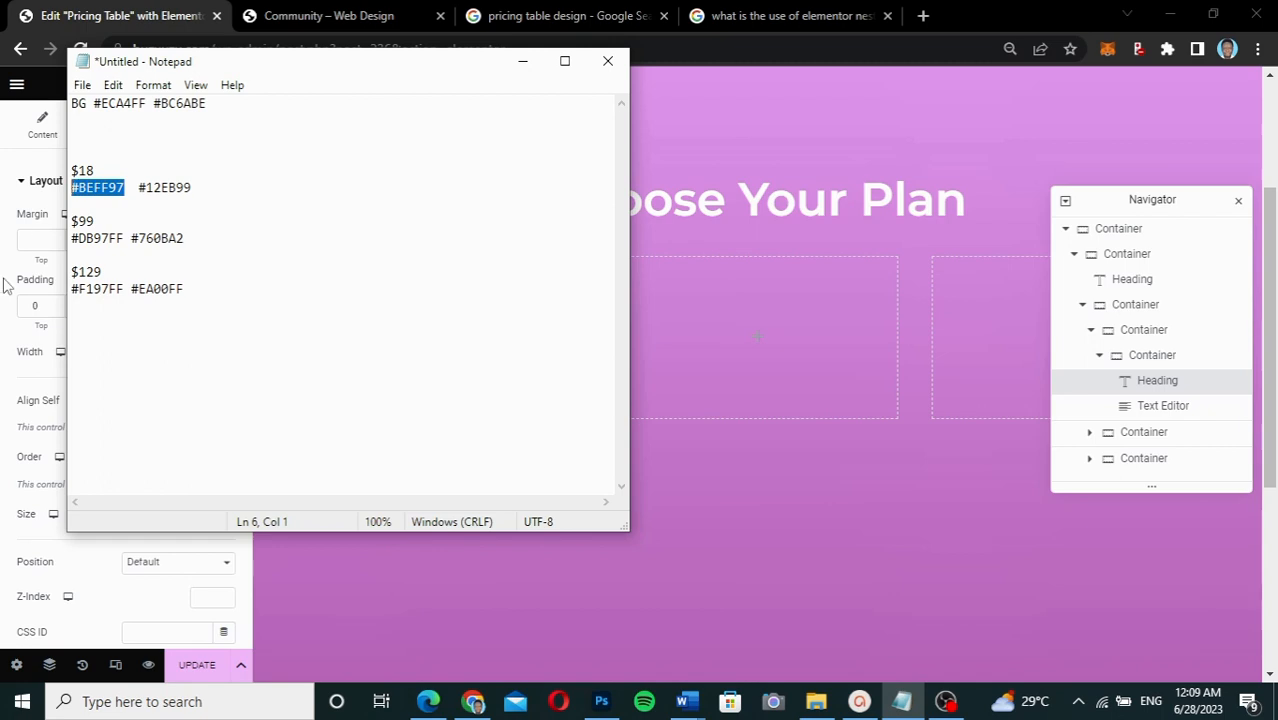
pyautogui.click(197, 187)
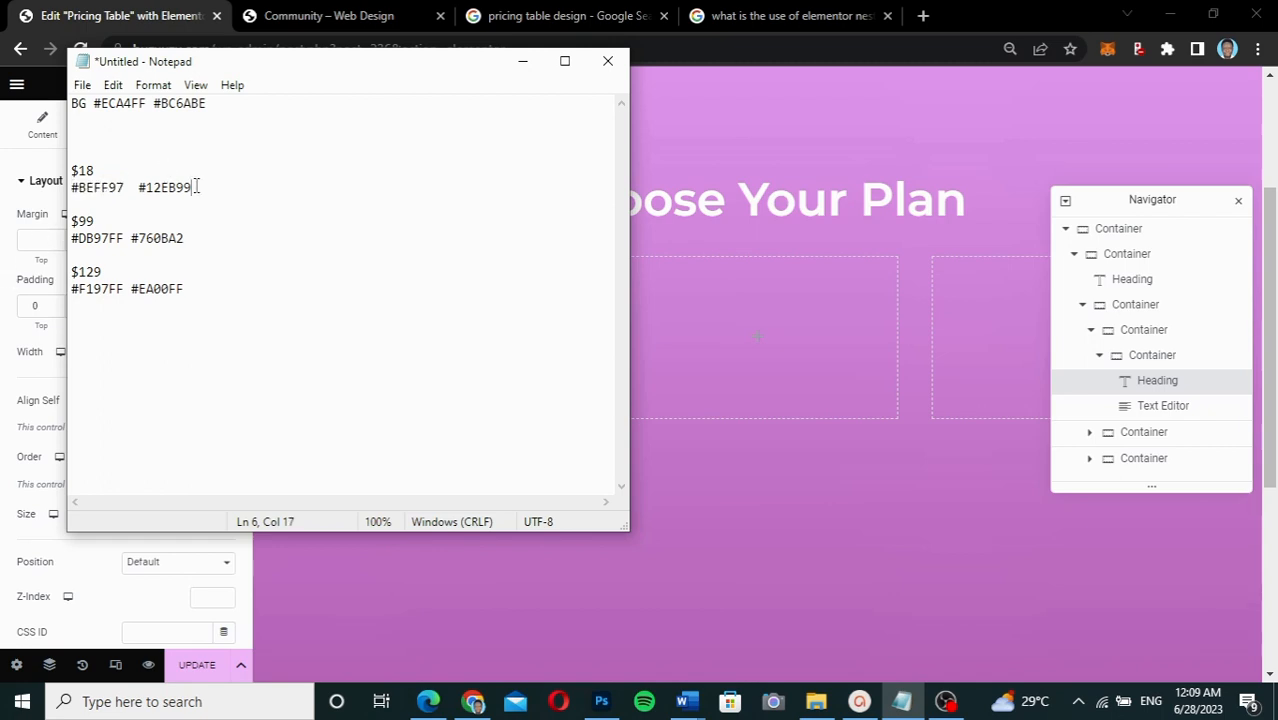
pyautogui.moveTo(197, 187); pyautogui.dragTo(140, 187)
pyautogui.hotkey('ctrl', 'c')
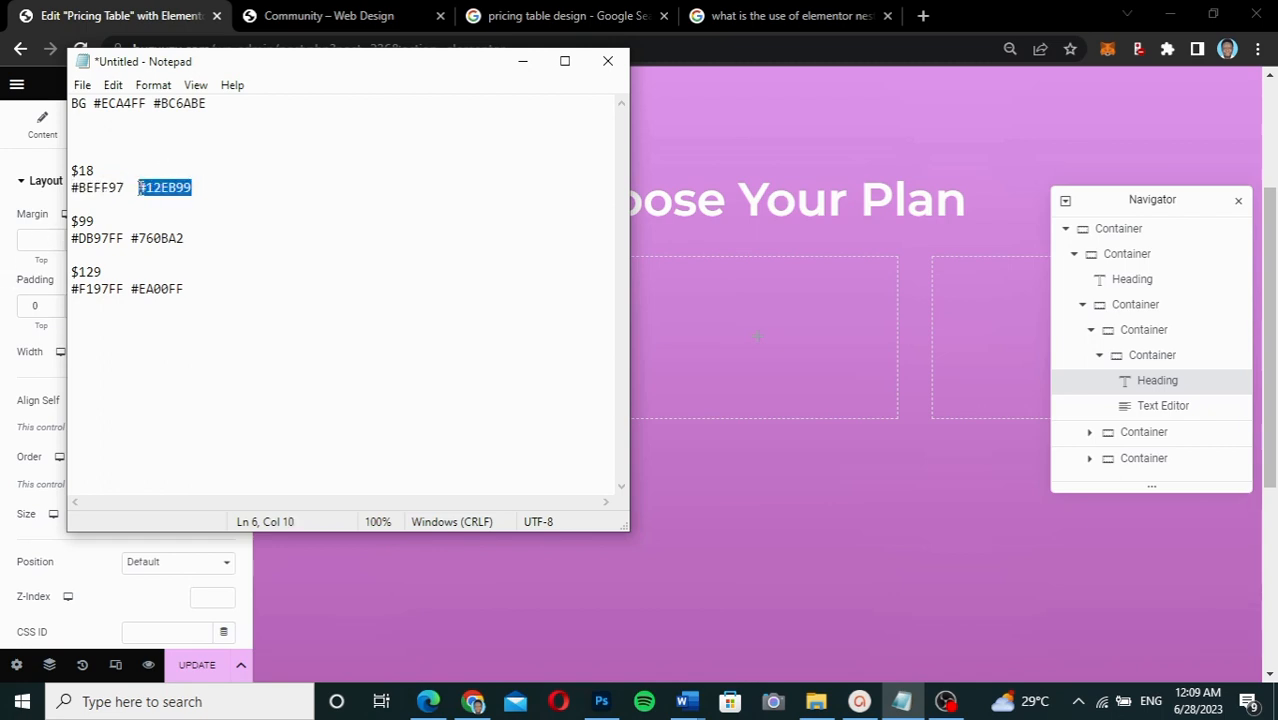
# Switch back to the Elementor page and set the $18 heading's text colour to the copied green, #12EB99
pyautogui.click(12, 267)
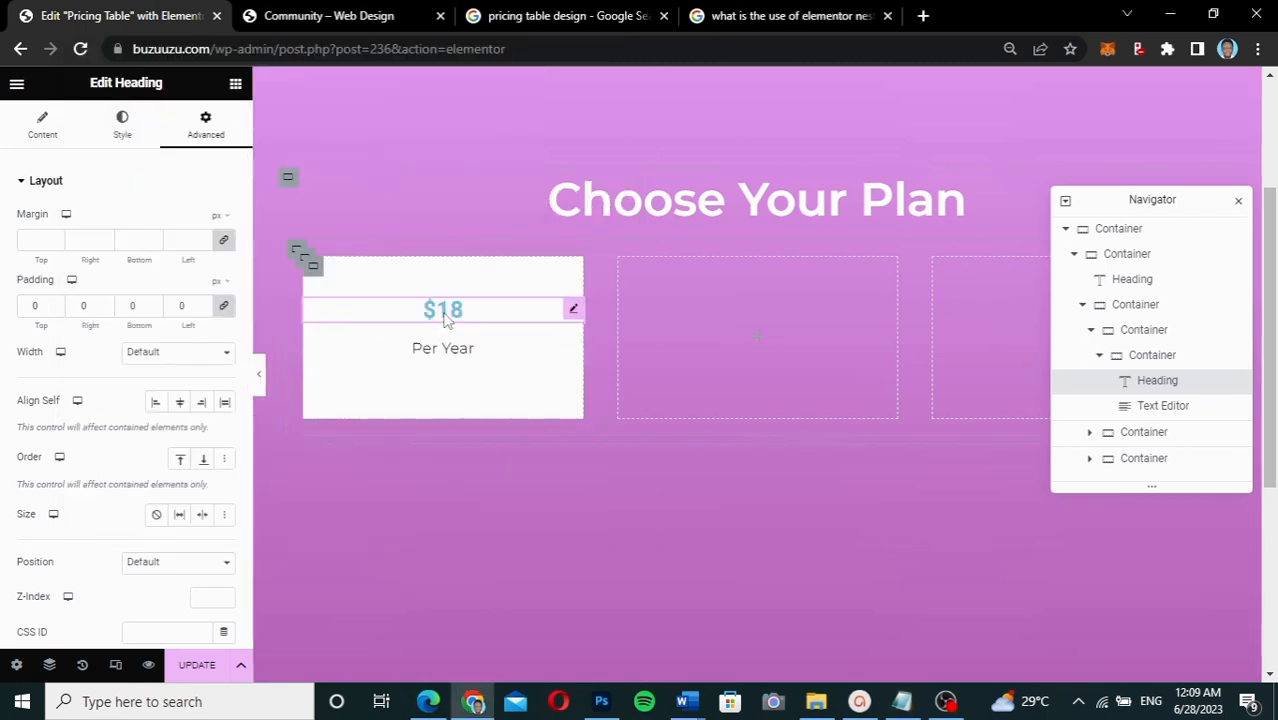
pyautogui.click(125, 122)
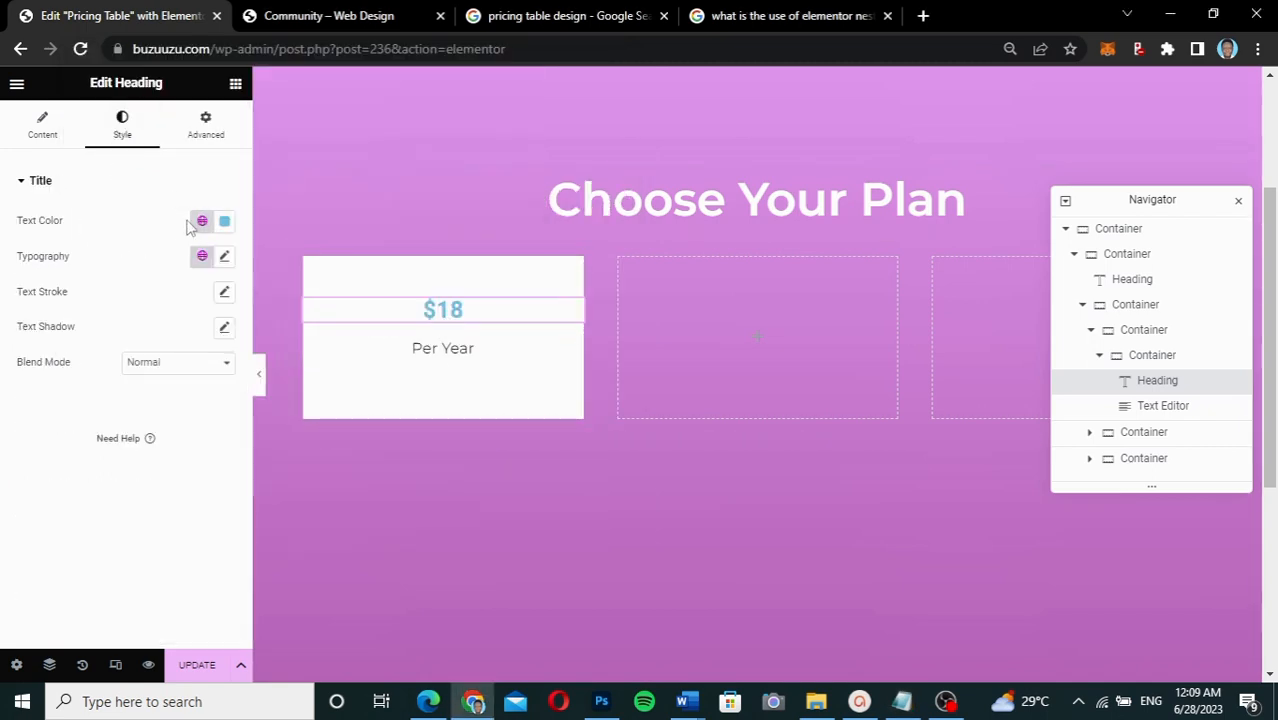
pyautogui.click(224, 224)
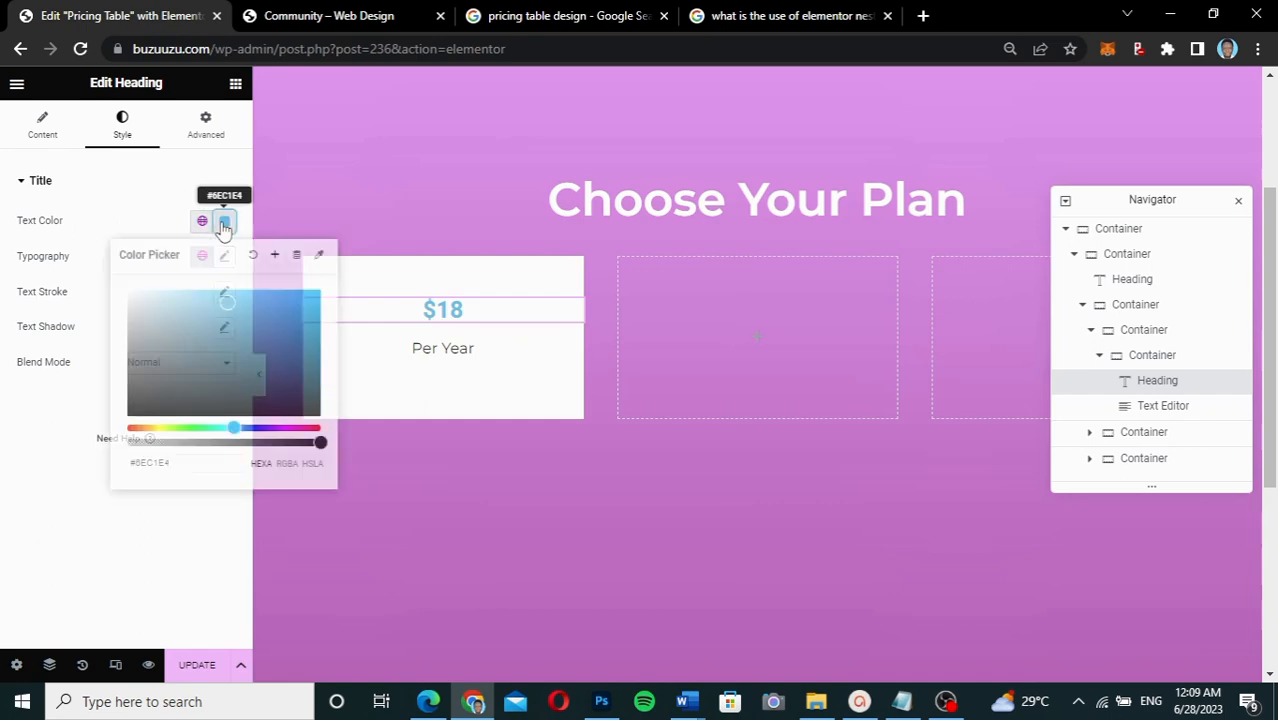
pyautogui.doubleClick(198, 463)
pyautogui.hotkey('ctrl', 'v')
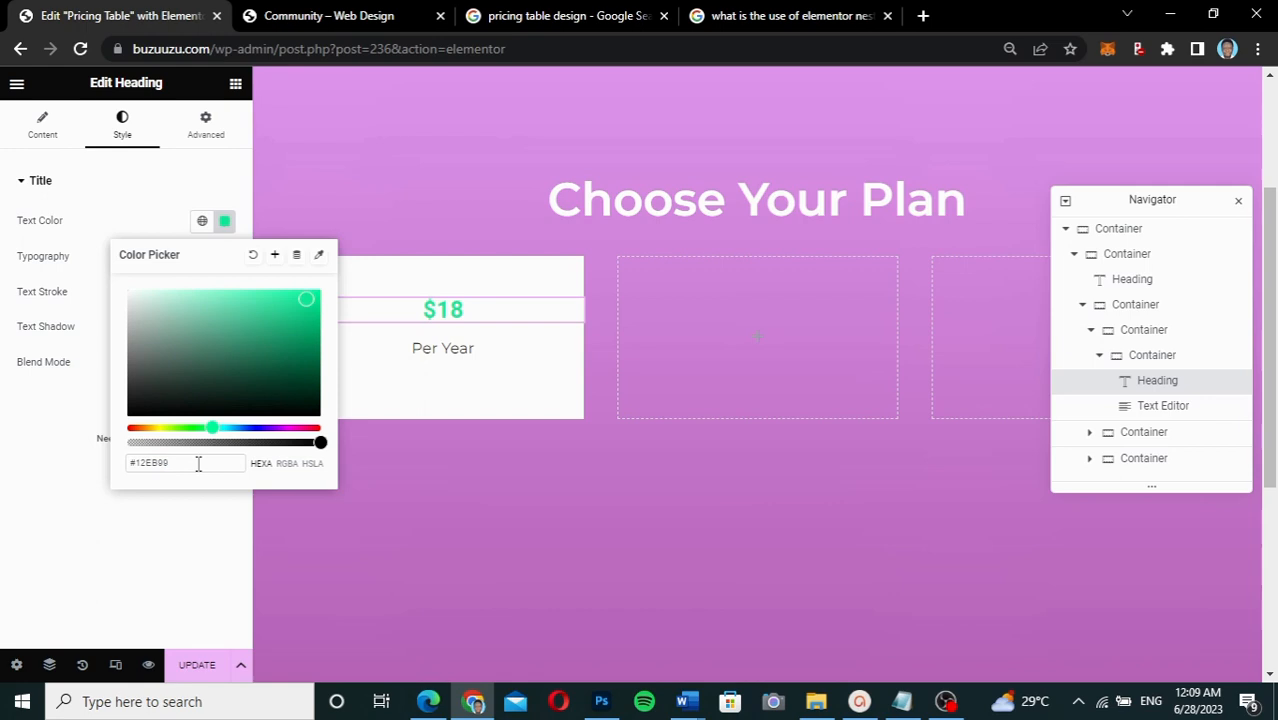
pyautogui.click(41, 464)
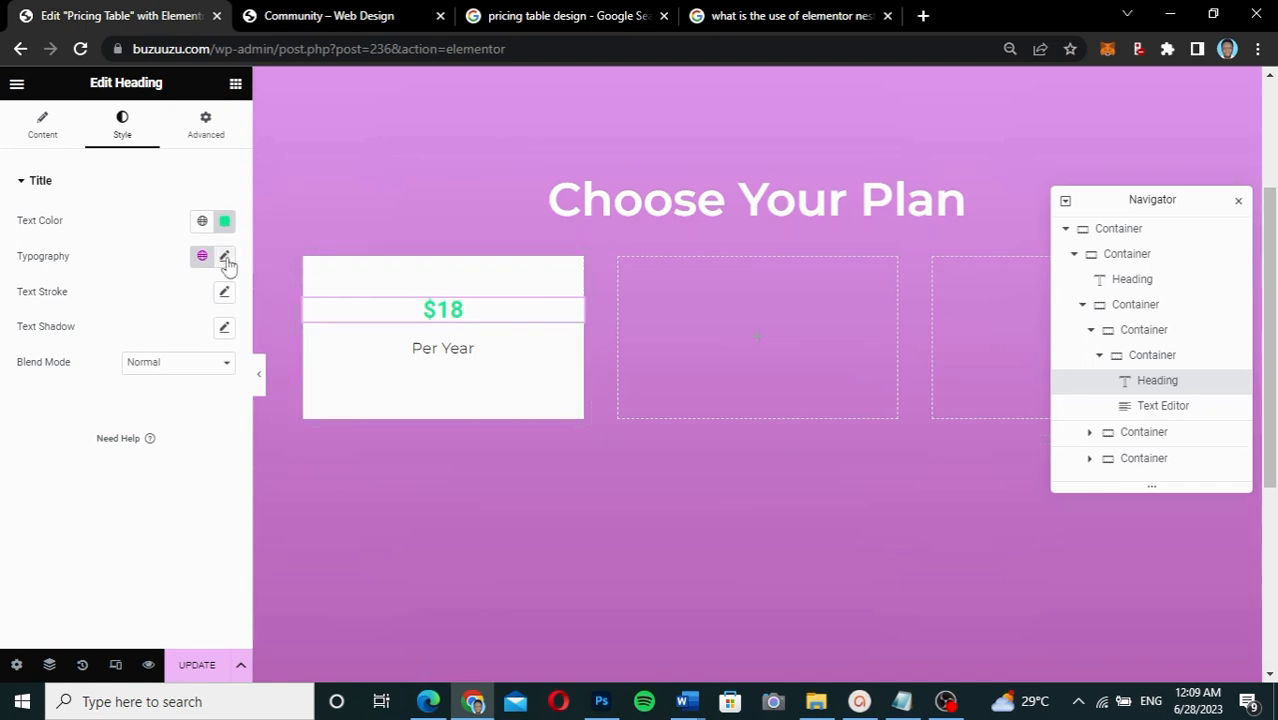
# Set the $18 heading's typography to the Montserrat family at 55 px with 800 (Extra Bold) weight
pyautogui.click(225, 259)
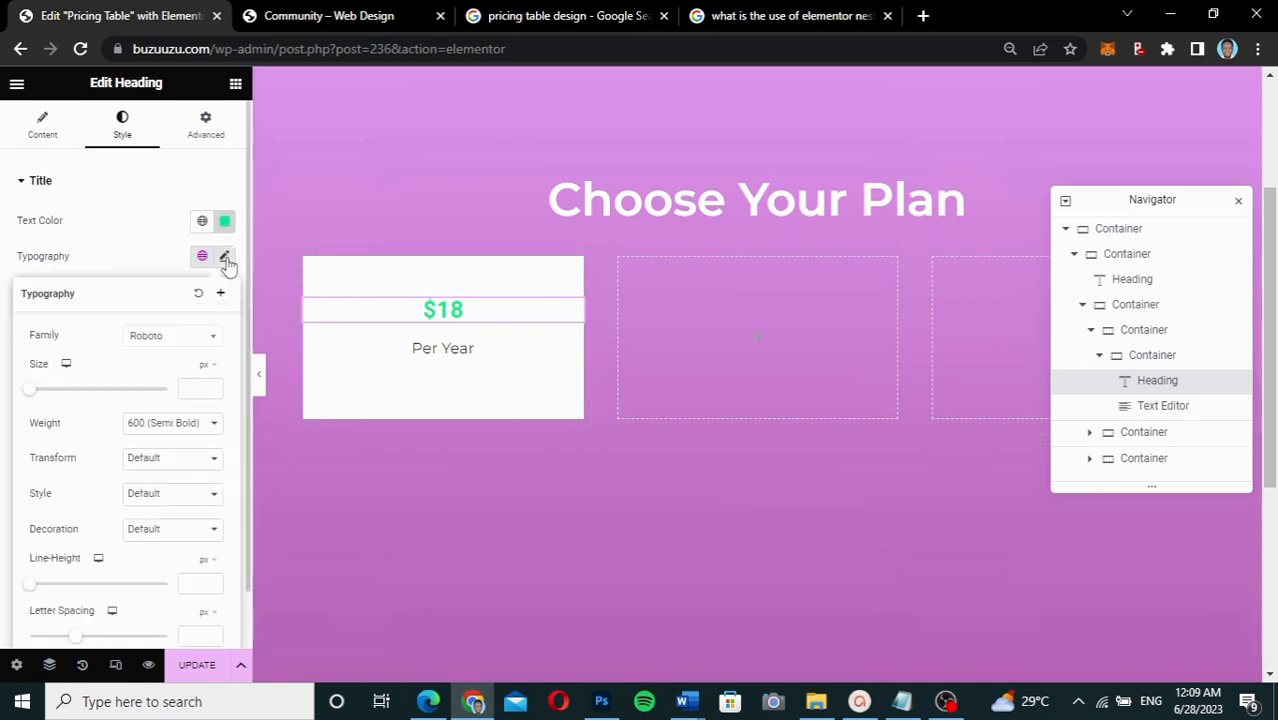
pyautogui.click(196, 341)
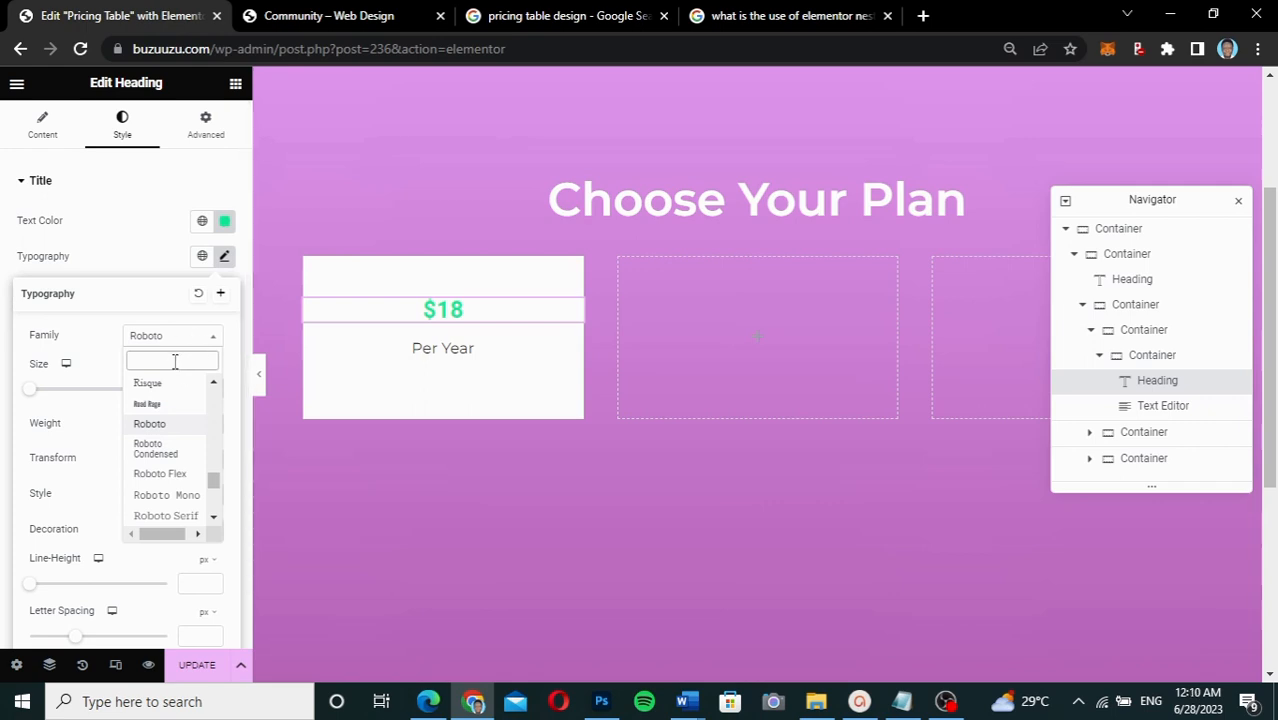
pyautogui.write('monts')
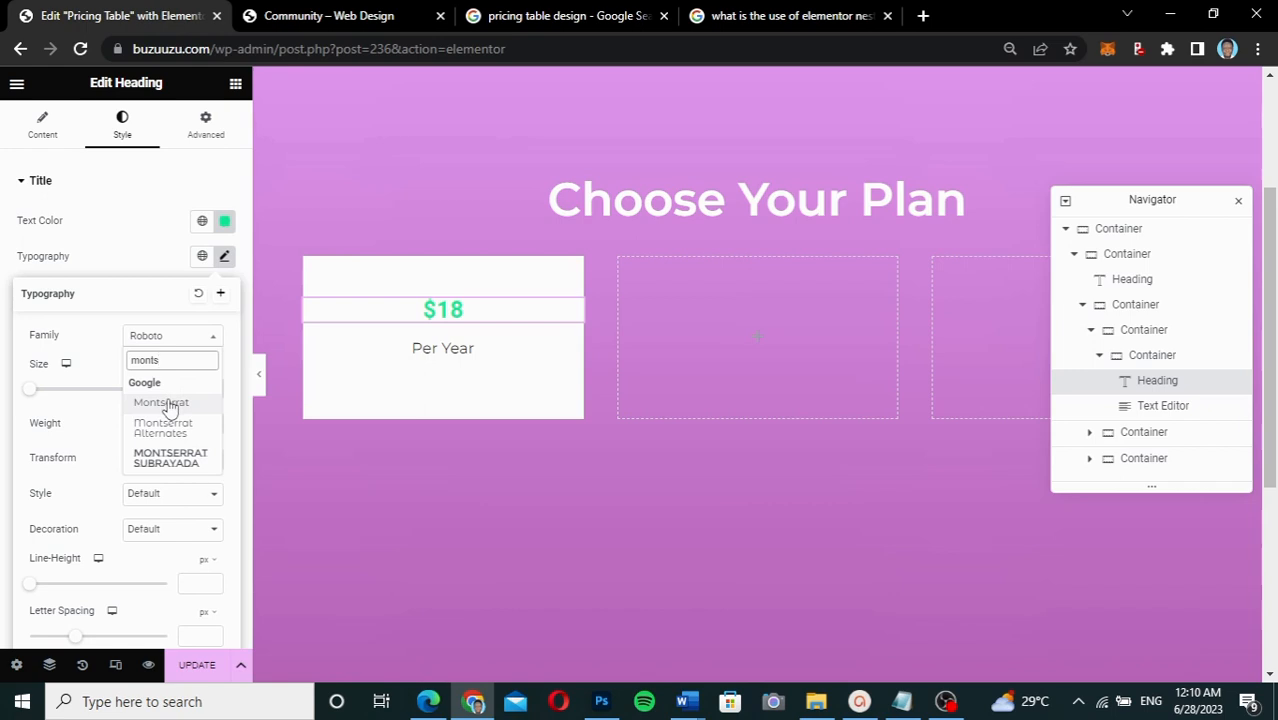
pyautogui.click(166, 404)
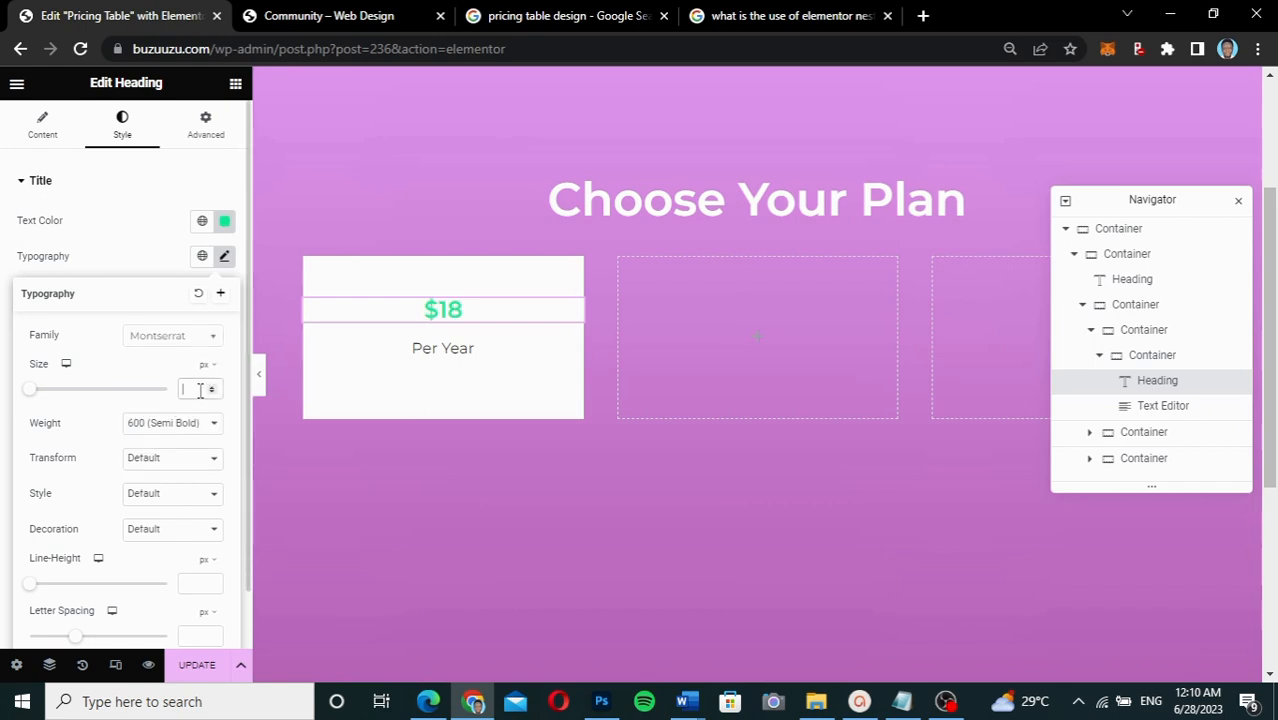
pyautogui.write('45')
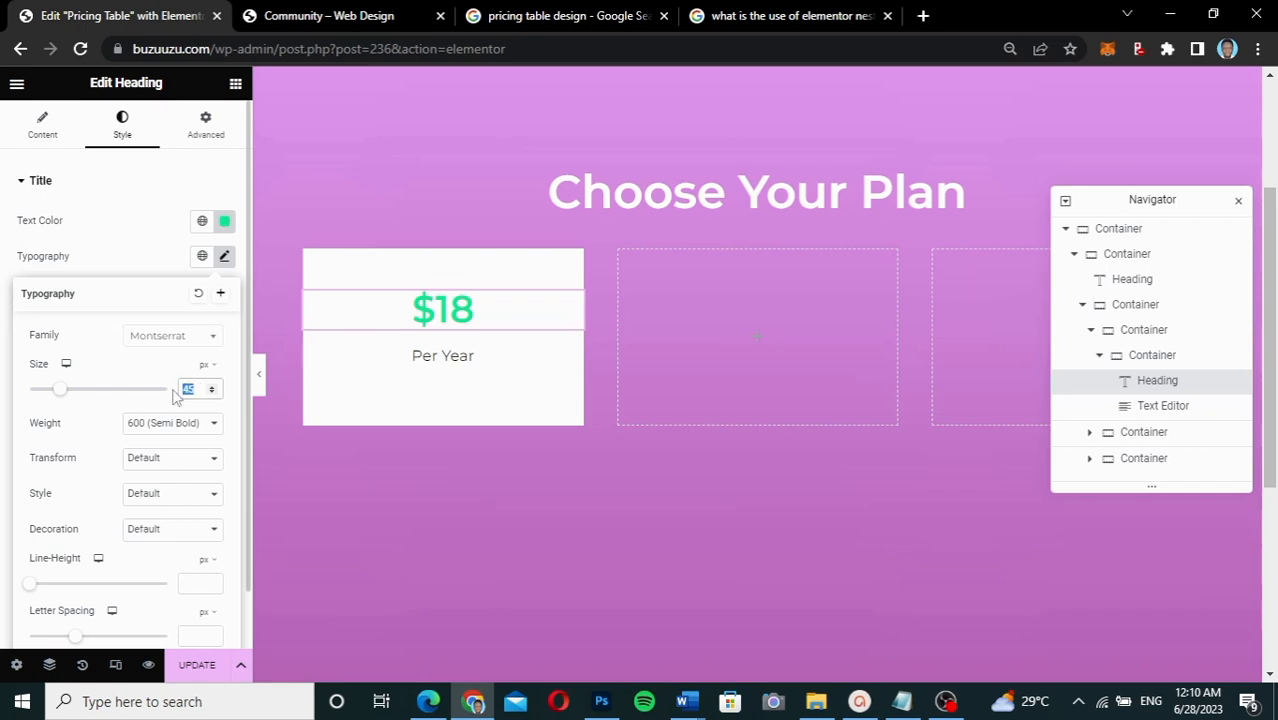
pyautogui.write('55')
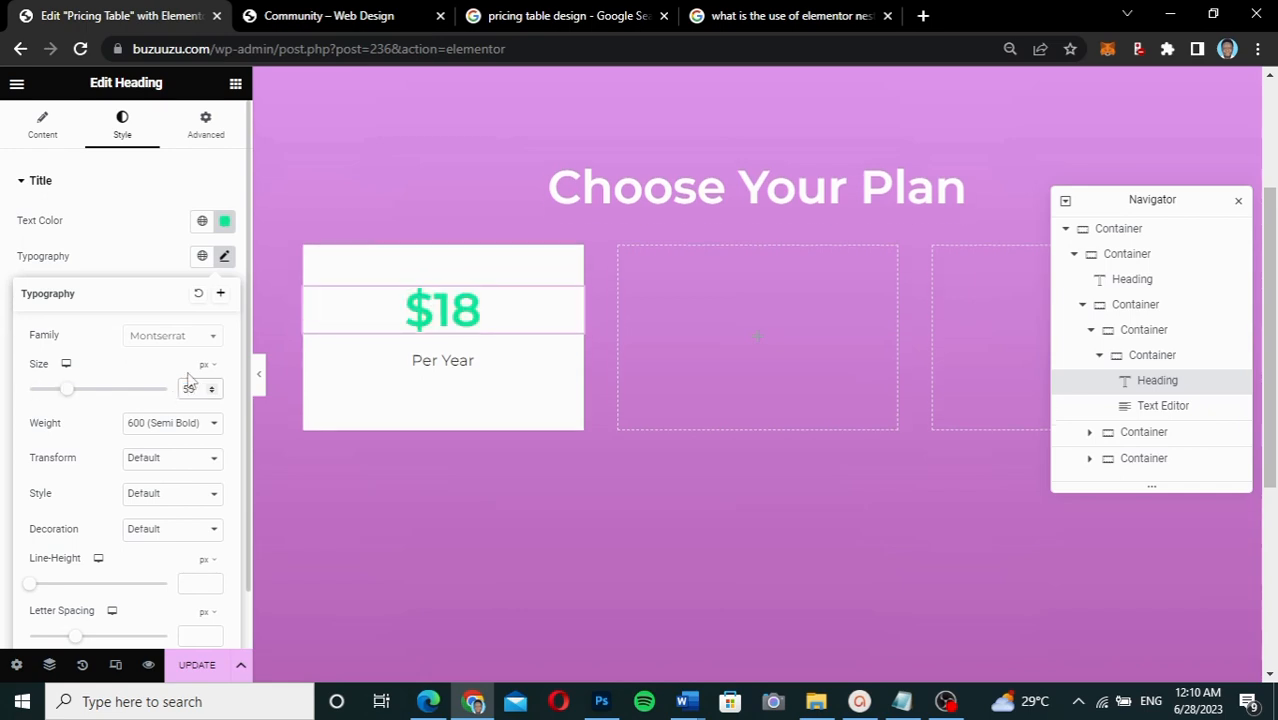
pyautogui.click(168, 423)
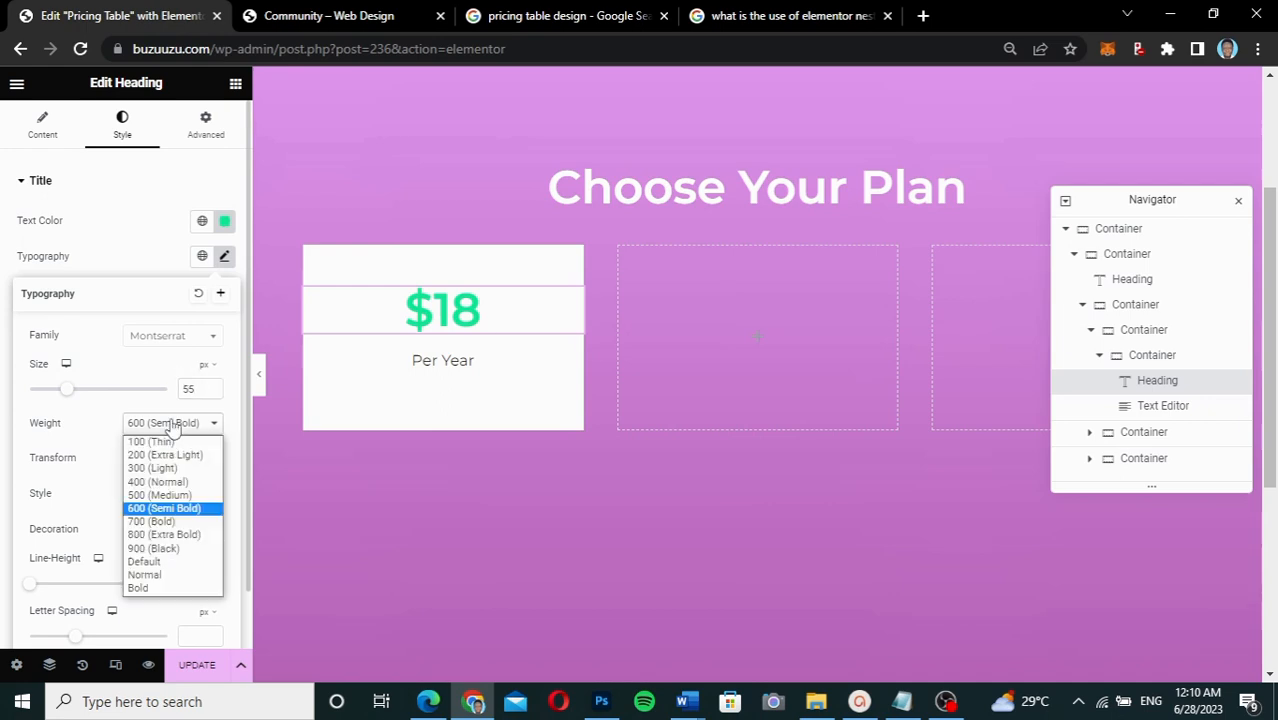
pyautogui.click(157, 535)
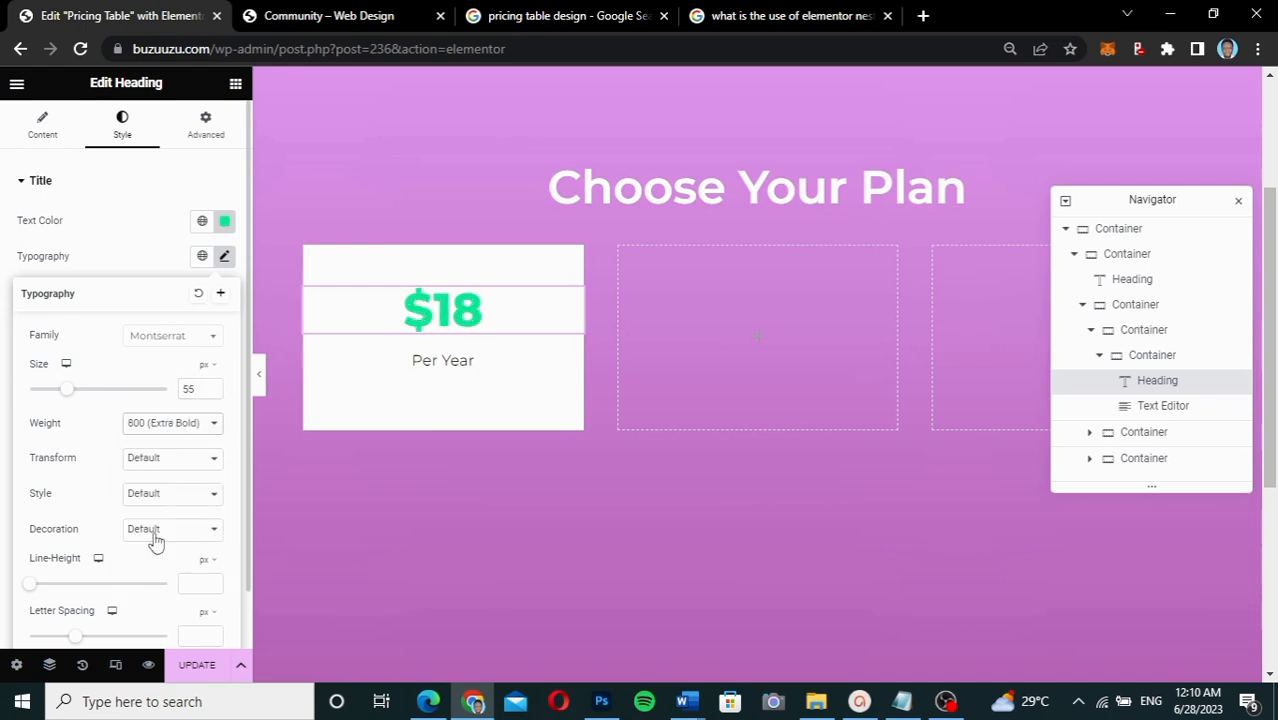
pyautogui.click(146, 258)
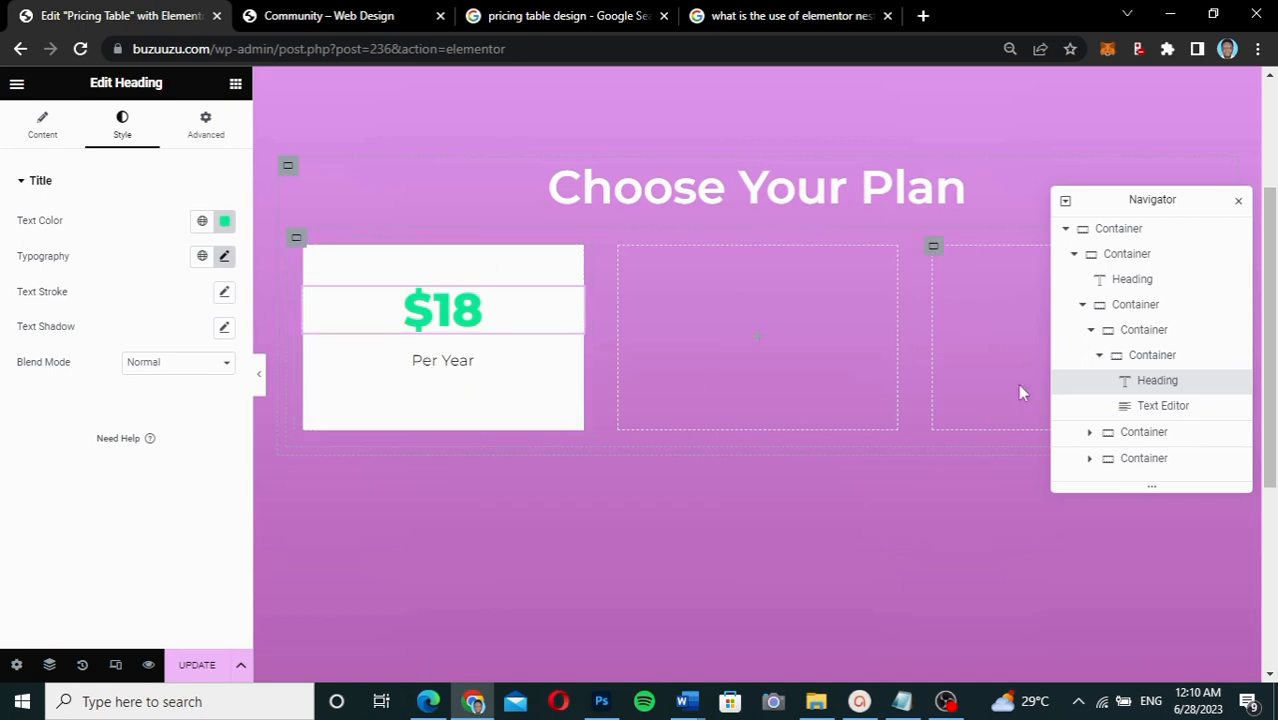
# Set the items direction of the first column's container, the parent of the white price container, to vertical column
pyautogui.click(1105, 357)
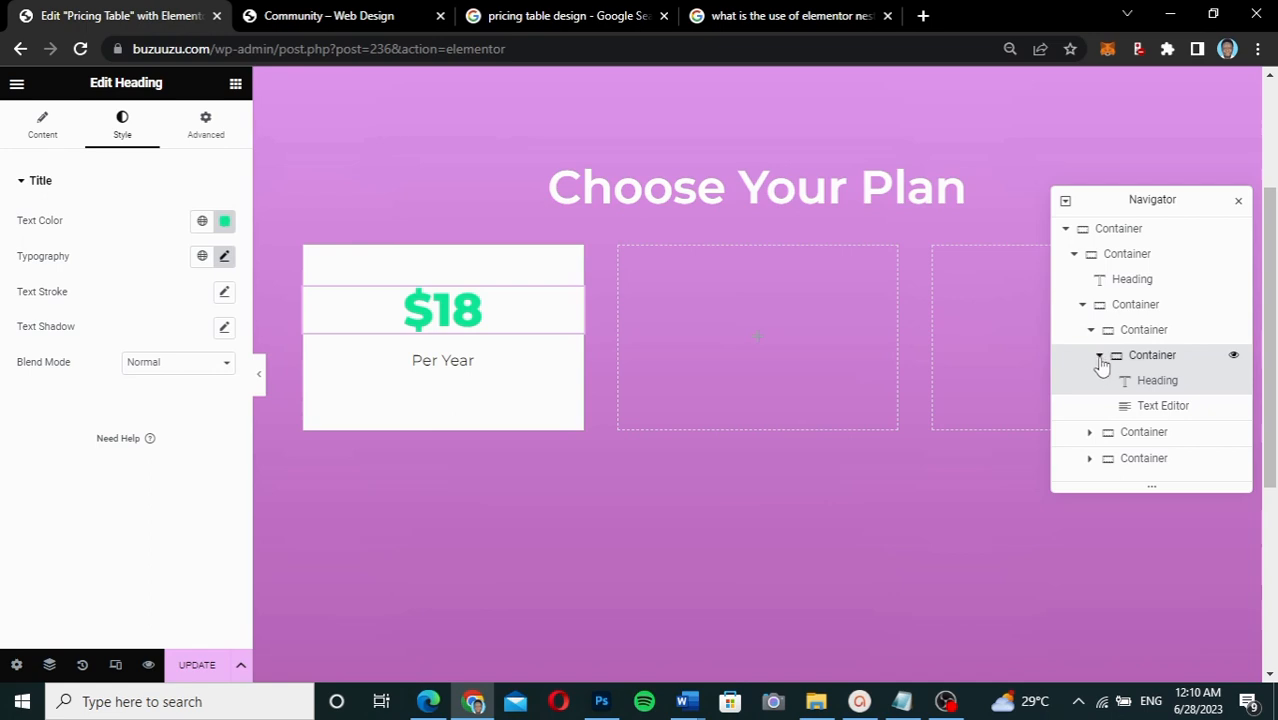
pyautogui.click(1101, 366)
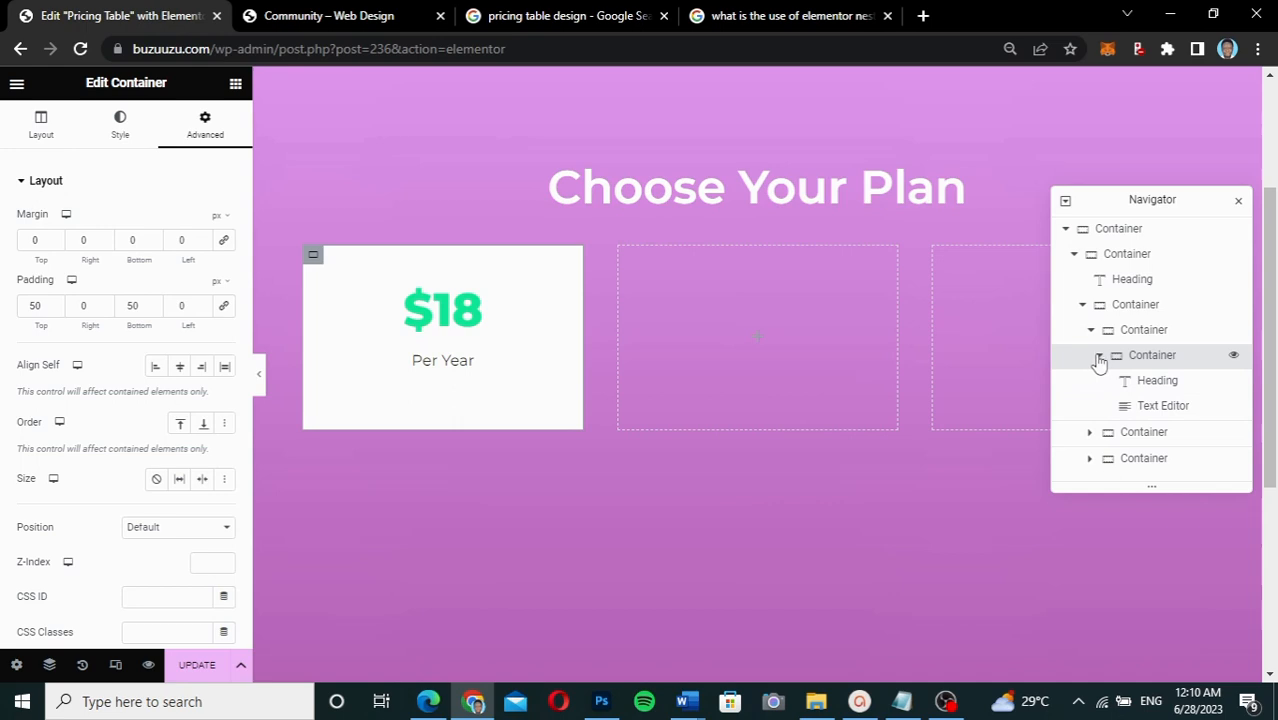
pyautogui.click(1099, 357)
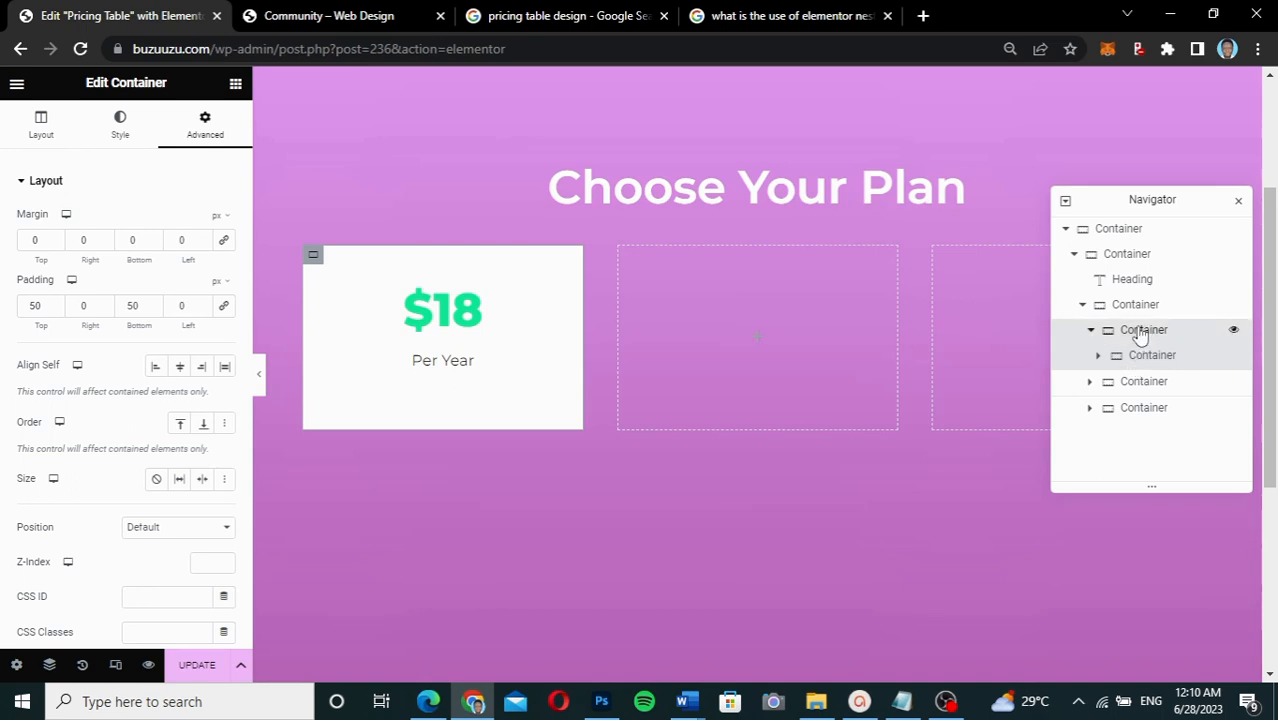
pyautogui.click(1113, 337)
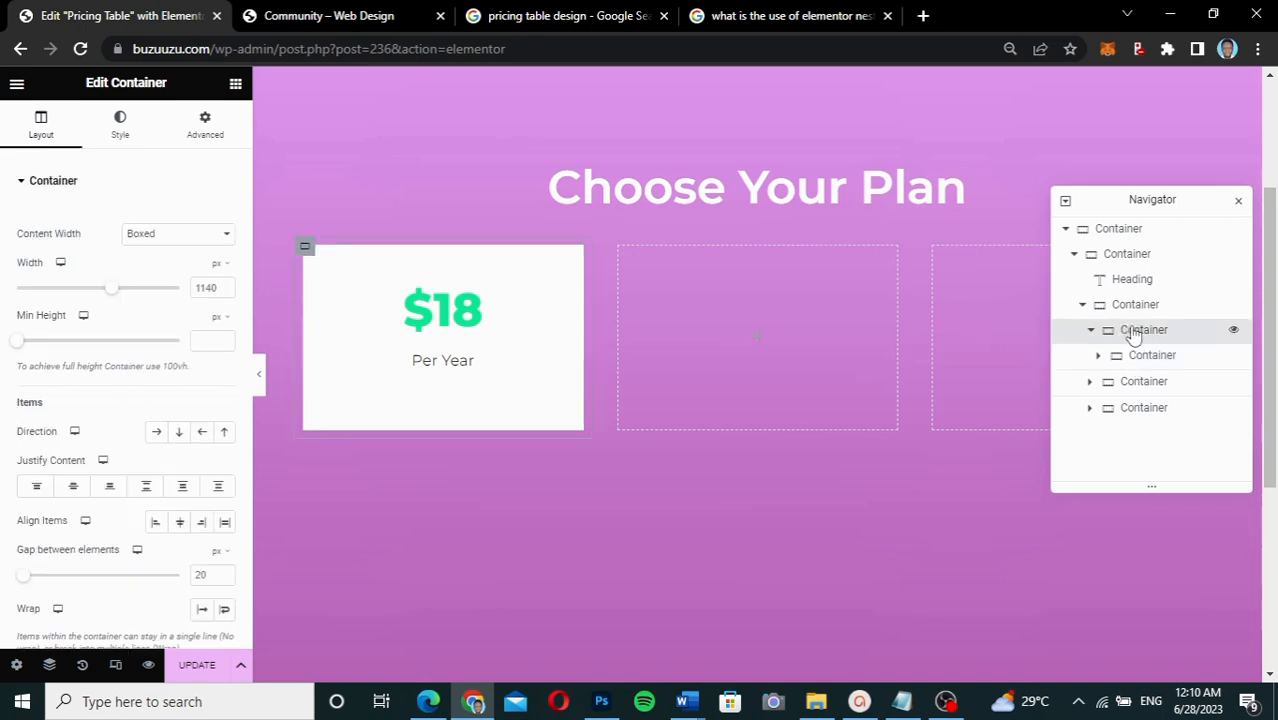
pyautogui.click(178, 433)
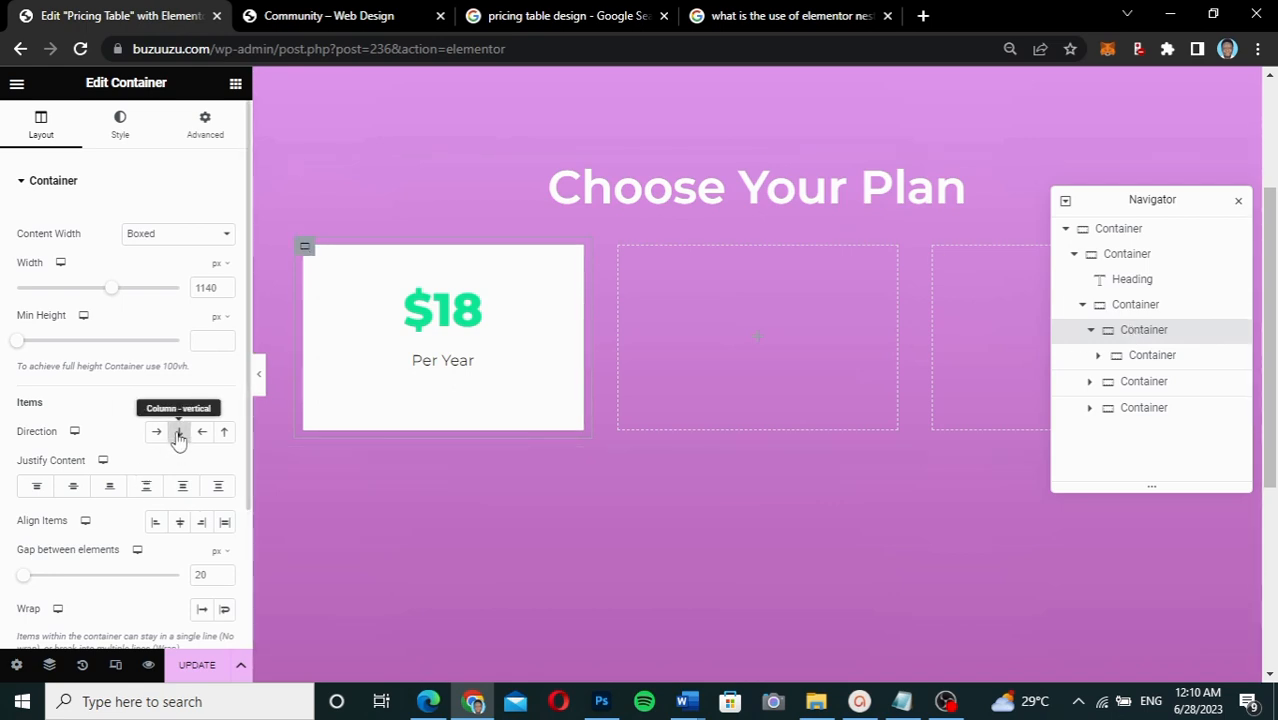
# Duplicate the white $18 price container within the first column and delete the copy
pyautogui.click(1155, 360)
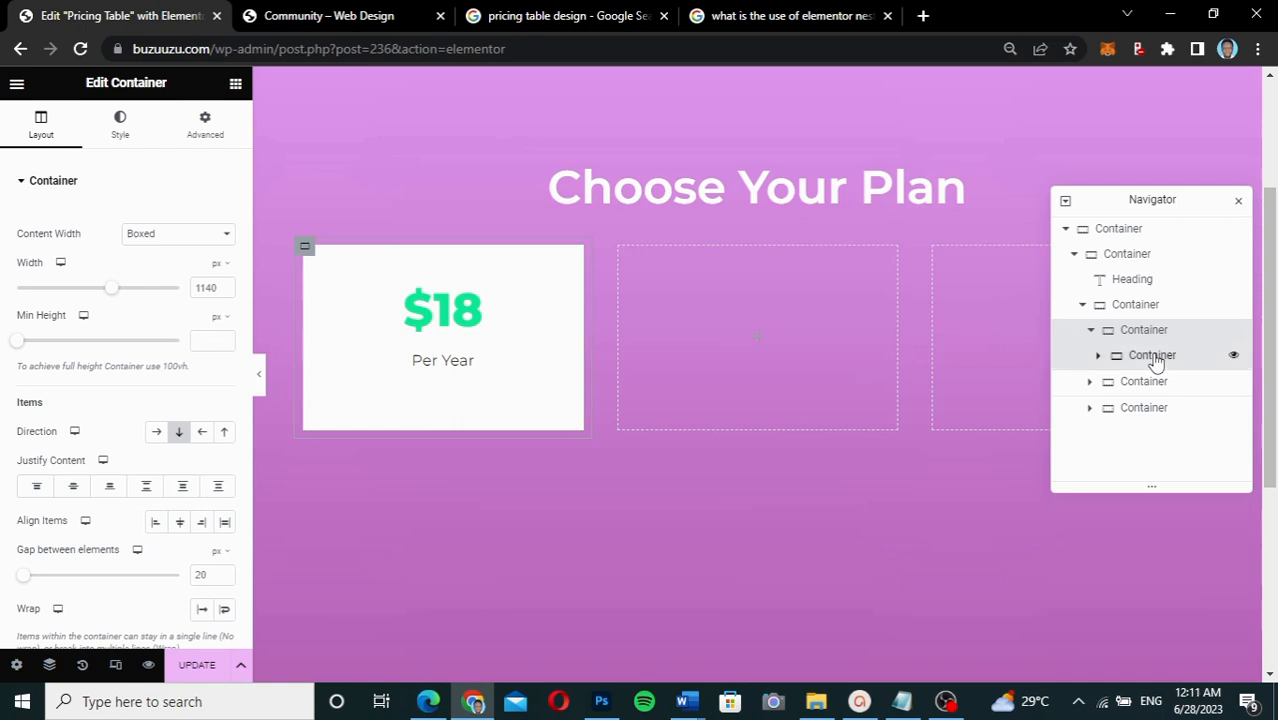
pyautogui.click(1155, 362)
pyautogui.rightClick(1155, 362)
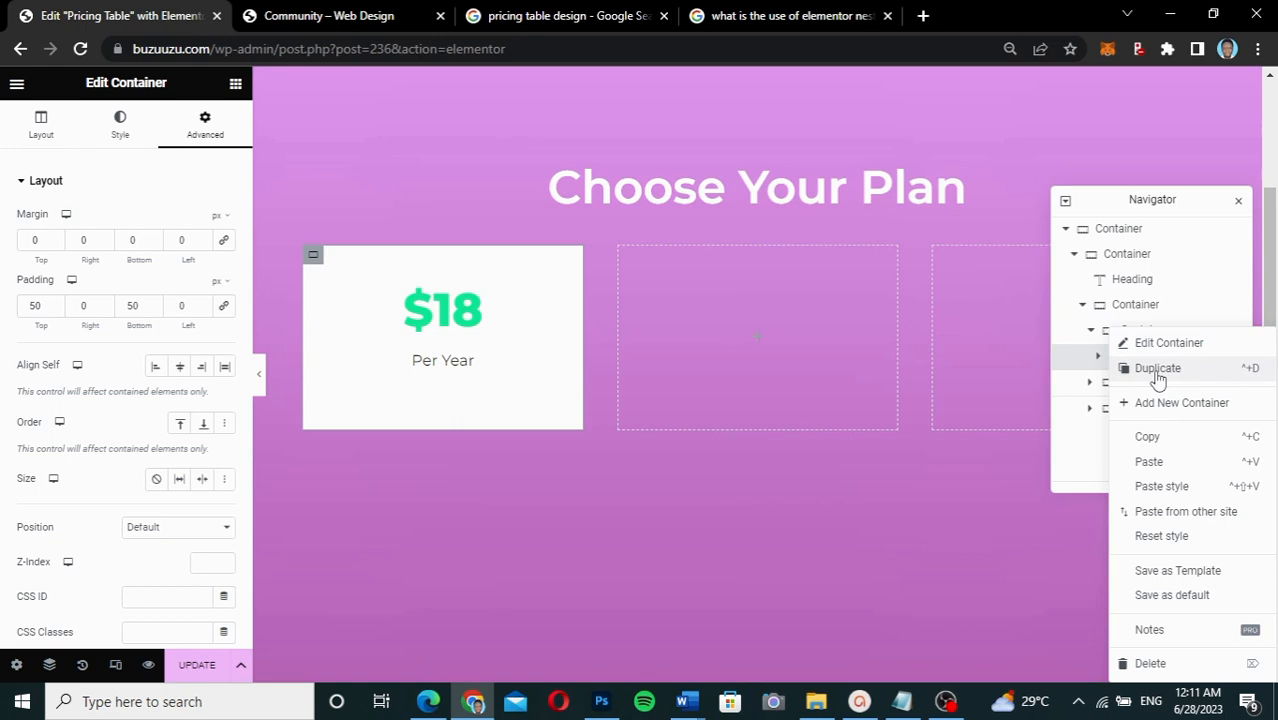
pyautogui.click(1158, 370)
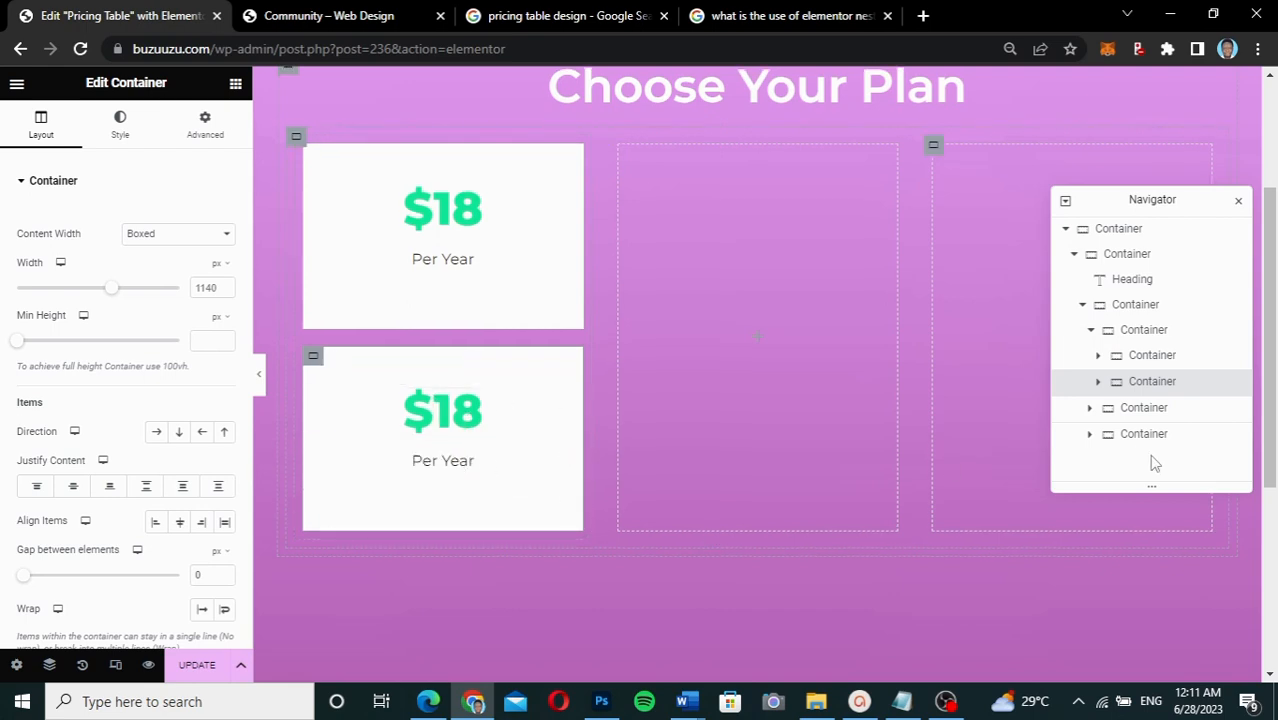
pyautogui.rightClick(1148, 383)
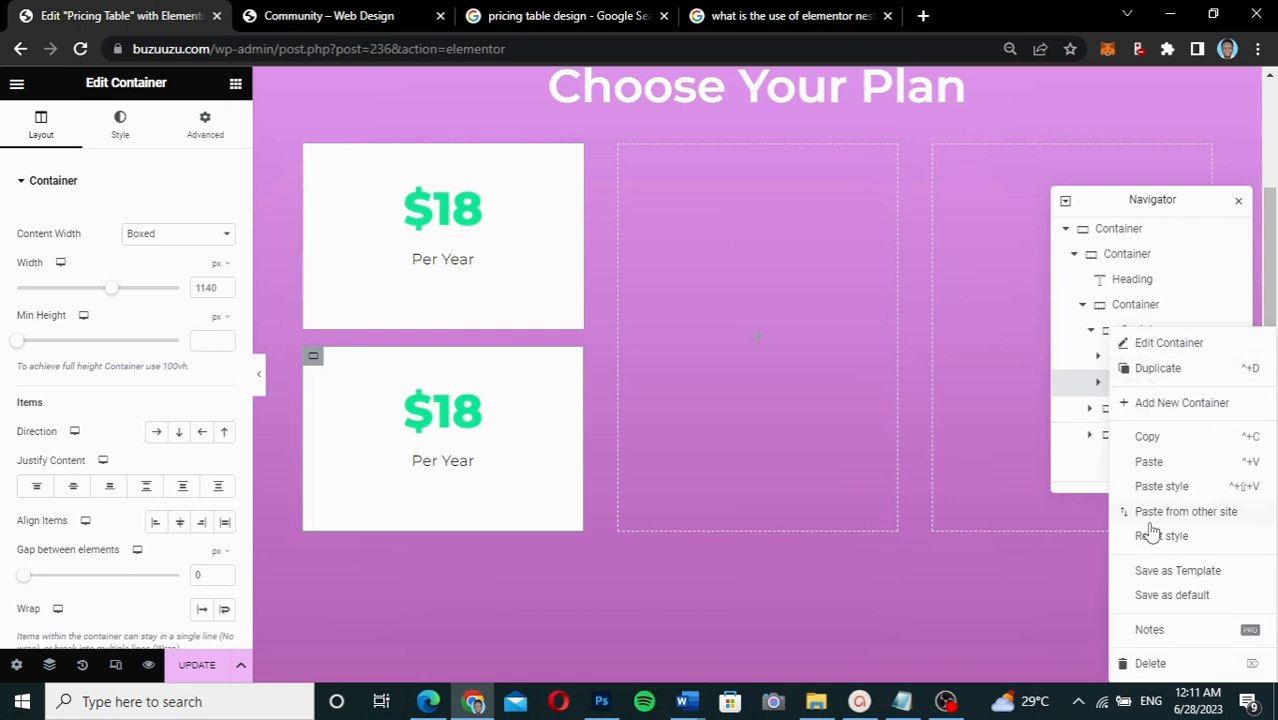
pyautogui.click(1148, 665)
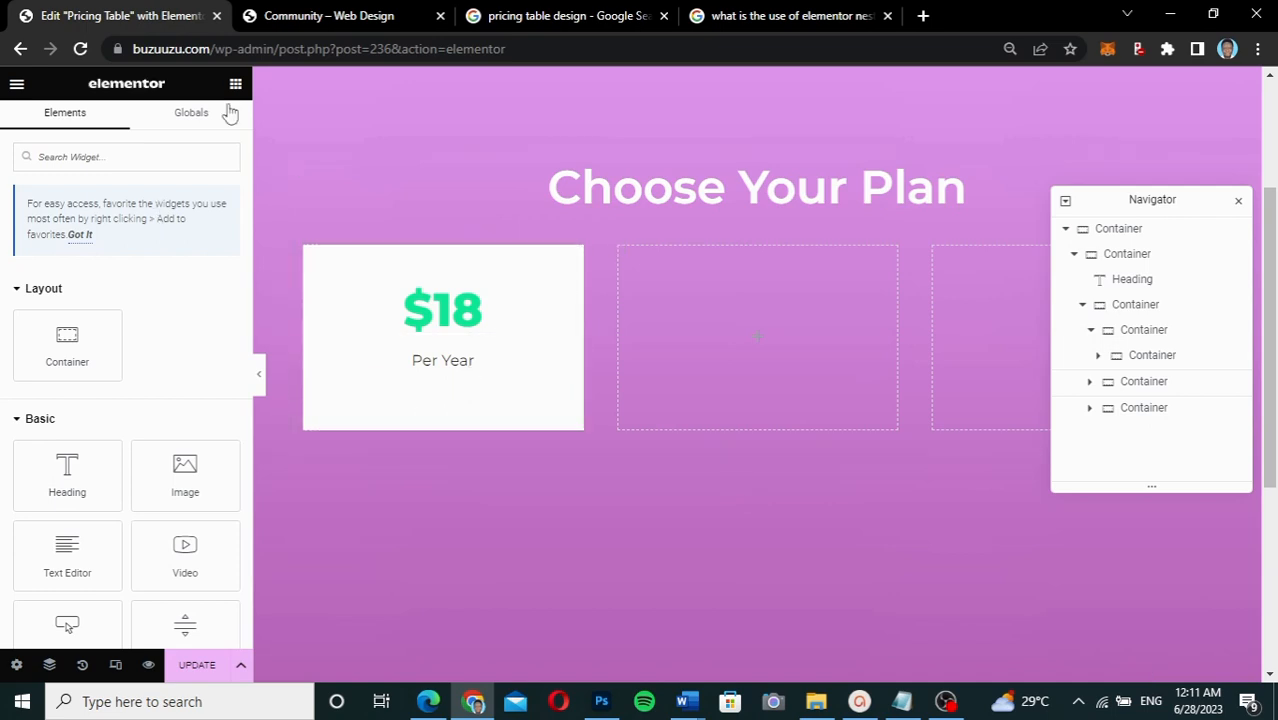
# Add a nested container below the "Per Year" text in the white container, and set the white container's bottom padding to 0 px
pyautogui.moveTo(66, 342); pyautogui.dragTo(445, 381)
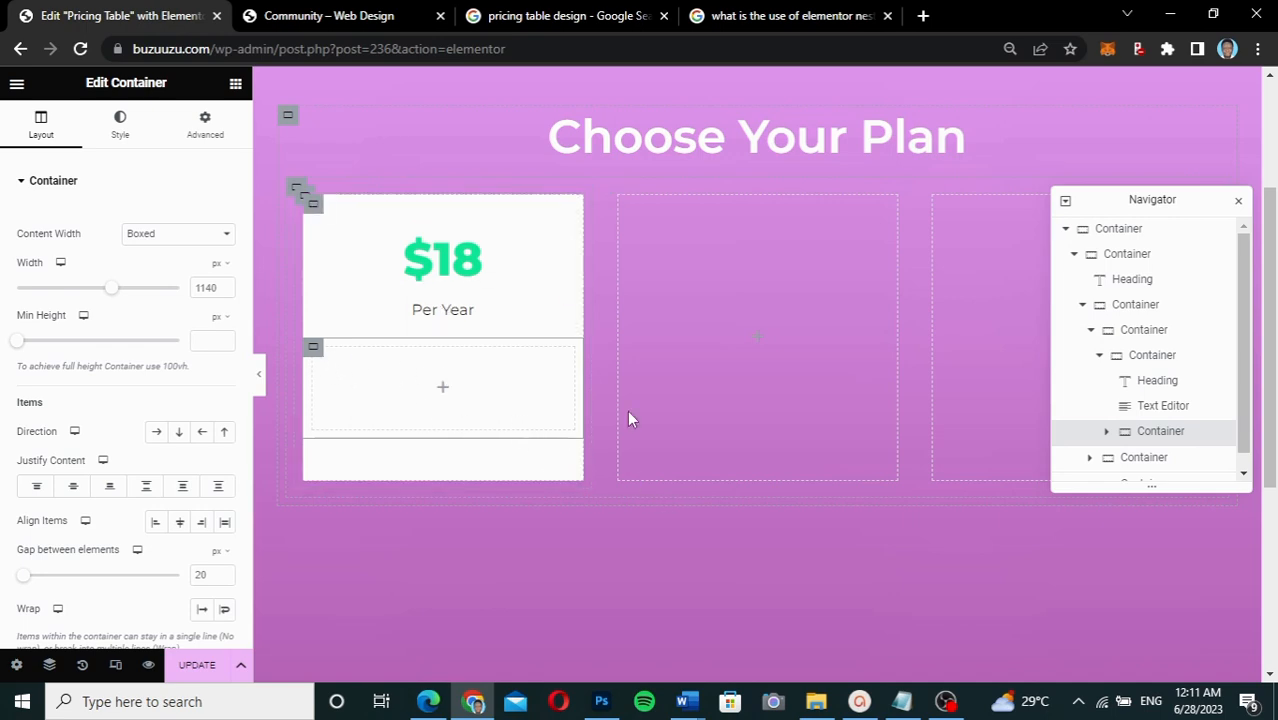
pyautogui.click(1159, 355)
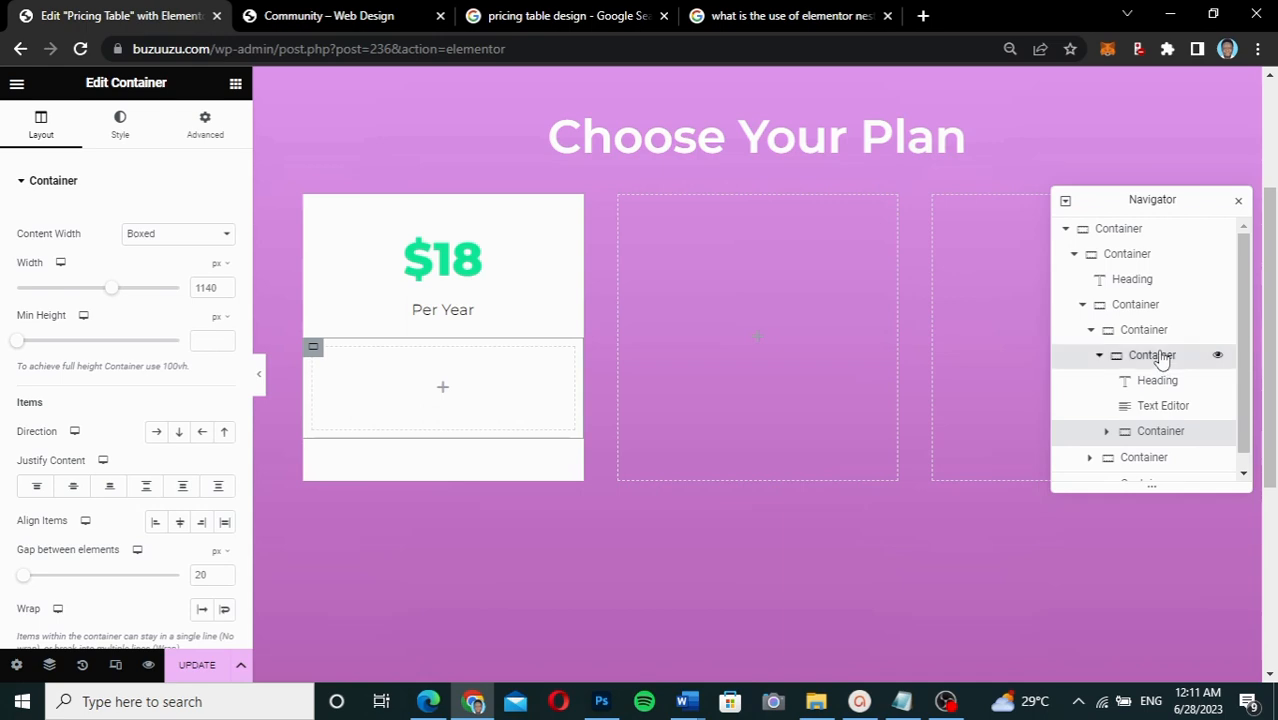
pyautogui.click(1159, 357)
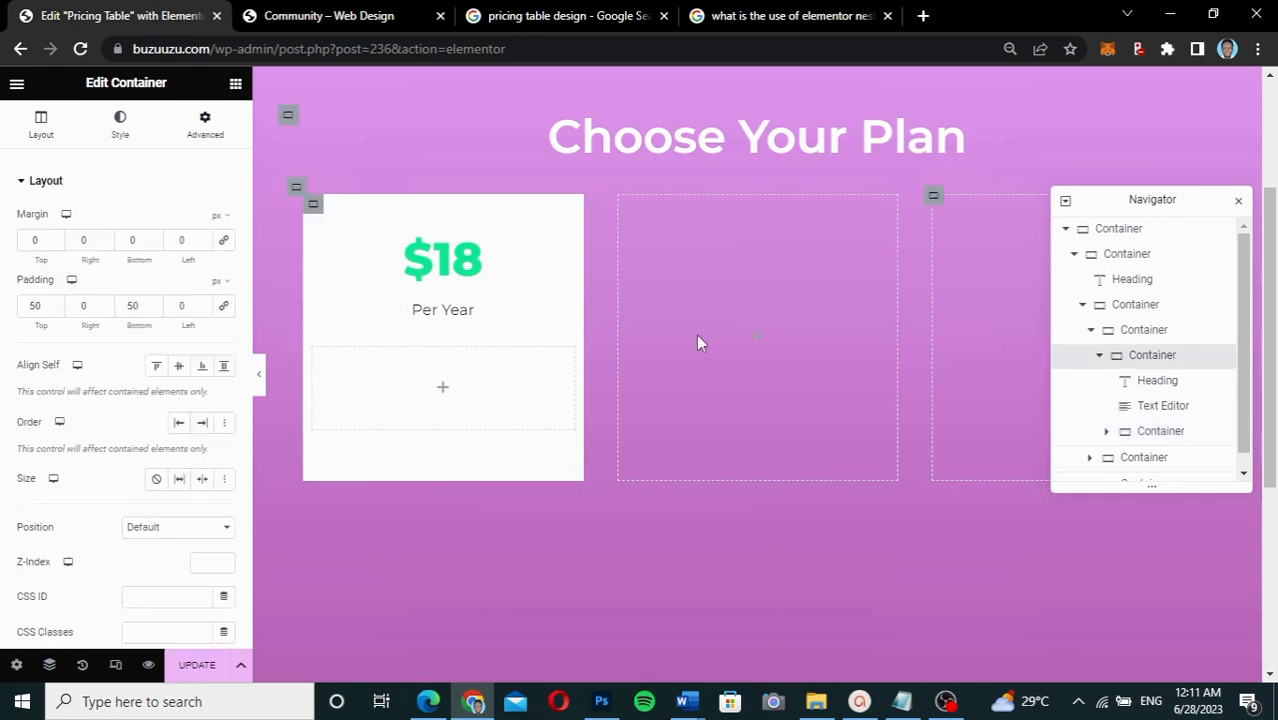
pyautogui.click(205, 125)
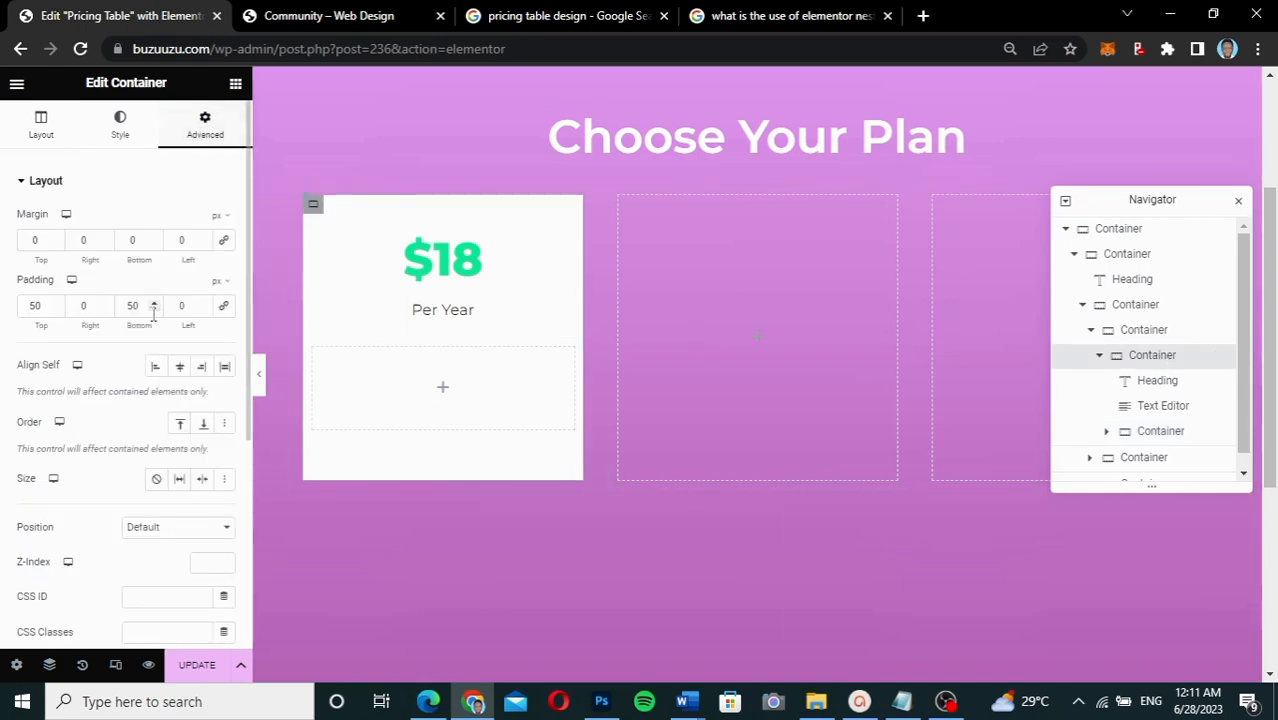
pyautogui.moveTo(139, 305); pyautogui.dragTo(124, 306)
pyautogui.write('0')
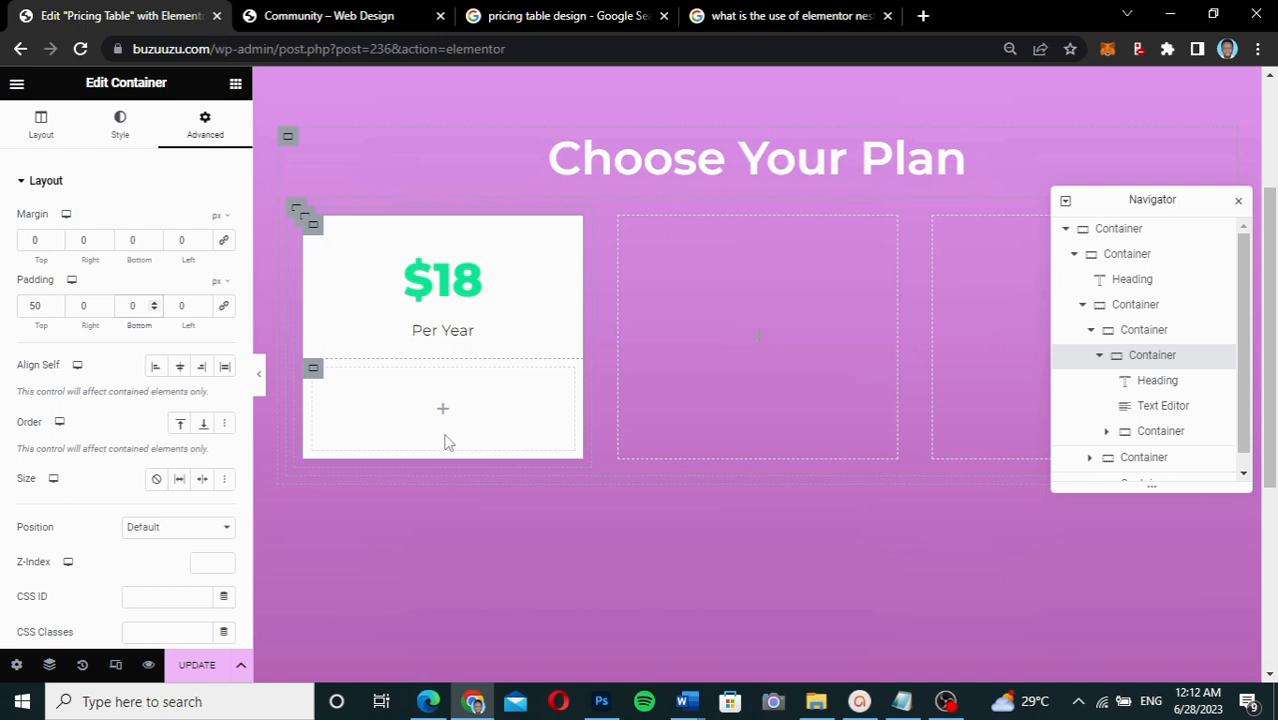
# Give the nested container below "Per Year" a gradient background with second color #12EB99
pyautogui.click(314, 372)
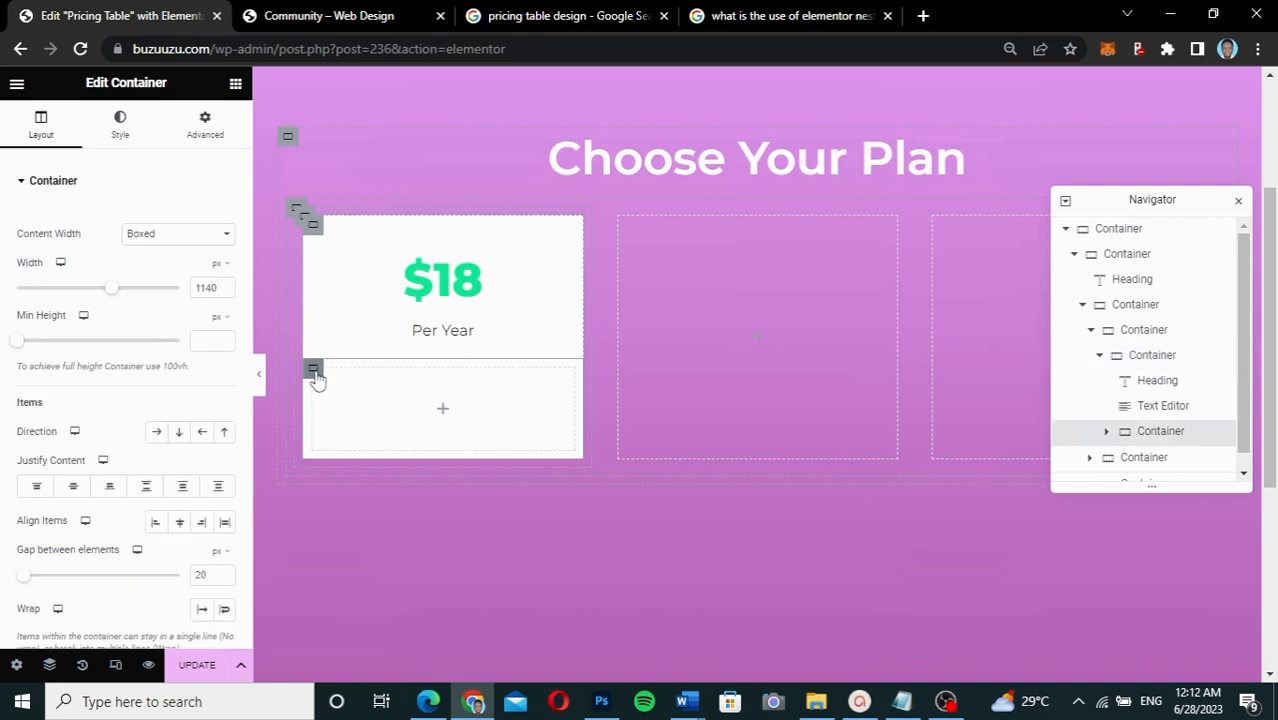
pyautogui.click(120, 140)
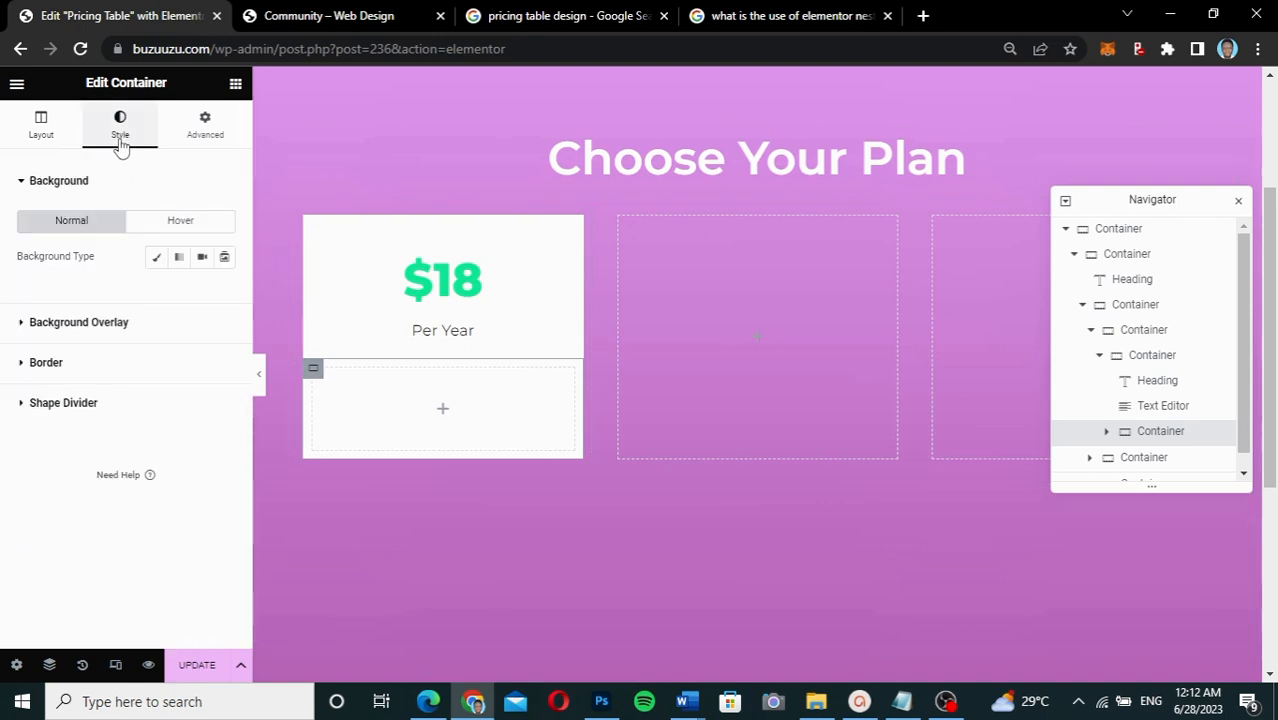
pyautogui.click(180, 258)
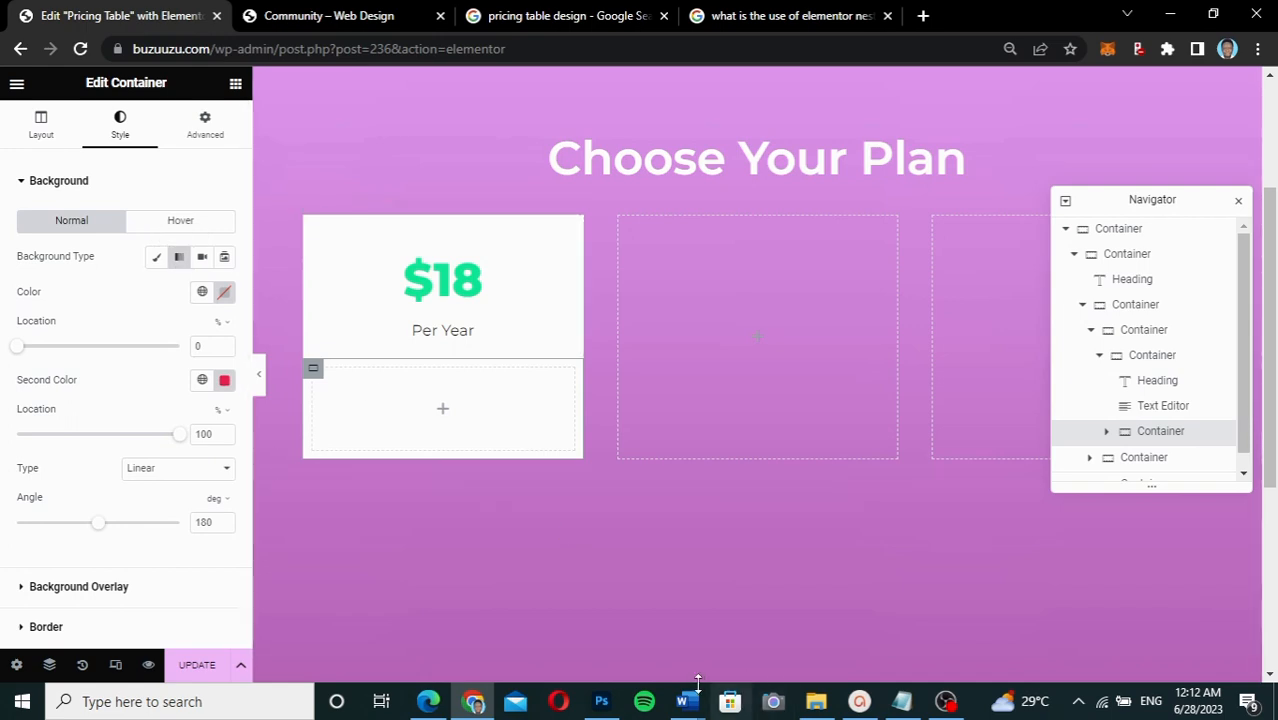
pyautogui.click(225, 381)
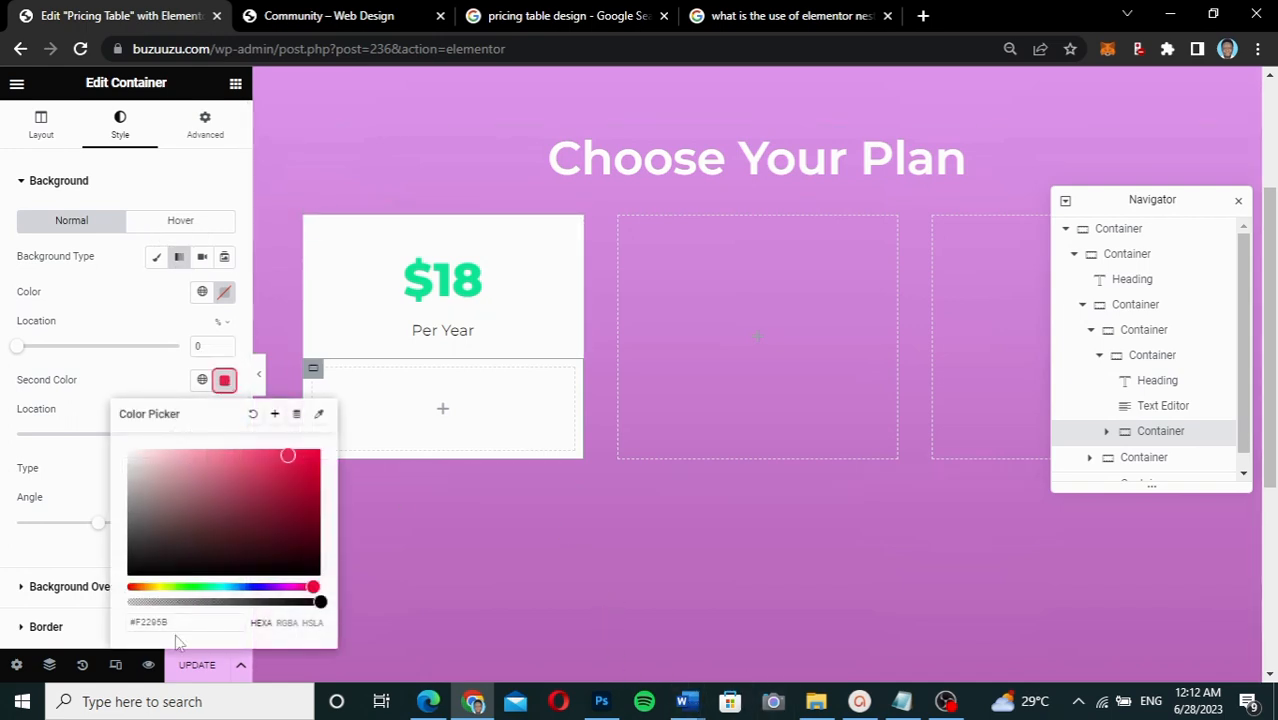
pyautogui.moveTo(179, 622); pyautogui.dragTo(105, 609)
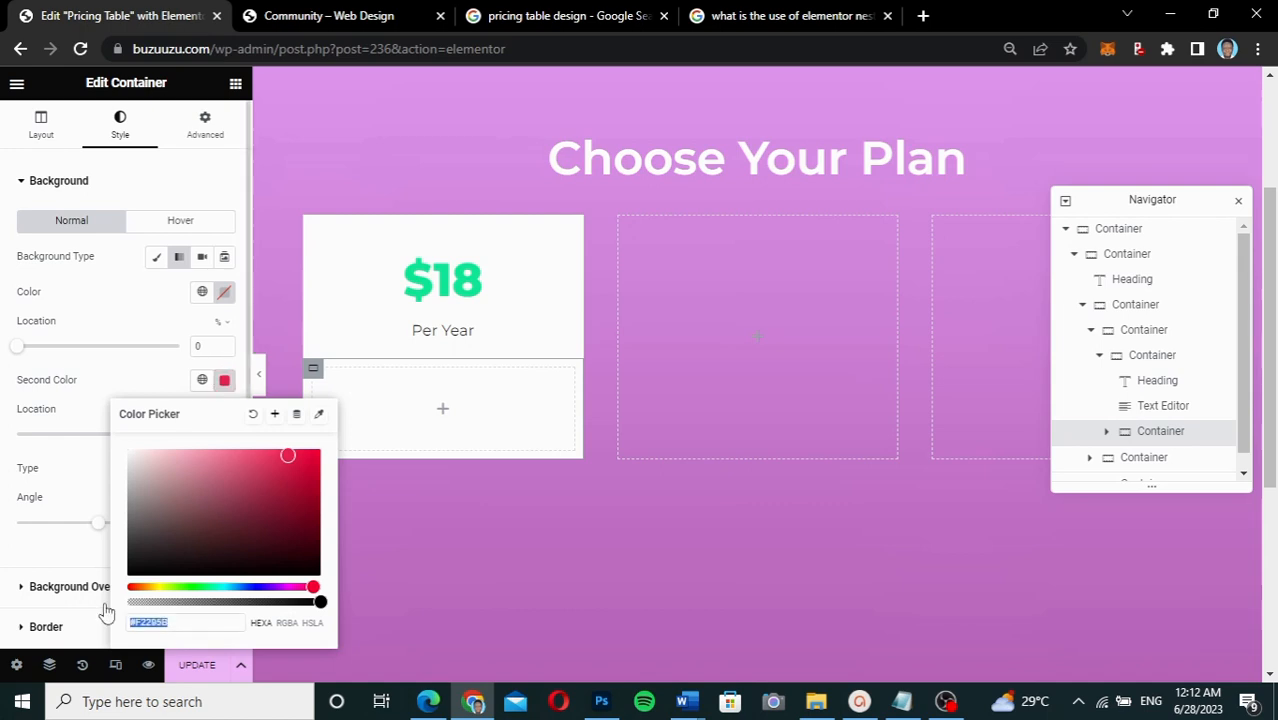
pyautogui.write('#12EB99')
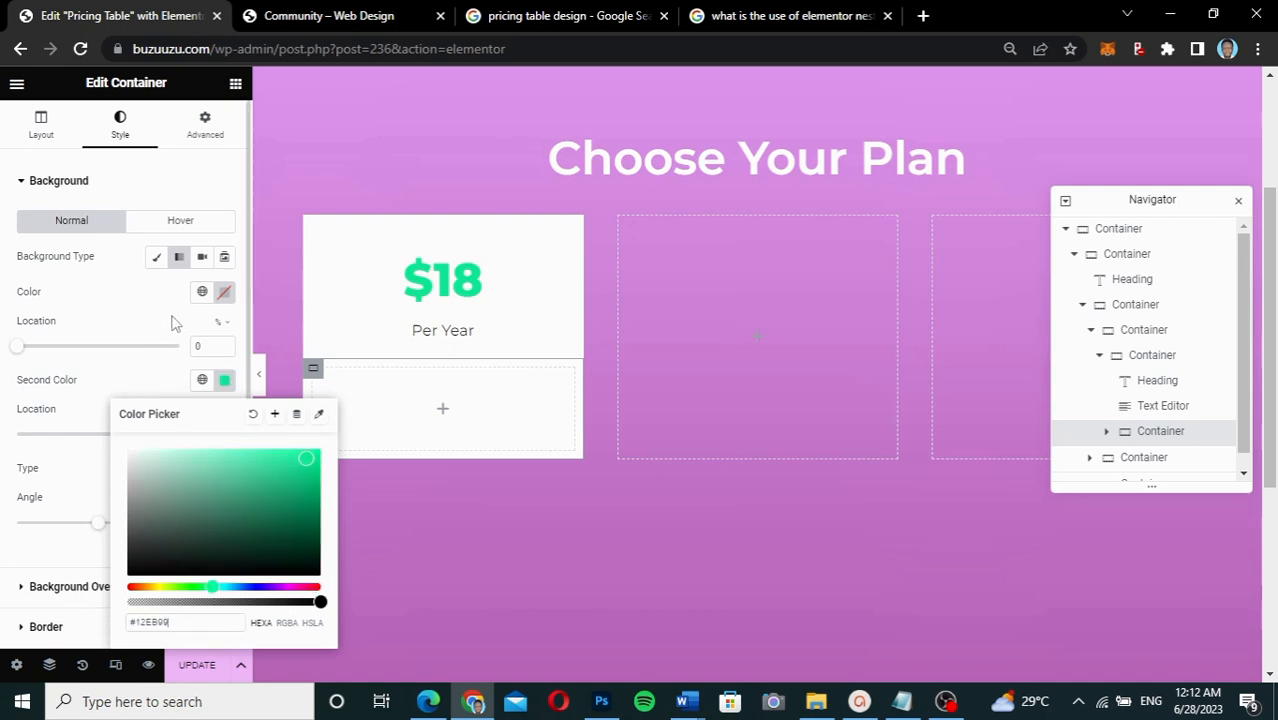
pyautogui.click(632, 592)
# Copy the first $18 color code, #BEFF97, from the Notepad notes and apply it as the first color of the nested container's gradient
pyautogui.click(902, 701)
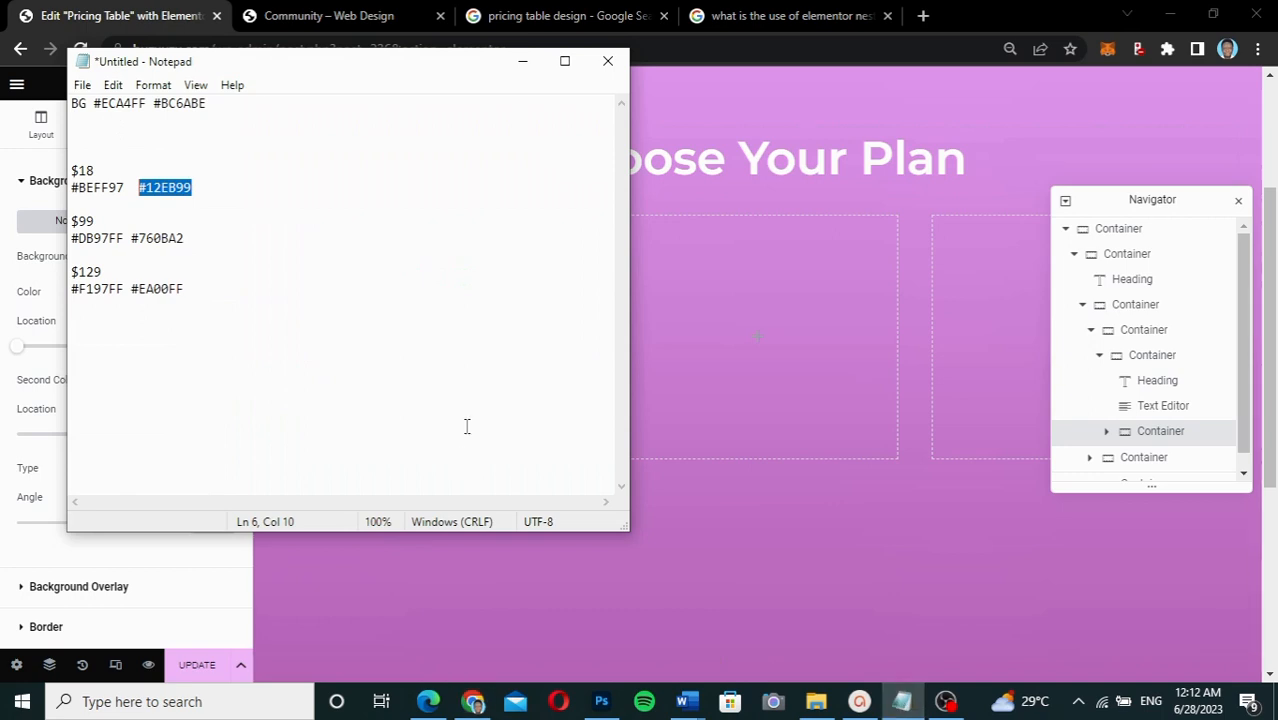
pyautogui.moveTo(125, 187); pyautogui.dragTo(72, 187)
pyautogui.hotkey('ctrl', 'c')
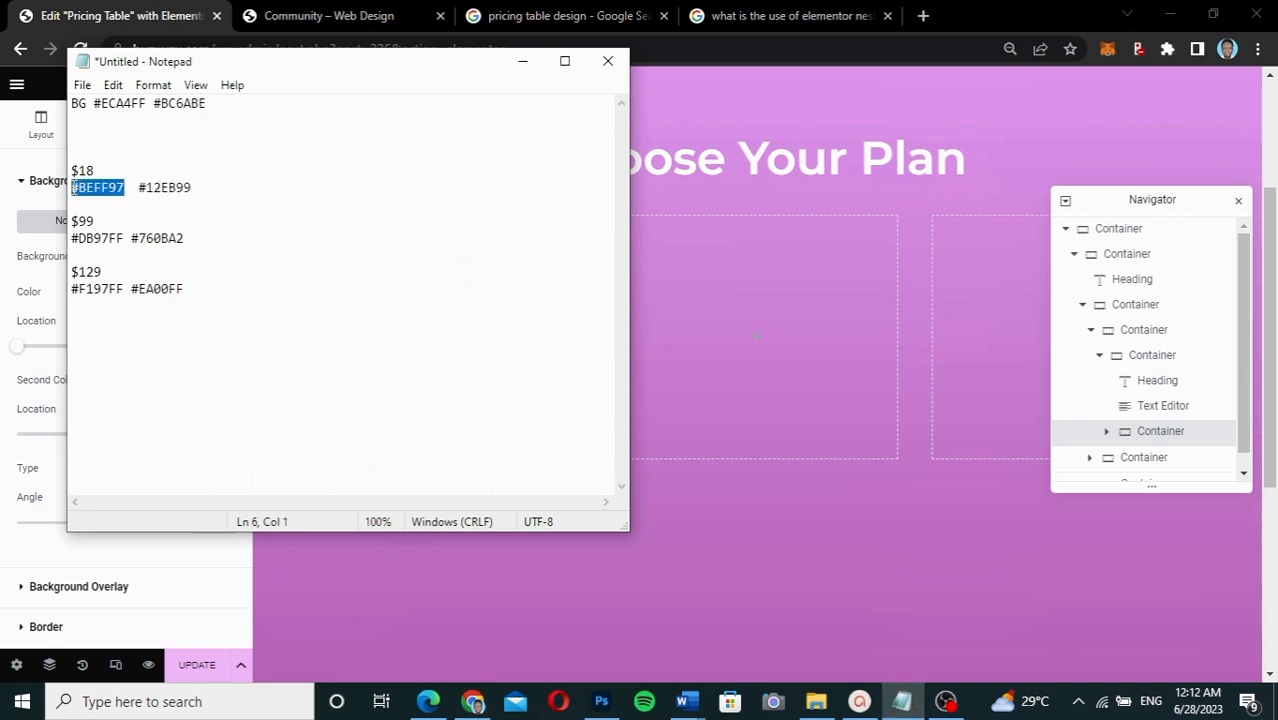
pyautogui.hotkey('alt', 'Tab')
pyautogui.click(224, 291)
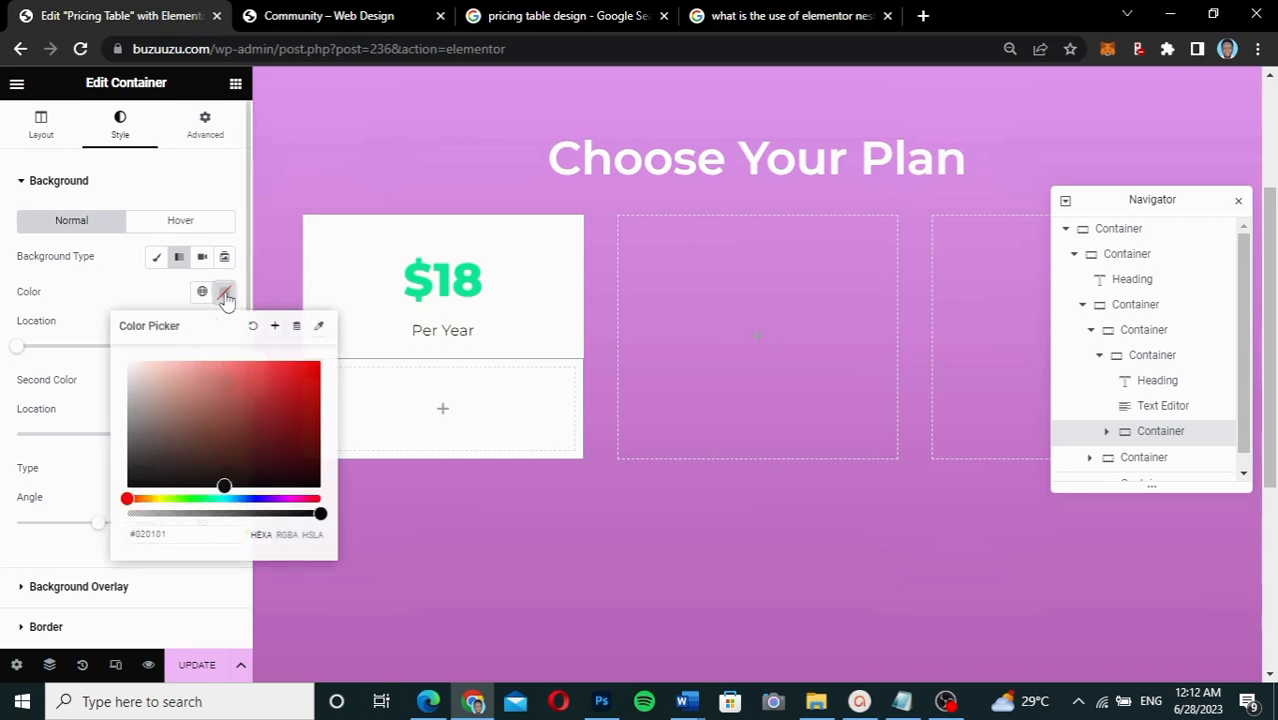
pyautogui.moveTo(178, 534); pyautogui.dragTo(118, 534)
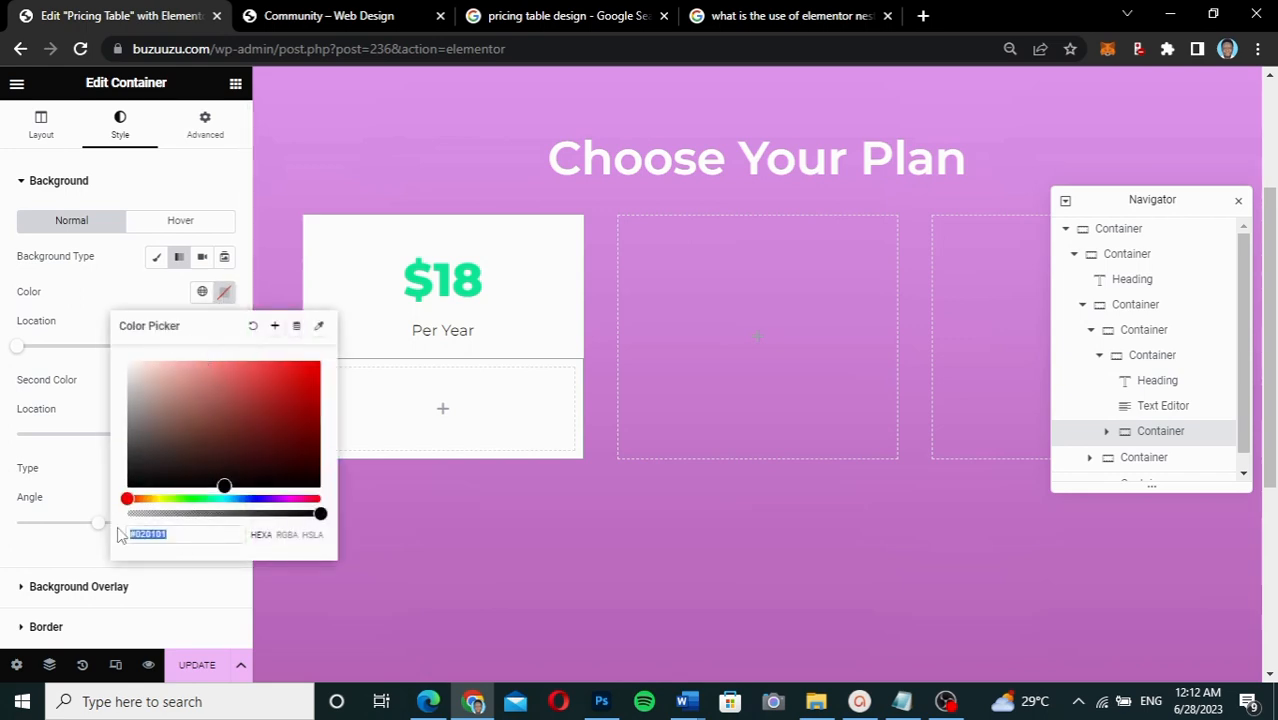
pyautogui.hotkey('ctrl', 'v')
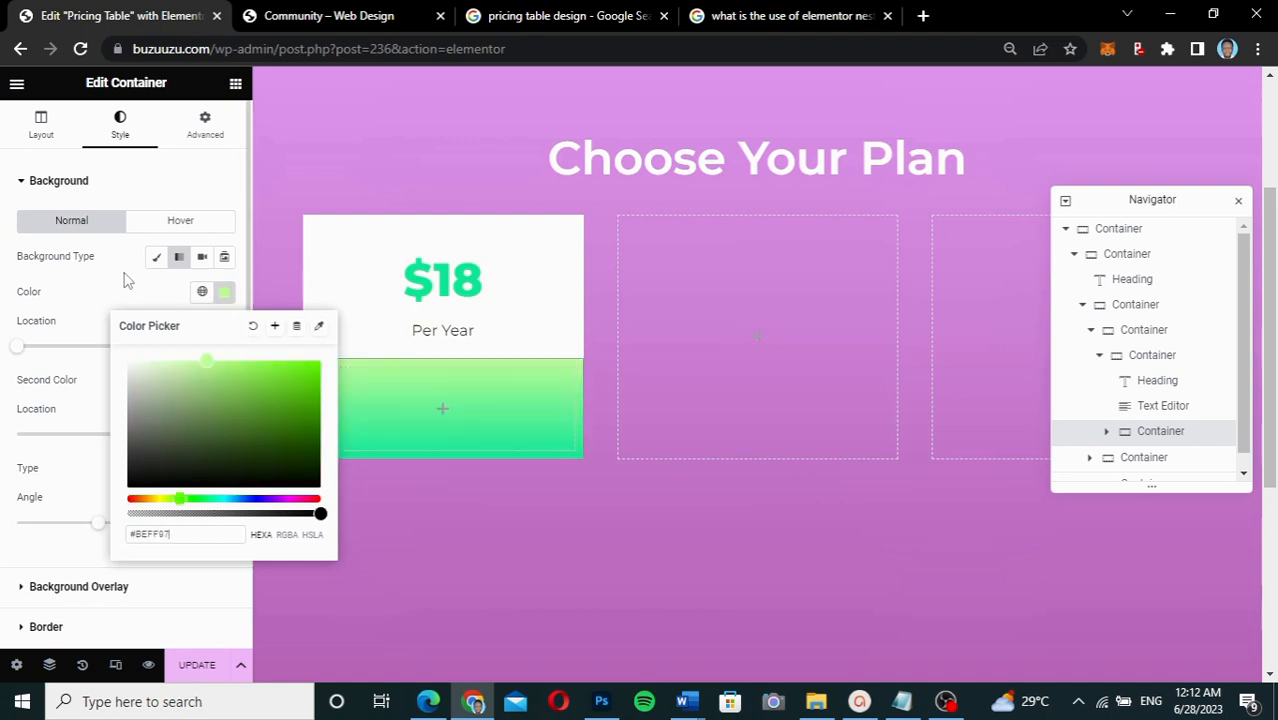
pyautogui.click(137, 298)
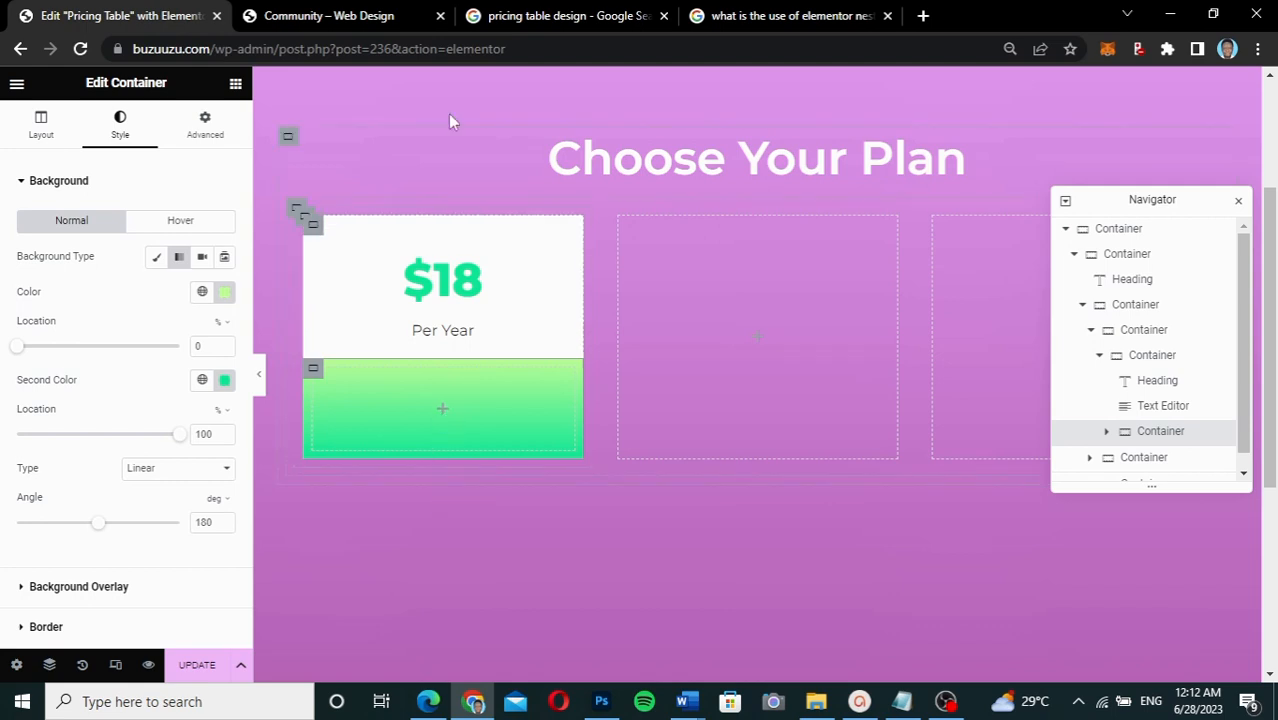
# Check the plan cards on the finished reference page, and add a center-aligned "Basic" heading inside the green gradient container
pyautogui.click(349, 17)
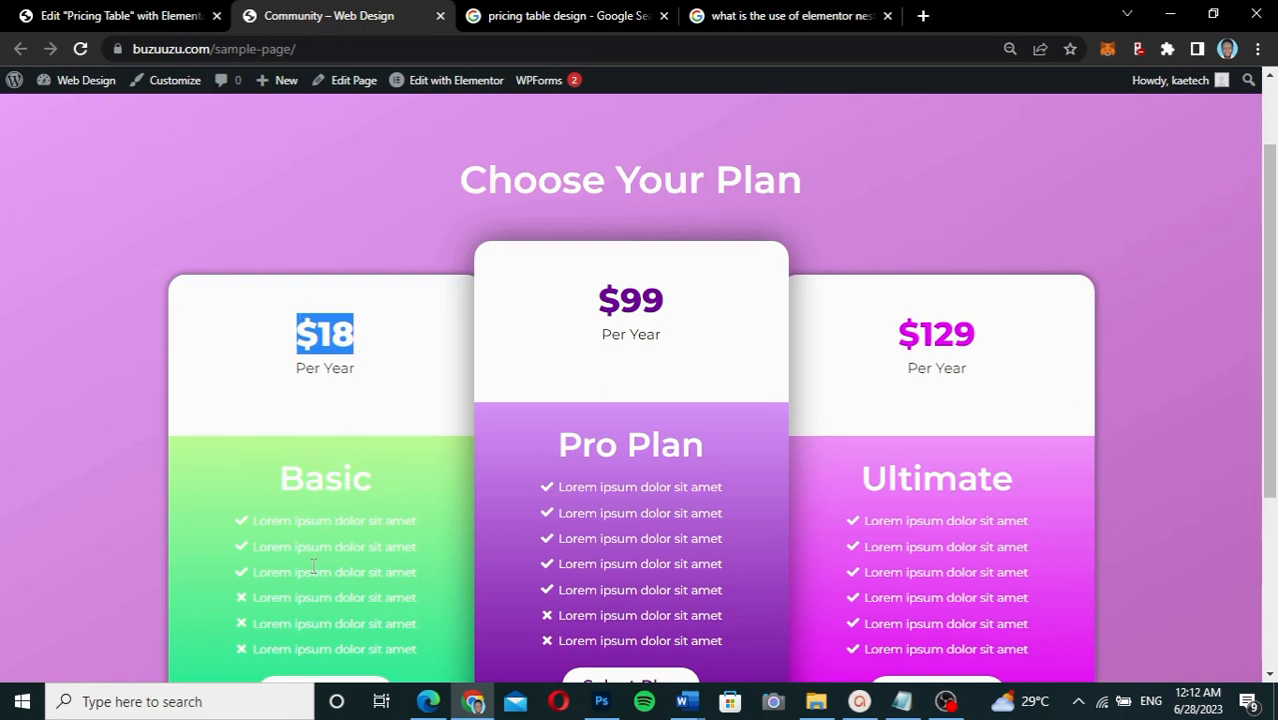
pyautogui.scroll(-2, 314, 614)
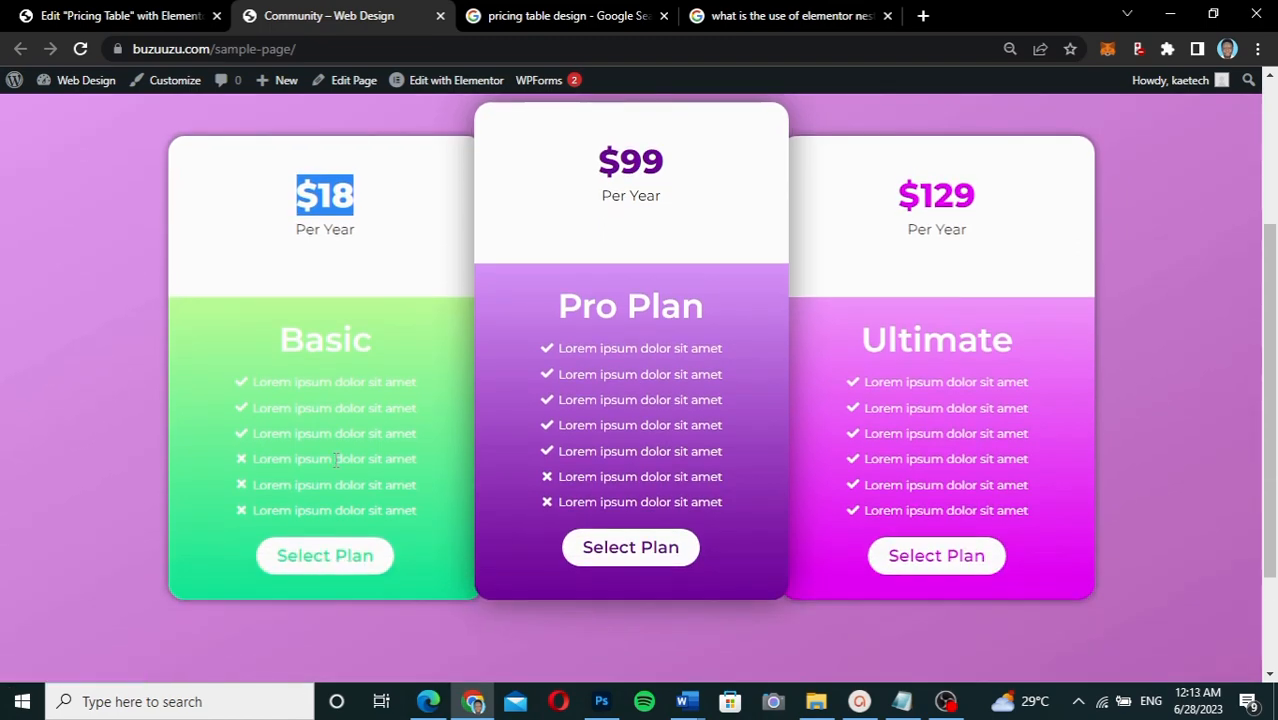
pyautogui.click(133, 15)
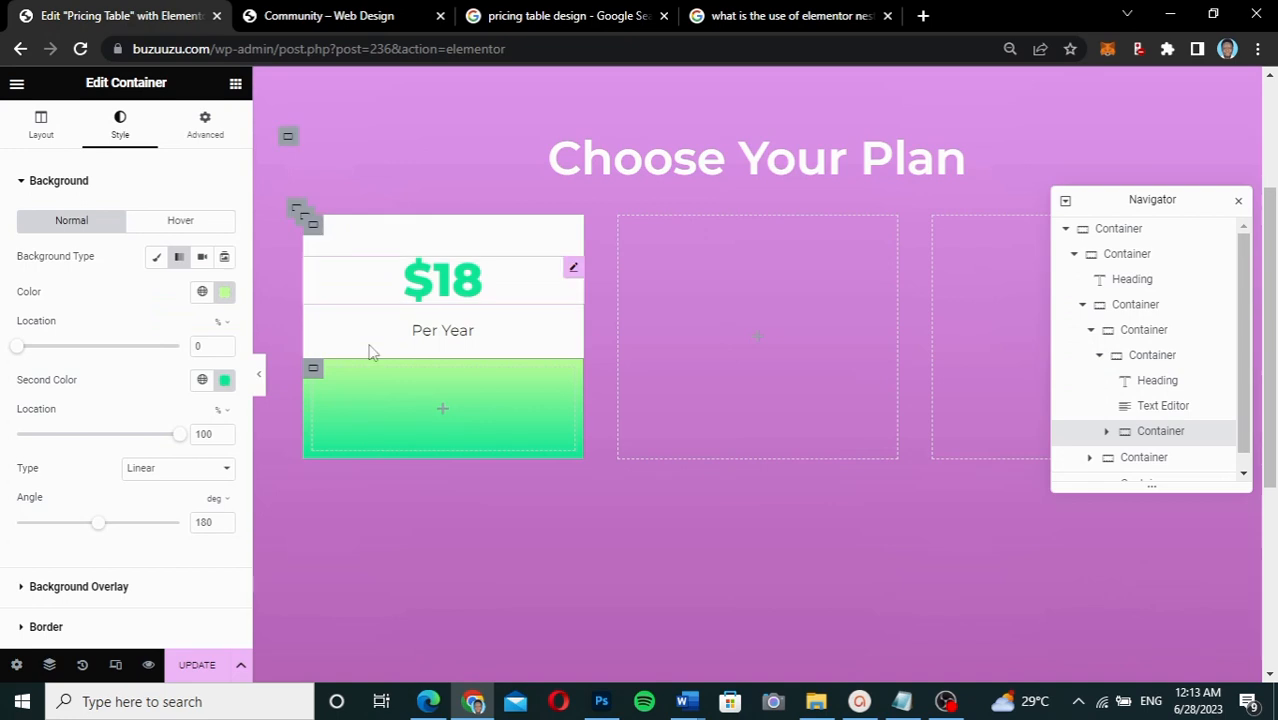
pyautogui.click(236, 87)
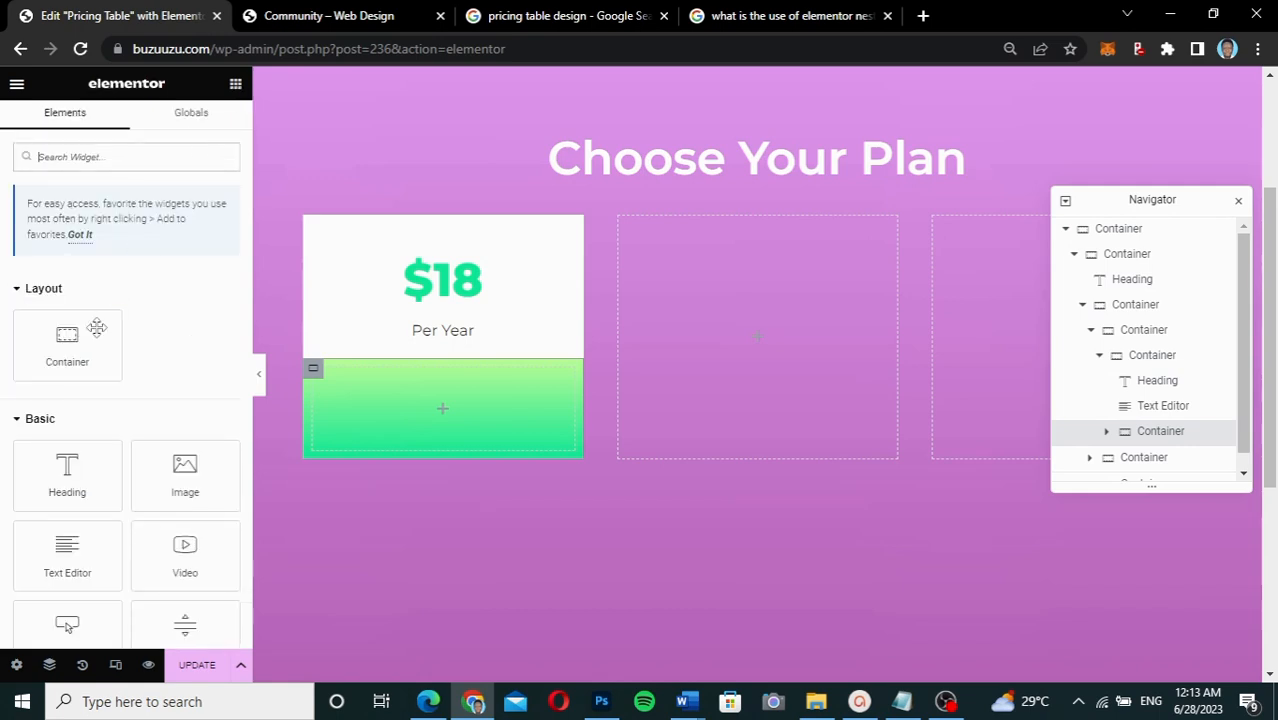
pyautogui.moveTo(60, 485); pyautogui.dragTo(441, 412)
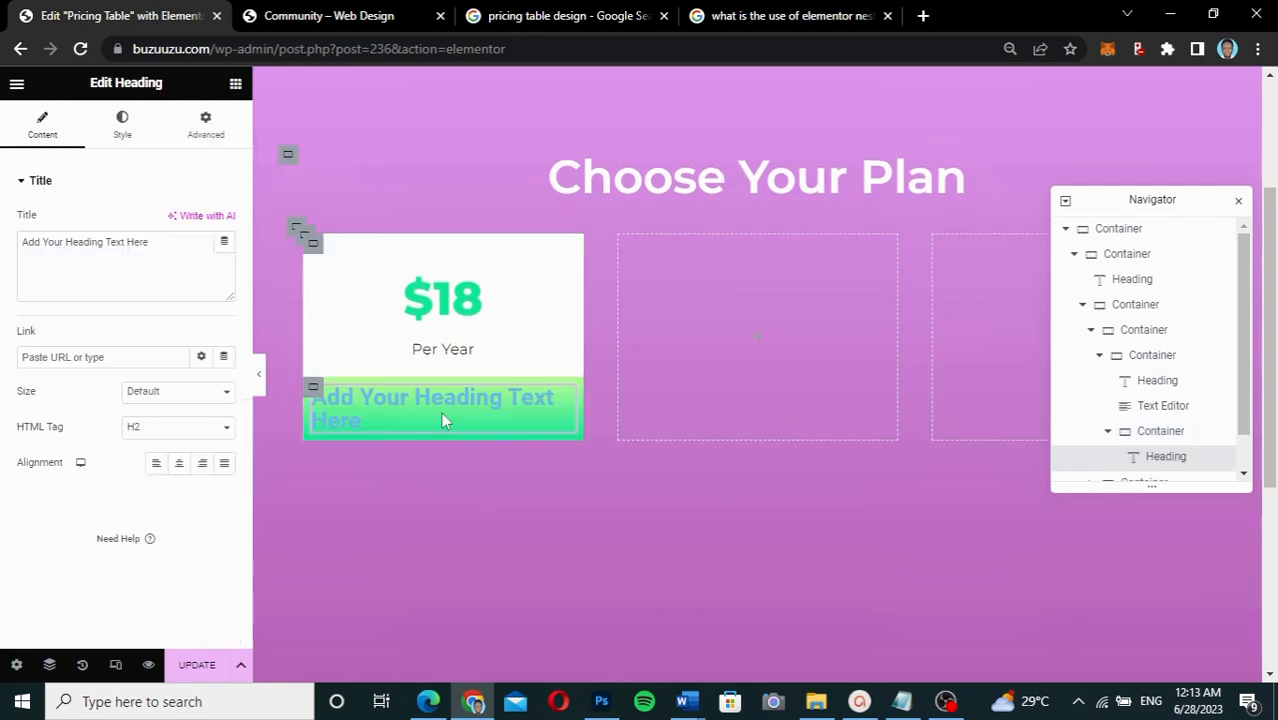
pyautogui.write('Basic')
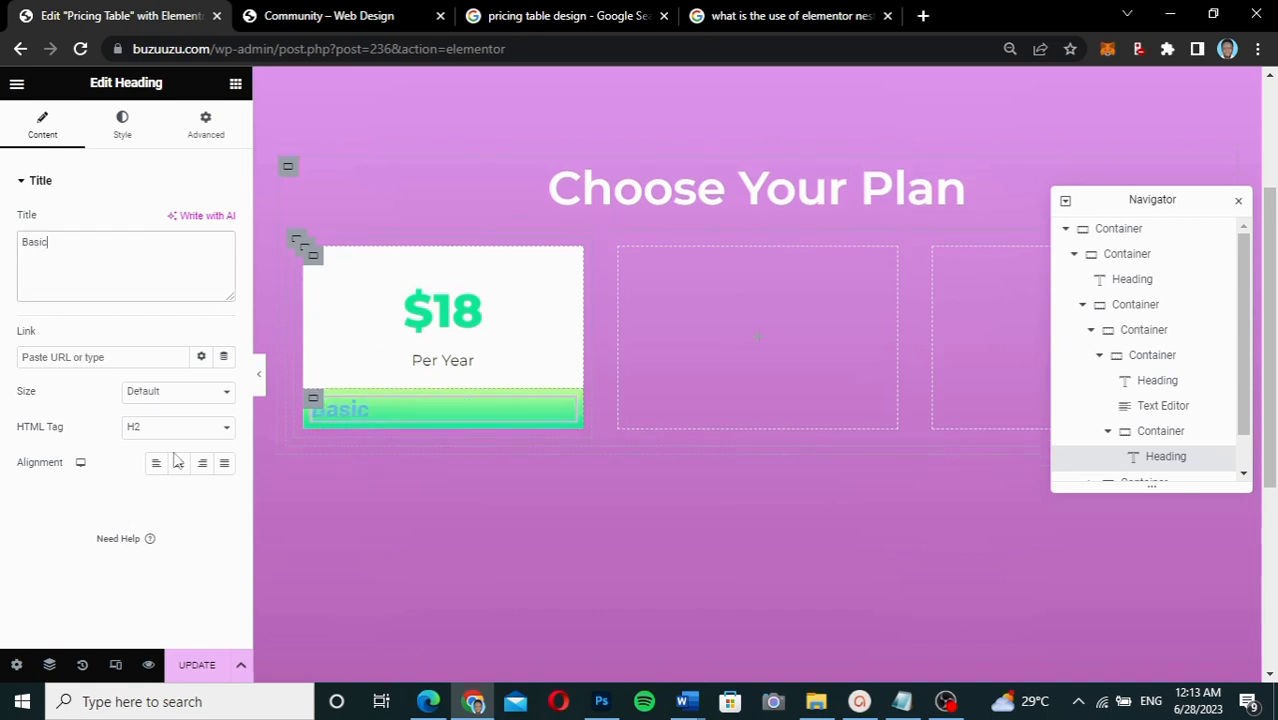
pyautogui.click(176, 463)
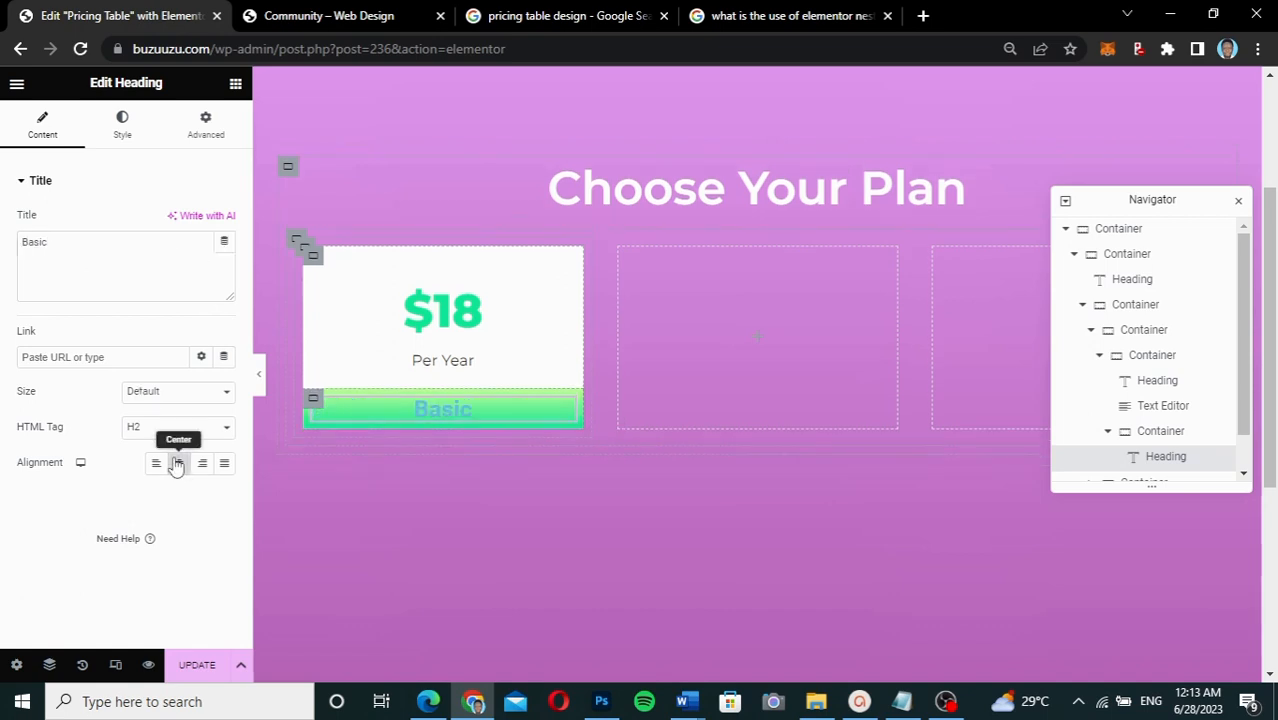
pyautogui.click(207, 124)
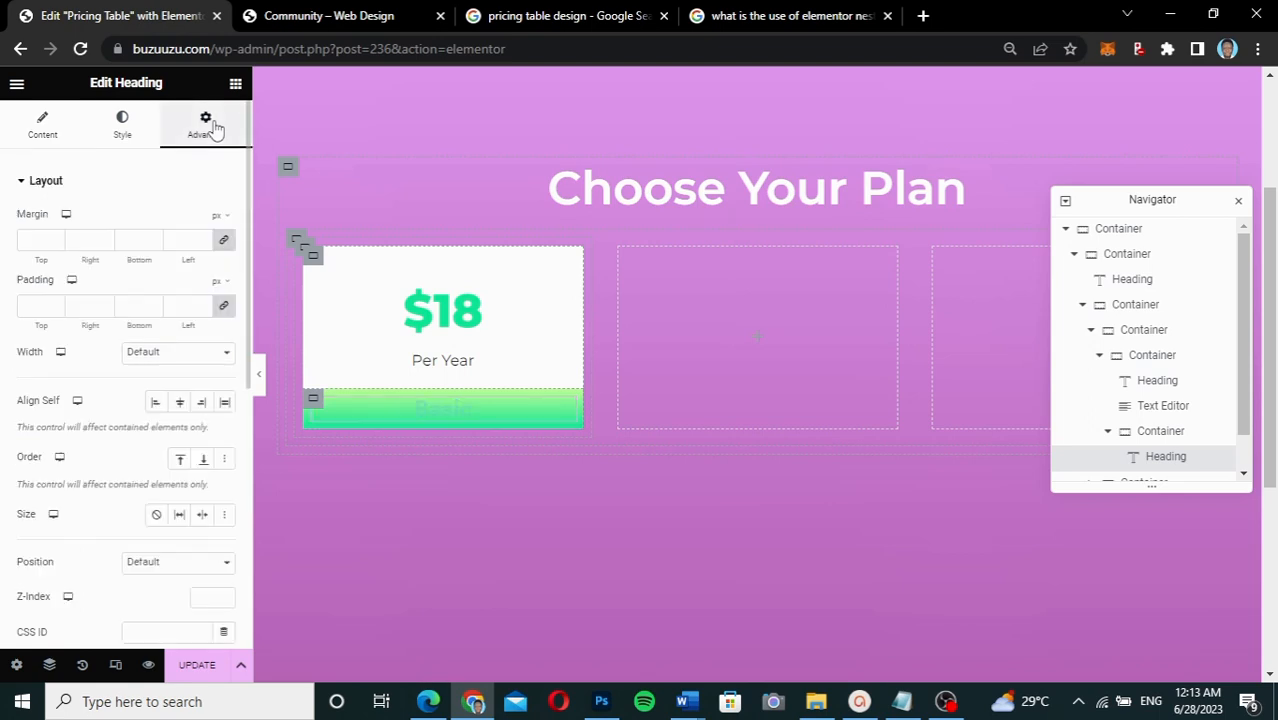
pyautogui.click(222, 307)
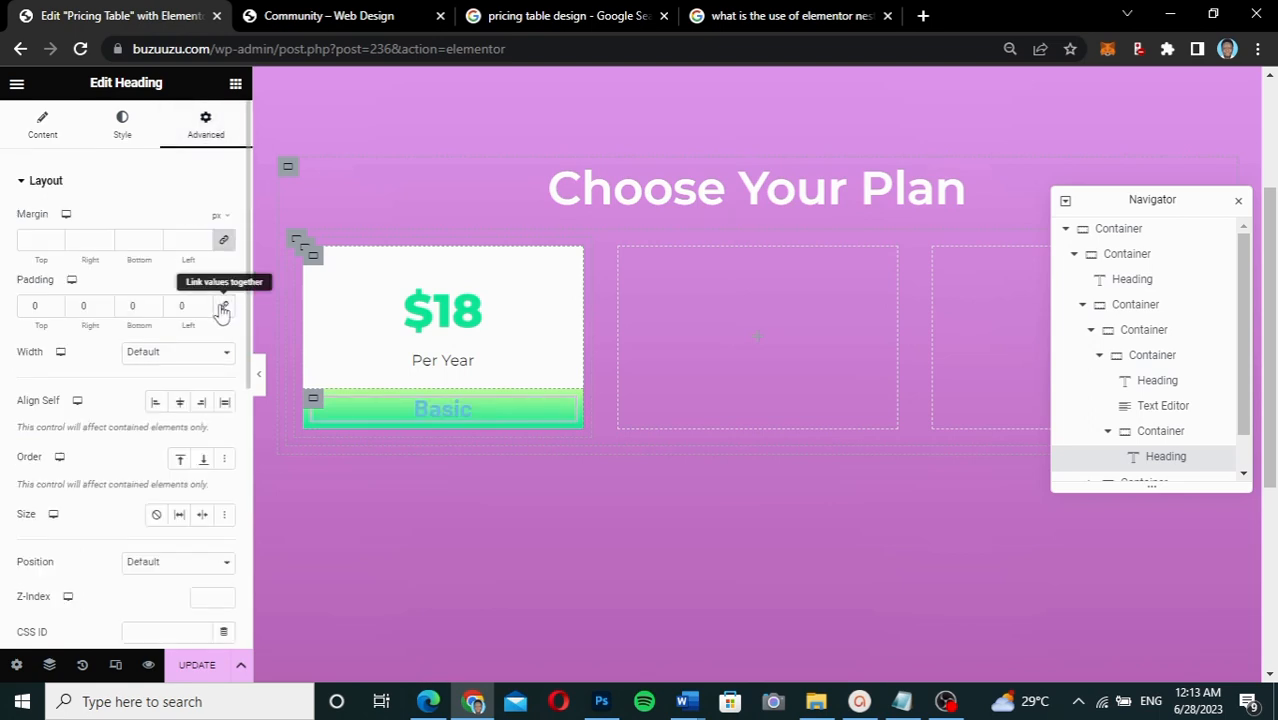
pyautogui.click(29, 304)
pyautogui.write('30')
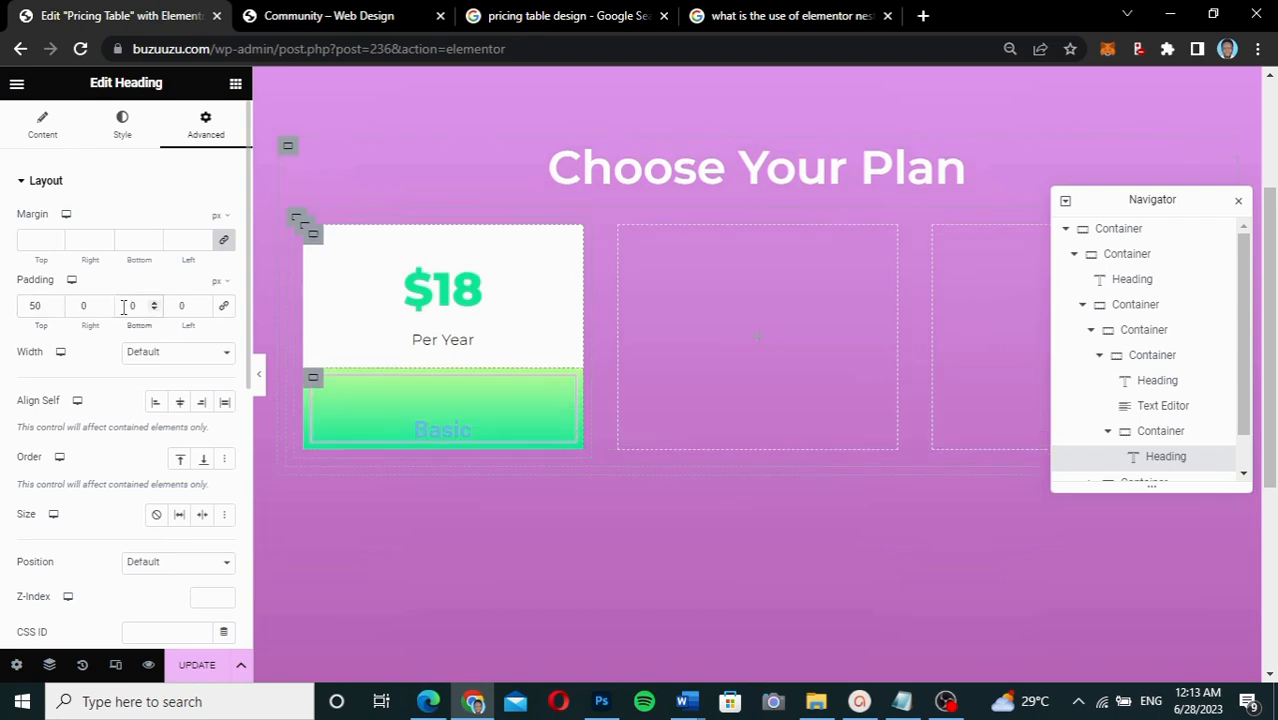
pyautogui.moveTo(43, 305); pyautogui.dragTo(15, 311)
pyautogui.write('0')
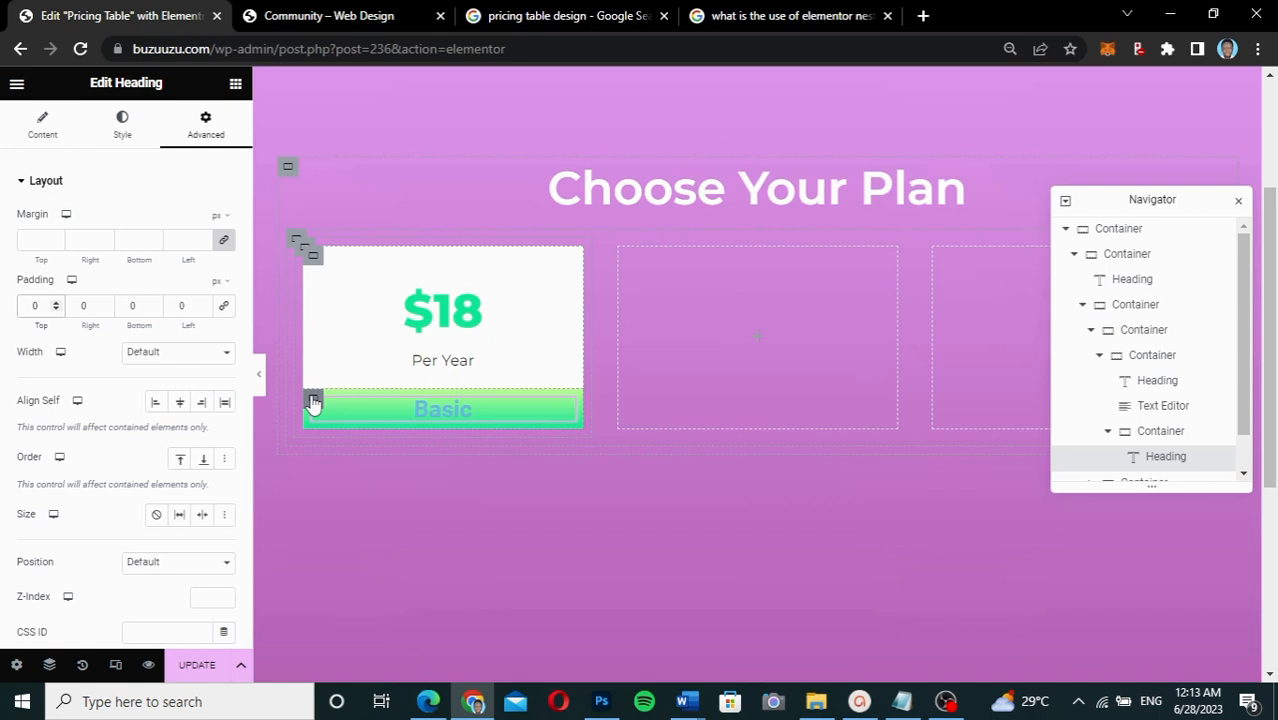
# Set the green gradient container's top and bottom padding to 50 px each, with the side paddings unlinked at 0
pyautogui.click(313, 402)
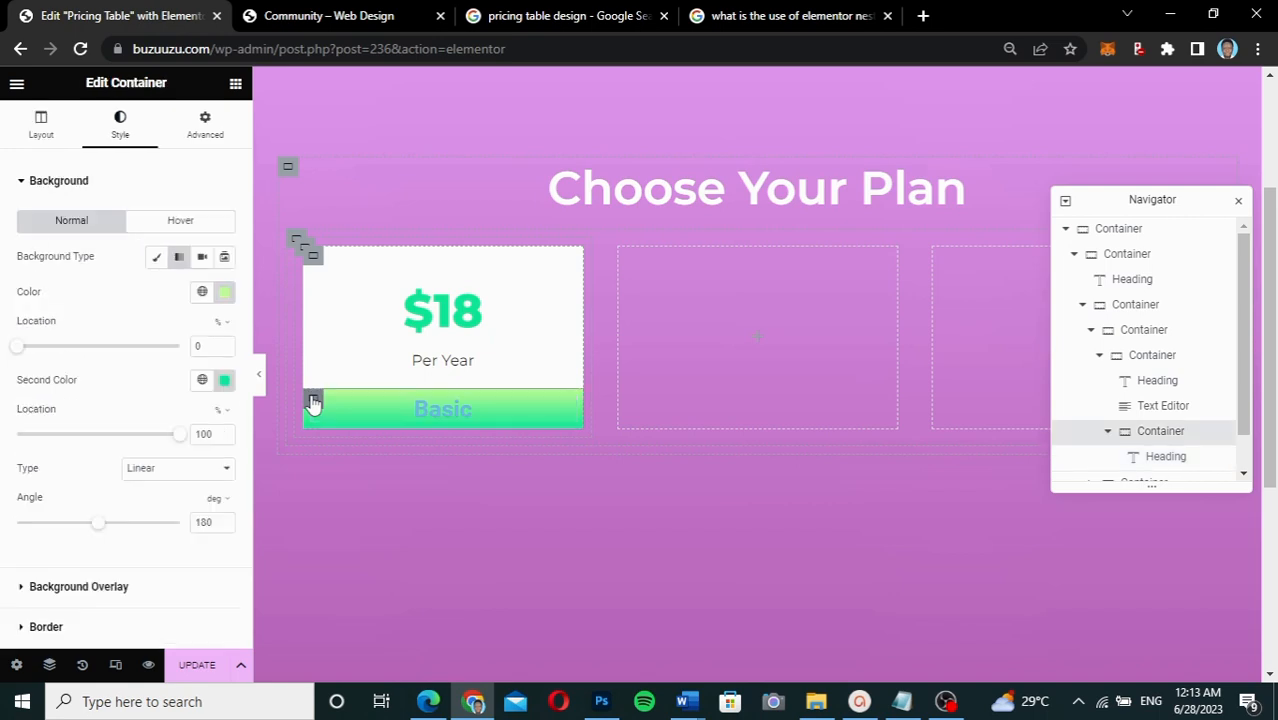
pyautogui.click(206, 140)
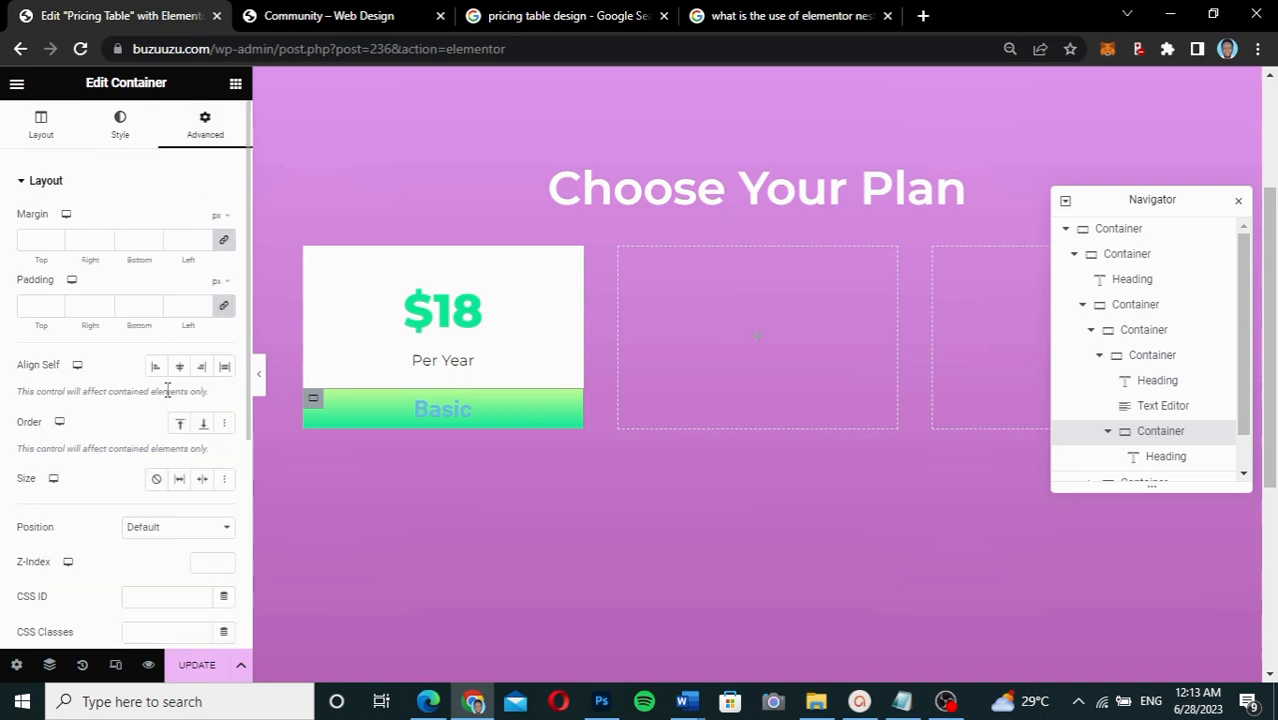
pyautogui.click(223, 307)
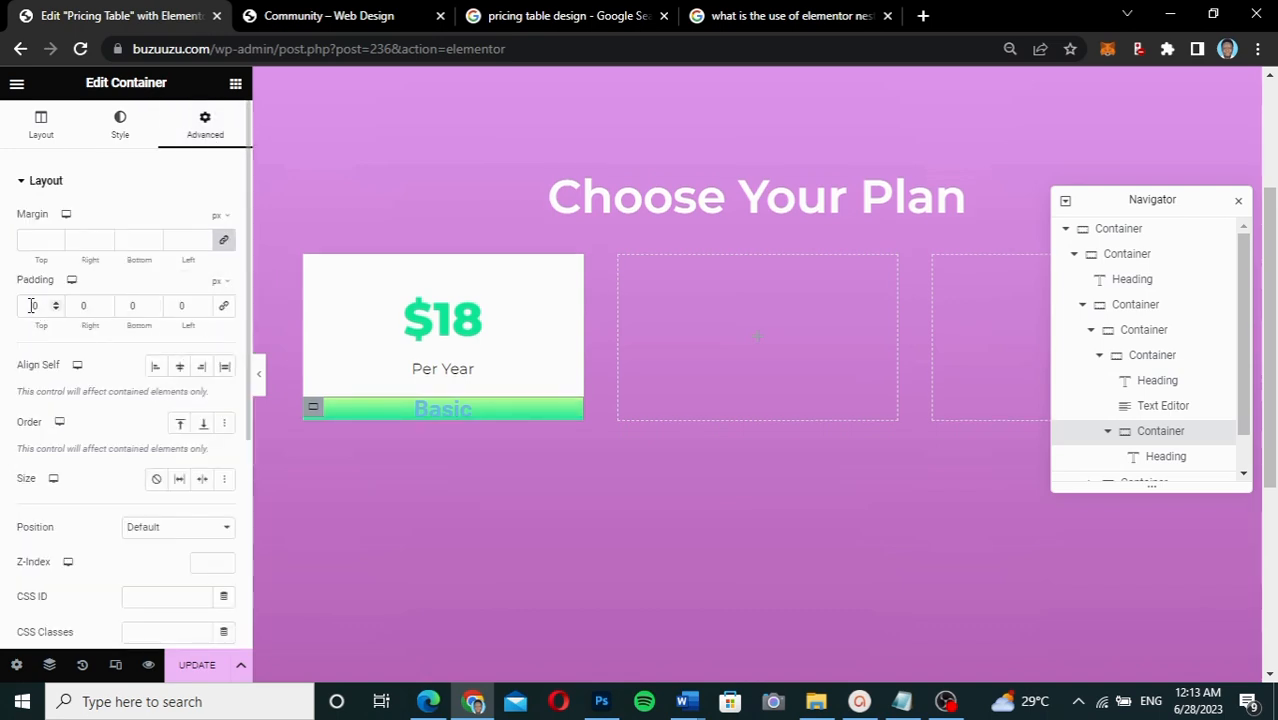
pyautogui.click(31, 306)
pyautogui.write('50')
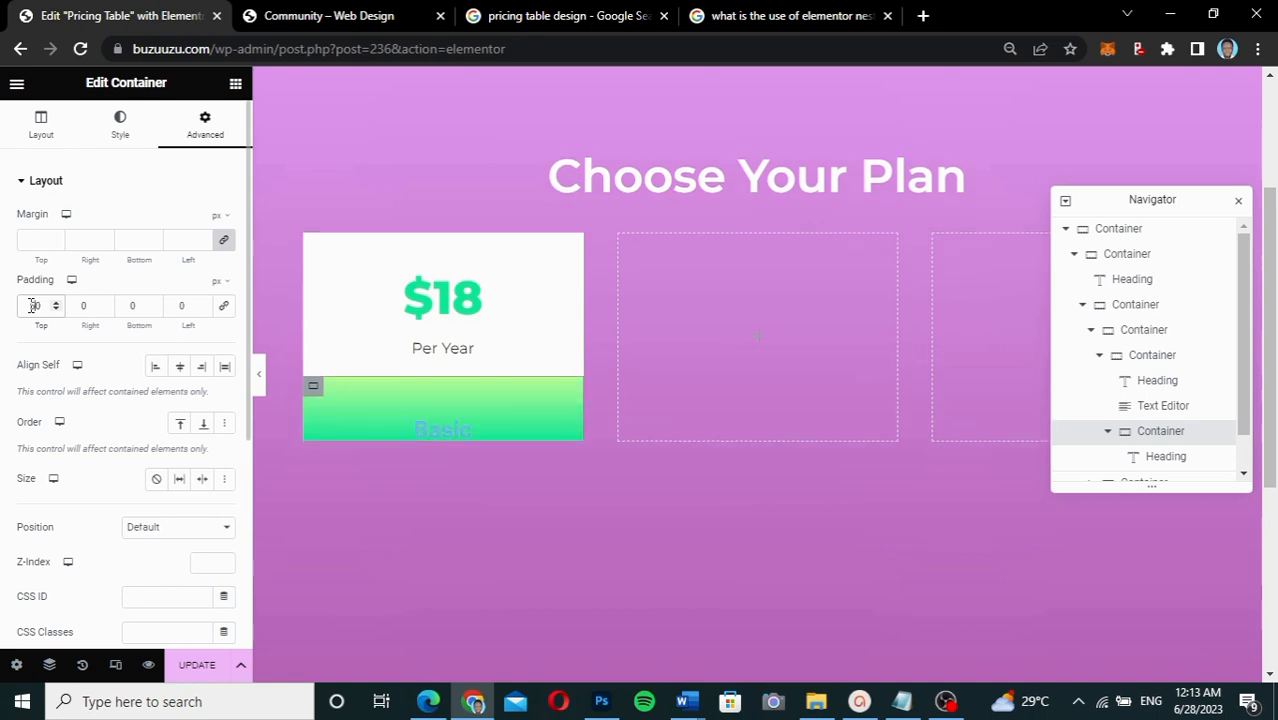
pyautogui.click(128, 308)
pyautogui.write('50')
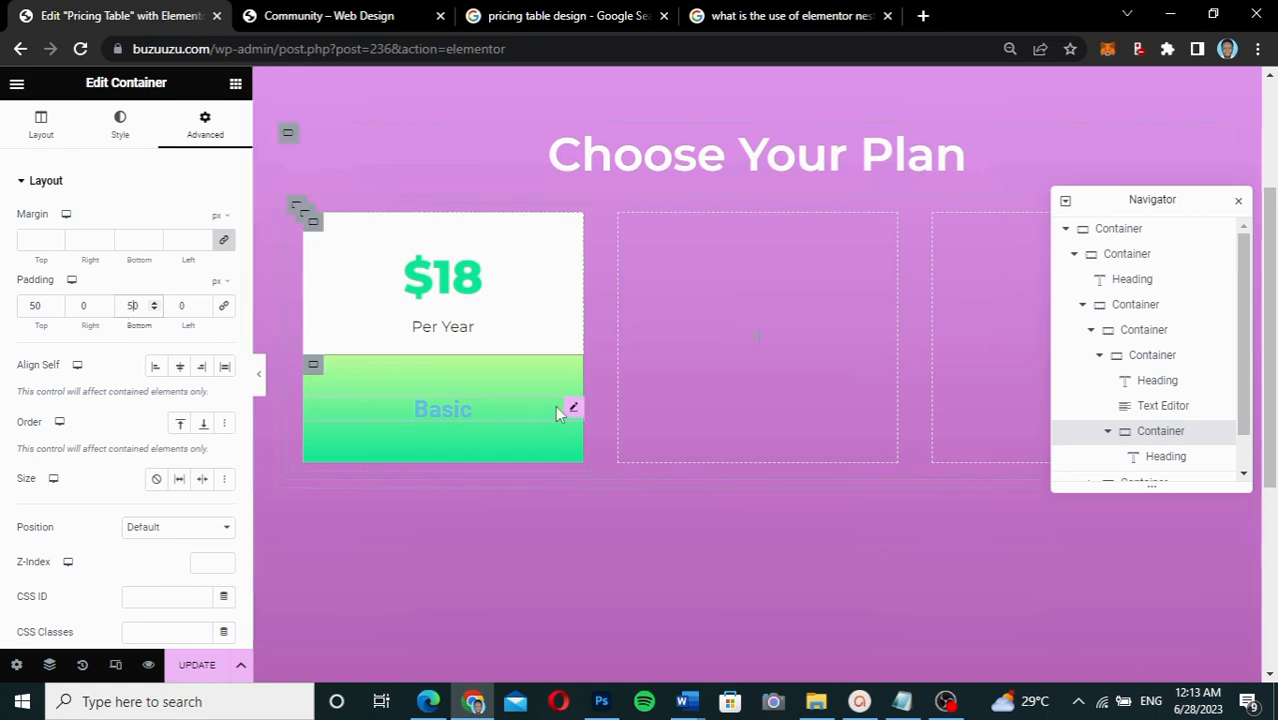
# Set the "Basic" heading's text color to white, #FFFFFF
pyautogui.click(568, 412)
pyautogui.click(568, 412)
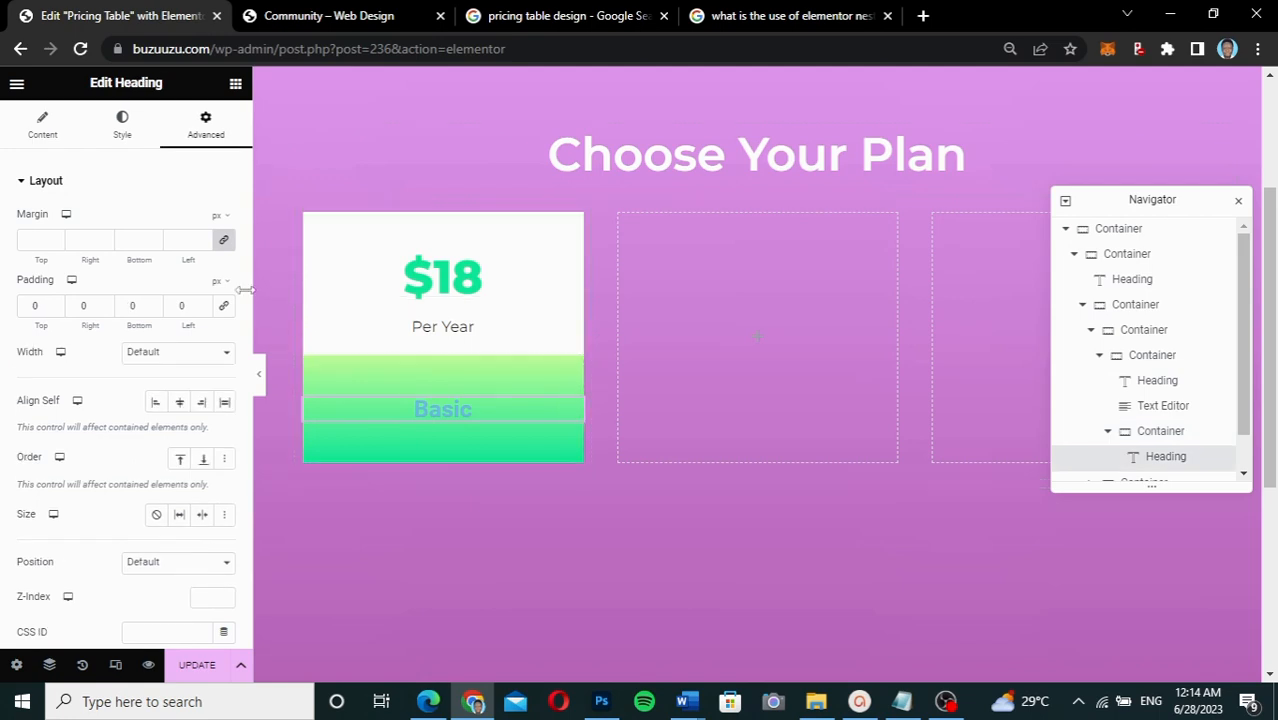
pyautogui.click(124, 130)
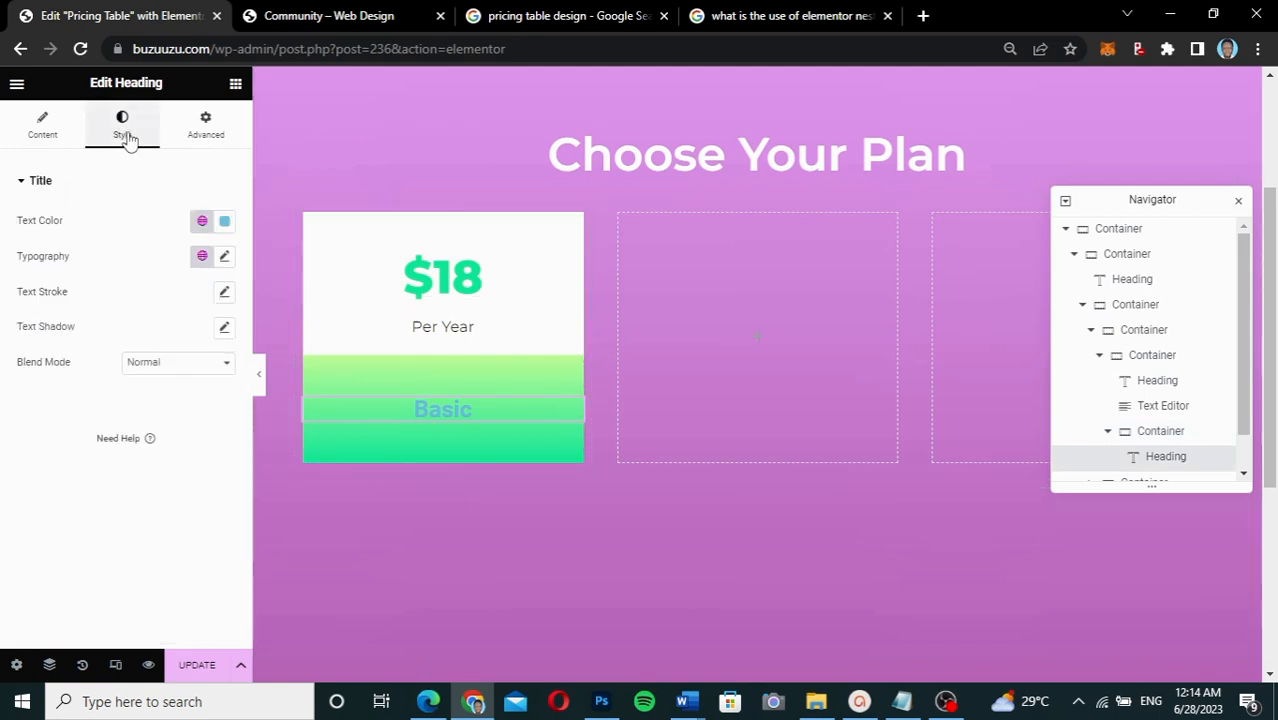
pyautogui.click(224, 220)
pyautogui.moveTo(143, 302); pyautogui.dragTo(113, 273)
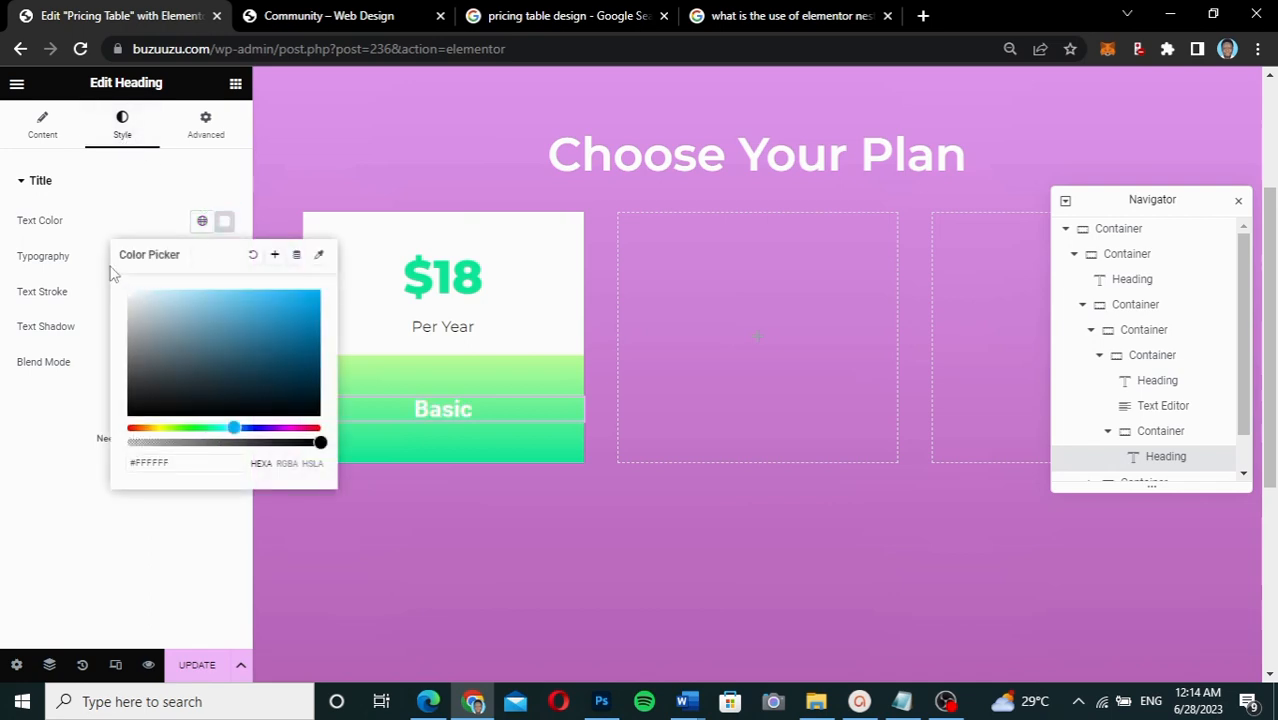
pyautogui.click(95, 221)
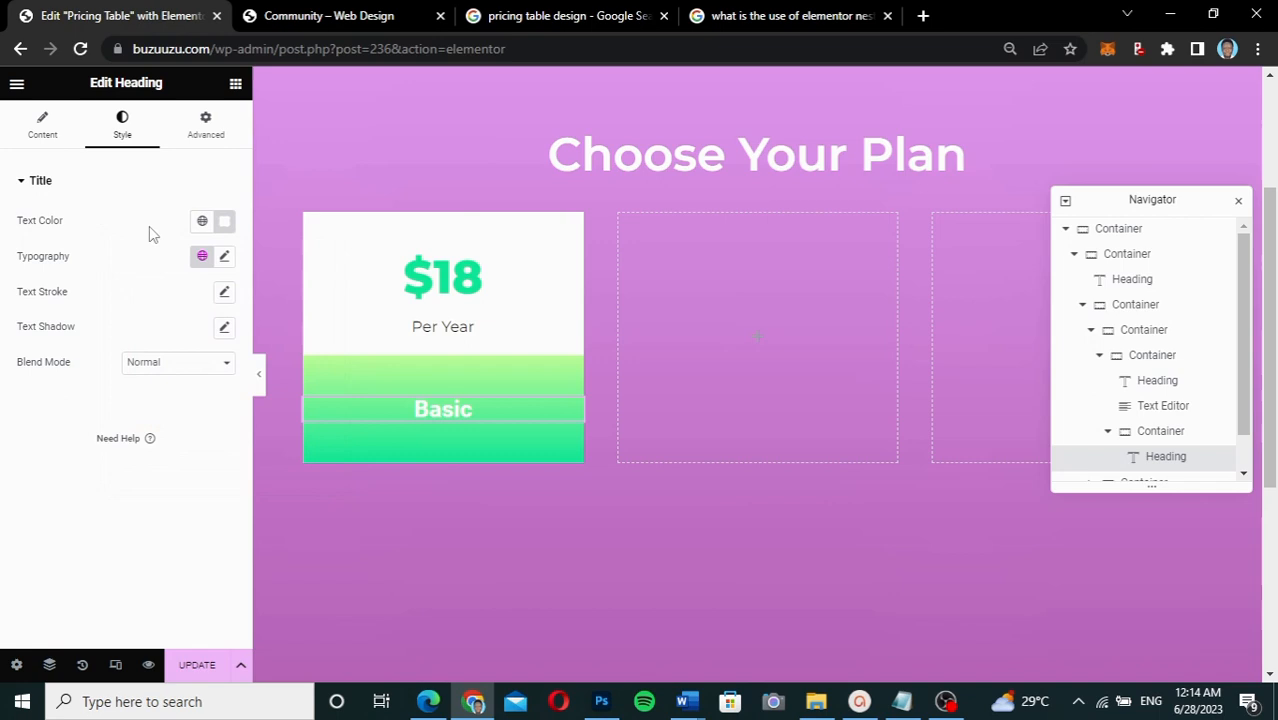
# Set the "Basic" heading's typography to Montserrat at 35 px with weight 700 (Bold)
pyautogui.click(225, 257)
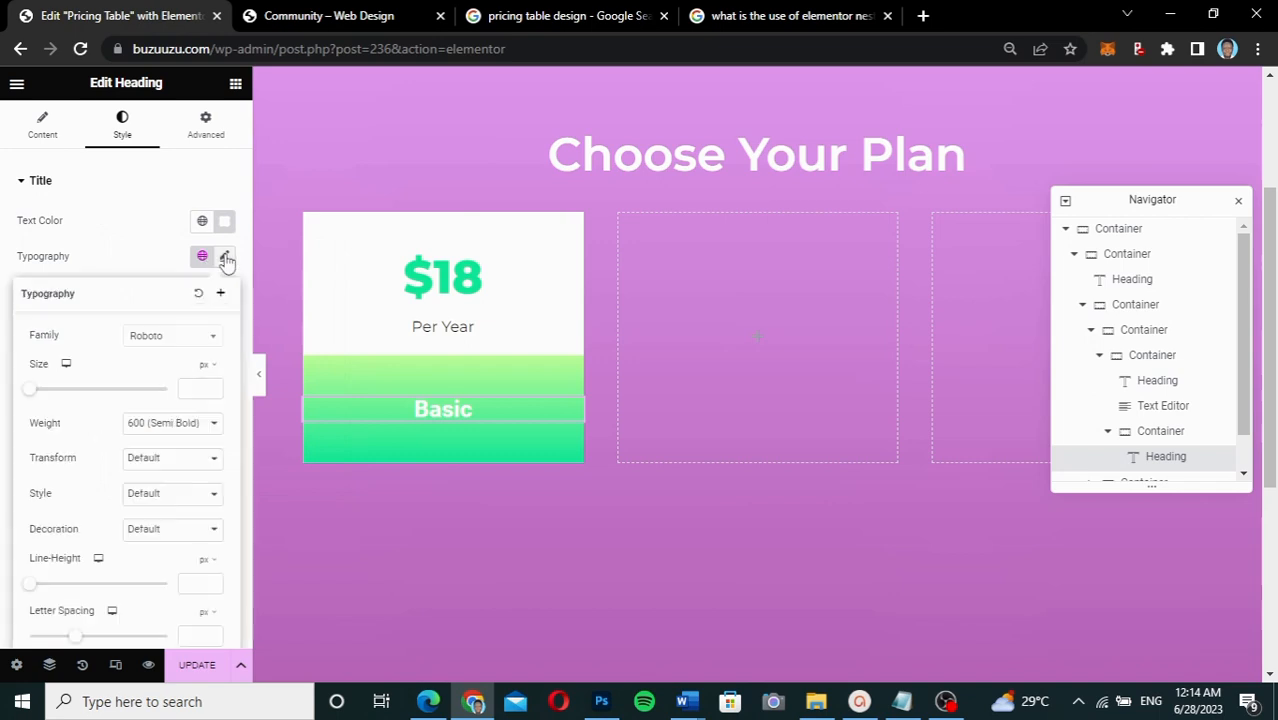
pyautogui.click(172, 337)
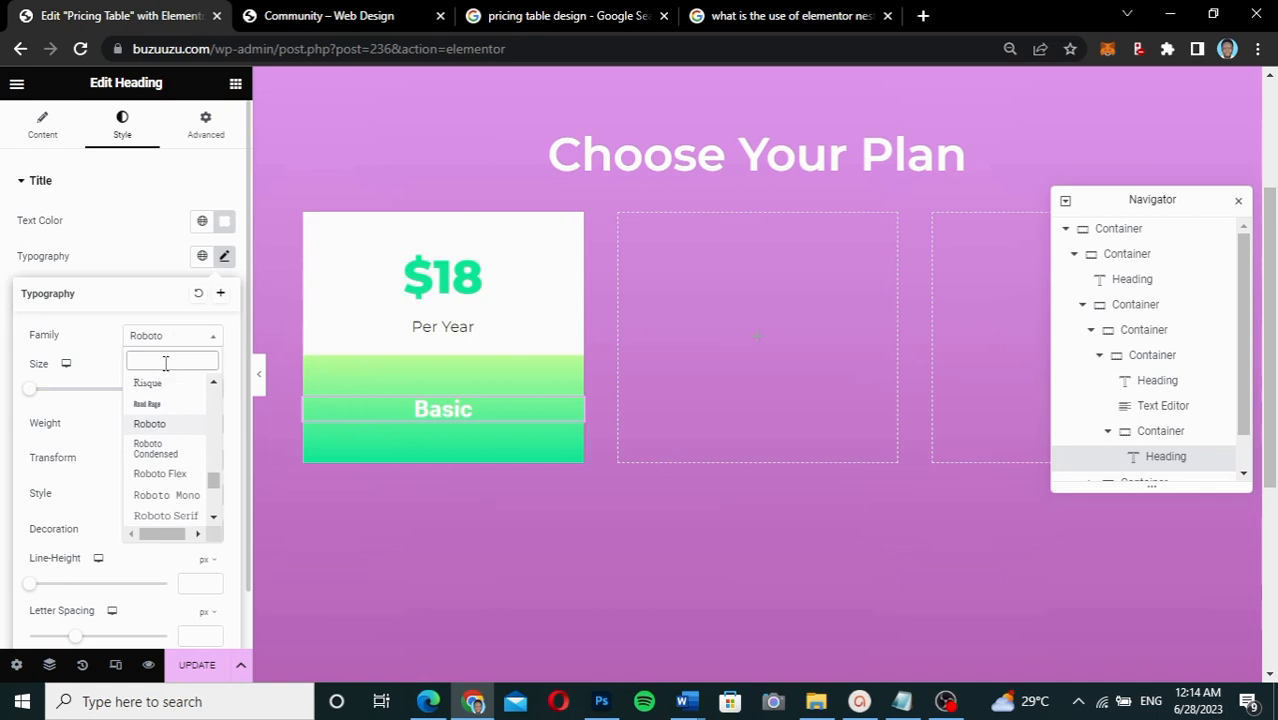
pyautogui.write('monts')
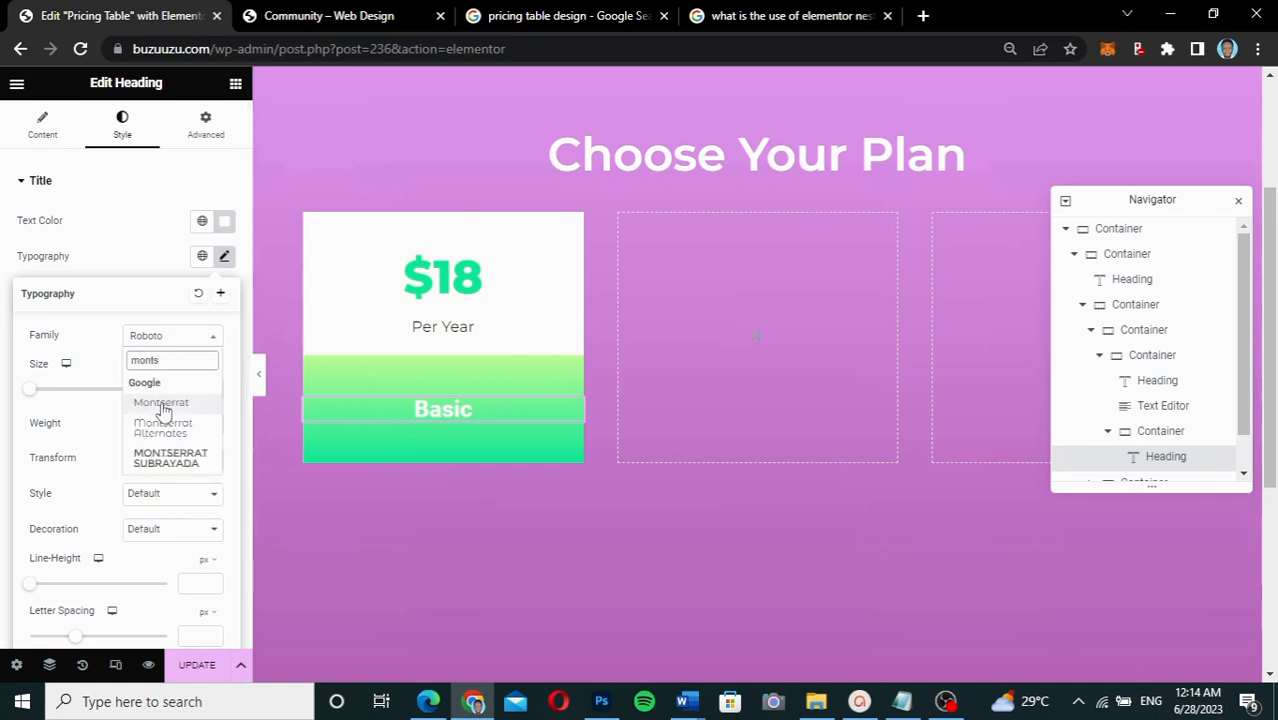
pyautogui.click(161, 403)
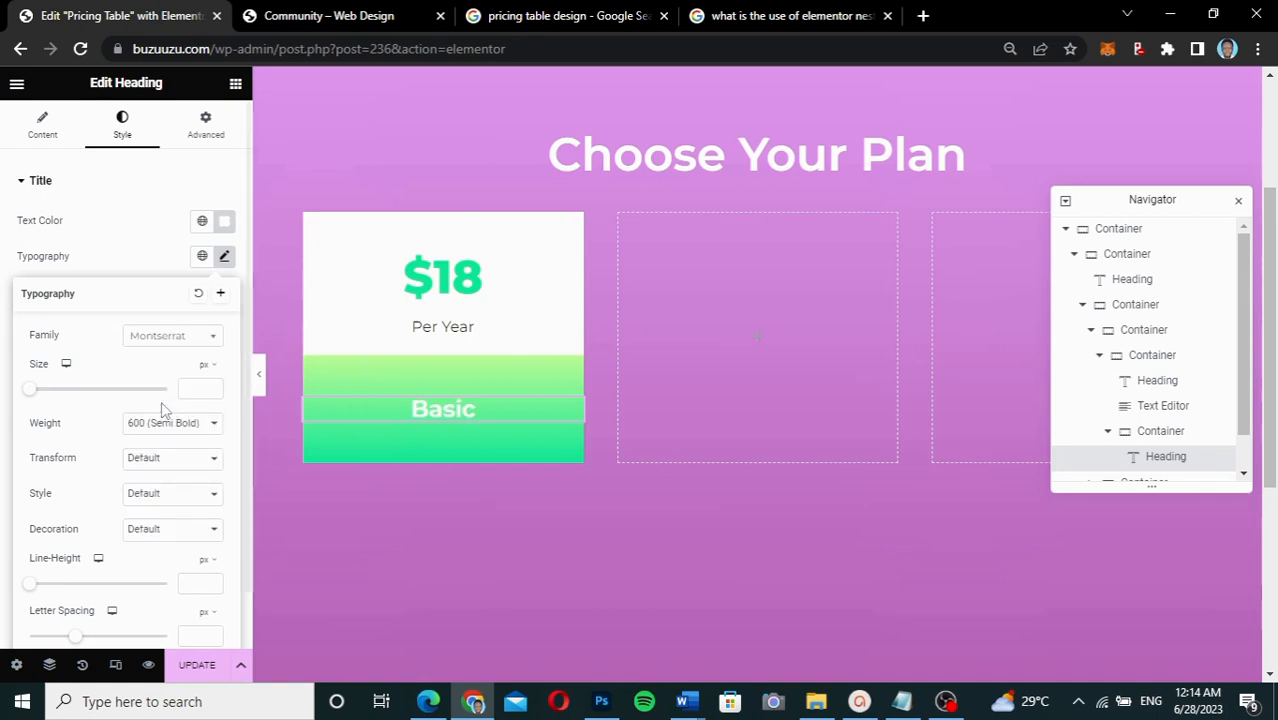
pyautogui.click(188, 391)
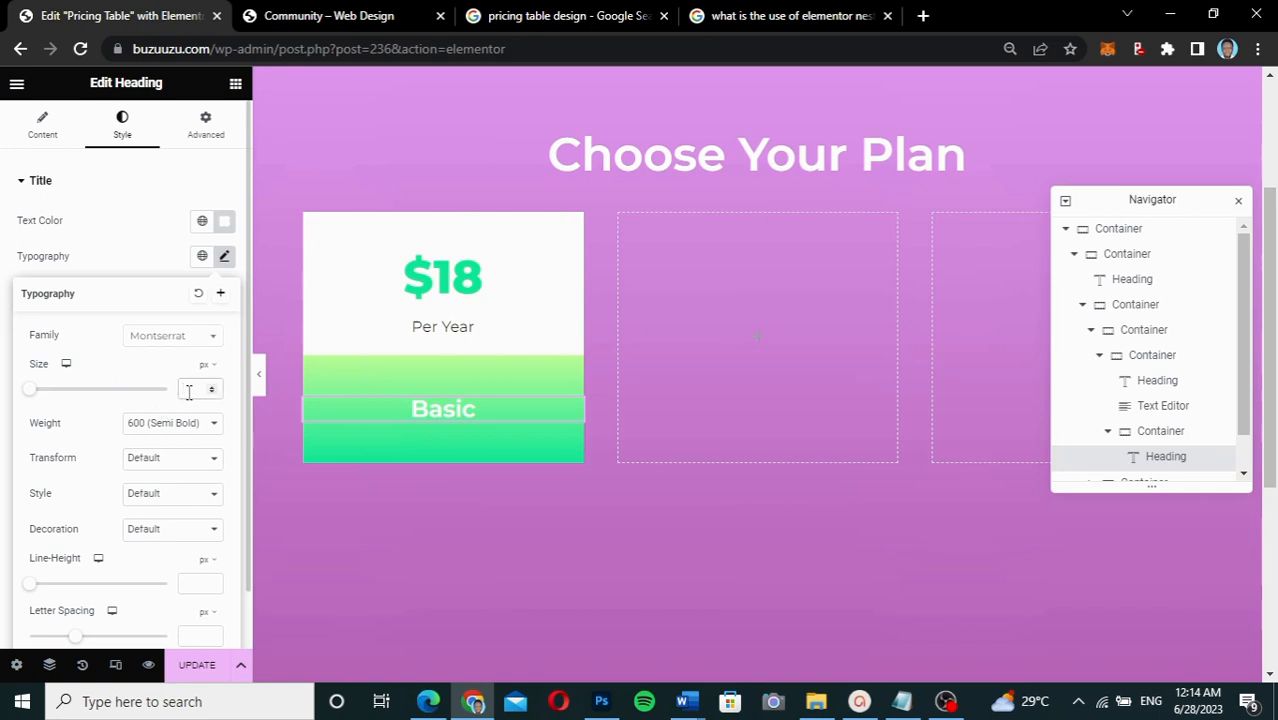
pyautogui.write('30')
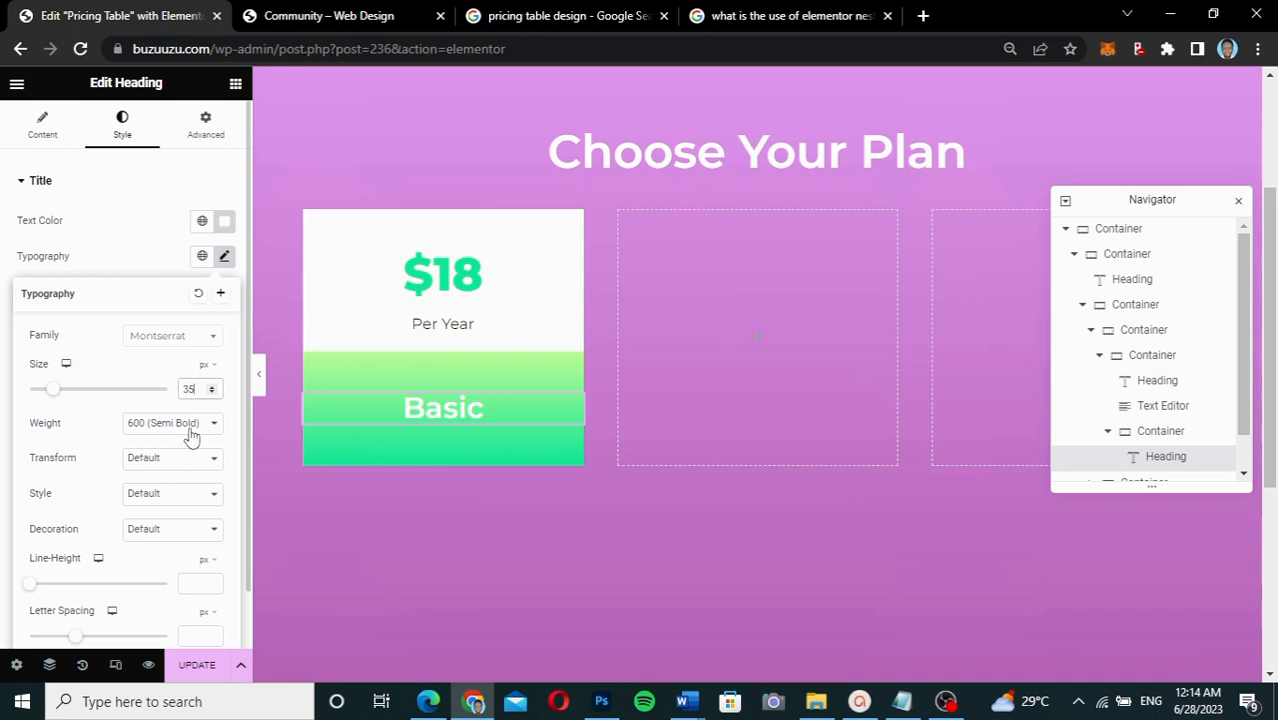
pyautogui.click(192, 430)
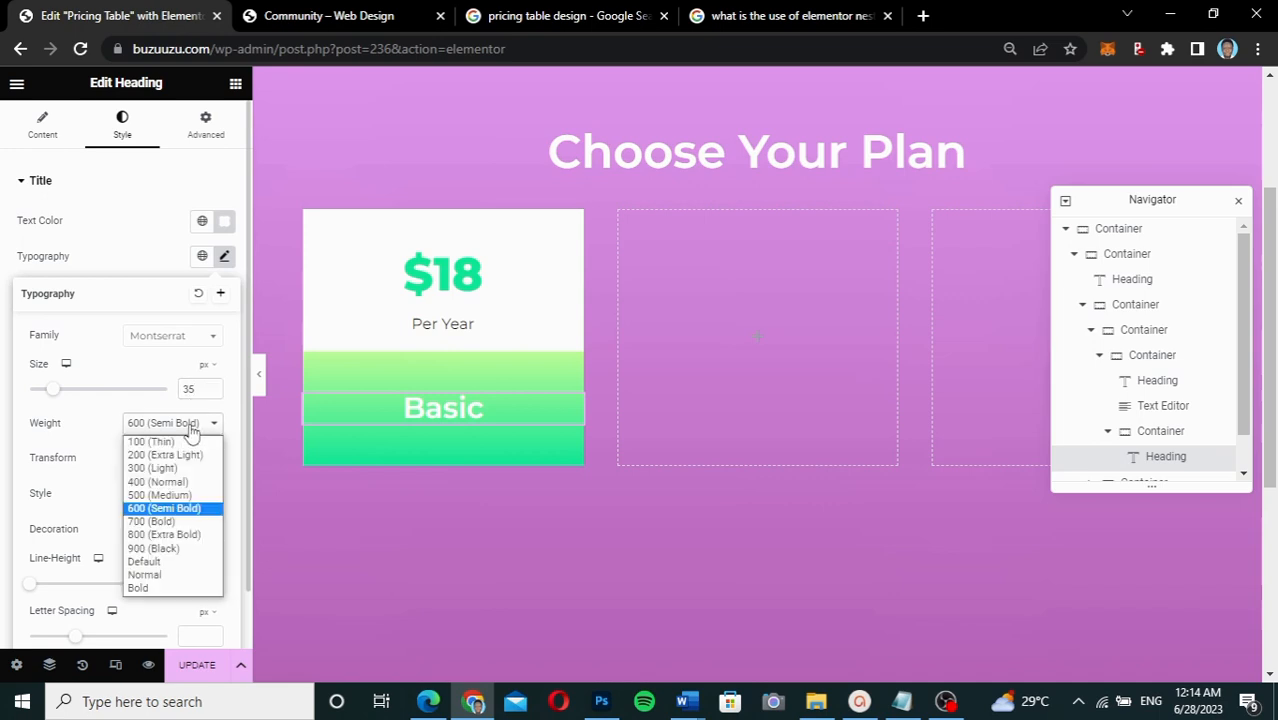
pyautogui.click(170, 520)
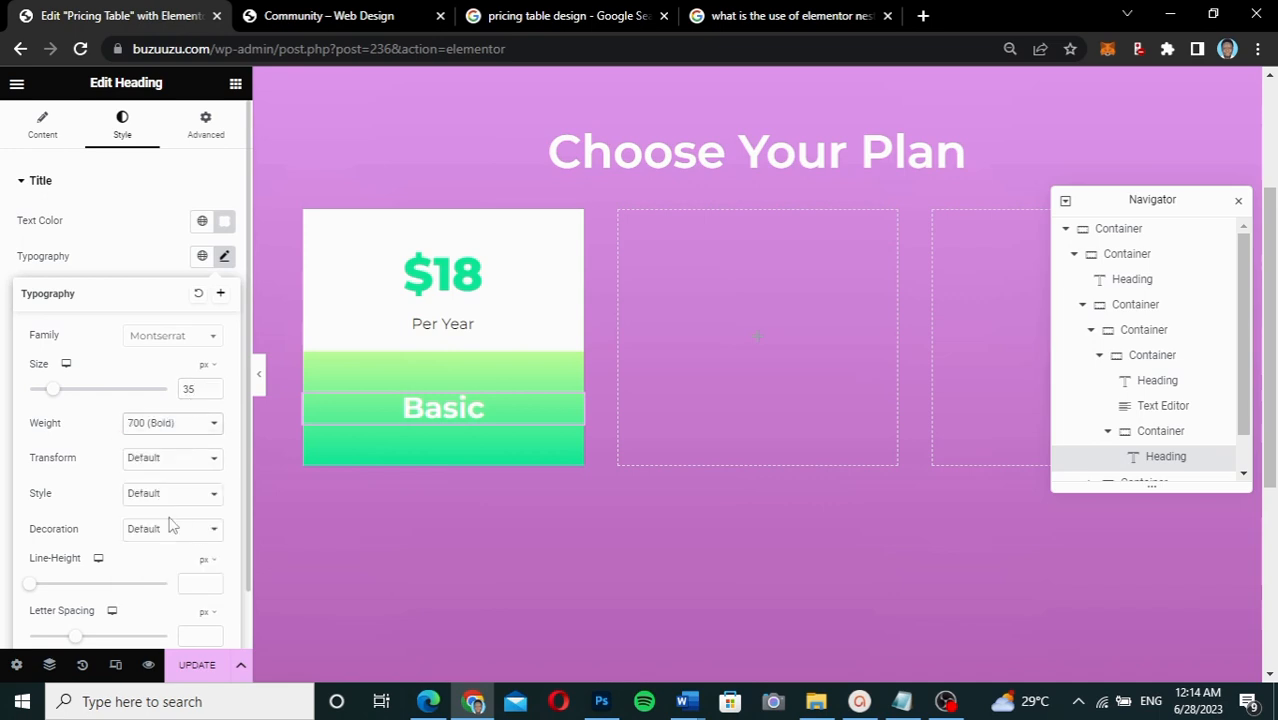
pyautogui.click(150, 268)
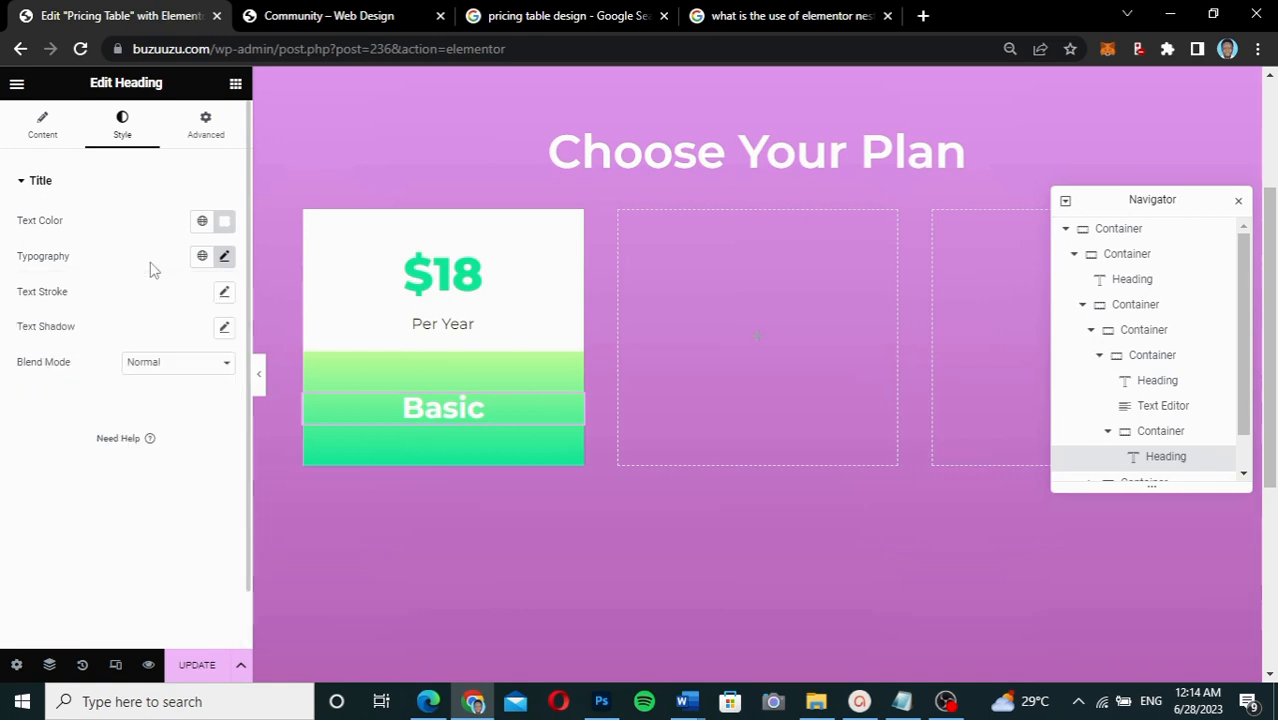
# Add an Icon List widget below the "Basic" heading inside the green gradient container and center-align its items
pyautogui.click(236, 85)
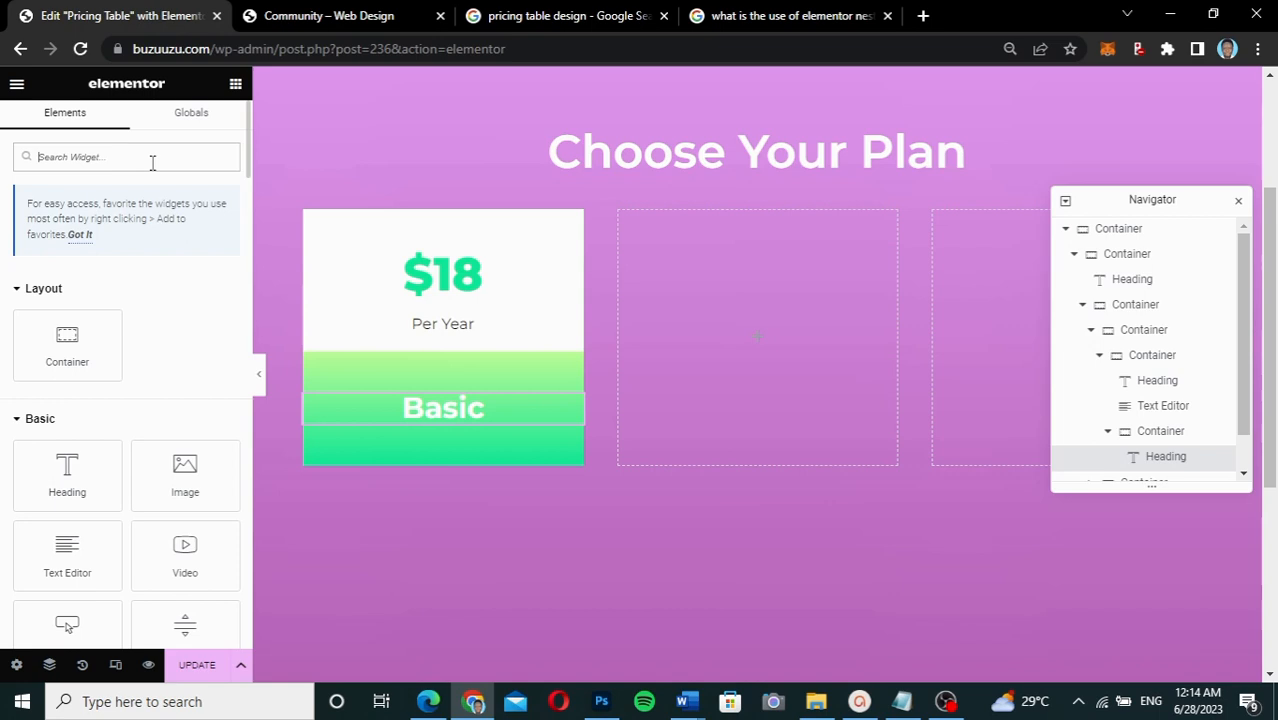
pyautogui.write('list')
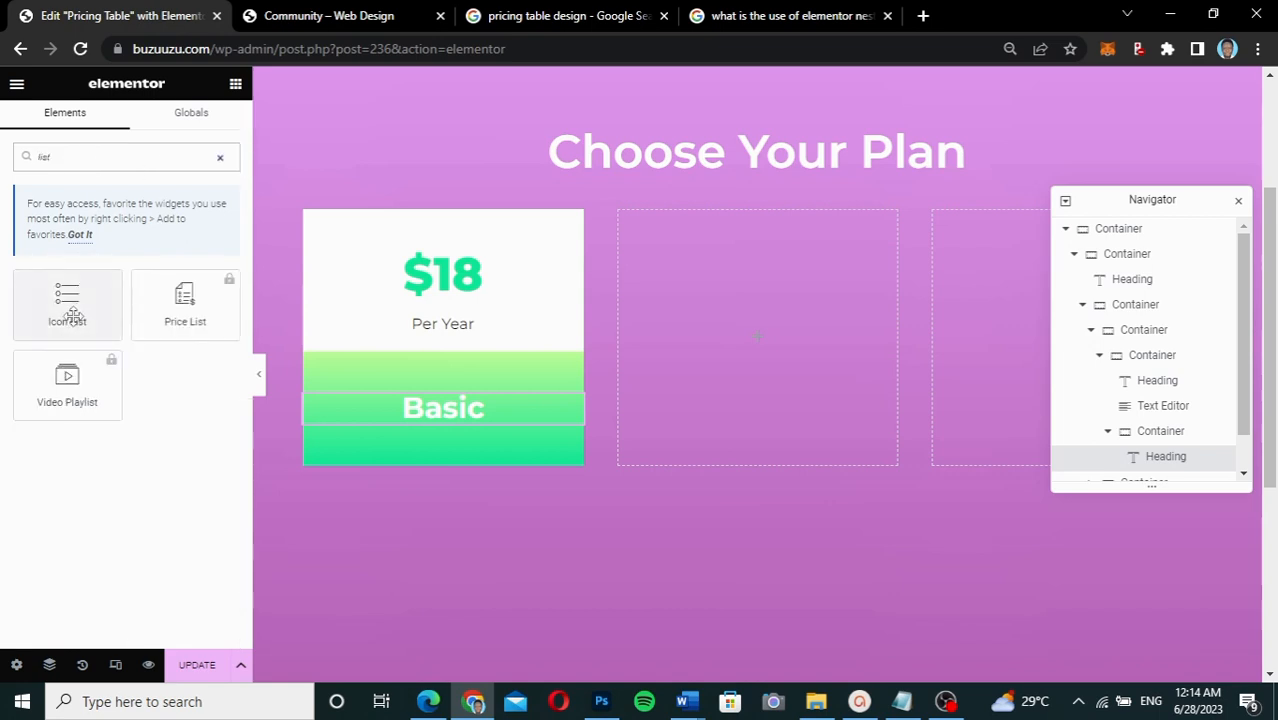
pyautogui.moveTo(65, 312); pyautogui.dragTo(437, 418)
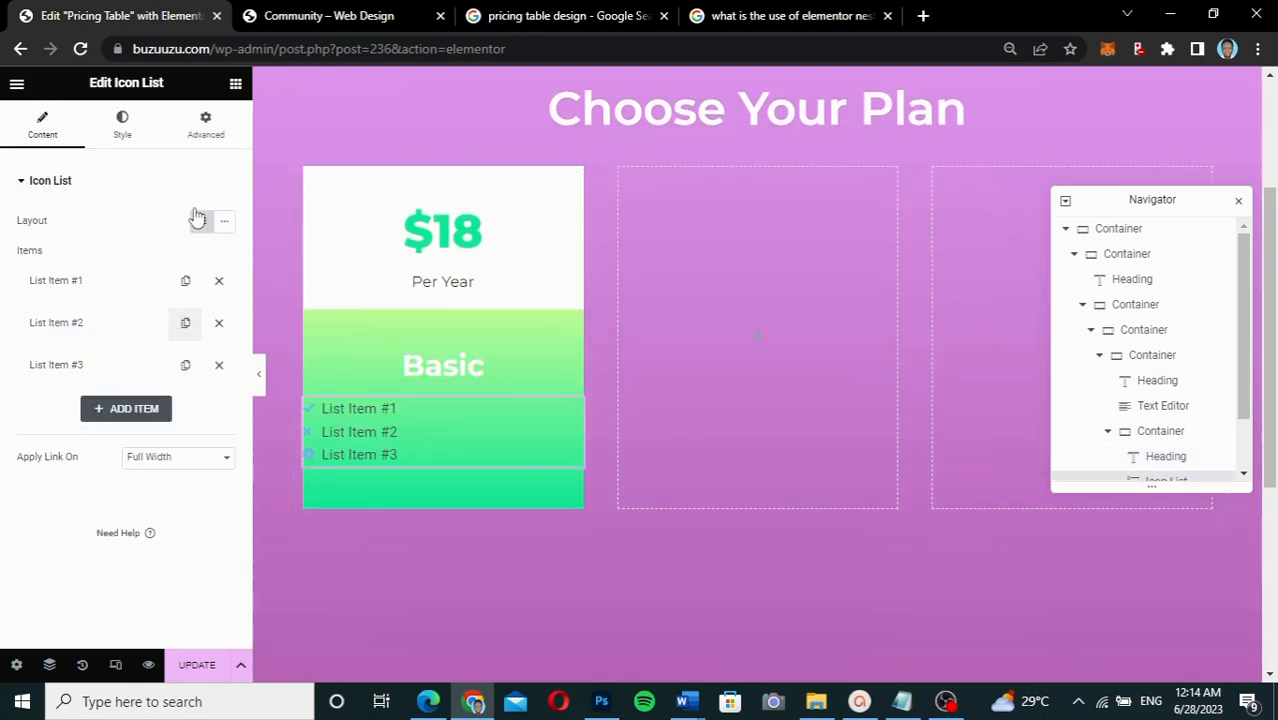
pyautogui.click(124, 128)
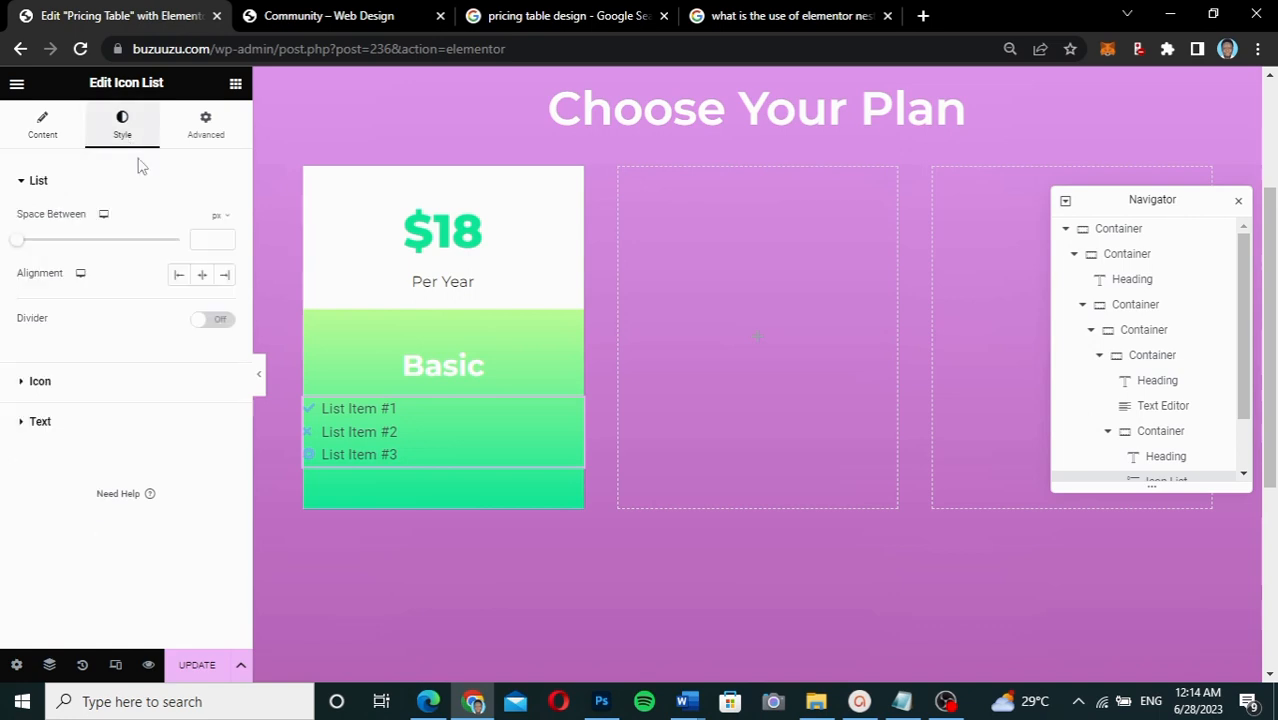
pyautogui.click(202, 280)
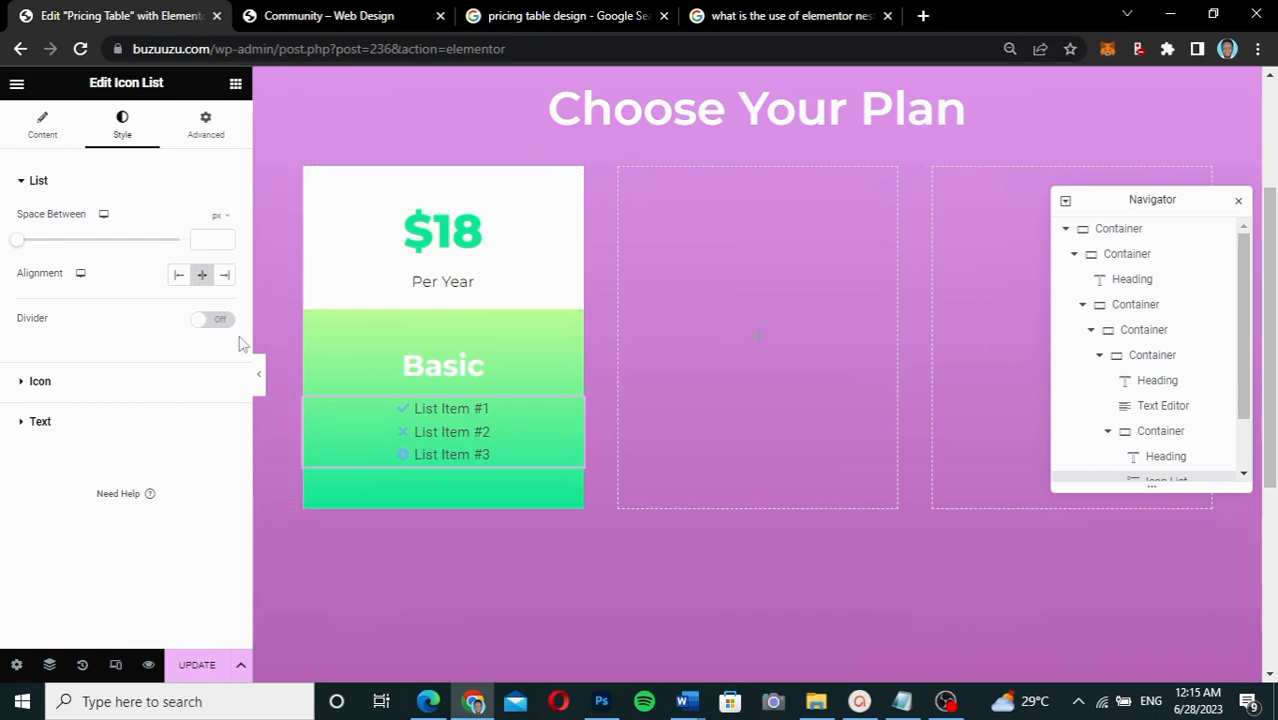
# Set the icon list's normal text color to white, #FFFFFF
pyautogui.click(145, 424)
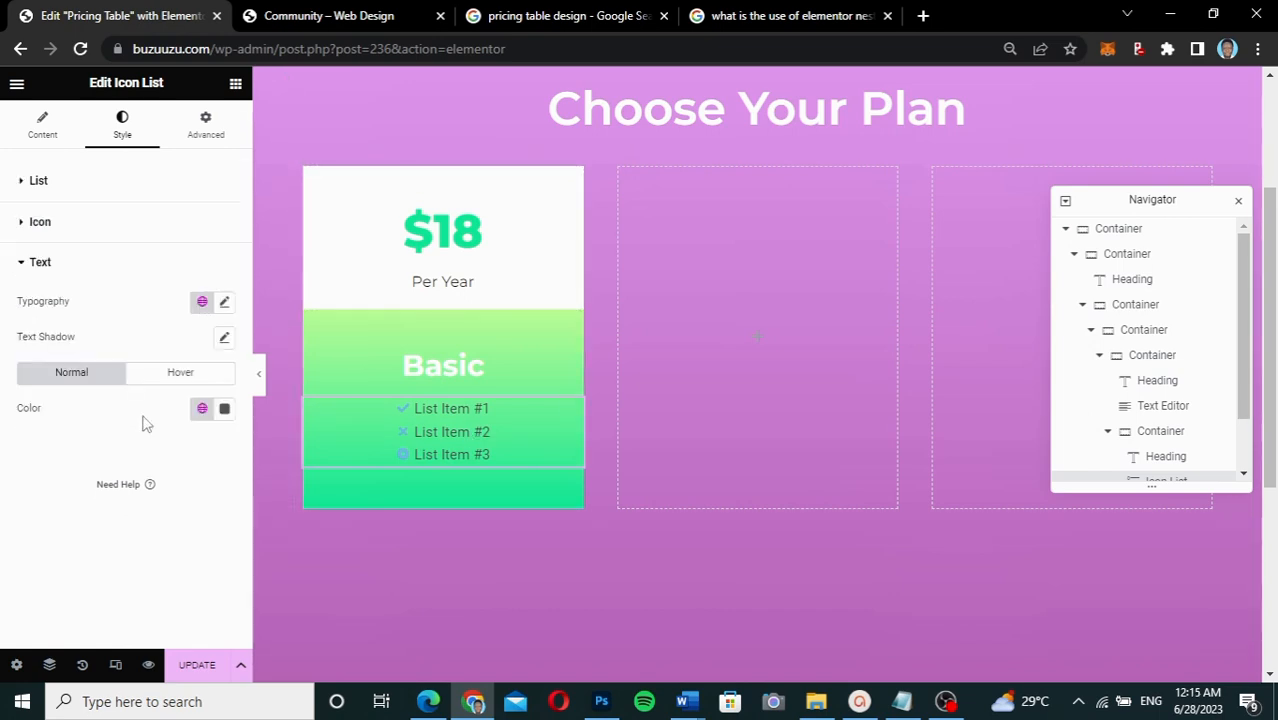
pyautogui.click(225, 411)
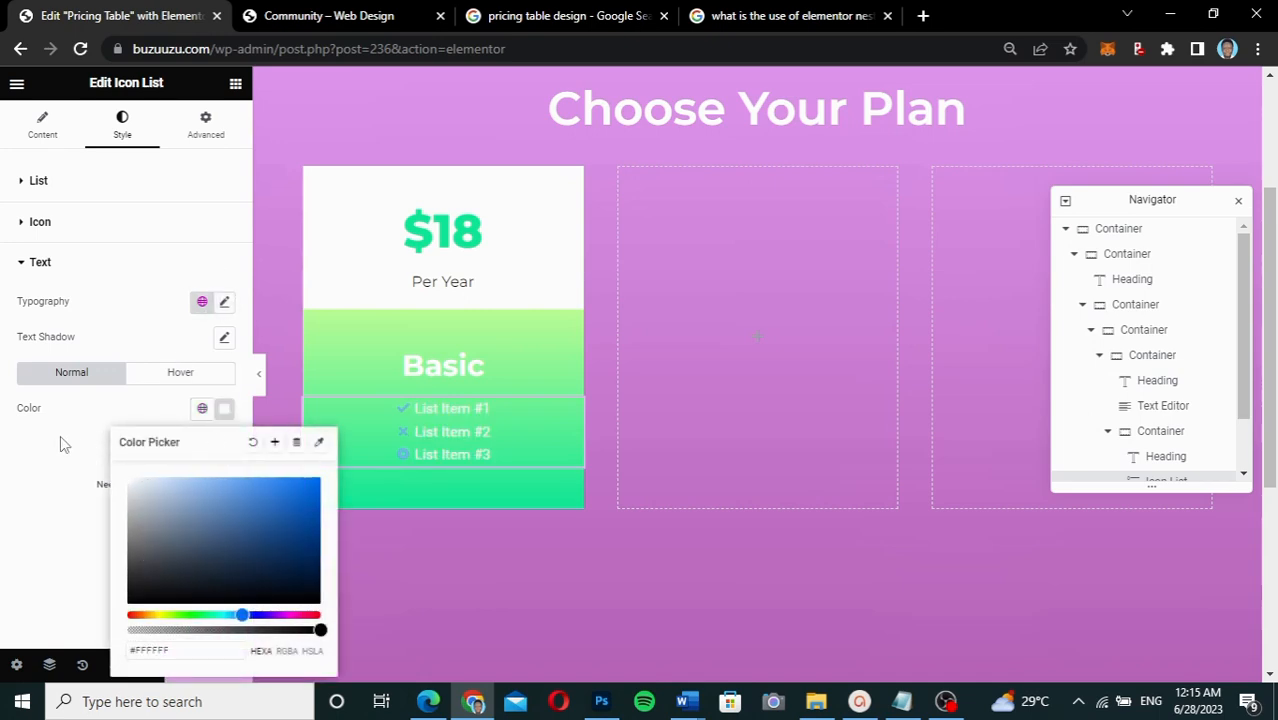
pyautogui.click(113, 404)
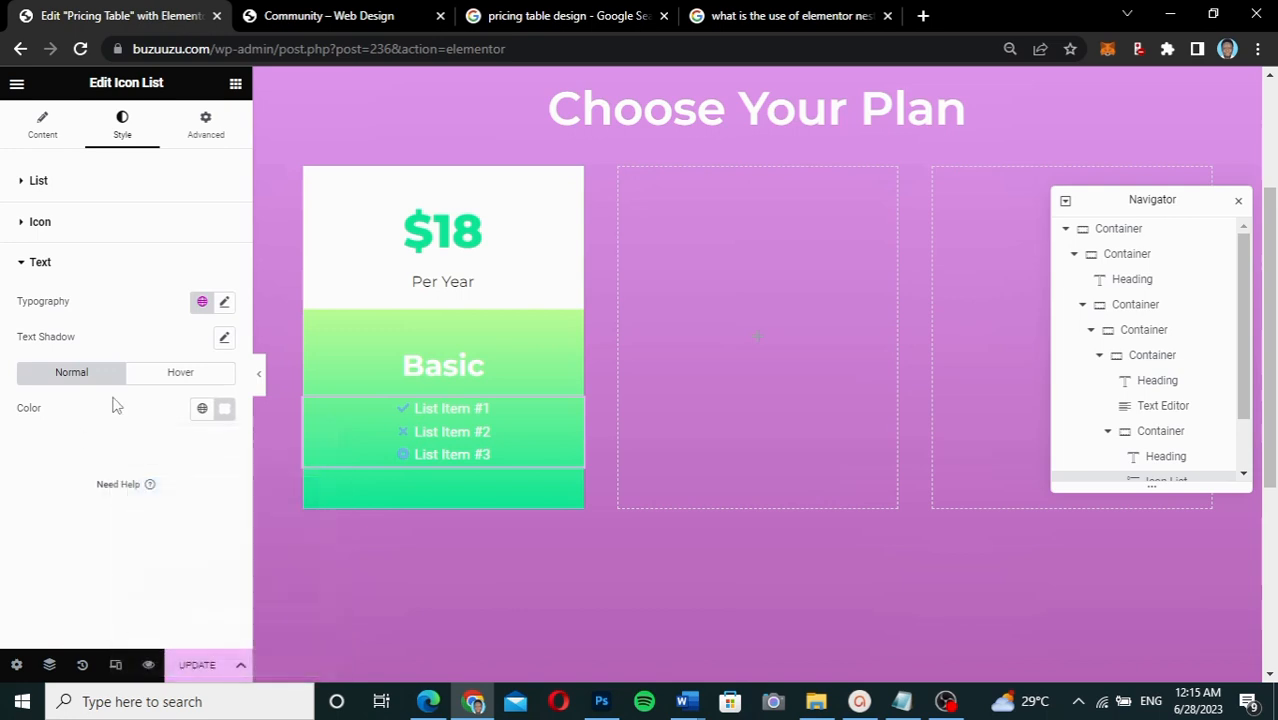
# Set the icon list's text typography to the Montserrat family at a size of 16 px
pyautogui.click(225, 304)
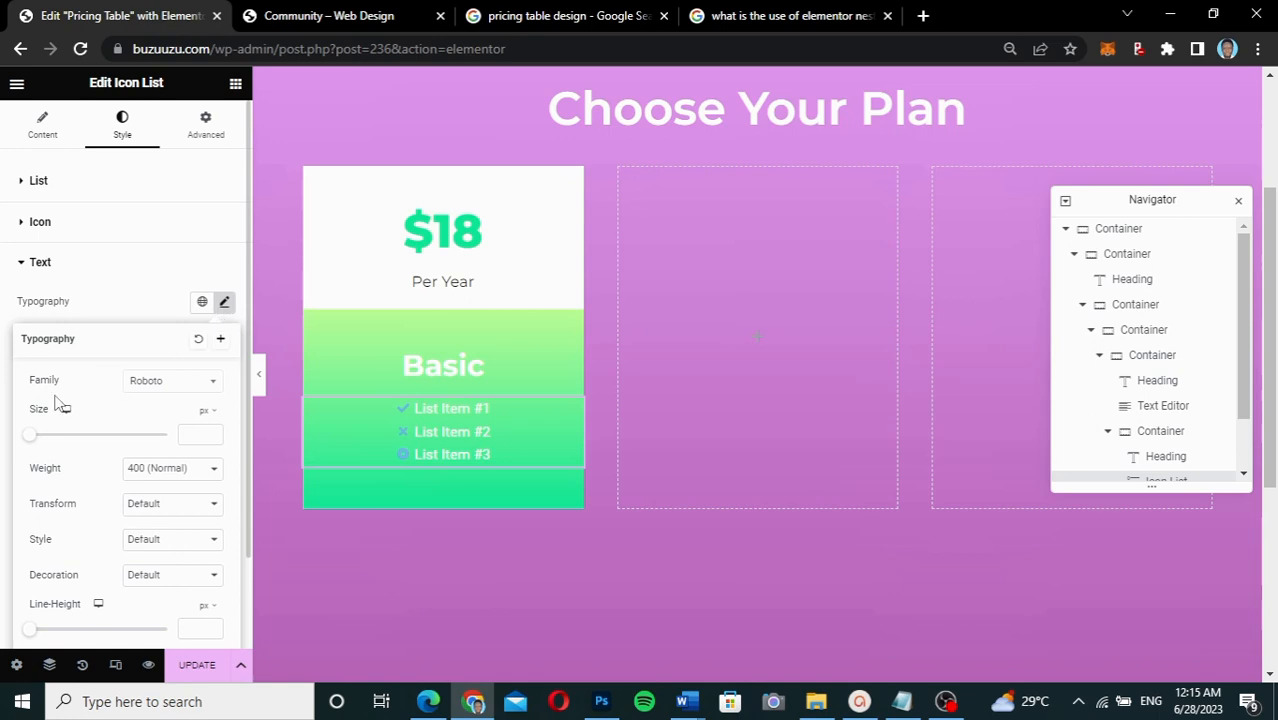
pyautogui.click(172, 390)
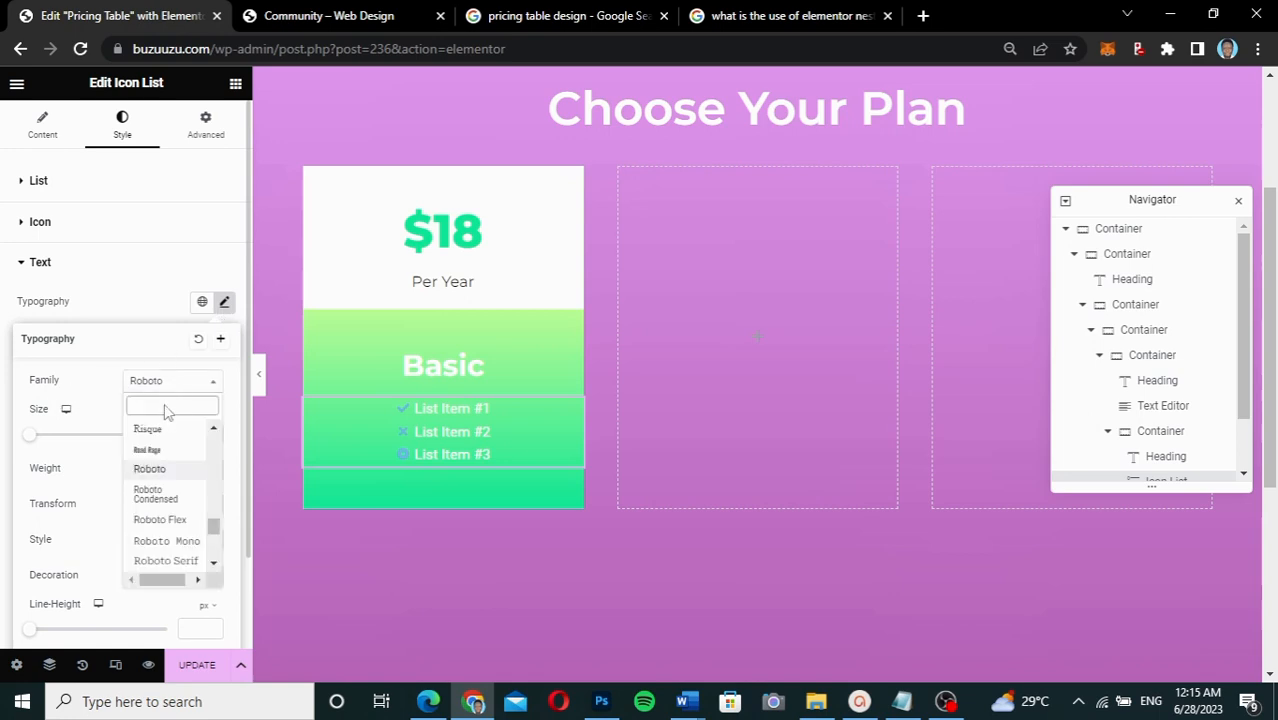
pyautogui.click(166, 406)
pyautogui.write('monts')
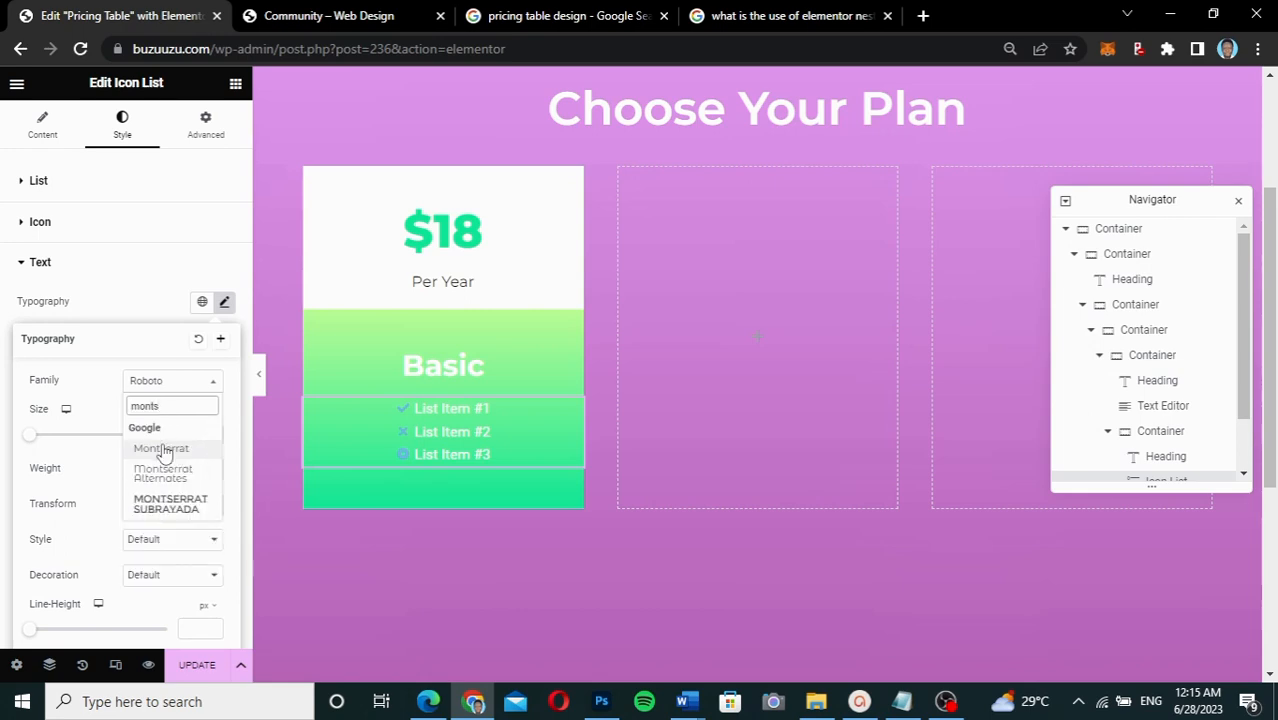
pyautogui.click(165, 450)
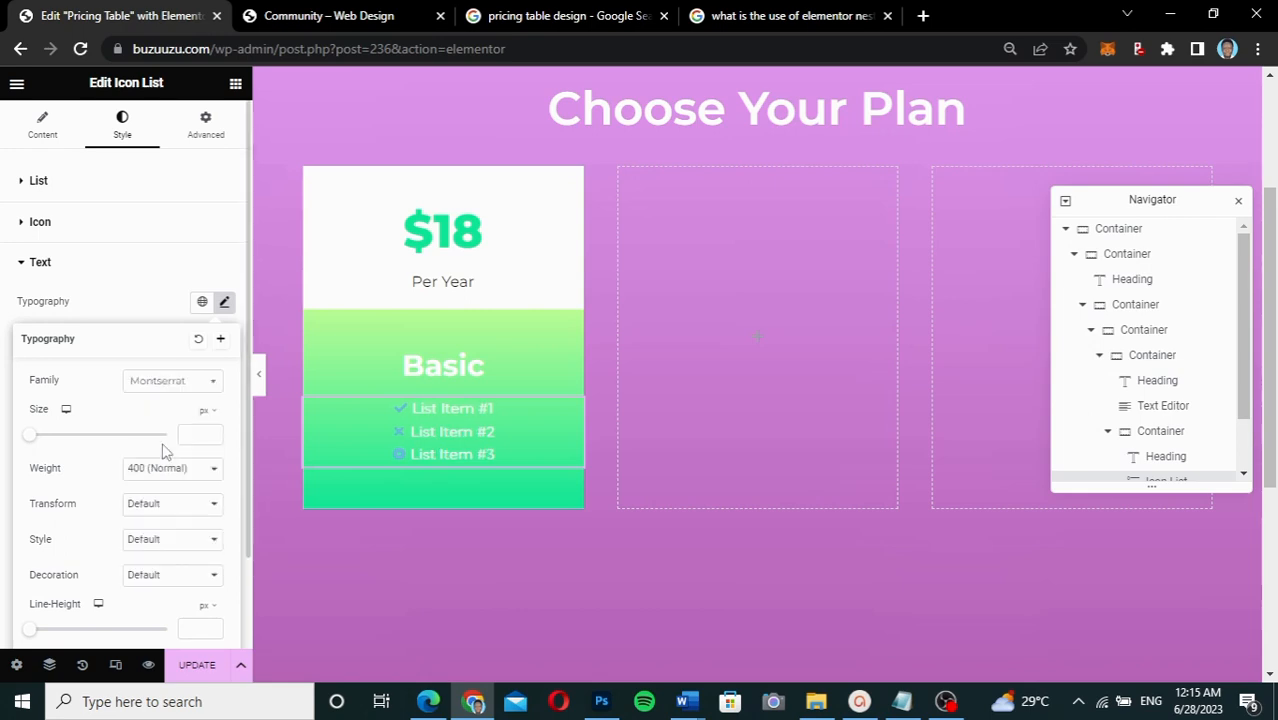
pyautogui.click(187, 438)
pyautogui.write('14')
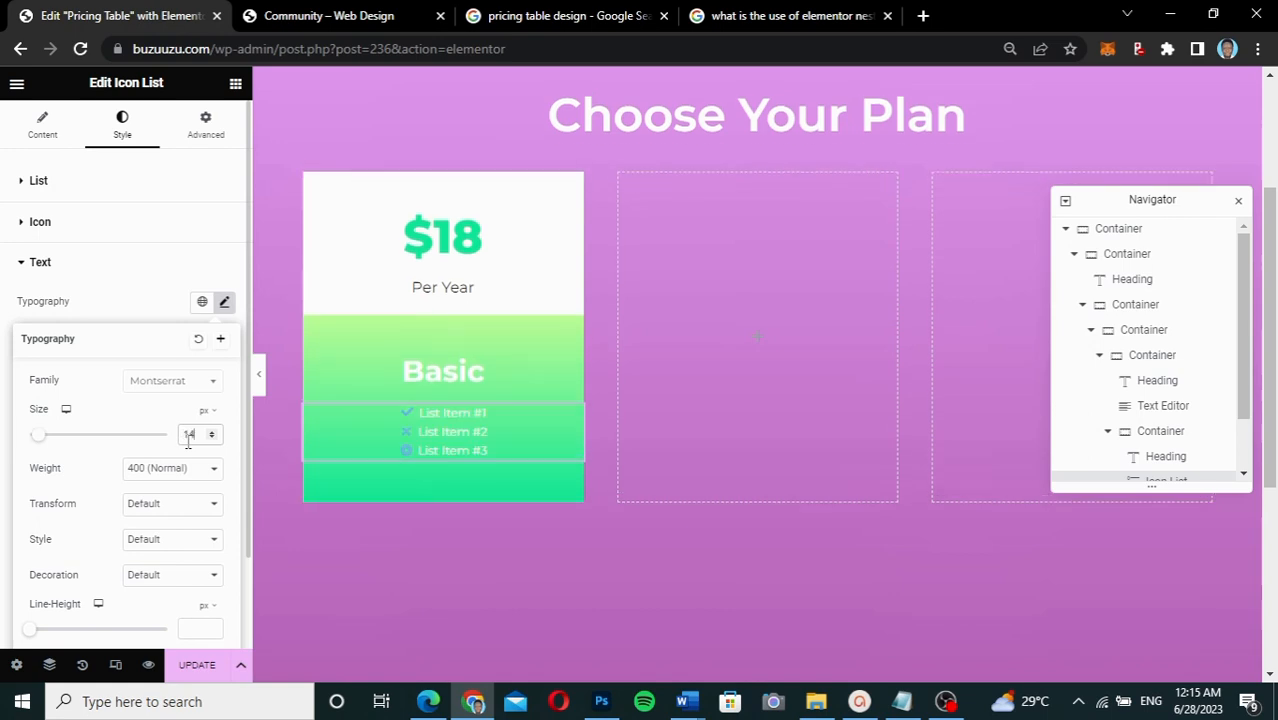
pyautogui.doubleClick(180, 433)
pyautogui.write('15')
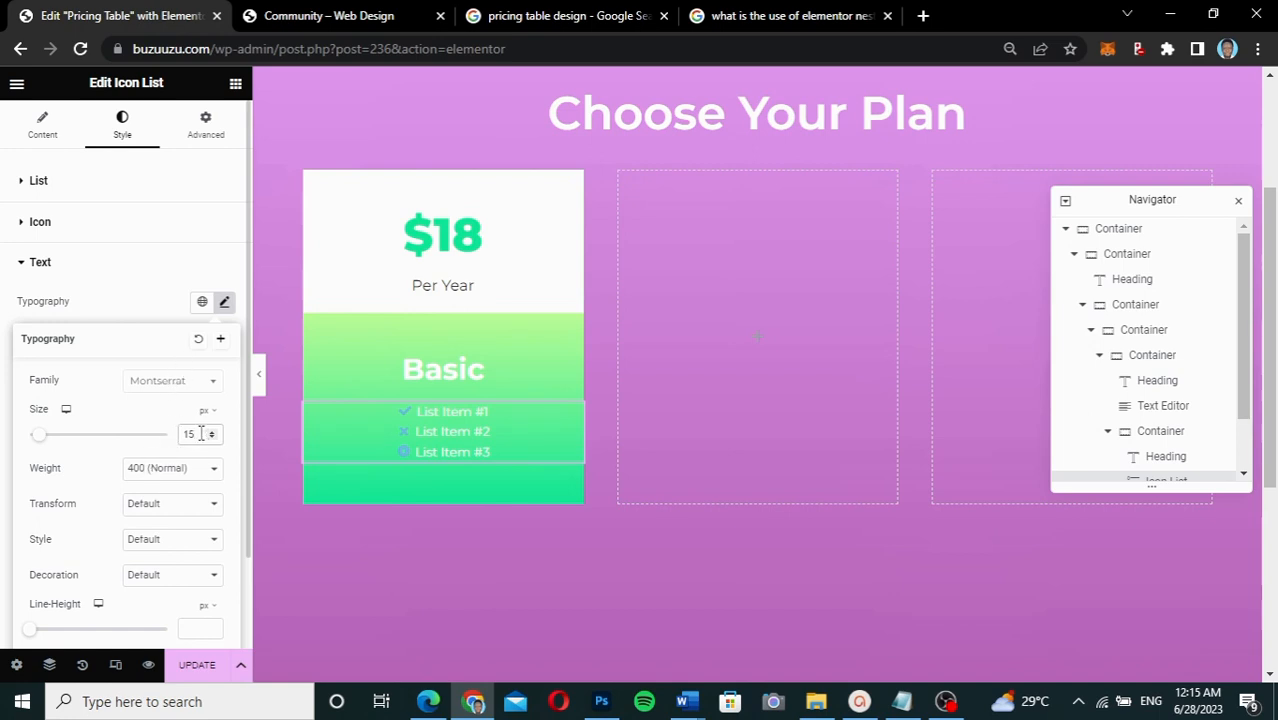
pyautogui.moveTo(201, 433); pyautogui.dragTo(161, 443)
pyautogui.write('16')
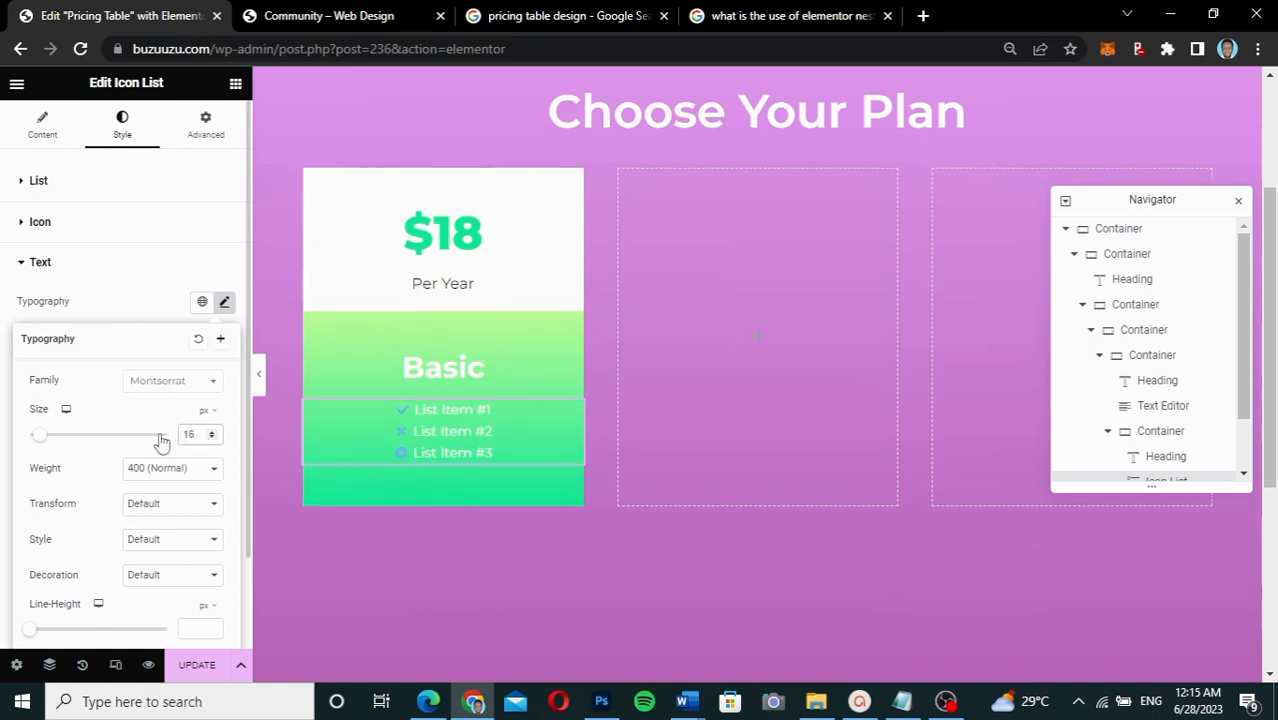
pyautogui.click(142, 316)
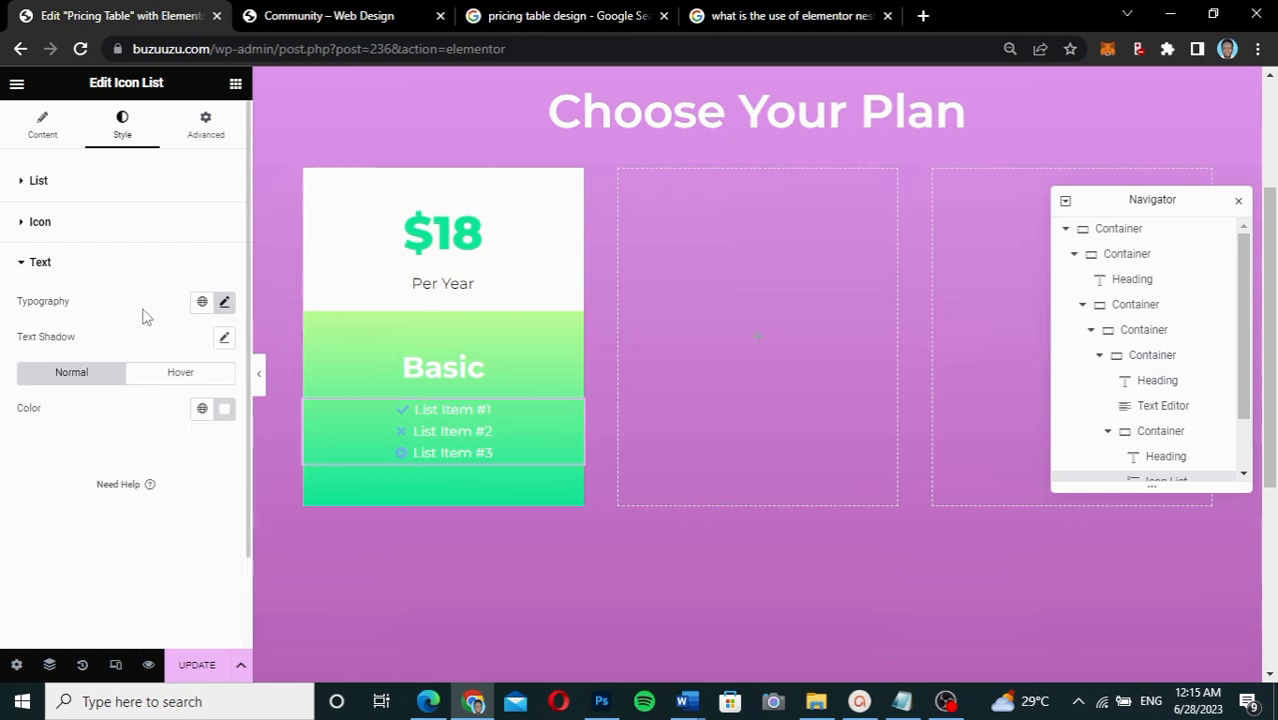
# Set the normal color of the icon list's icons to white
pyautogui.click(43, 128)
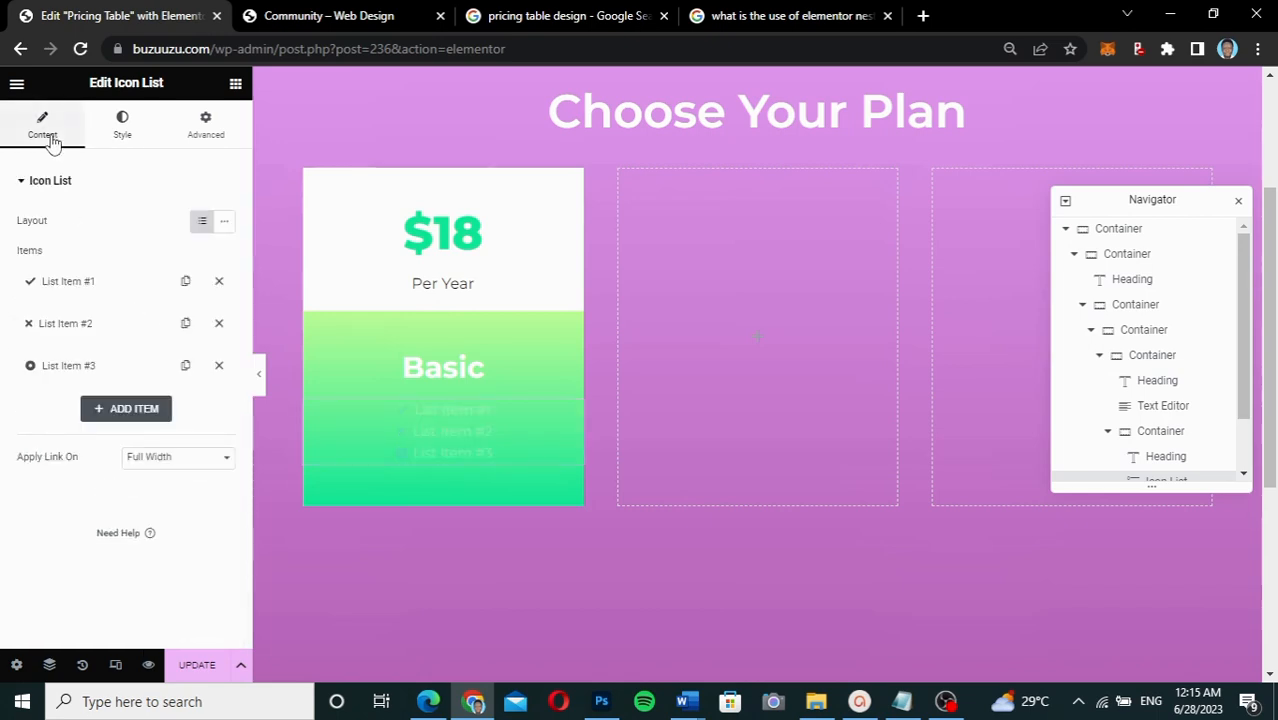
pyautogui.click(118, 123)
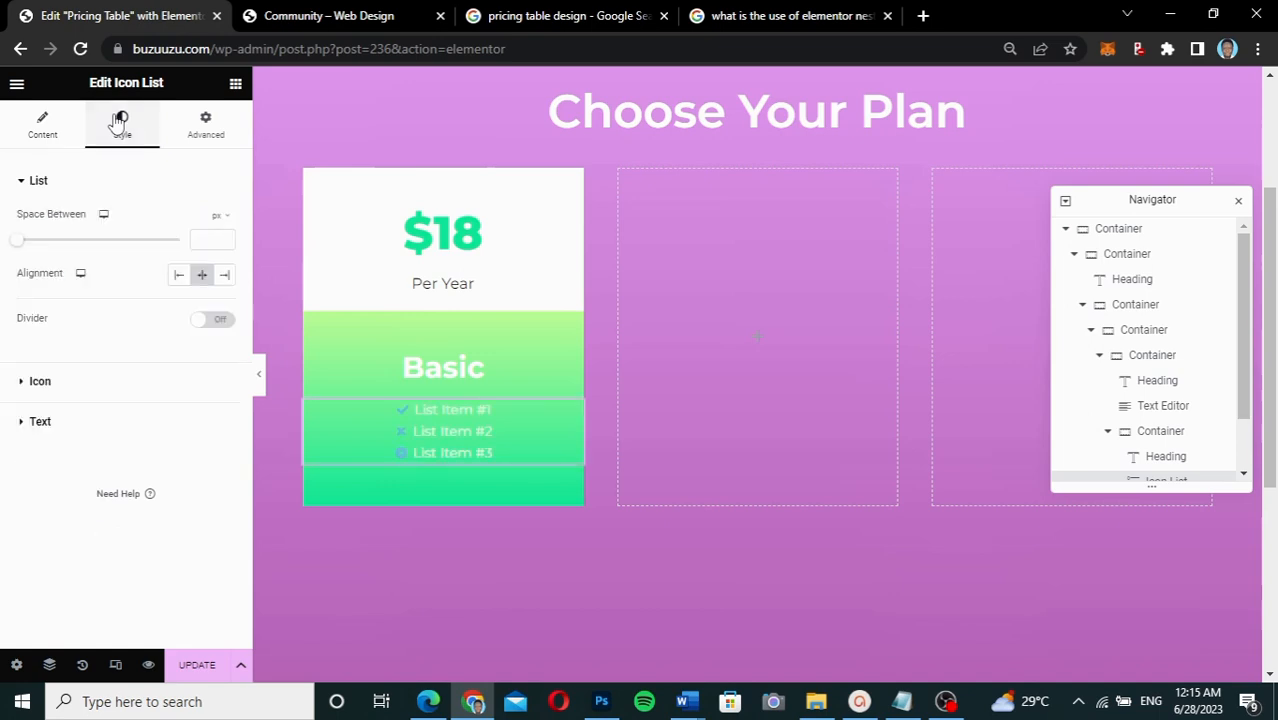
pyautogui.click(40, 383)
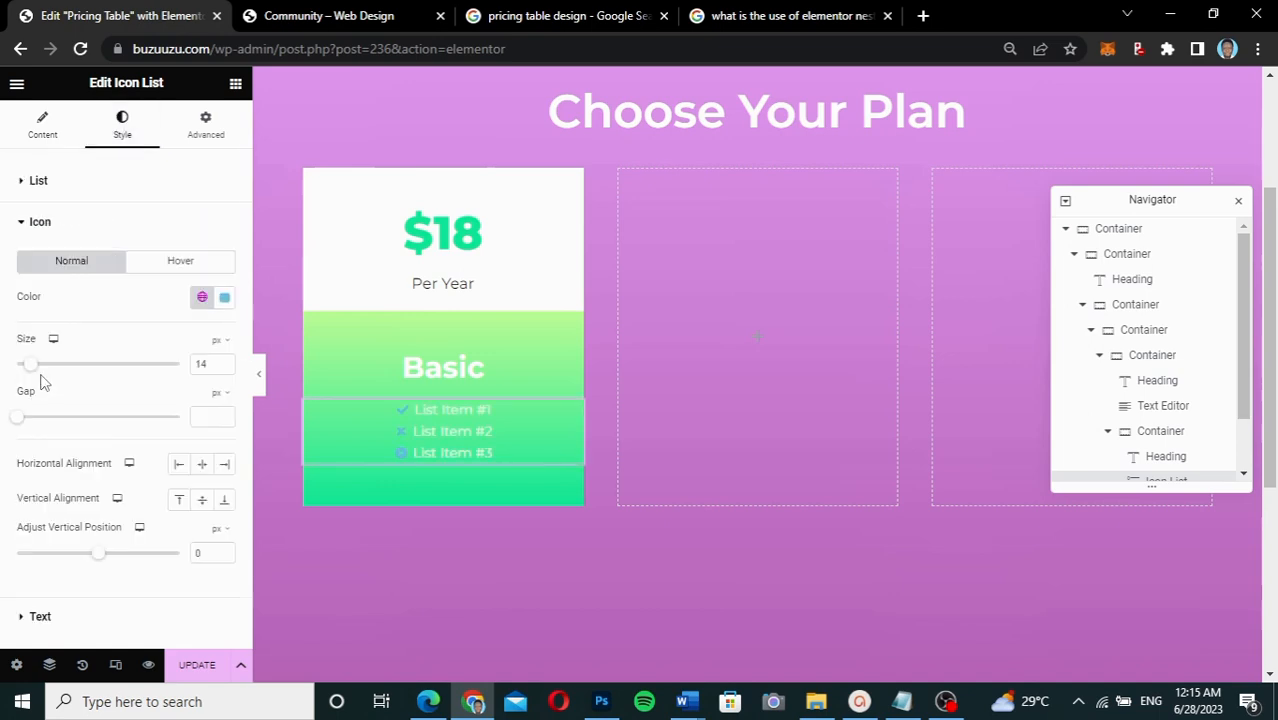
pyautogui.click(224, 300)
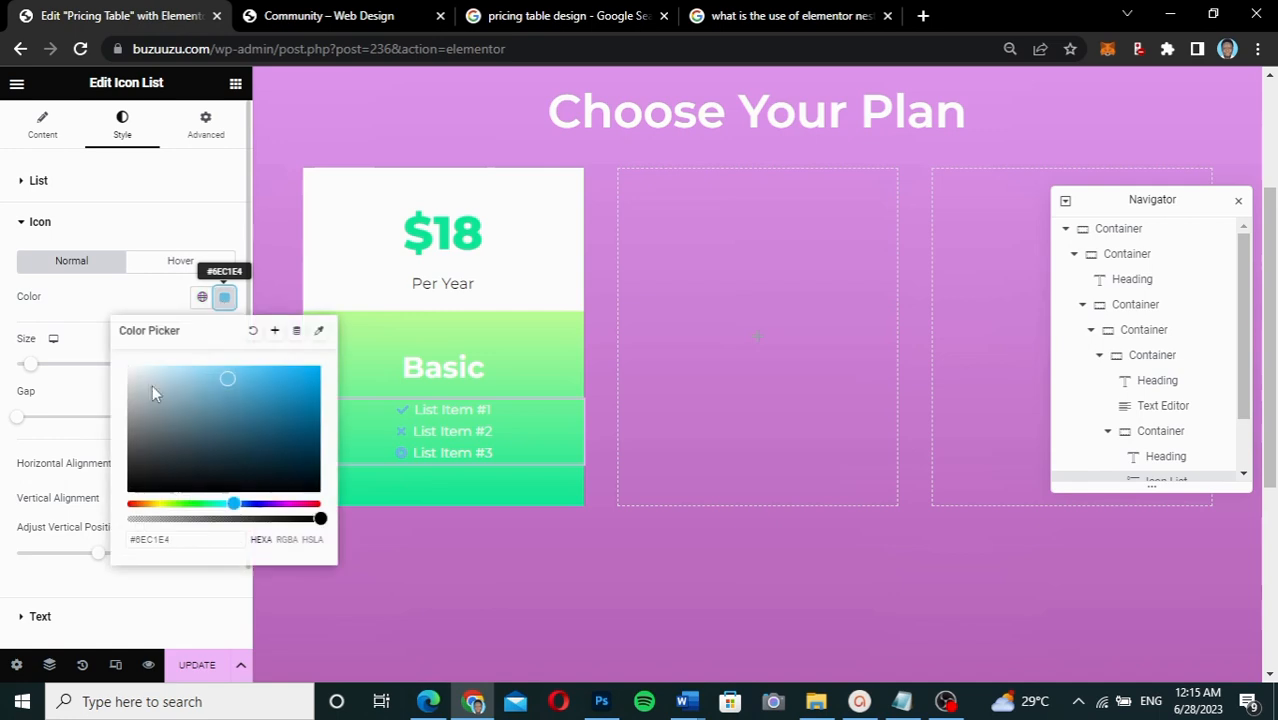
pyautogui.click(128, 367)
pyautogui.click(100, 304)
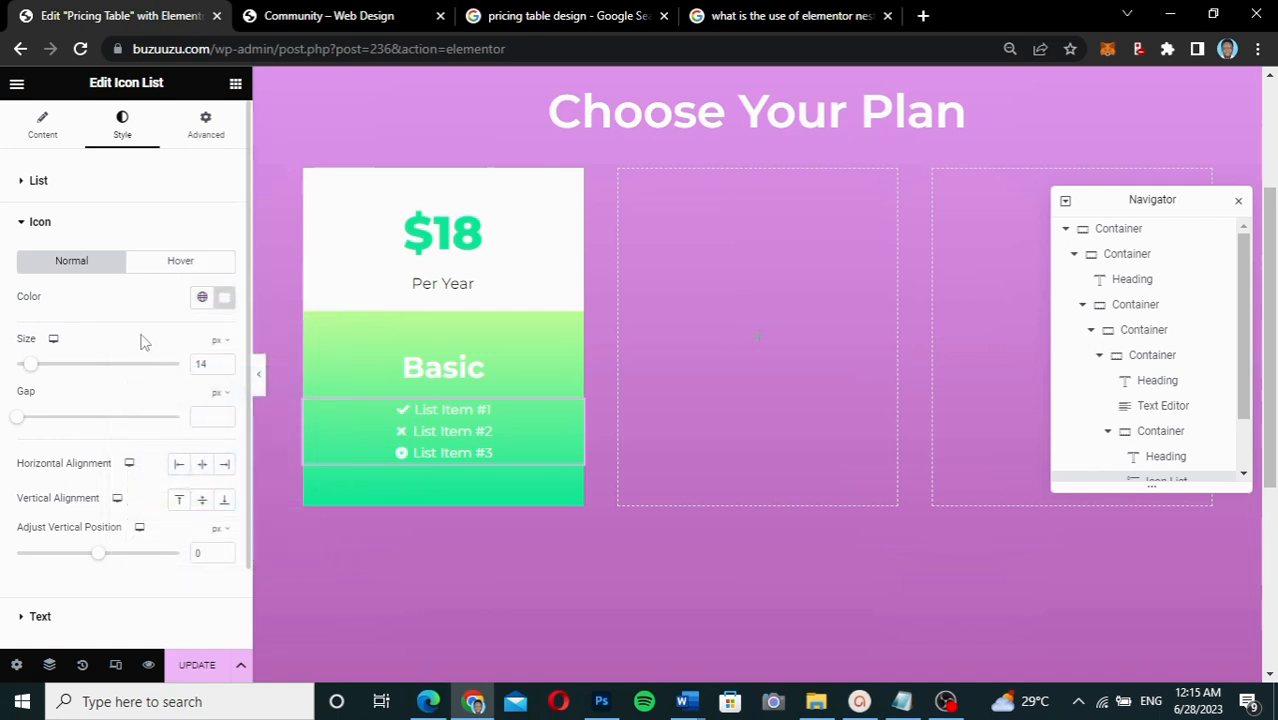
# Delete List Item #3 and duplicate the other items to make three check-mark items followed by two cross-mark items
pyautogui.click(46, 138)
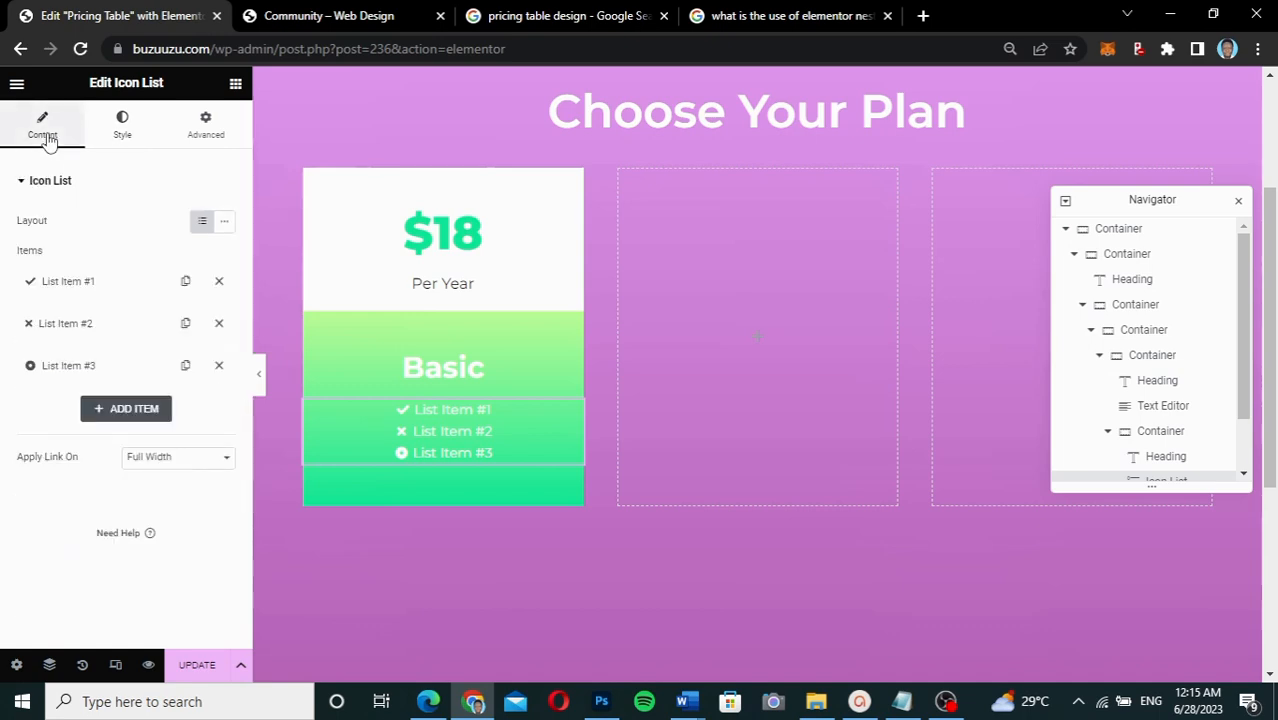
pyautogui.click(216, 363)
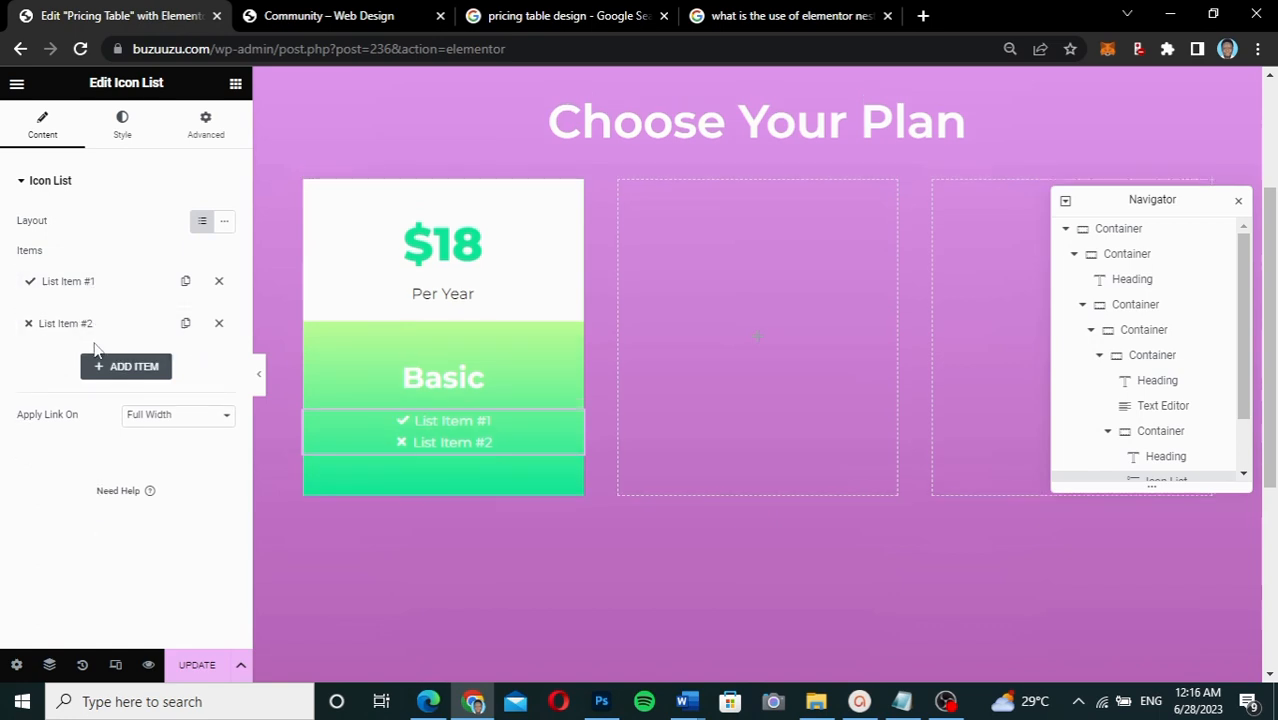
pyautogui.click(186, 282)
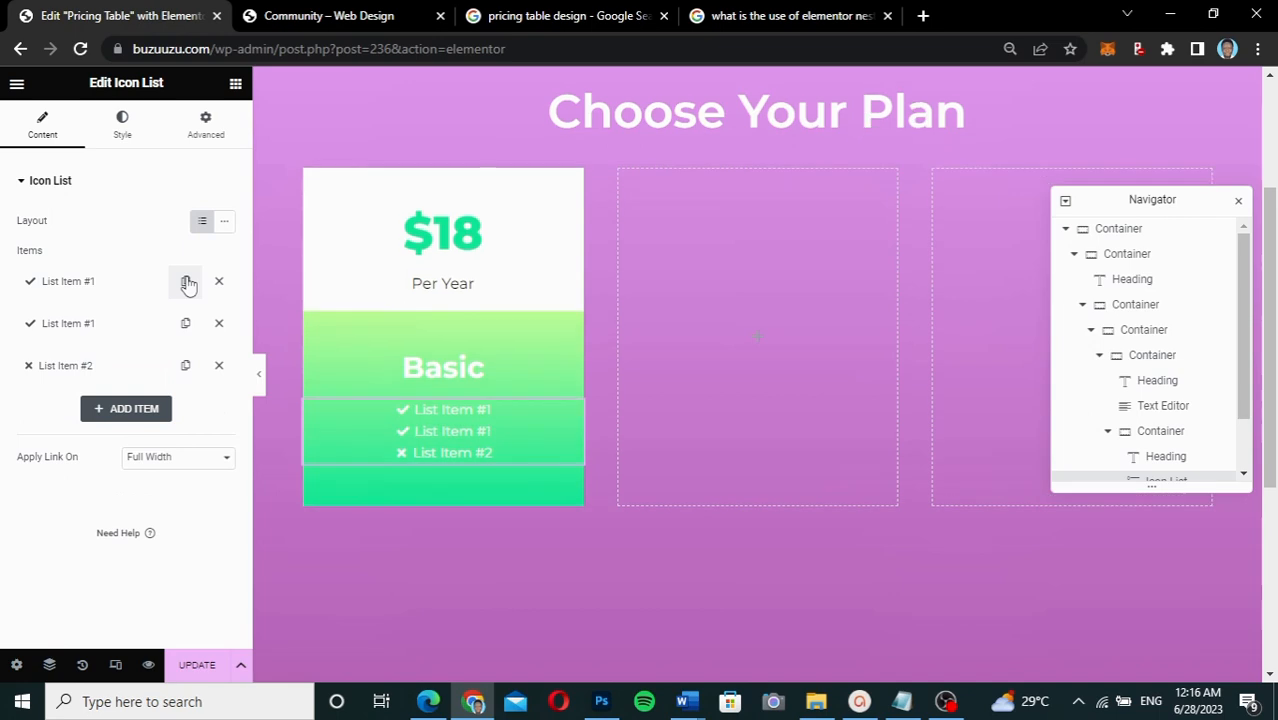
pyautogui.click(185, 323)
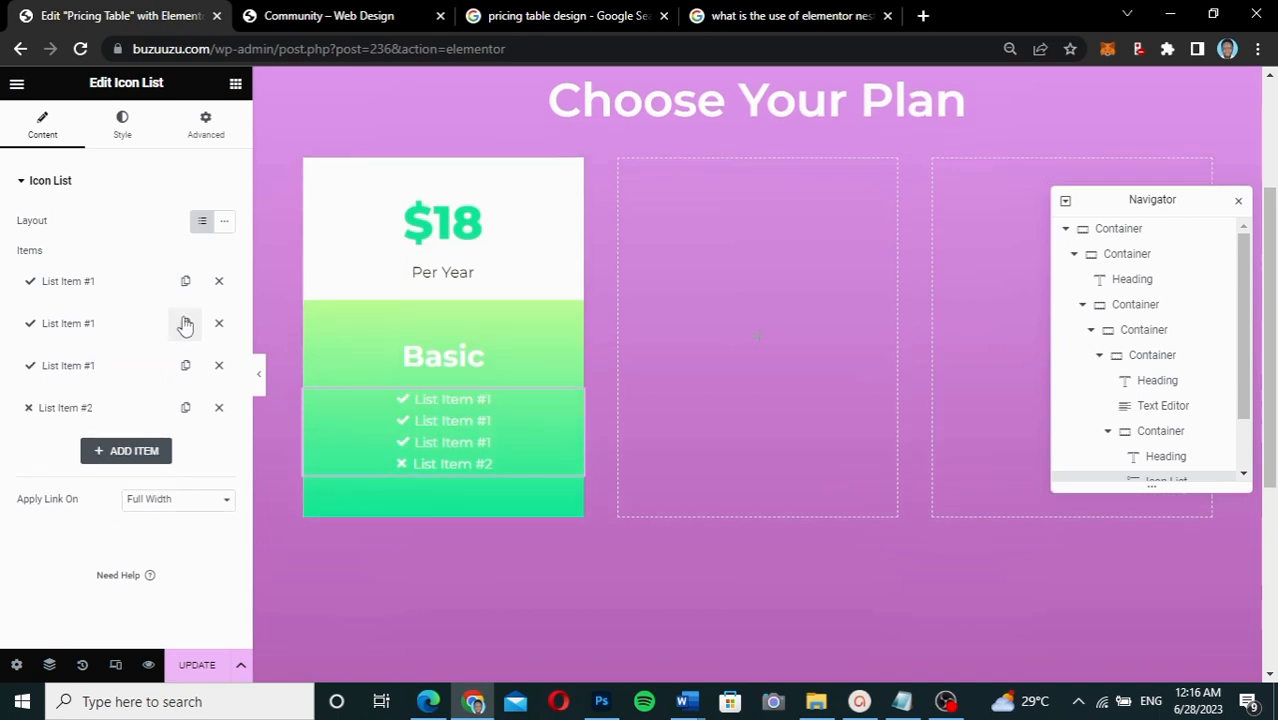
pyautogui.click(185, 408)
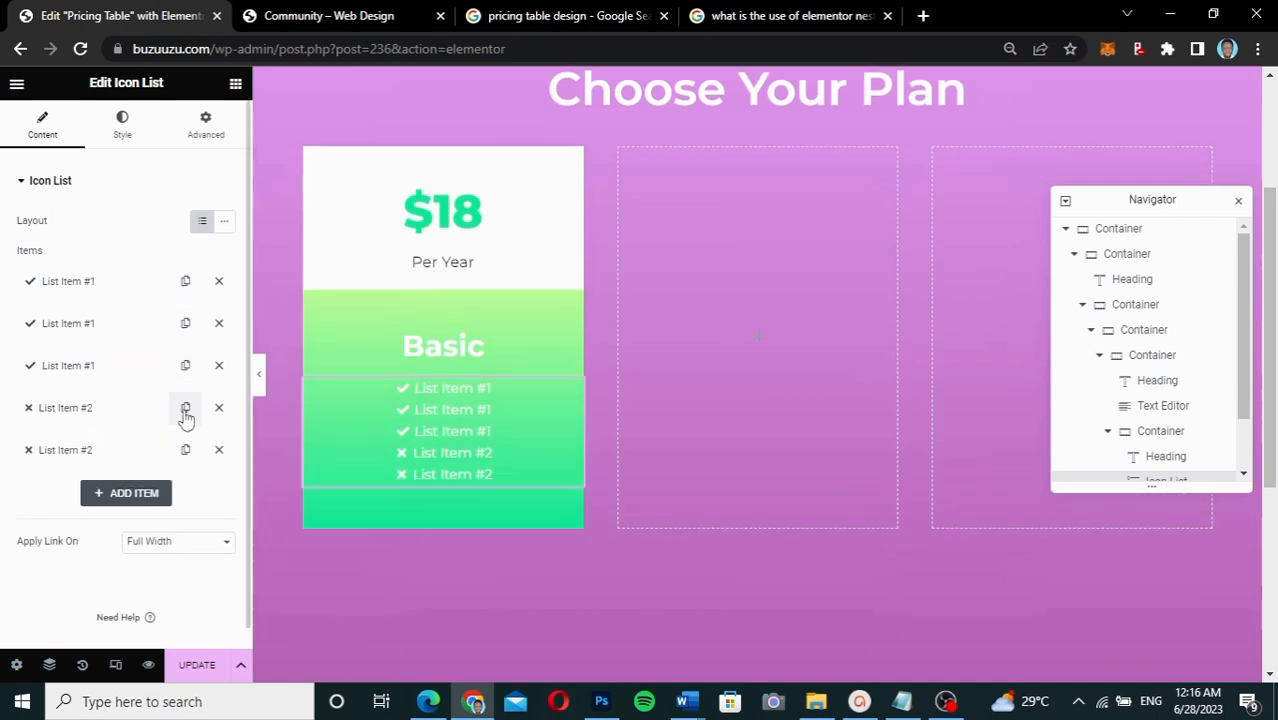
# Check the Basic card's feature list on the sample page and duplicate a cross-mark item to make three cross-mark items
pyautogui.click(325, 15)
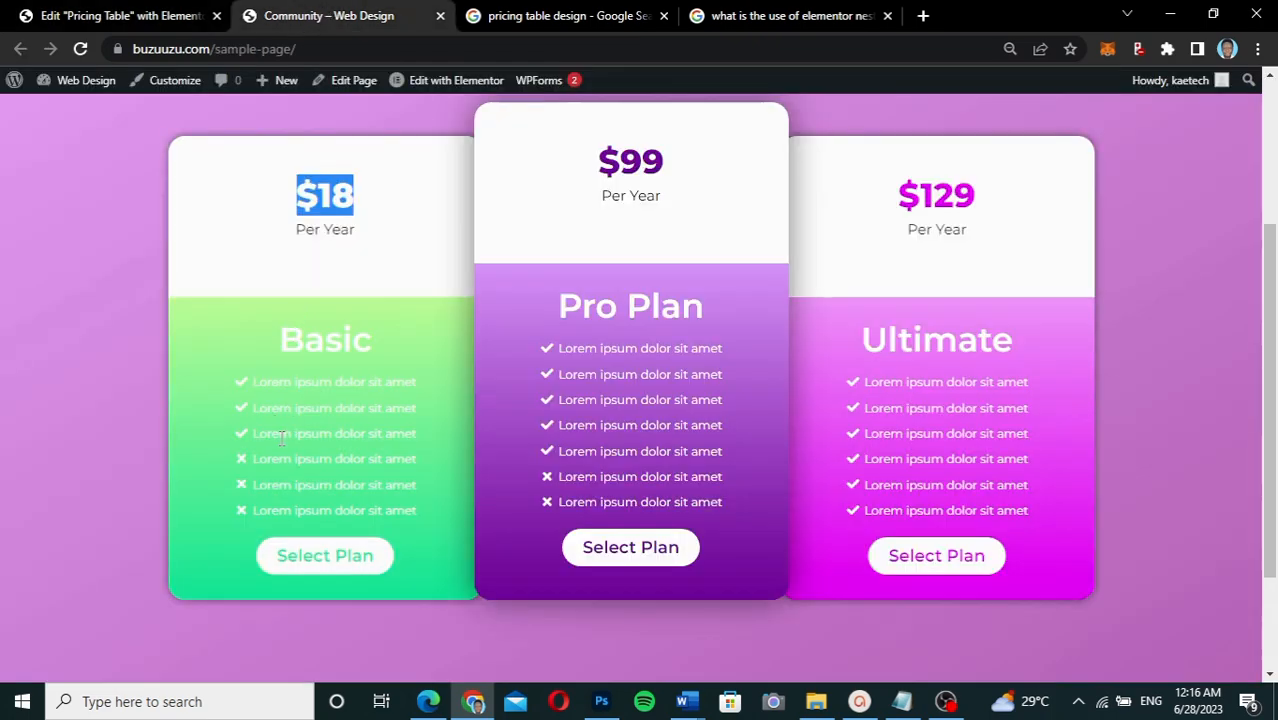
pyautogui.click(143, 15)
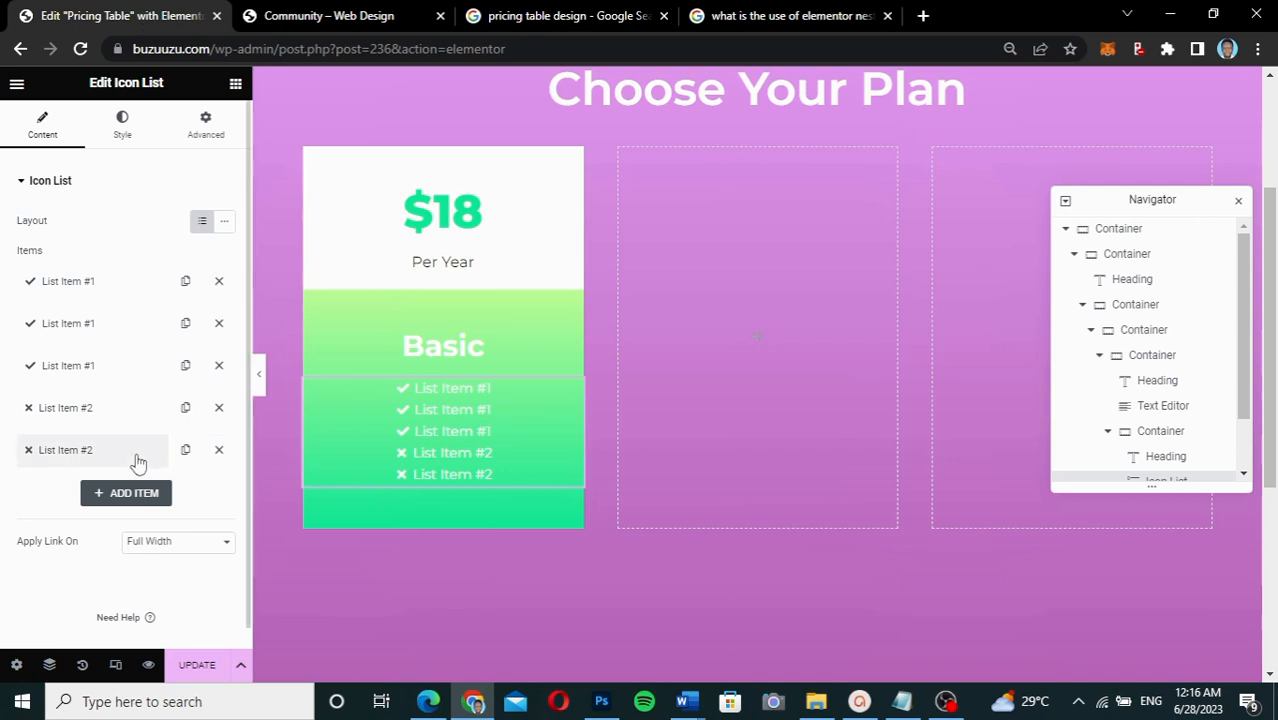
pyautogui.click(186, 451)
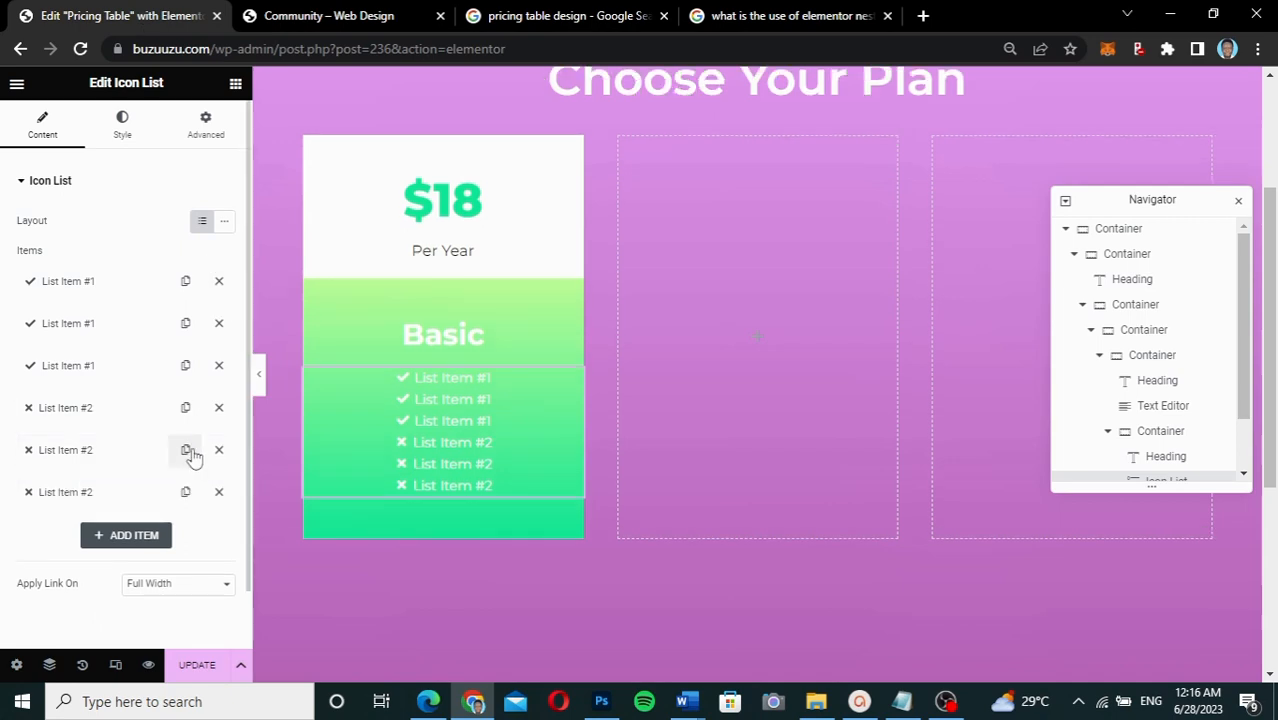
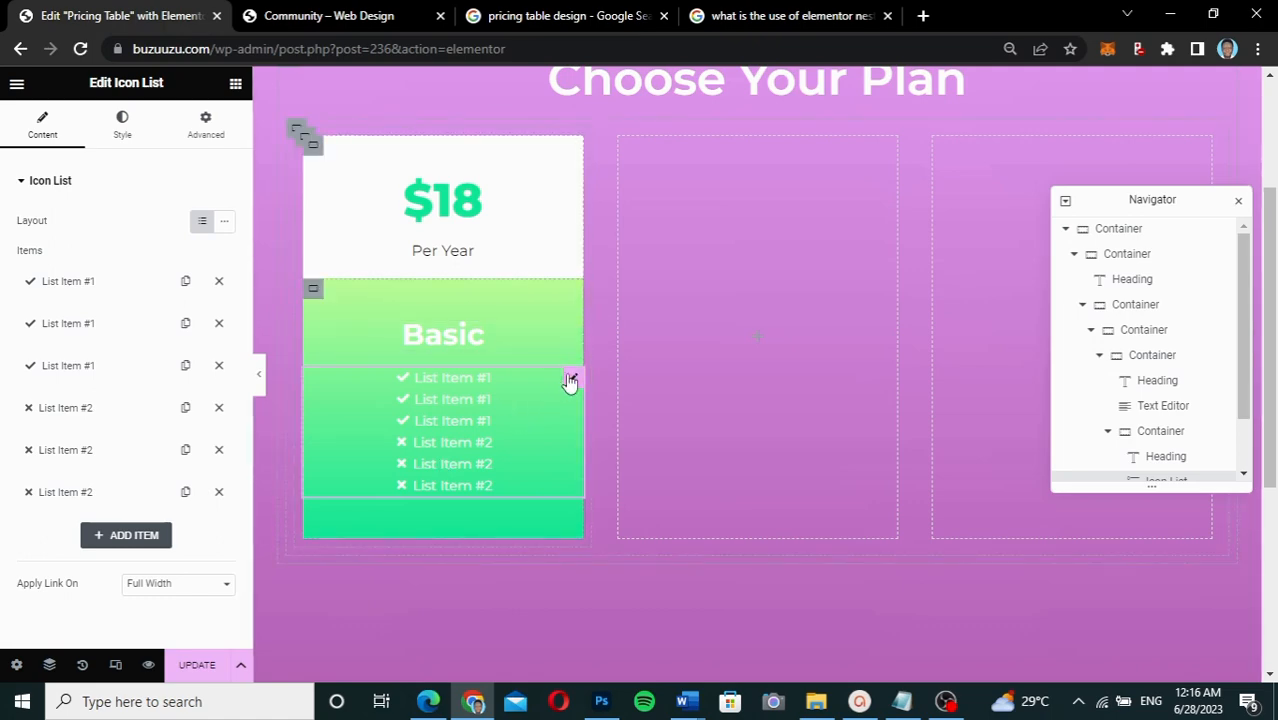
# Copy "Lorem ipsum dolor sit amet" from the sample page's Basic card and use it as the first check-mark item's text
pyautogui.click(380, 17)
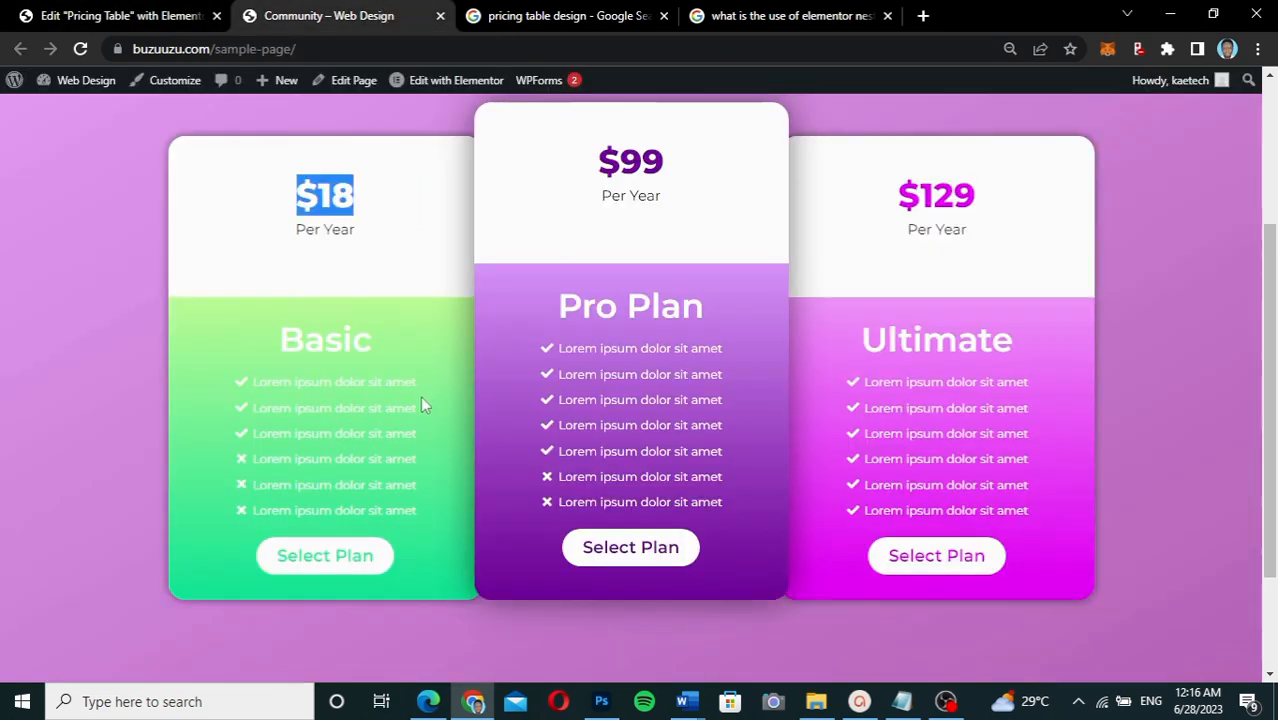
pyautogui.moveTo(417, 382); pyautogui.dragTo(254, 388)
pyautogui.hotkey('ctrl', 'c')
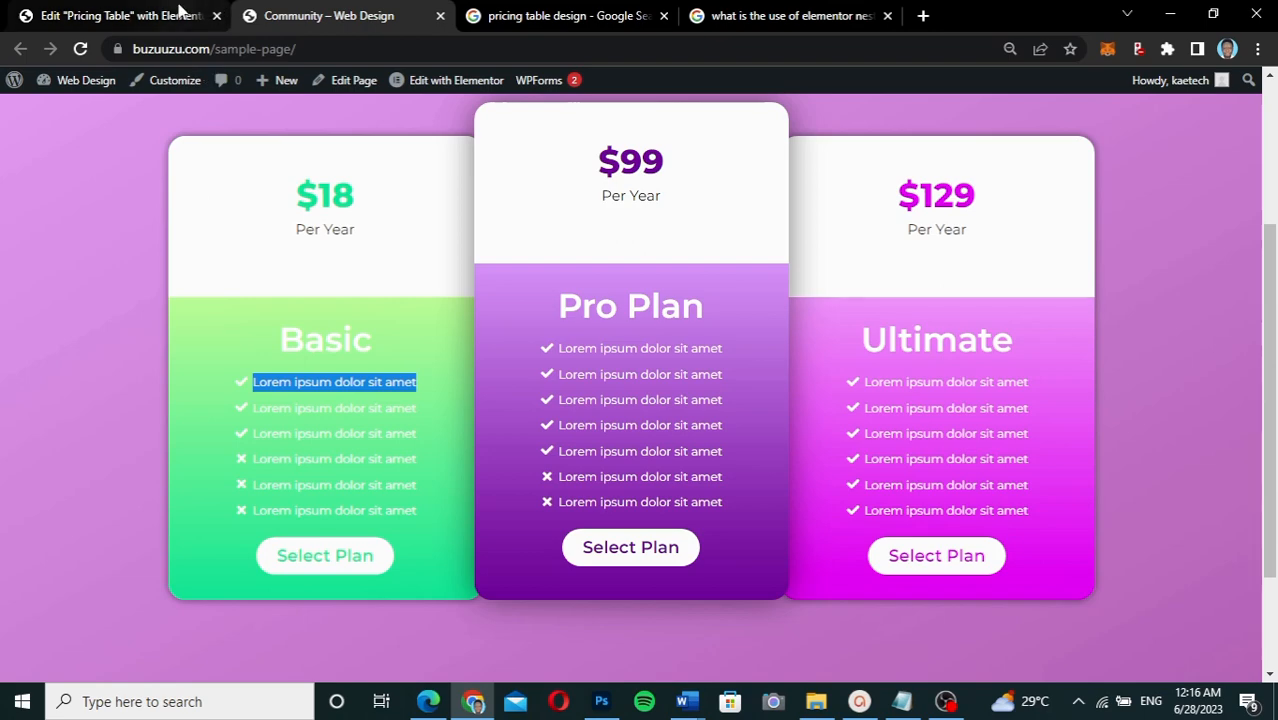
pyautogui.click(178, 14)
pyautogui.click(134, 284)
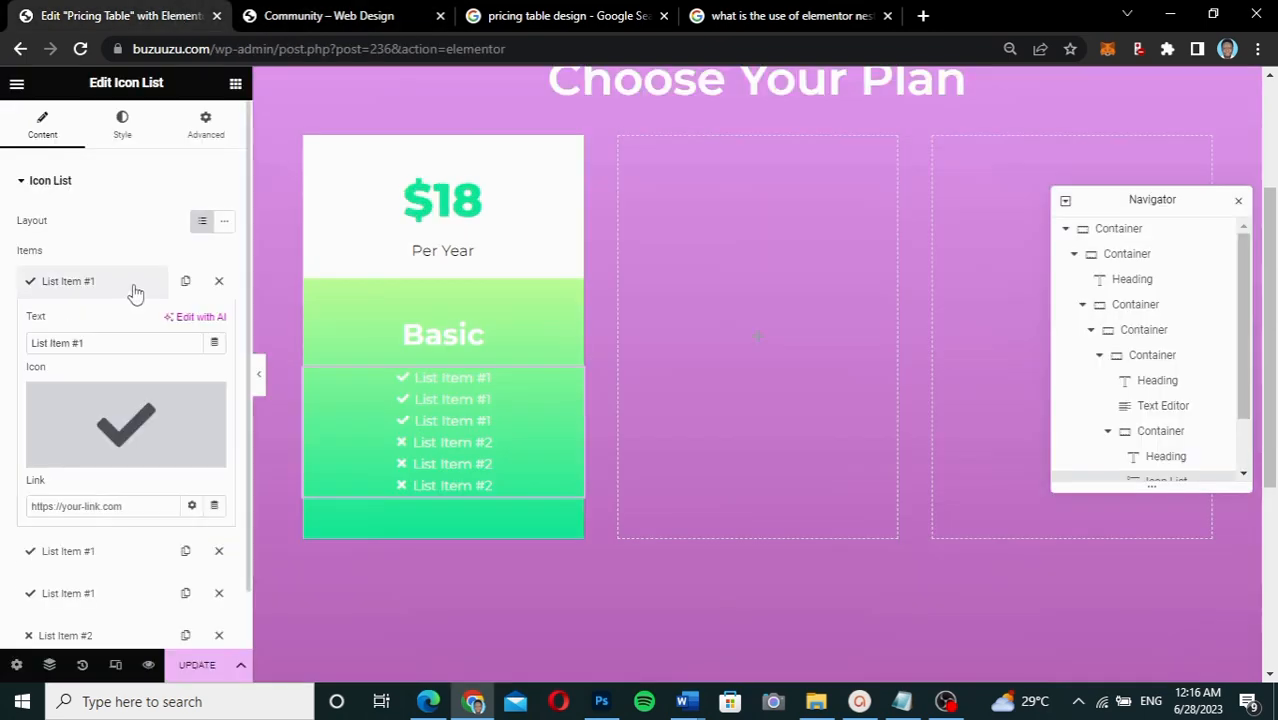
pyautogui.moveTo(127, 345); pyautogui.dragTo(16, 348)
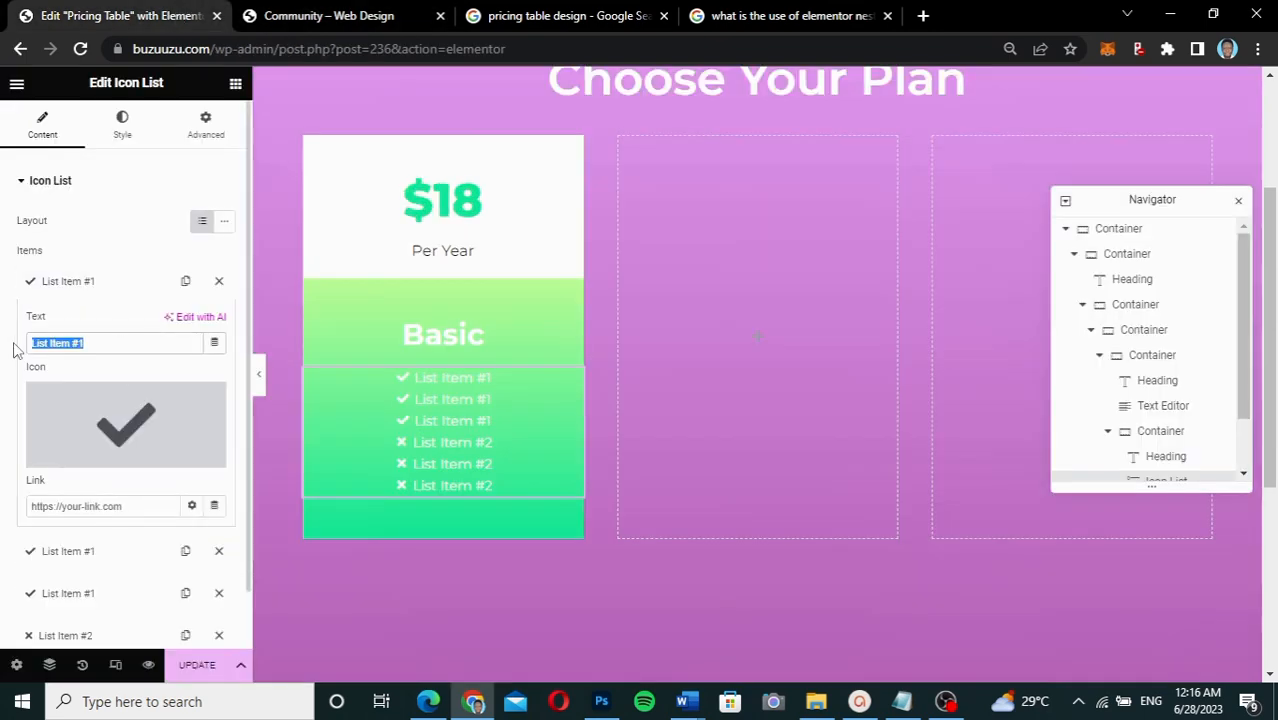
pyautogui.hotkey('ctrl', 'v')
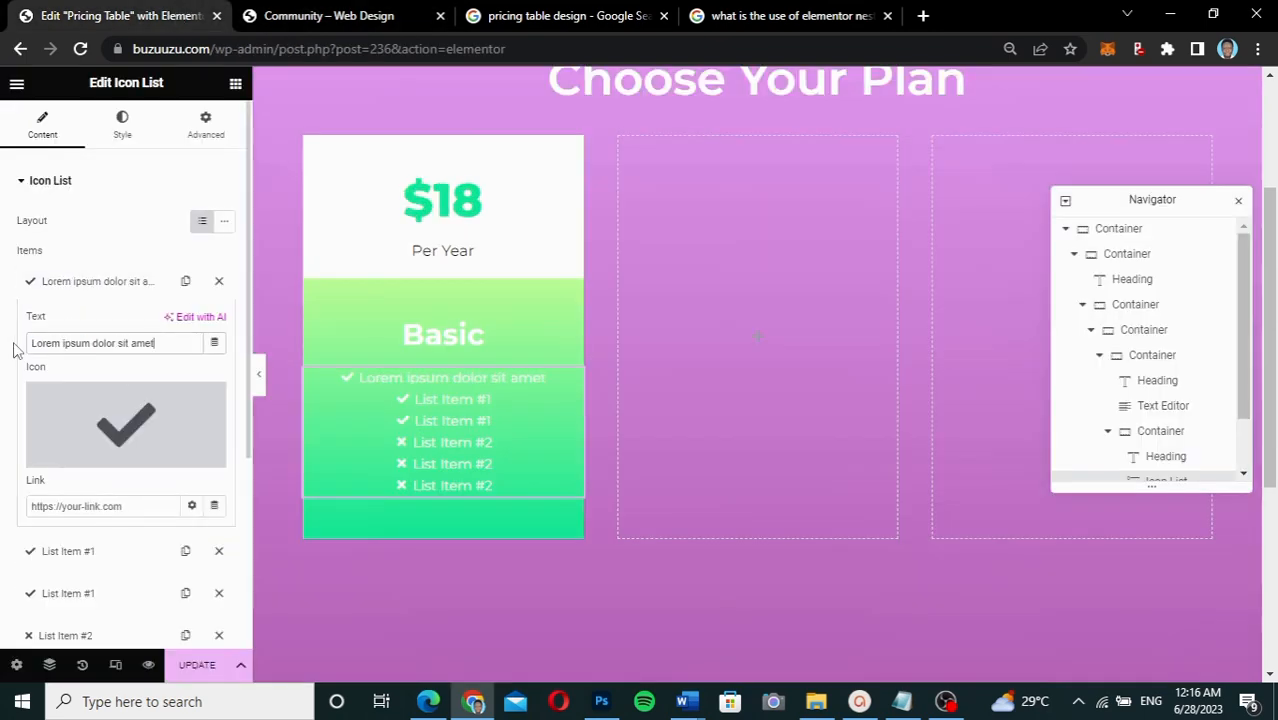
pyautogui.click(114, 296)
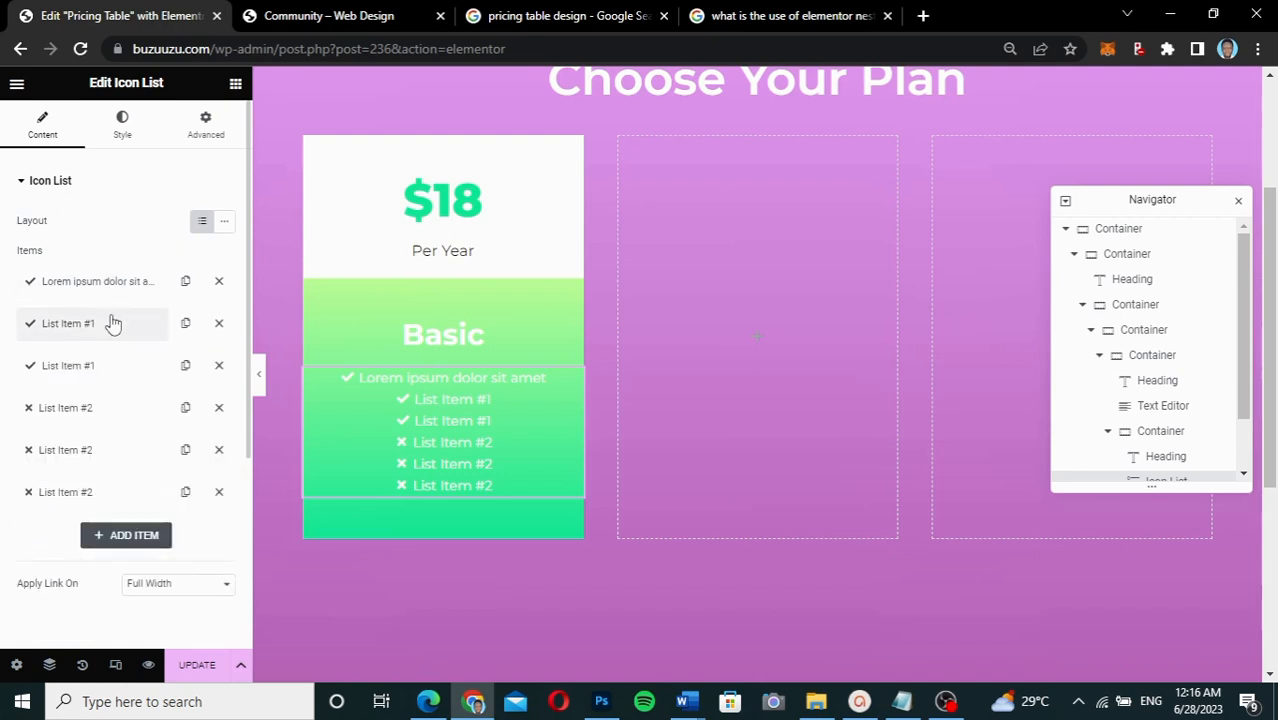
# Replace the text of the second and third check-mark items with "Lorem ipsum dolor sit amet"
pyautogui.click(113, 323)
pyautogui.moveTo(105, 385); pyautogui.dragTo(2, 390)
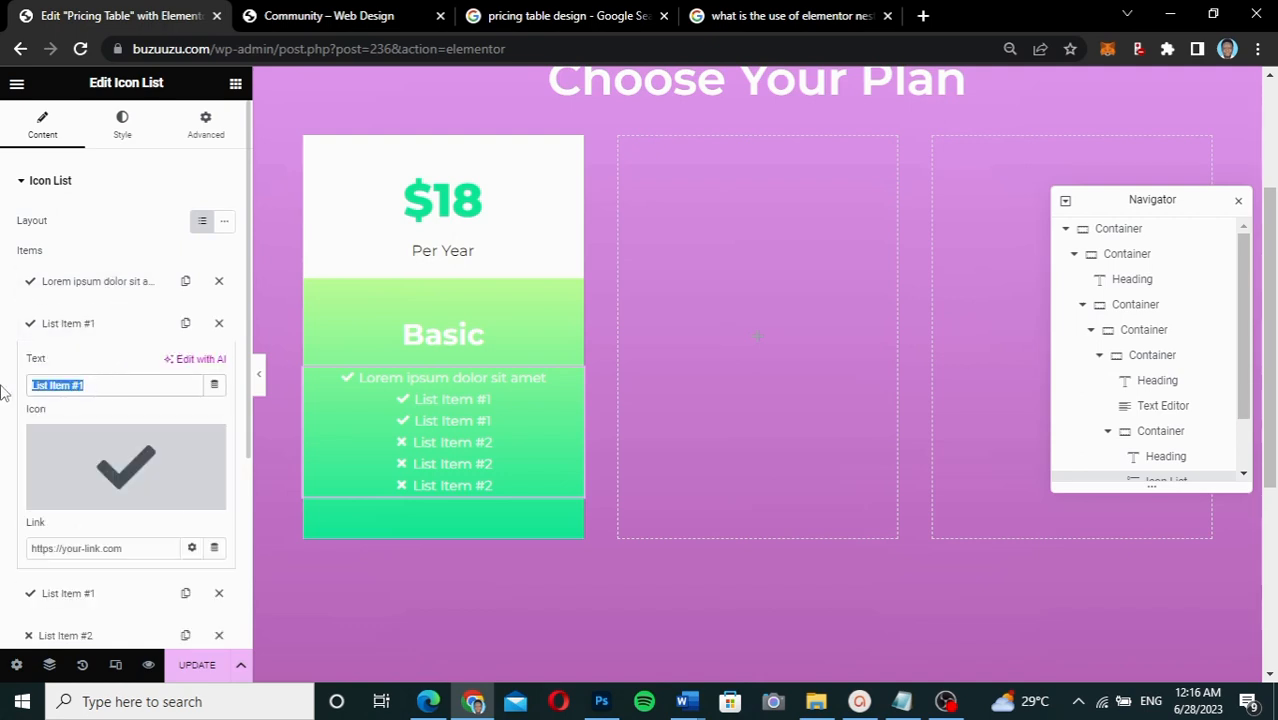
pyautogui.hotkey('ctrl', 'v')
pyautogui.click(113, 323)
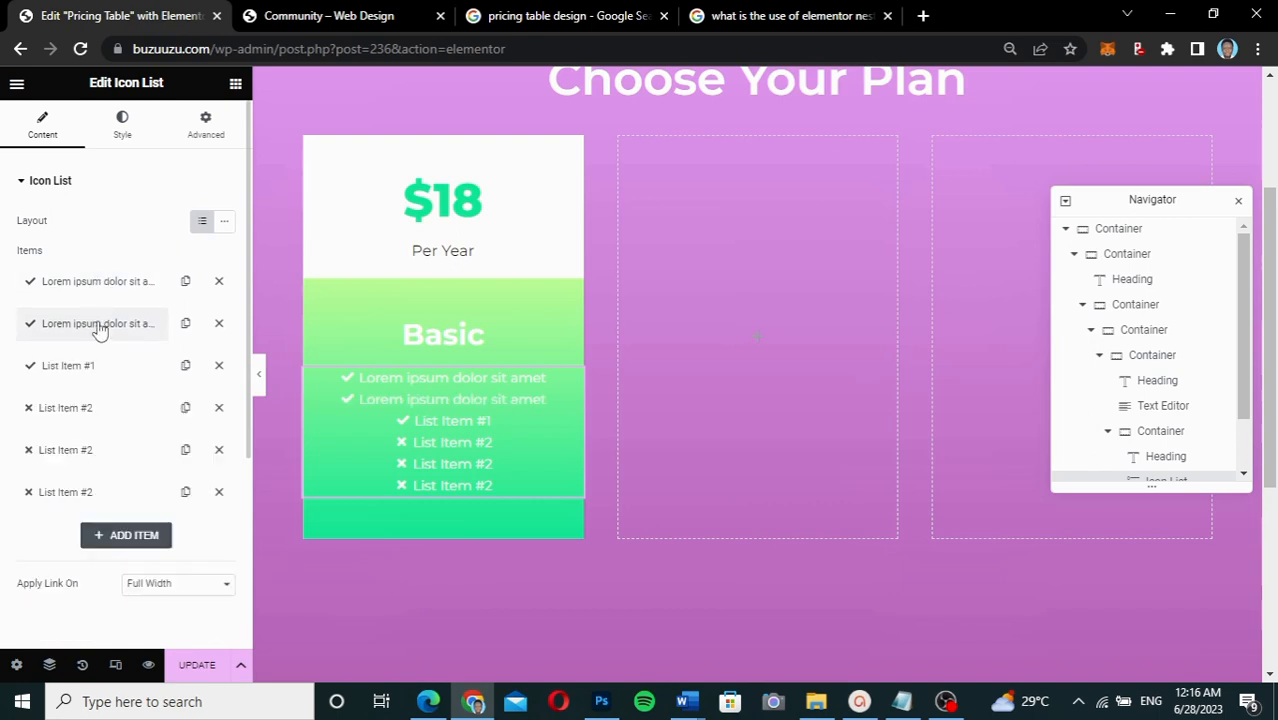
pyautogui.click(104, 365)
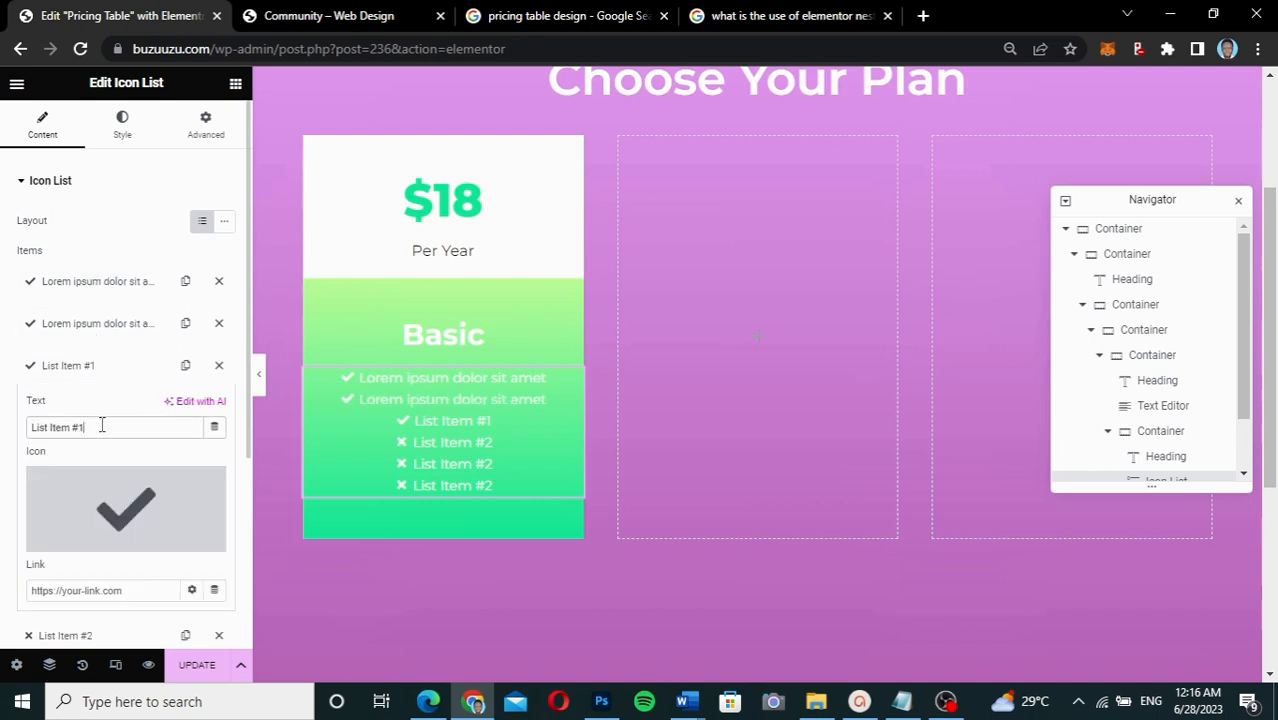
pyautogui.tripleClick(102, 425)
pyautogui.hotkey('ctrl', 'v')
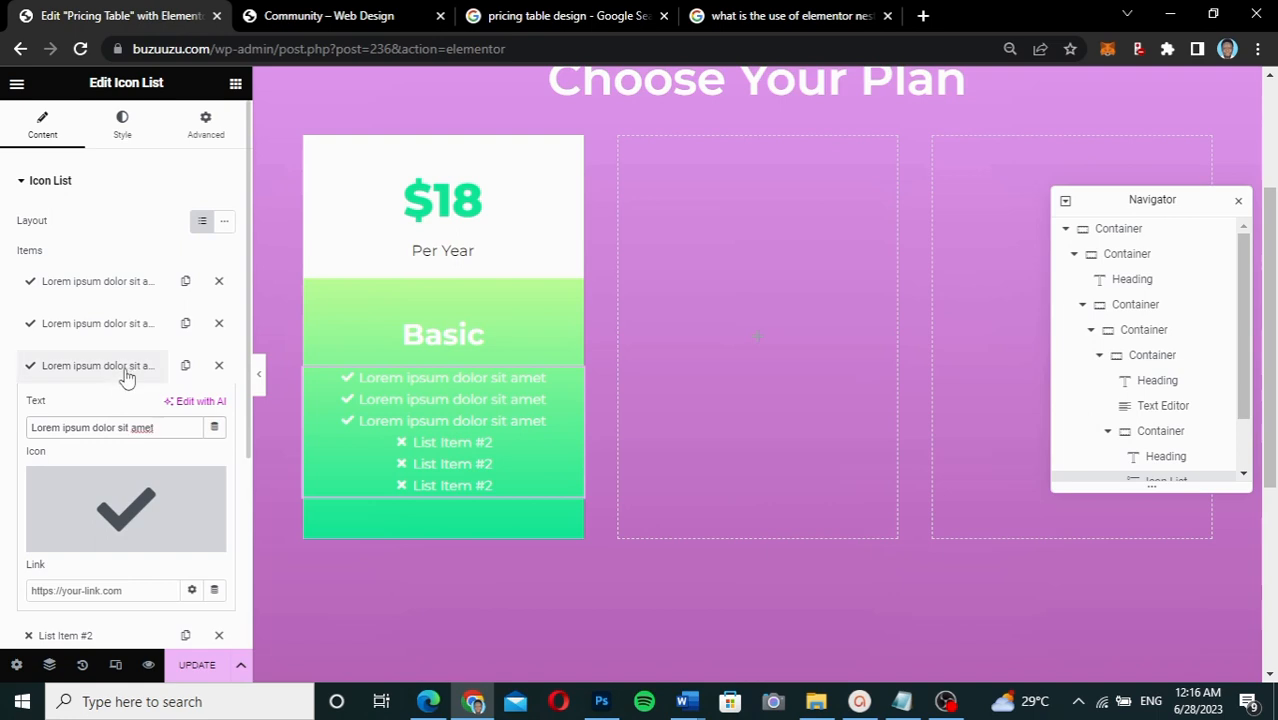
pyautogui.click(125, 370)
# Replace the text of all three cross-mark items with "Lorem ipsum dolor sit amet"
pyautogui.click(123, 410)
pyautogui.moveTo(97, 467); pyautogui.dragTo(3, 477)
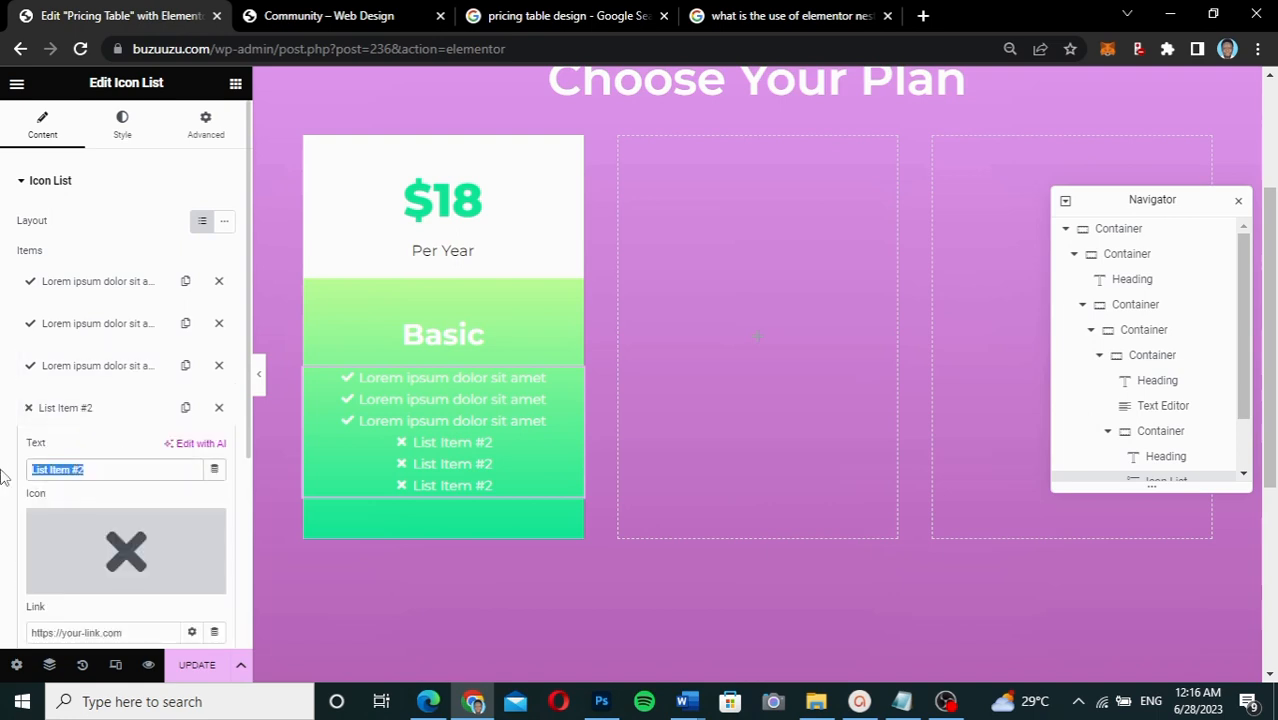
pyautogui.hotkey('ctrl', 'v')
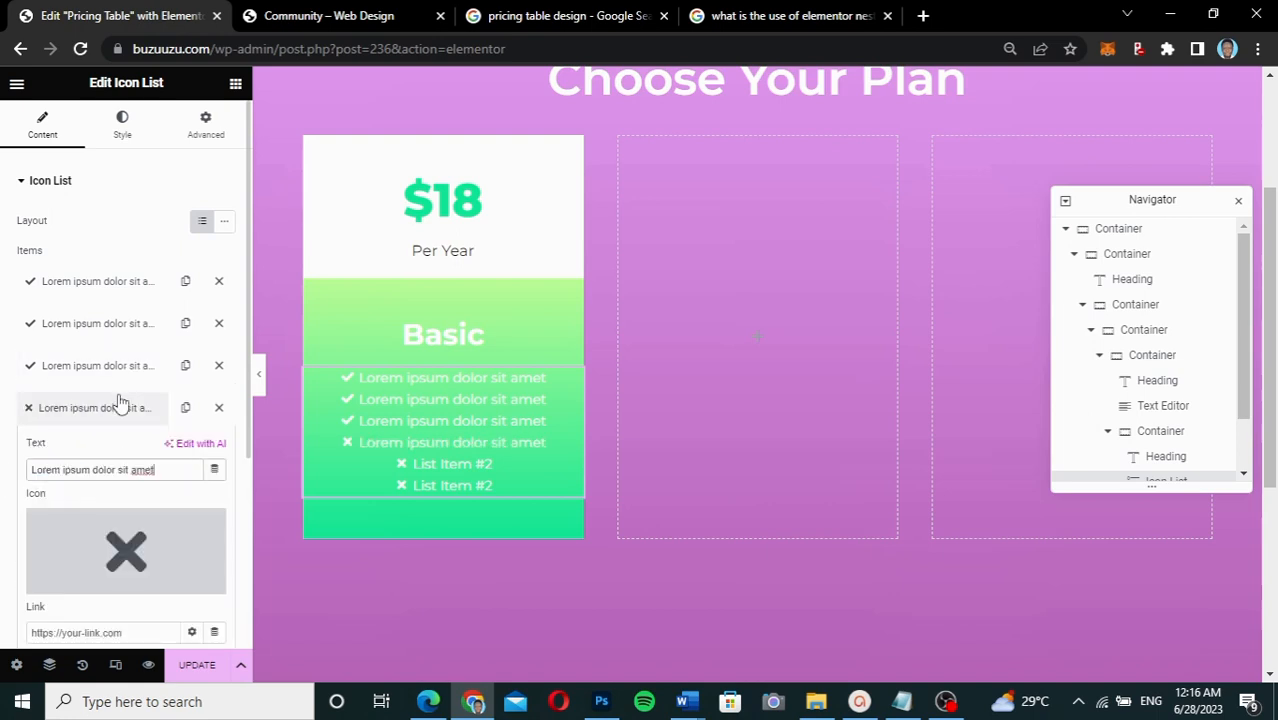
pyautogui.hotkey('ctrl', 'v')
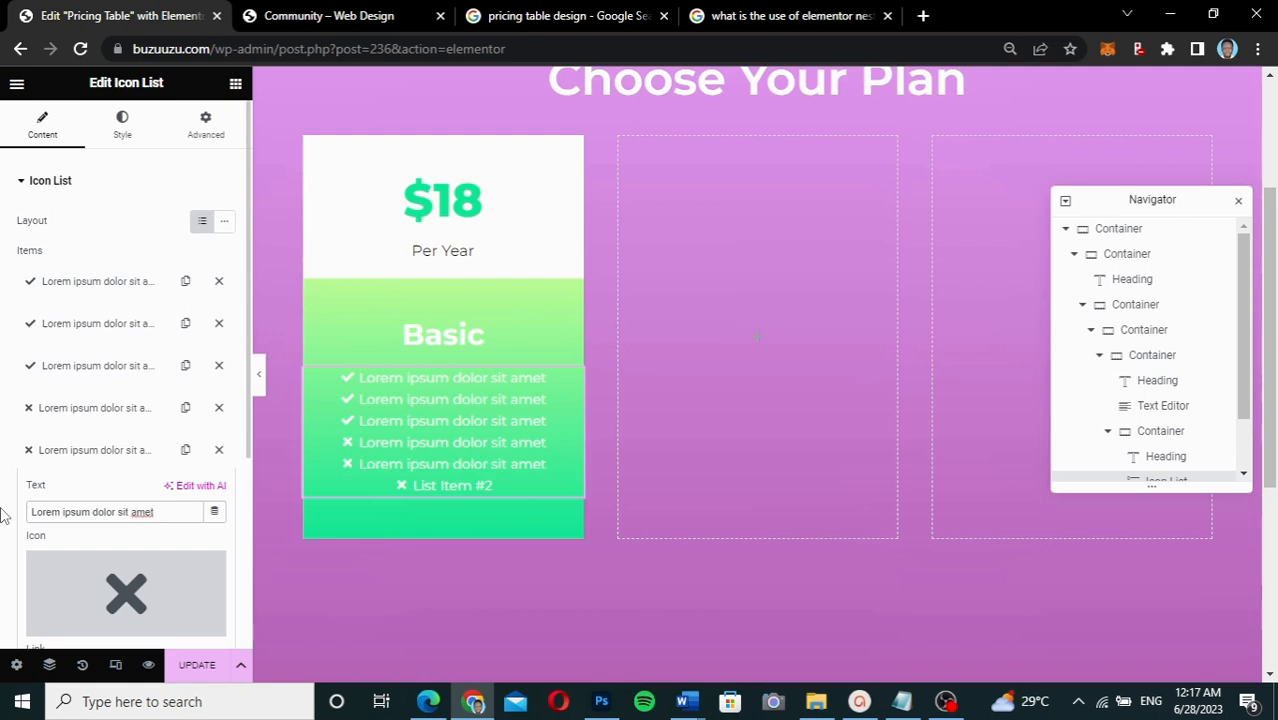
pyautogui.click(122, 453)
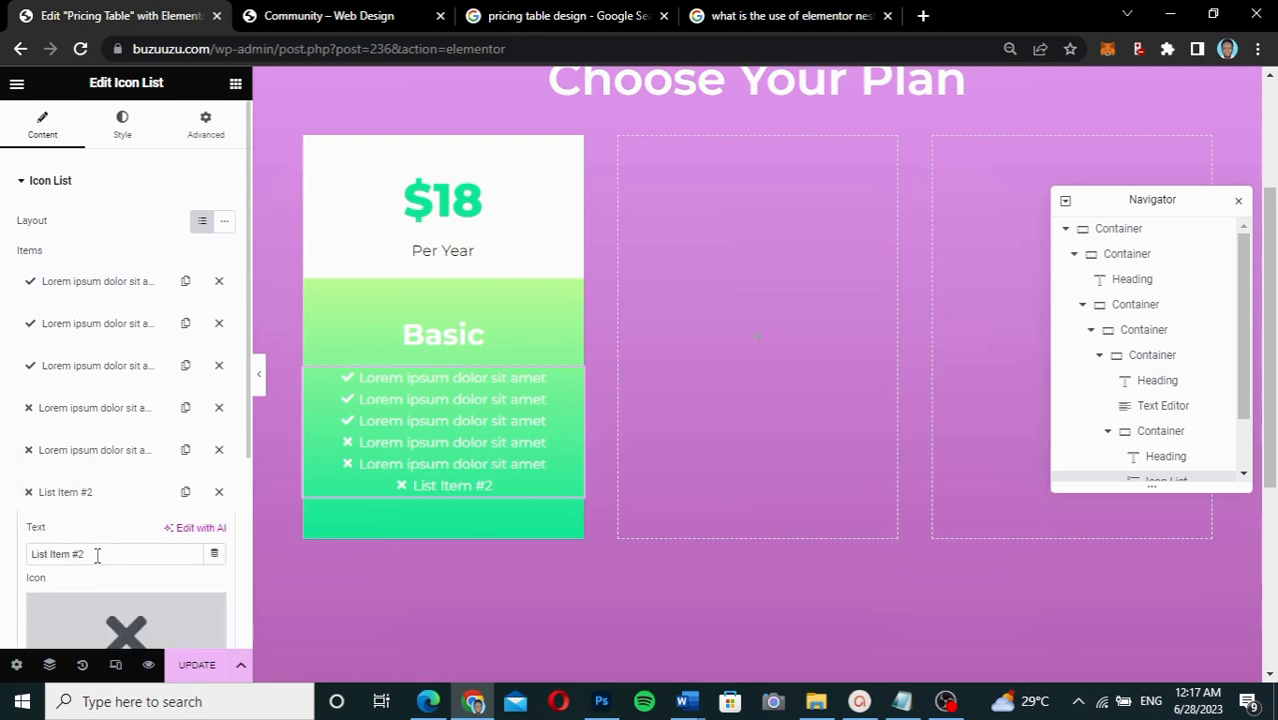
pyautogui.moveTo(97, 553); pyautogui.dragTo(4, 555)
pyautogui.hotkey('ctrl', 'v')
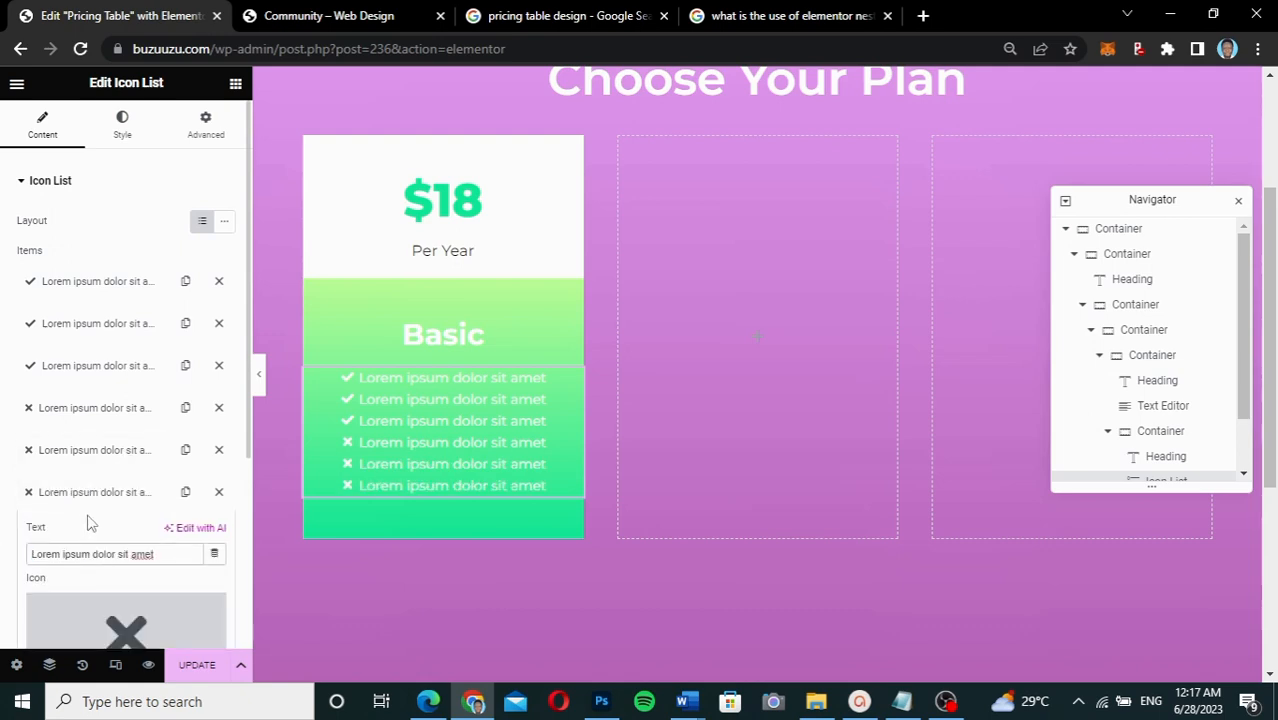
pyautogui.click(118, 486)
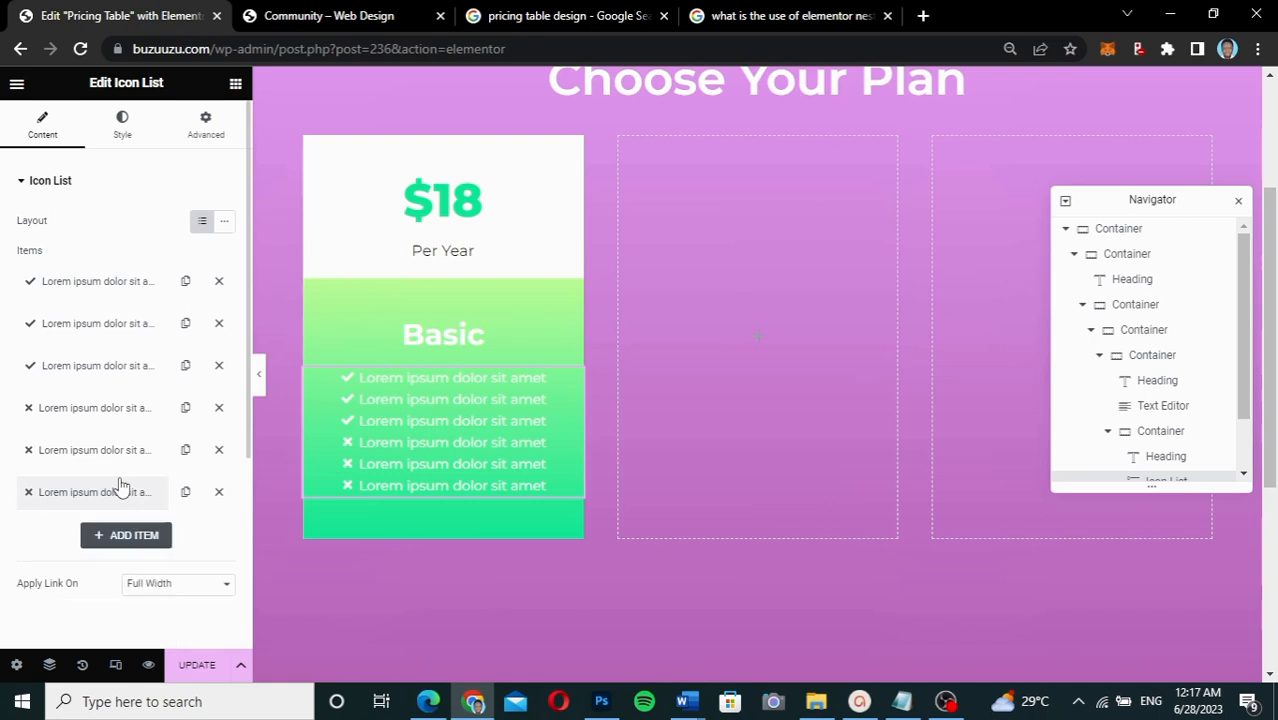
# Set the space between the icon list's items to 8 px
pyautogui.click(123, 137)
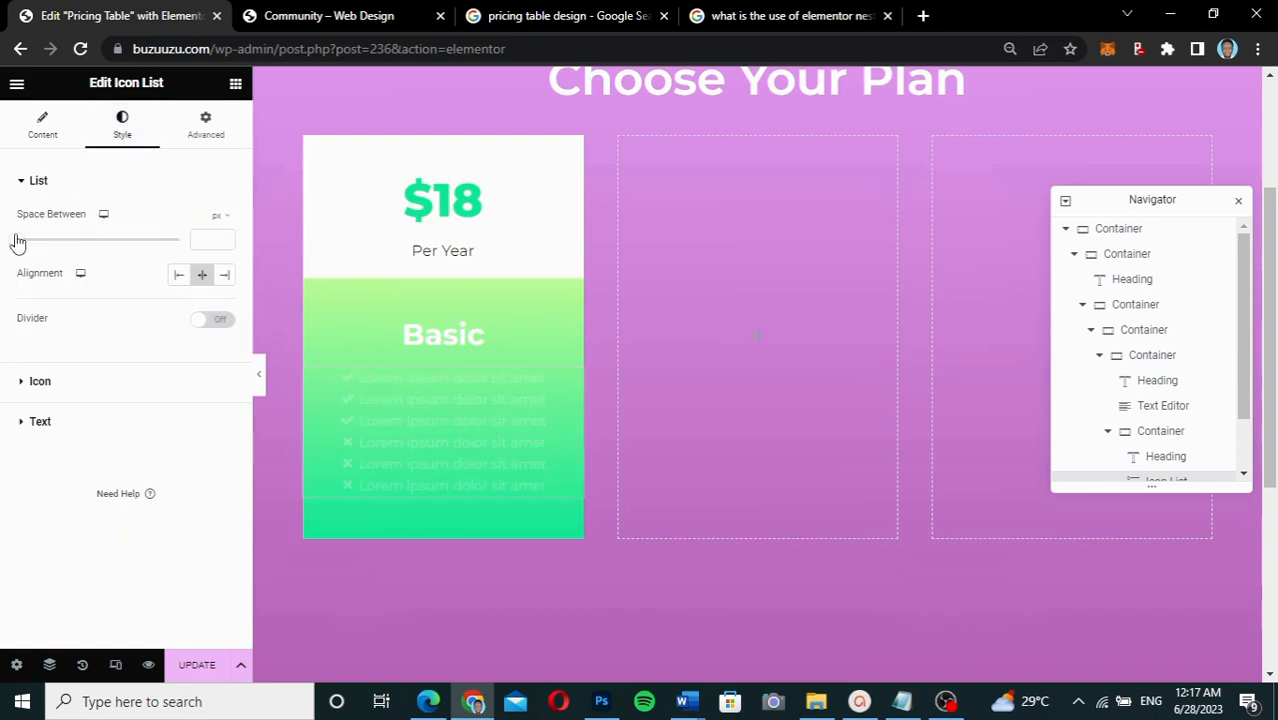
pyautogui.moveTo(17, 243); pyautogui.dragTo(43, 243)
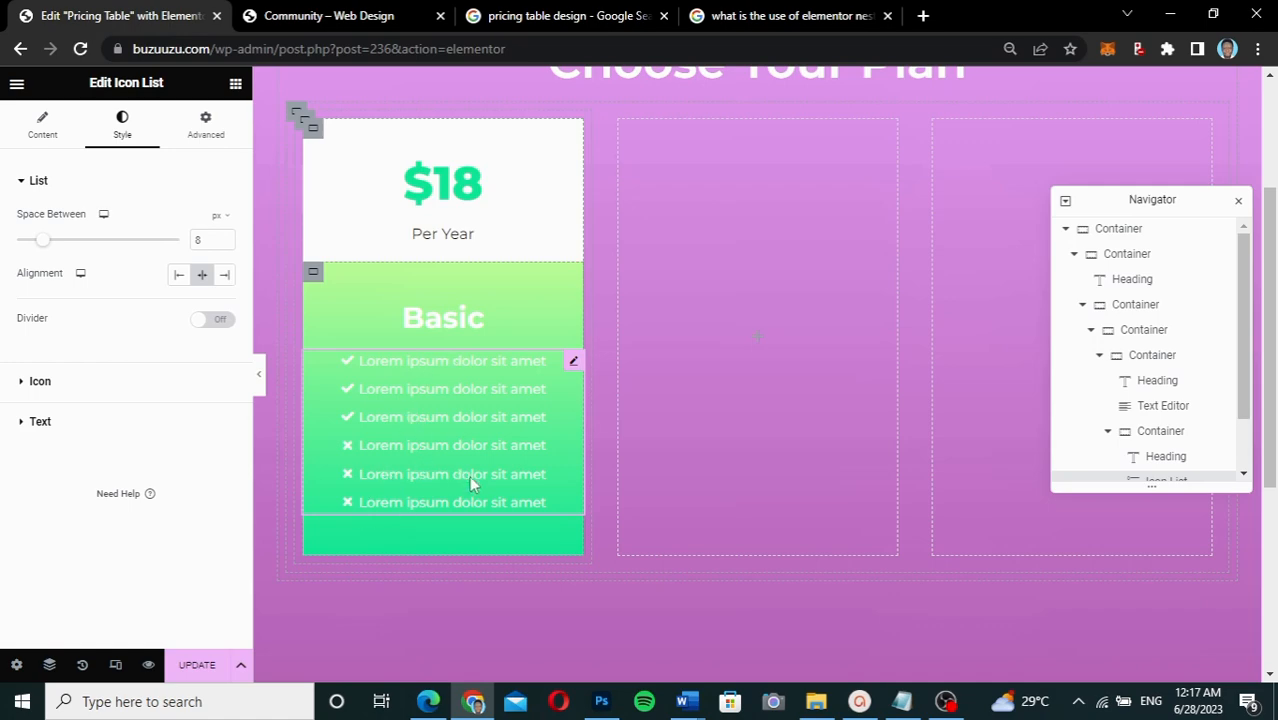
# Add a Button widget directly below the icon list in the Basic card and align it to the center
pyautogui.click(236, 86)
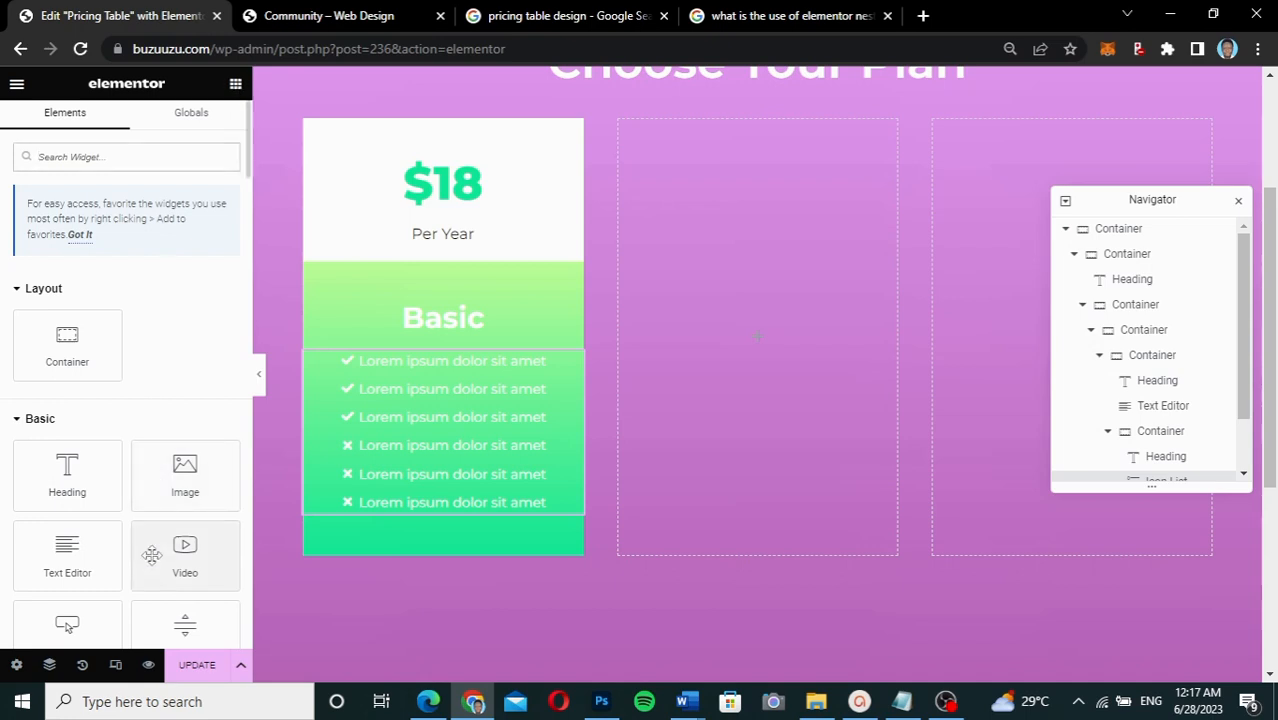
pyautogui.moveTo(67, 625); pyautogui.dragTo(434, 452)
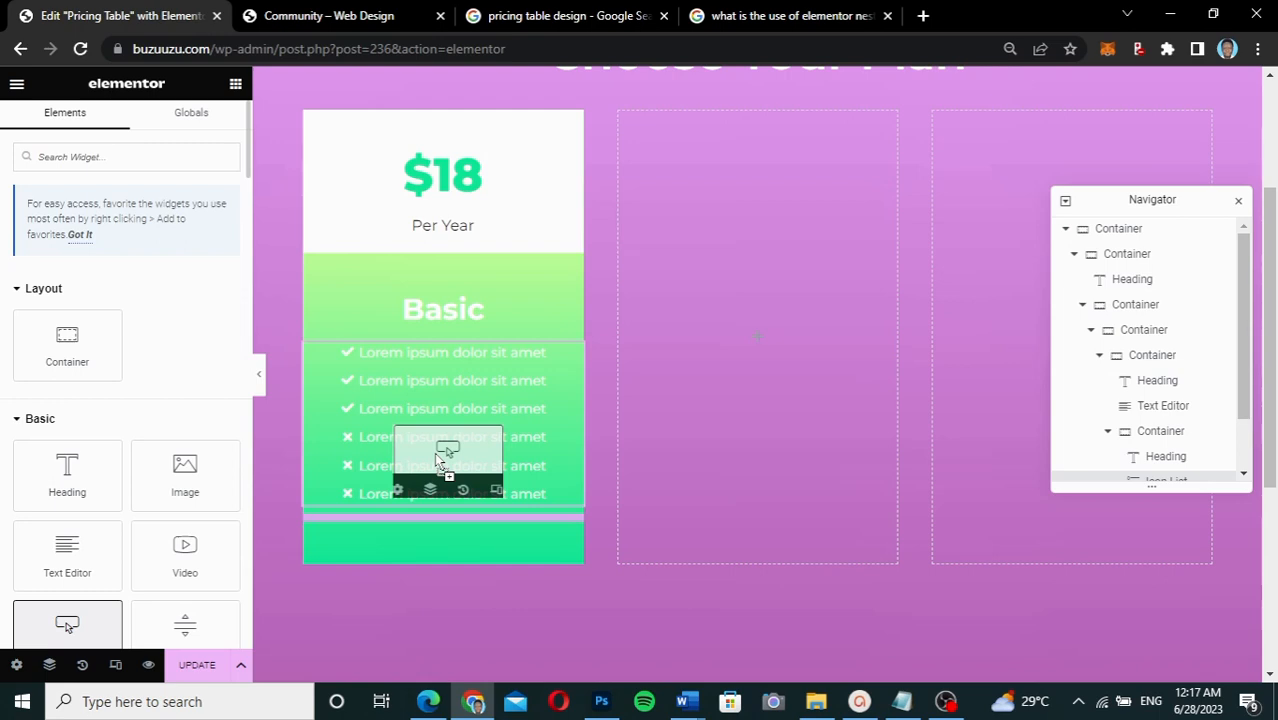
pyautogui.moveTo(434, 452); pyautogui.dragTo(438, 485)
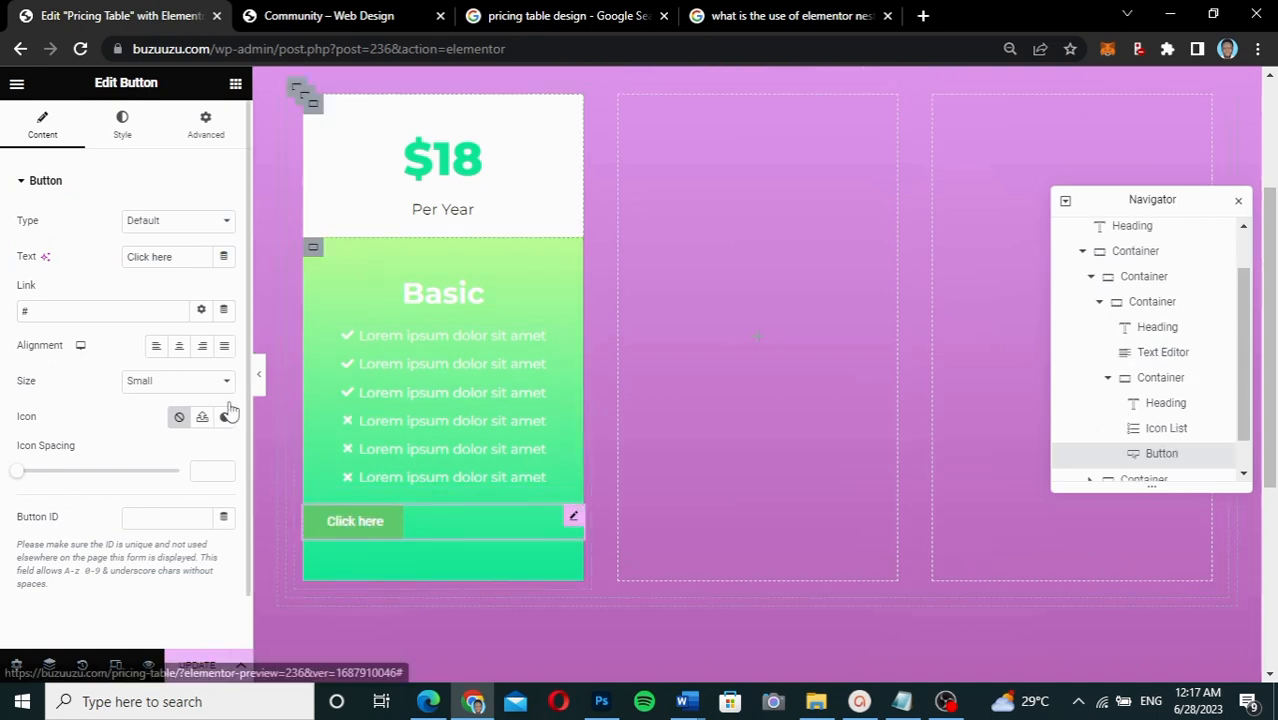
pyautogui.click(180, 347)
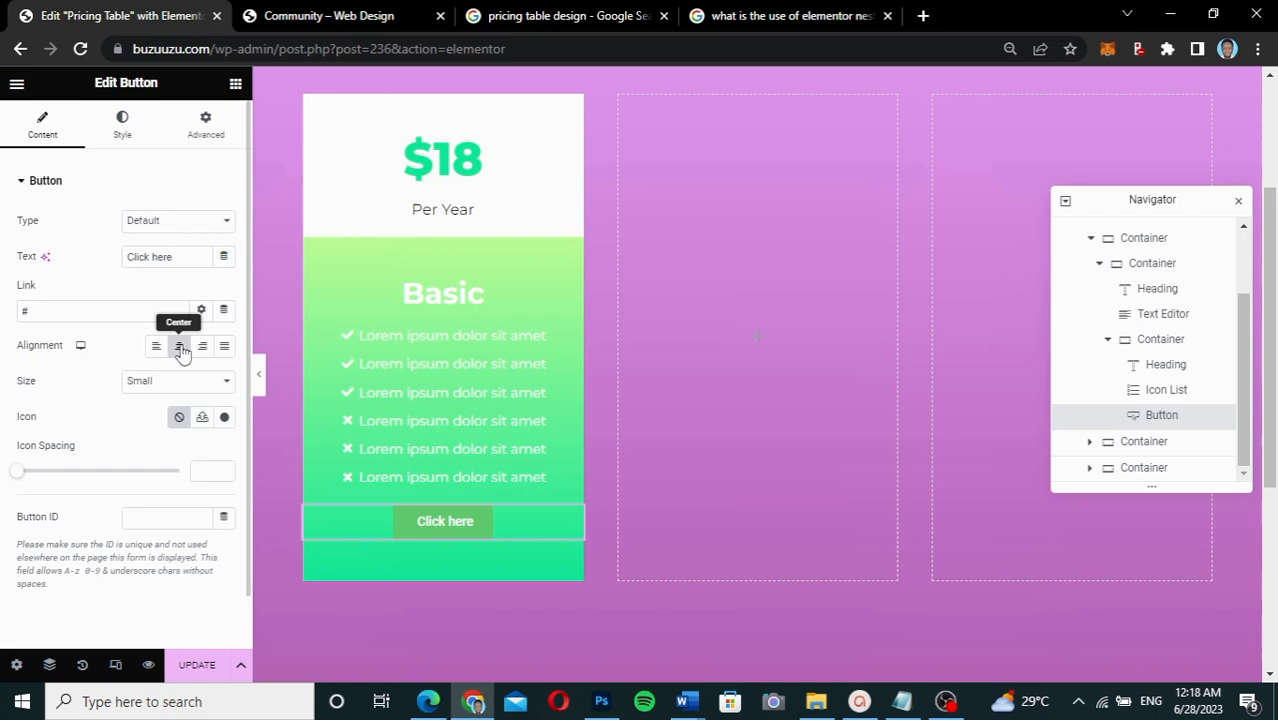
# Change the Basic card button's text to "Select Plan"
pyautogui.moveTo(177, 256); pyautogui.dragTo(100, 260)
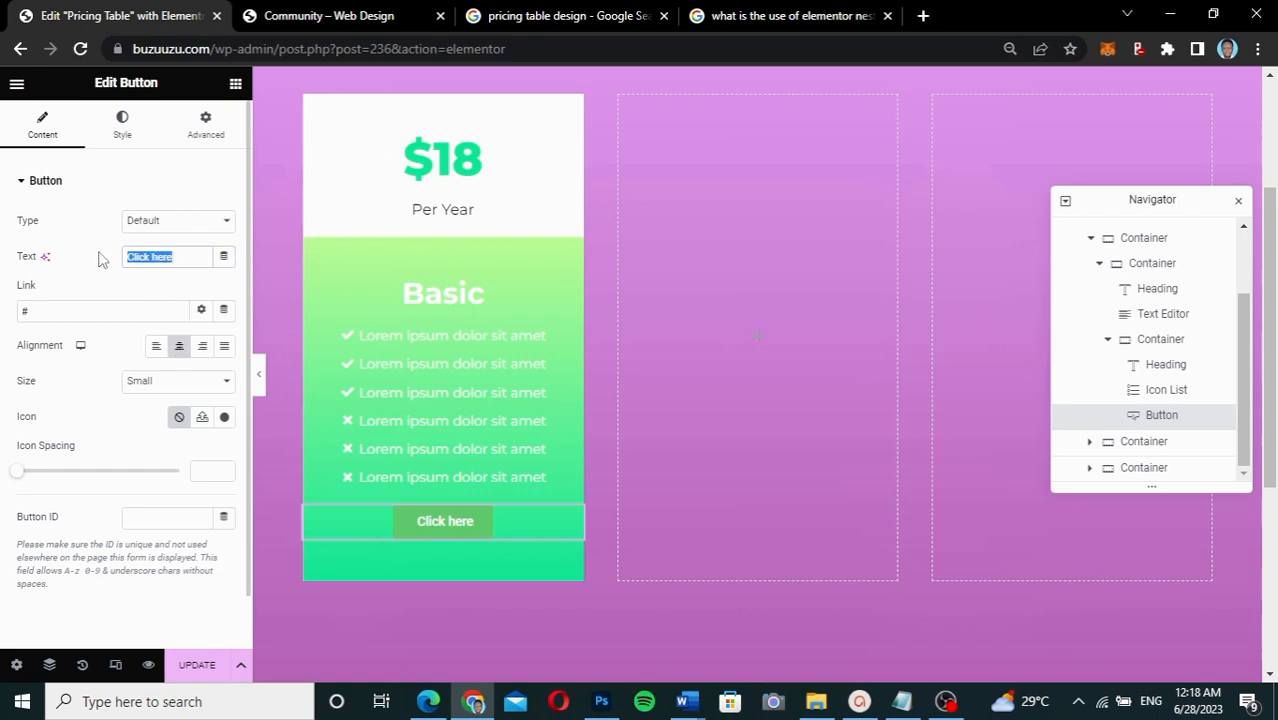
pyautogui.write('Select')
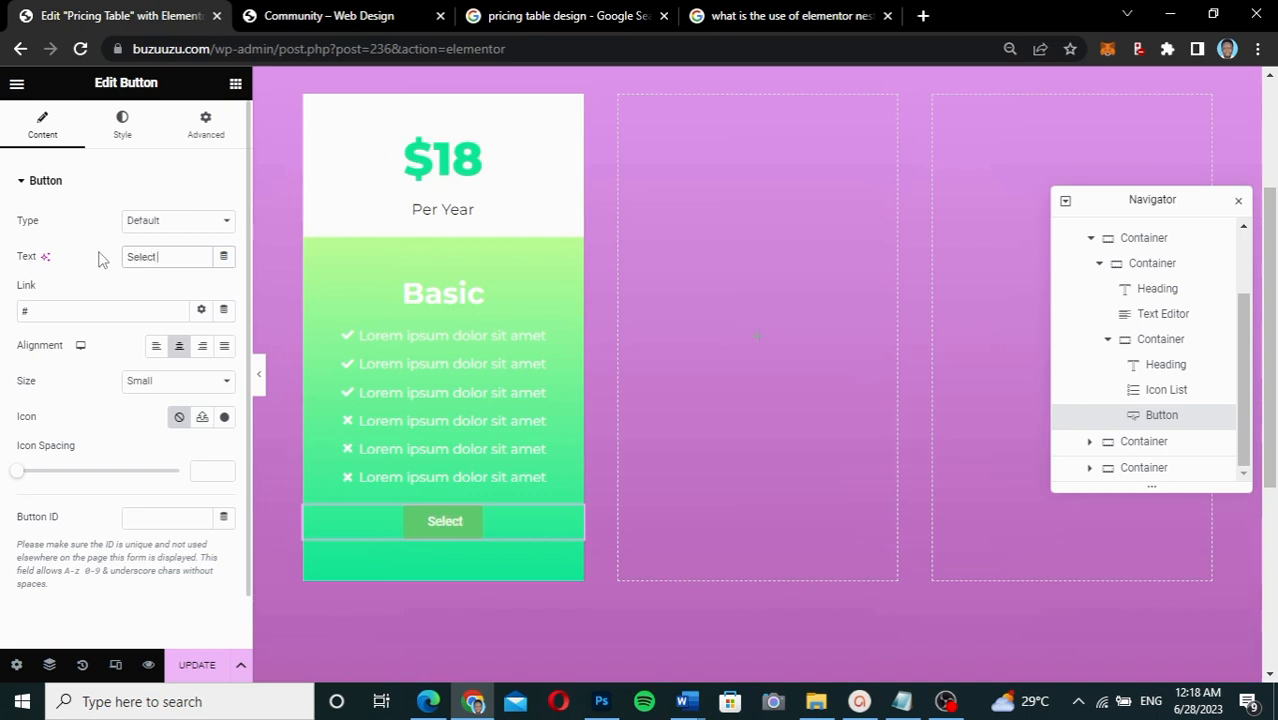
pyautogui.write(' Plan')
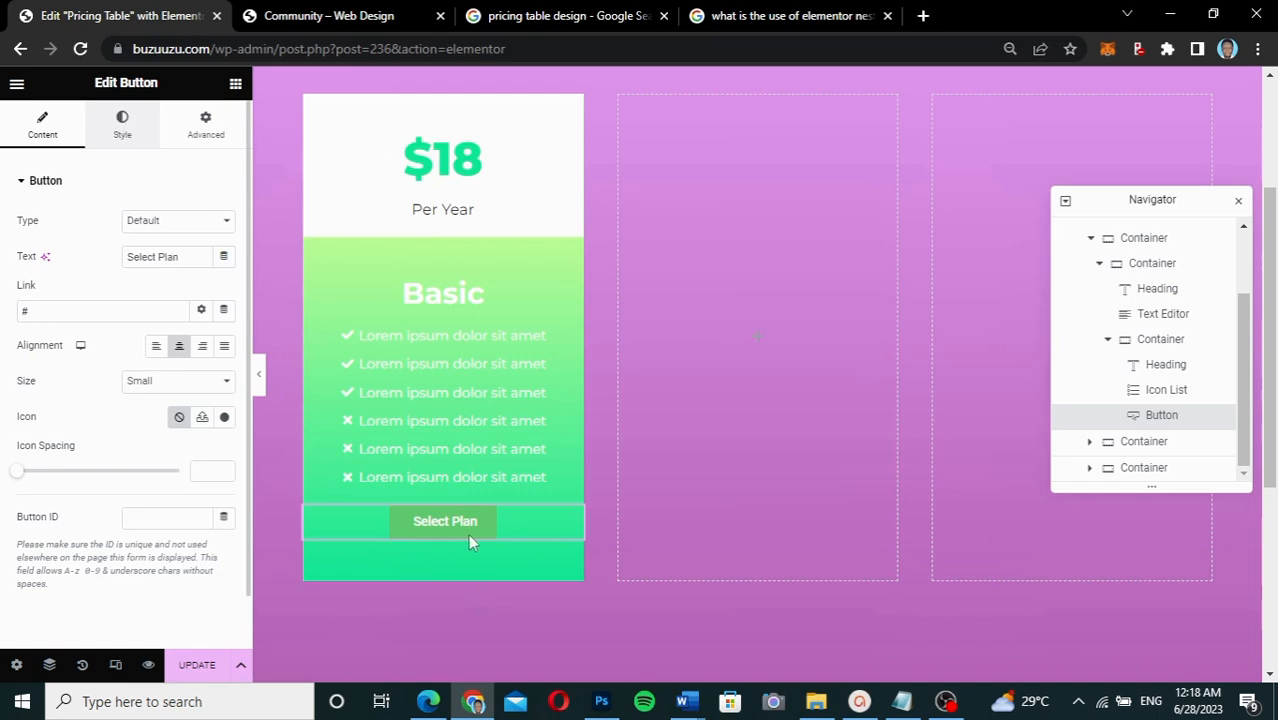
pyautogui.click(443, 522)
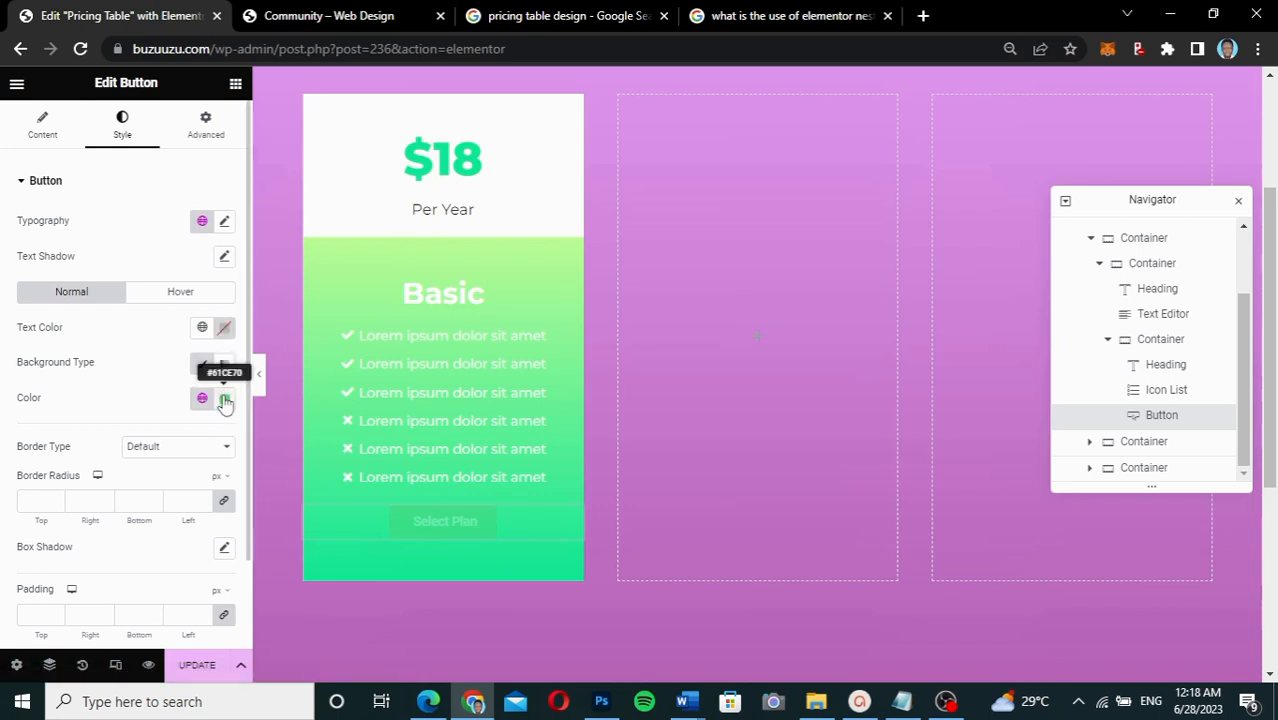
pyautogui.click(225, 402)
pyautogui.click(225, 400)
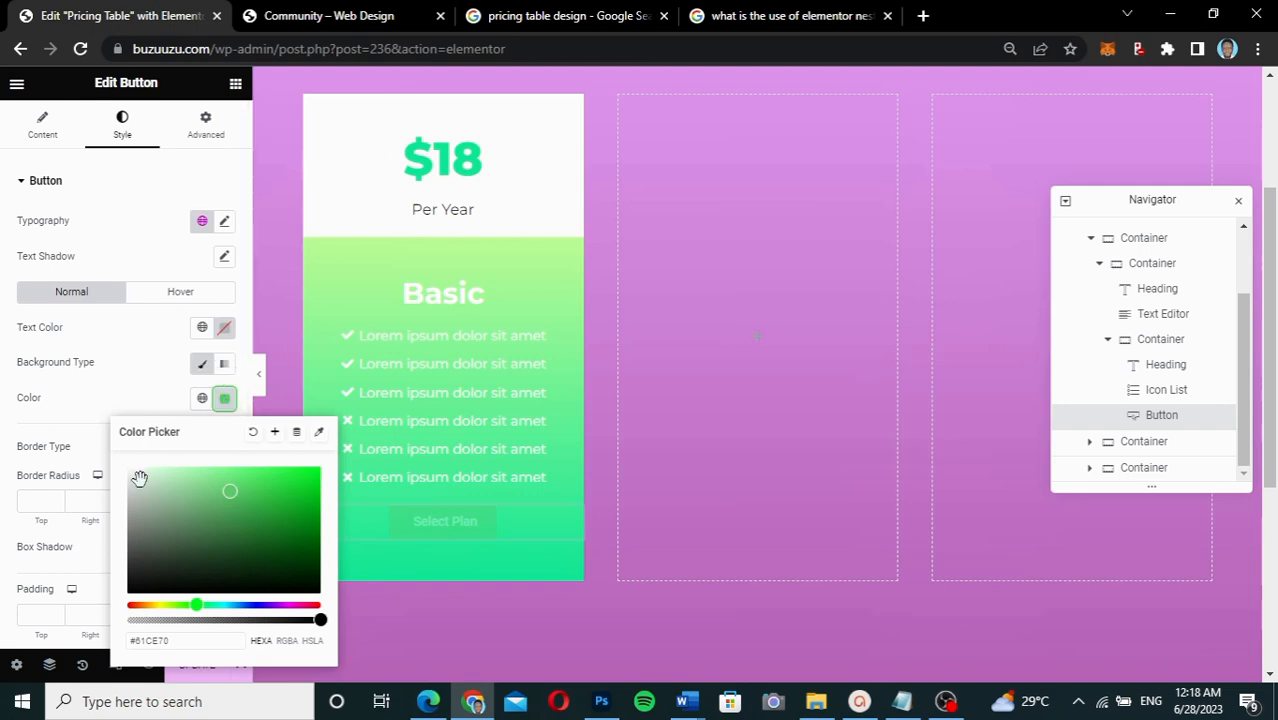
pyautogui.click(188, 413)
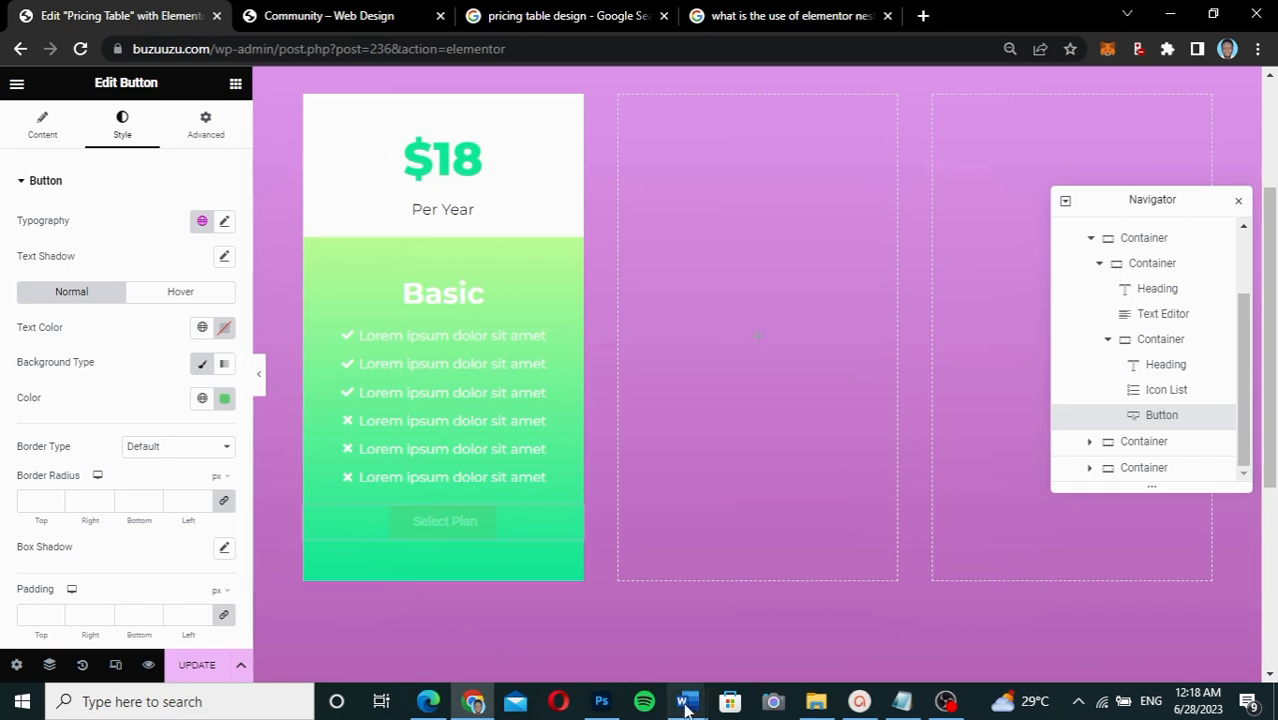
# Copy the color code #12EB99 from the Notepad color notes and apply it as the Select Plan button's text color
pyautogui.click(901, 702)
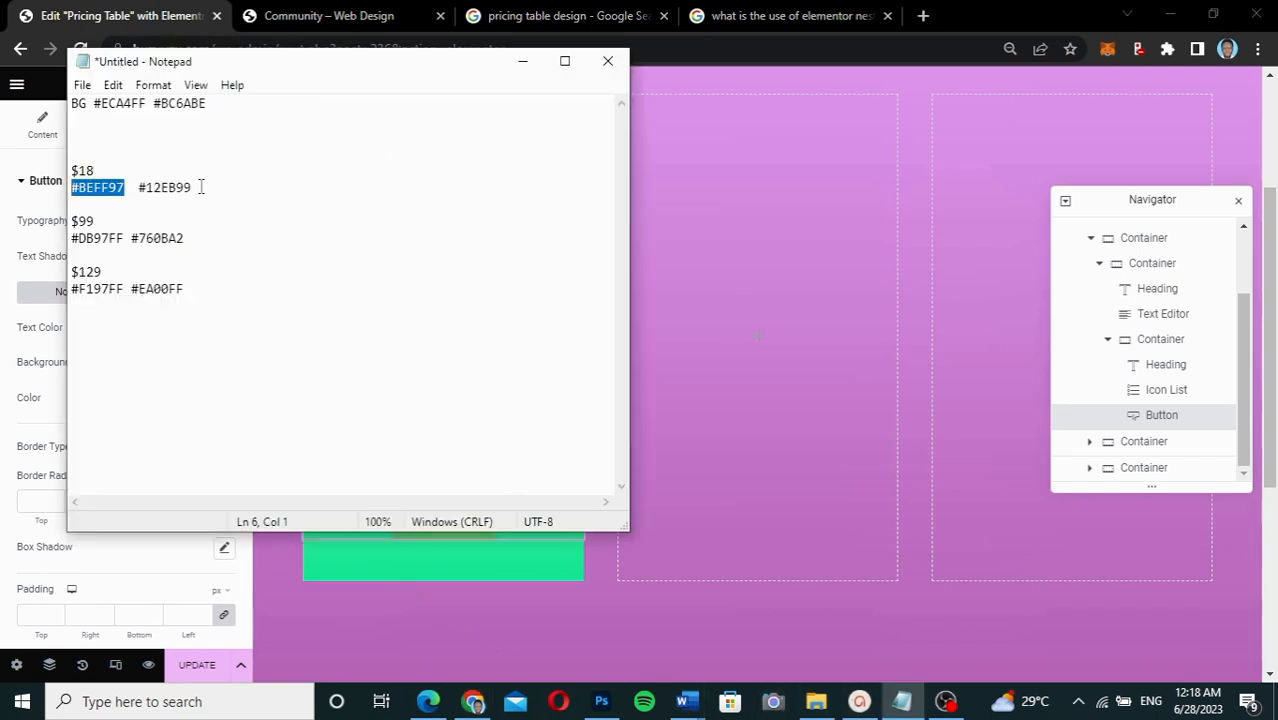
pyautogui.moveTo(200, 187); pyautogui.dragTo(141, 187)
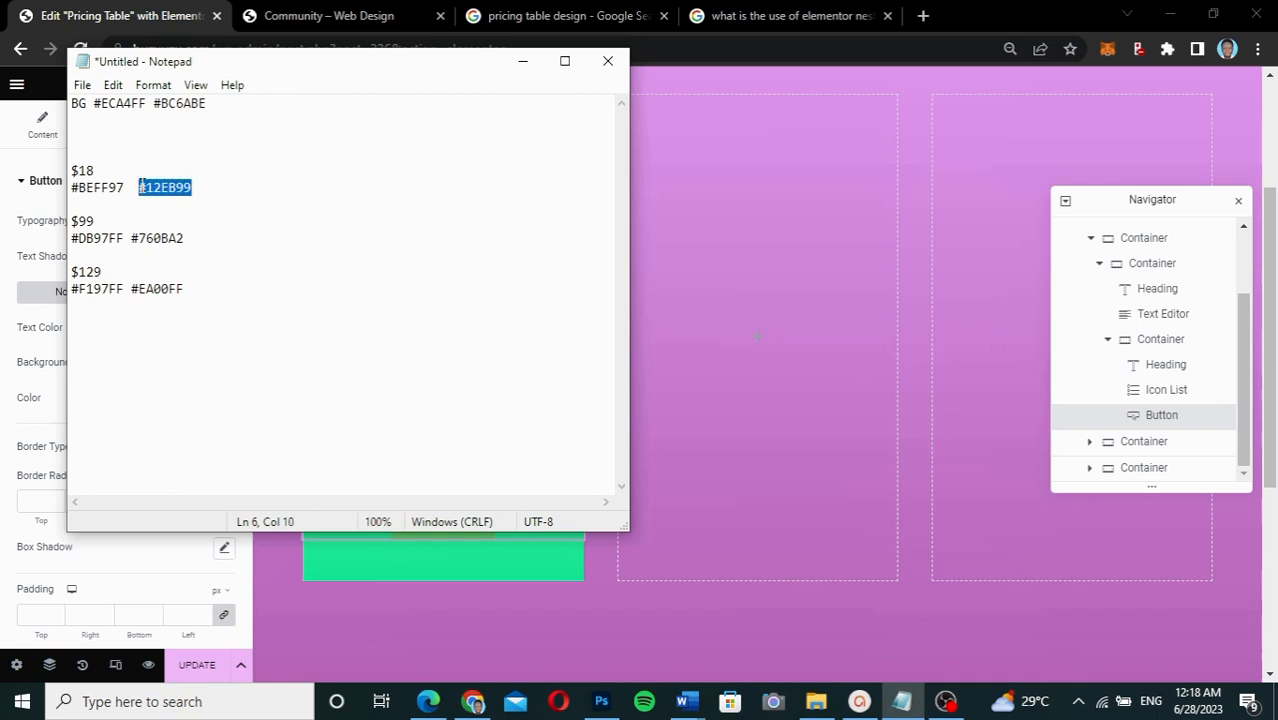
pyautogui.click(57, 262)
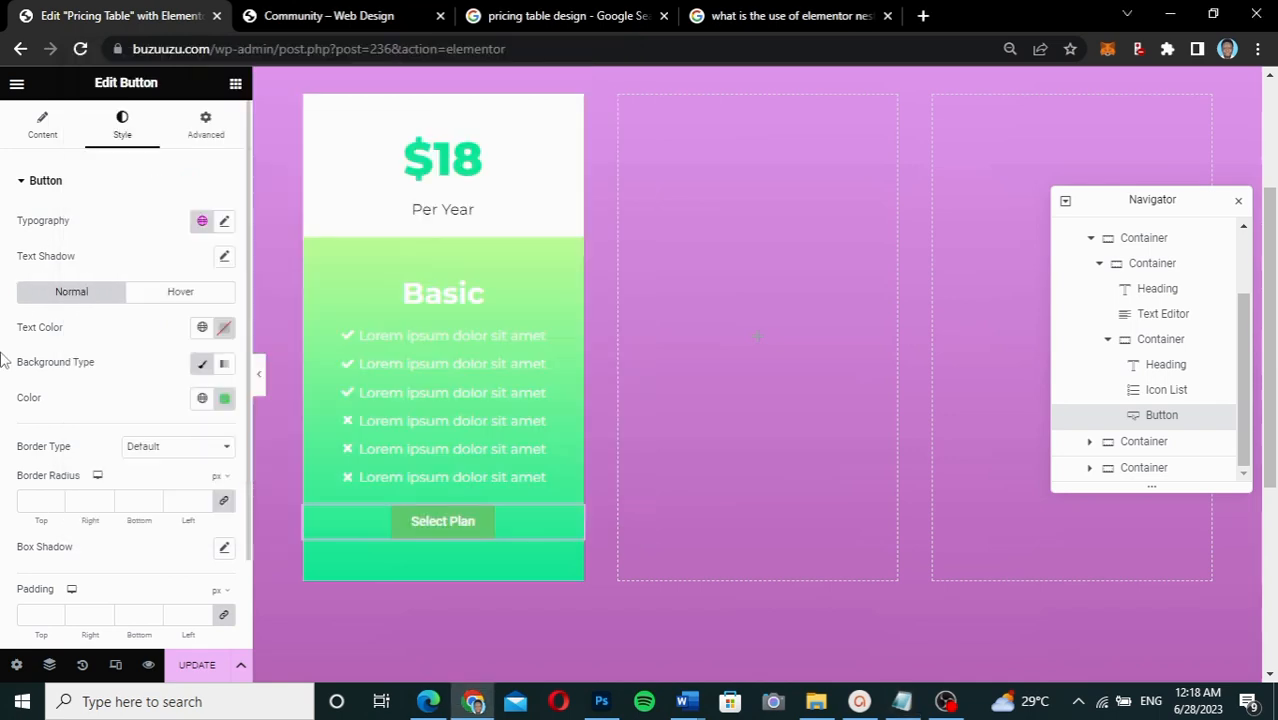
pyautogui.click(226, 328)
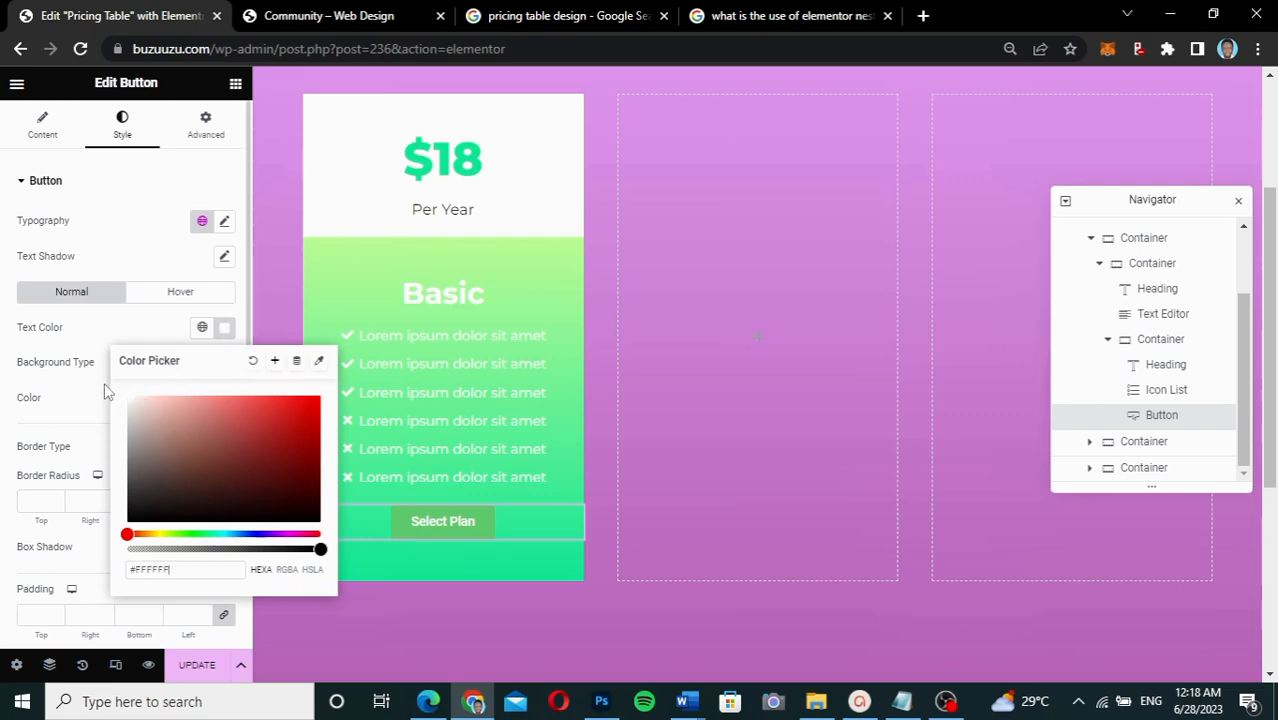
pyautogui.moveTo(180, 569); pyautogui.dragTo(100, 558)
pyautogui.hotkey('ctrl', 'v')
pyautogui.click(104, 350)
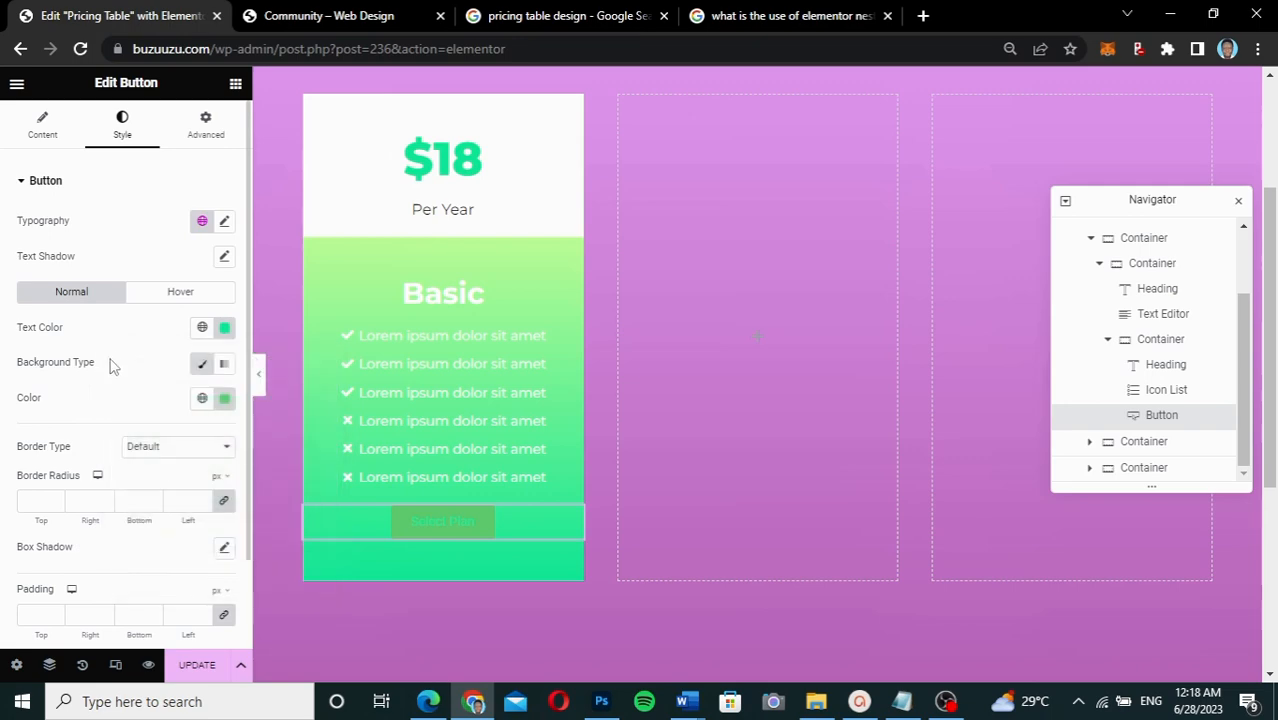
# Set the Select Plan button's background color to #FFFFFF and its border radius to 50 px on all corners
pyautogui.click(224, 398)
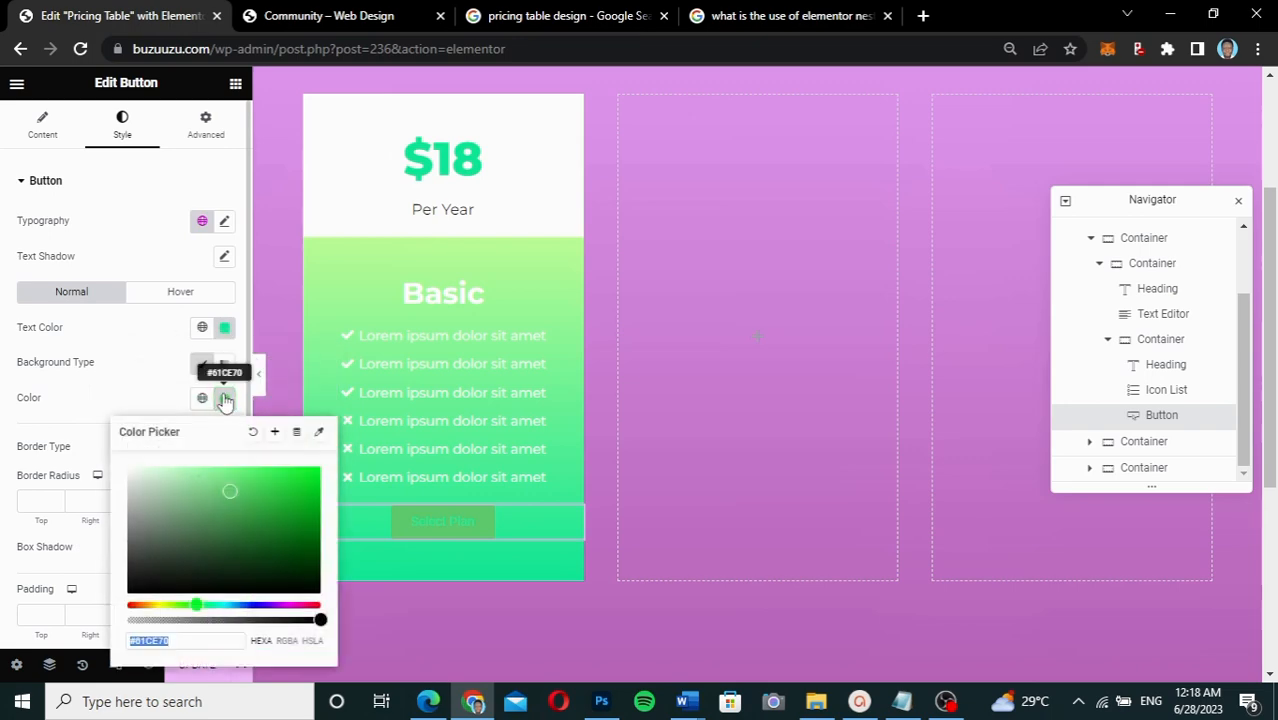
pyautogui.write('#FFFFFF')
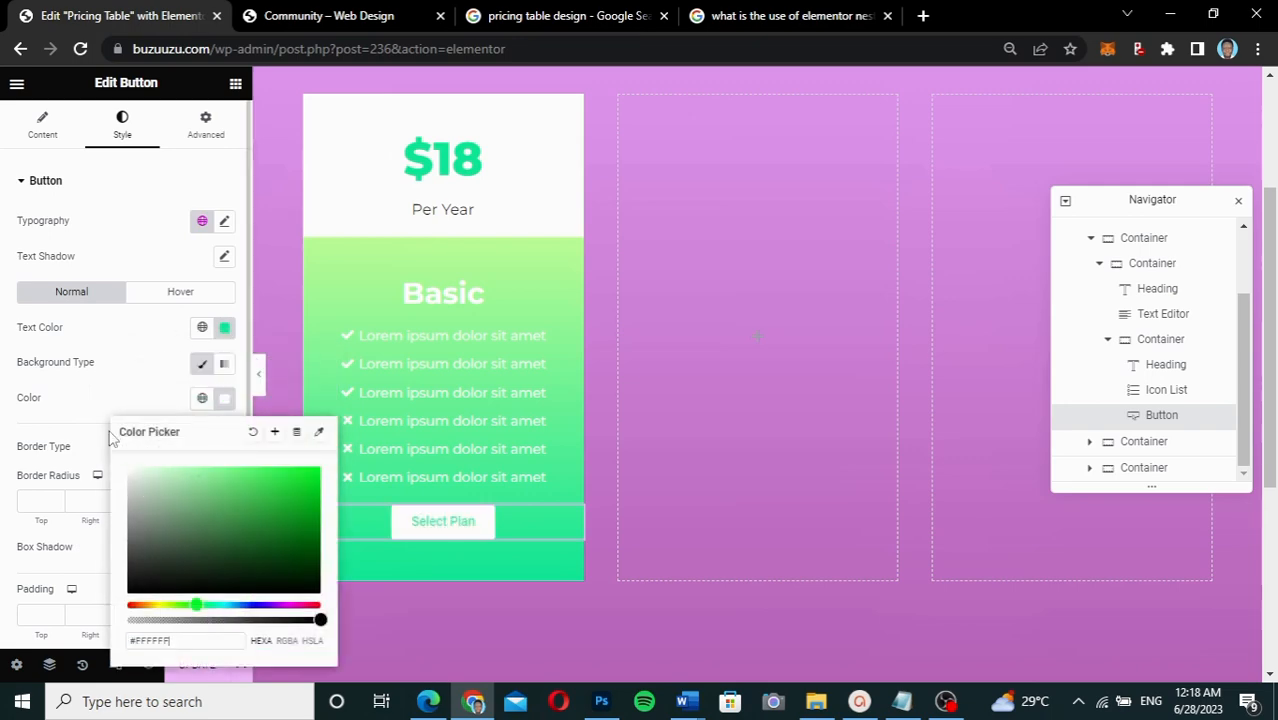
pyautogui.click(86, 402)
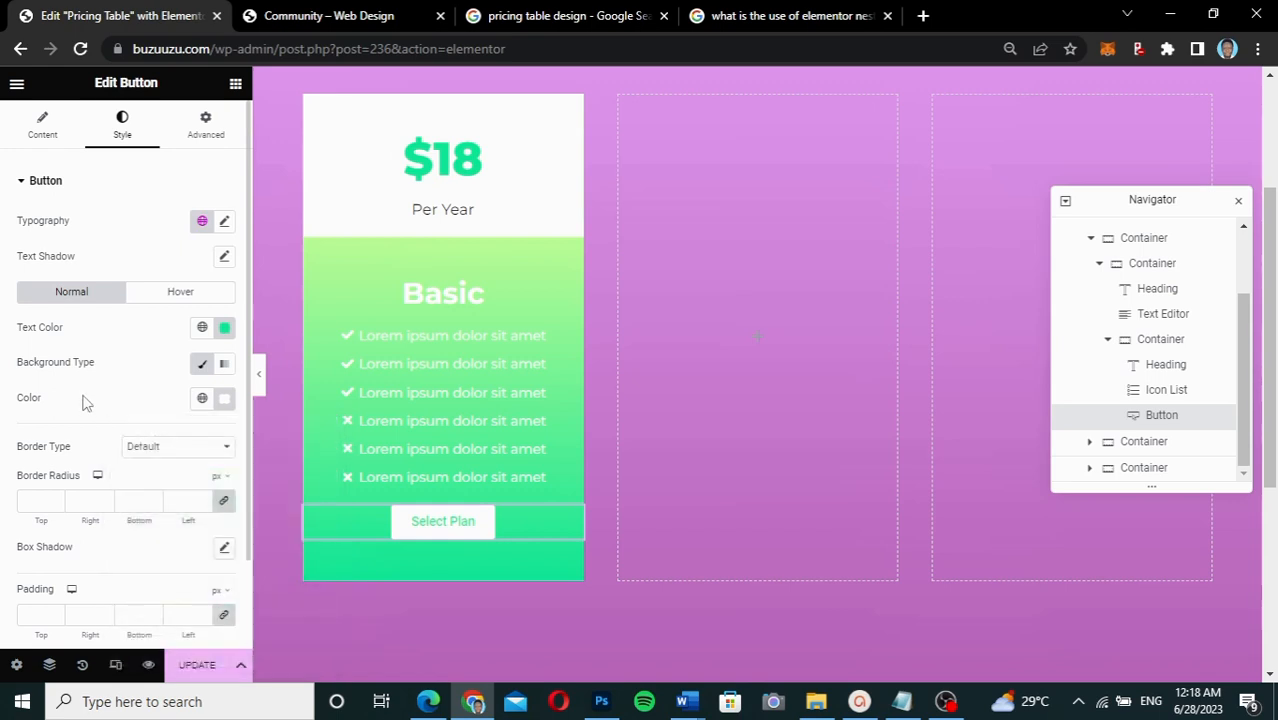
pyautogui.scroll(-1, 86, 402)
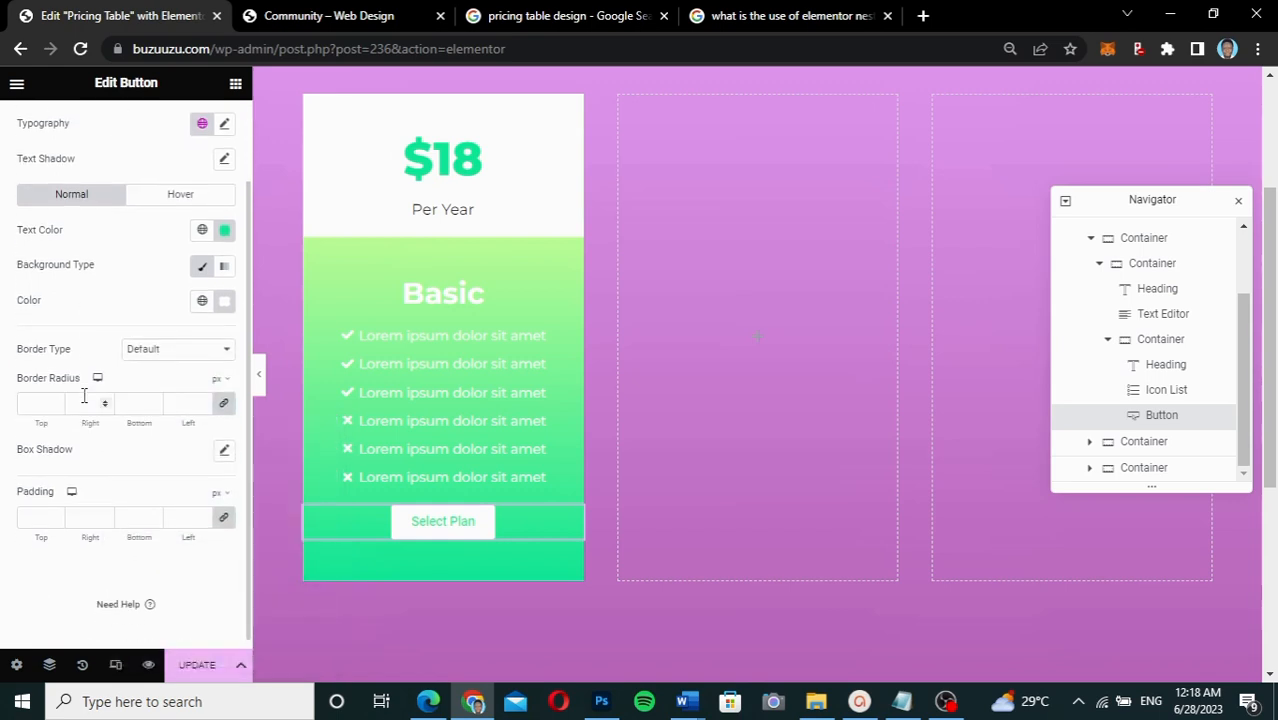
pyautogui.click(24, 408)
pyautogui.write('50')
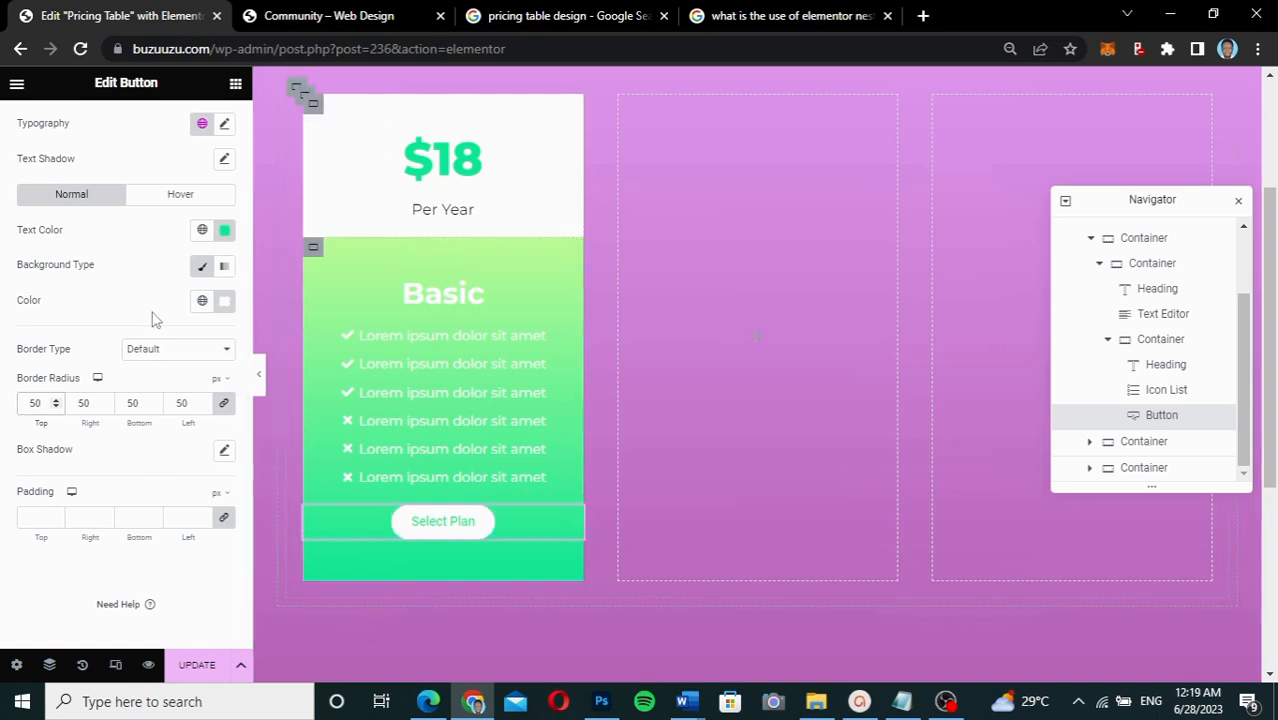
# Set the Select Plan button's font family to Montserrat
pyautogui.scroll(1, 151, 314)
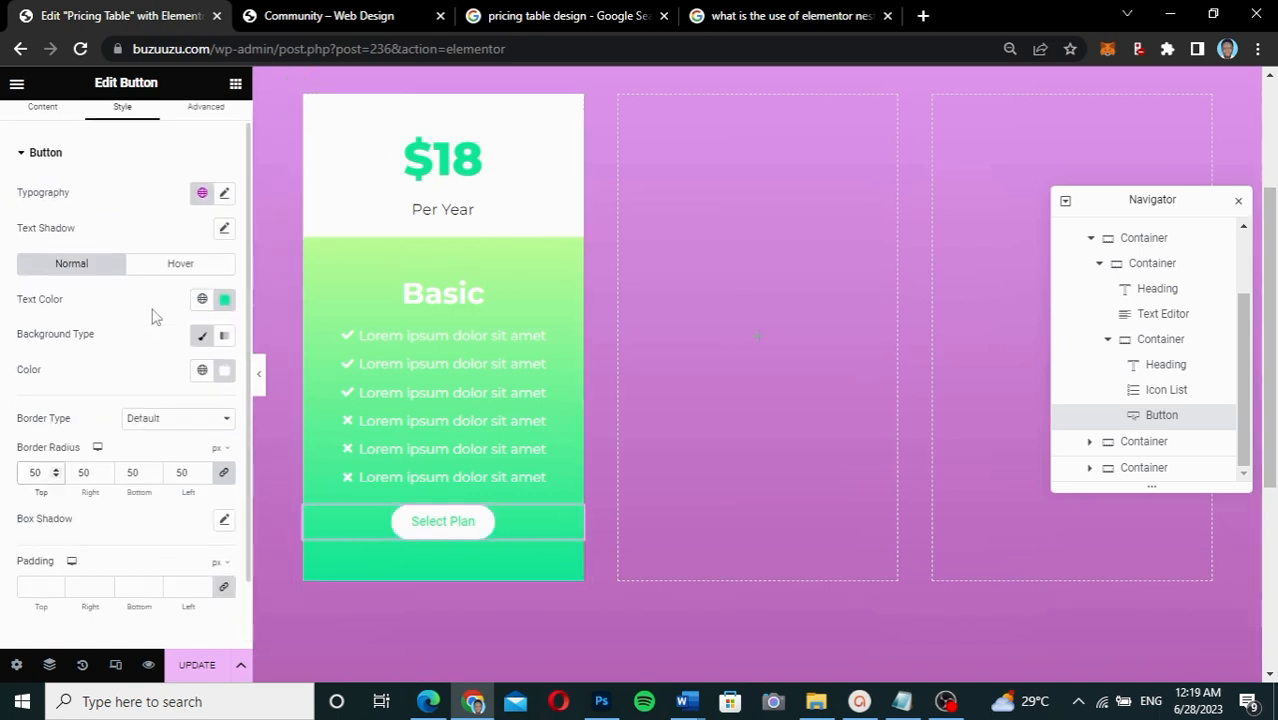
pyautogui.click(224, 193)
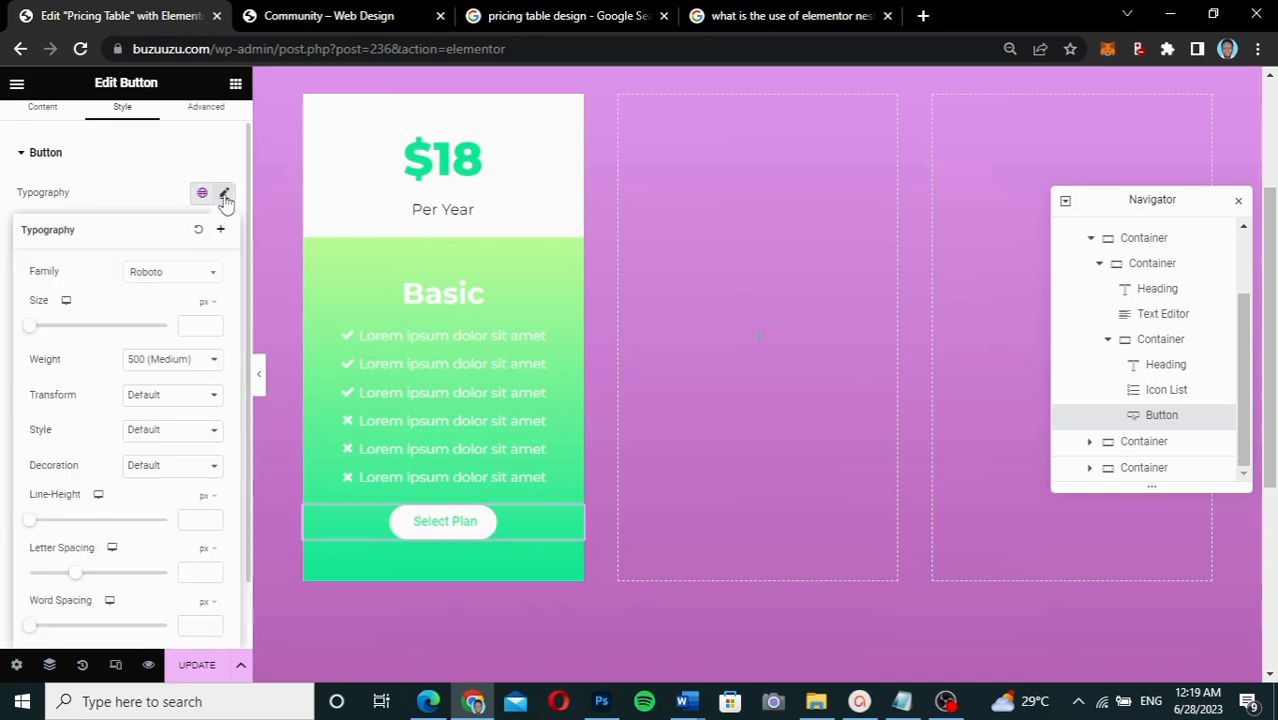
pyautogui.click(178, 279)
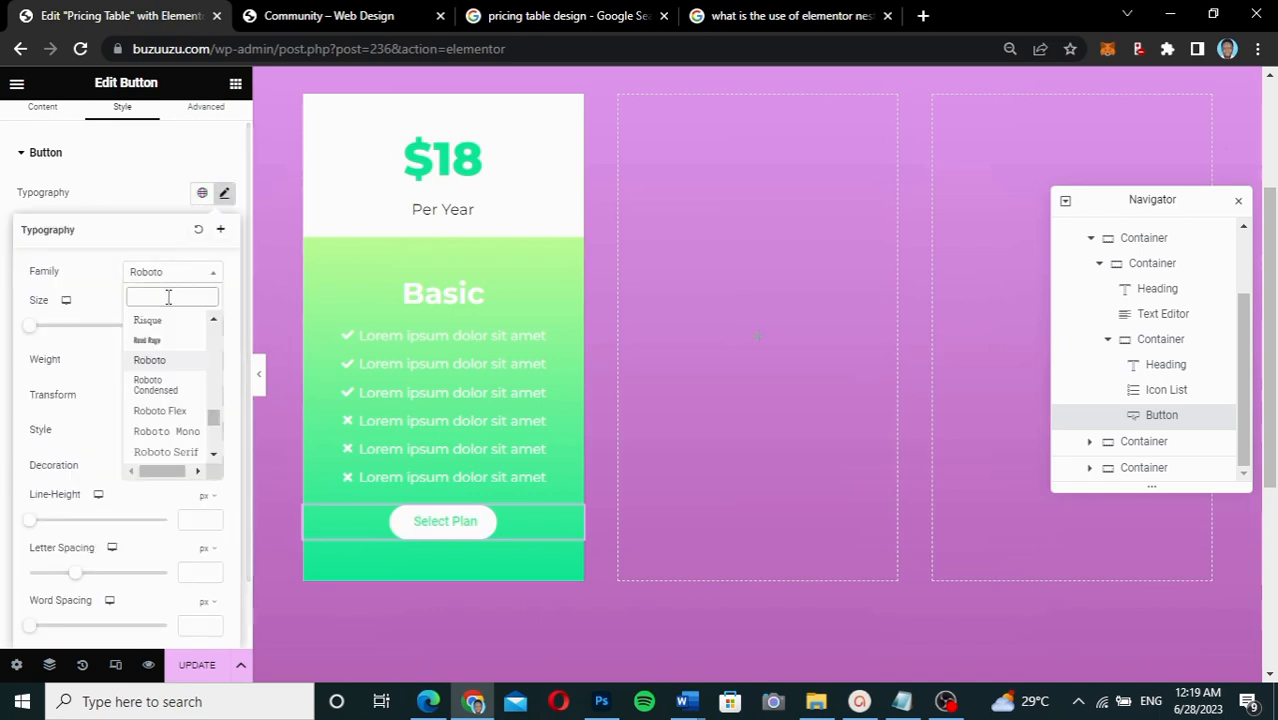
pyautogui.write('monts')
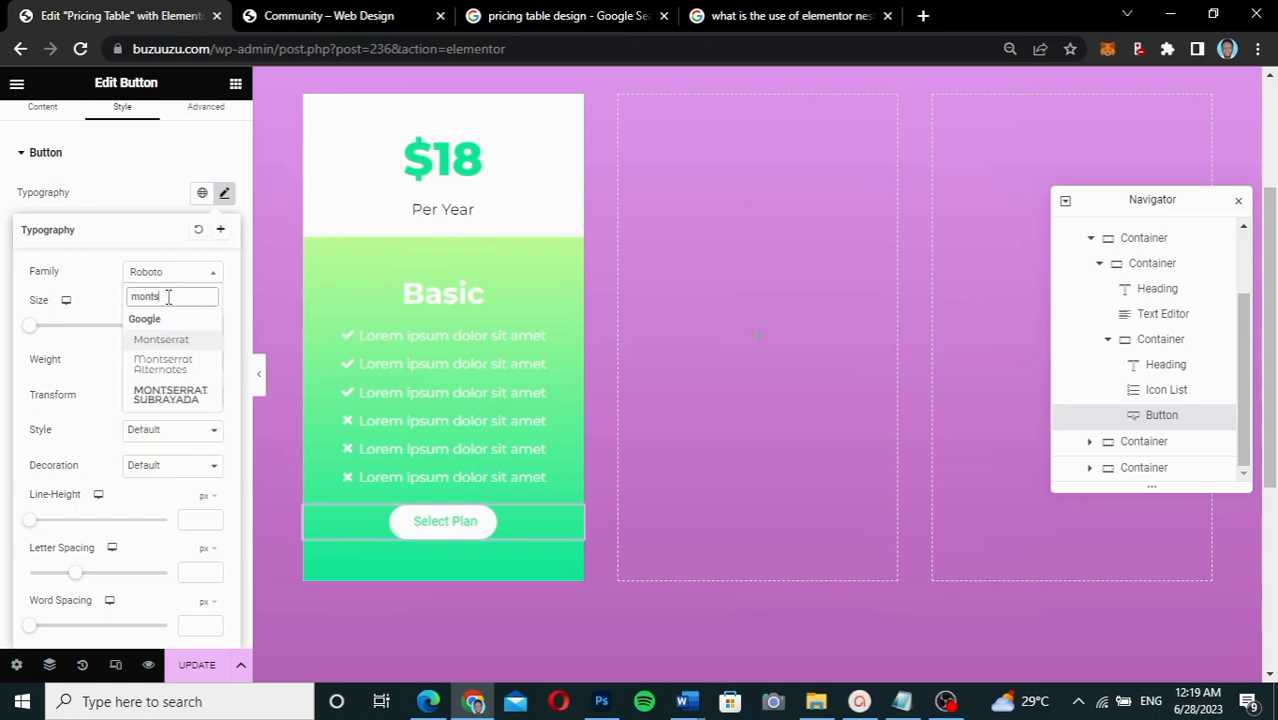
pyautogui.click(165, 342)
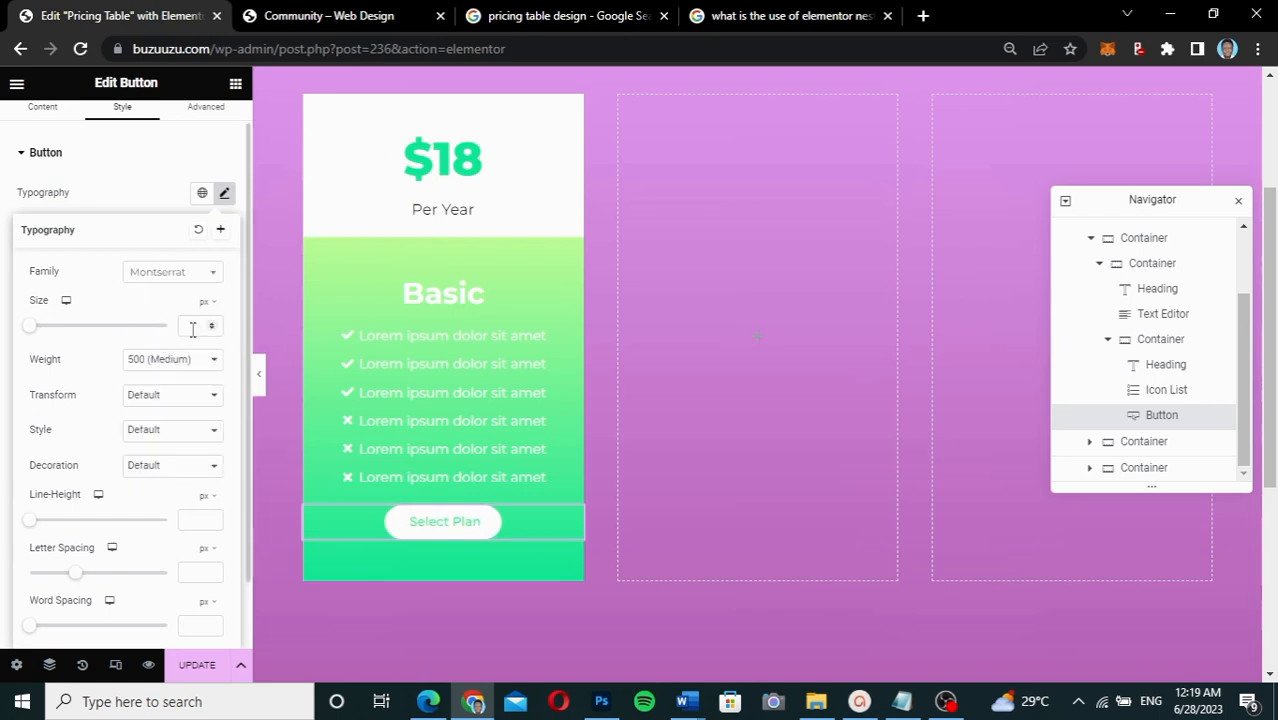
# Set the Select Plan button's text size to 20 px and compare it with the finished sample pricing page
pyautogui.click(200, 327)
pyautogui.write('18')
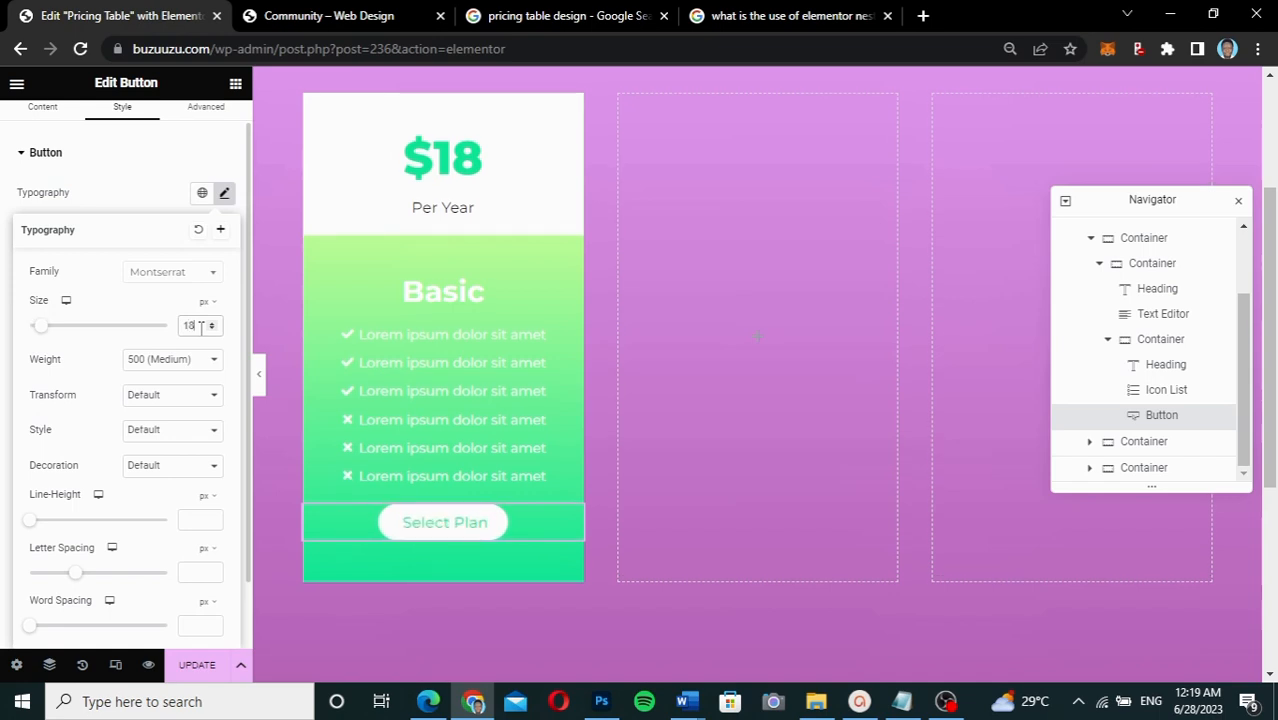
pyautogui.moveTo(198, 327); pyautogui.dragTo(176, 333)
pyautogui.write('20')
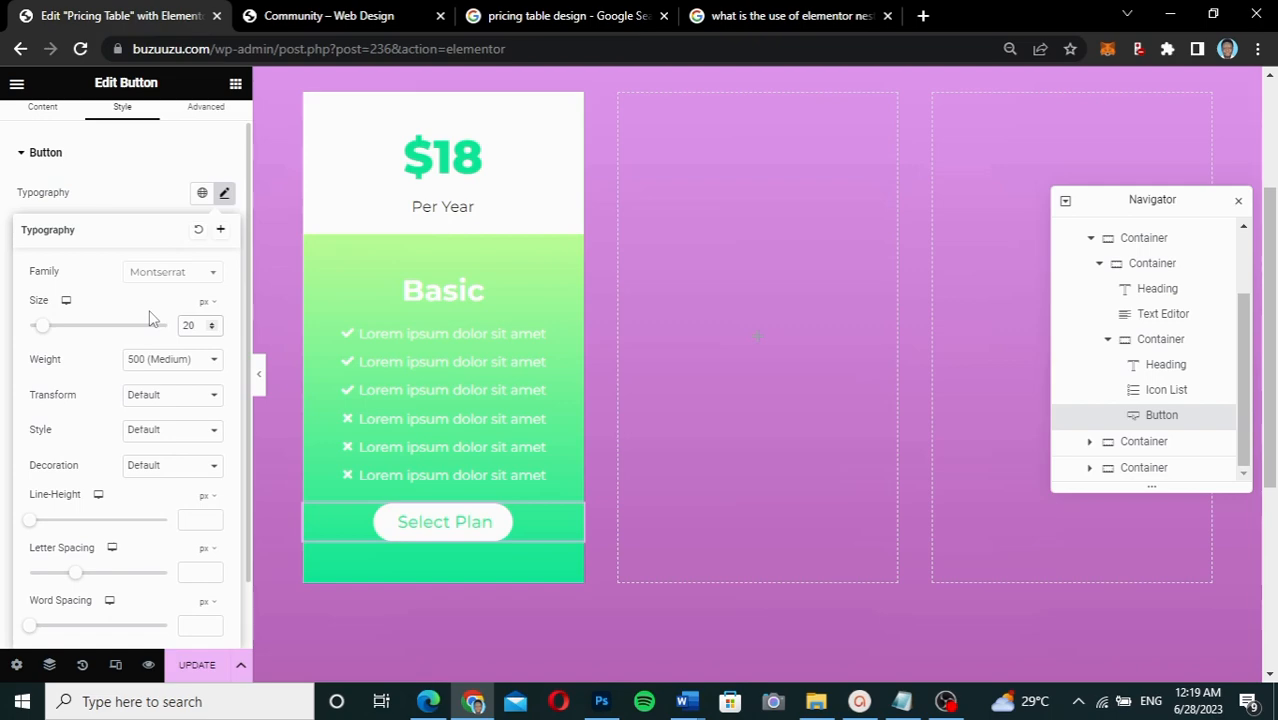
pyautogui.click(149, 194)
pyautogui.click(322, 18)
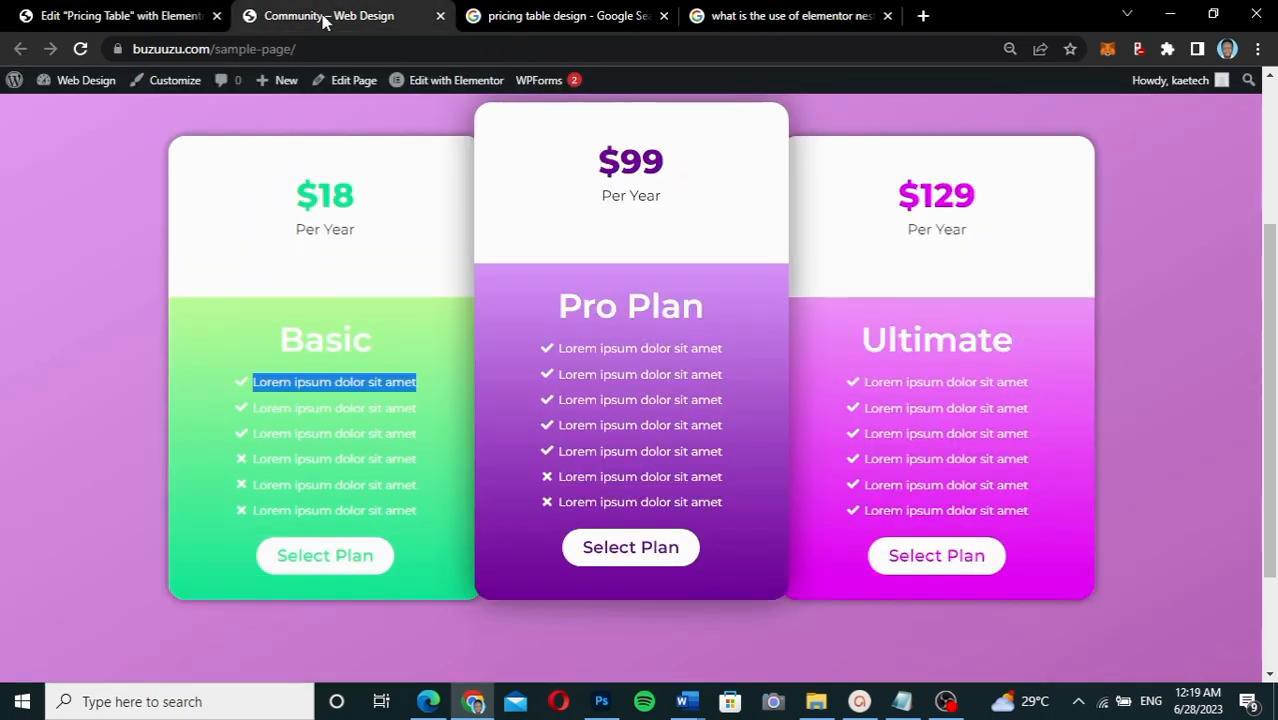
pyautogui.click(172, 17)
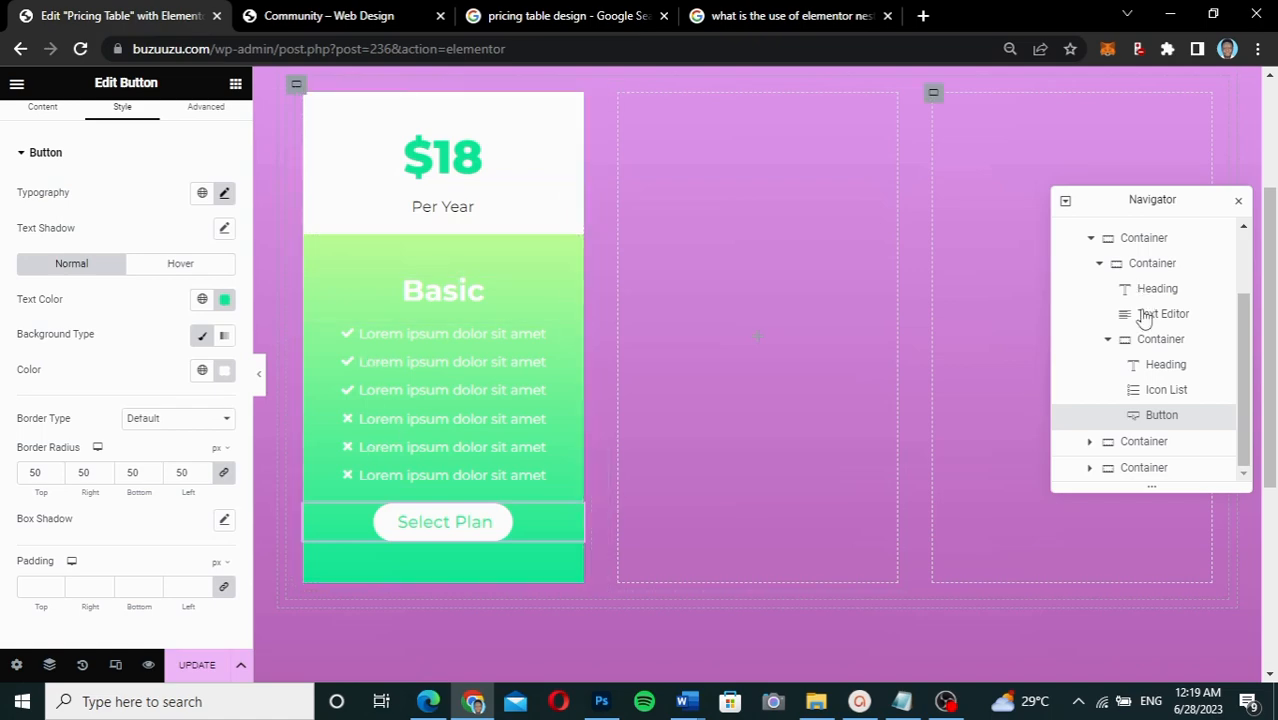
# Set the padding of the first pricing card's outermost container to 0 on all four sides
pyautogui.click(1108, 341)
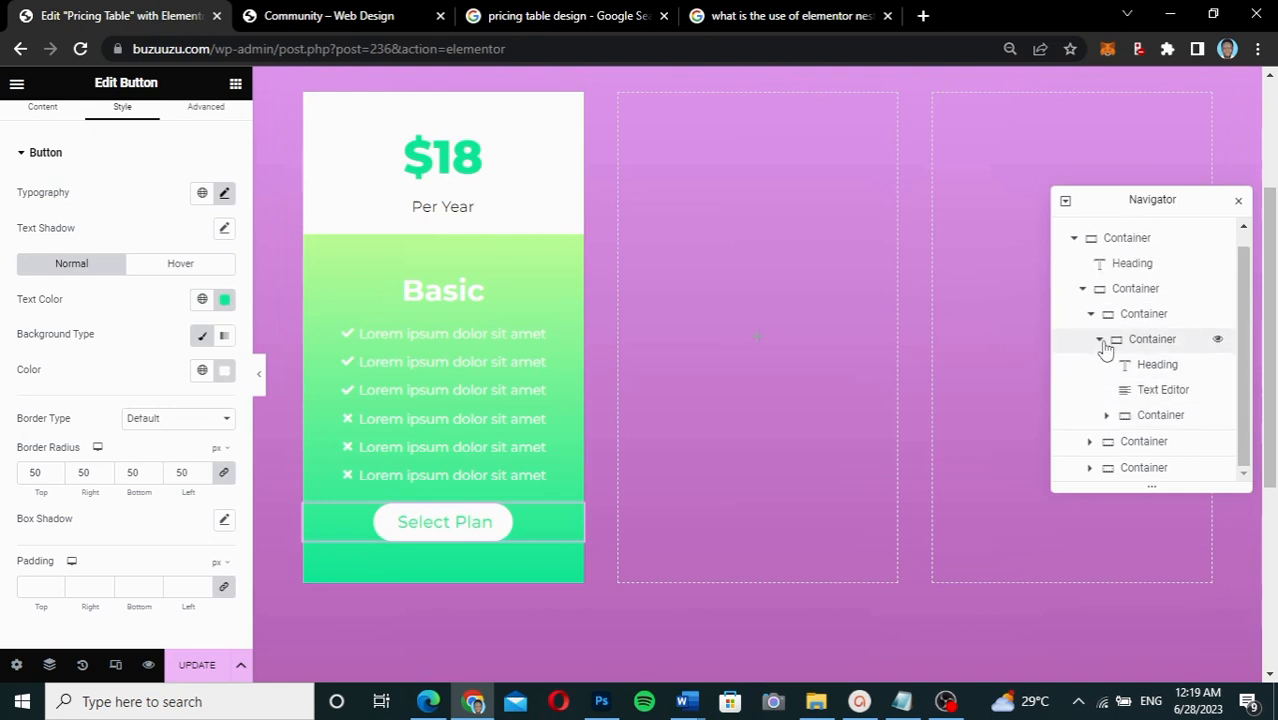
pyautogui.click(1100, 341)
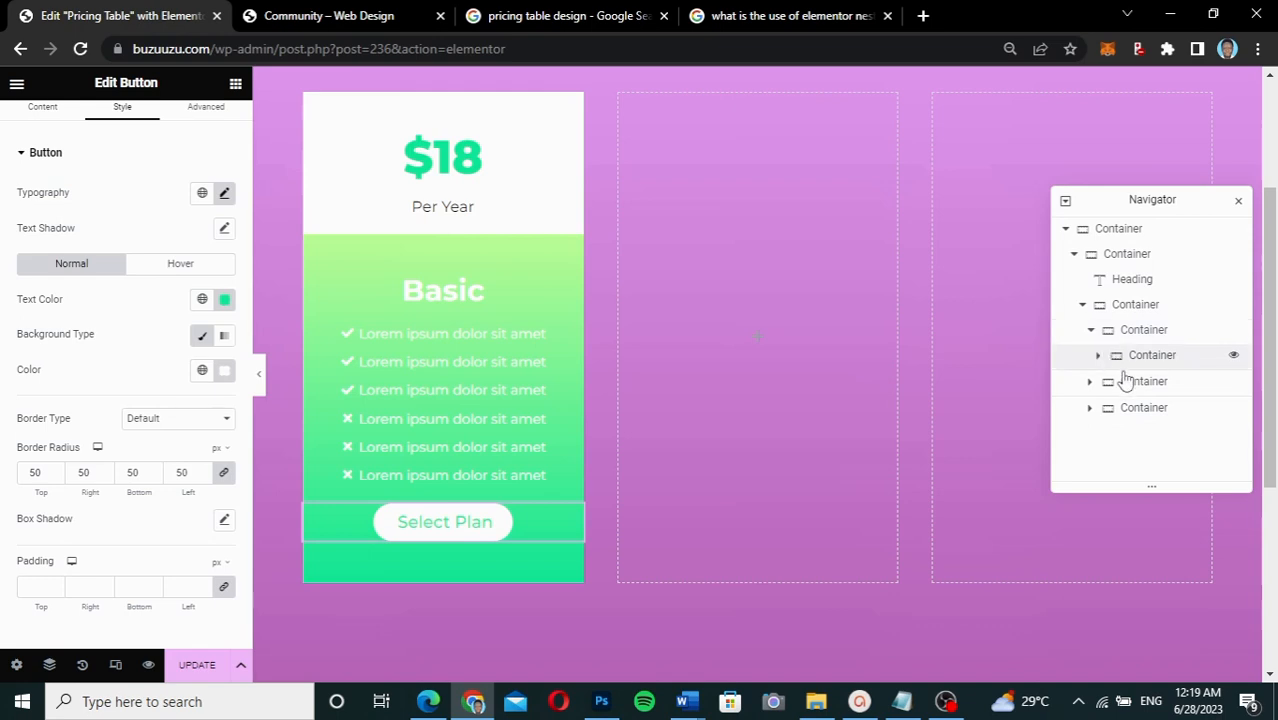
pyautogui.click(1091, 330)
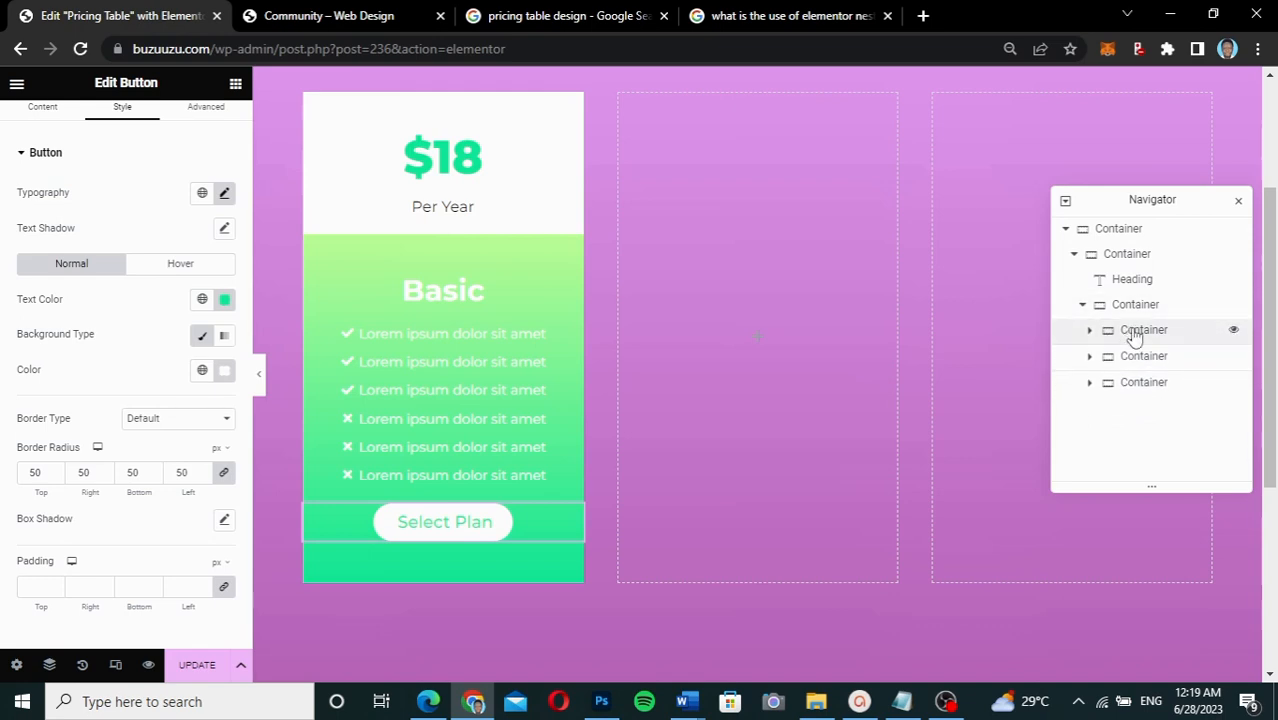
pyautogui.click(1134, 337)
pyautogui.click(1134, 337)
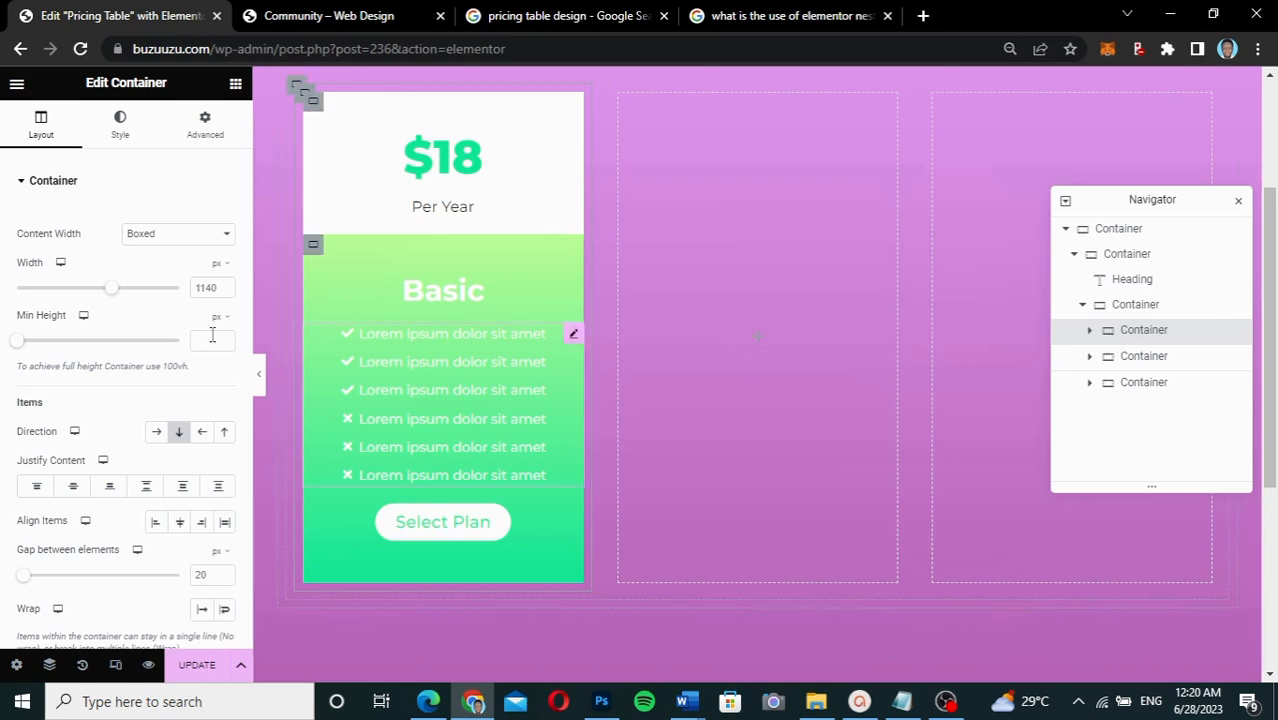
pyautogui.click(203, 133)
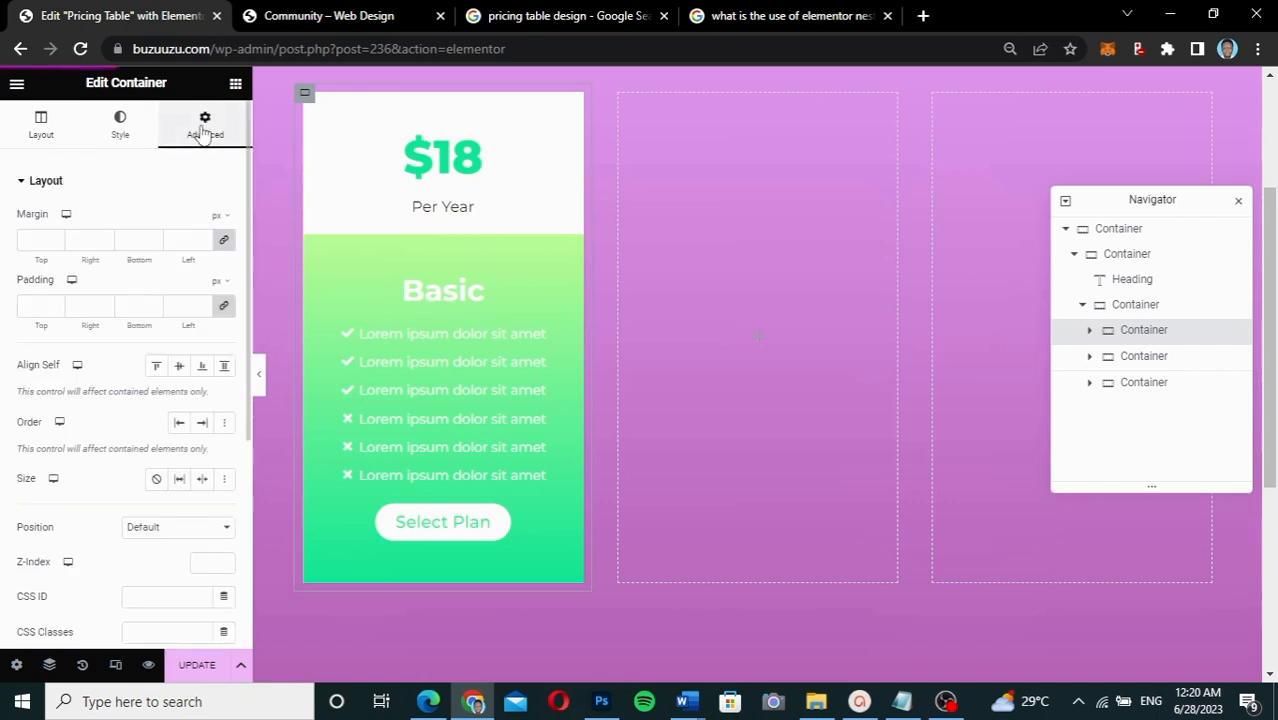
pyautogui.click(224, 309)
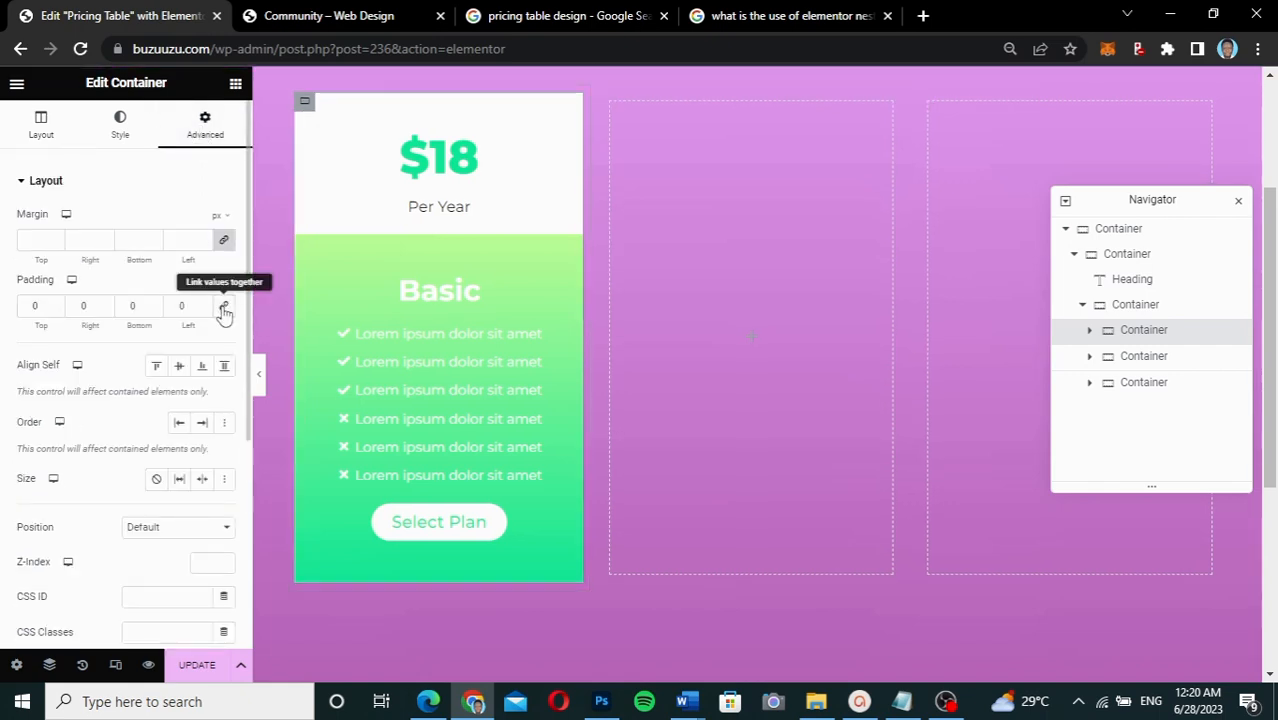
# Give the first card's outermost container a border radius of 20 px on all corners
pyautogui.click(121, 136)
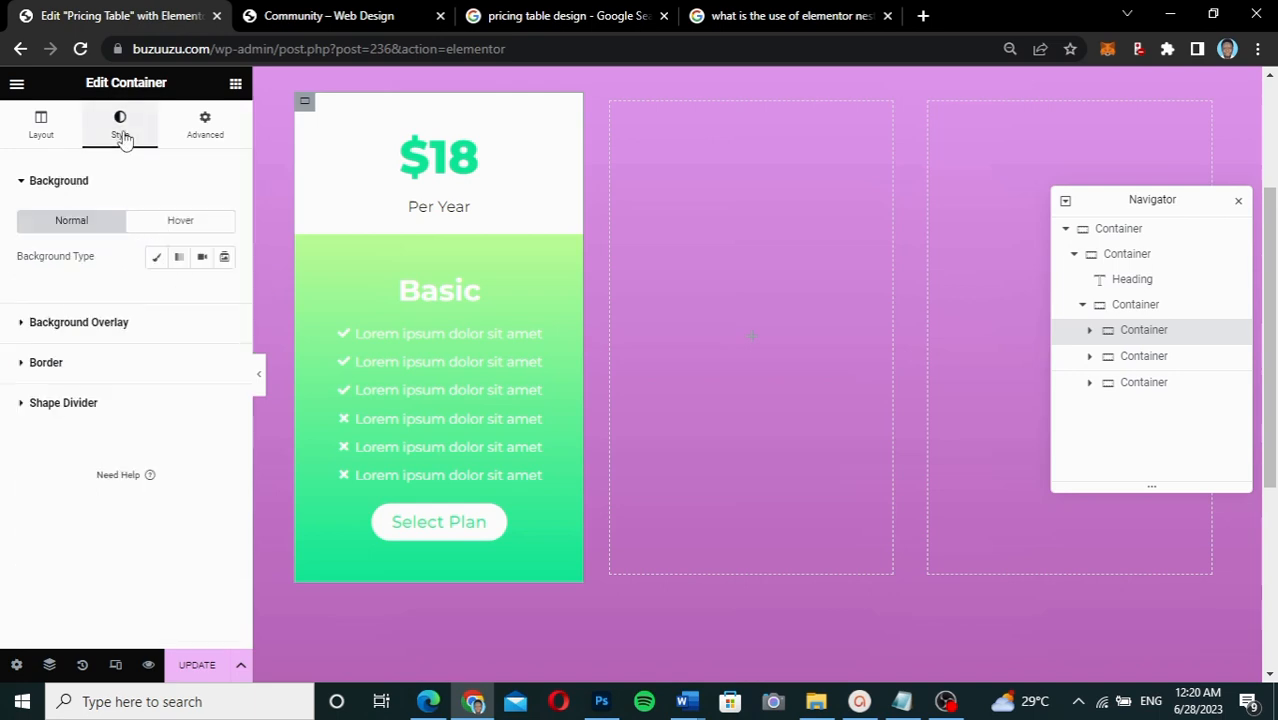
pyautogui.click(84, 364)
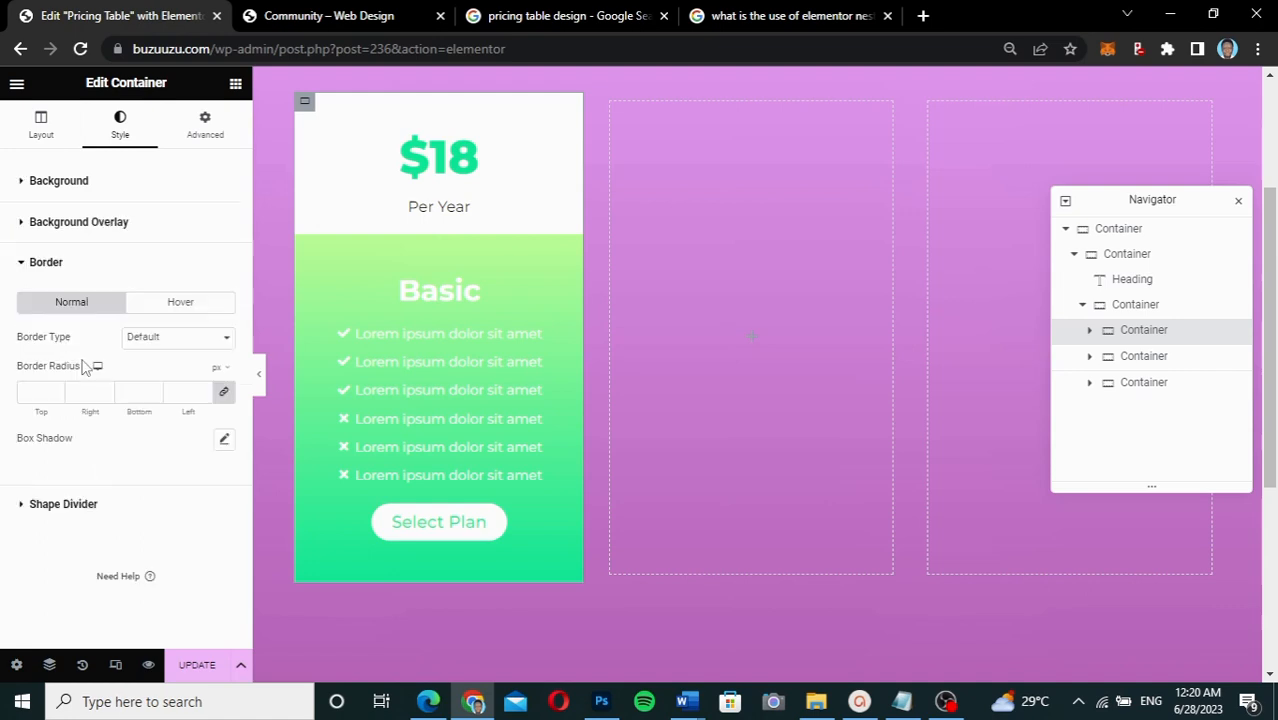
pyautogui.click(31, 392)
pyautogui.write('20')
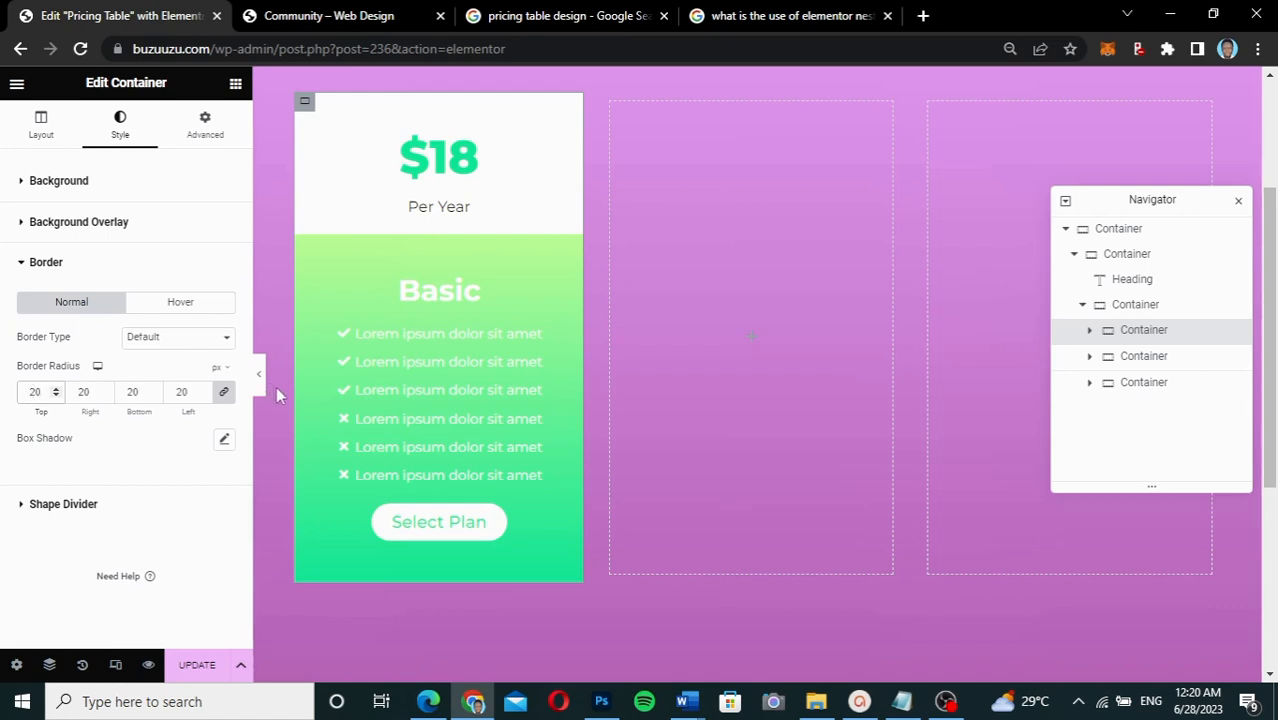
# Give the white container nested inside the first card a 20 px border radius on all corners and preview the card
pyautogui.click(1091, 332)
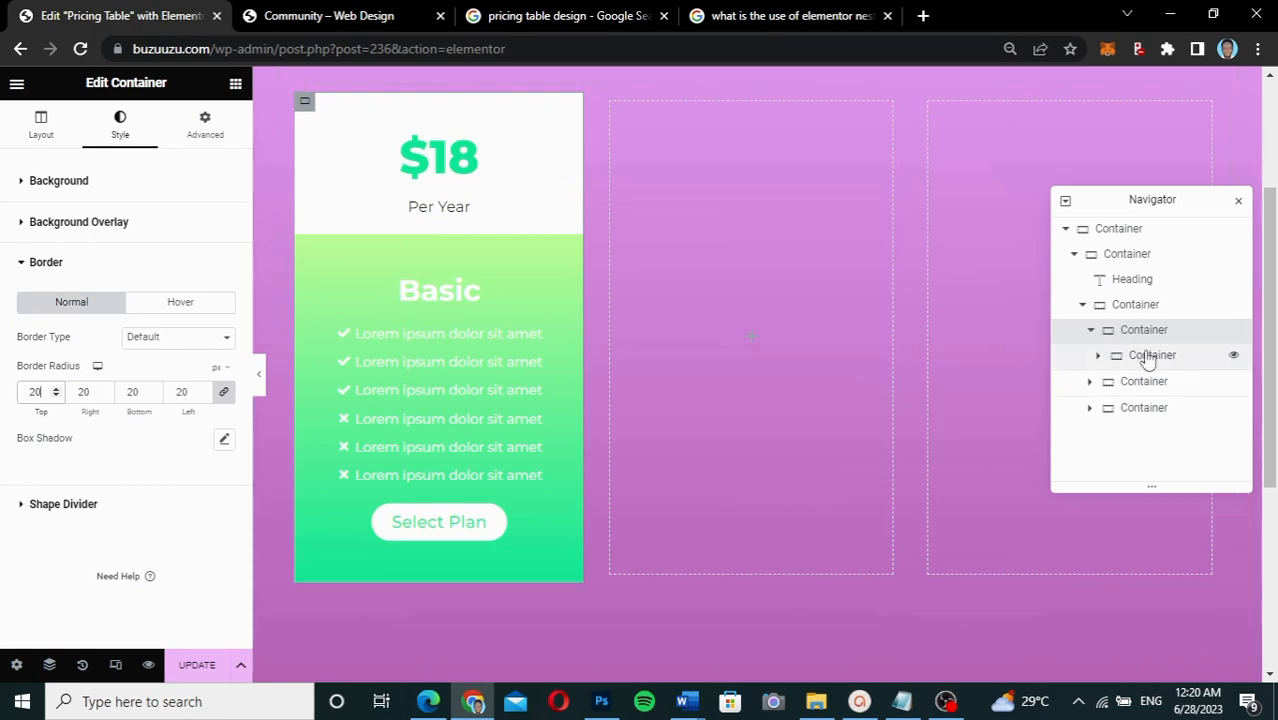
pyautogui.click(1148, 360)
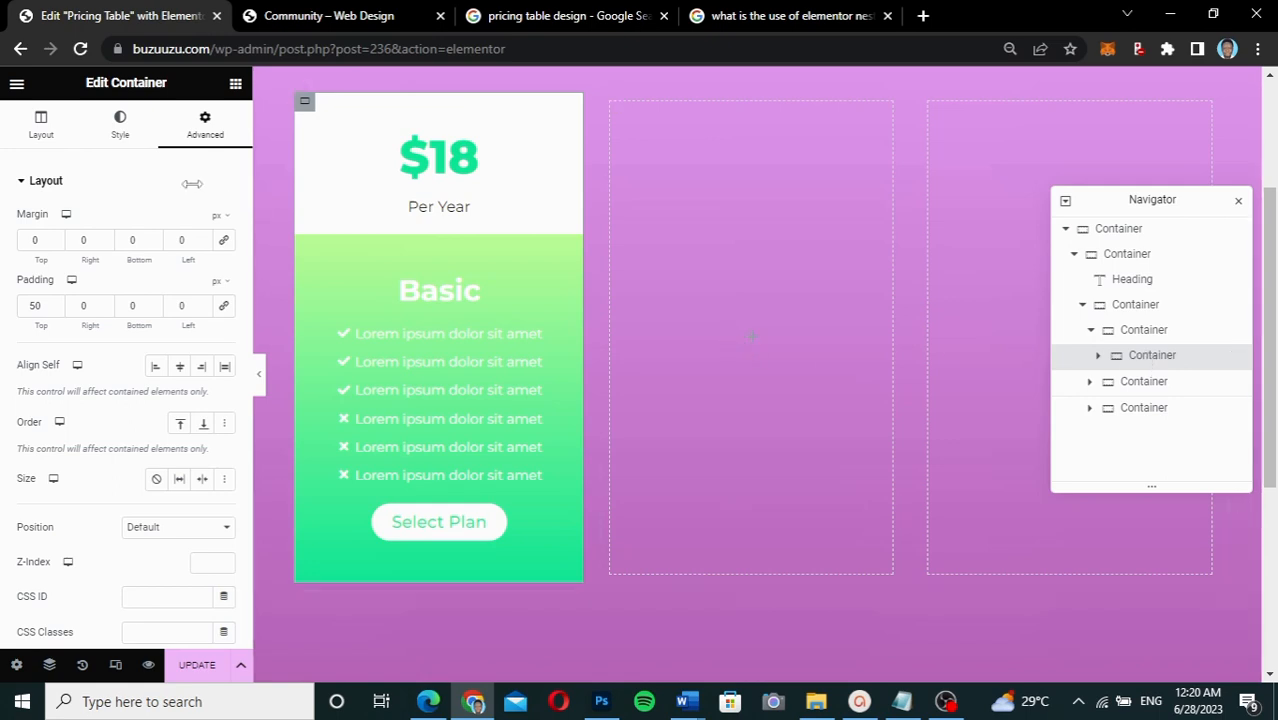
pyautogui.click(121, 128)
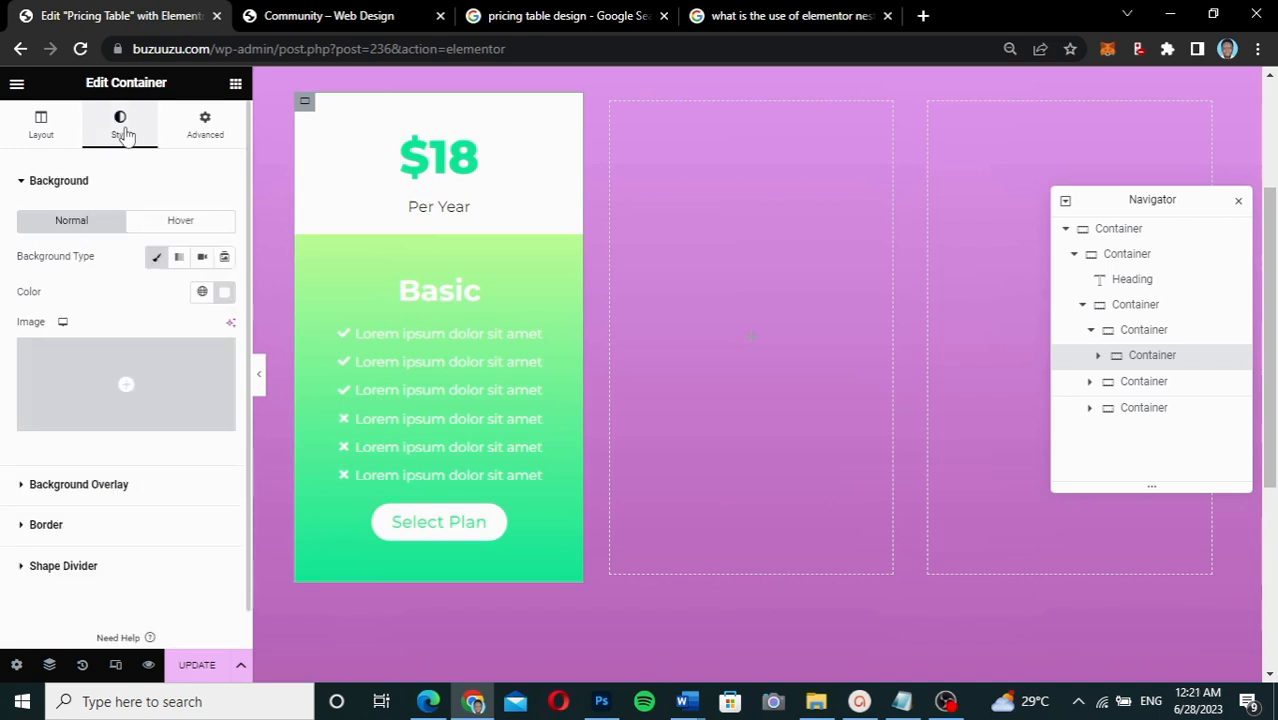
pyautogui.click(95, 526)
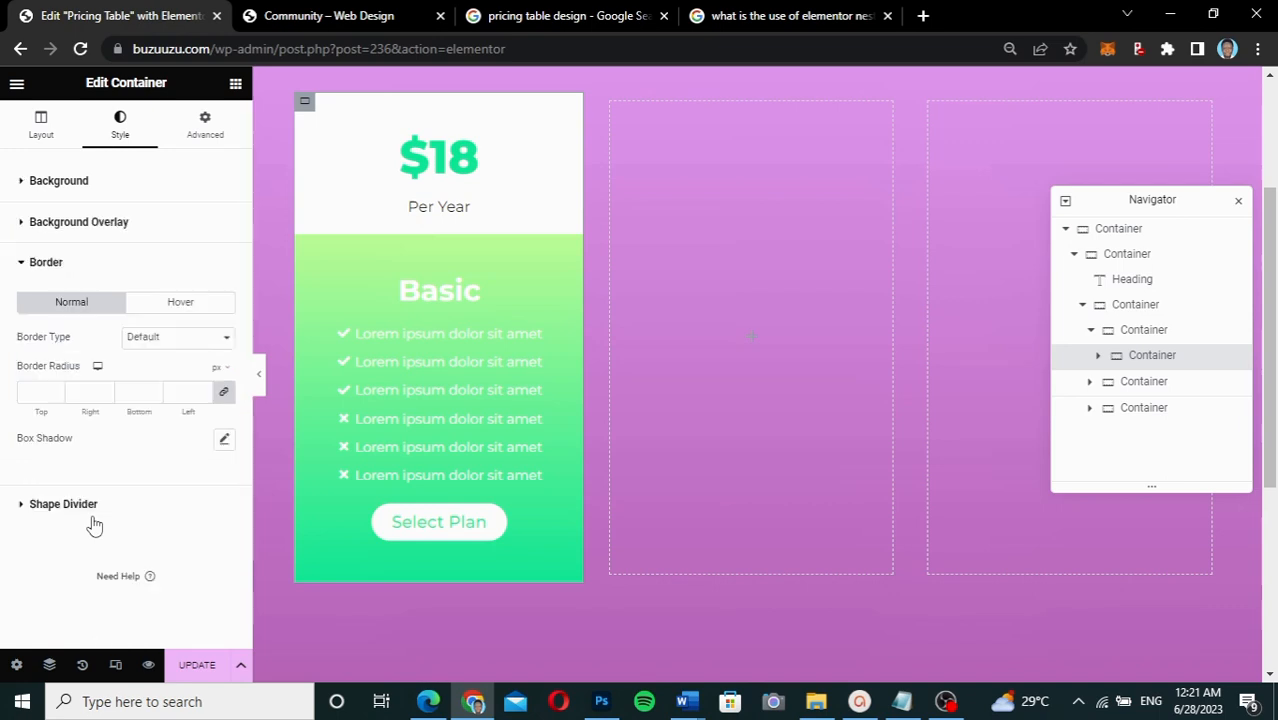
pyautogui.click(32, 391)
pyautogui.write('20')
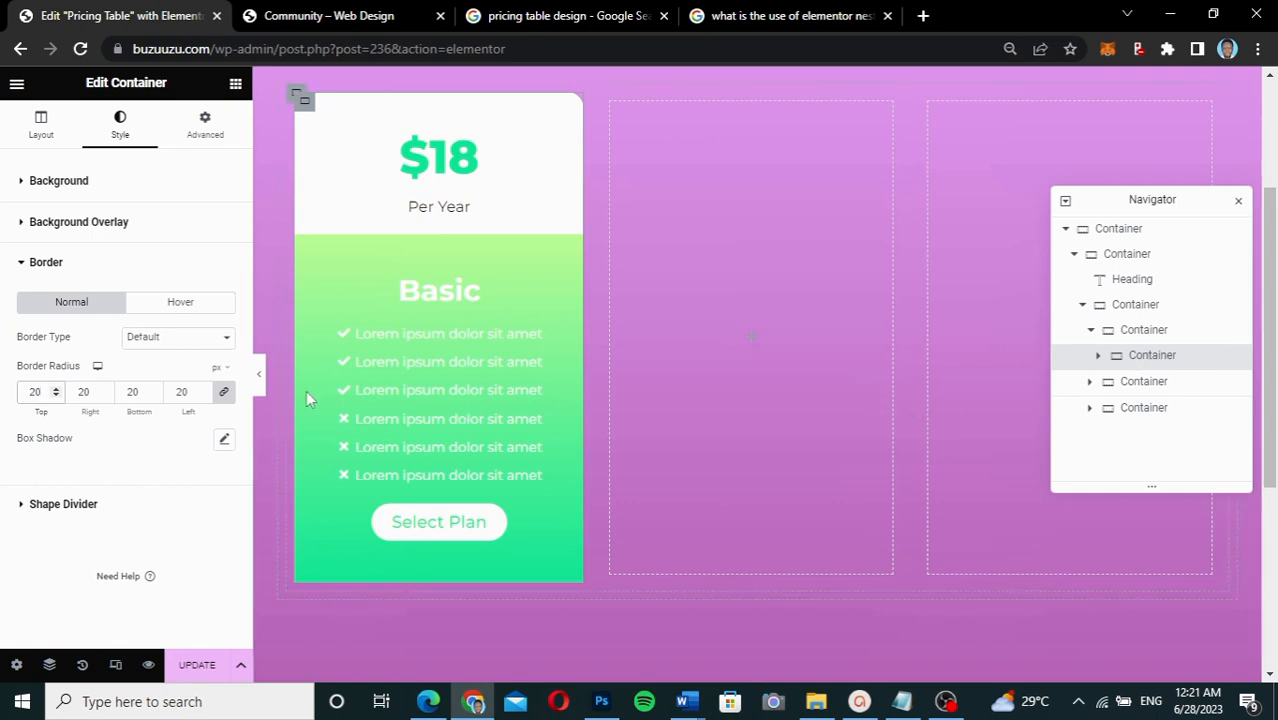
pyautogui.click(262, 390)
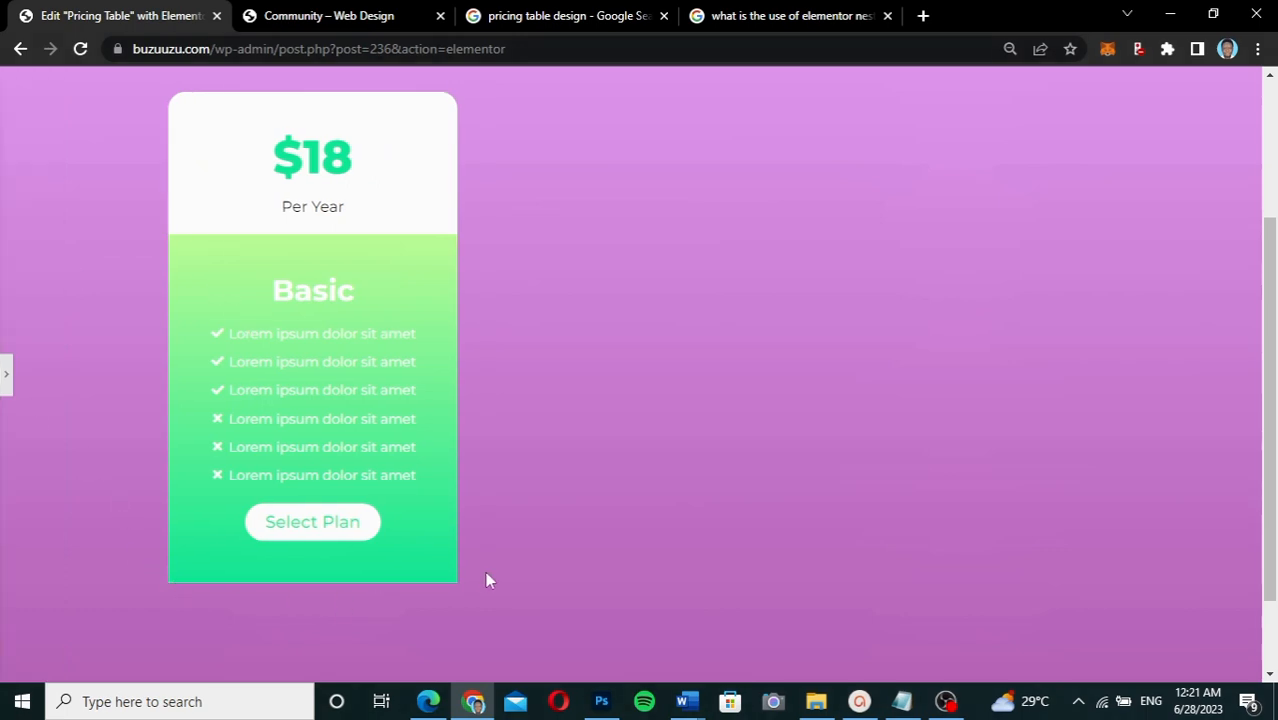
pyautogui.click(5, 380)
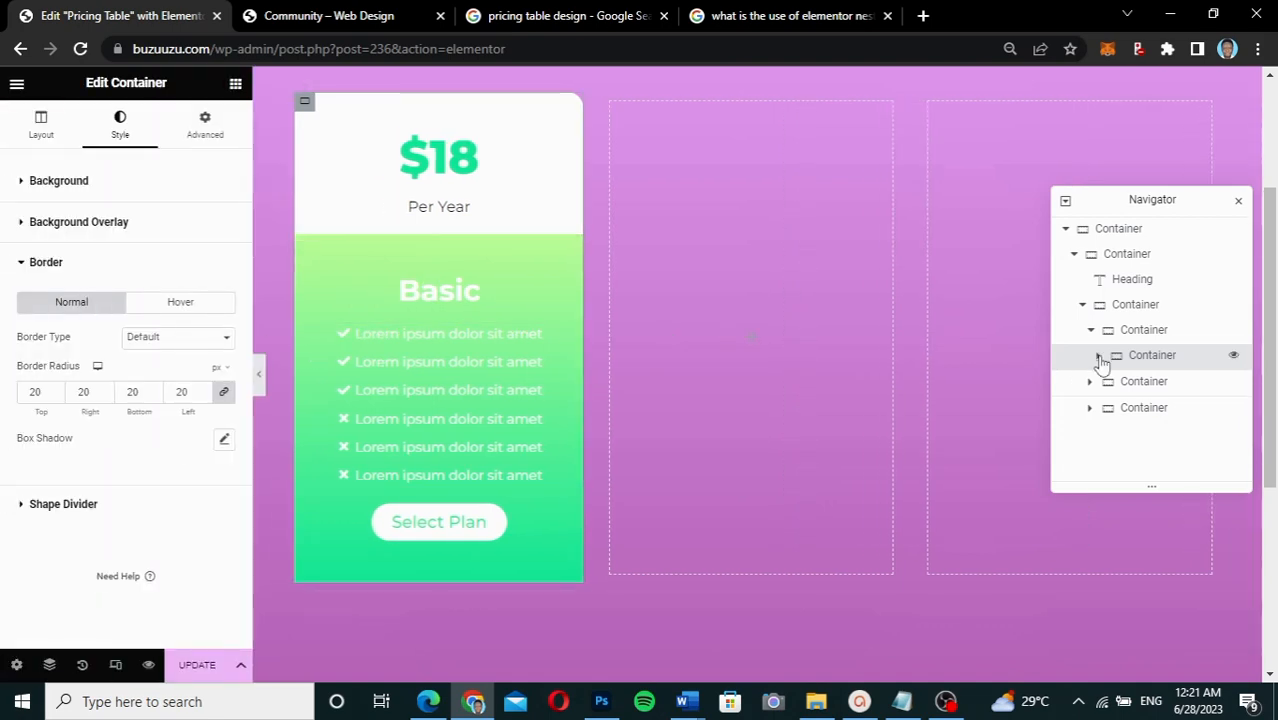
# Round the green Basic container's two lower corners to 20 px, keeping 0 for the upper ones, and preview the card
pyautogui.click(1099, 358)
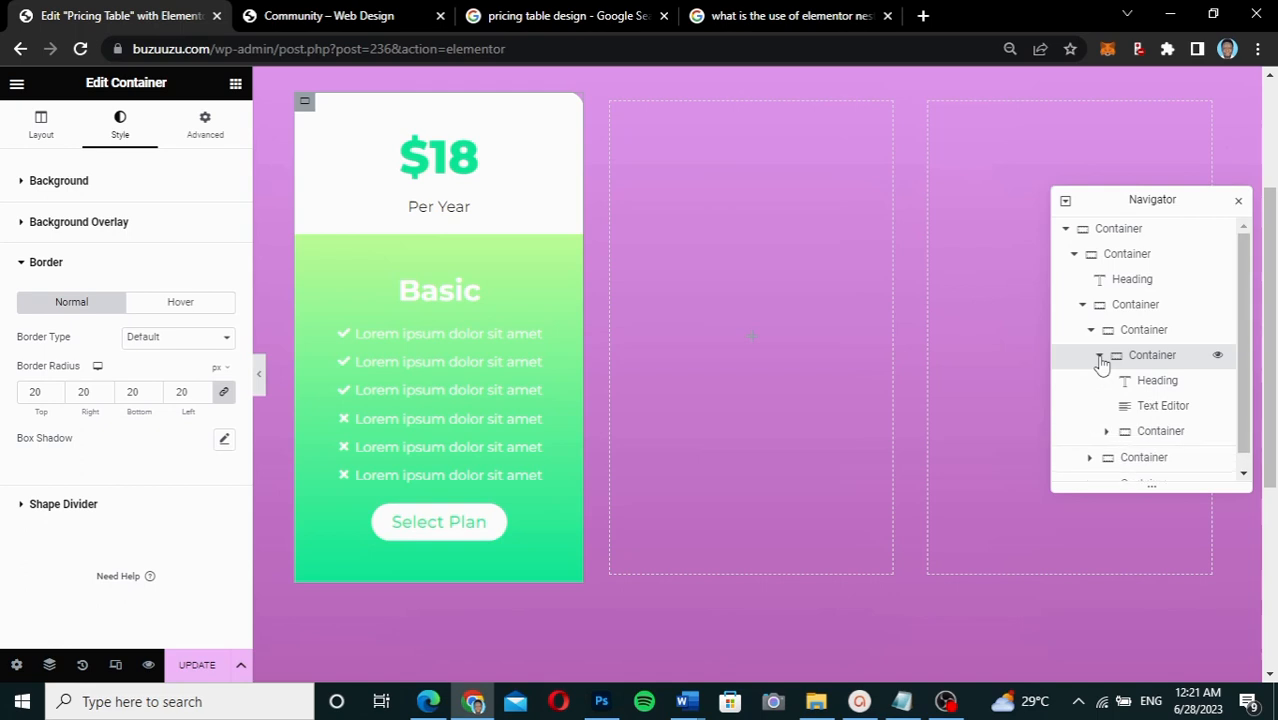
pyautogui.click(1165, 440)
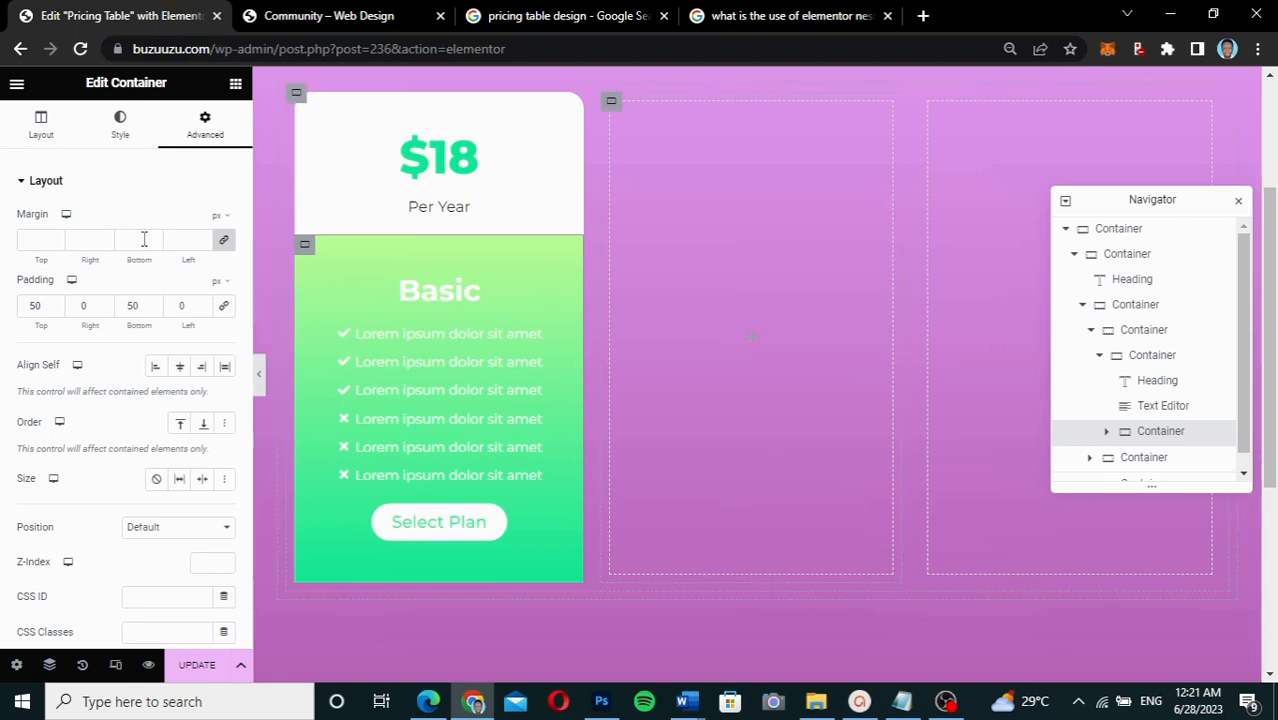
pyautogui.click(120, 133)
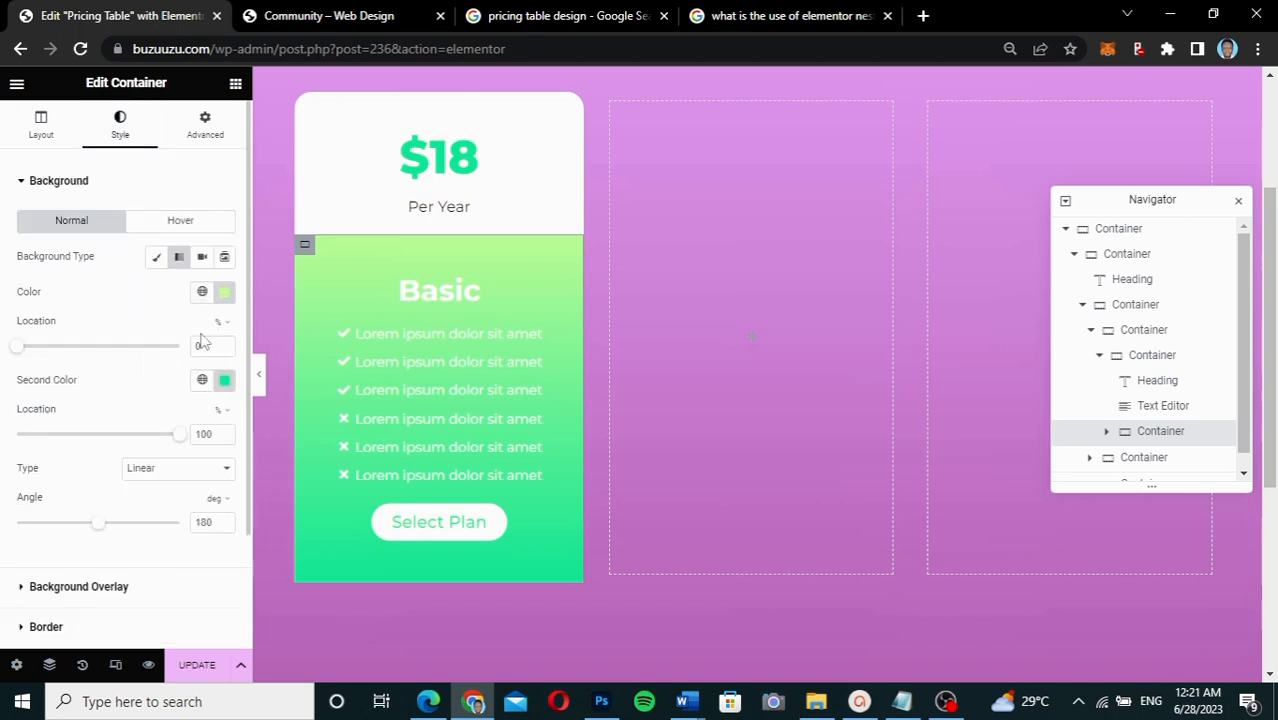
pyautogui.click(48, 627)
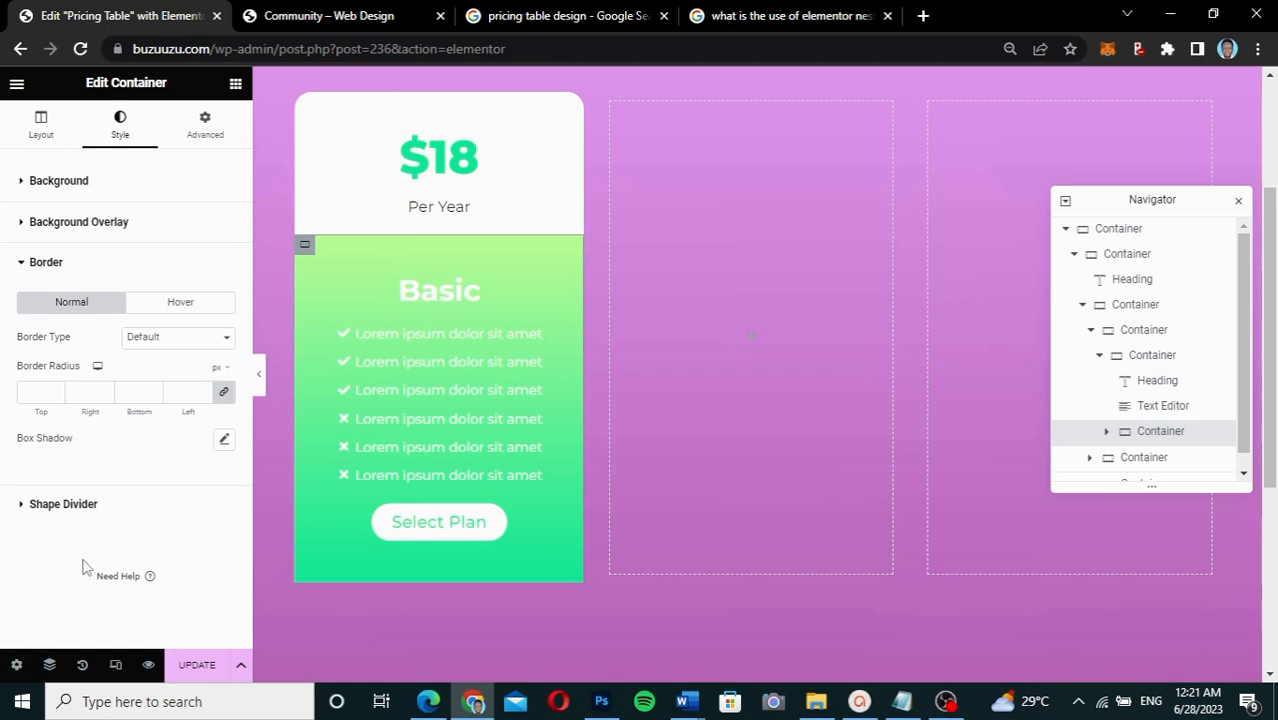
pyautogui.click(223, 393)
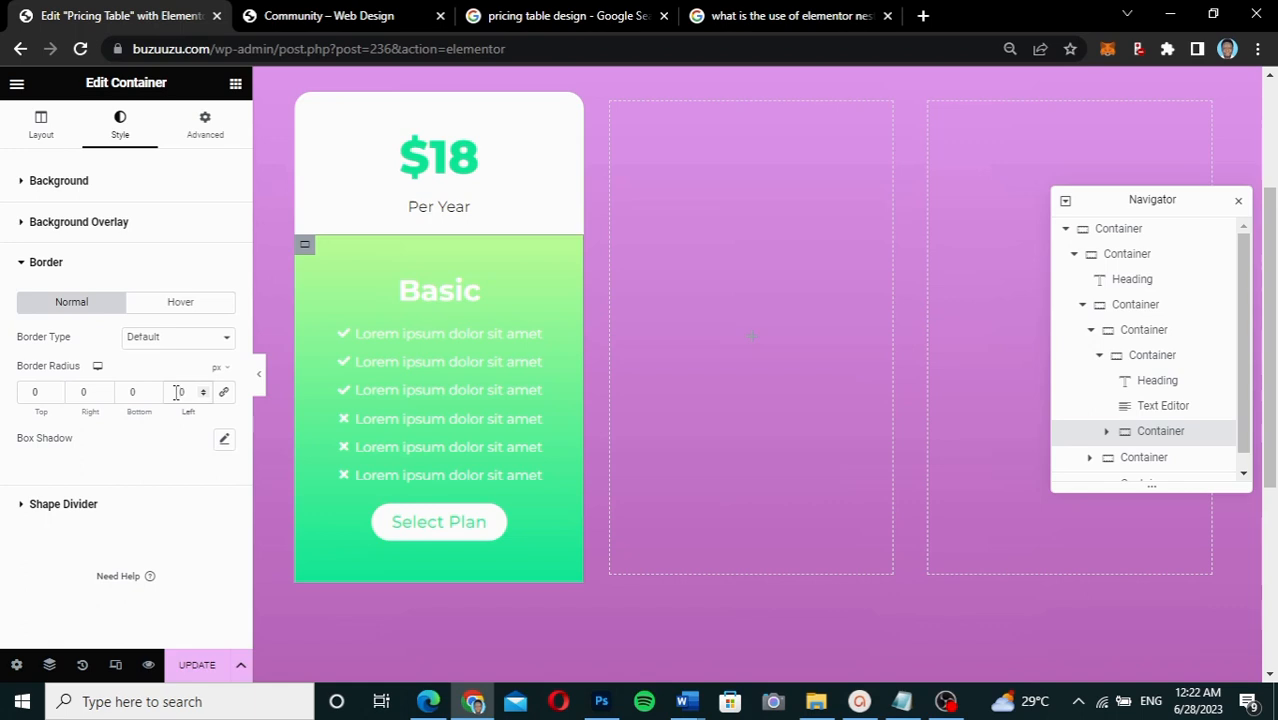
pyautogui.write('2')
pyautogui.click(122, 396)
pyautogui.write('2')
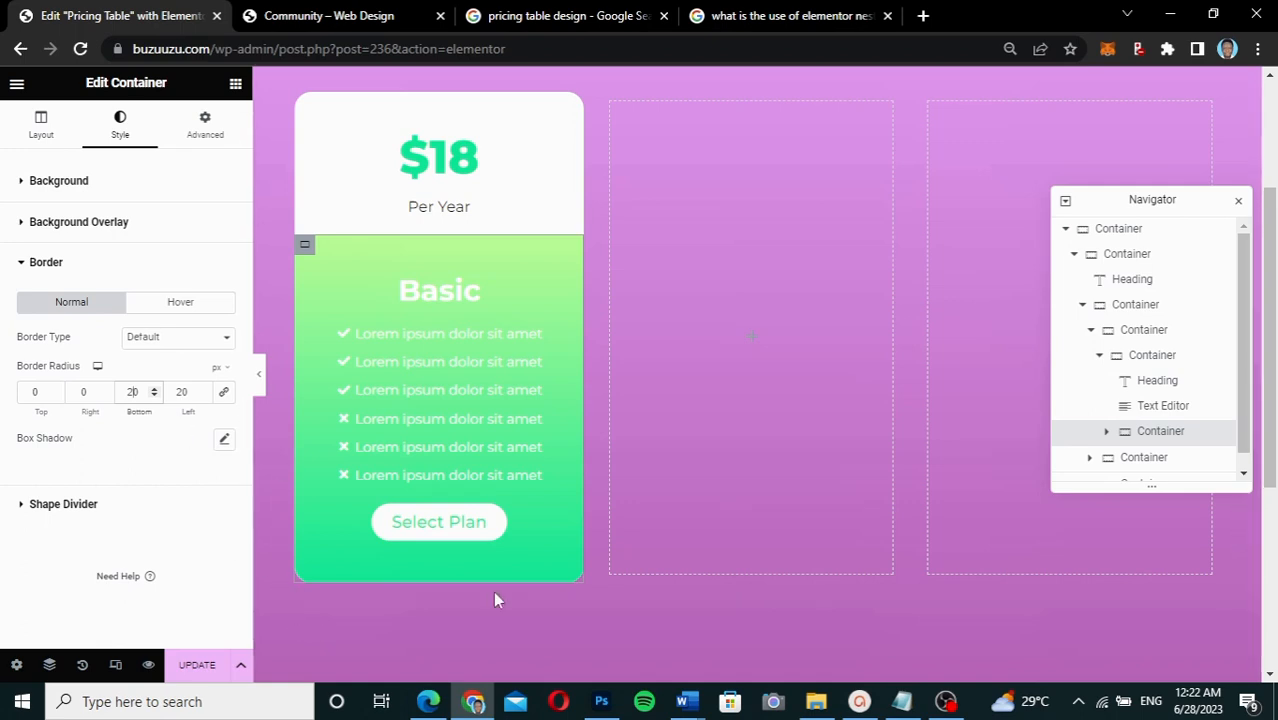
pyautogui.click(260, 385)
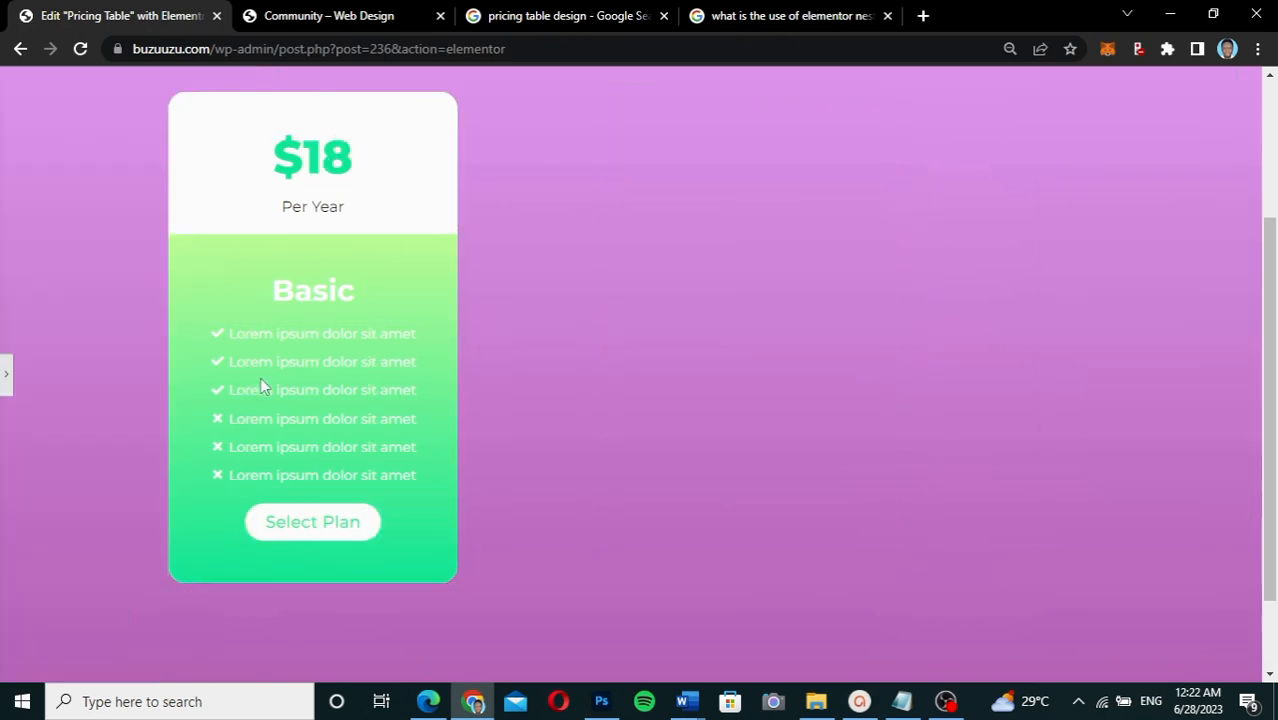
pyautogui.scroll(1, 547, 333)
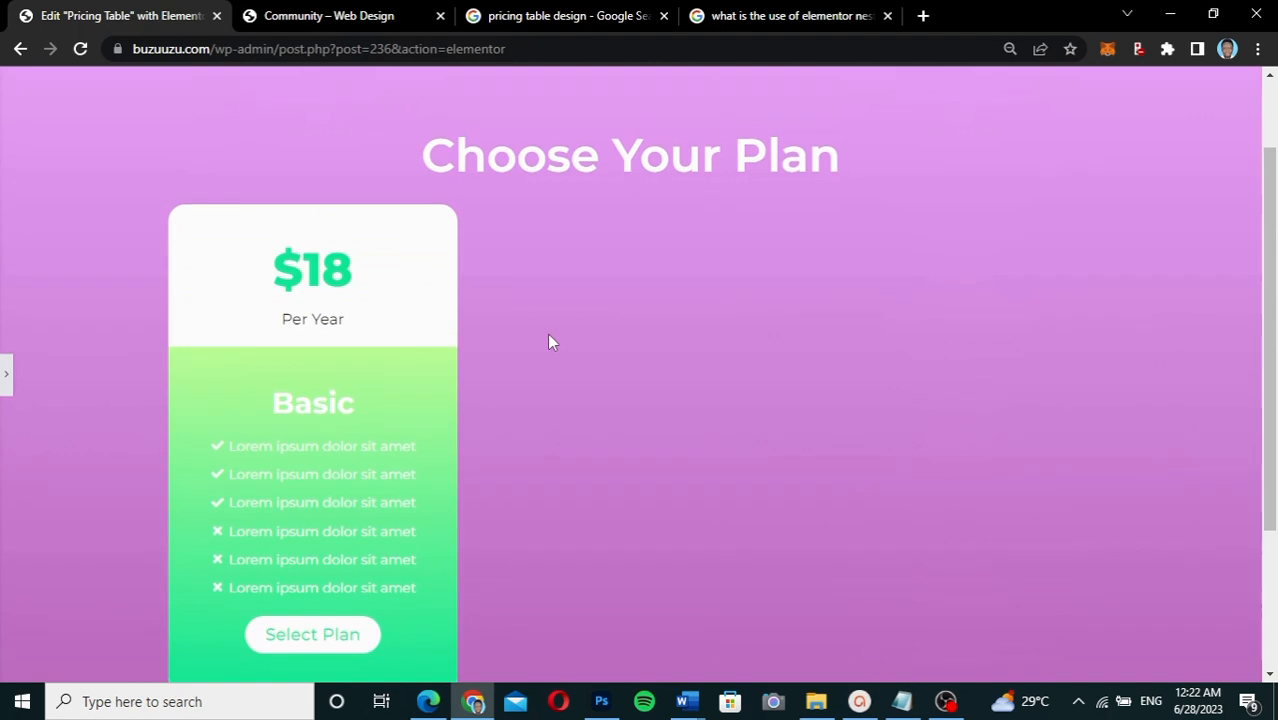
pyautogui.scroll(-1, 547, 333)
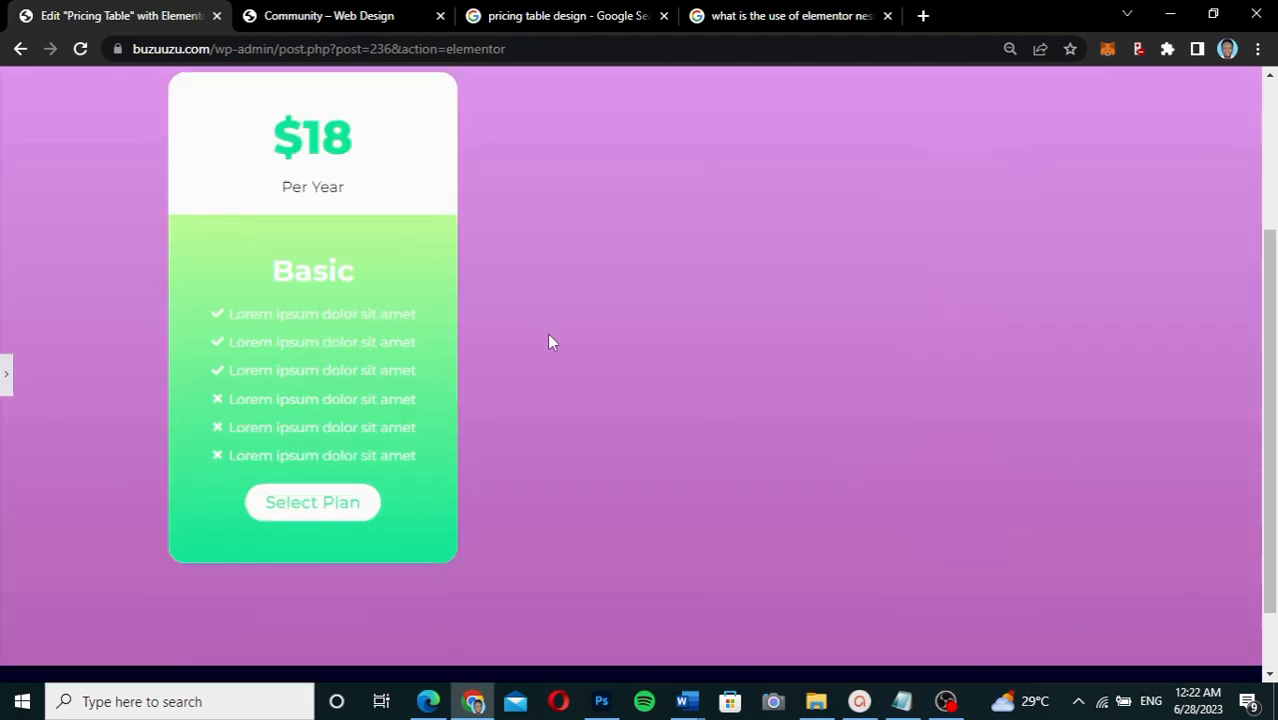
pyautogui.click(9, 389)
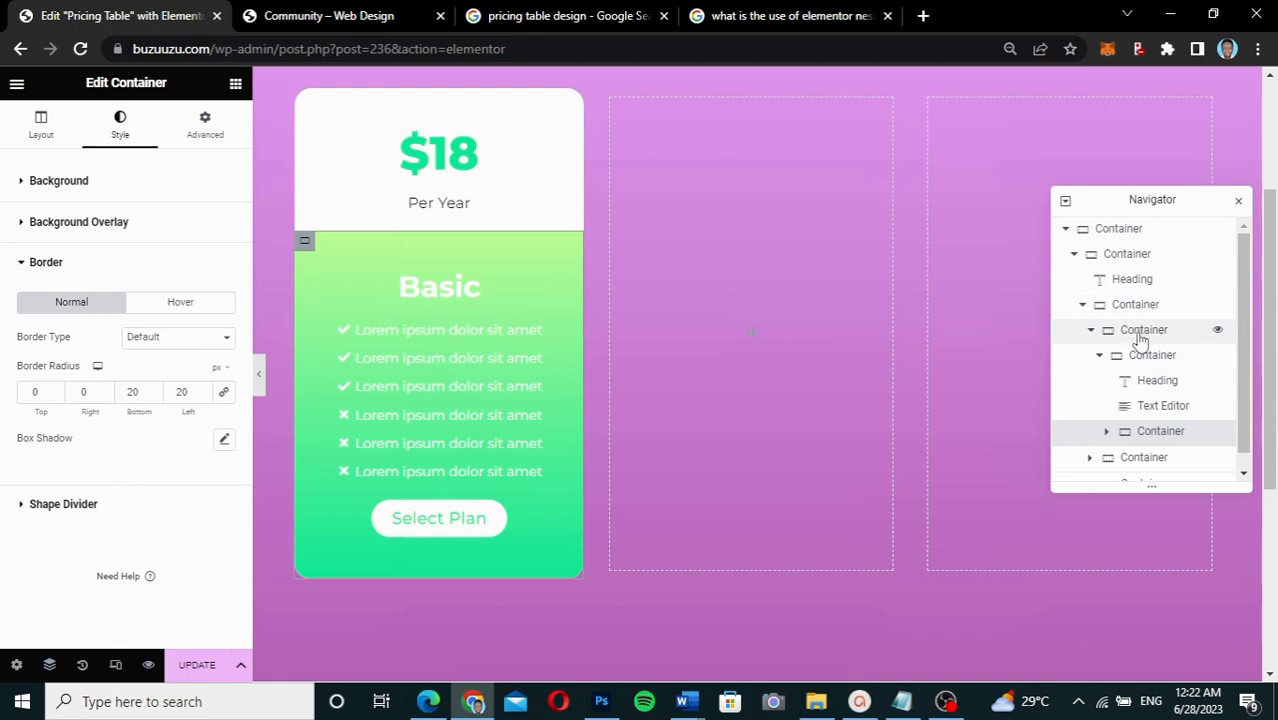
# Duplicate the finished Basic card's outermost container twice within the row of pricing cards
pyautogui.click(1102, 357)
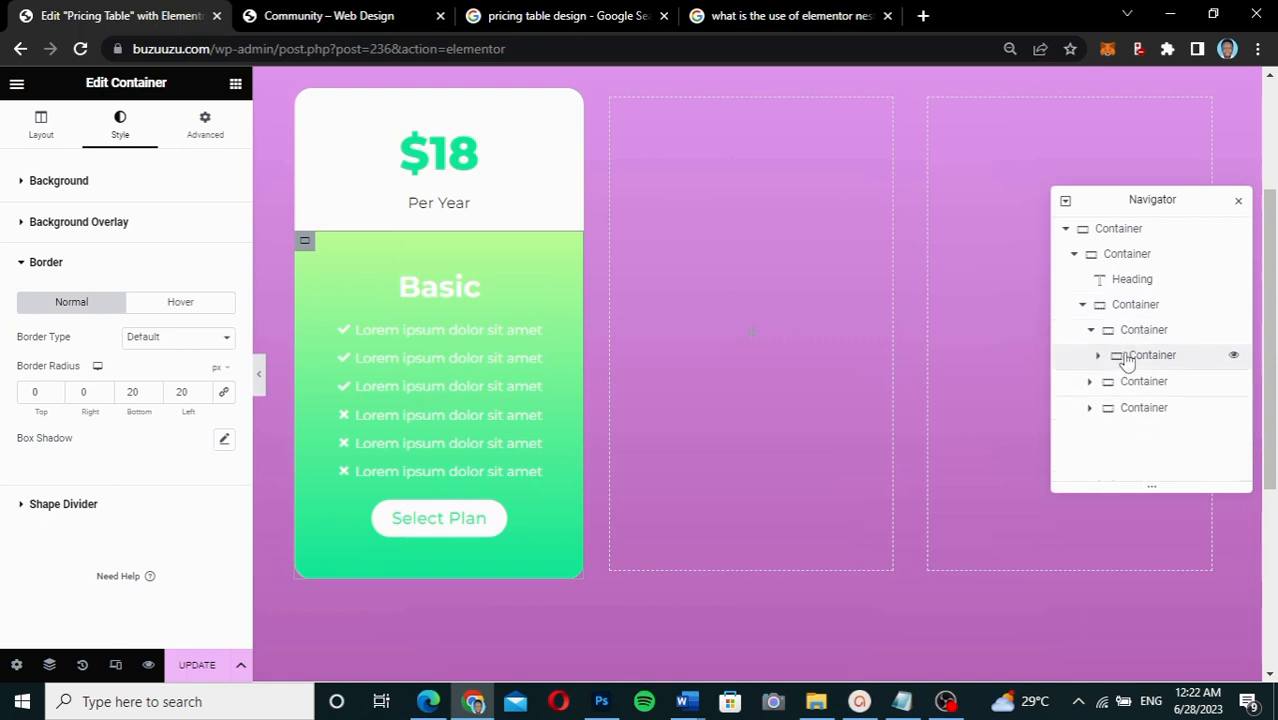
pyautogui.click(1138, 355)
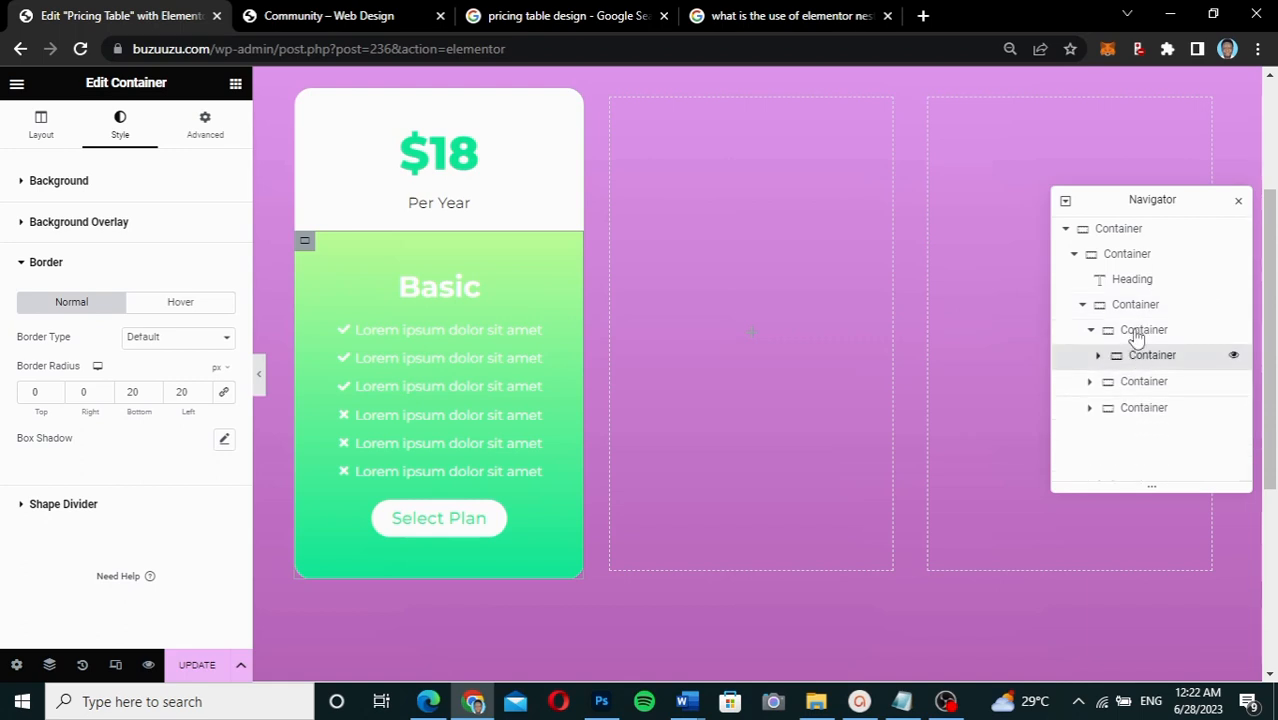
pyautogui.click(1136, 331)
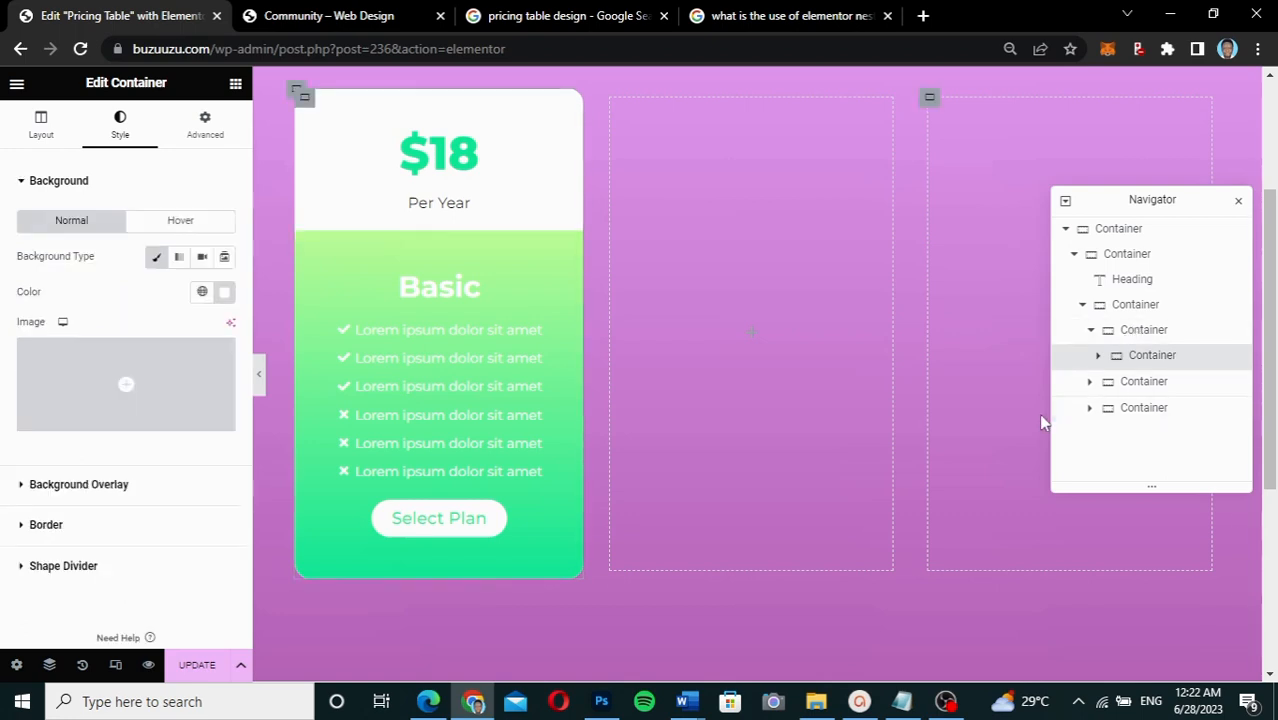
pyautogui.click(1143, 332)
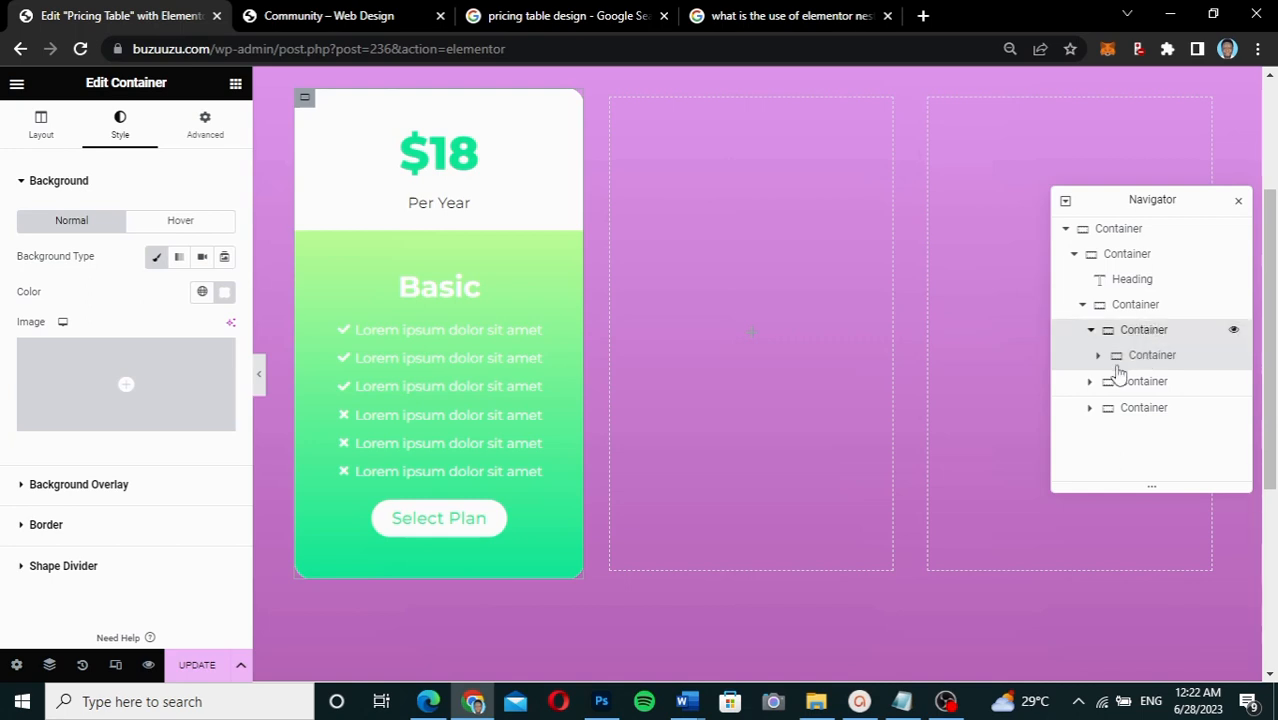
pyautogui.click(1091, 332)
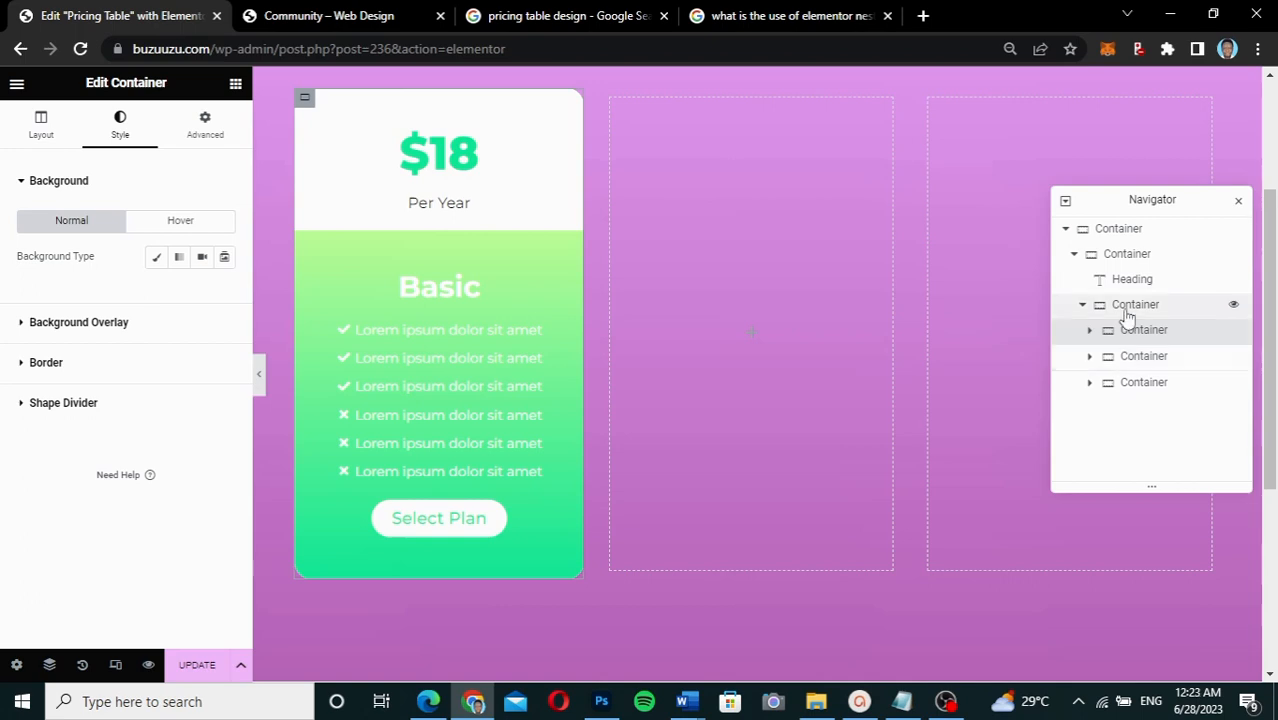
pyautogui.rightClick(1127, 333)
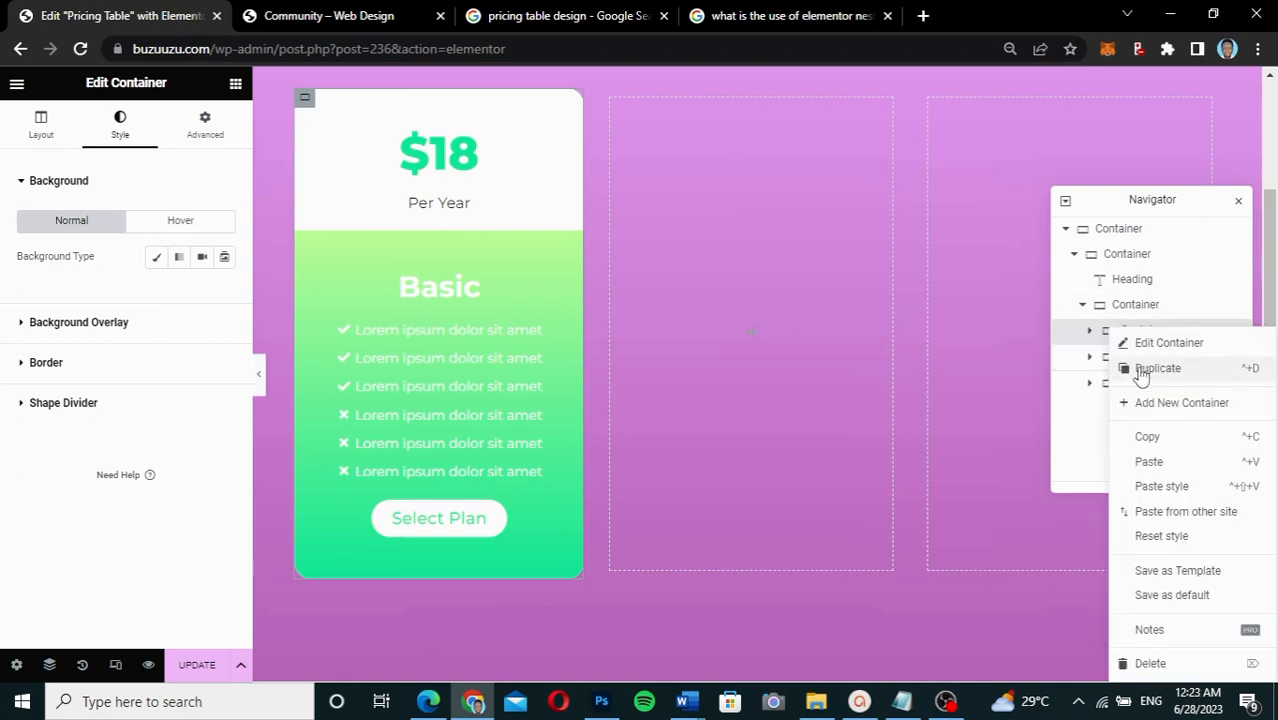
pyautogui.click(1141, 370)
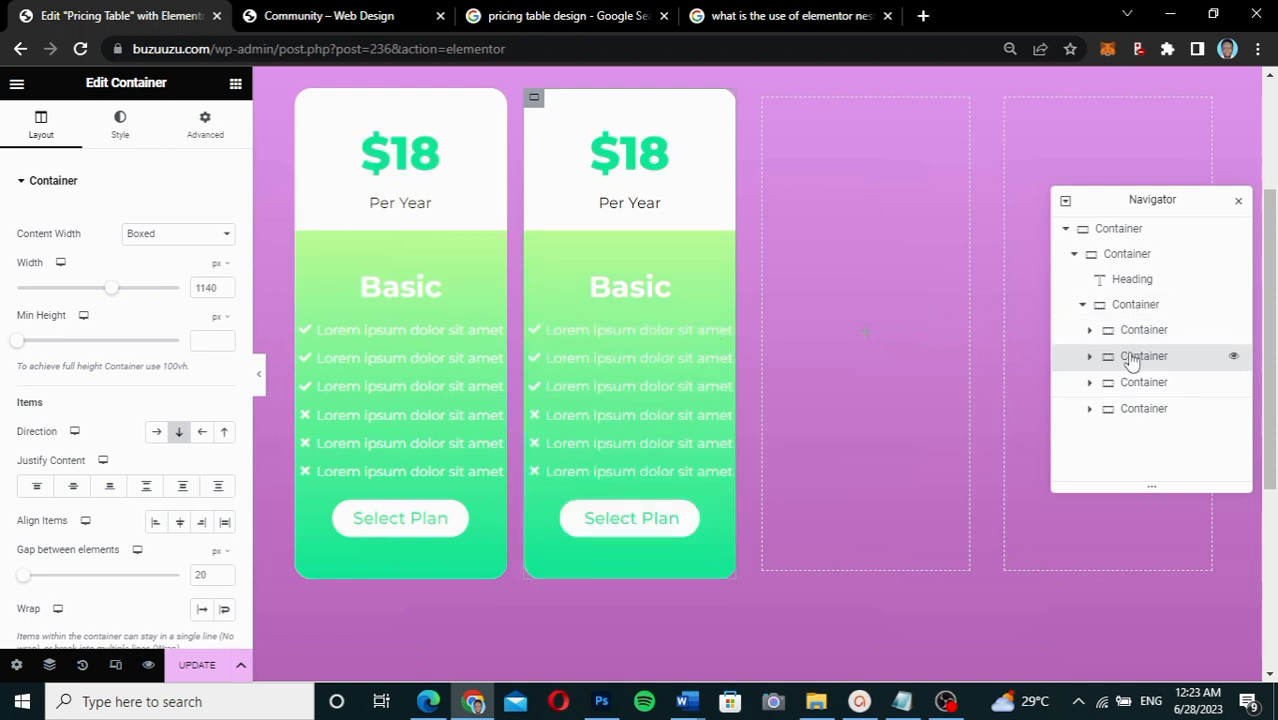
pyautogui.rightClick(1131, 359)
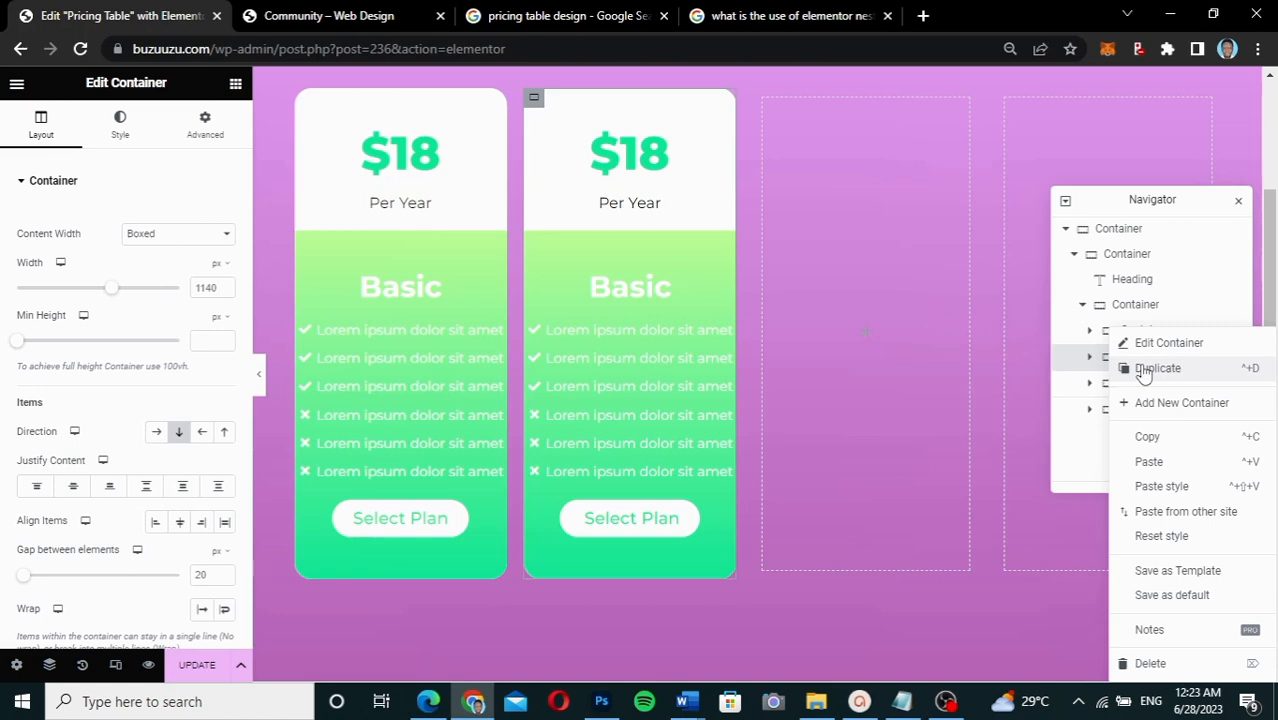
pyautogui.click(1144, 369)
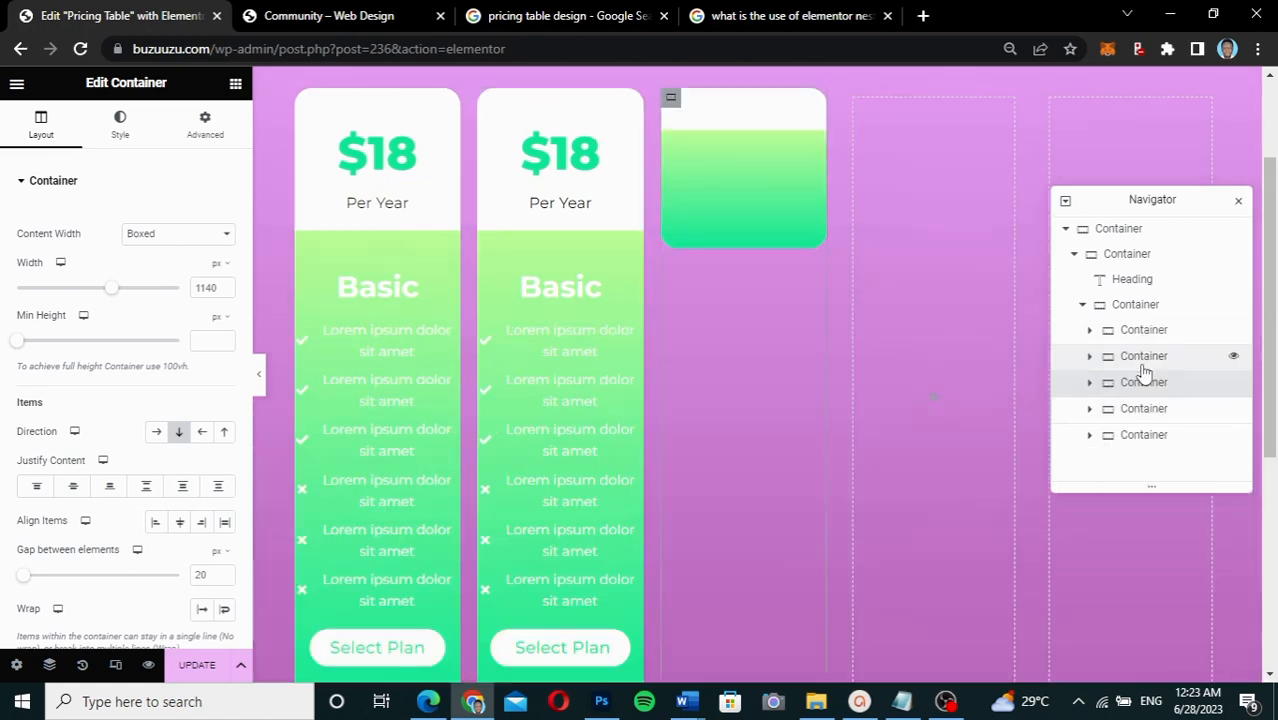
# Delete the two empty placeholder containers at the end of the card row
pyautogui.rightClick(1141, 443)
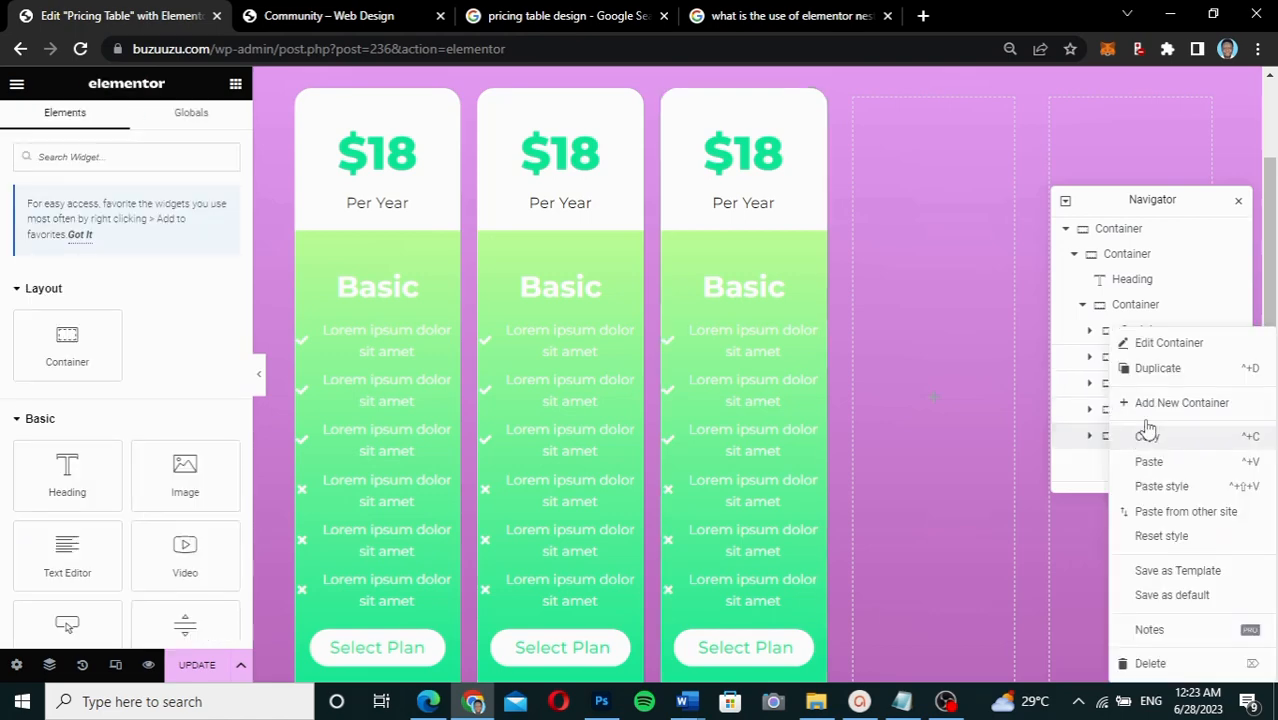
pyautogui.click(1147, 666)
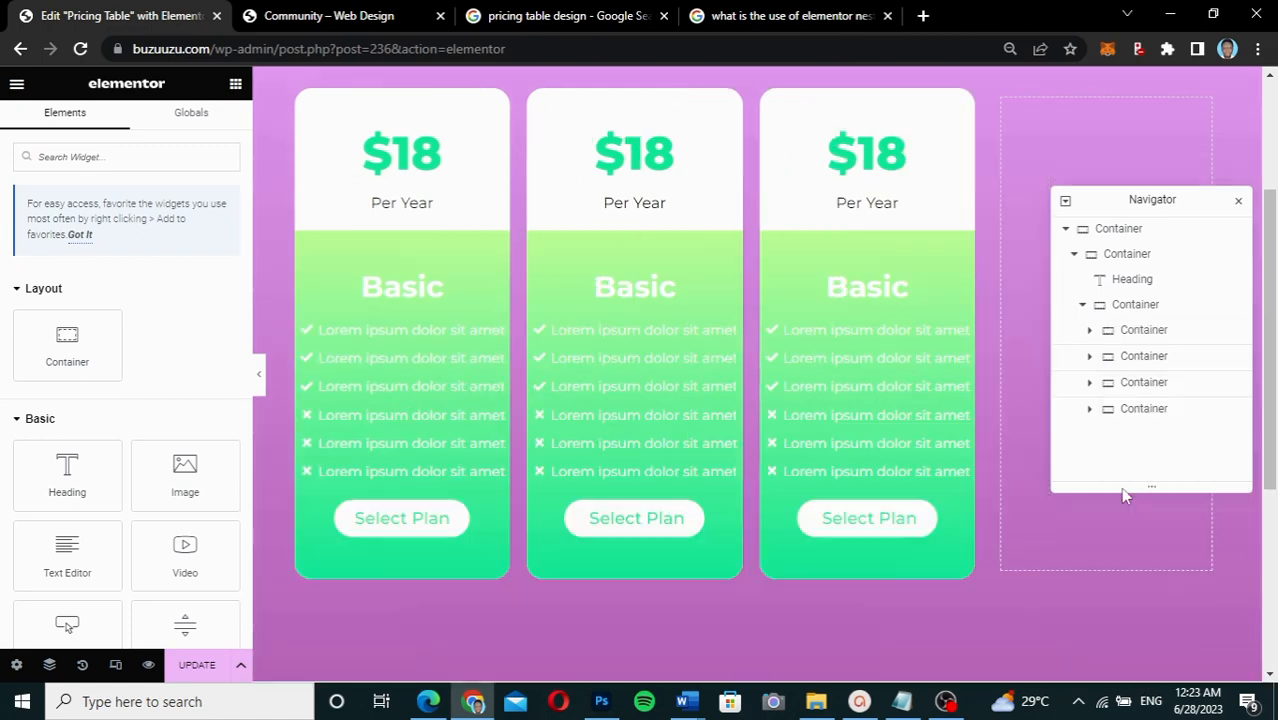
pyautogui.rightClick(1138, 415)
pyautogui.click(1148, 663)
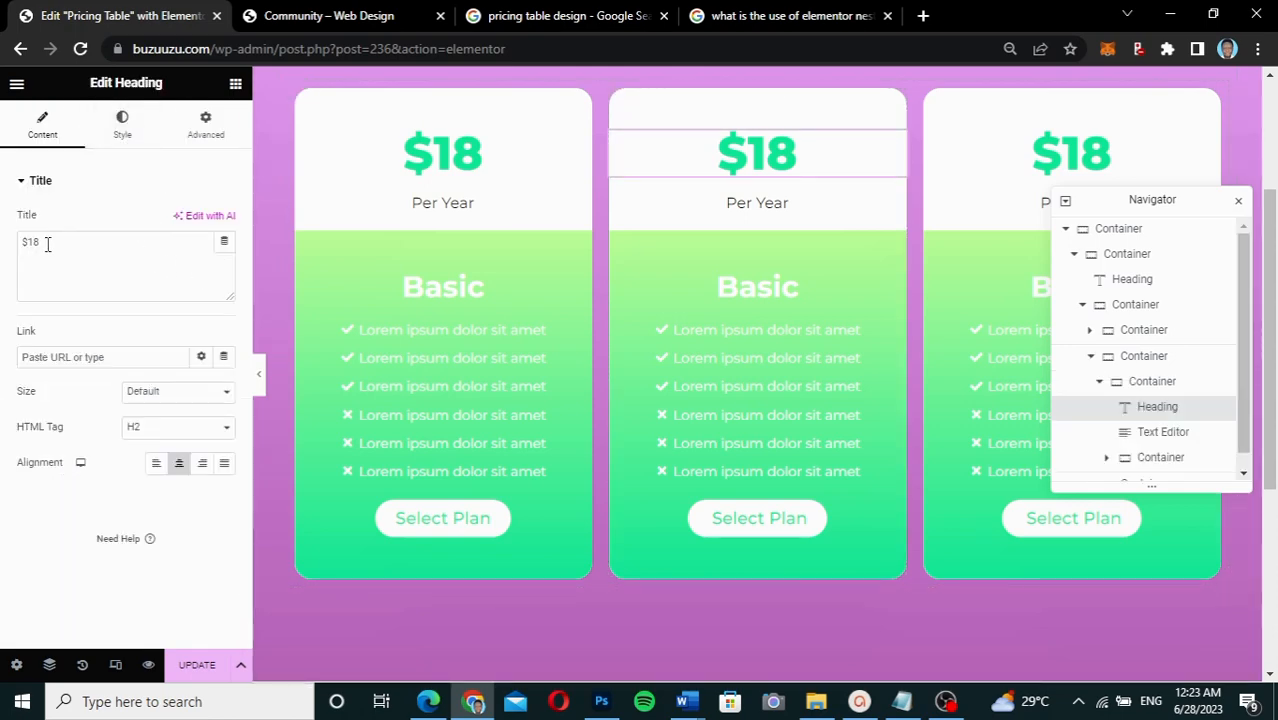
# Change the second card's price to $99, matching the sample page, and its plan title to Pro Plan
pyautogui.moveTo(47, 244); pyautogui.dragTo(29, 244)
pyautogui.click(362, 14)
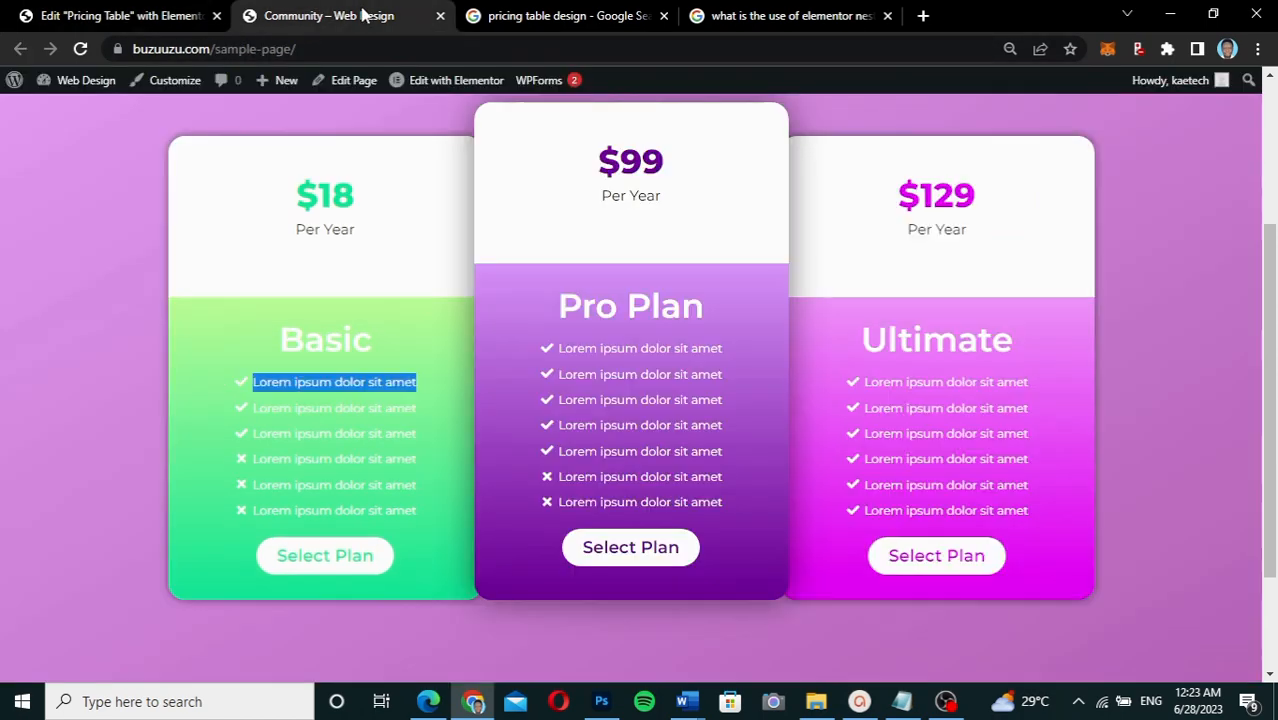
pyautogui.click(160, 16)
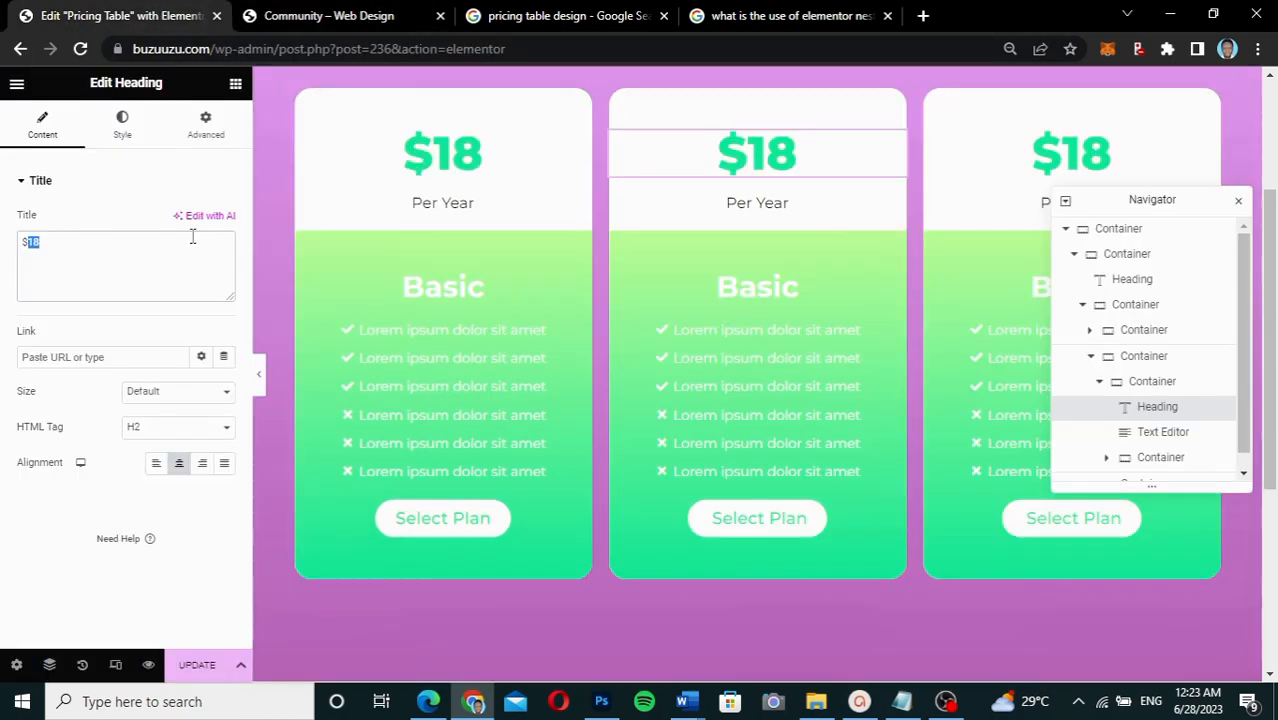
pyautogui.write('99')
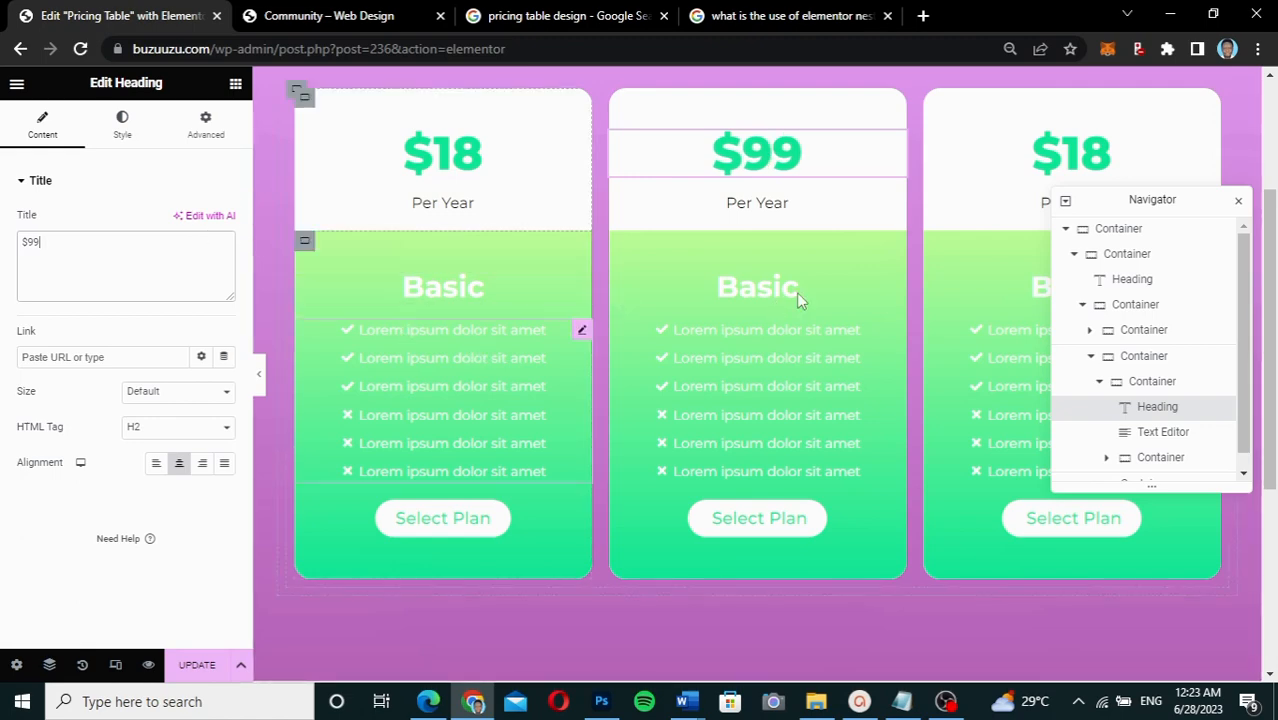
pyautogui.click(895, 286)
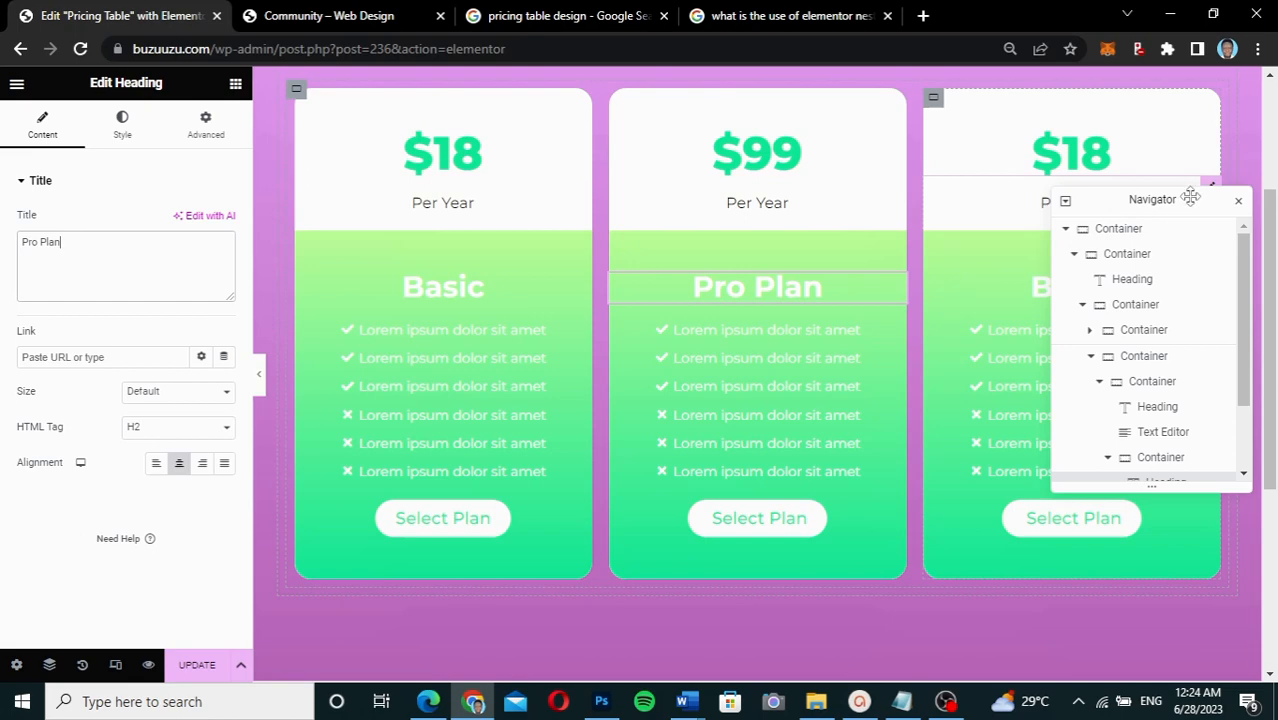
# Move the Navigator off the third card and change that card's price heading to $129
pyautogui.moveTo(1188, 201); pyautogui.dragTo(528, 245)
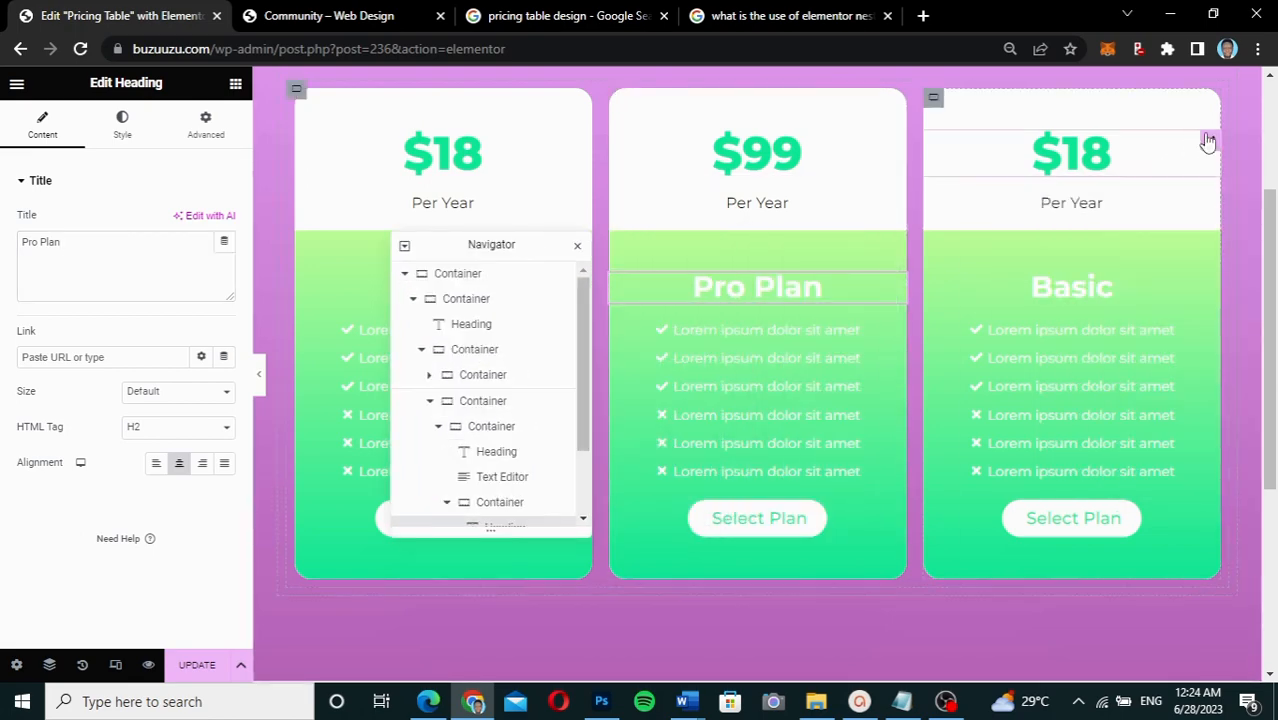
pyautogui.click(1073, 154)
pyautogui.doubleClick(30, 242)
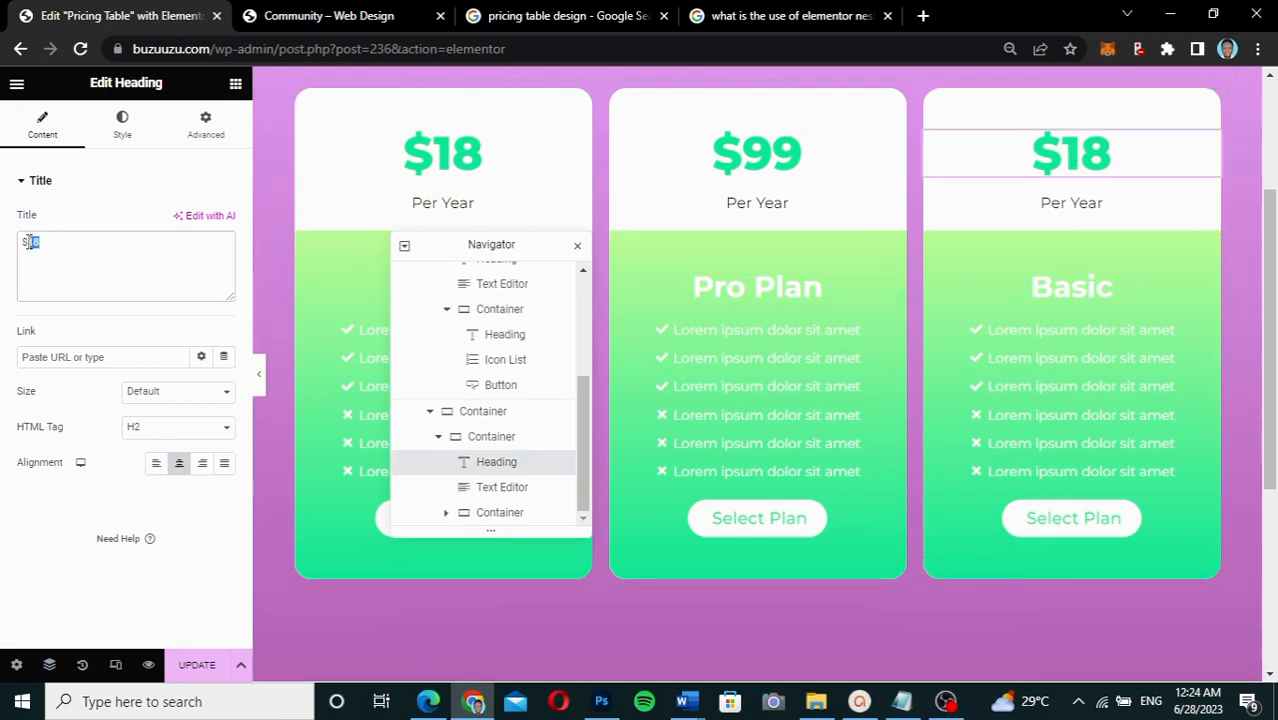
pyautogui.write('129')
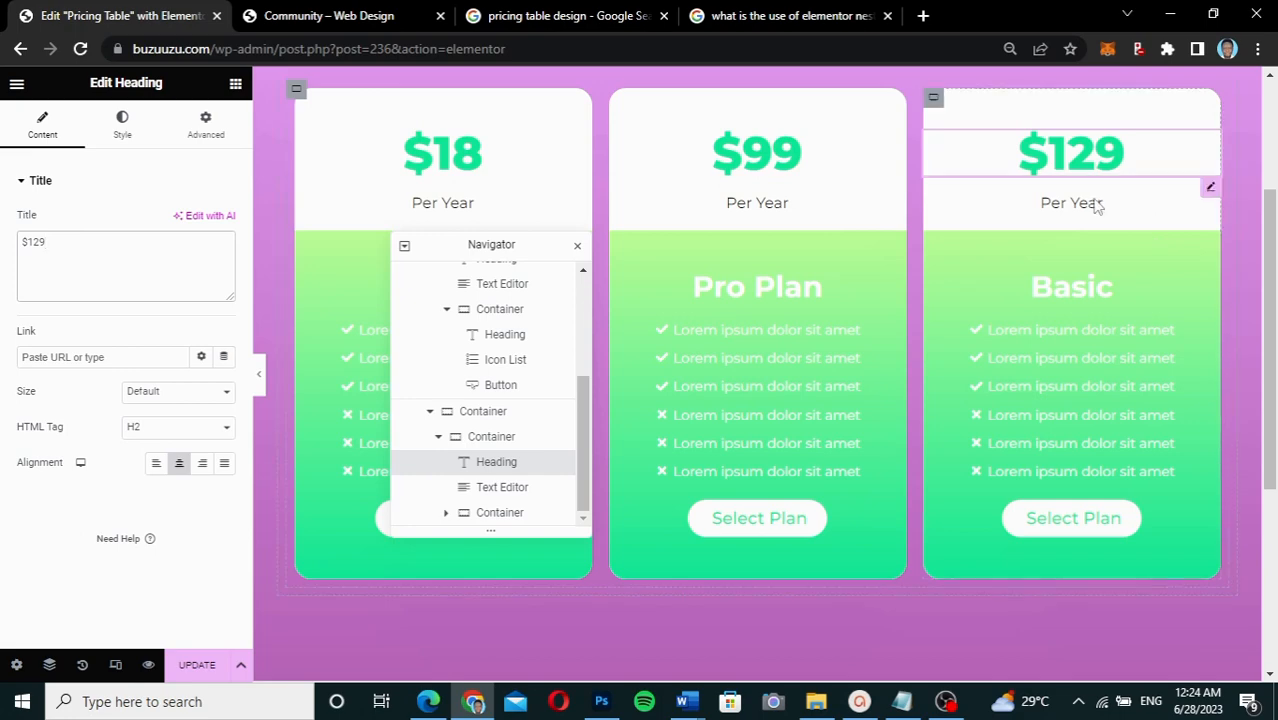
pyautogui.click(1210, 191)
pyautogui.click(1210, 191)
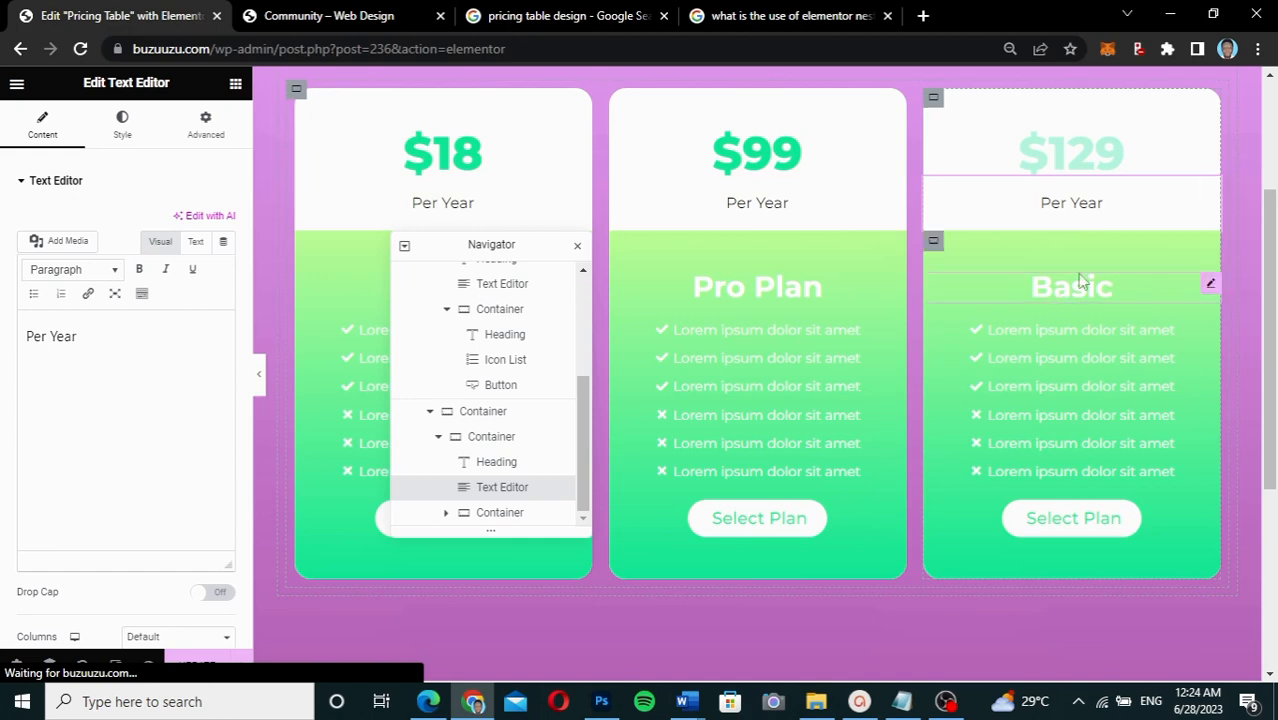
# Check the third plan's name on the sample page and retitle the third card Ultimate
pyautogui.click(1210, 285)
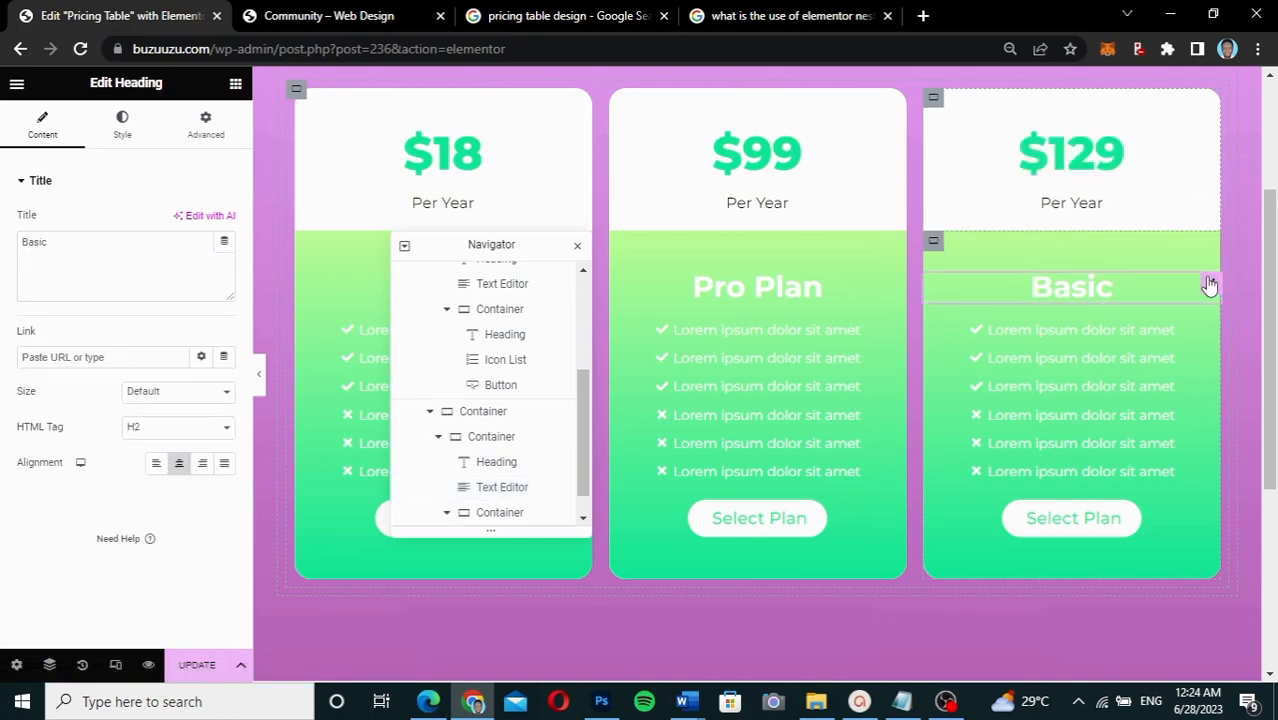
pyautogui.click(340, 16)
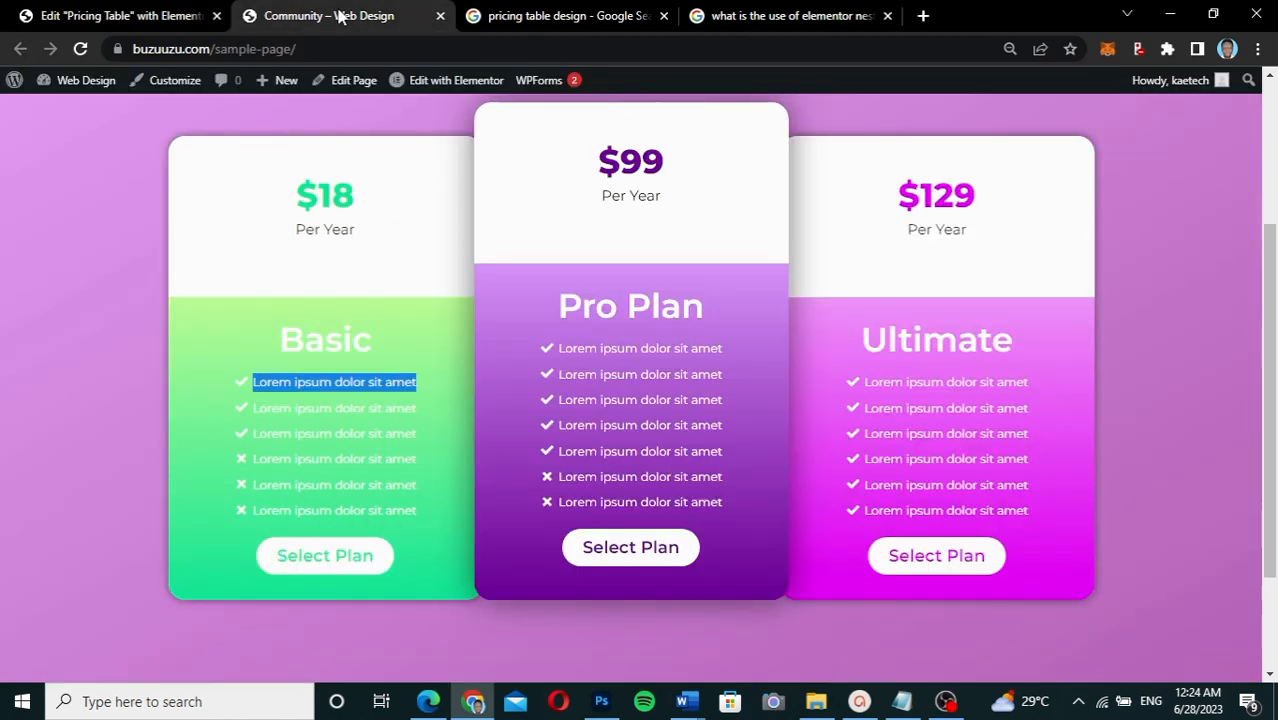
pyautogui.click(186, 18)
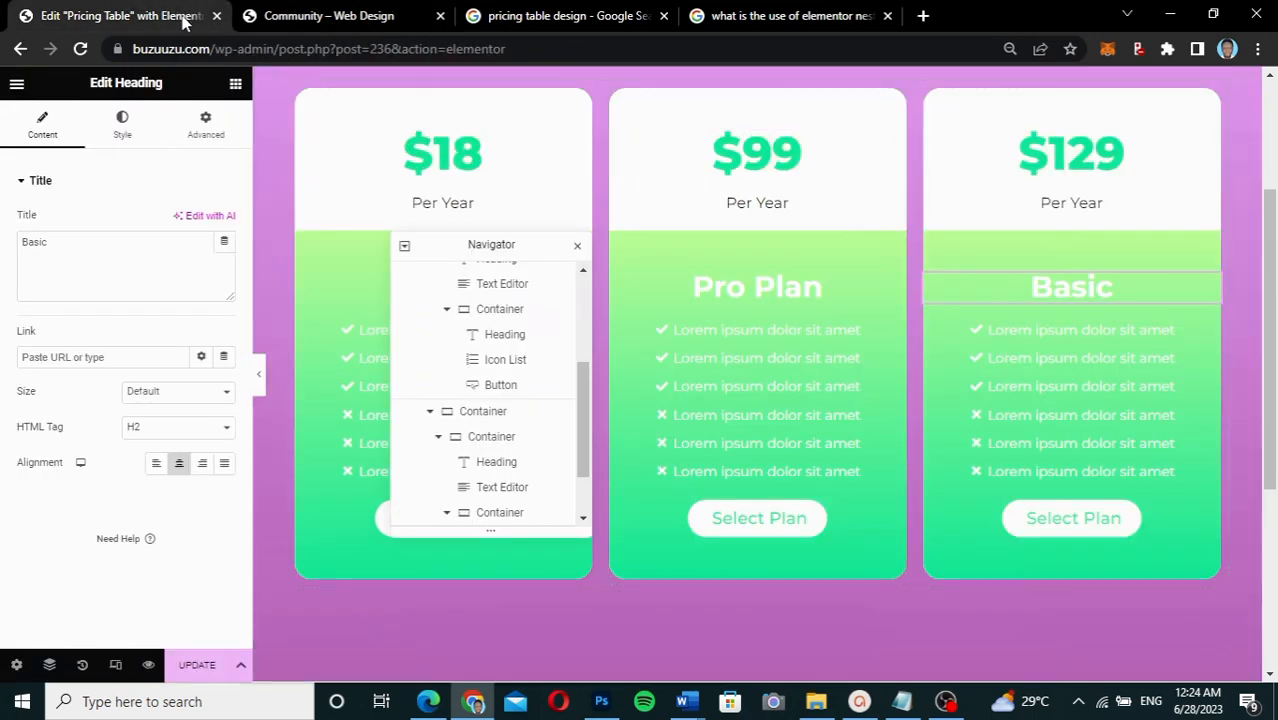
pyautogui.moveTo(63, 250); pyautogui.dragTo(2, 236)
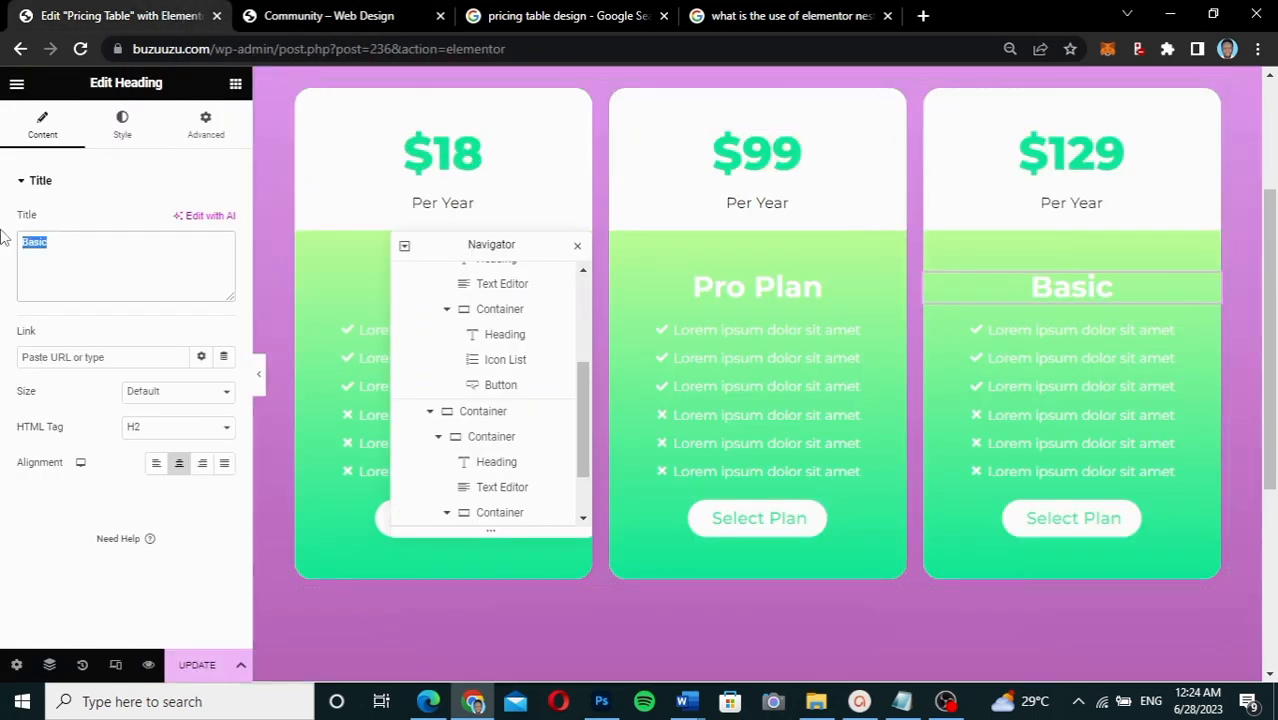
pyautogui.write('Ultimate')
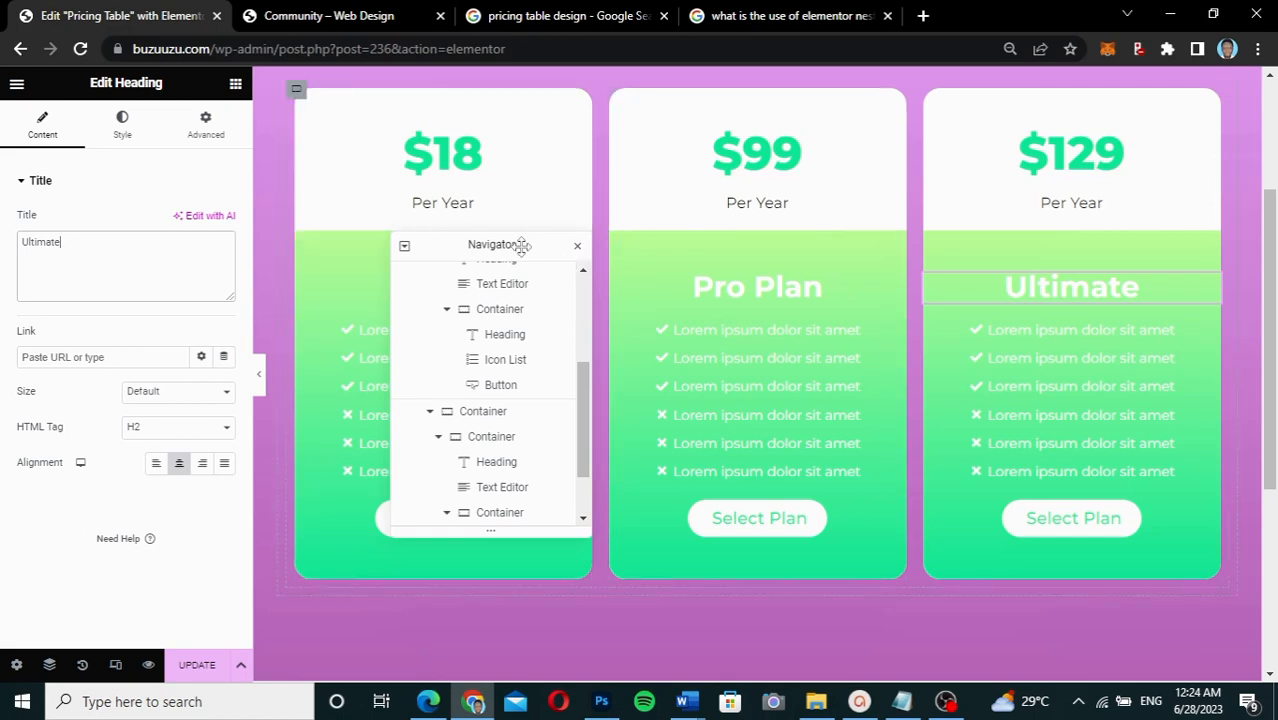
# Set the first gradient color of the Pro Plan container's background to #DB97FF, copied from the Notepad color list
pyautogui.moveTo(521, 245); pyautogui.dragTo(1100, 197)
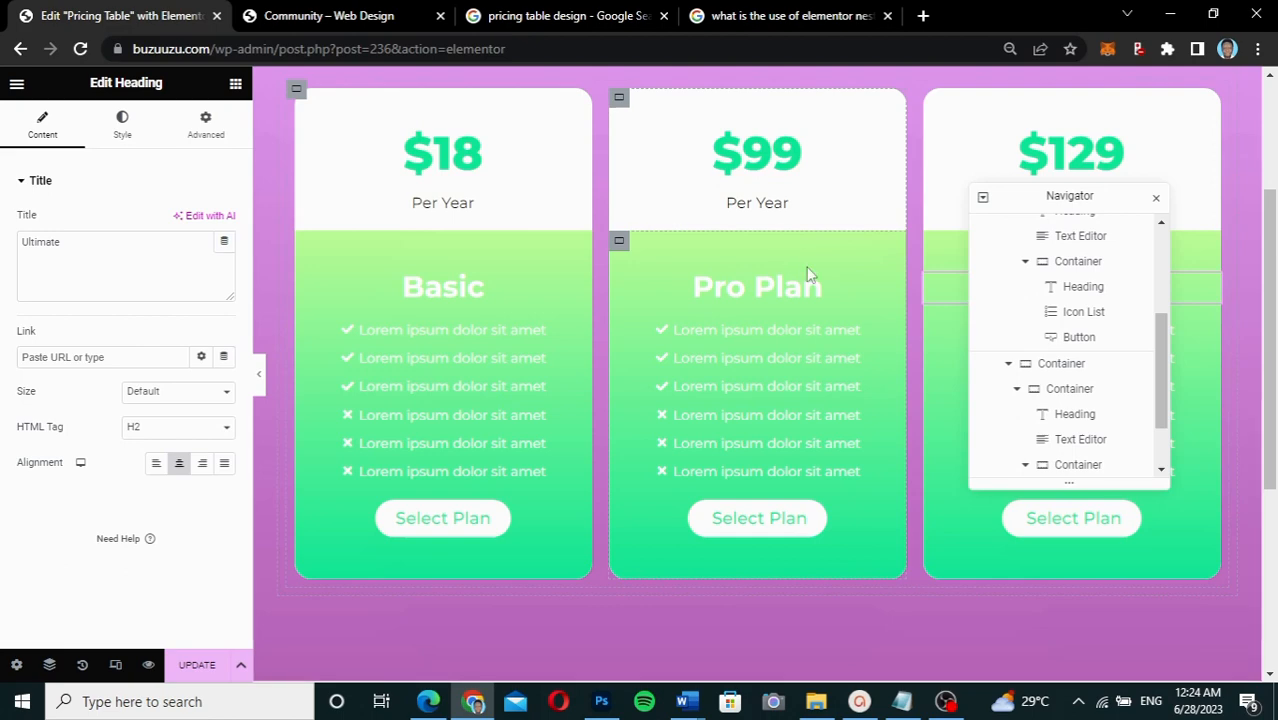
pyautogui.click(619, 244)
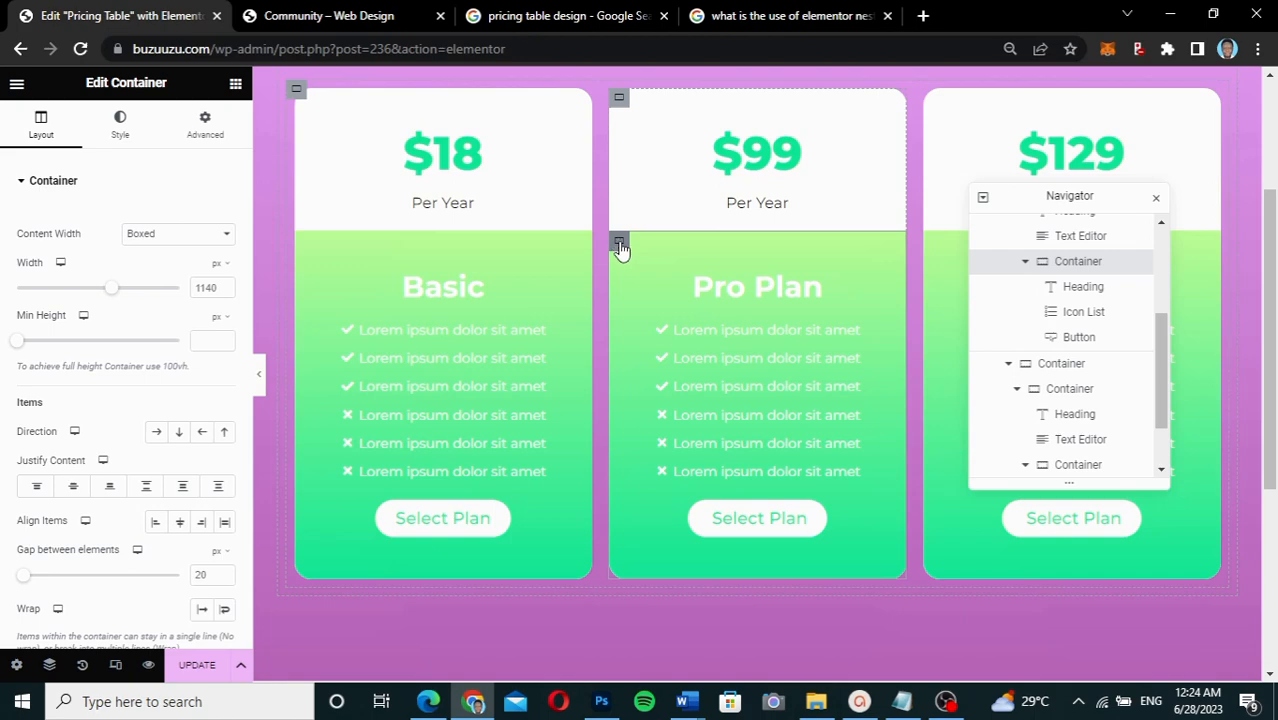
pyautogui.click(120, 135)
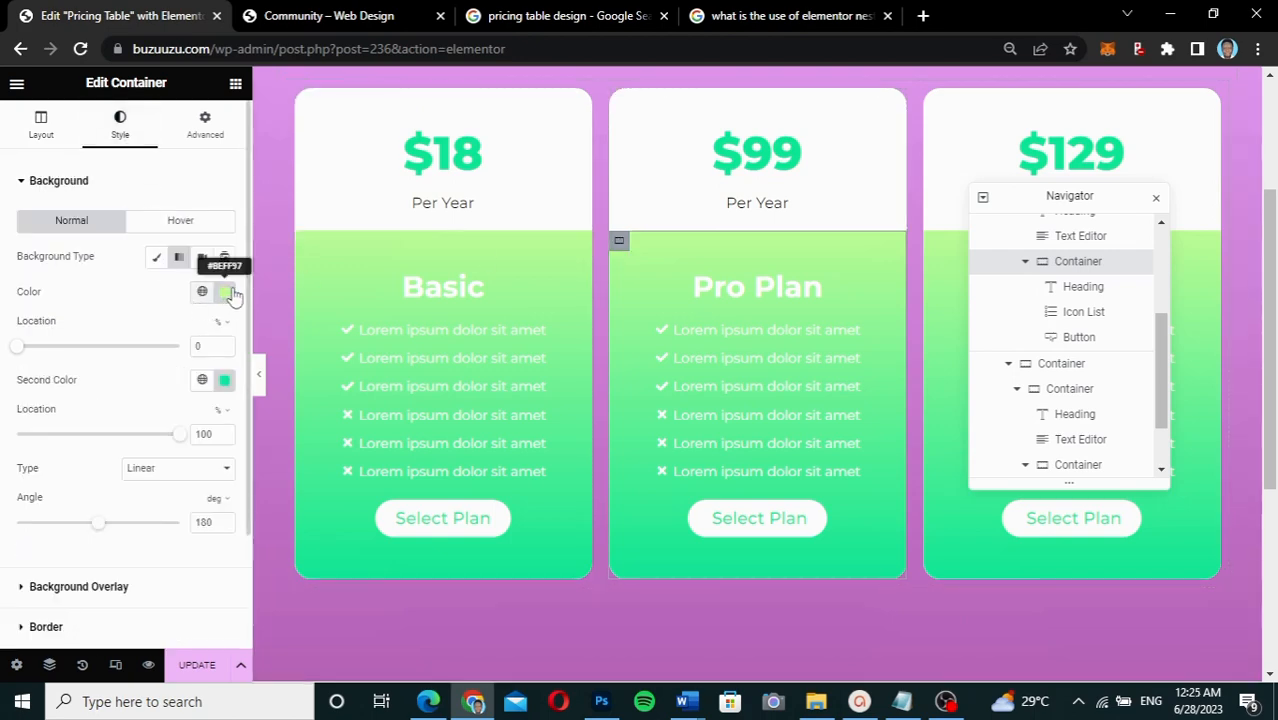
pyautogui.click(900, 700)
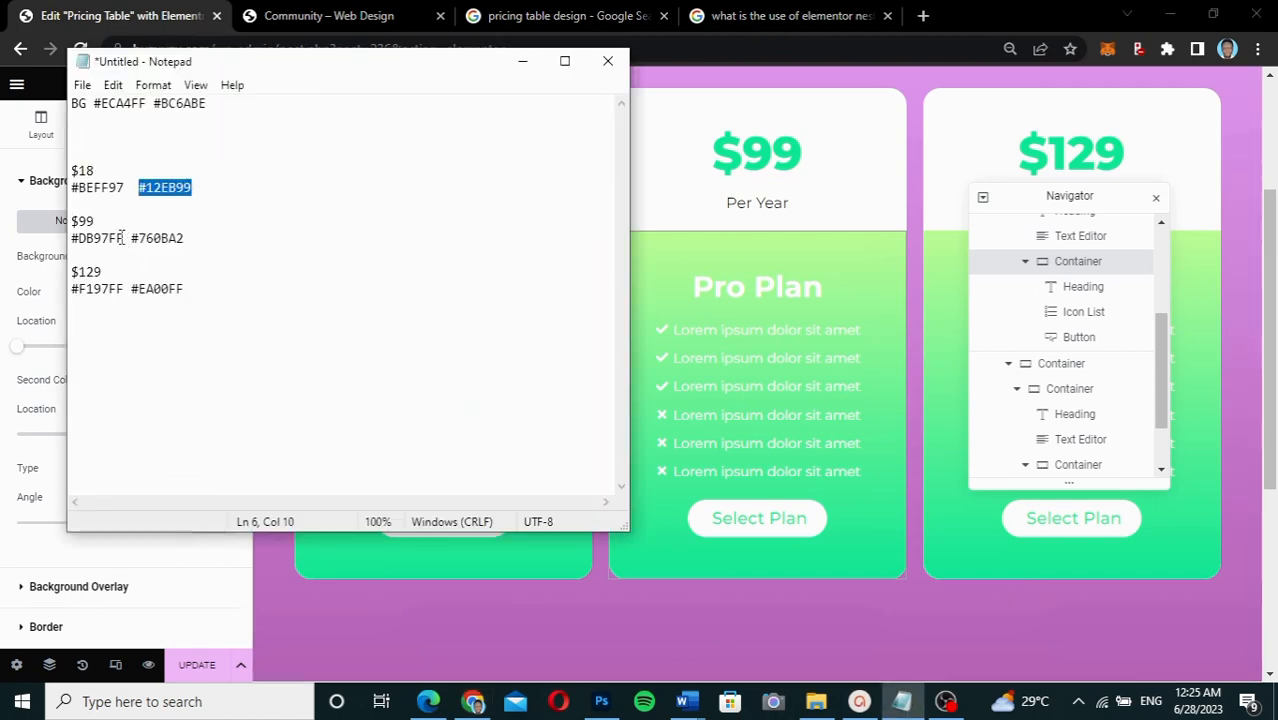
pyautogui.moveTo(124, 238); pyautogui.dragTo(72, 240)
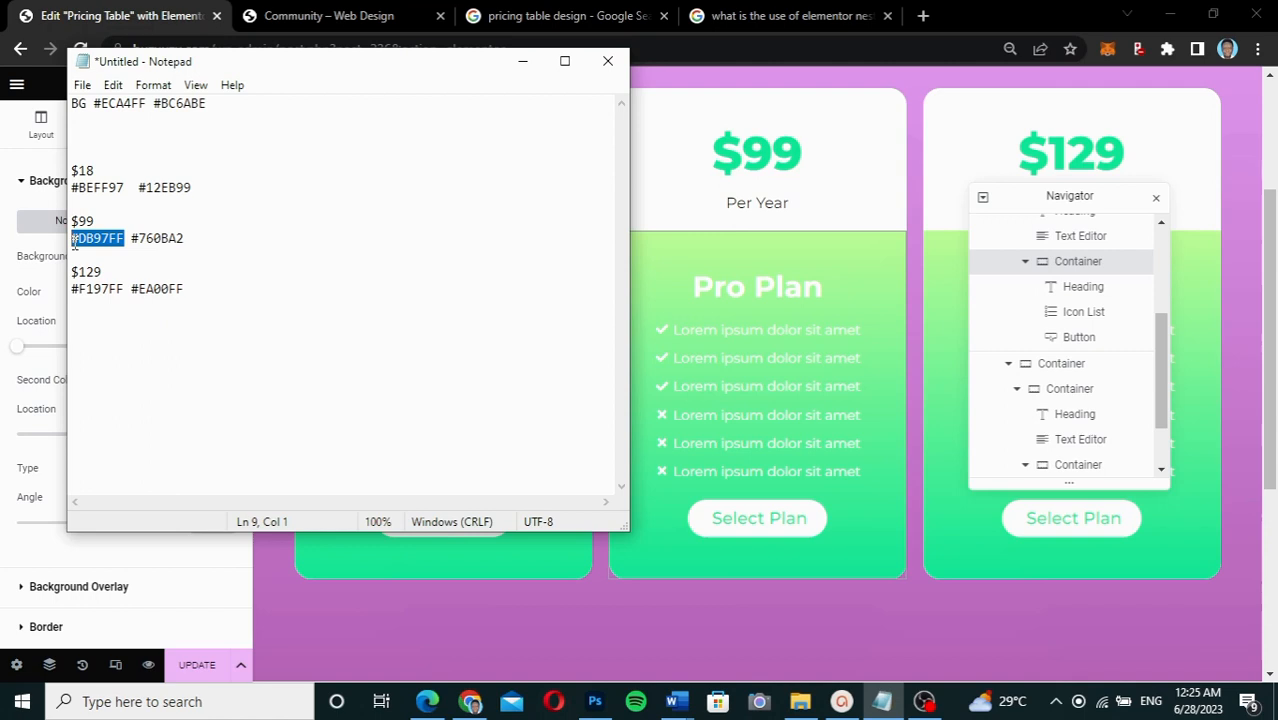
pyautogui.click(38, 262)
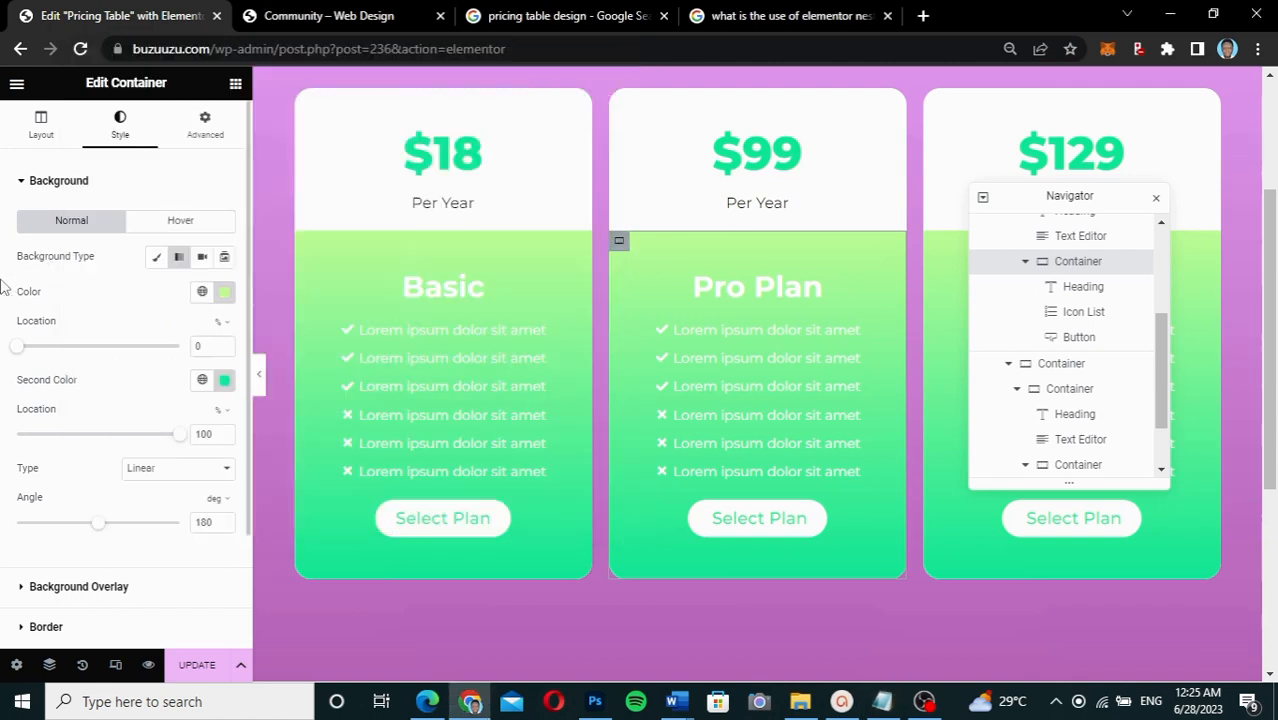
pyautogui.click(221, 300)
pyautogui.moveTo(188, 533); pyautogui.dragTo(116, 538)
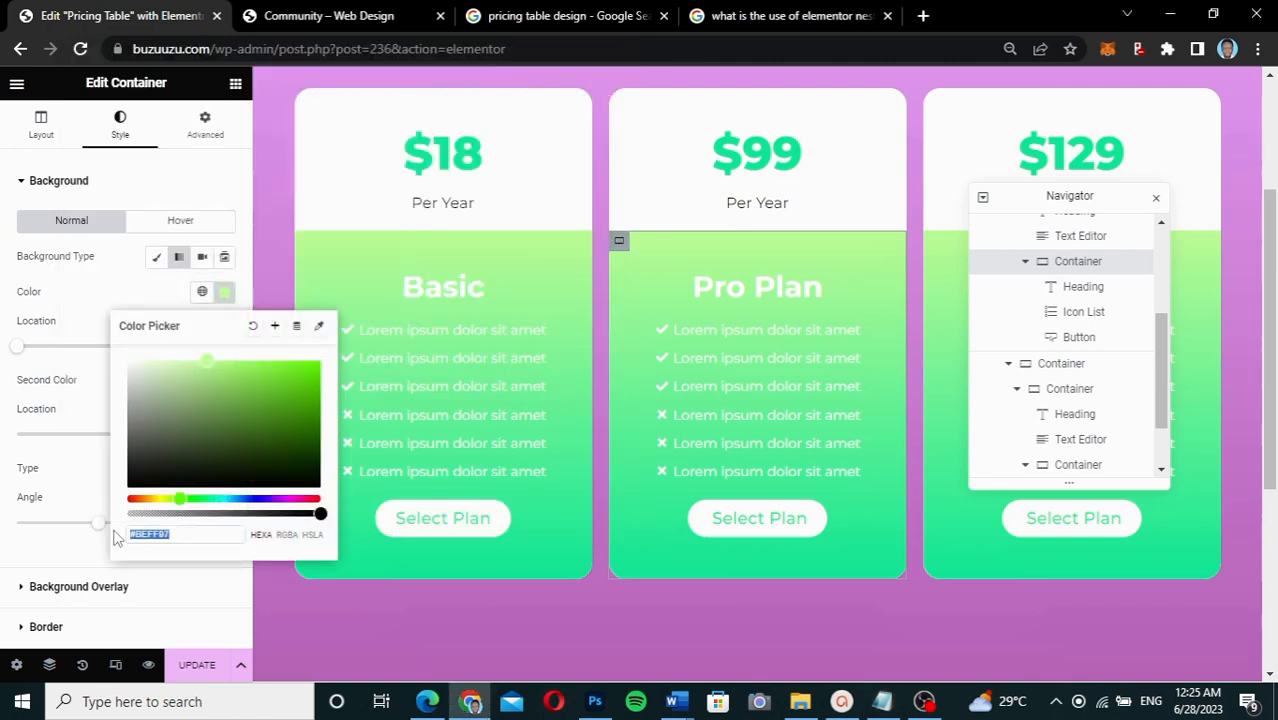
pyautogui.hotkey('ctrl', 'v')
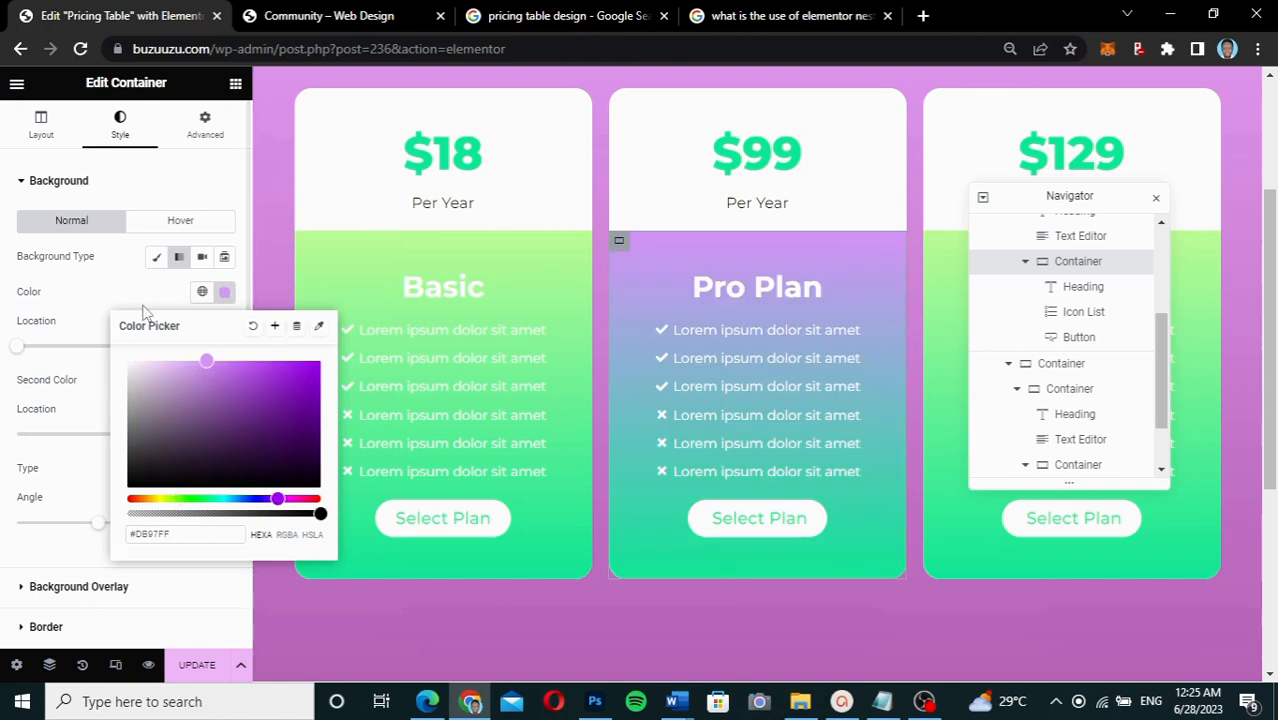
pyautogui.click(592, 517)
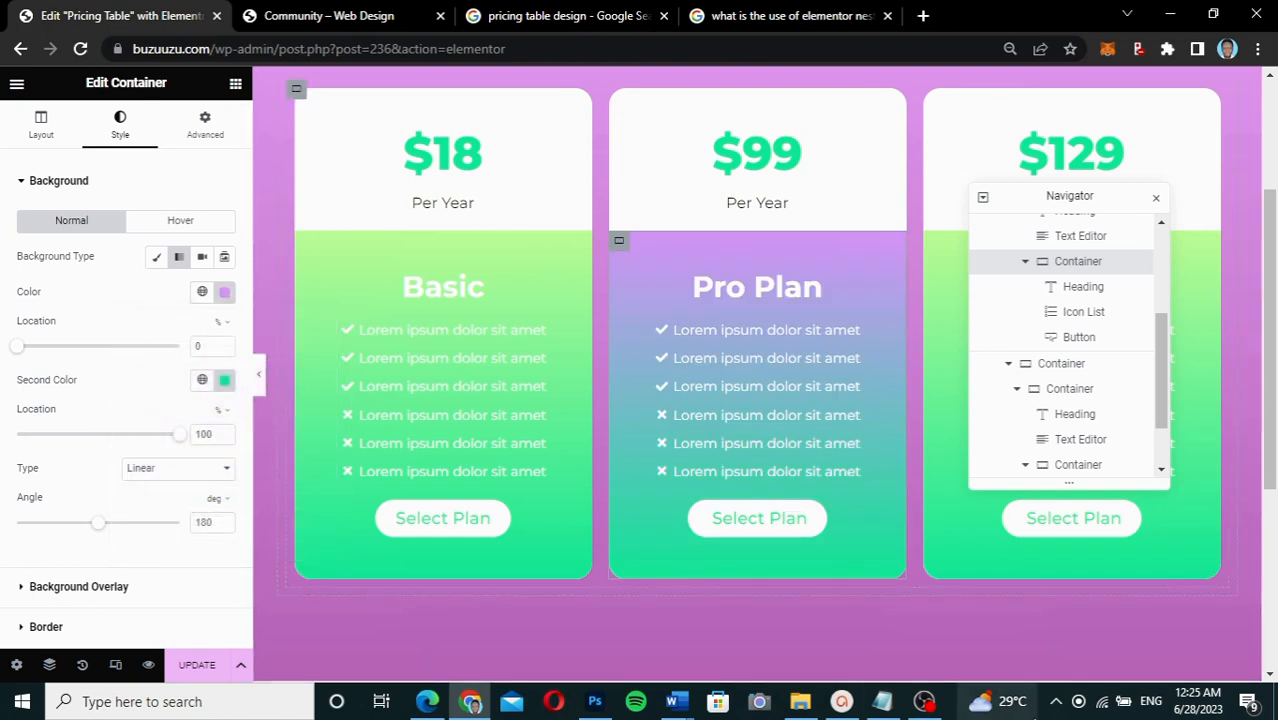
# Set the second gradient color of the Pro Plan container's background to #760BA2 from the Notepad color list
pyautogui.click(882, 701)
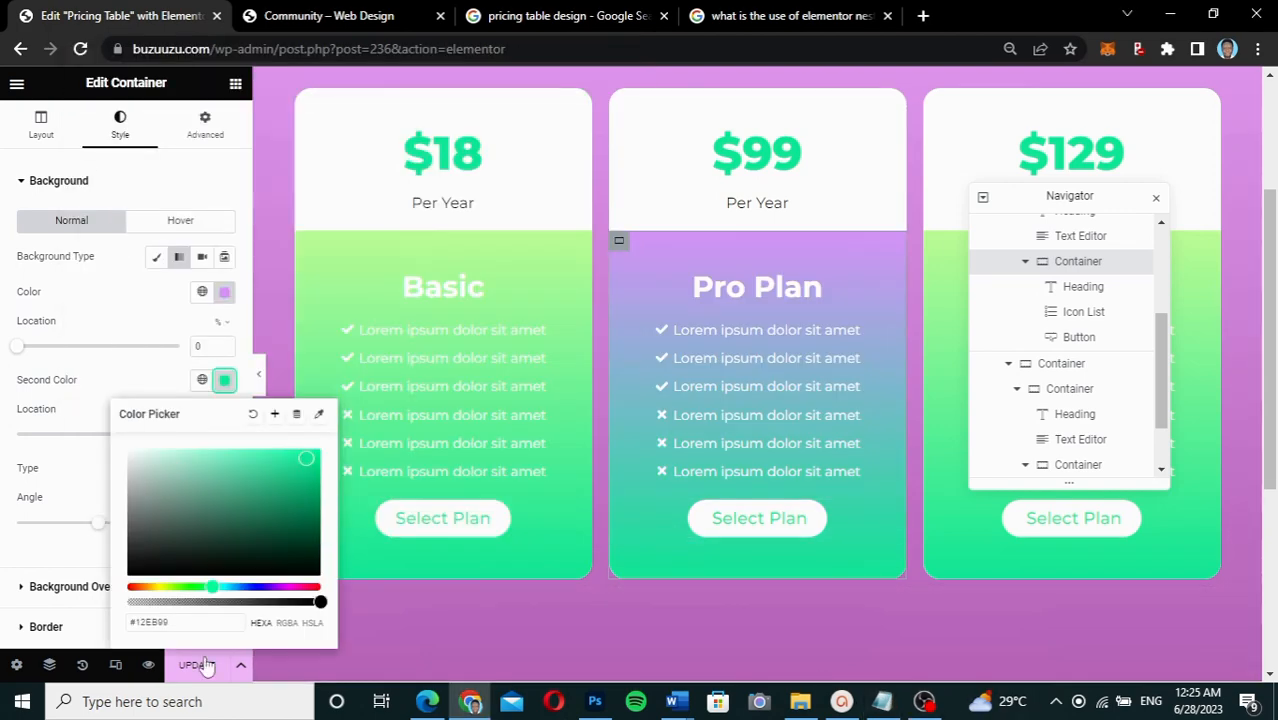
pyautogui.moveTo(175, 621); pyautogui.dragTo(112, 625)
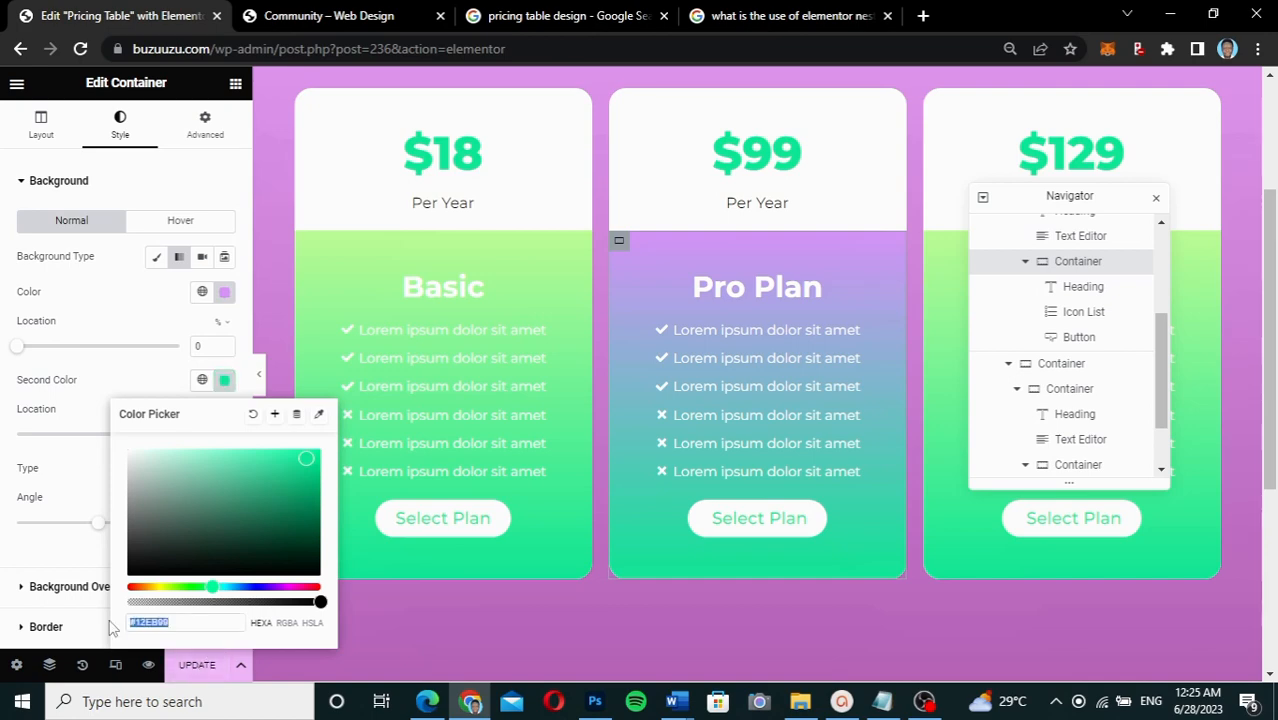
pyautogui.write('#760BA2')
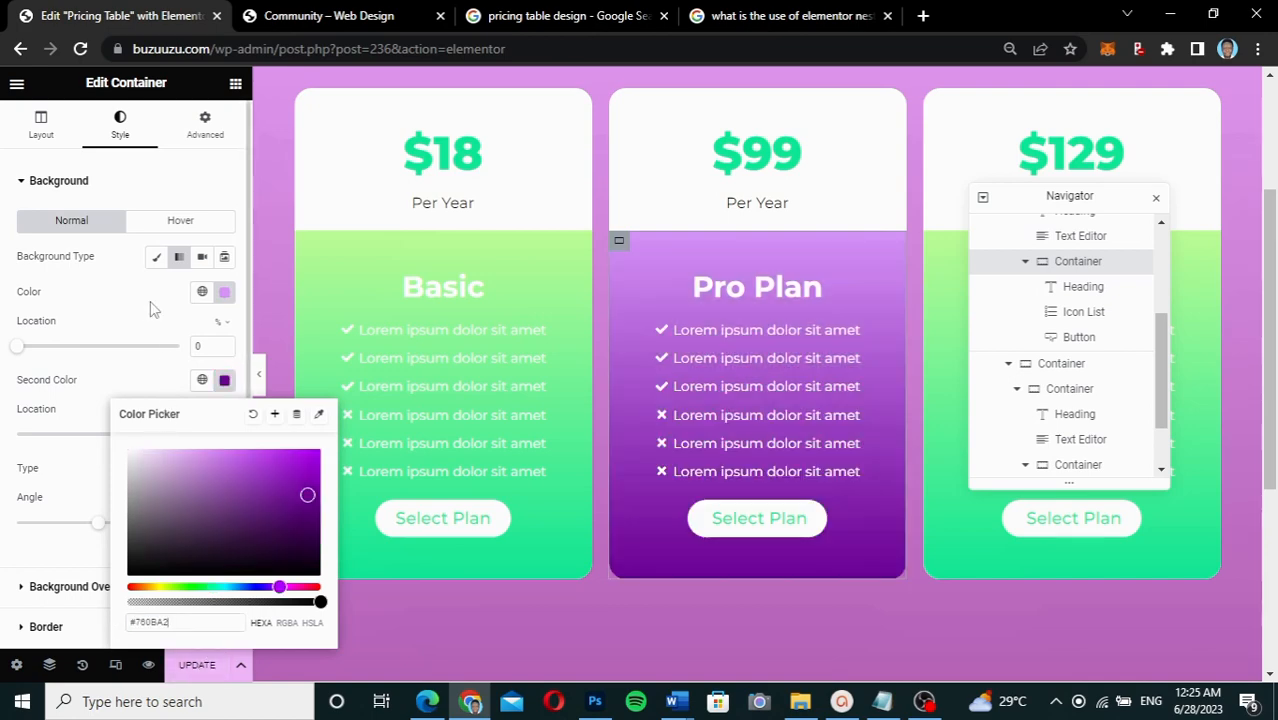
pyautogui.click(603, 360)
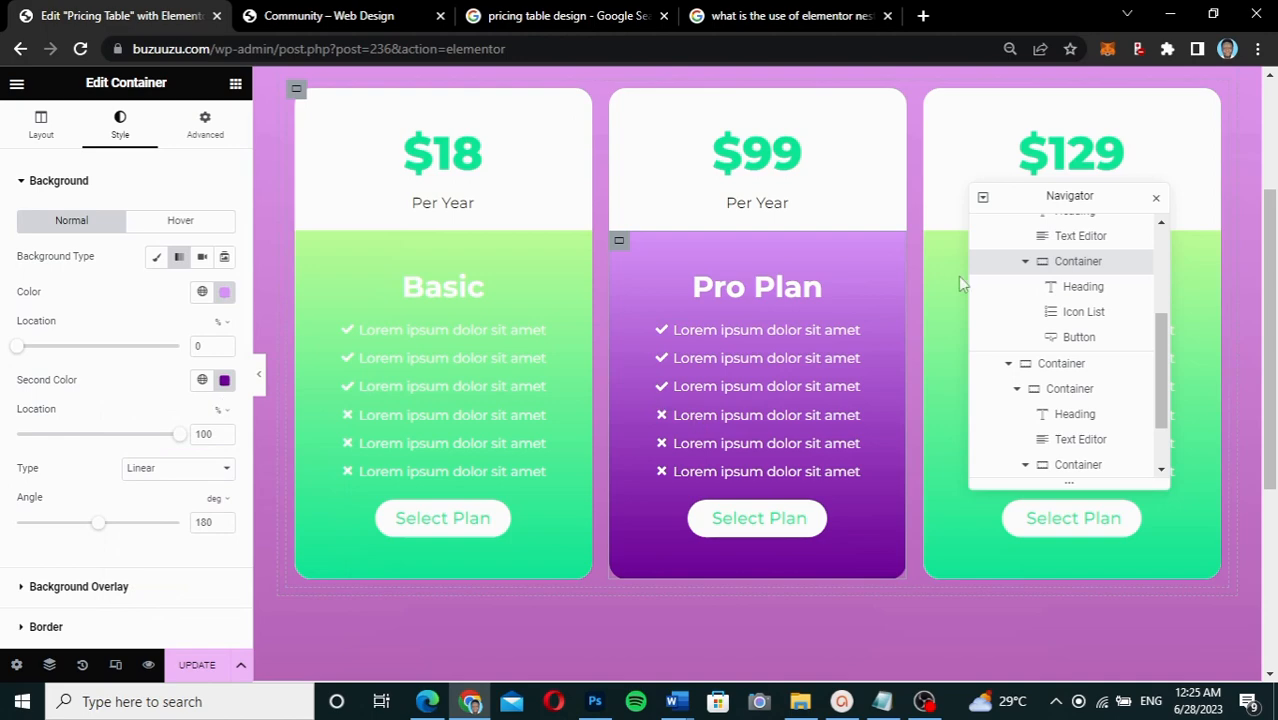
# Move the Navigator off the Ultimate card and set its lower container's first gradient color to #F197FF, copied from the Notepad list
pyautogui.moveTo(1093, 192); pyautogui.dragTo(771, 217)
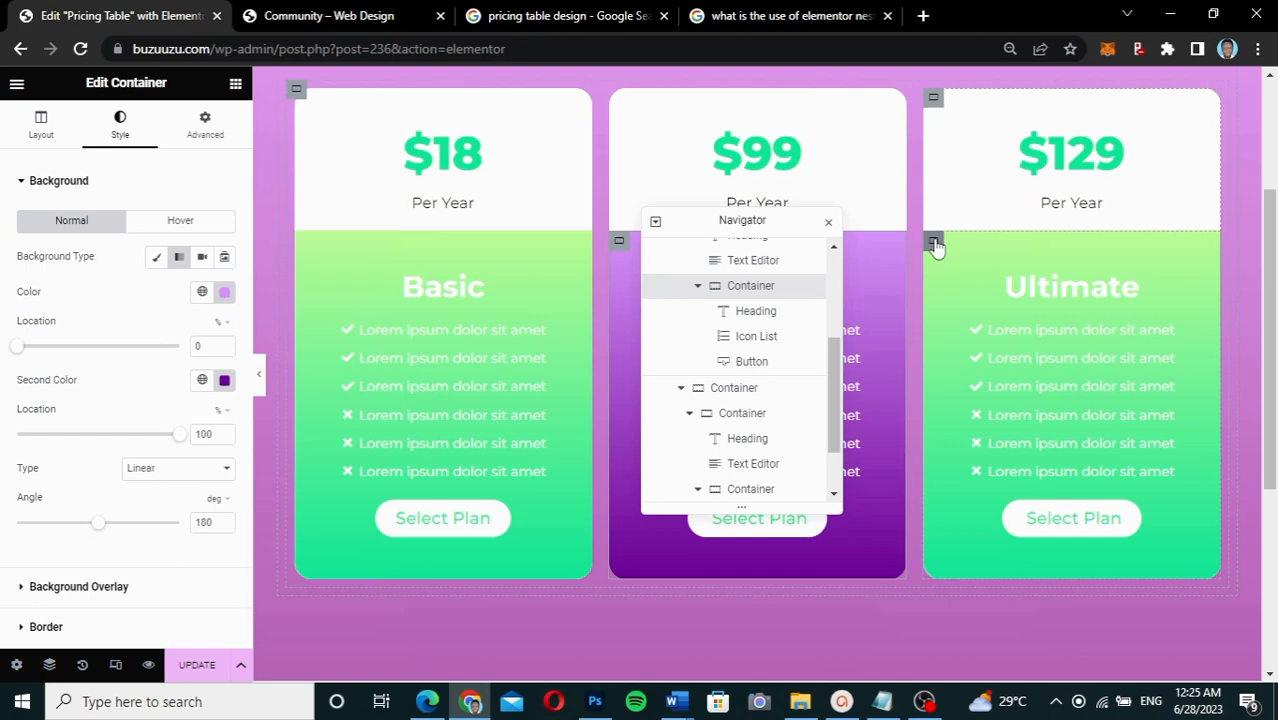
pyautogui.click(882, 701)
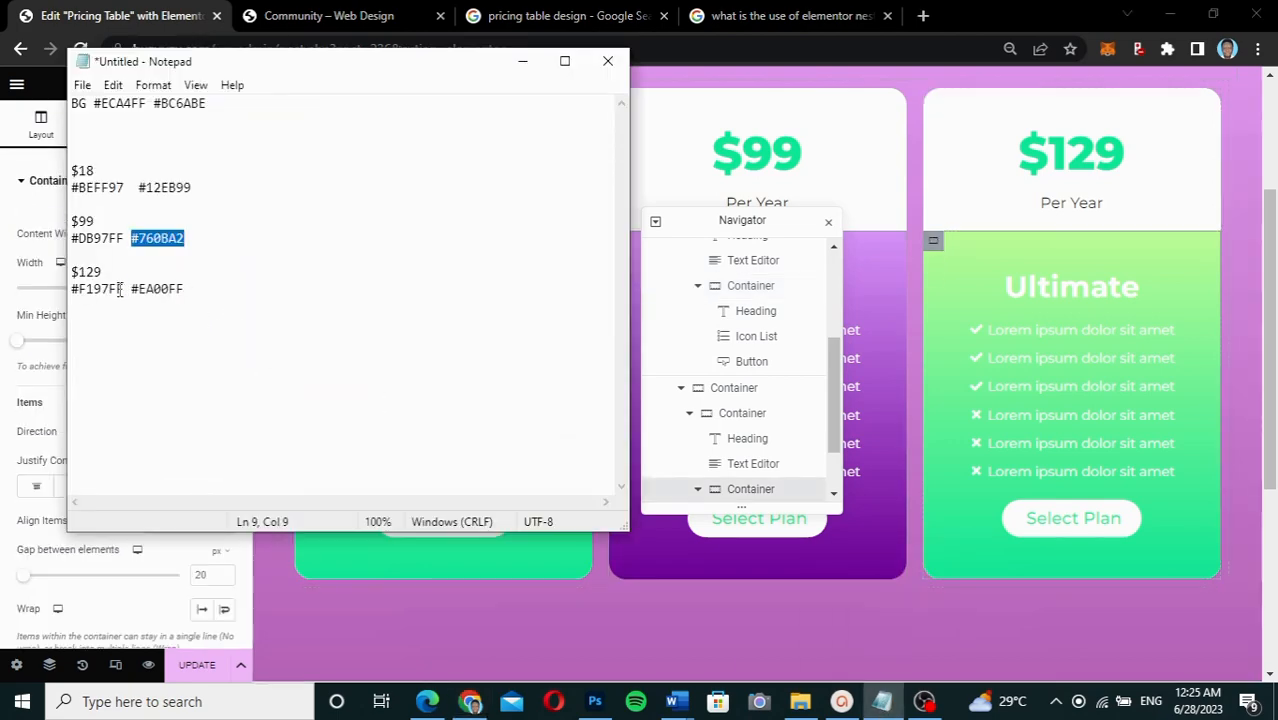
pyautogui.moveTo(124, 289); pyautogui.dragTo(72, 290)
pyautogui.hotkey('ctrl', 'c')
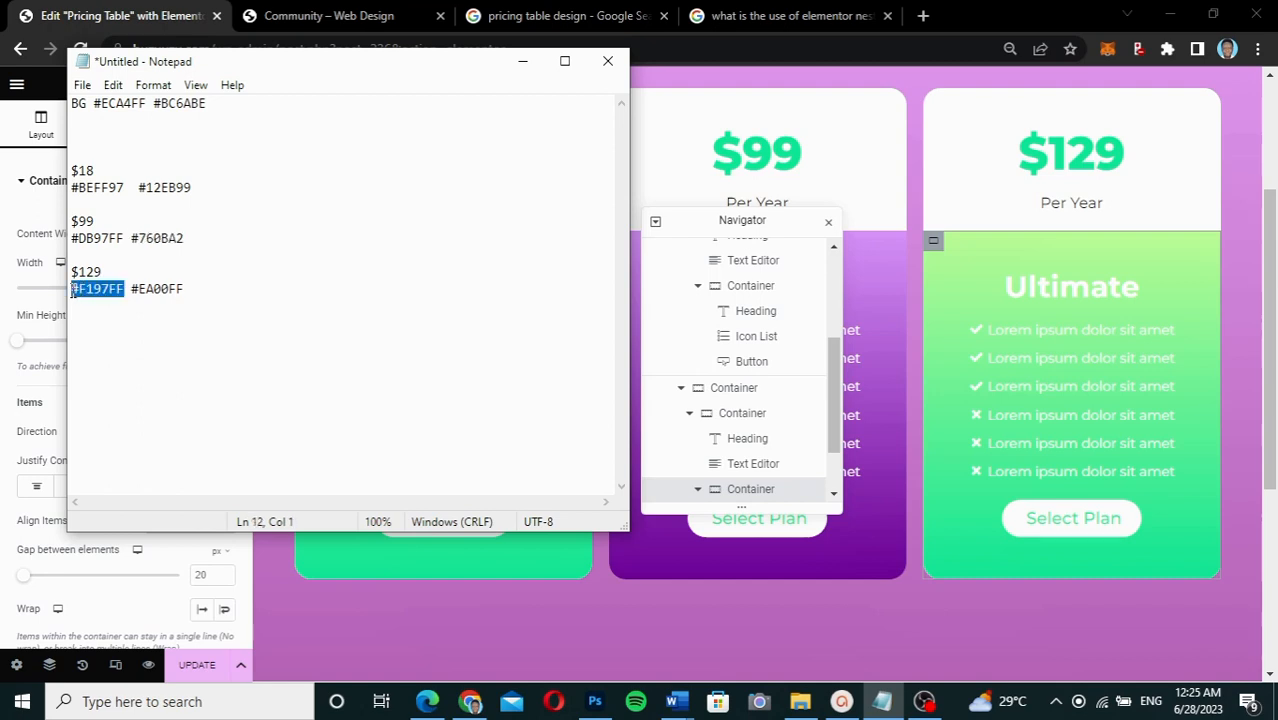
pyautogui.click(8, 240)
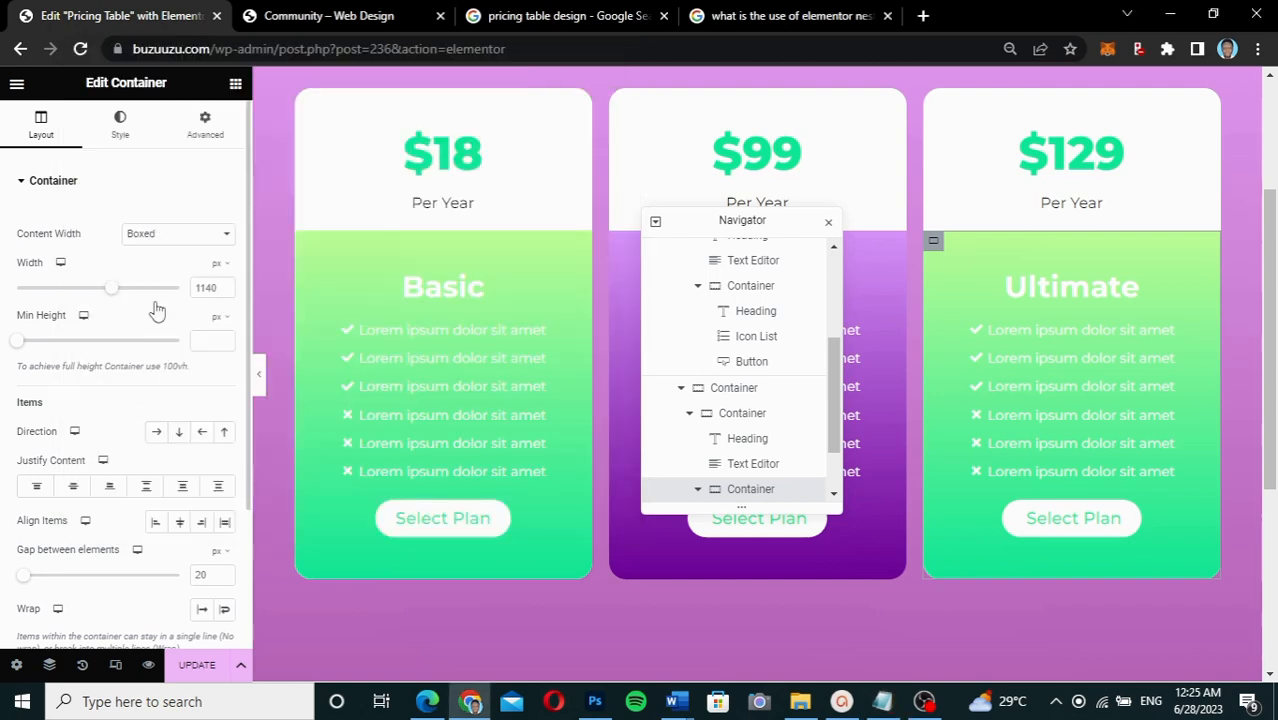
pyautogui.click(121, 141)
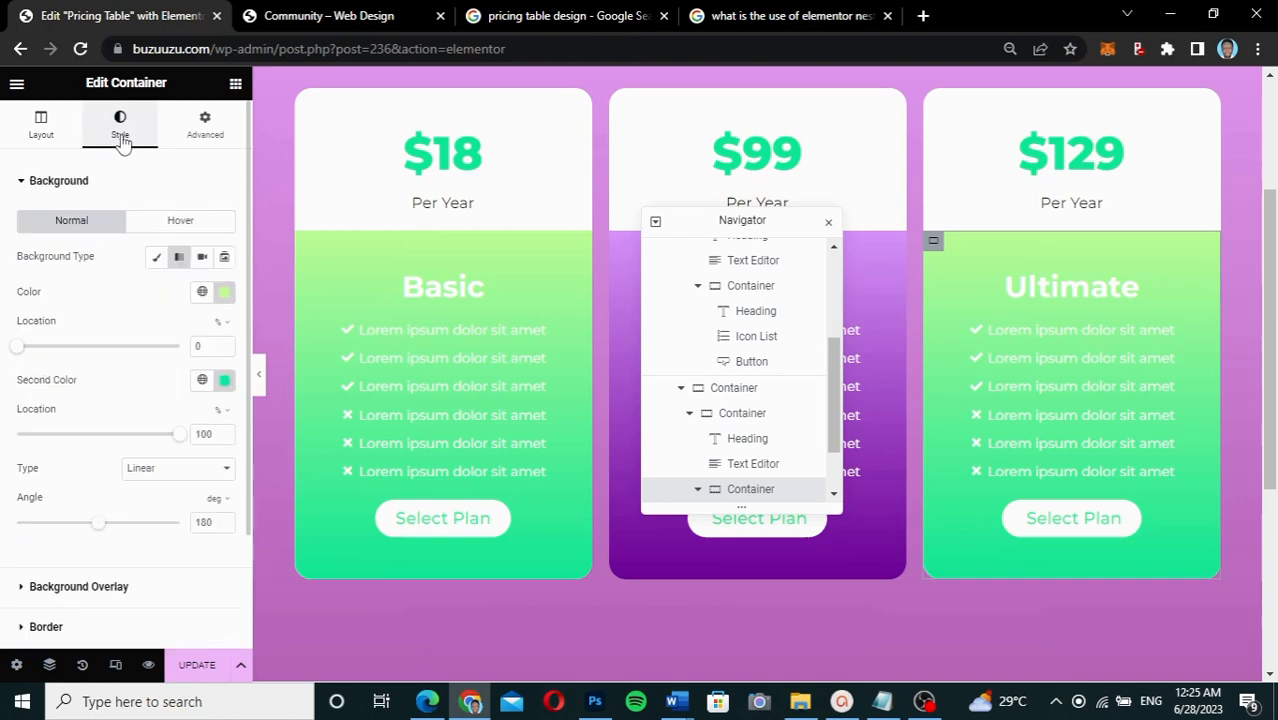
pyautogui.click(222, 293)
pyautogui.moveTo(177, 535); pyautogui.dragTo(133, 535)
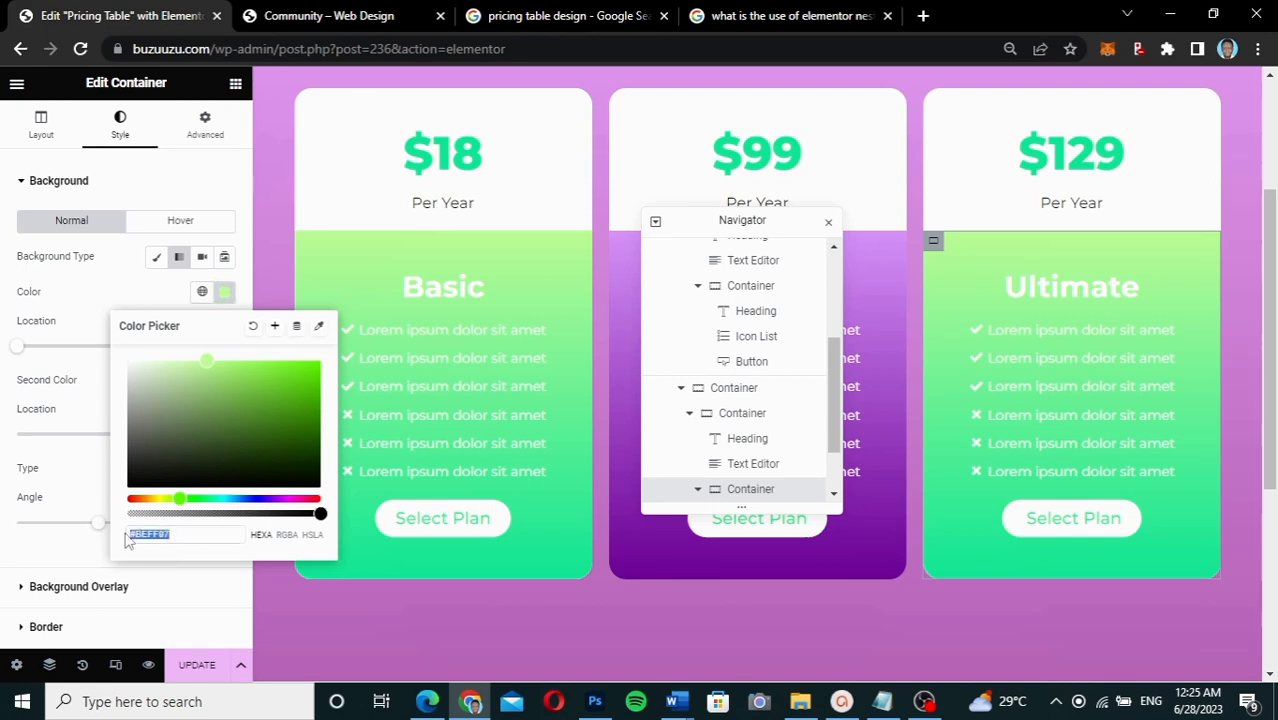
pyautogui.hotkey('ctrl', 'v')
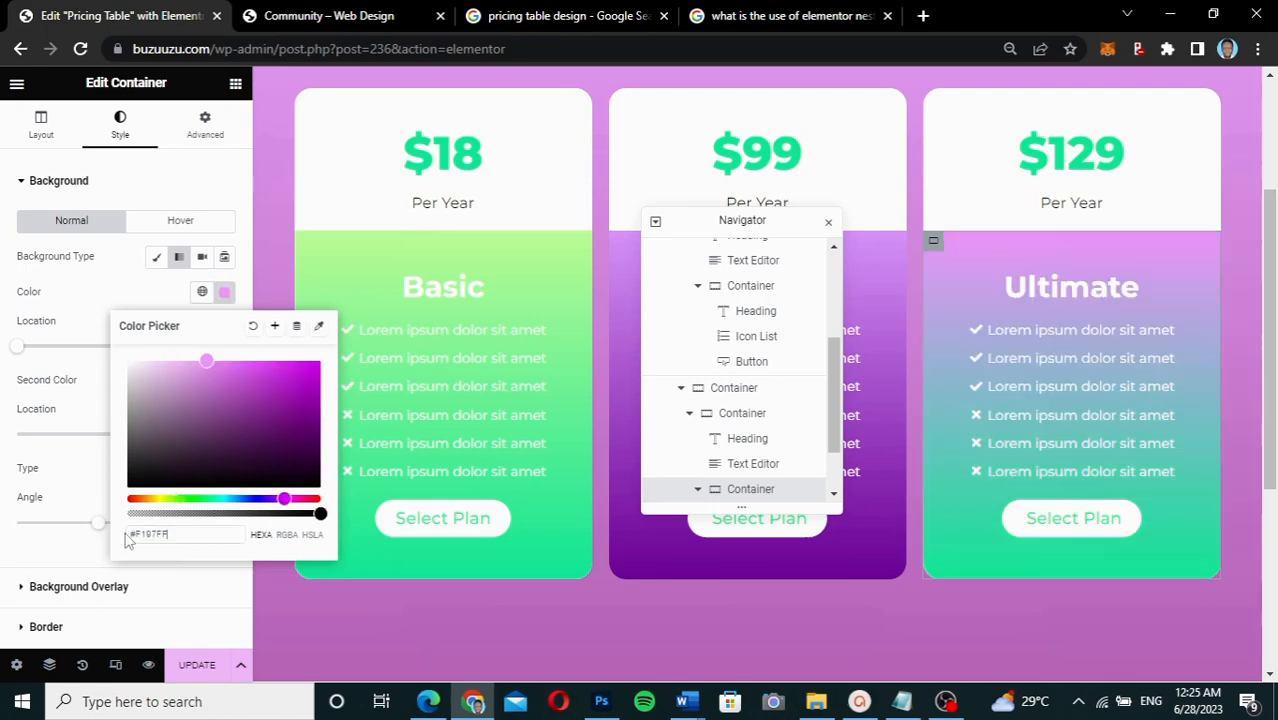
pyautogui.click(147, 291)
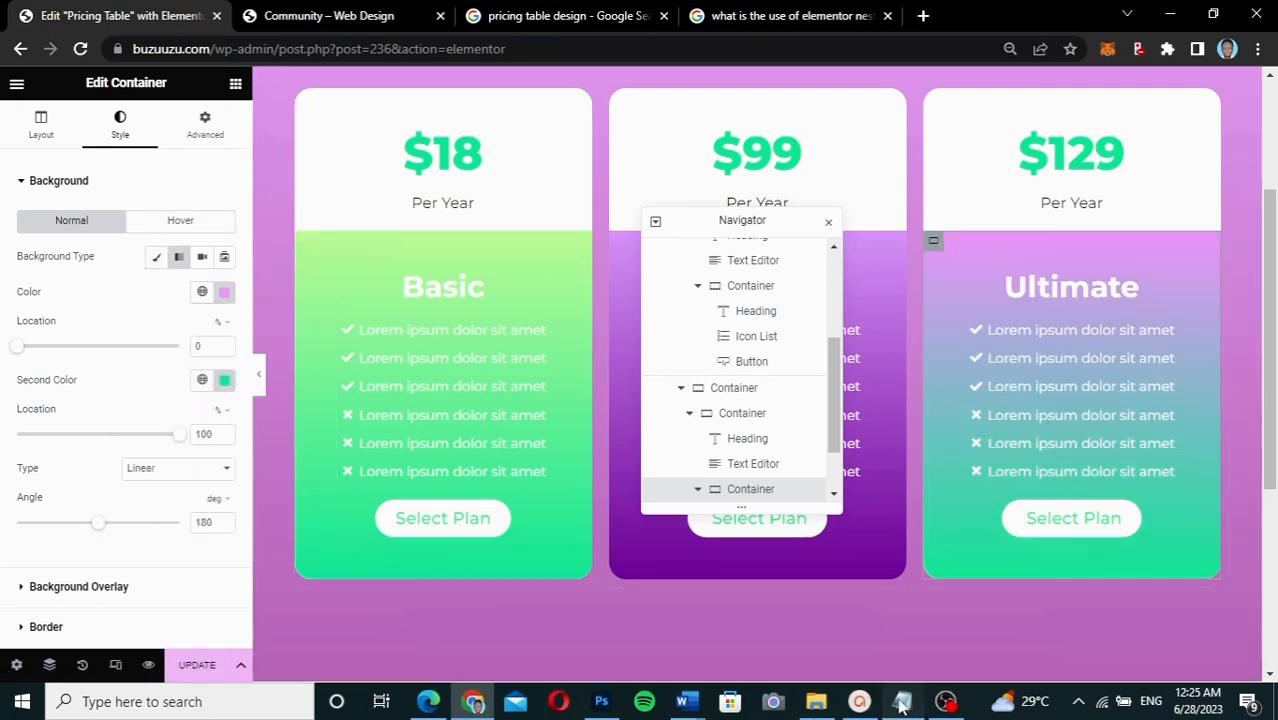
# Copy #EA00FF from the Notepad list and set it as the Ultimate container's second gradient color
pyautogui.click(901, 706)
pyautogui.moveTo(184, 289); pyautogui.dragTo(131, 288)
pyautogui.hotkey('ctrl', 'c')
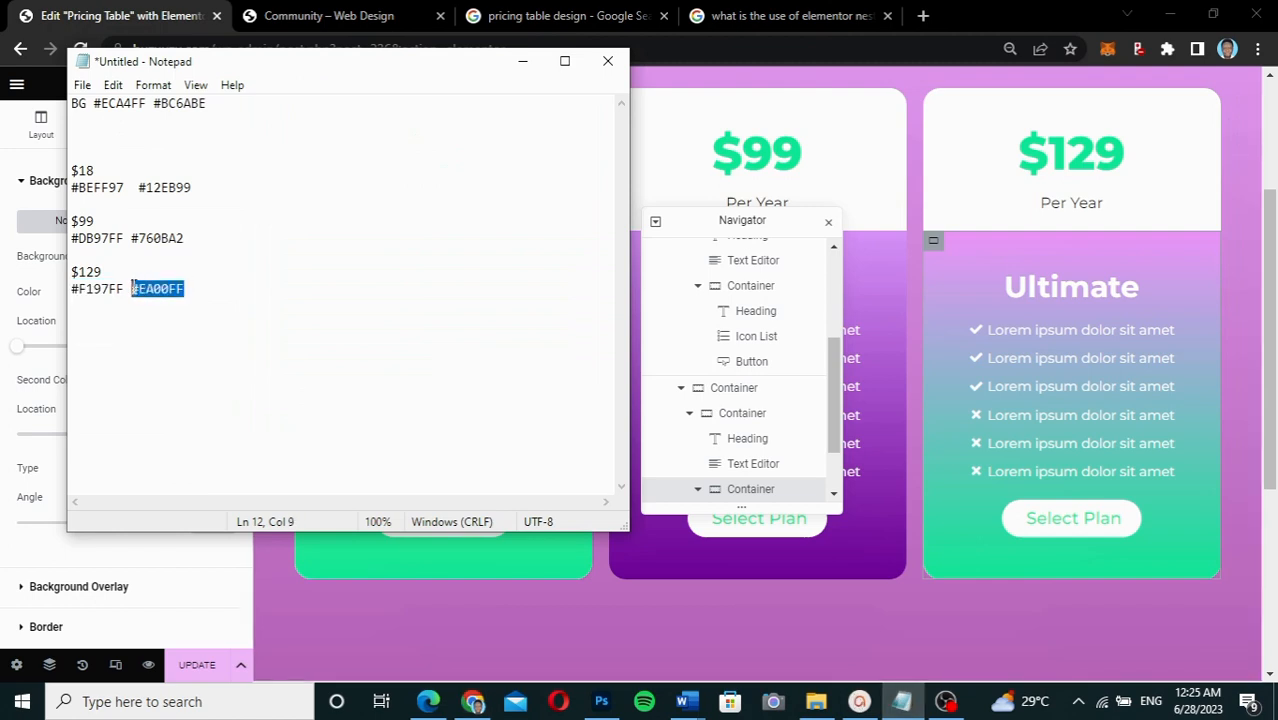
pyautogui.click(46, 276)
pyautogui.click(223, 384)
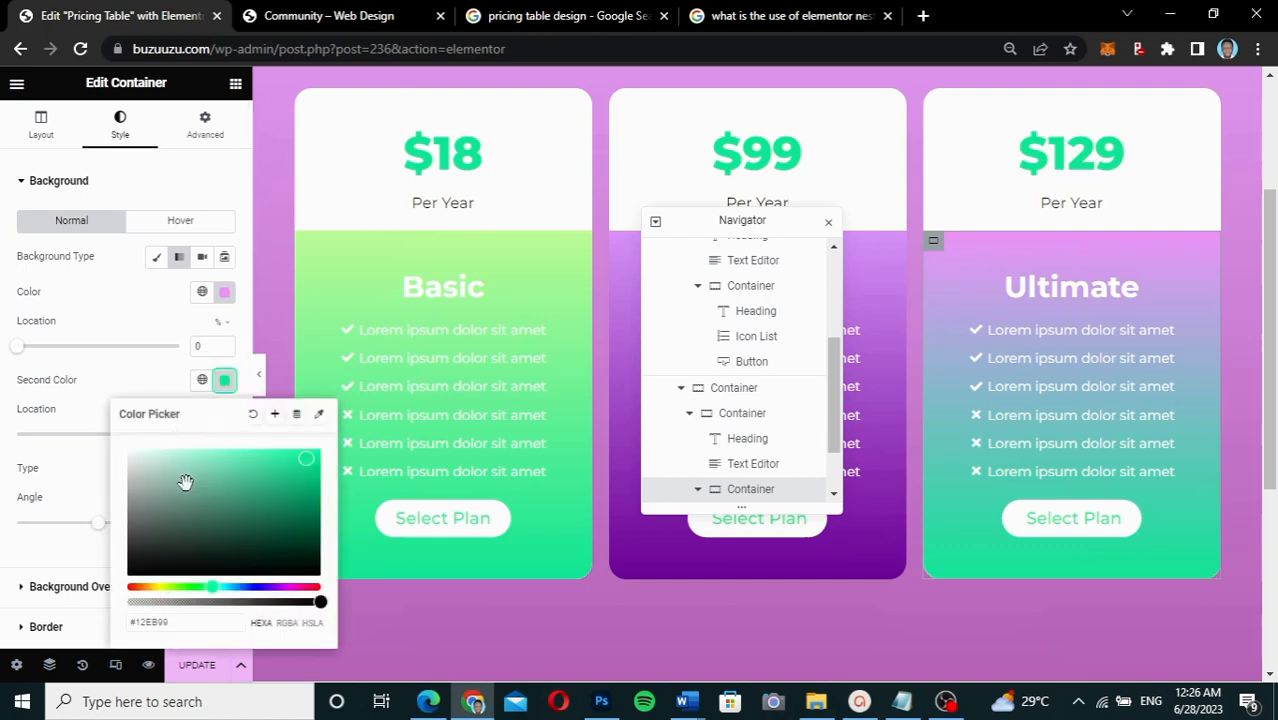
pyautogui.moveTo(178, 622); pyautogui.dragTo(115, 625)
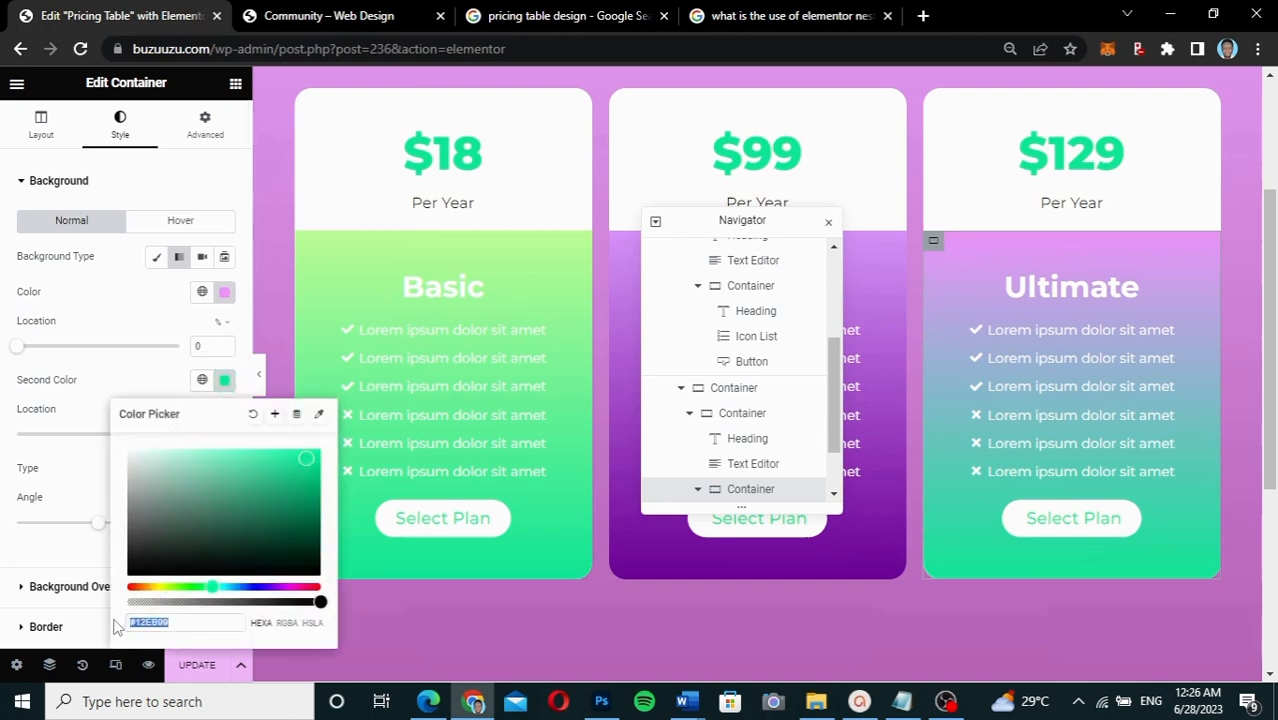
pyautogui.hotkey('ctrl', 'v')
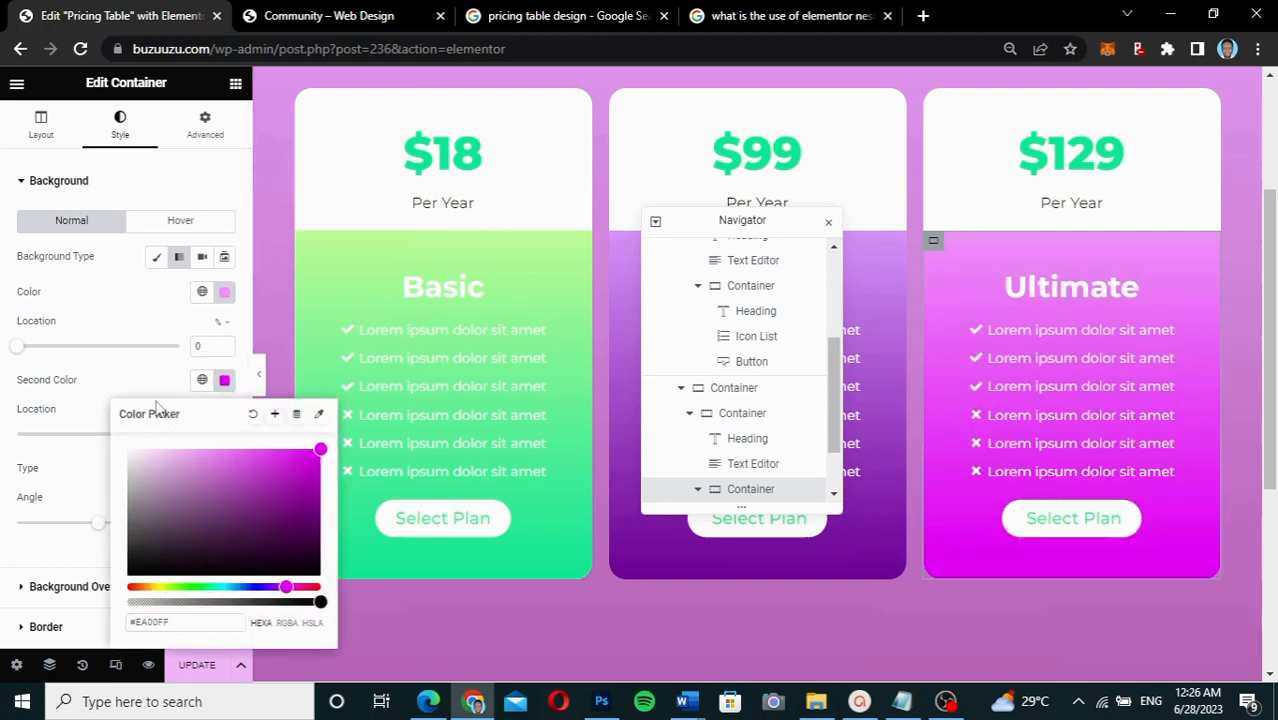
pyautogui.click(552, 424)
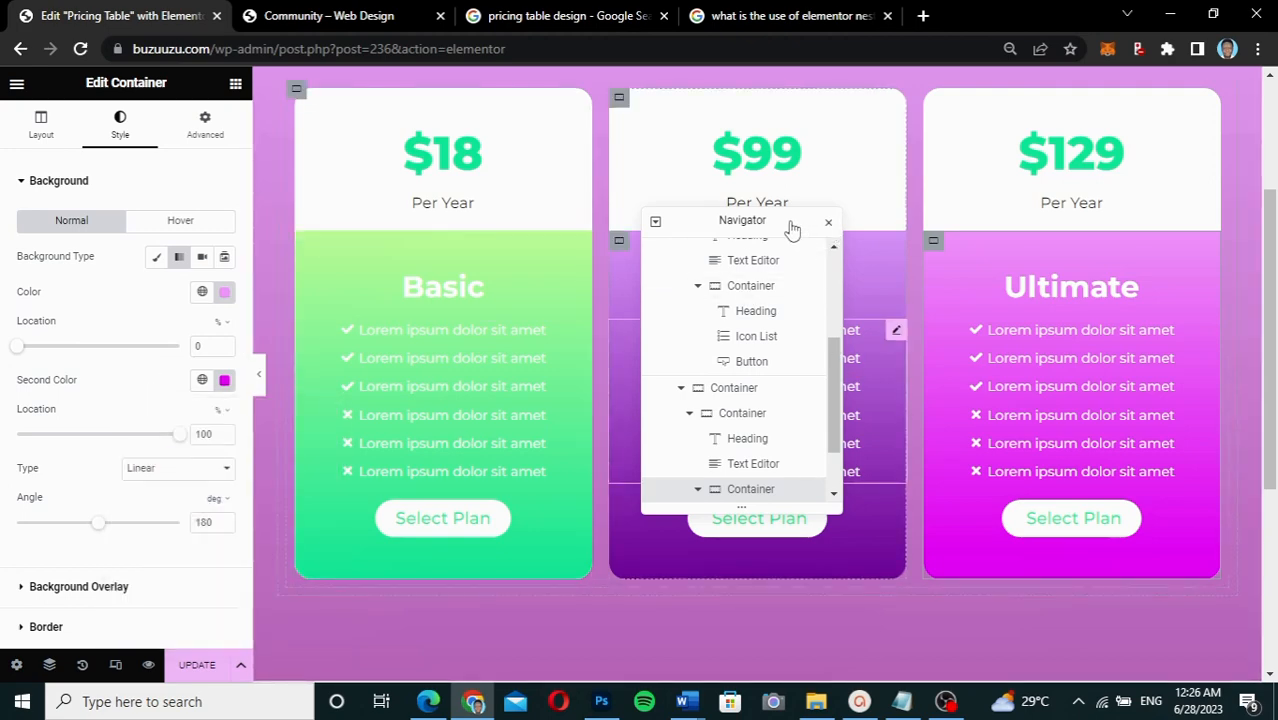
# Move the Navigator off the Pro Plan card, collapse the card containers in its tree and select the first card's container
pyautogui.moveTo(790, 228); pyautogui.dragTo(1048, 242)
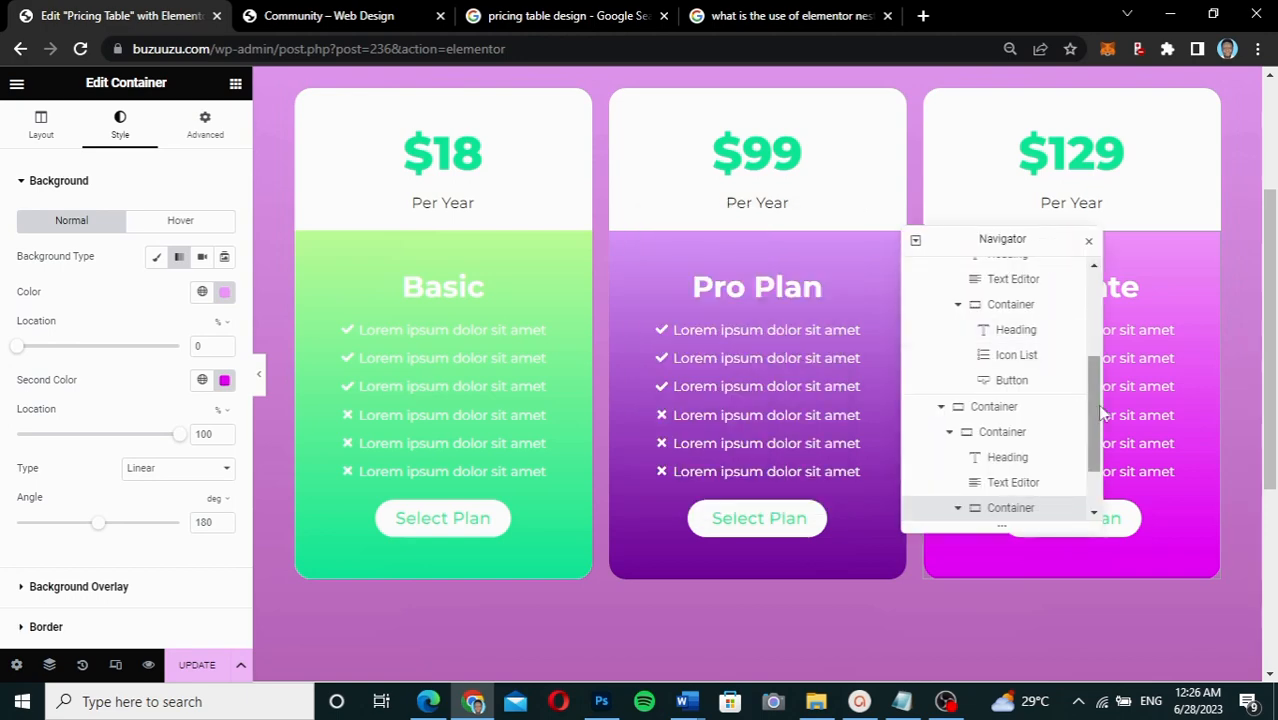
pyautogui.scroll(3, 1100, 412)
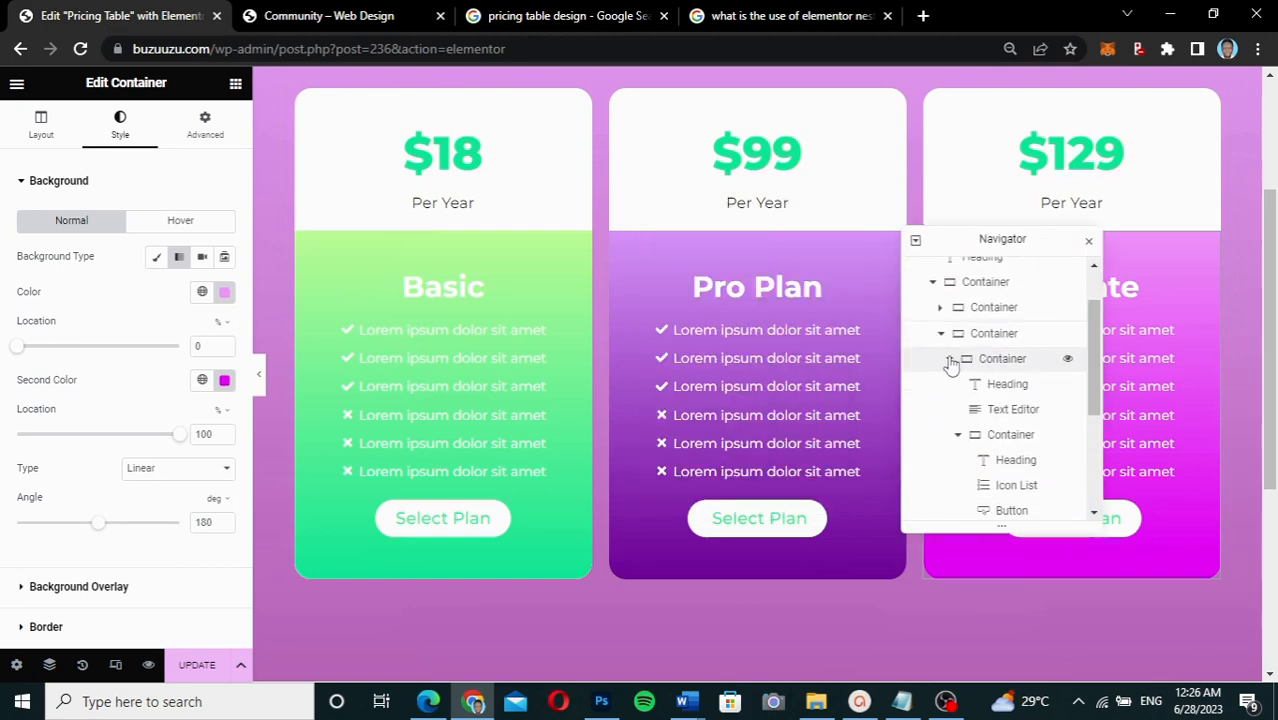
pyautogui.click(950, 361)
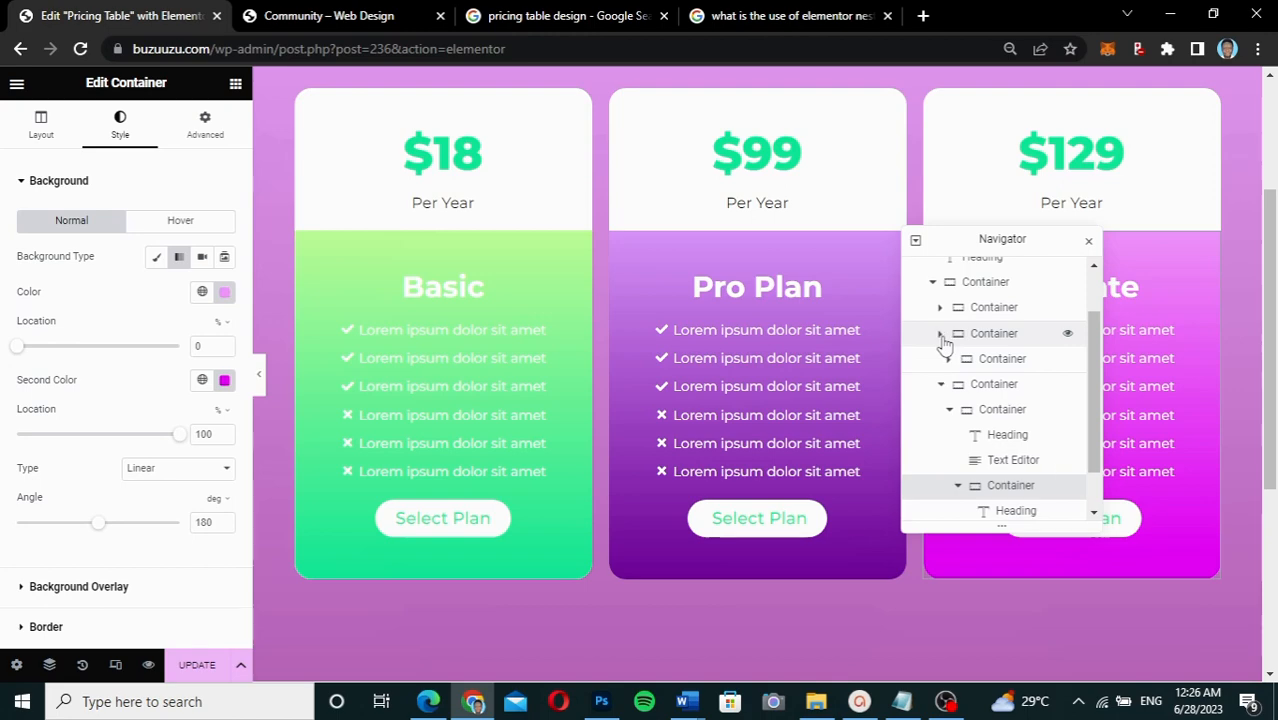
pyautogui.click(941, 364)
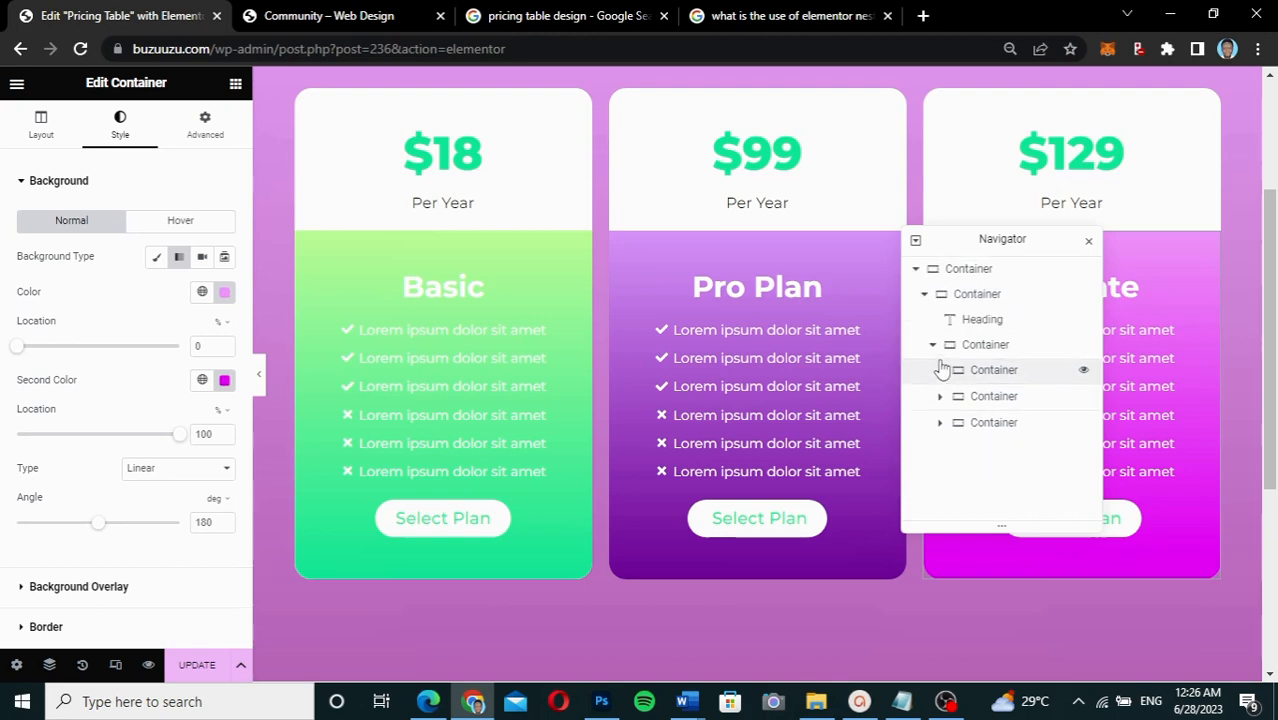
pyautogui.click(994, 371)
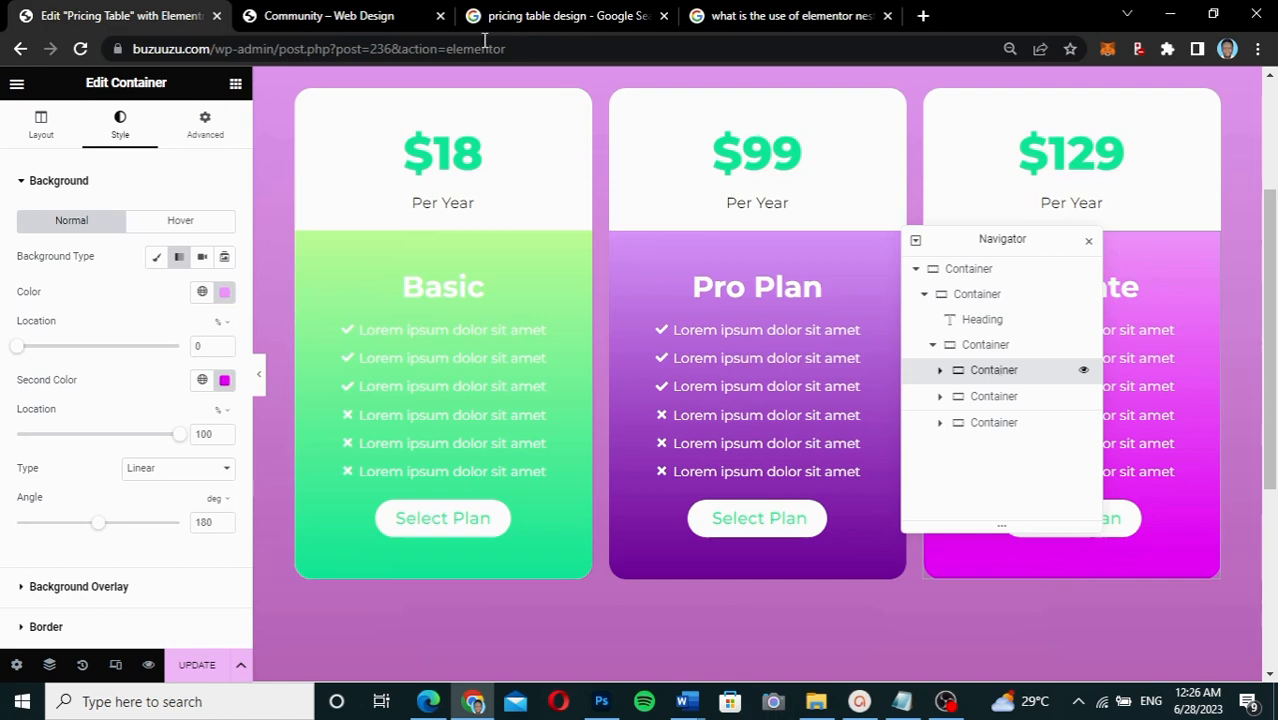
# Examine how the three pricing cards are arranged on the sample page, and return to the Elementor editor
pyautogui.click(378, 16)
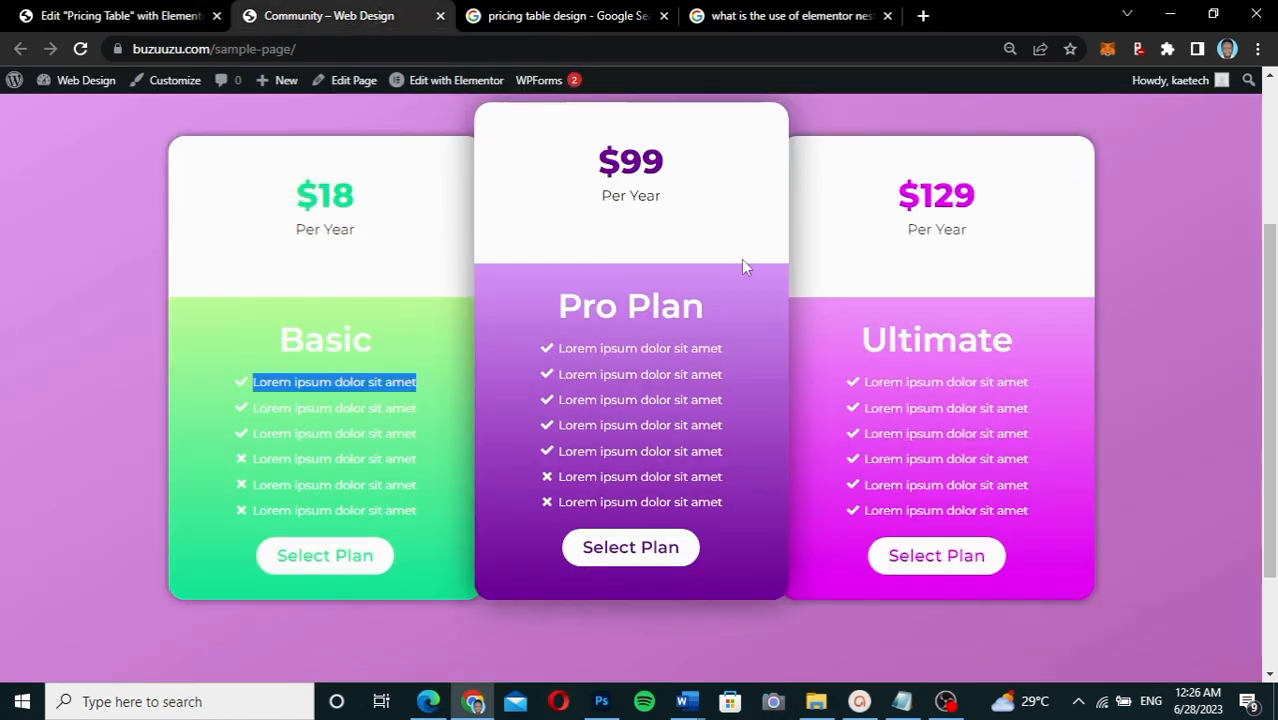
pyautogui.scroll(2, 741, 263)
pyautogui.scroll(-2, 741, 263)
pyautogui.scroll(1, 741, 263)
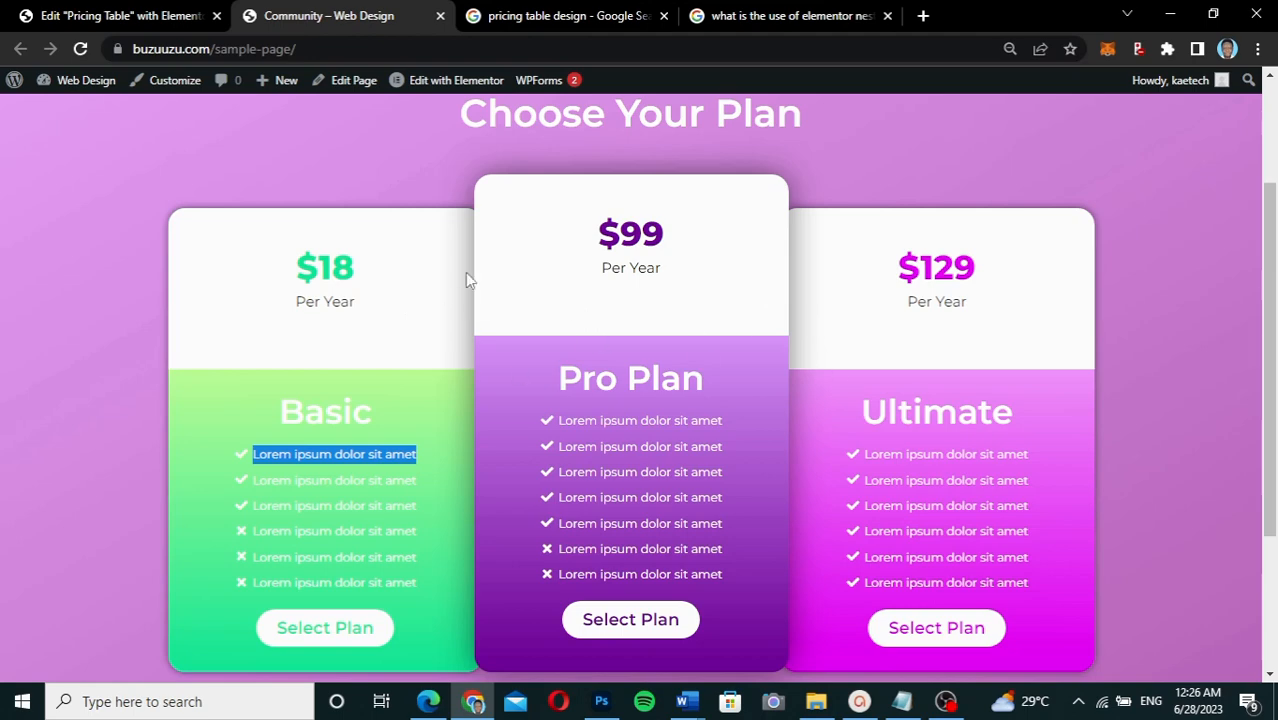
pyautogui.click(135, 16)
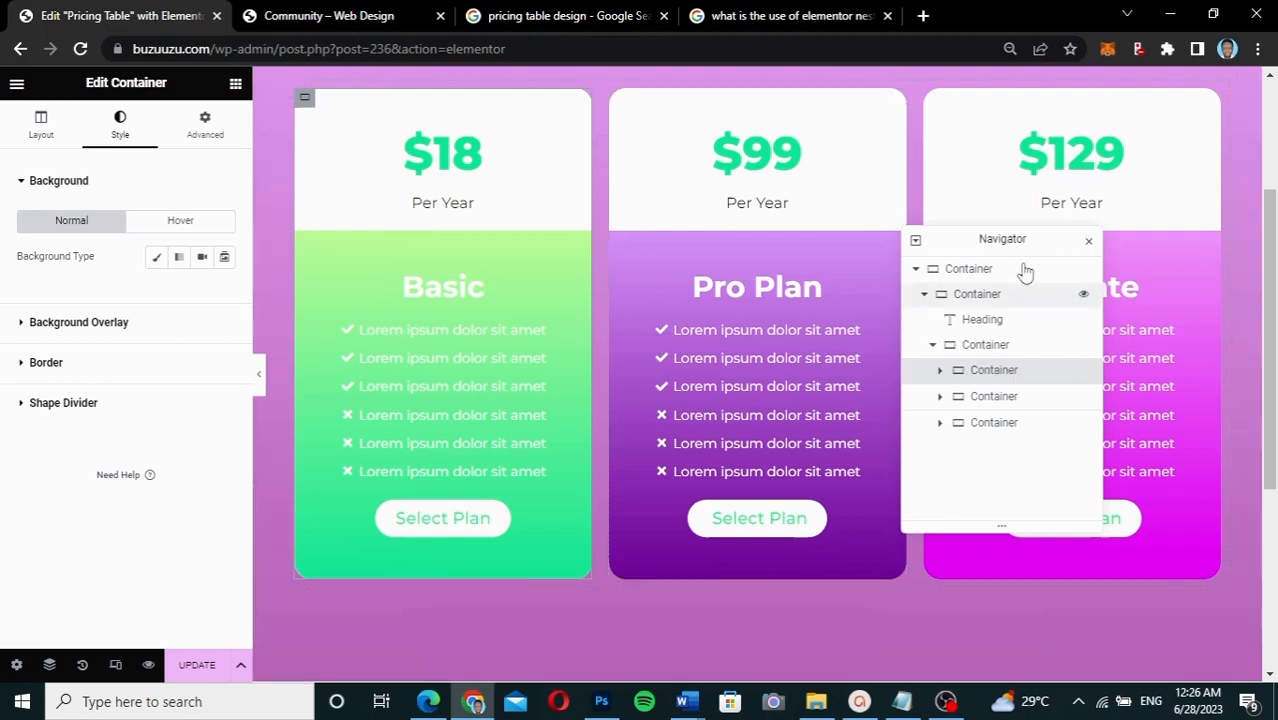
# Shift the Navigator aside and rename the first card's container in it as Basic
pyautogui.moveTo(1019, 237); pyautogui.dragTo(1120, 203)
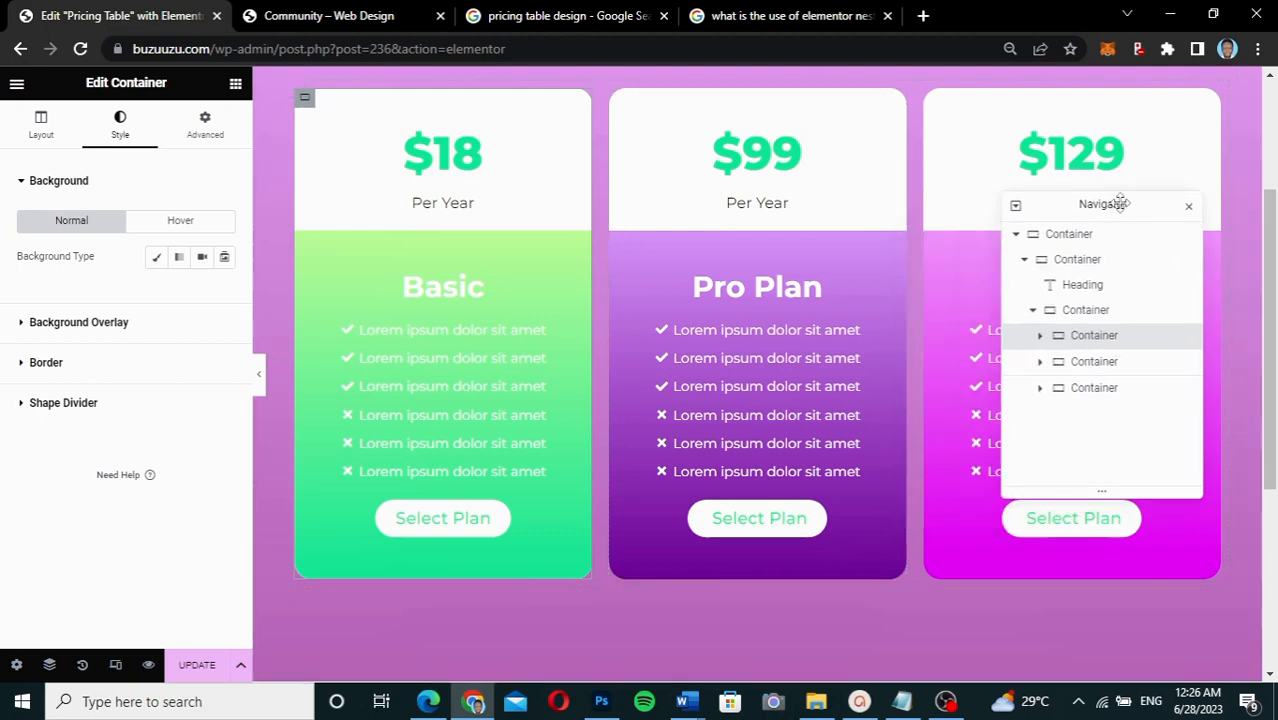
pyautogui.rightClick(1101, 343)
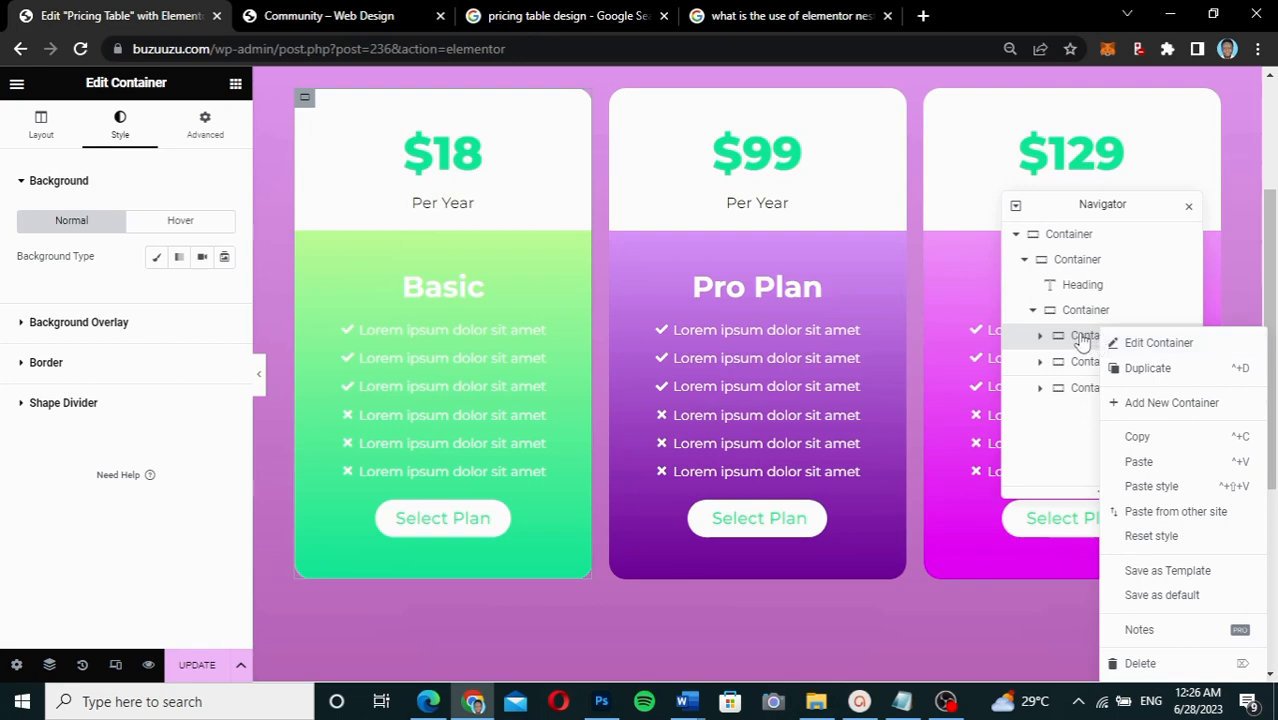
pyautogui.click(1081, 342)
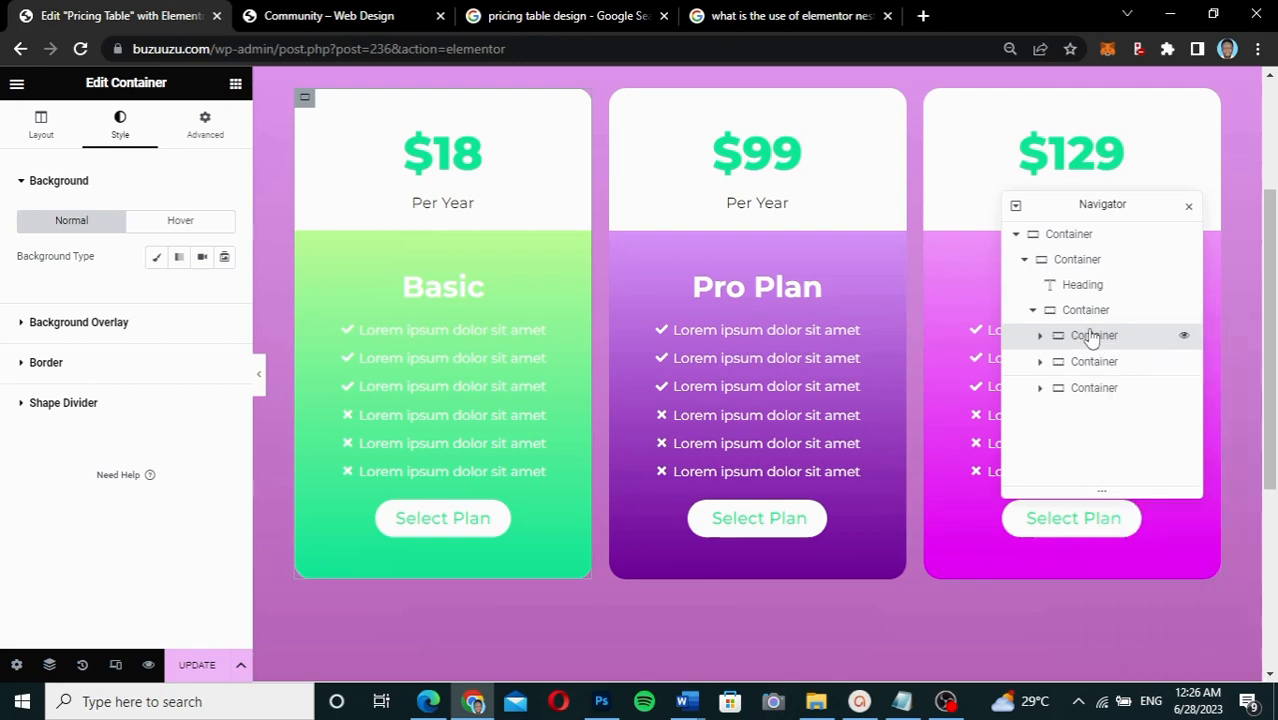
pyautogui.doubleClick(1100, 339)
pyautogui.write('BAsic')
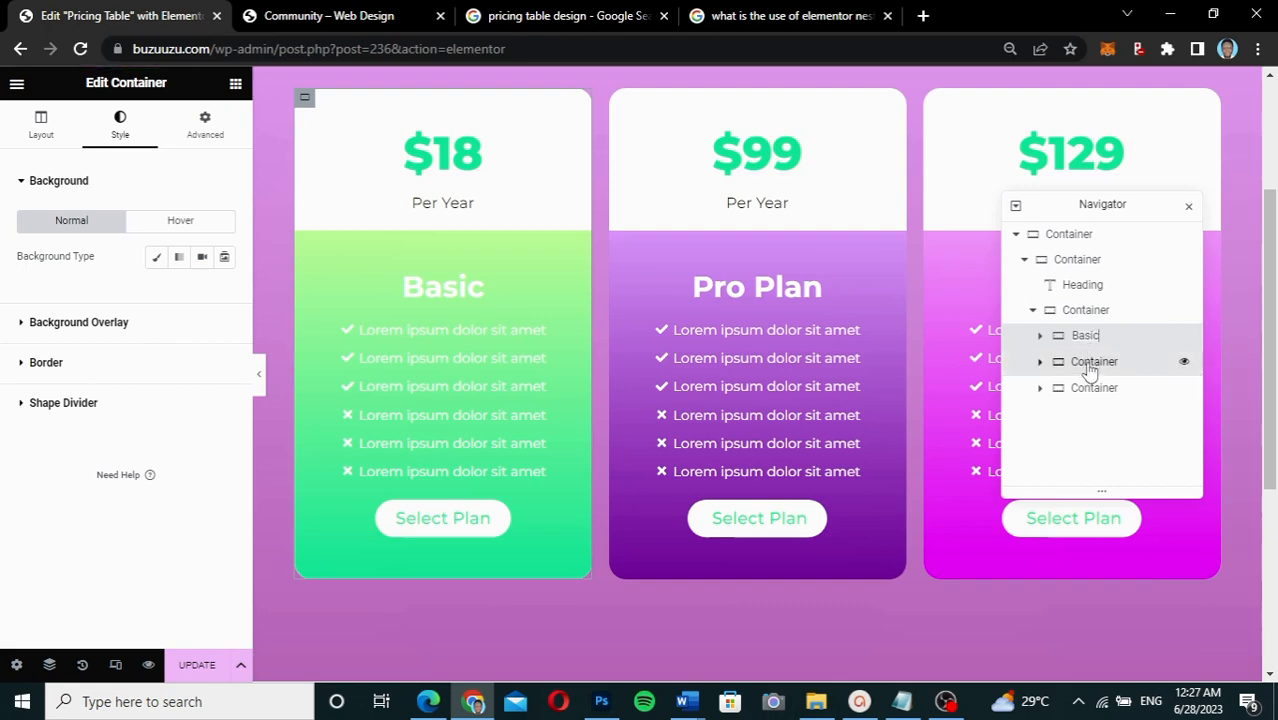
# Rename the second card's container as Pro and the third card's container as Ultimate in the Navigator
pyautogui.click(1090, 368)
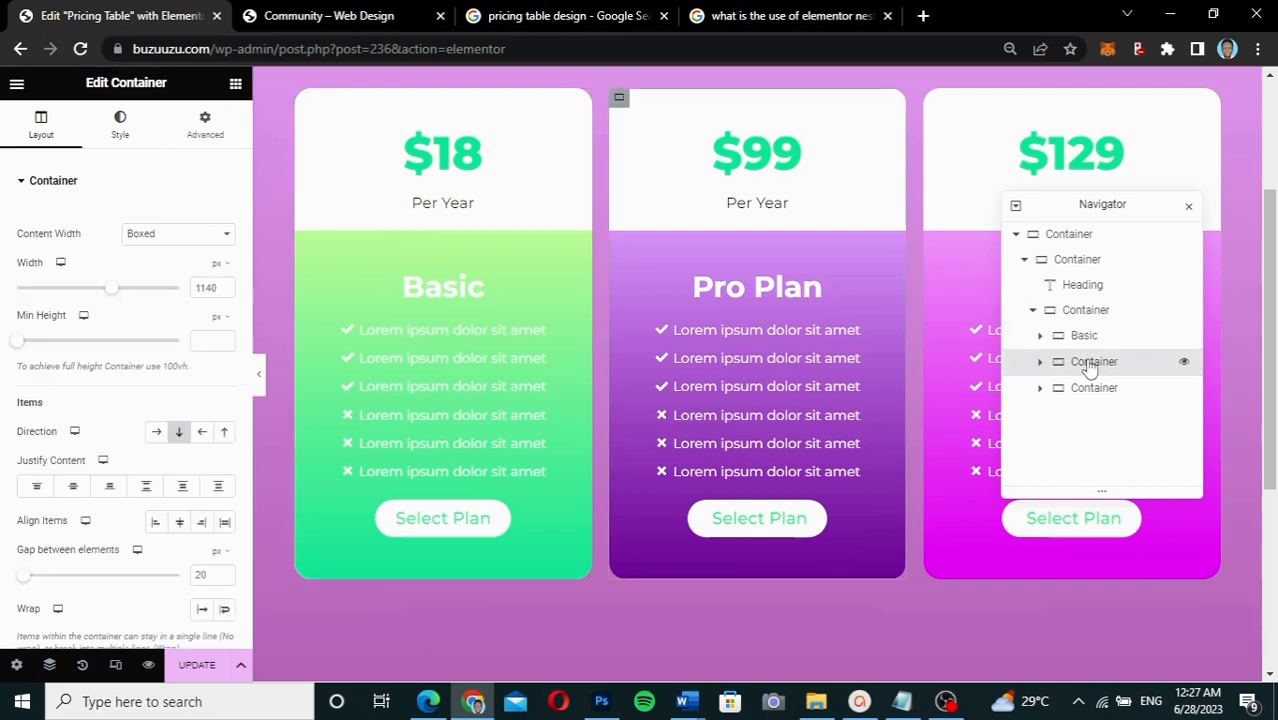
pyautogui.doubleClick(1090, 365)
pyautogui.write('Pro')
pyautogui.press('Return')
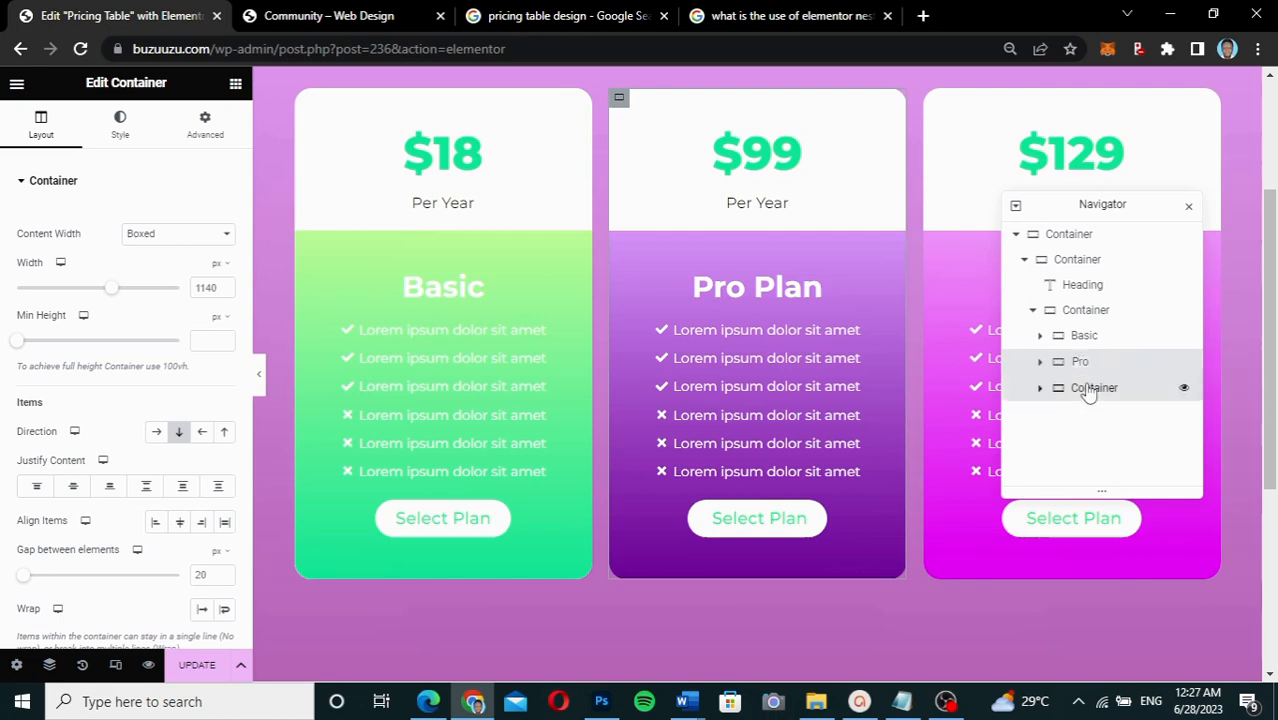
pyautogui.doubleClick(1089, 390)
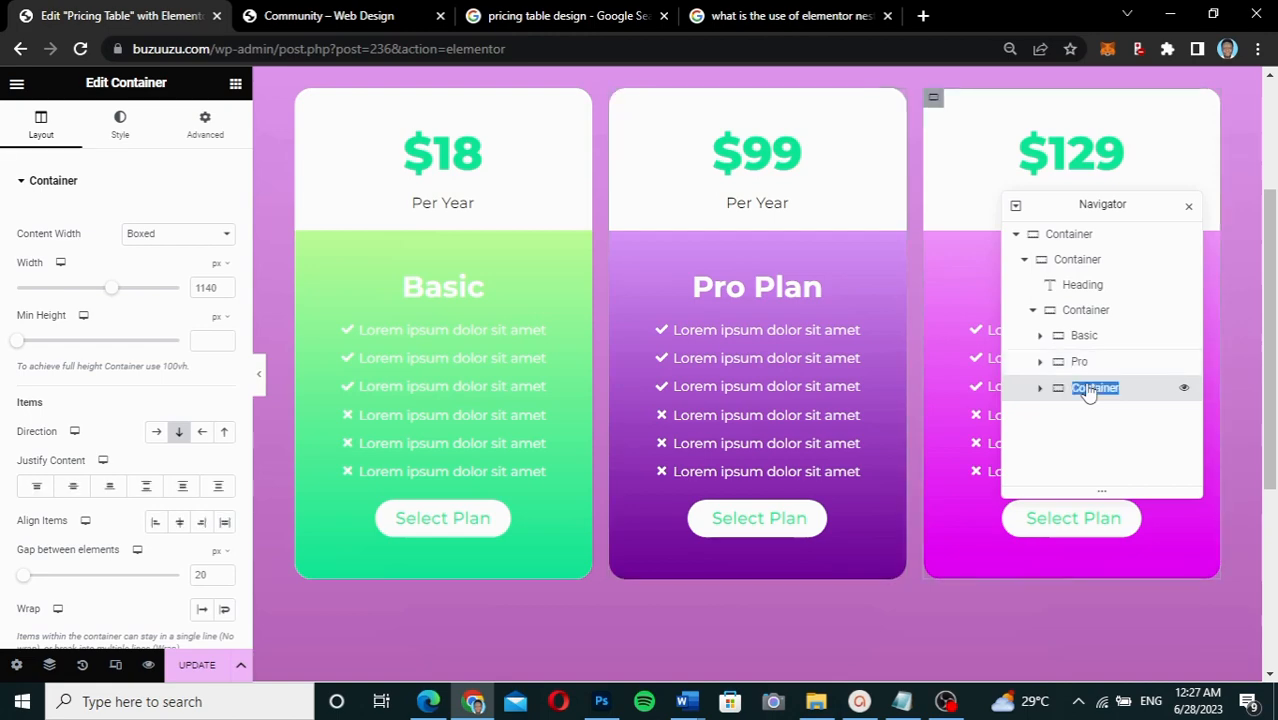
pyautogui.write('Ultimate')
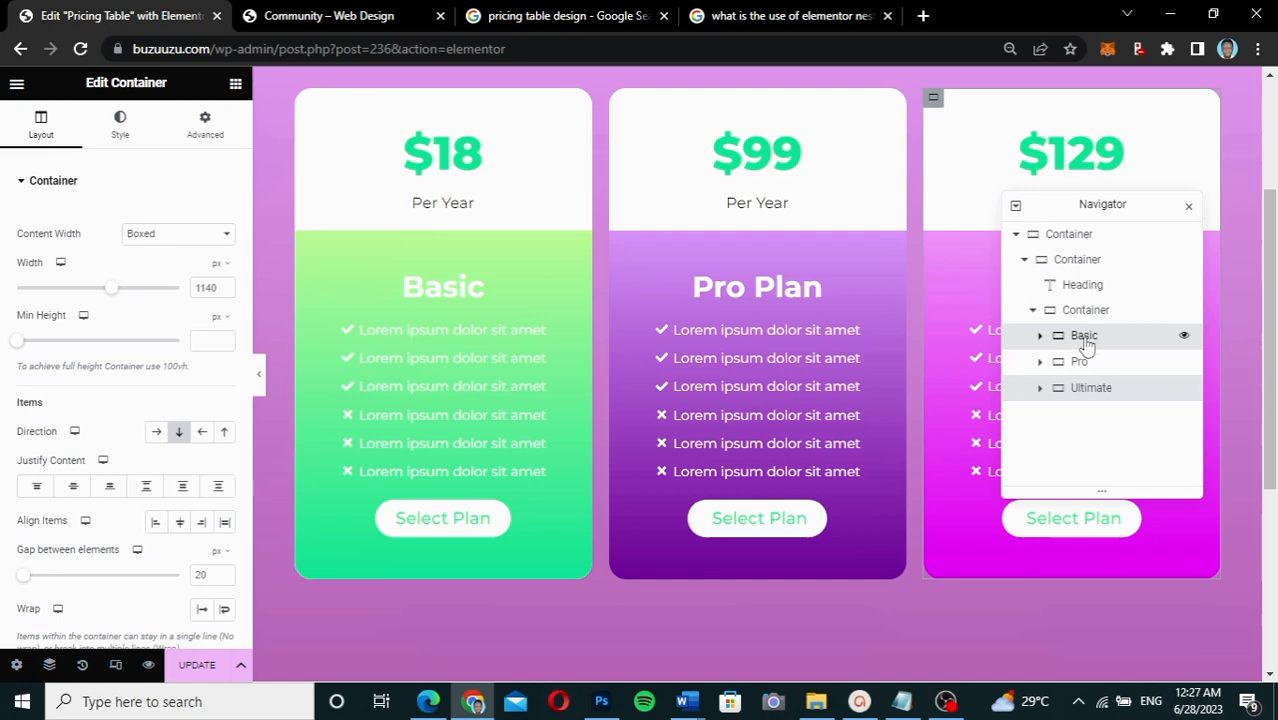
# Unlink the Basic container's margin values and set its right margin to -30 px
pyautogui.click(1082, 343)
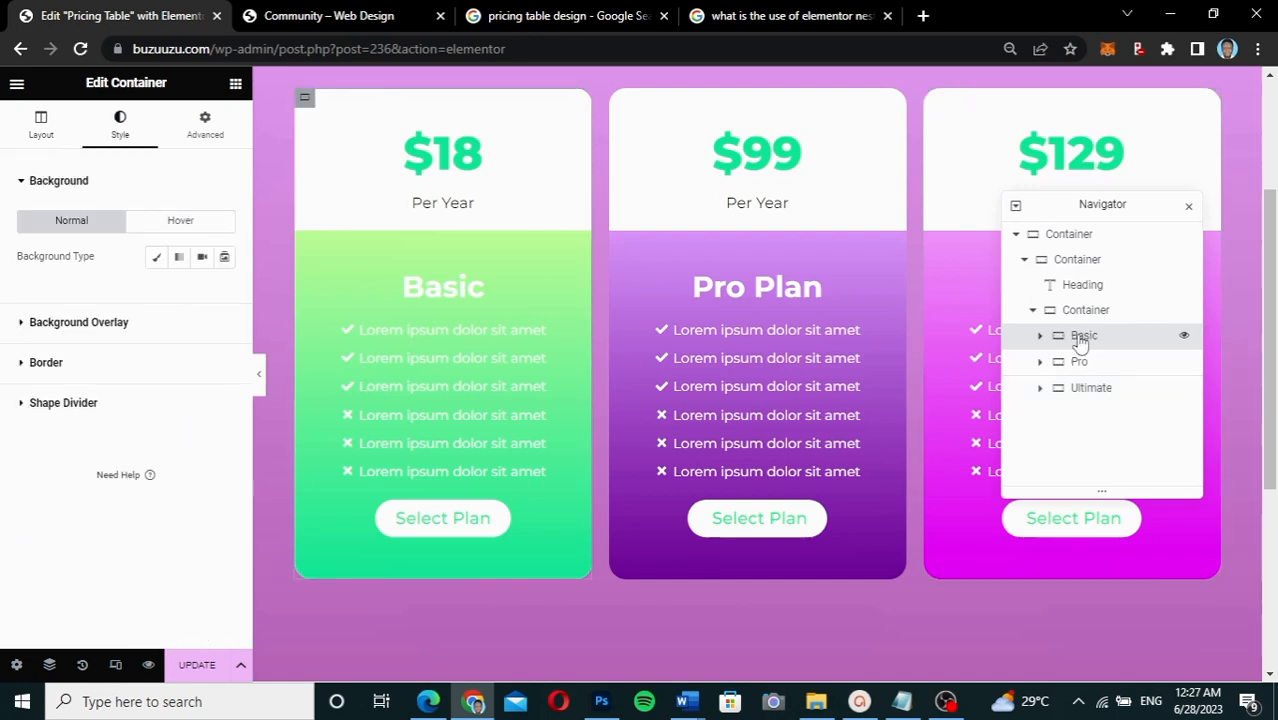
pyautogui.click(208, 127)
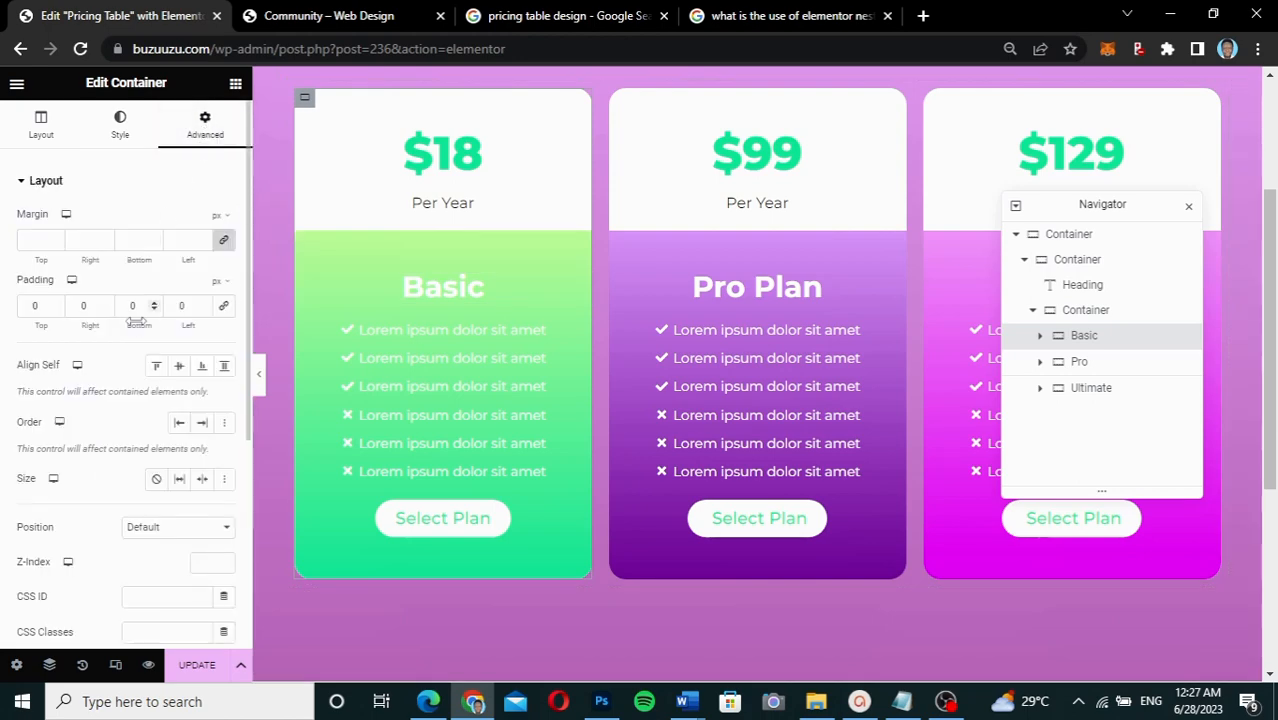
pyautogui.click(224, 242)
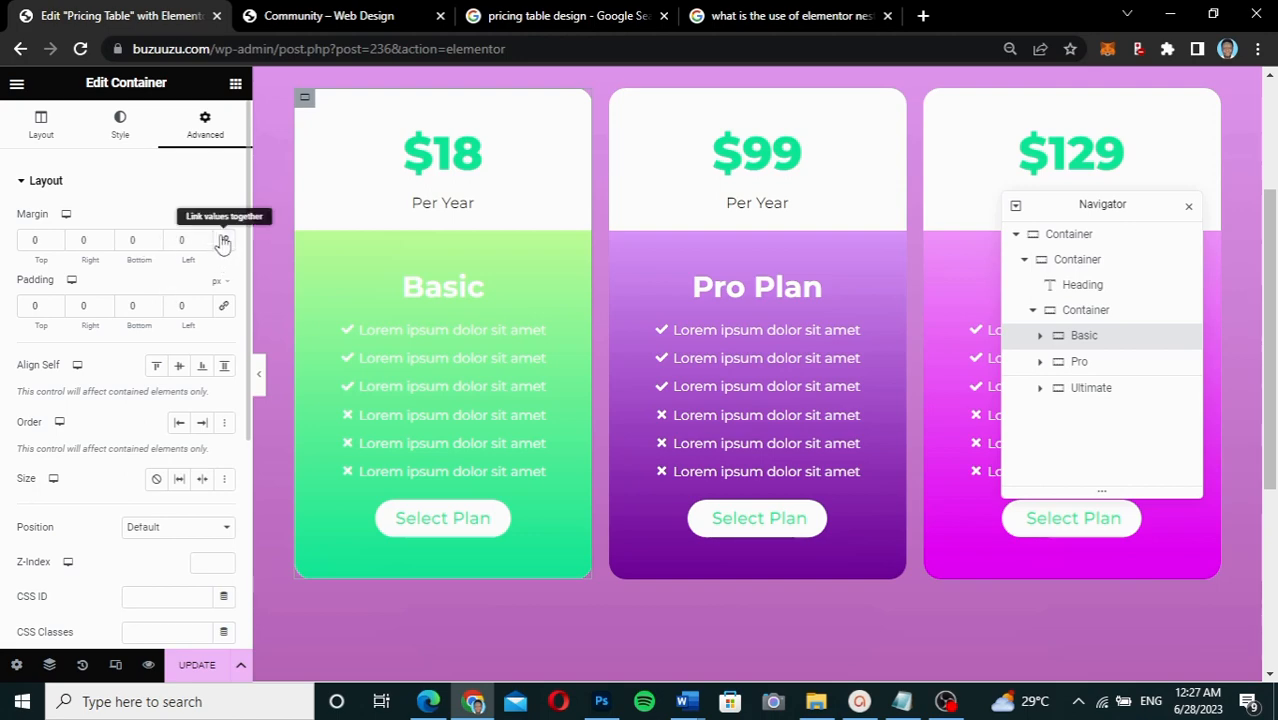
pyautogui.click(78, 240)
pyautogui.write('2')
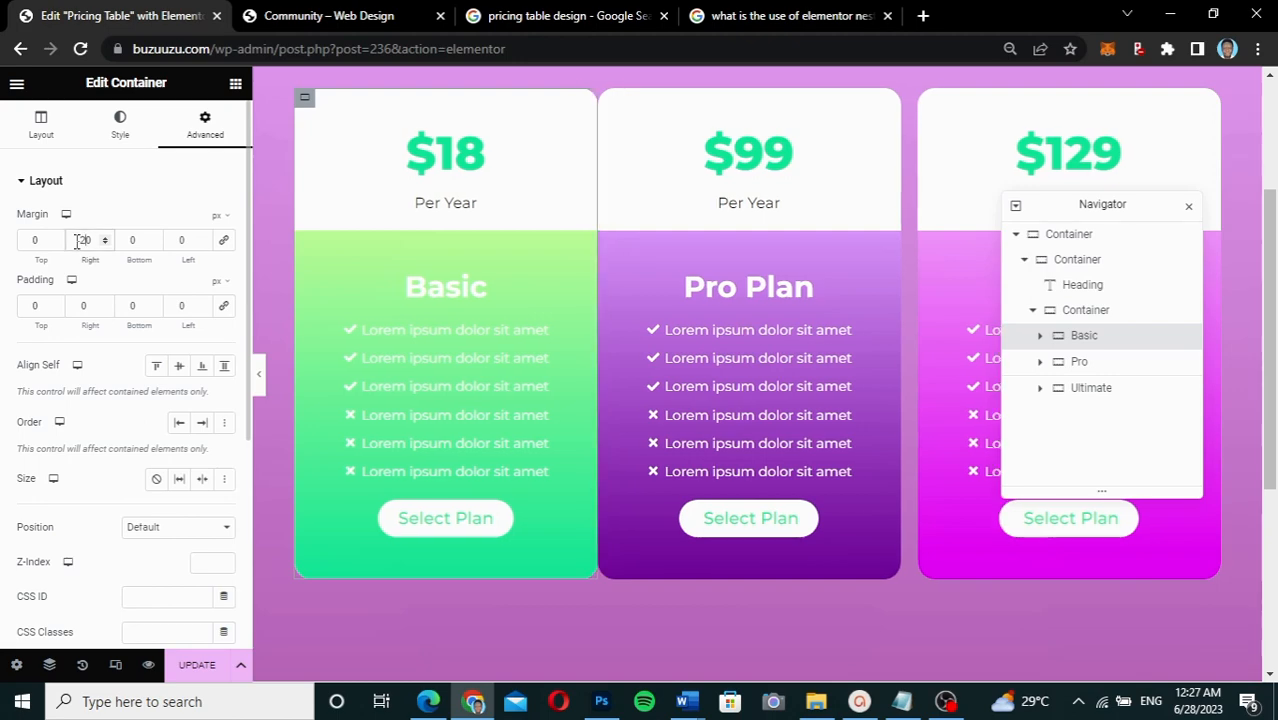
pyautogui.write('-')
pyautogui.moveTo(91, 240); pyautogui.dragTo(76, 240)
pyautogui.press('Right')
pyautogui.press('BackSpace')
pyautogui.write('3')
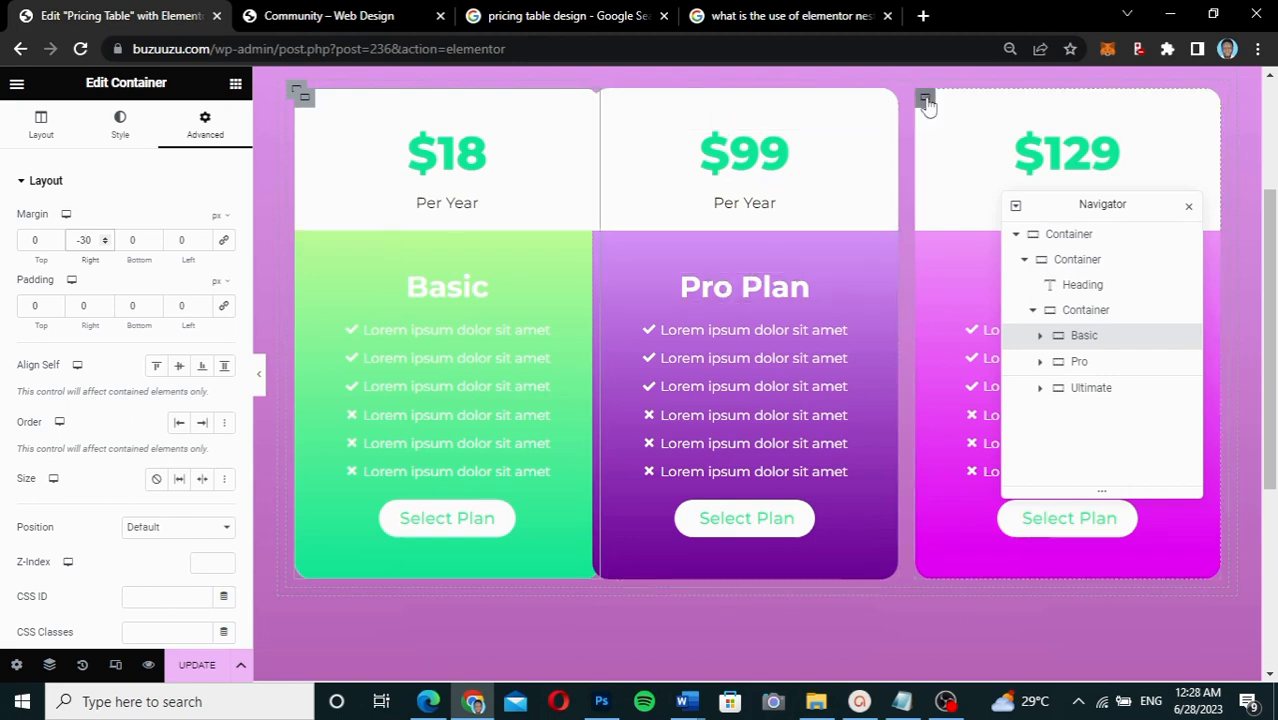
# Unlink the Ultimate container's margin values and set its left margin to -30 px
pyautogui.click(1080, 388)
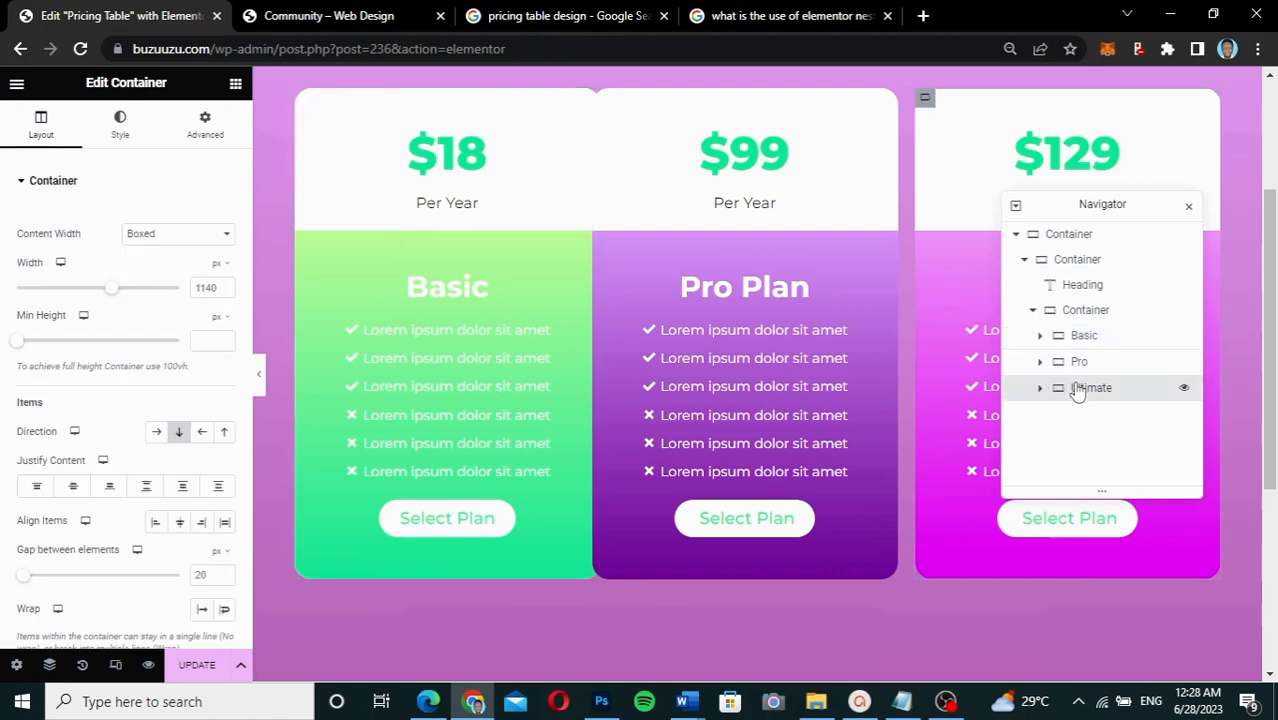
pyautogui.click(205, 130)
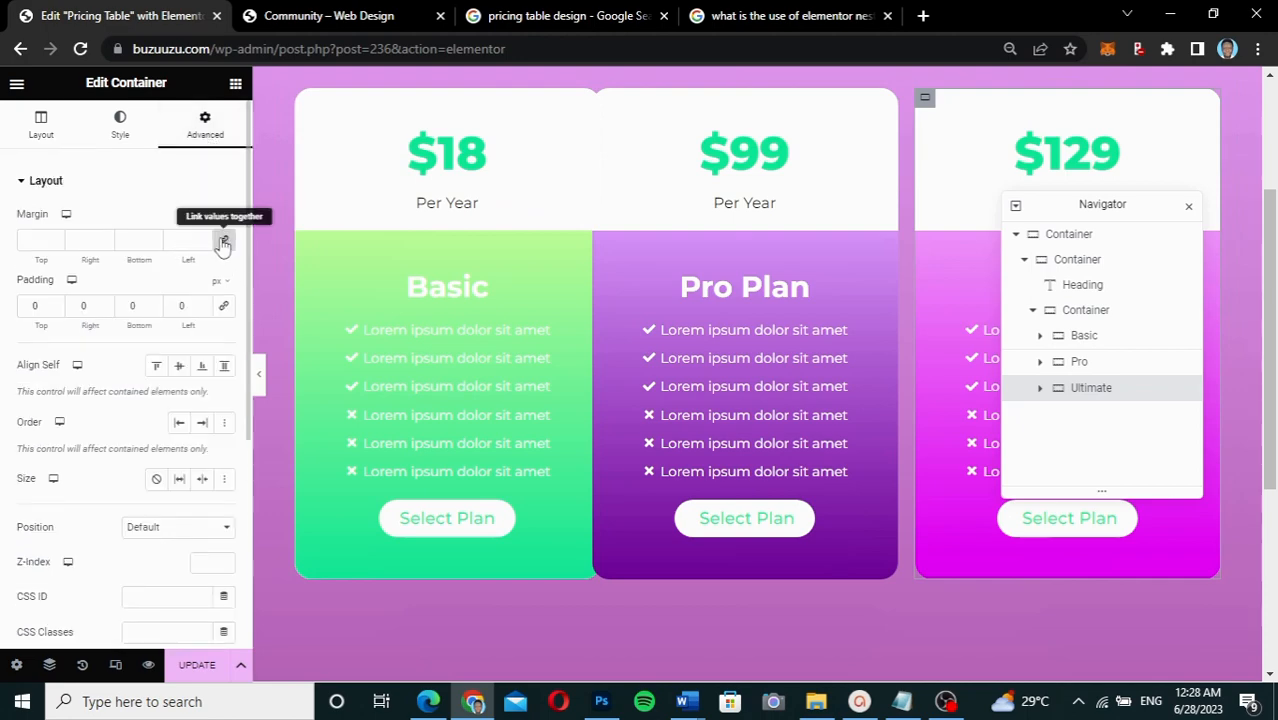
pyautogui.click(223, 240)
pyautogui.click(177, 240)
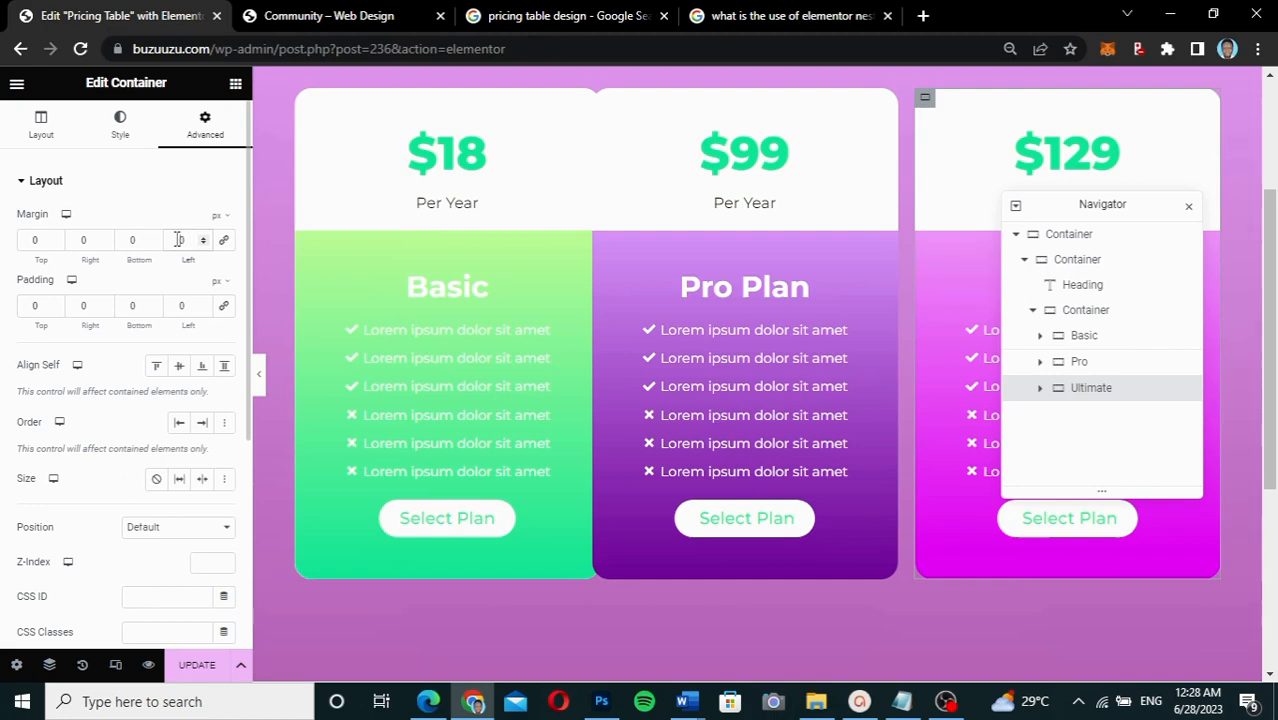
pyautogui.write('-30')
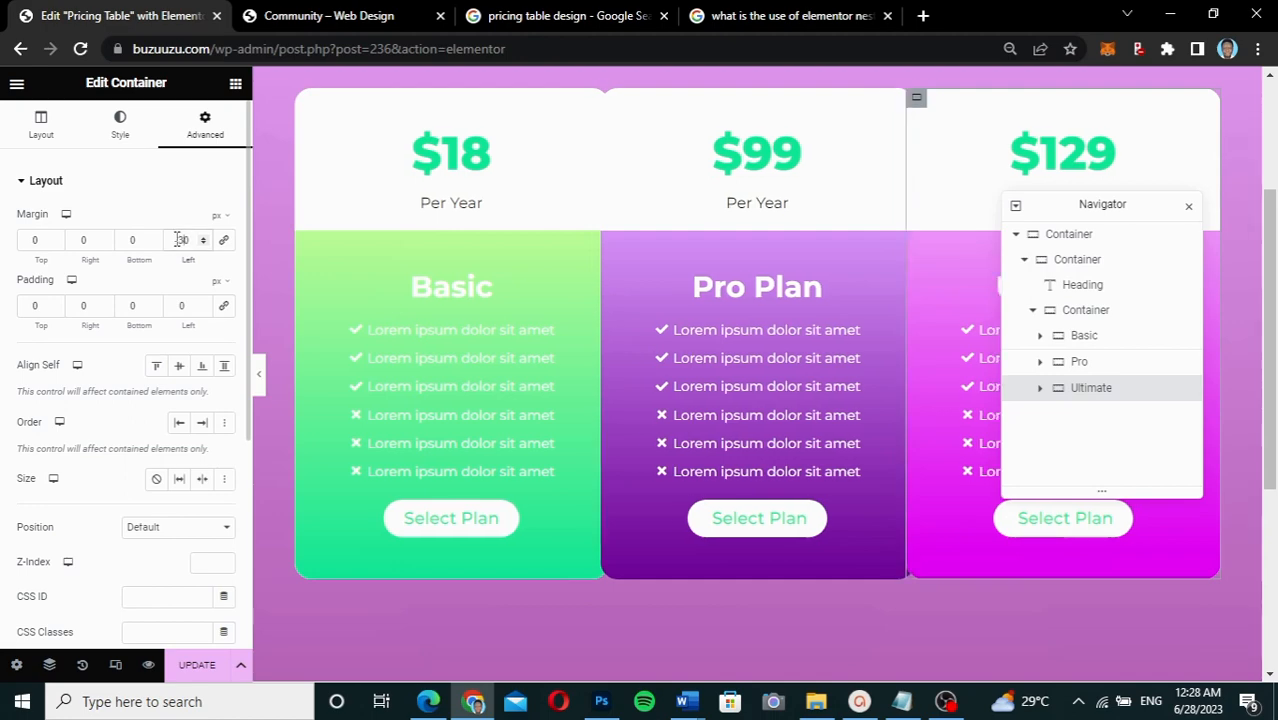
# Set the Pro container's Z-Index to 1 so it stacks above the neighbouring cards
pyautogui.click(1097, 363)
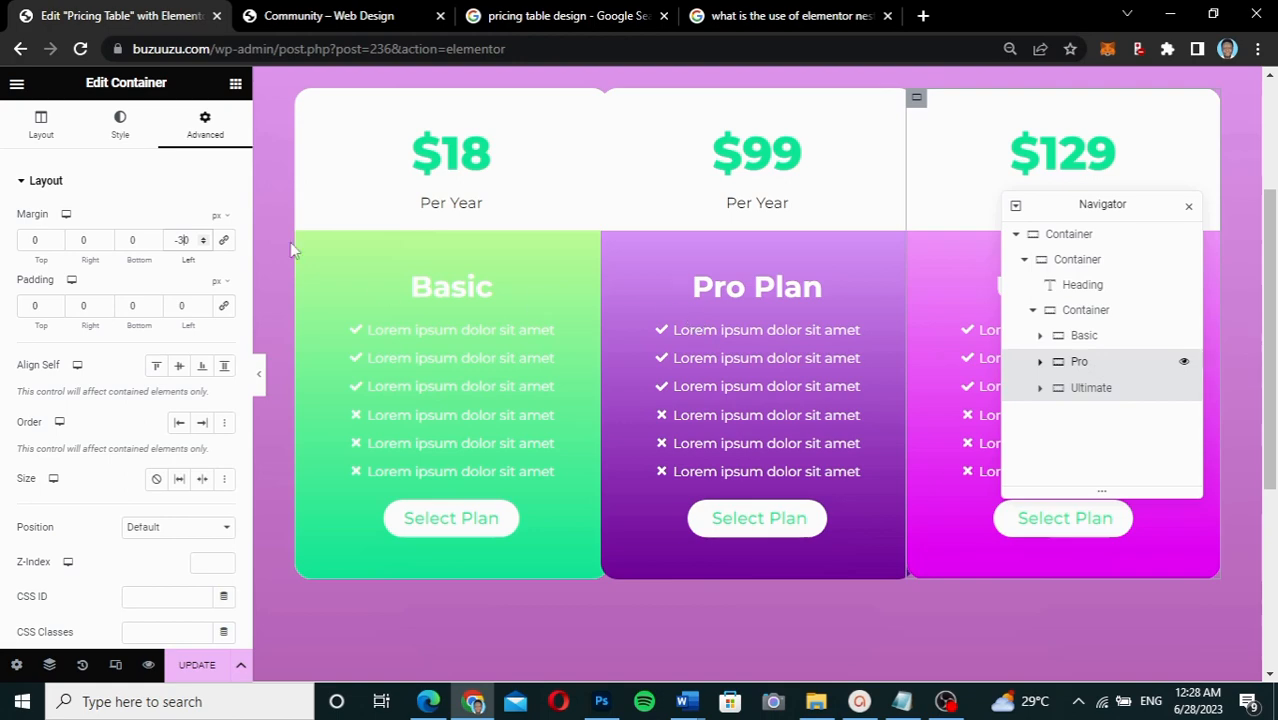
pyautogui.click(205, 125)
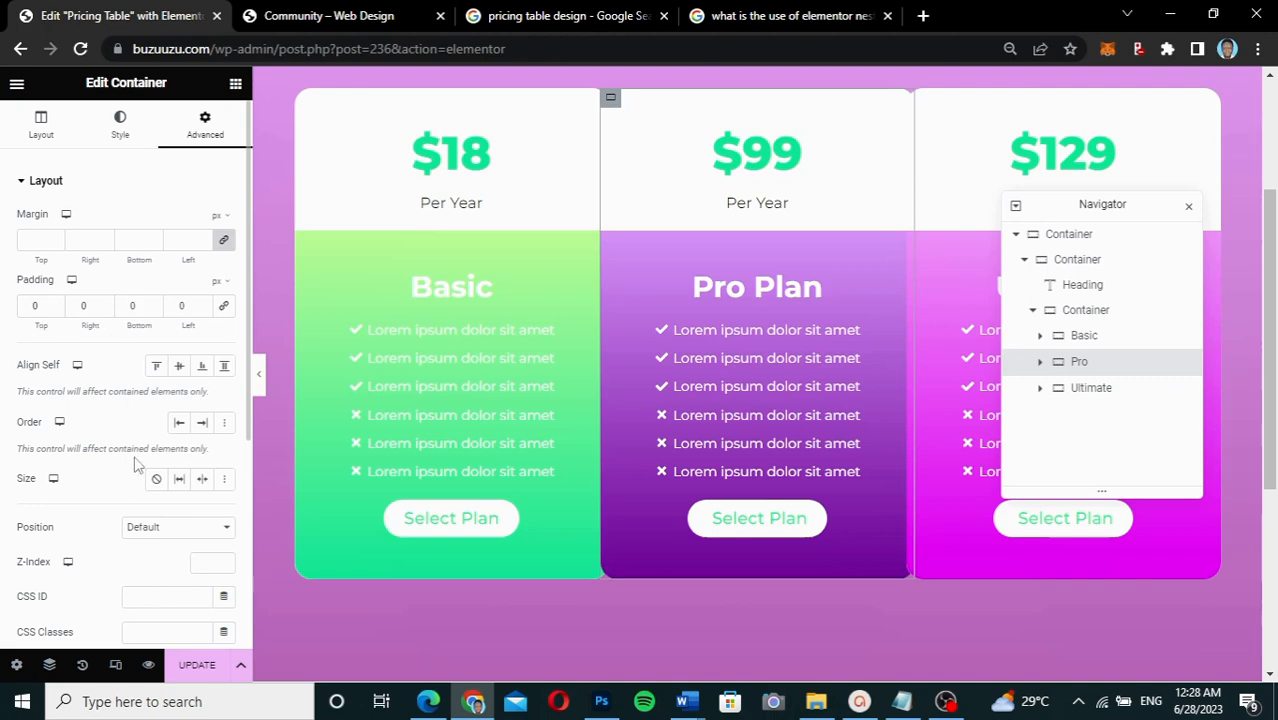
pyautogui.scroll(-1, 135, 462)
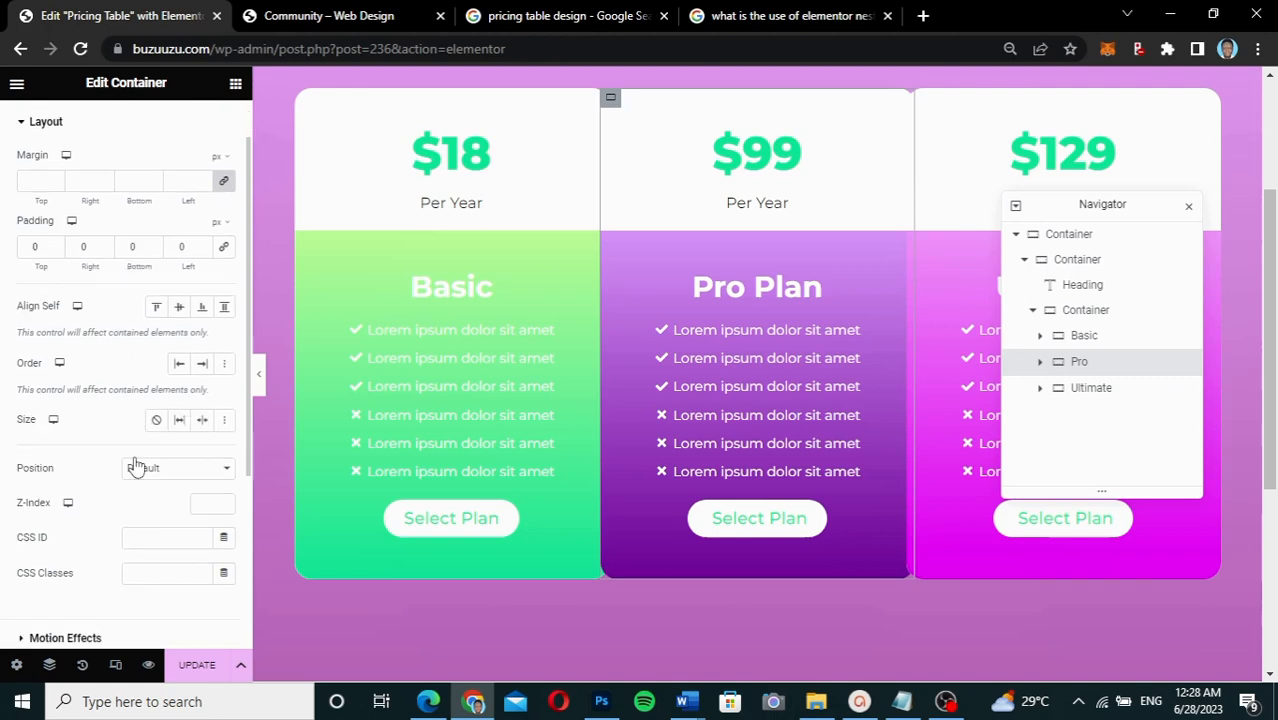
pyautogui.click(212, 510)
pyautogui.write('1')
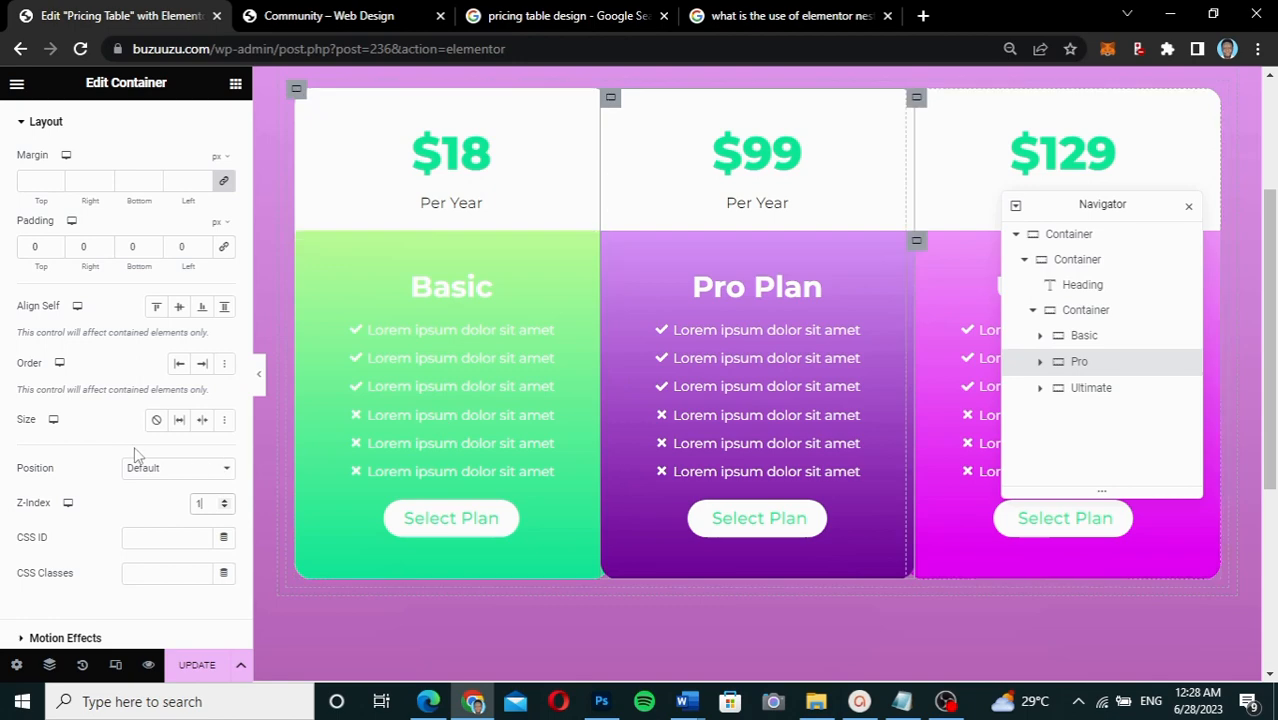
# Try a top padding of 40 px and -40 px on the Pro container, and reset it to 0
pyautogui.click(30, 248)
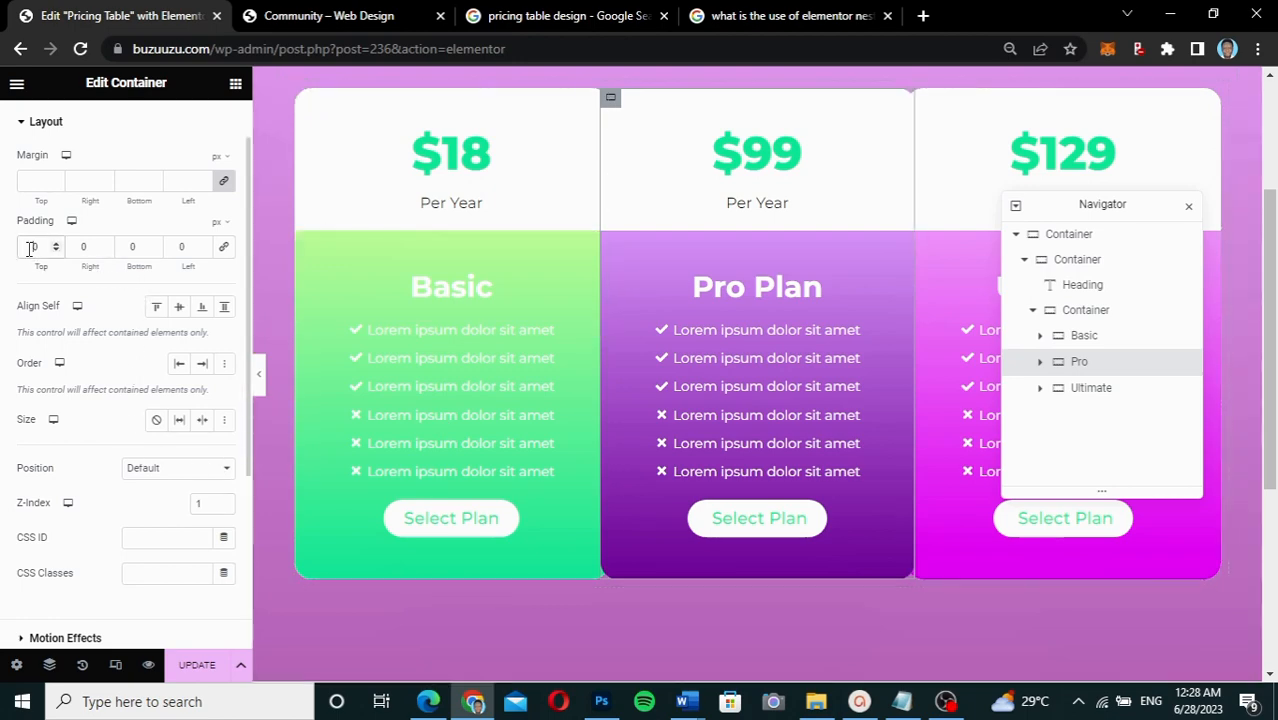
pyautogui.write('40')
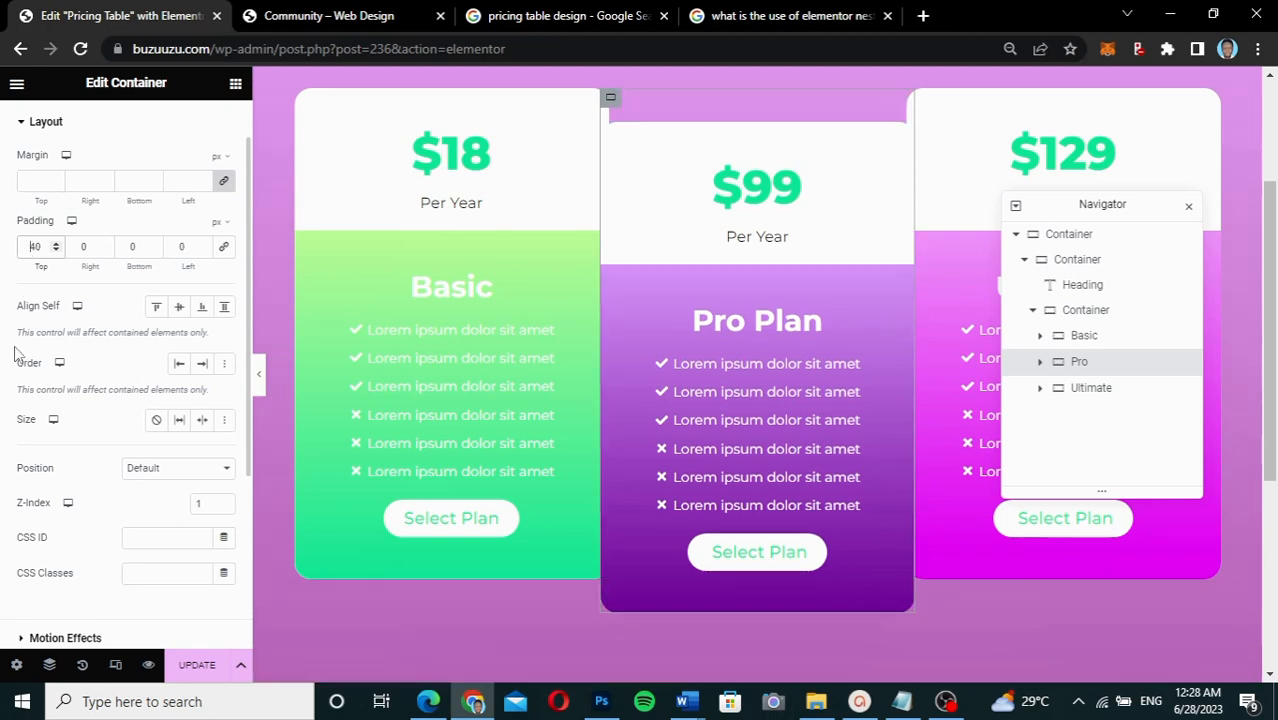
pyautogui.write('-')
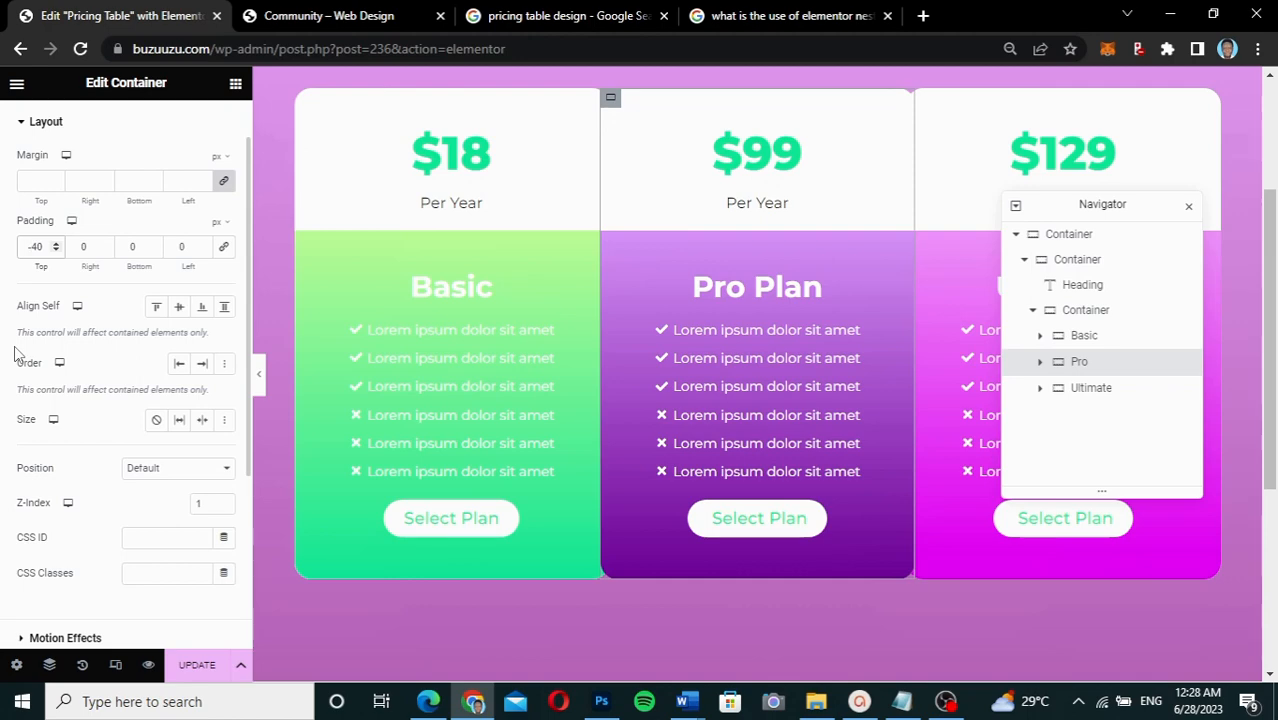
pyautogui.press('BackSpace')
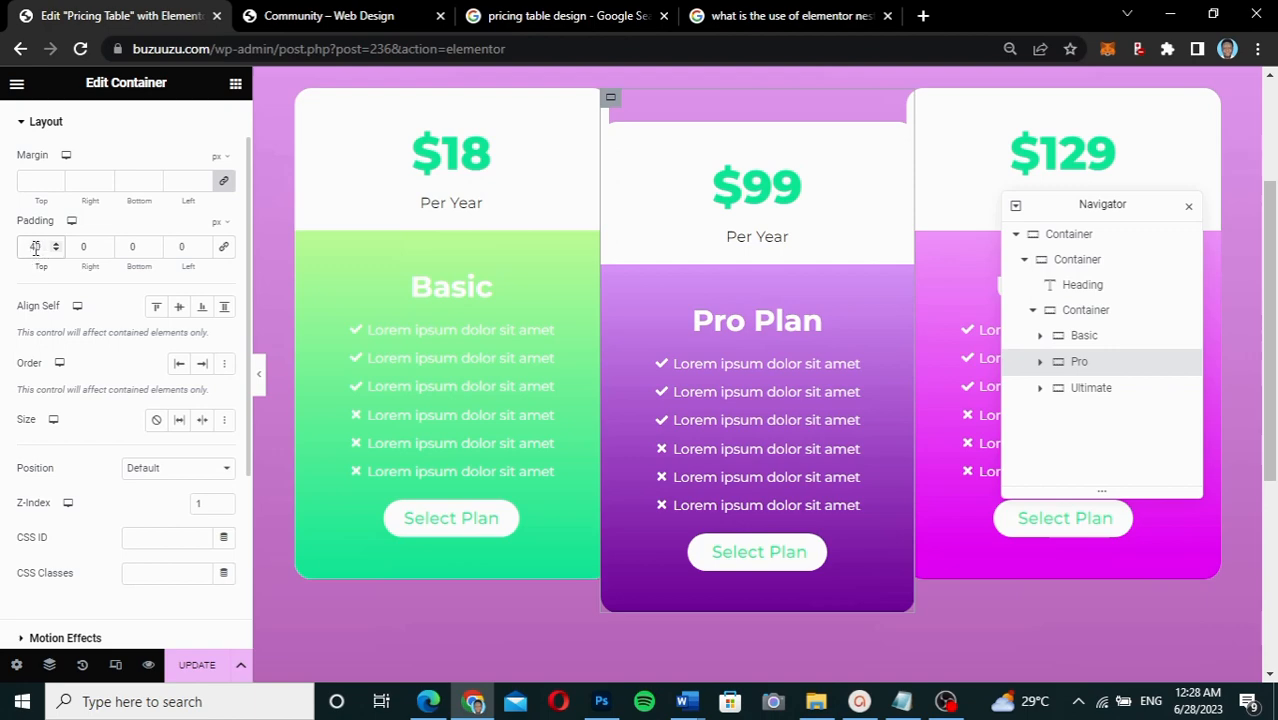
pyautogui.moveTo(35, 250); pyautogui.dragTo(17, 253)
pyautogui.press('BackSpace')
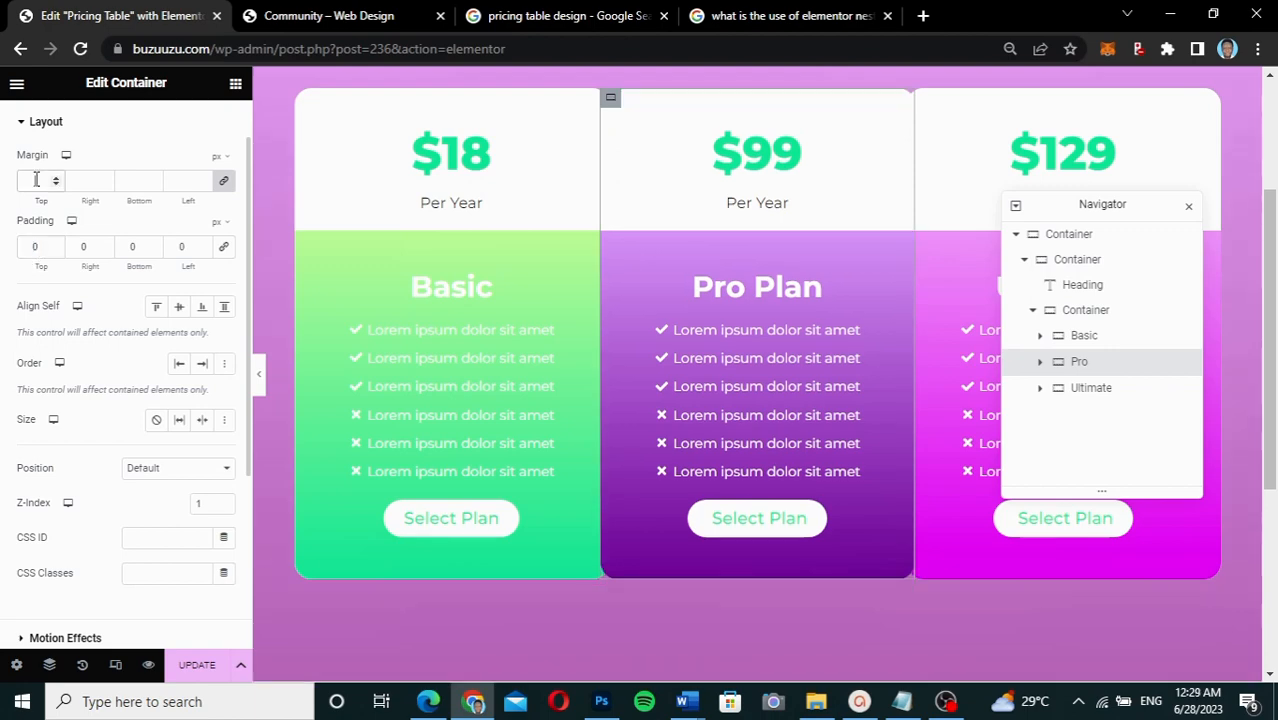
# Unlink the Pro container's margin values and set its top margin to -40 px to raise the card
pyautogui.click(223, 181)
pyautogui.write('-40')
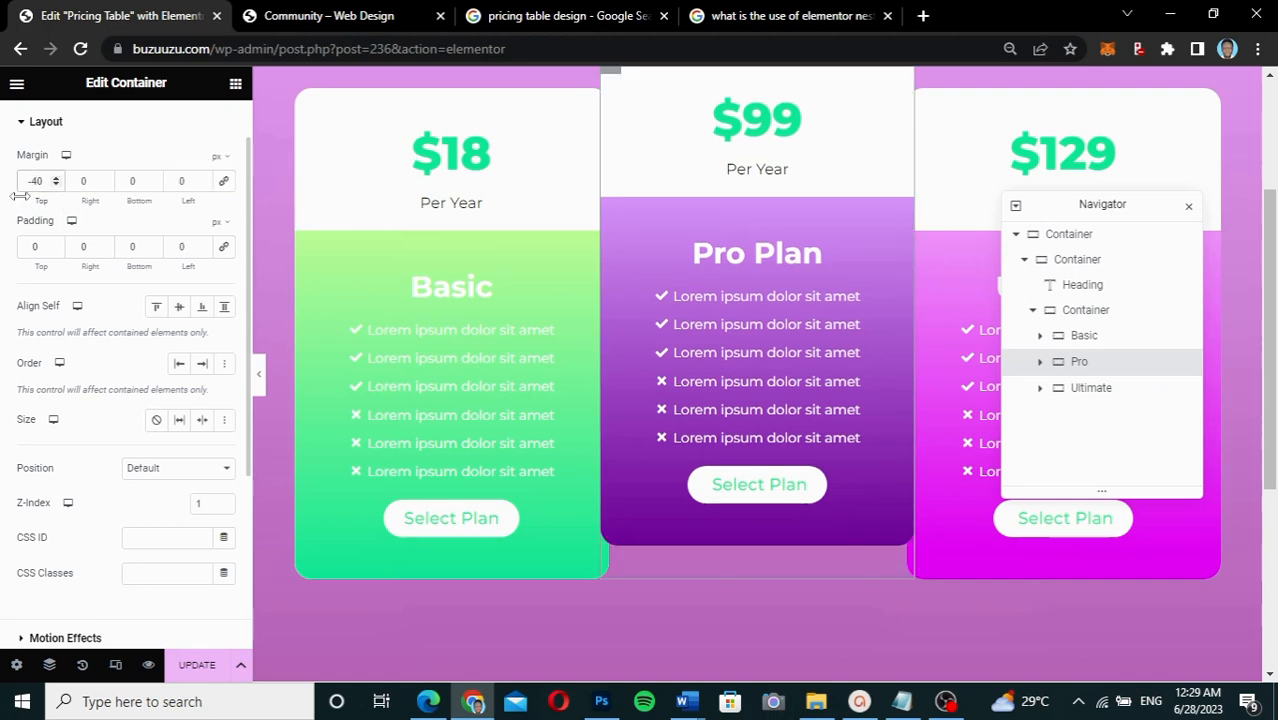
pyautogui.scroll(2, 780, 283)
pyautogui.scroll(-1, 783, 287)
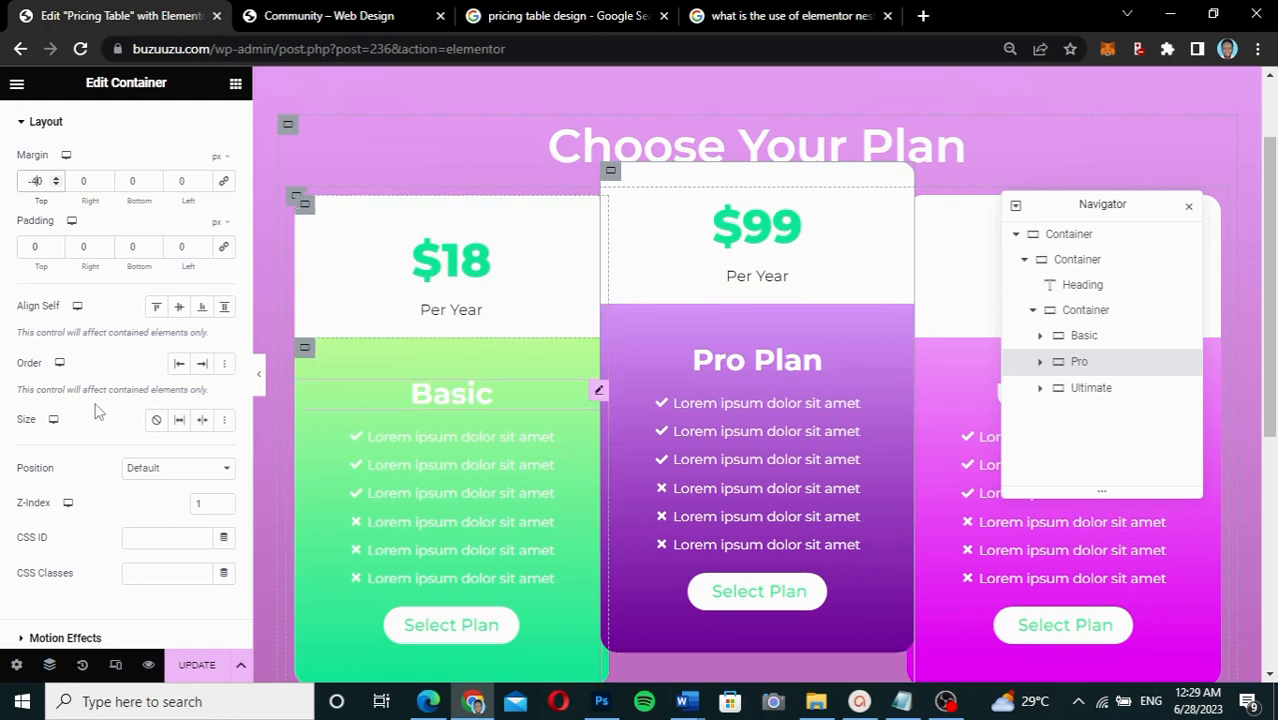
# Add a box shadow with a blur of 40 to the Pro container
pyautogui.scroll(1, 97, 410)
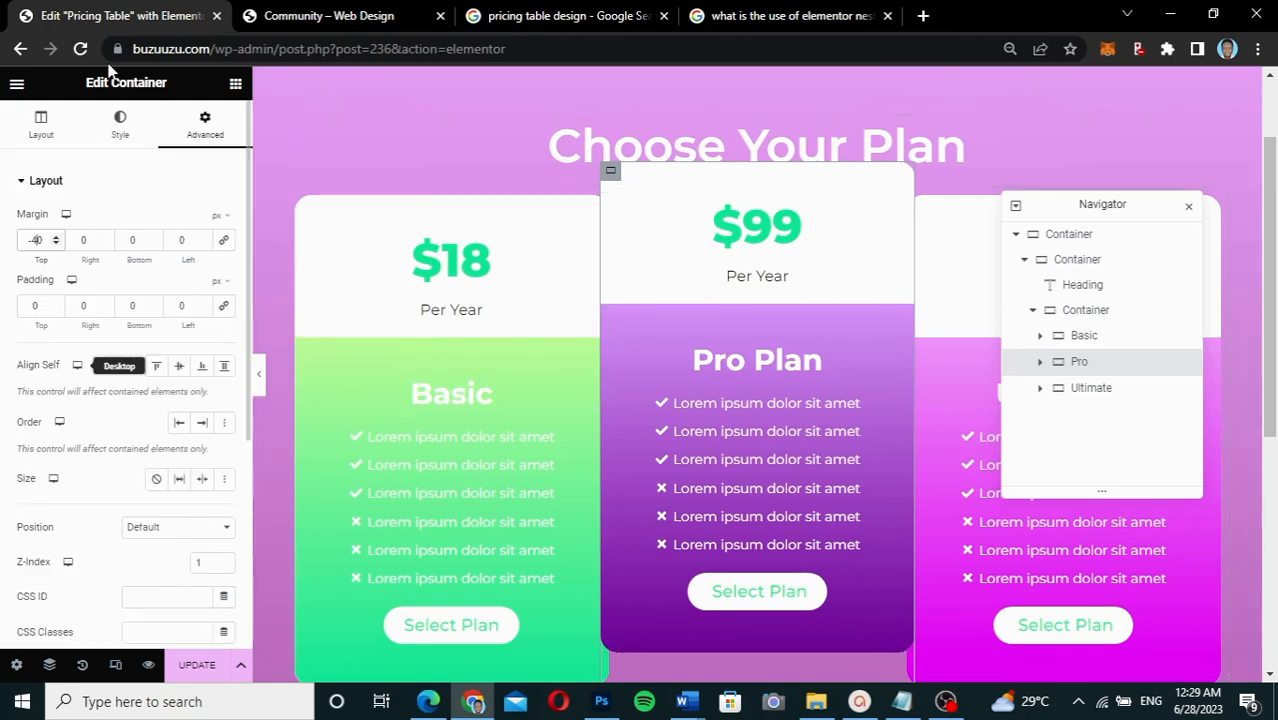
pyautogui.click(119, 139)
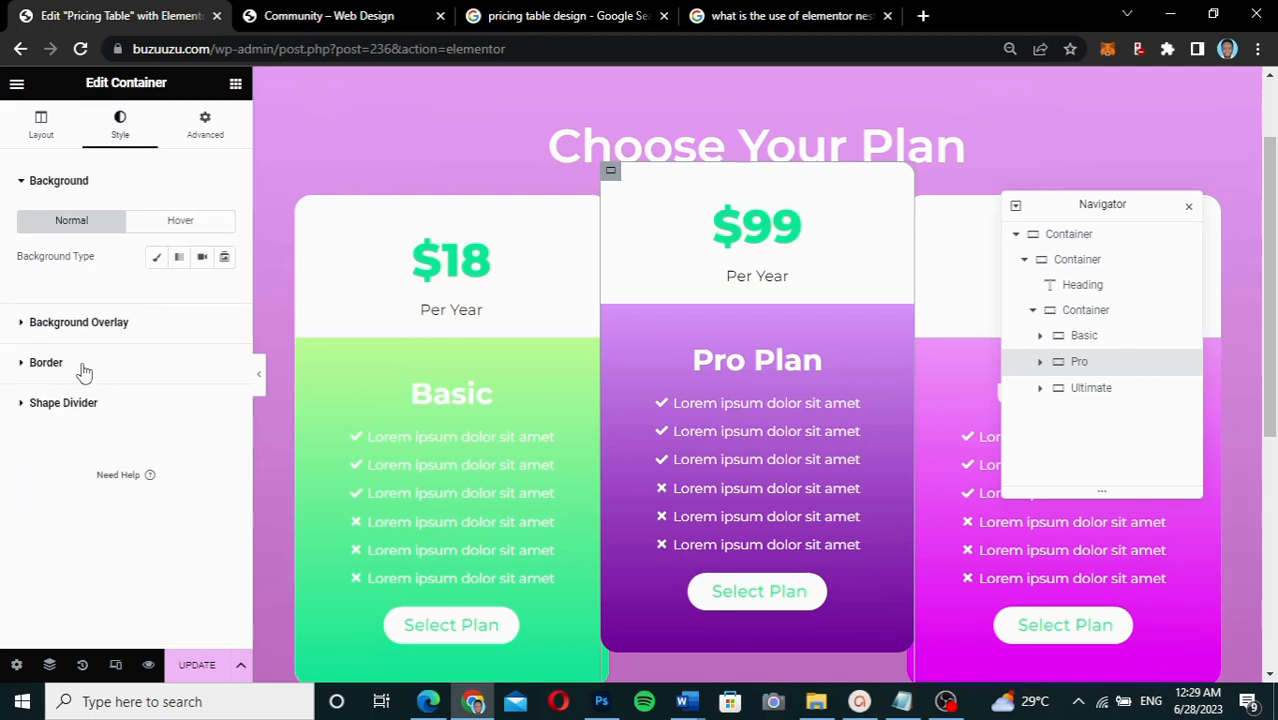
pyautogui.click(46, 362)
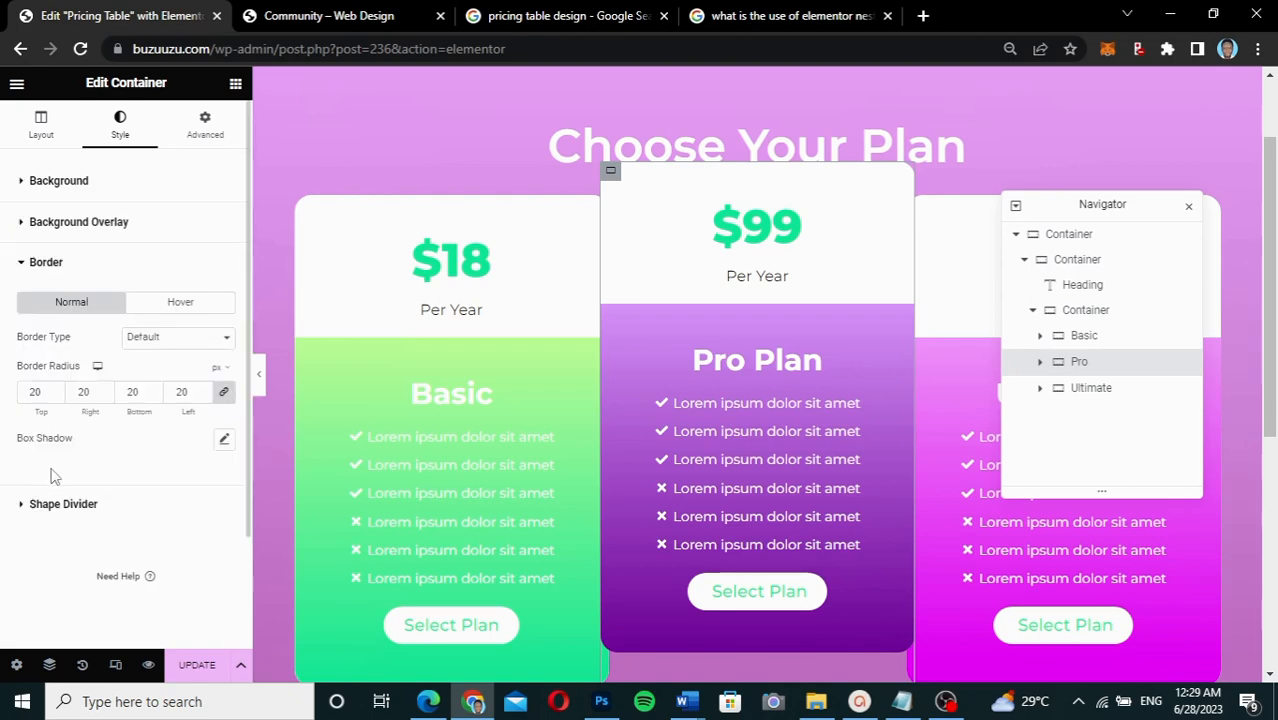
pyautogui.click(224, 441)
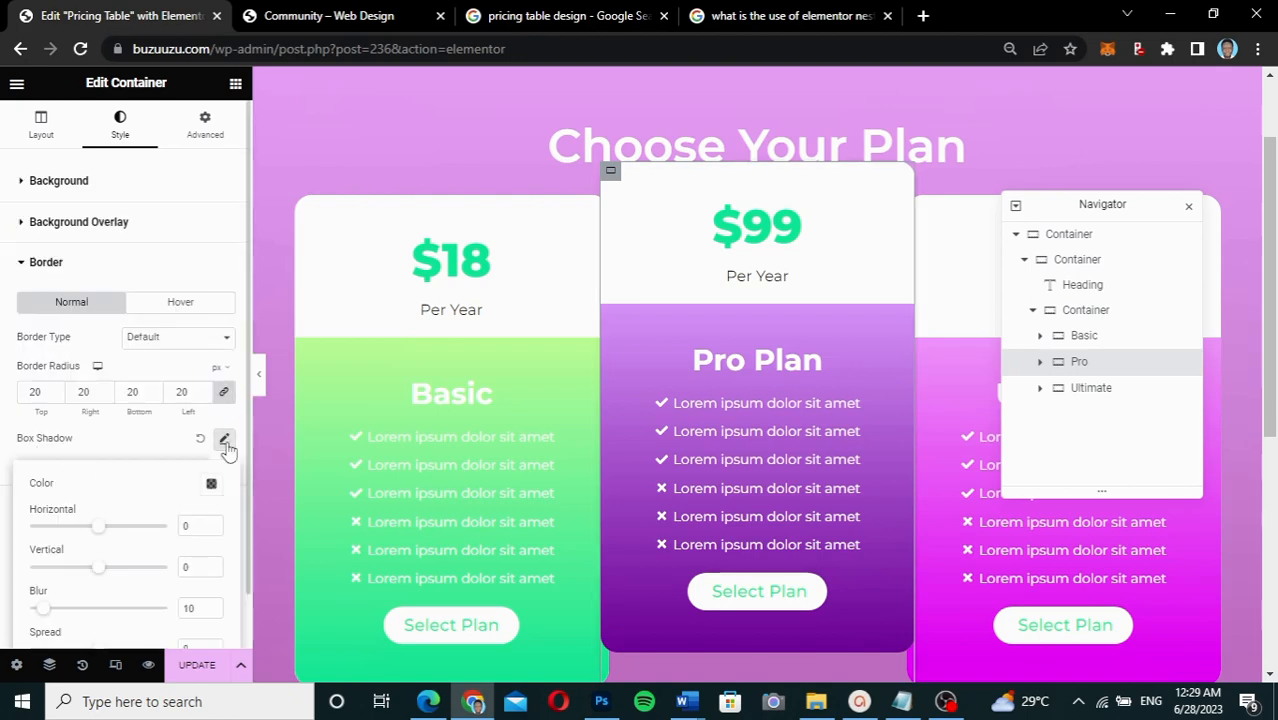
pyautogui.scroll(-1, 113, 537)
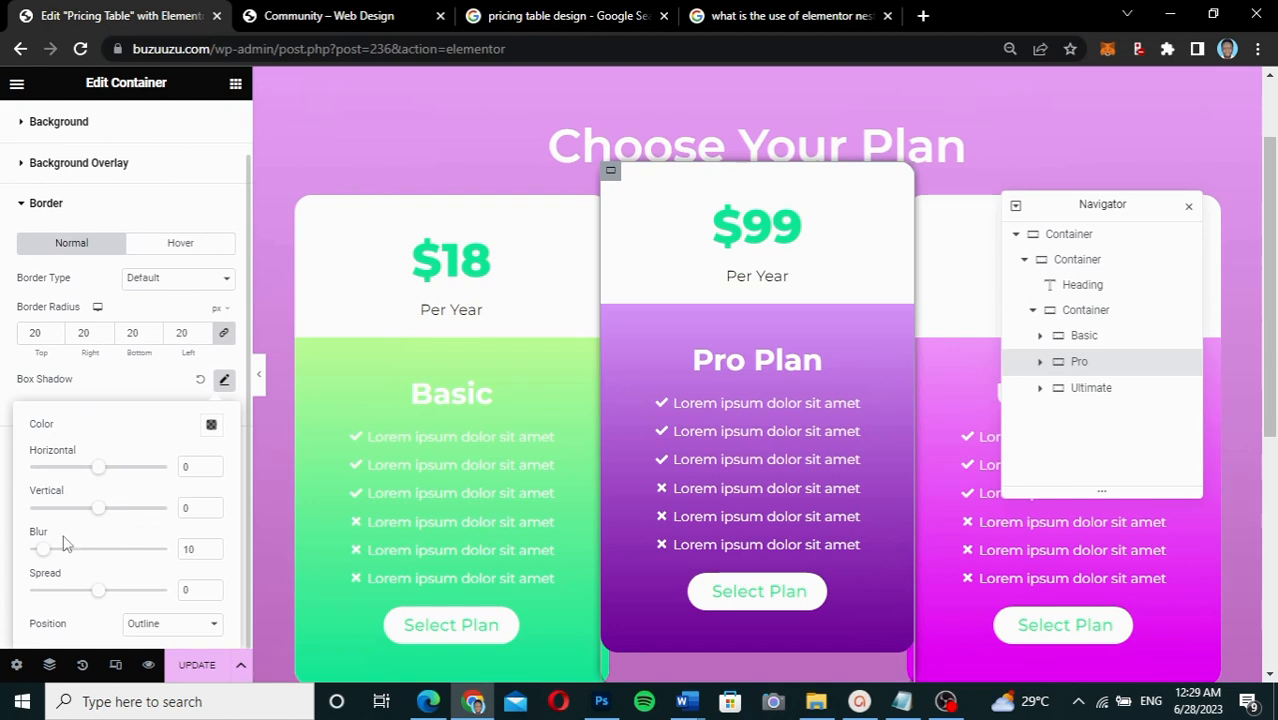
pyautogui.click(183, 549)
pyautogui.write('40')
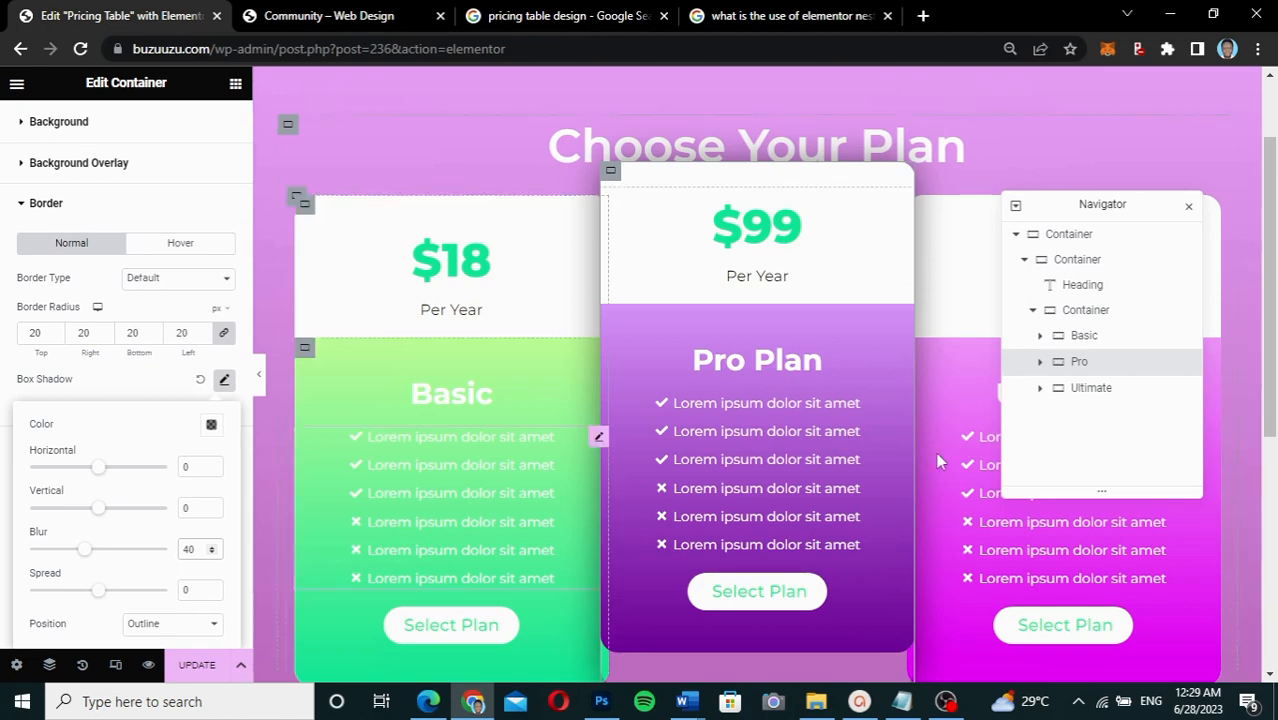
# Add a box shadow with the default settings to the Basic container
pyautogui.click(1102, 338)
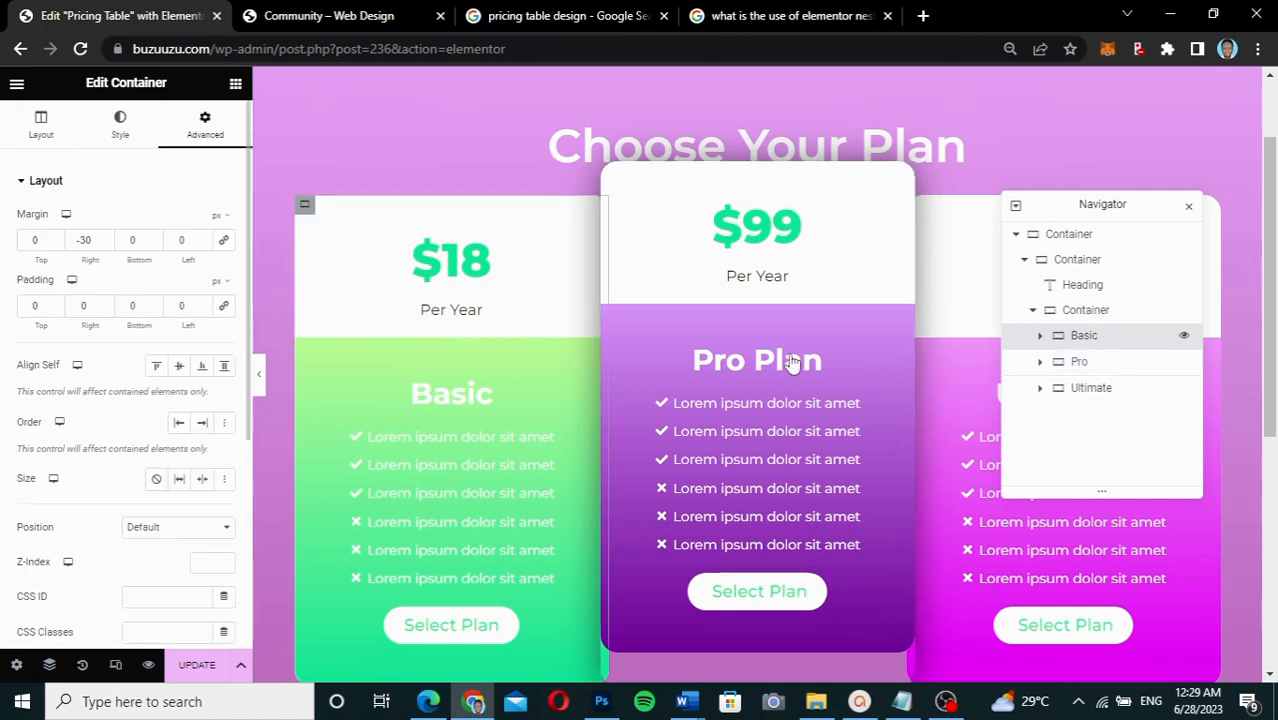
pyautogui.click(122, 128)
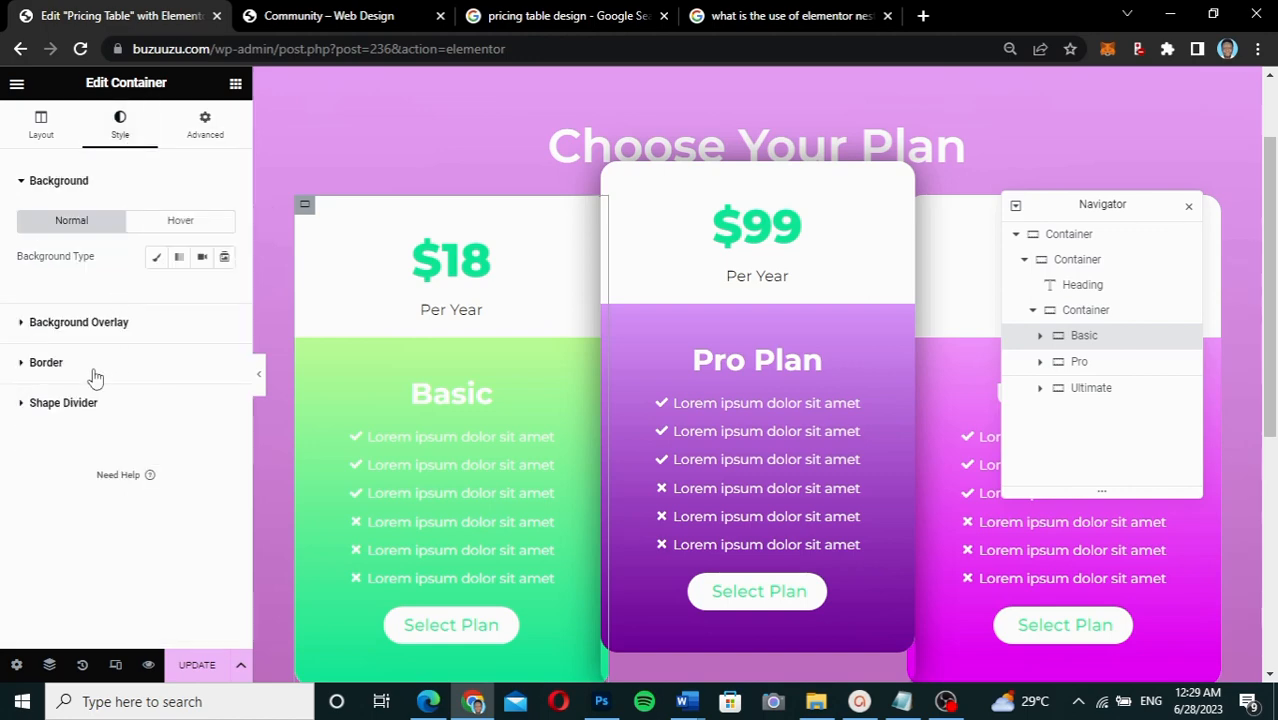
pyautogui.click(46, 364)
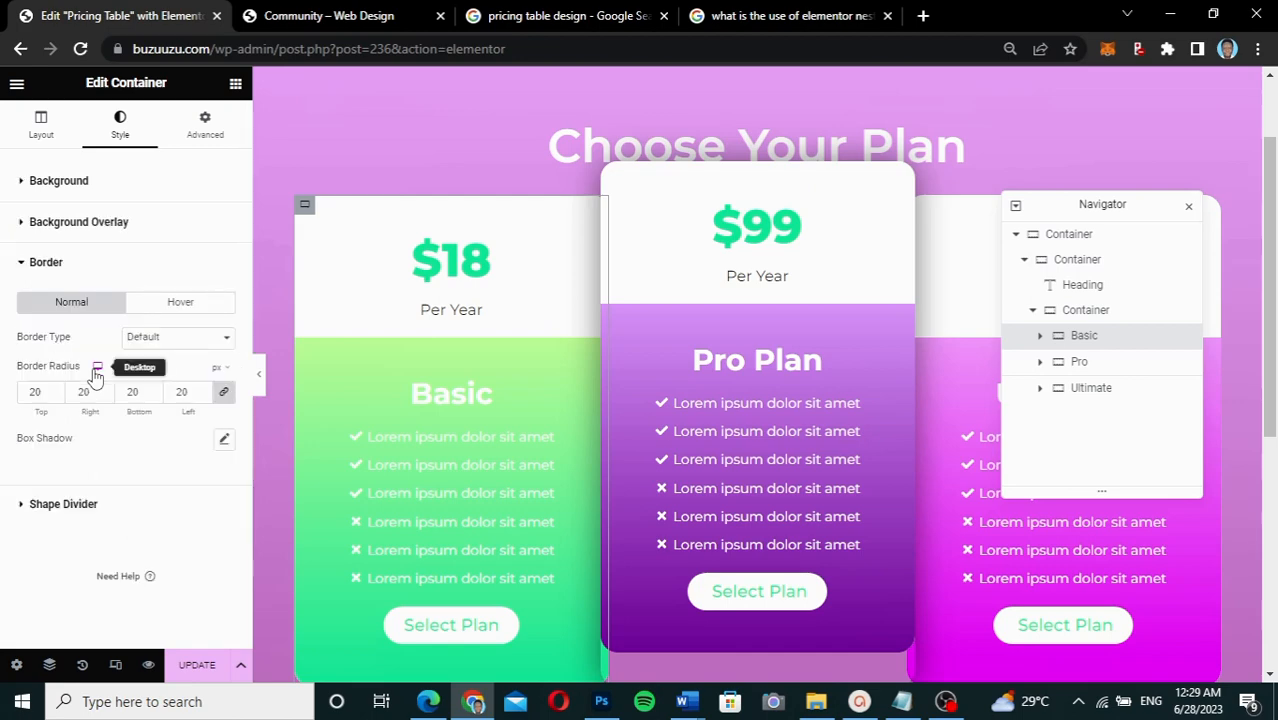
pyautogui.click(224, 440)
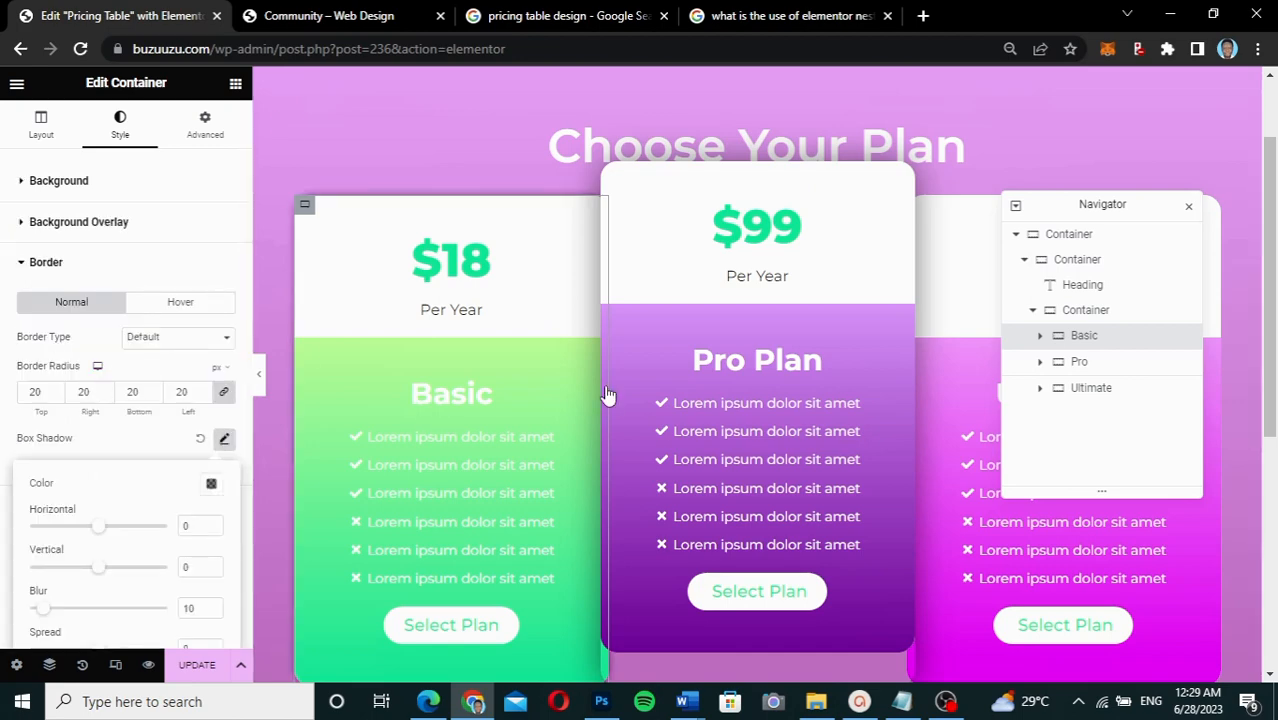
# Add a box shadow with the default settings to the Ultimate container and close the shadow settings
pyautogui.click(1090, 390)
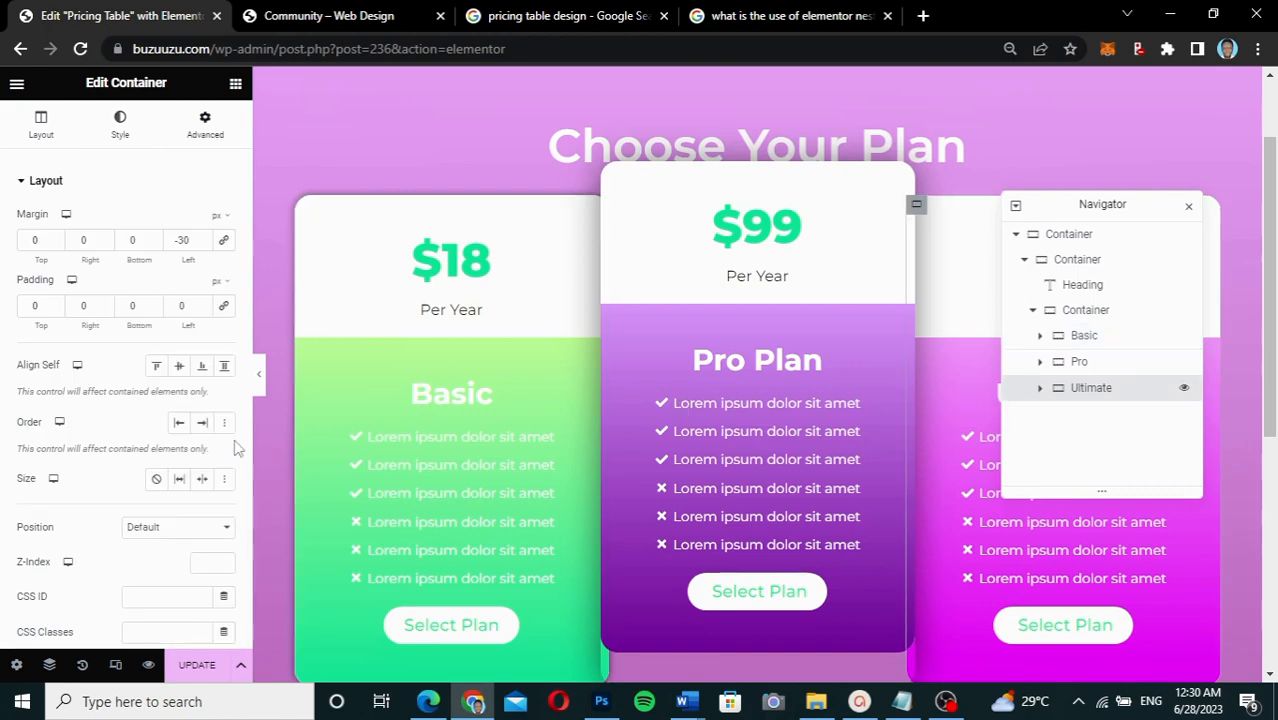
pyautogui.click(121, 130)
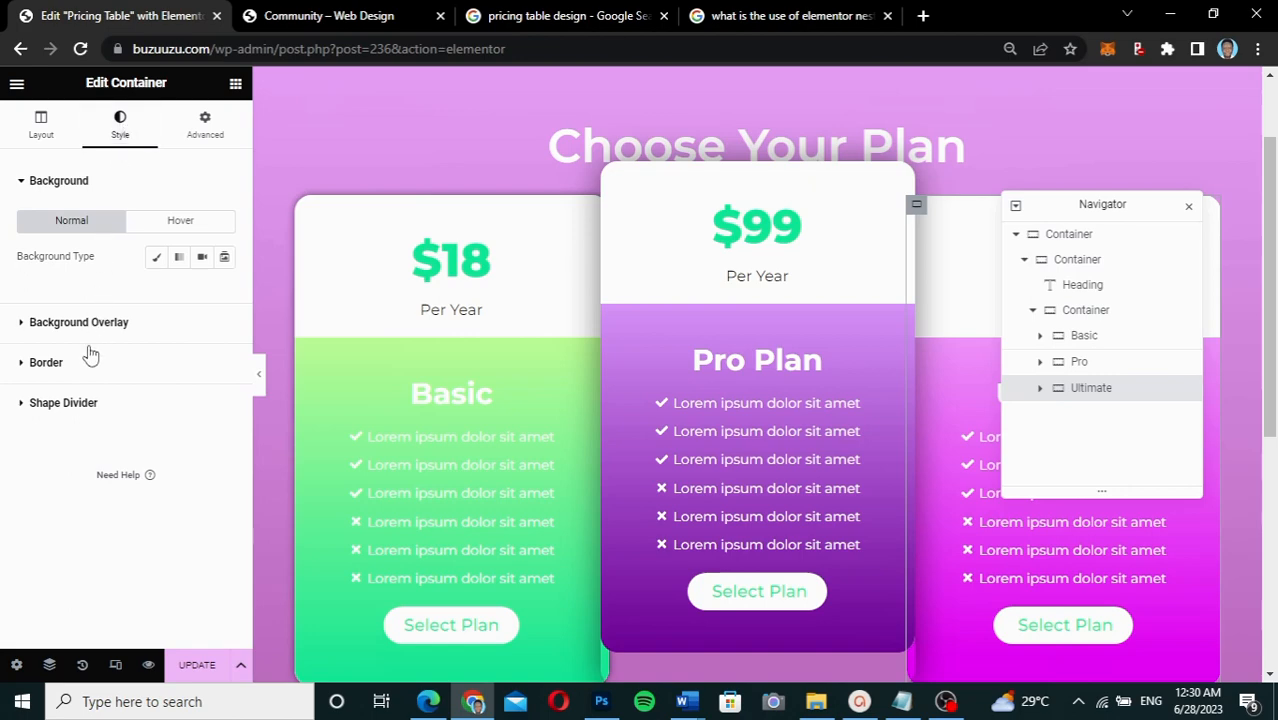
pyautogui.click(46, 363)
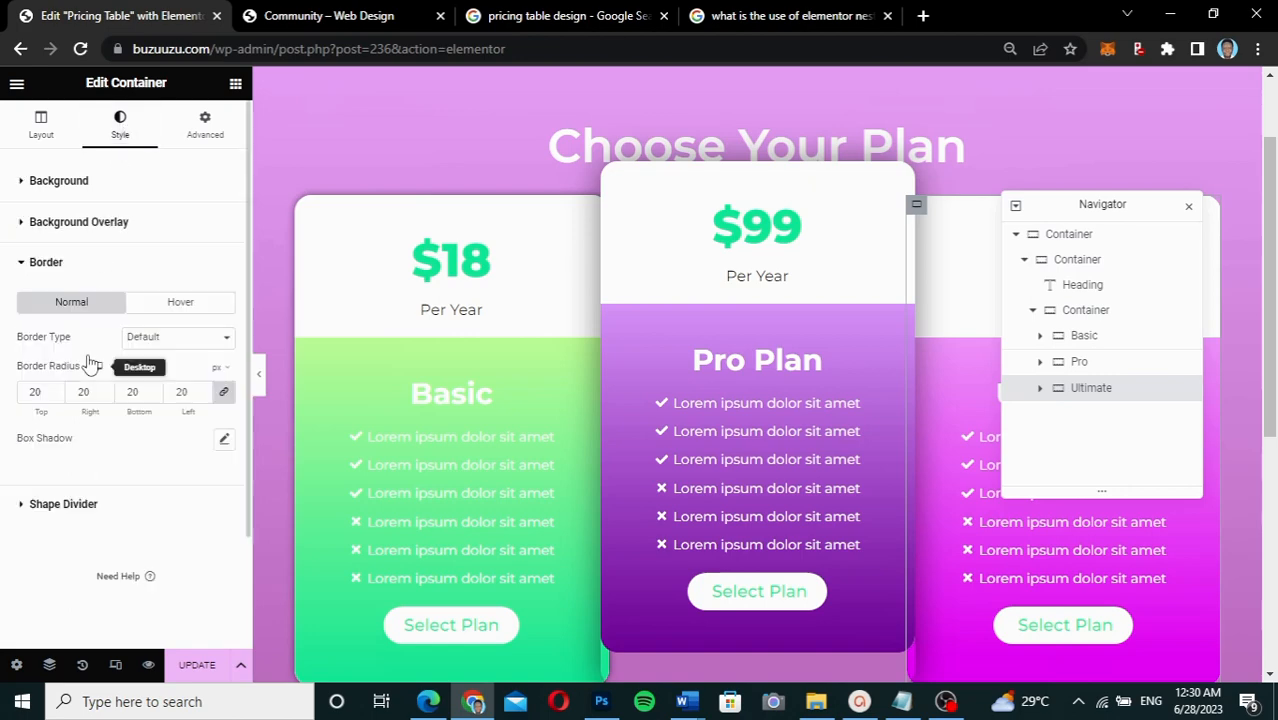
pyautogui.click(222, 440)
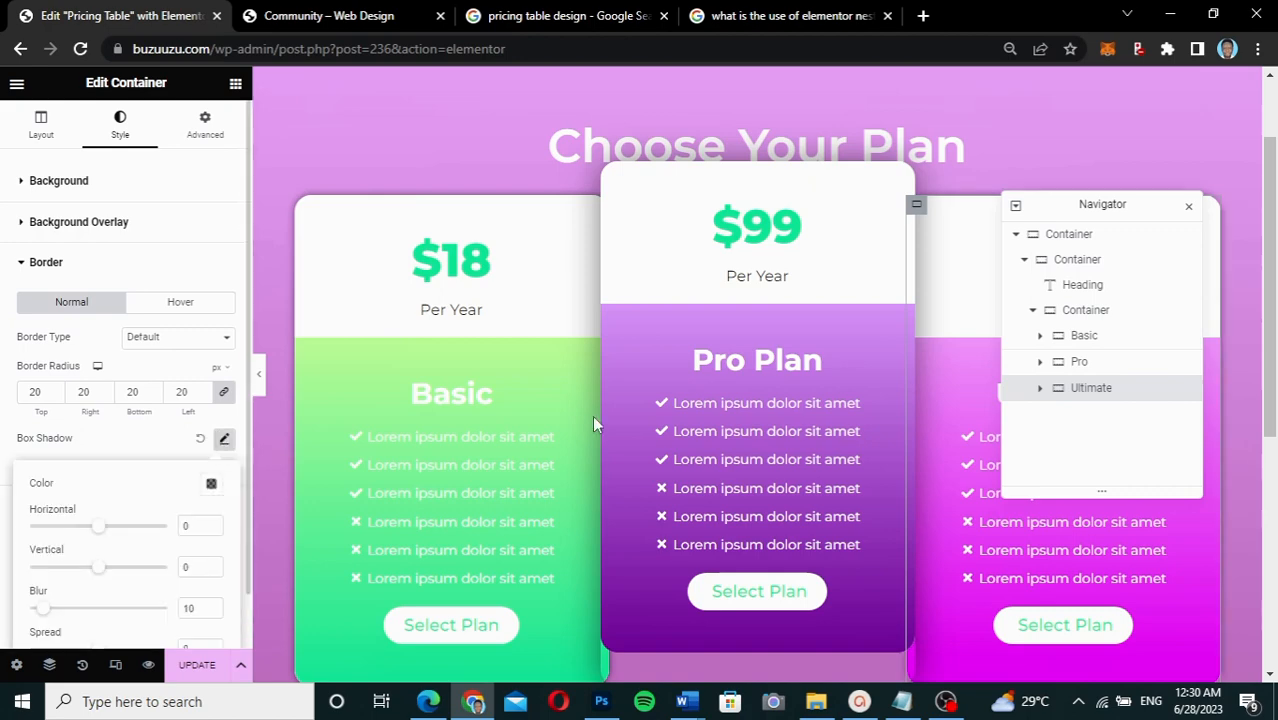
pyautogui.click(1137, 202)
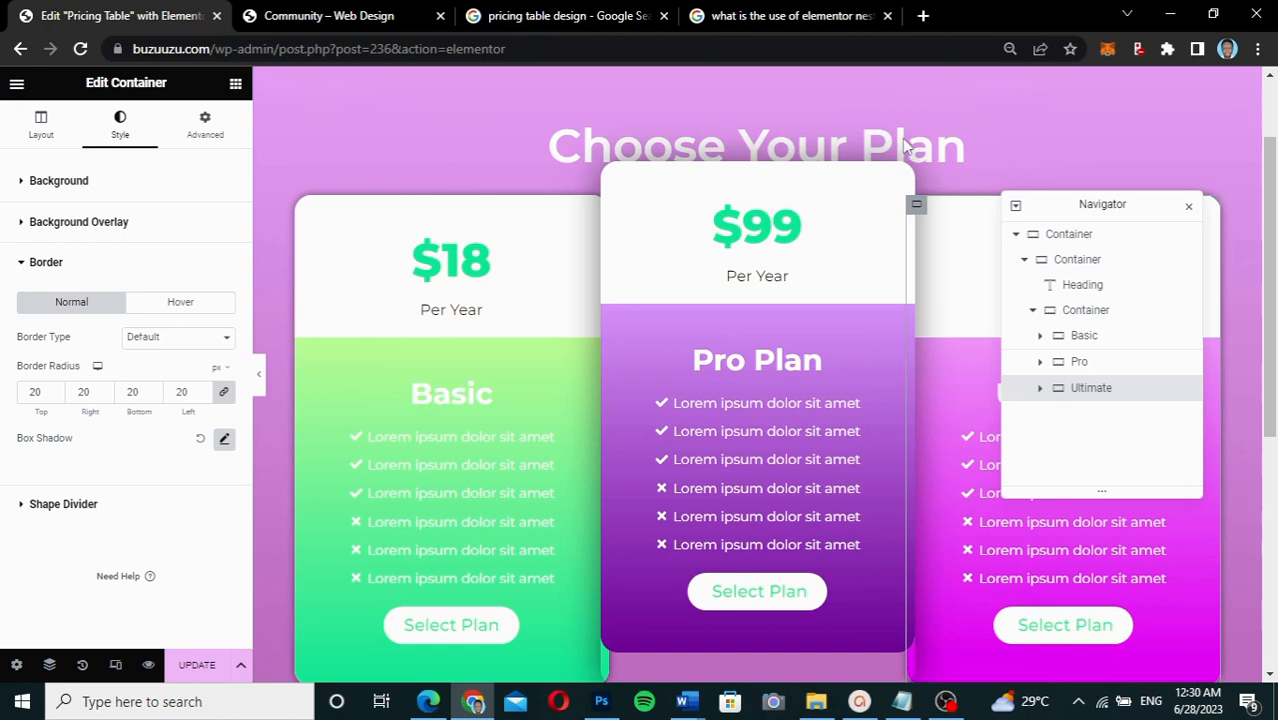
# Select the Pro container and copy the $99 plan's second color code, #760BA2, from the Notepad color list
pyautogui.scroll(1, 972, 326)
pyautogui.scroll(-4, 974, 331)
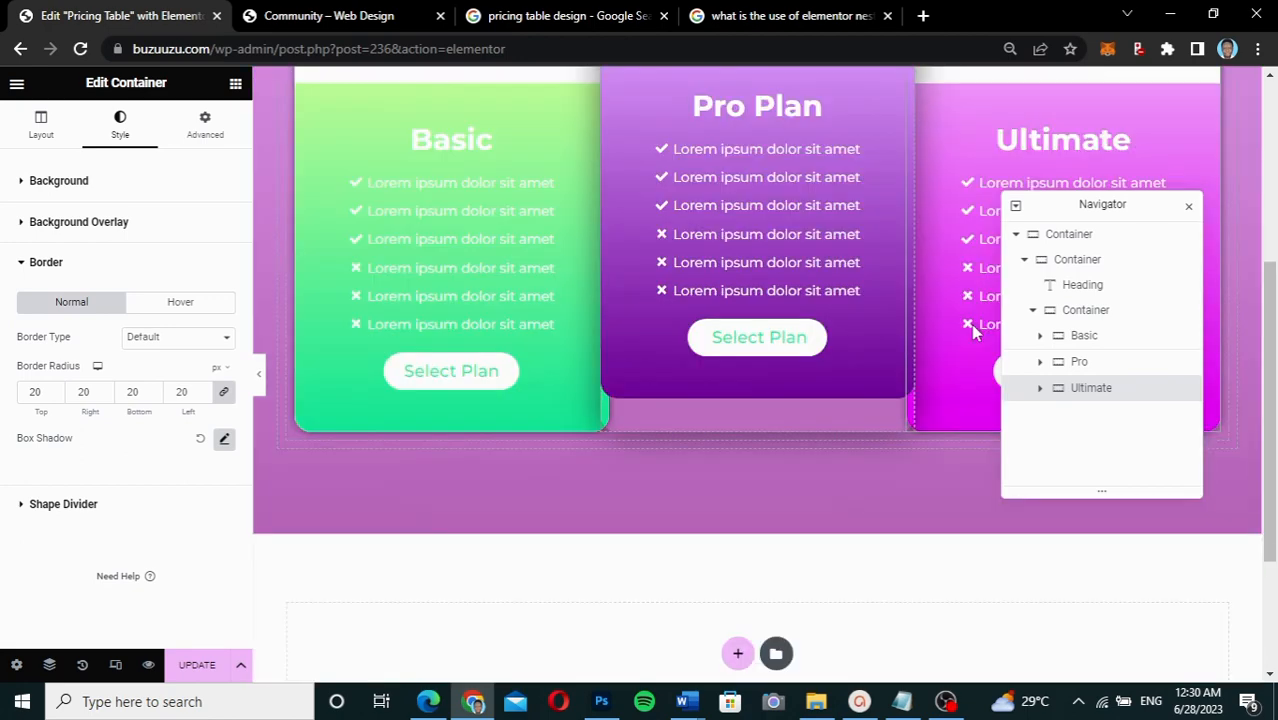
pyautogui.scroll(2, 972, 333)
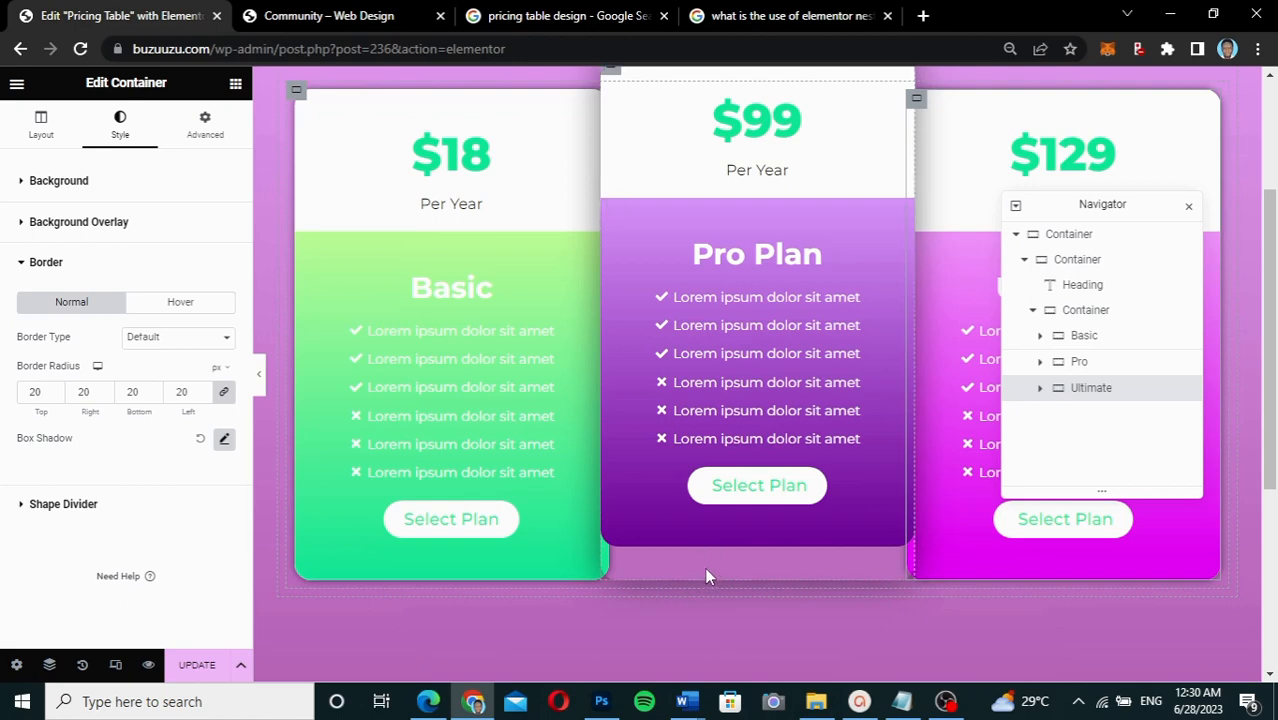
pyautogui.scroll(2, 845, 476)
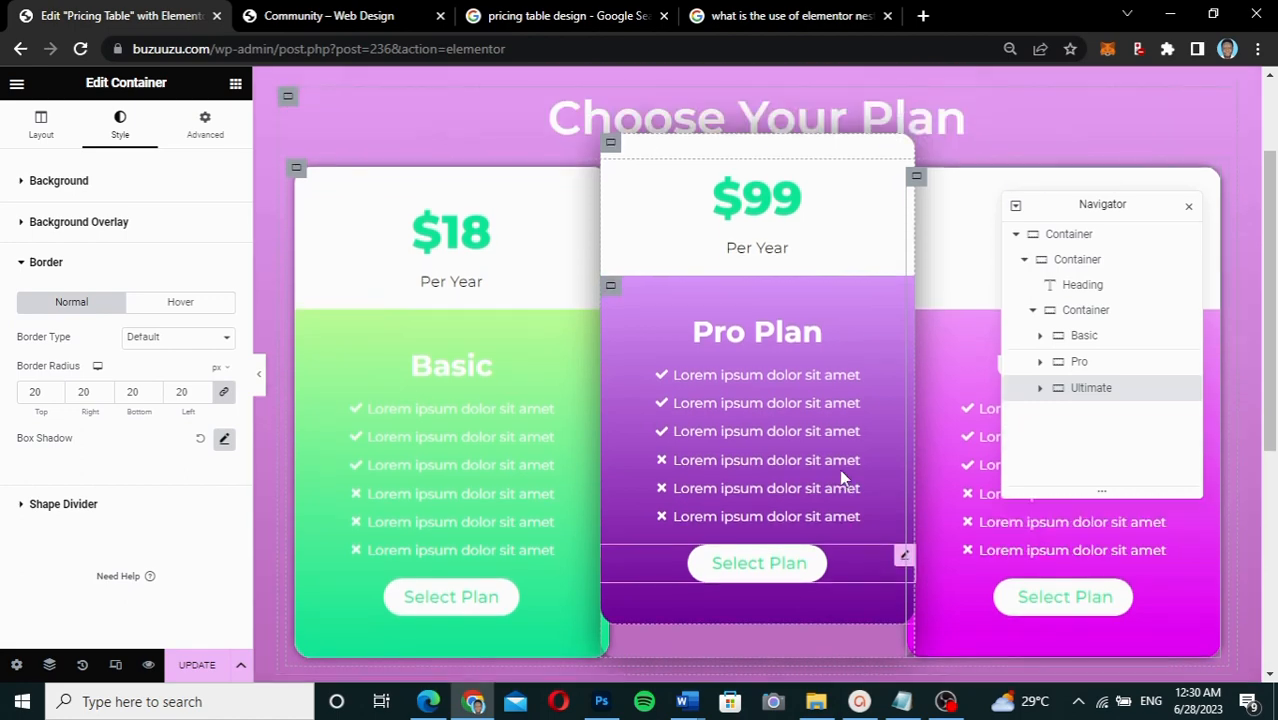
pyautogui.click(1110, 366)
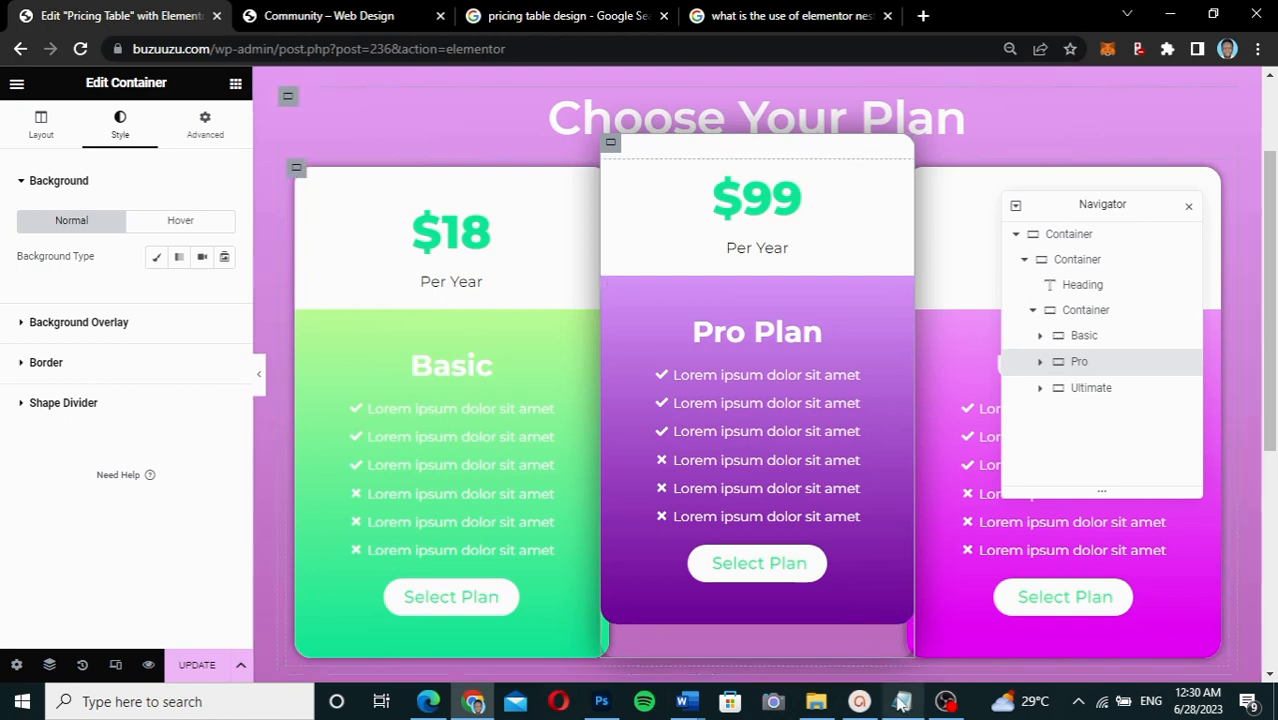
pyautogui.moveTo(901, 706)
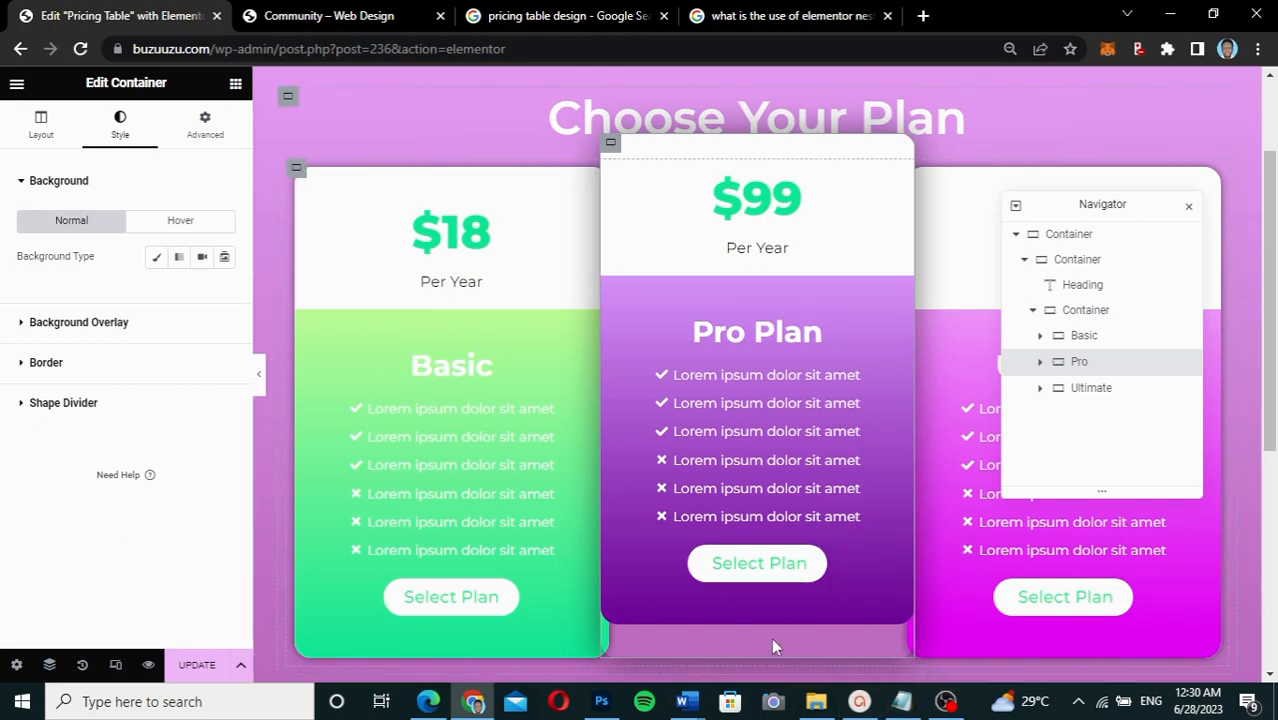
pyautogui.click(901, 703)
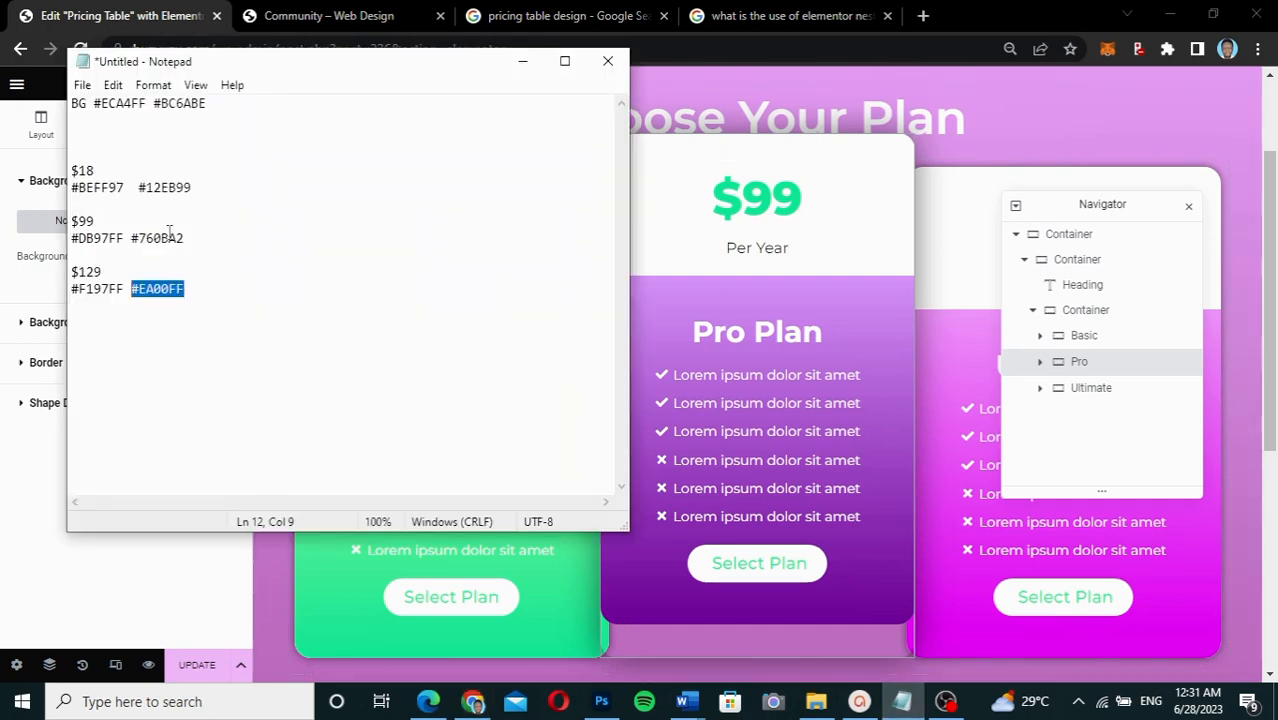
pyautogui.moveTo(185, 238); pyautogui.dragTo(133, 243)
pyautogui.hotkey('ctrl', 'c')
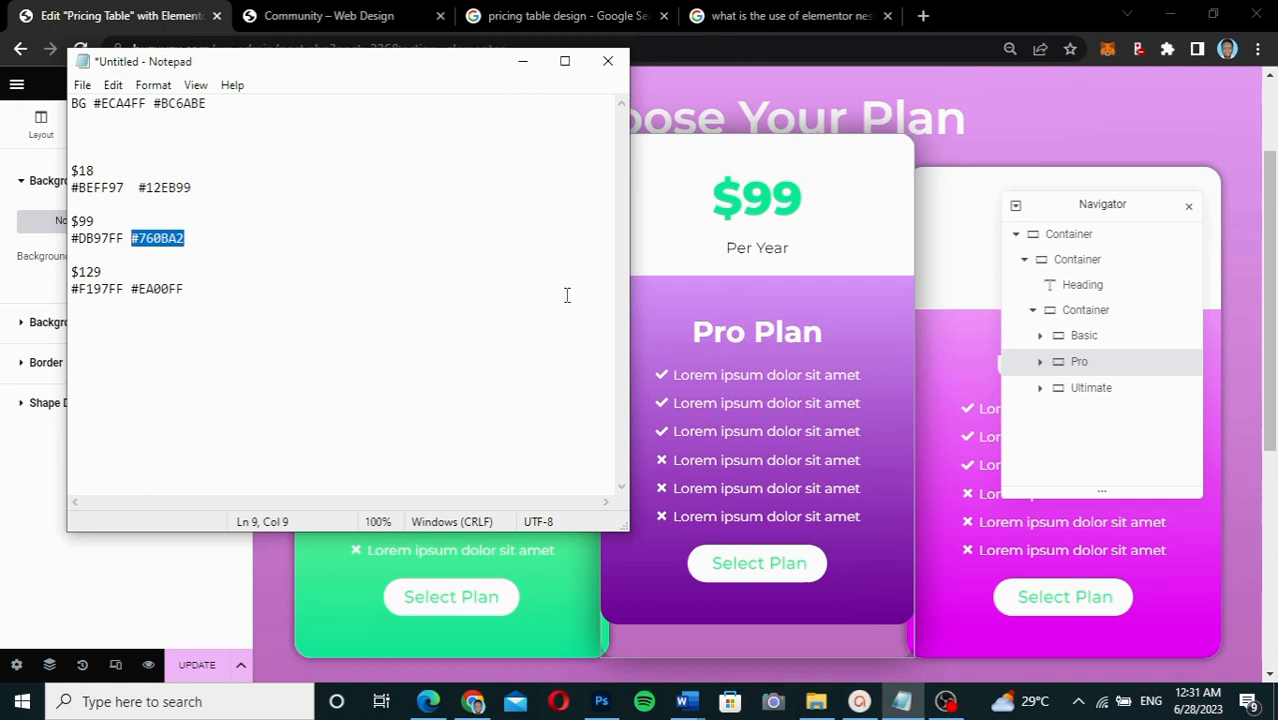
# Give the Pro container a classic background in the copied color #760BA2 to fill the gap beneath the card
pyautogui.click(1114, 371)
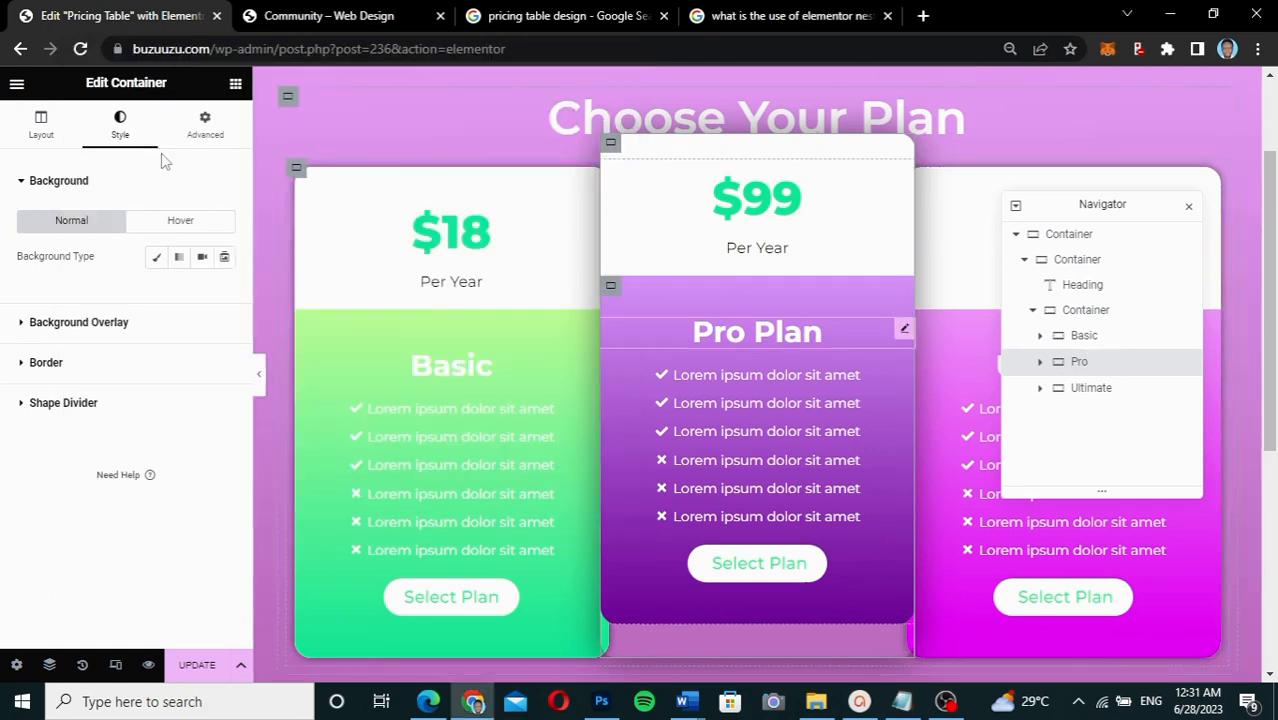
pyautogui.click(156, 259)
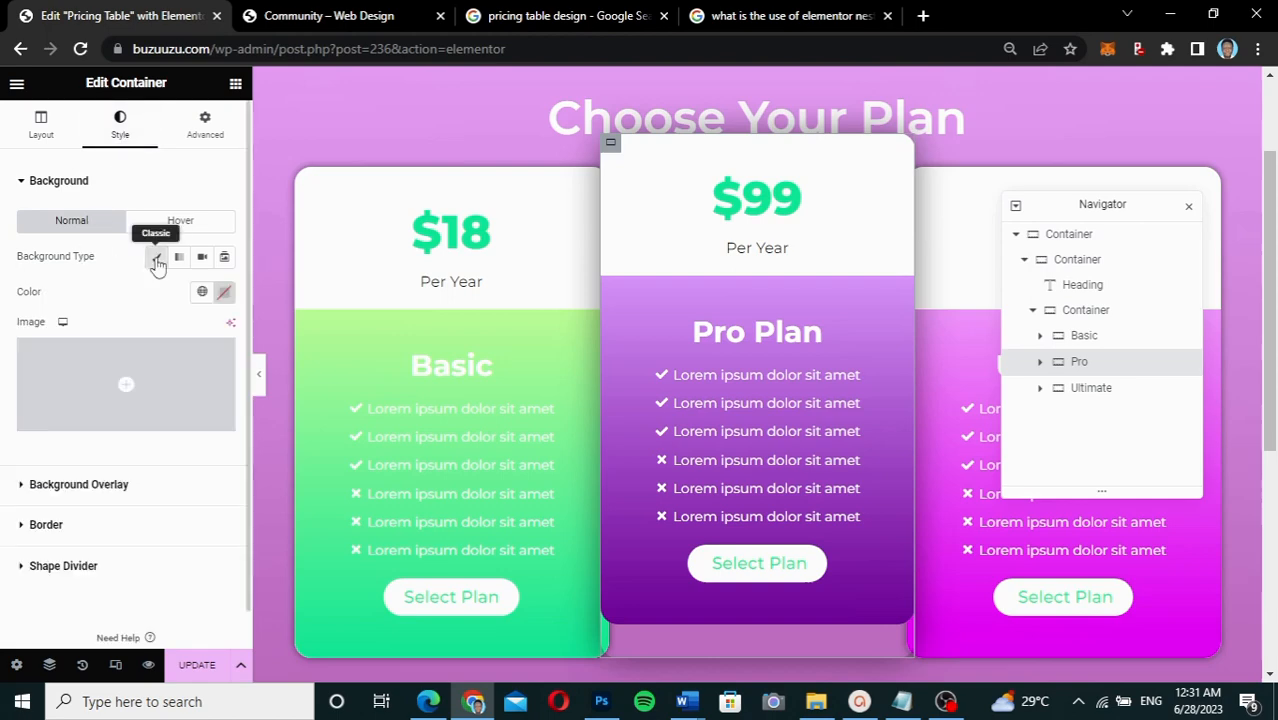
pyautogui.click(226, 298)
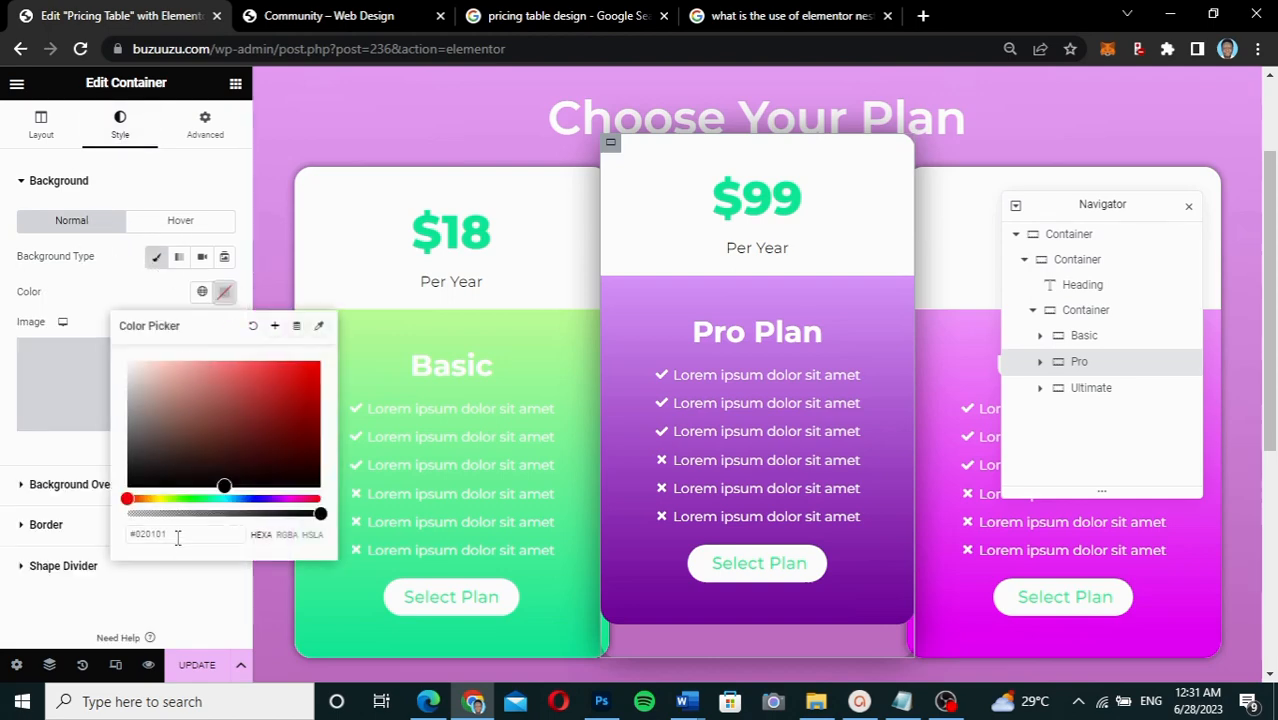
pyautogui.moveTo(177, 534); pyautogui.dragTo(93, 540)
pyautogui.hotkey('ctrl', 'v')
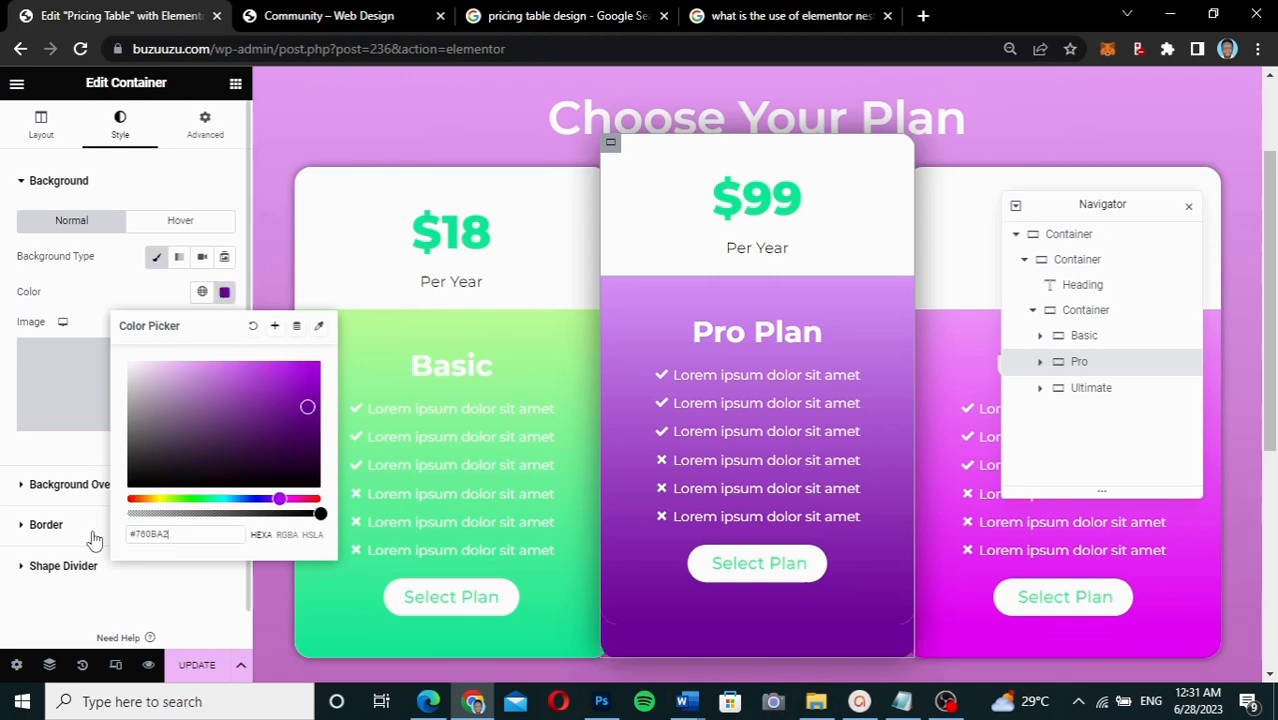
pyautogui.click(144, 306)
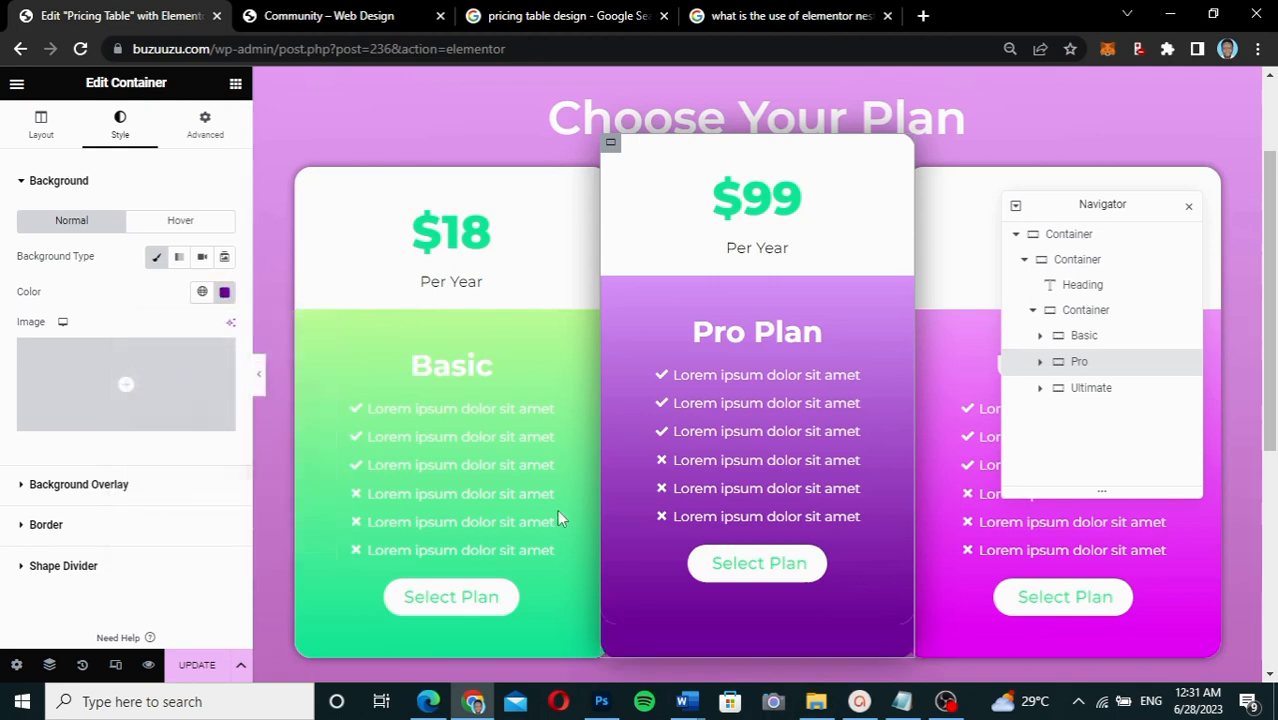
# Try a gradient background on the Pro container with #760BA2 as the second color
pyautogui.scroll(-2, 842, 576)
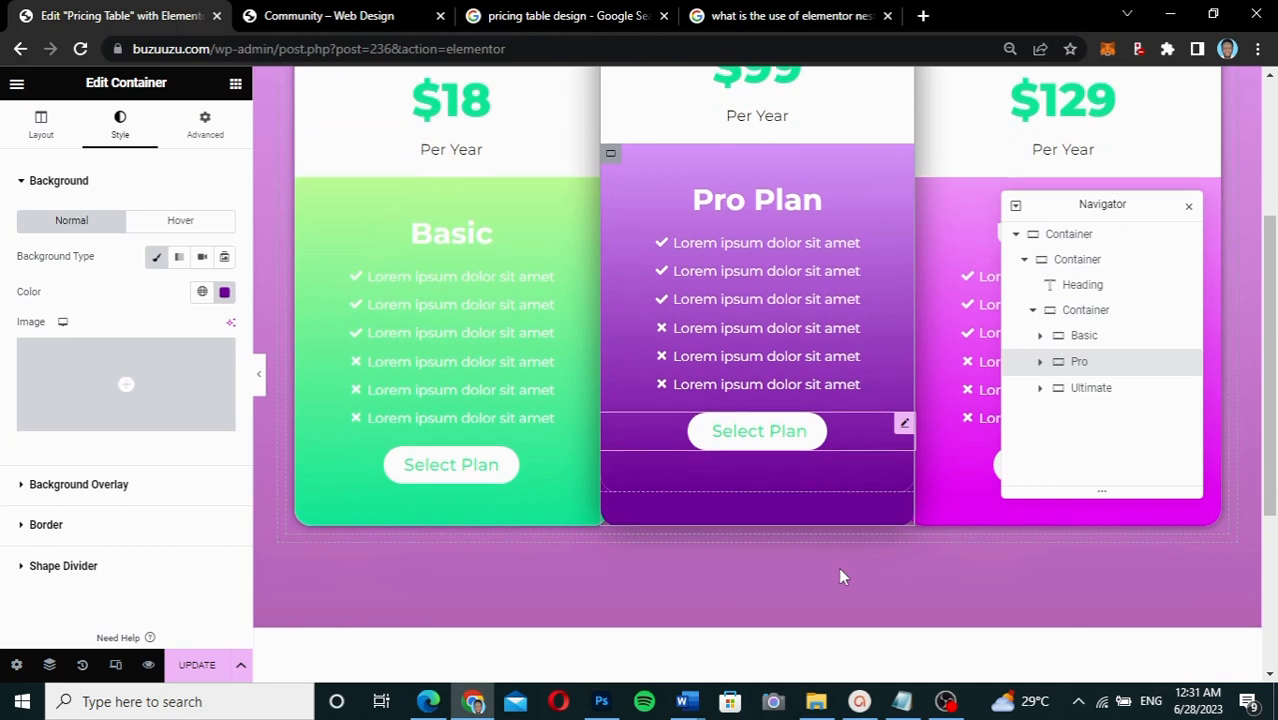
pyautogui.scroll(1, 838, 576)
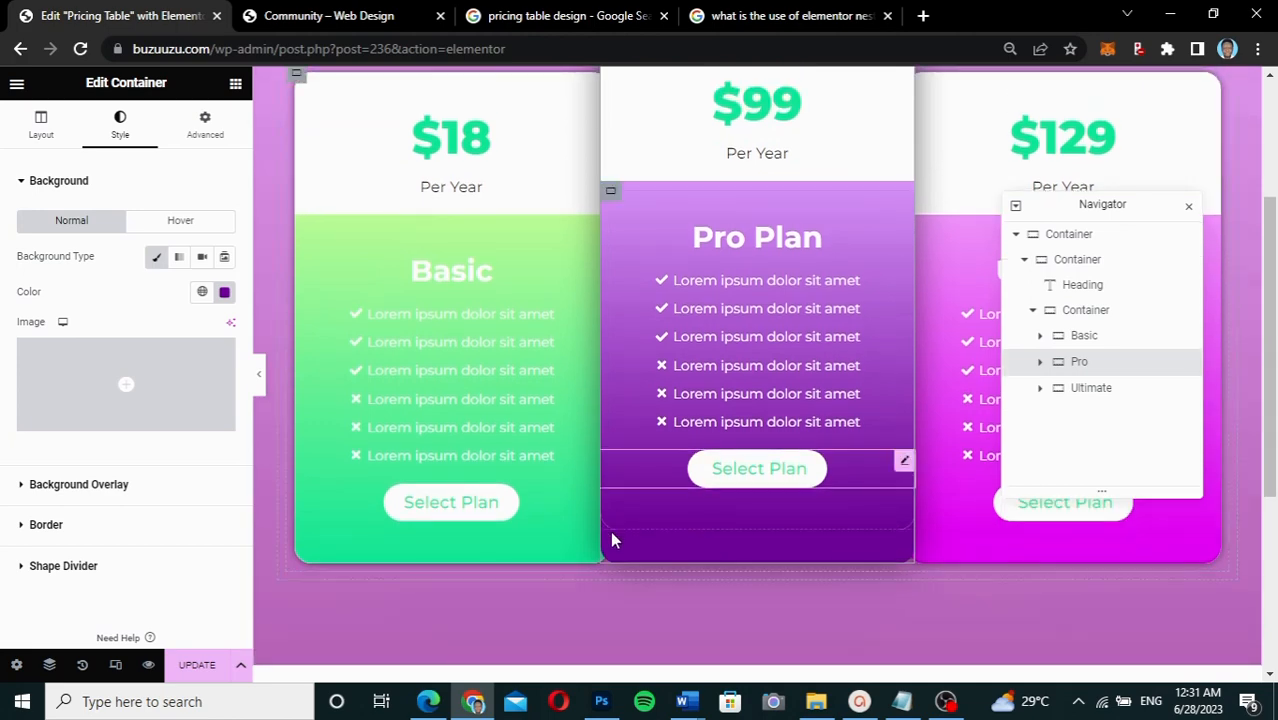
pyautogui.click(180, 258)
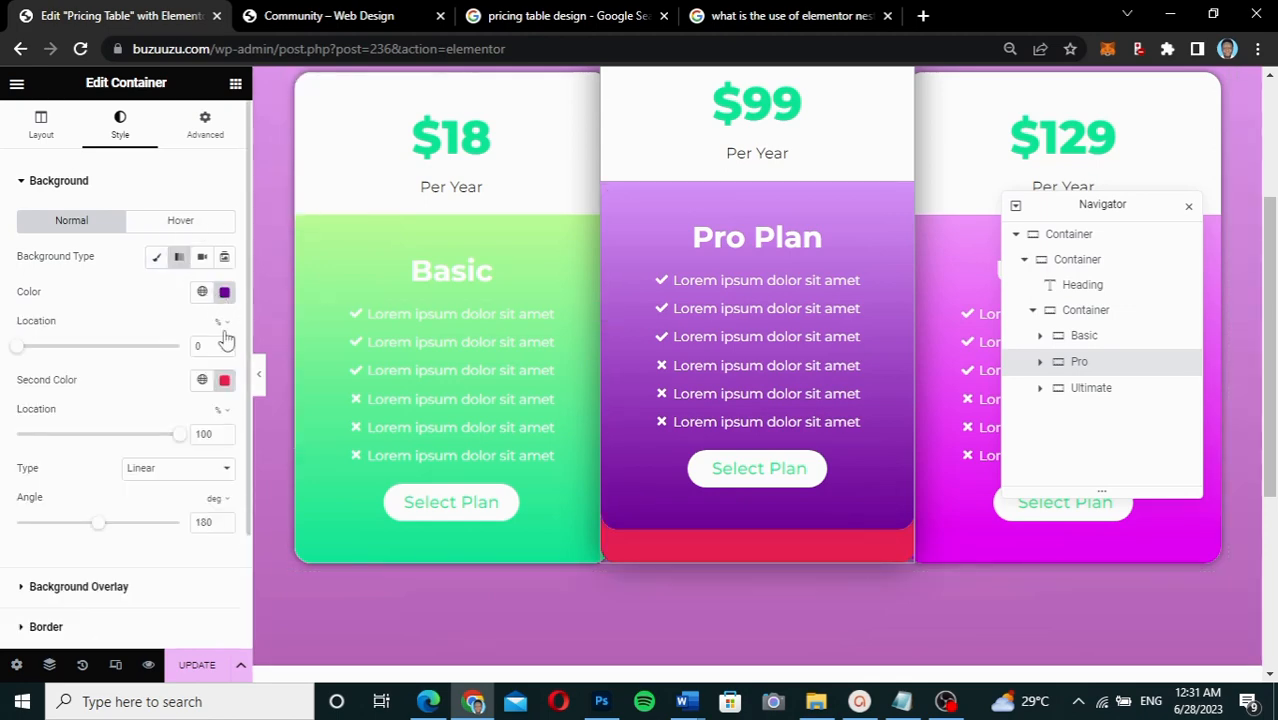
pyautogui.click(225, 382)
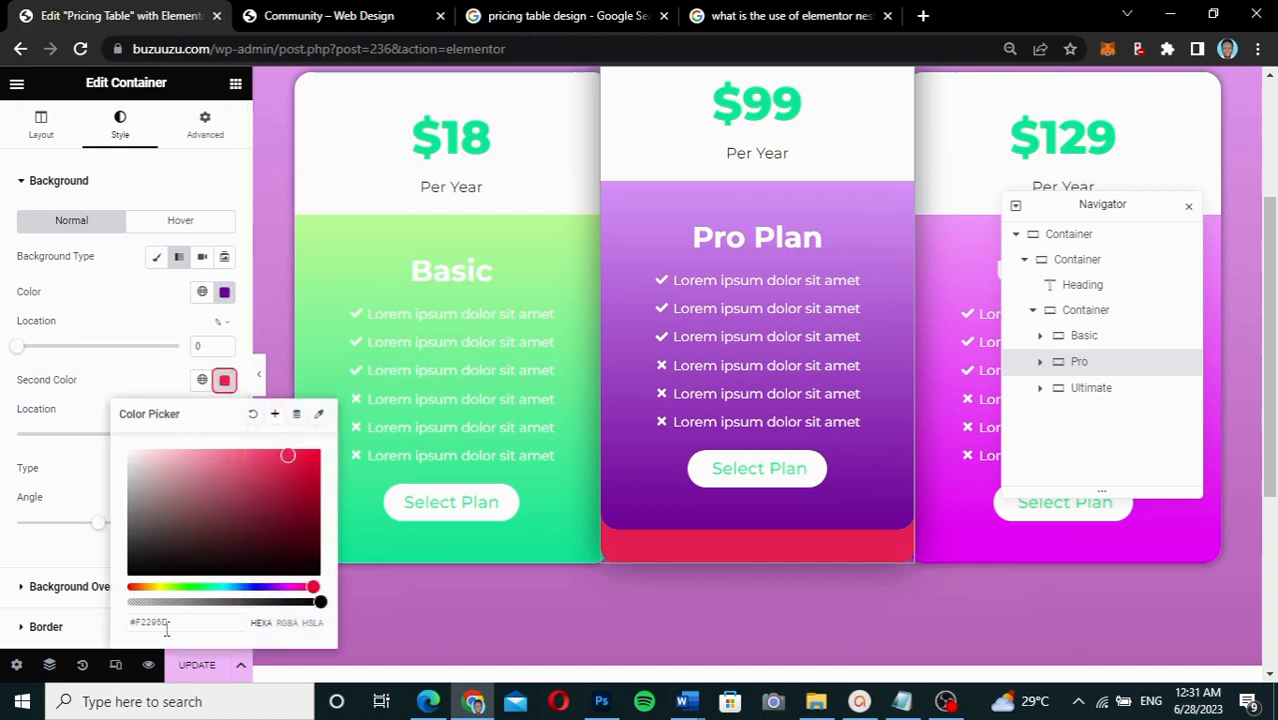
pyautogui.moveTo(186, 623); pyautogui.dragTo(113, 625)
pyautogui.hotkey('ctrl', 'v')
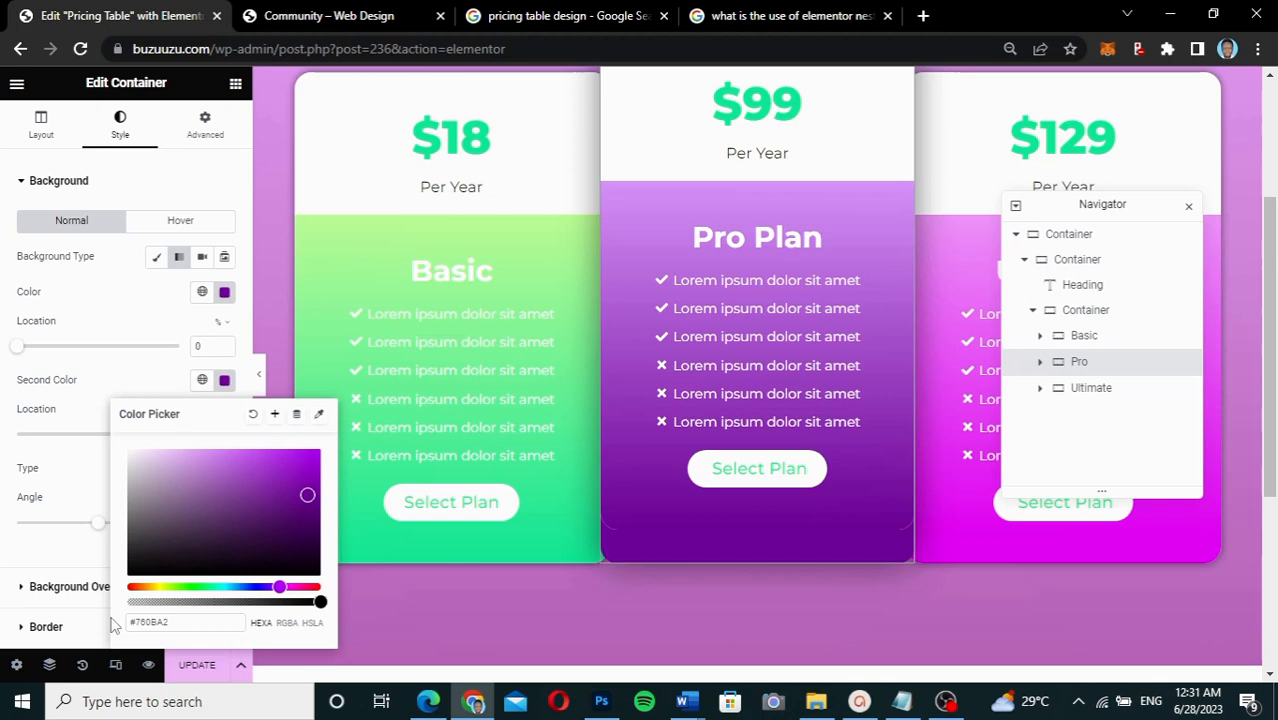
pyautogui.click(224, 380)
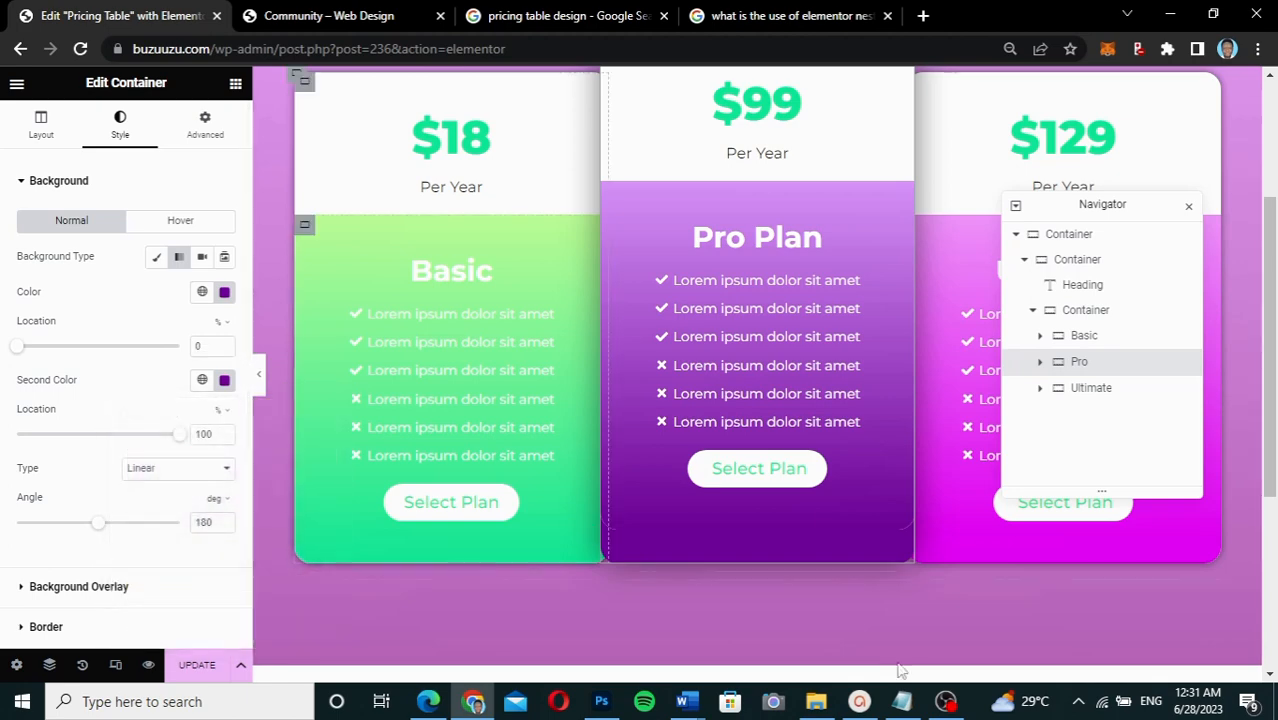
# Copy #DB97FF from the Notepad color list and use it as the first color of the Pro container's gradient
pyautogui.click(902, 701)
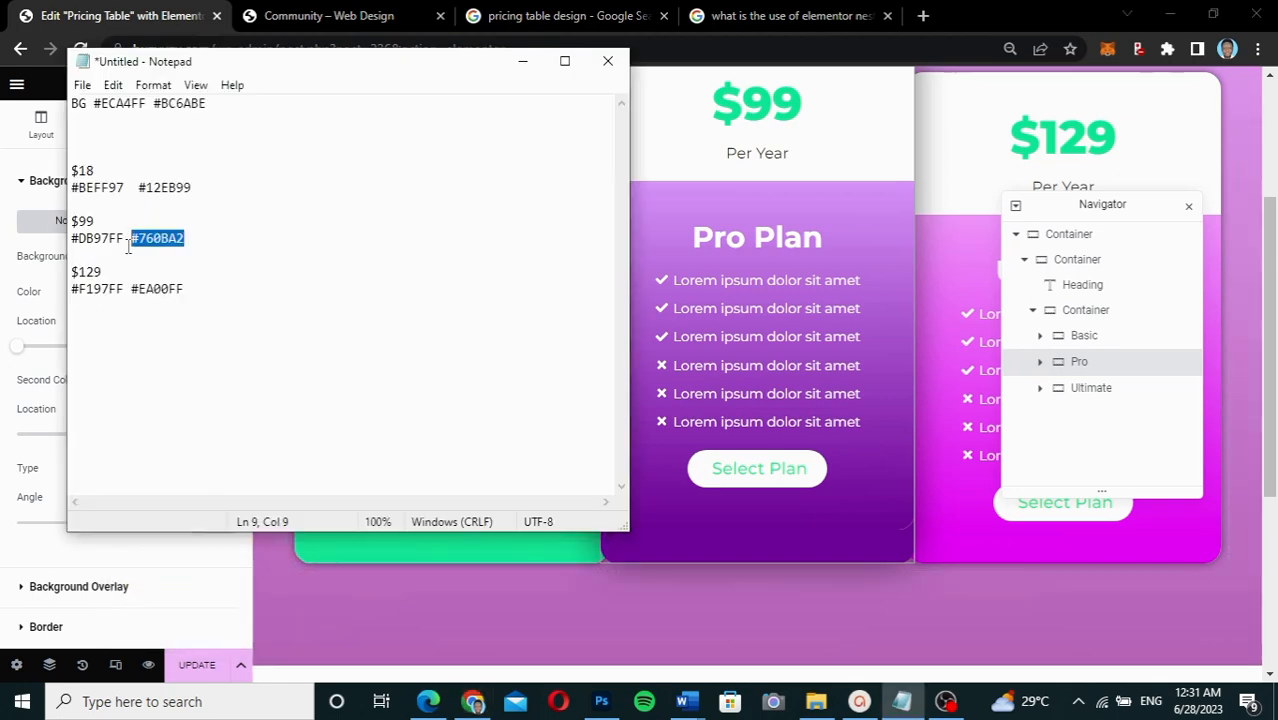
pyautogui.moveTo(125, 238); pyautogui.dragTo(72, 238)
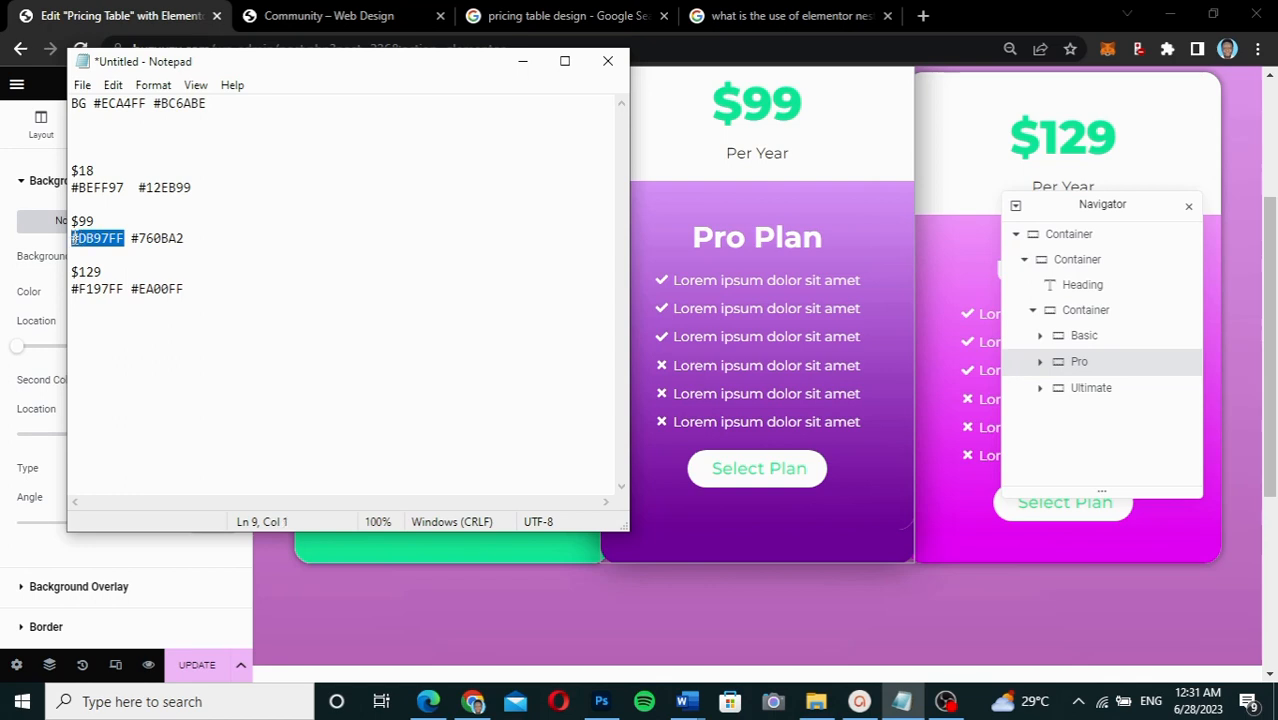
pyautogui.click(22, 288)
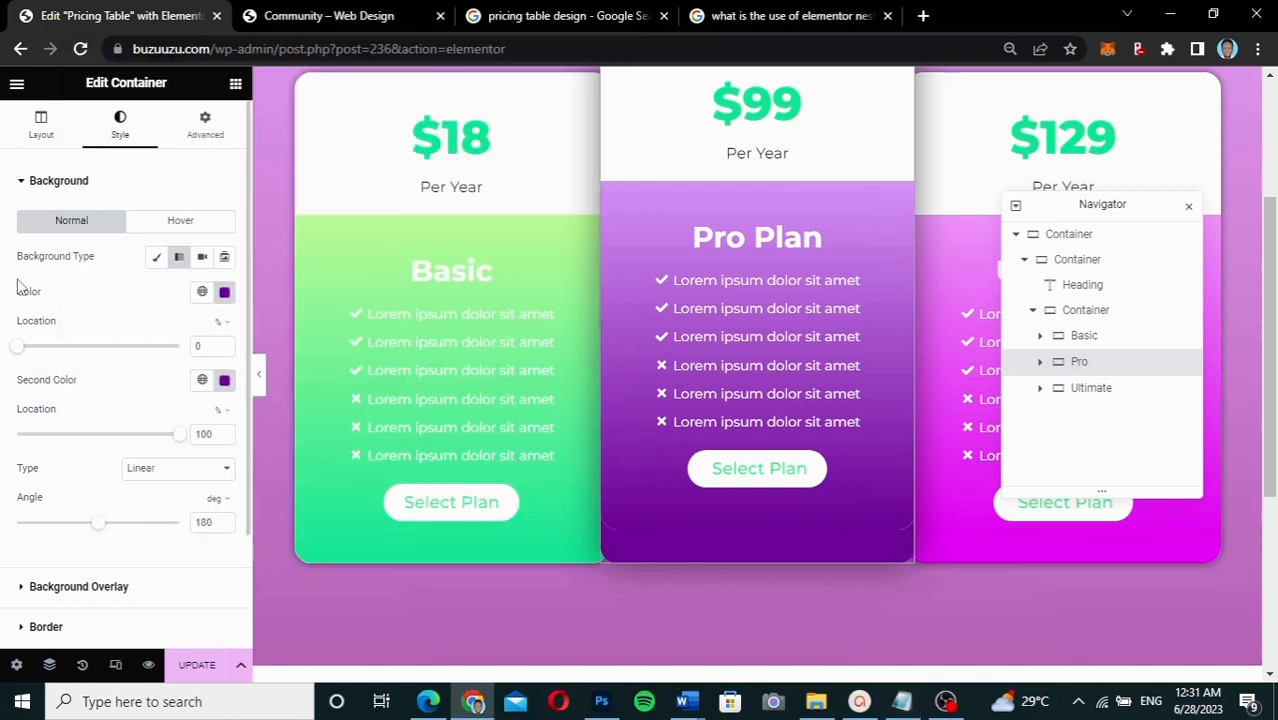
pyautogui.click(222, 295)
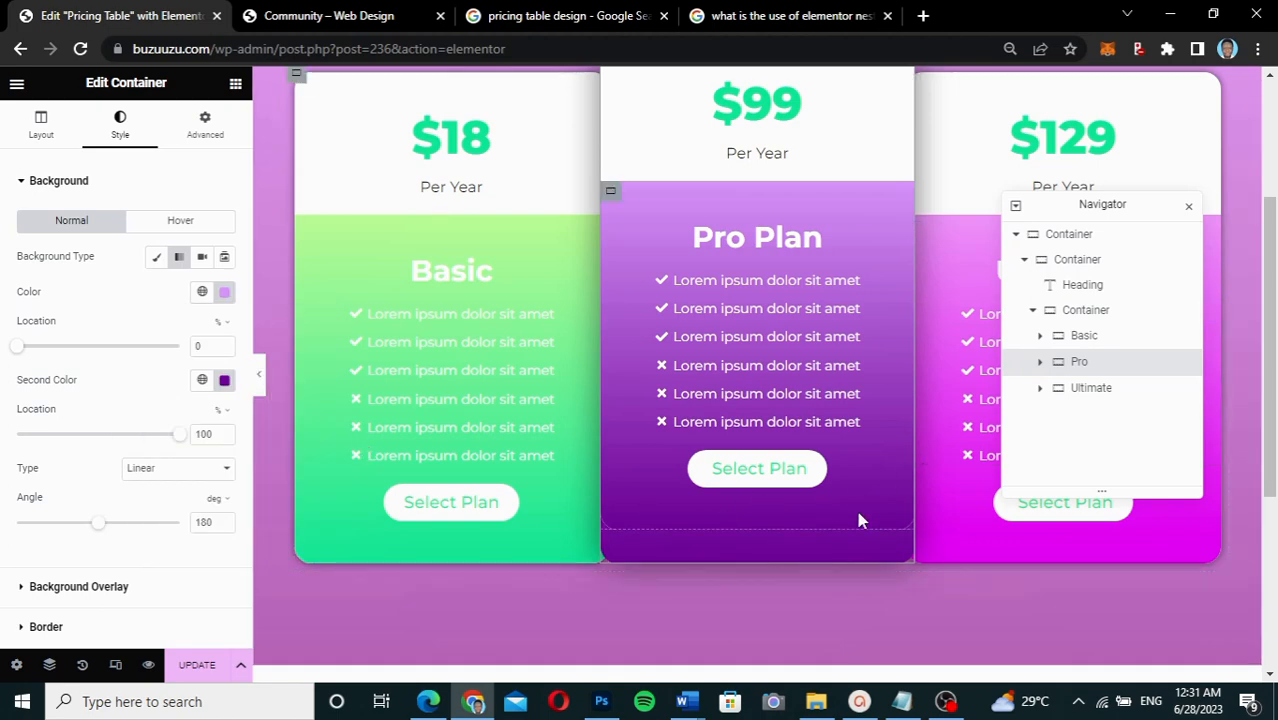
pyautogui.scroll(1, 858, 520)
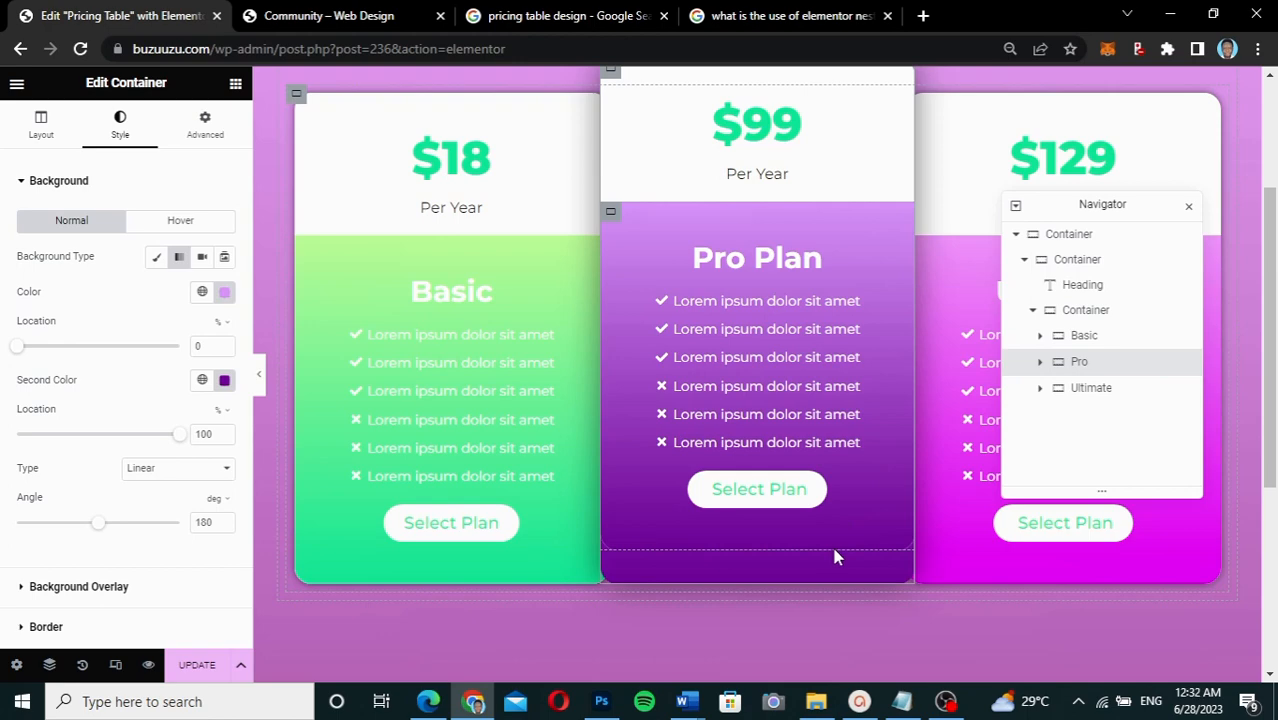
pyautogui.scroll(2, 844, 494)
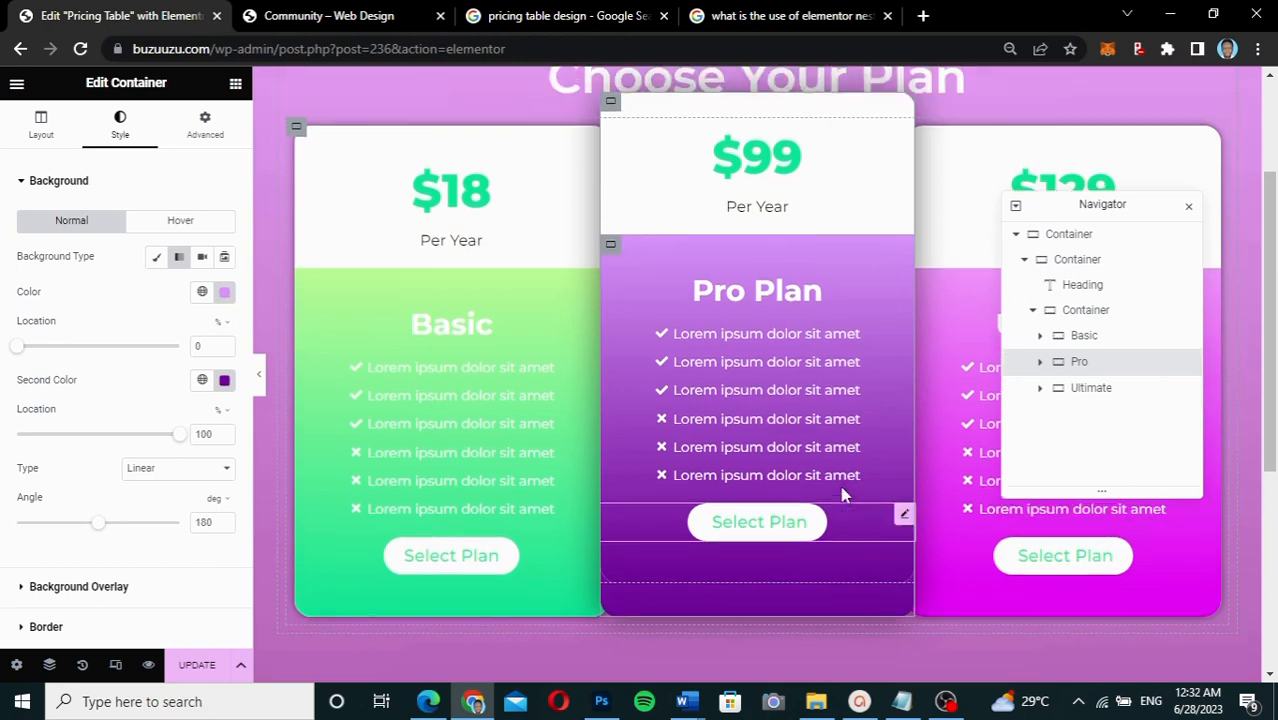
pyautogui.scroll(-2, 842, 494)
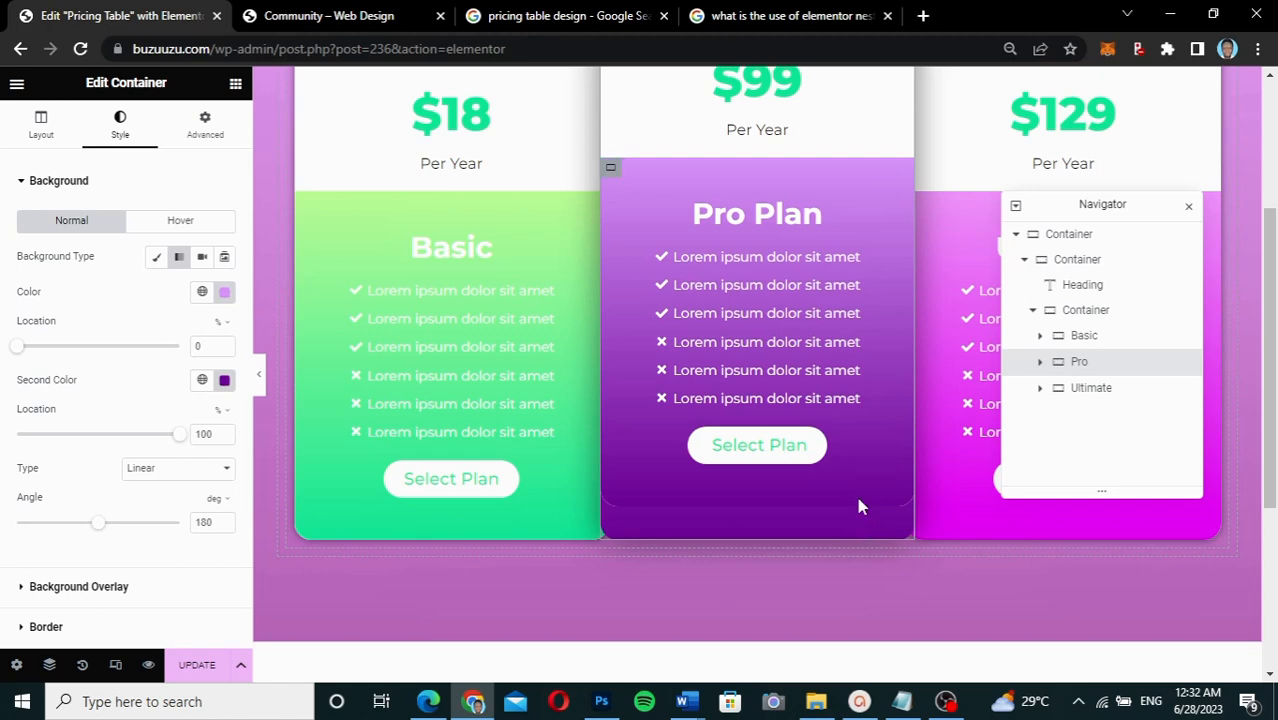
# Return the Pro container's background to classic and set its color to #760BA2 from the Notepad color list
pyautogui.click(157, 259)
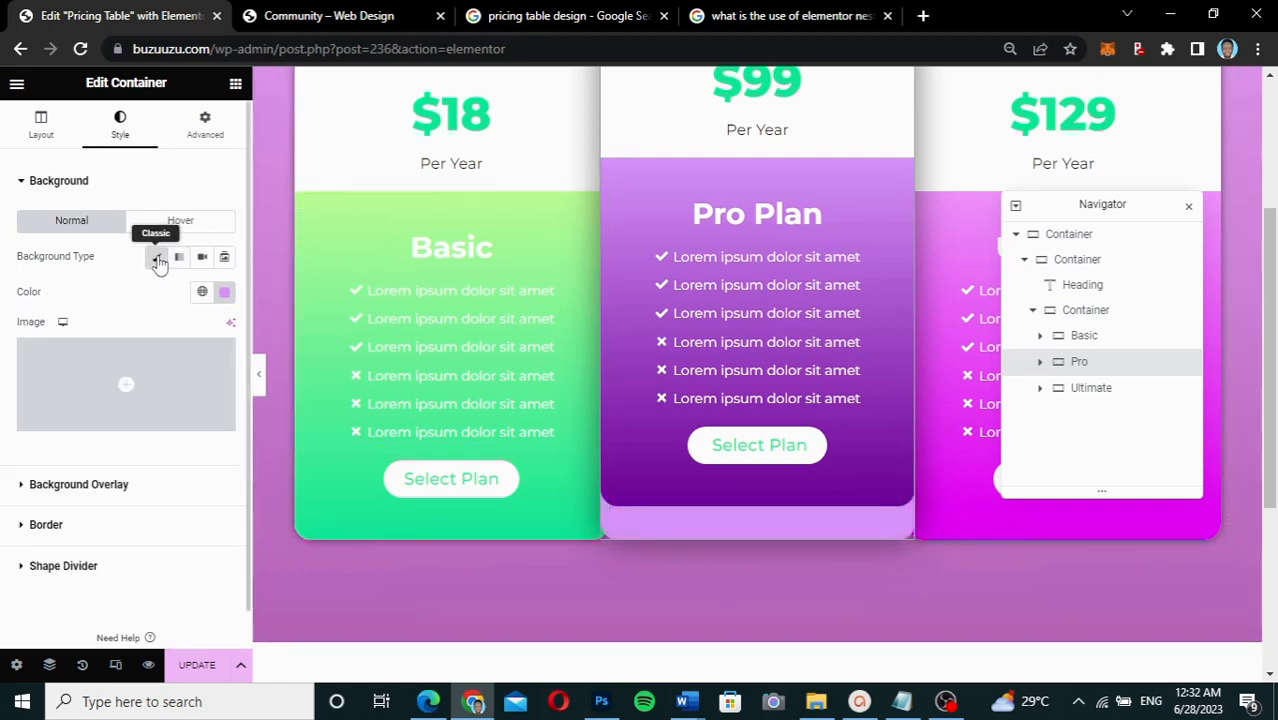
pyautogui.click(224, 292)
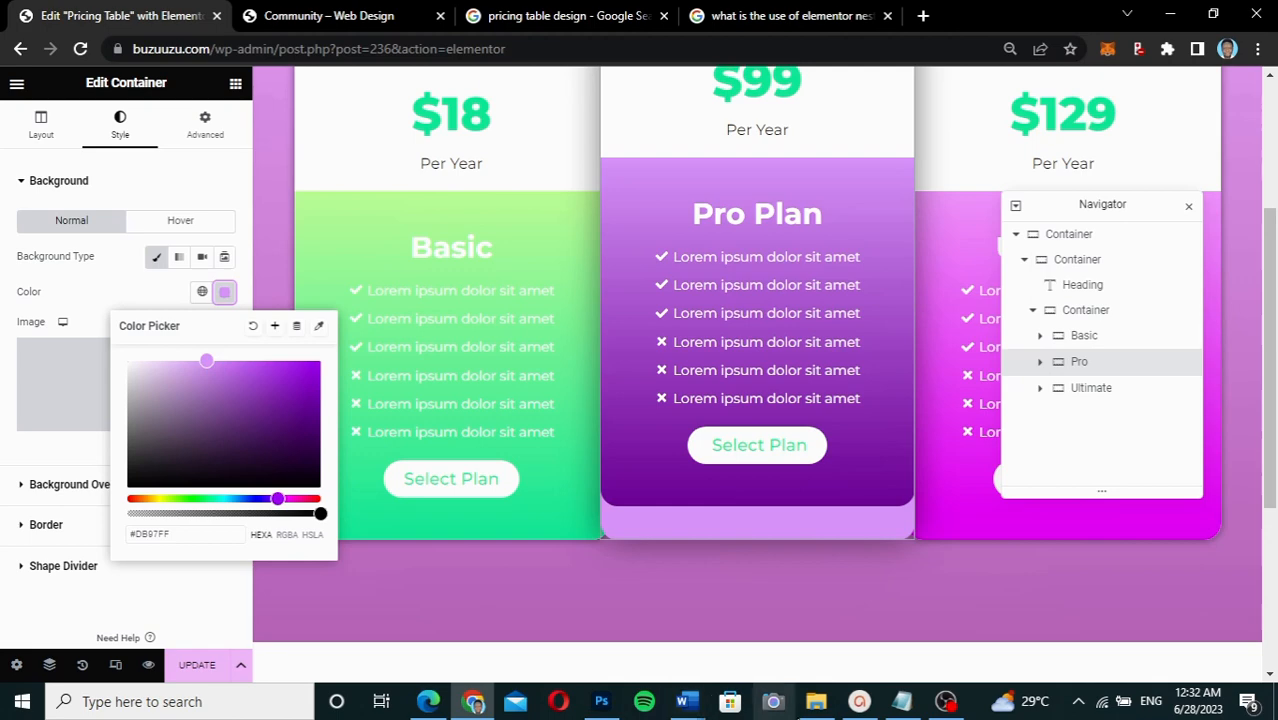
pyautogui.click(902, 701)
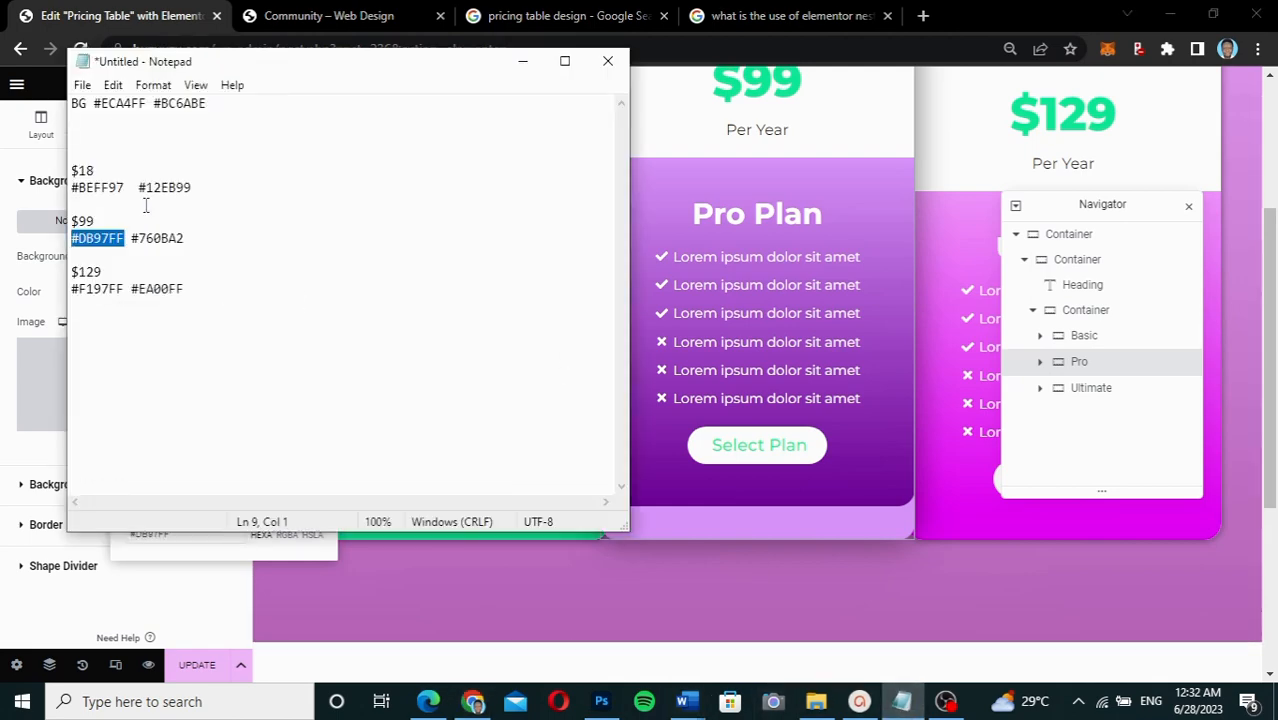
pyautogui.moveTo(192, 237); pyautogui.dragTo(131, 236)
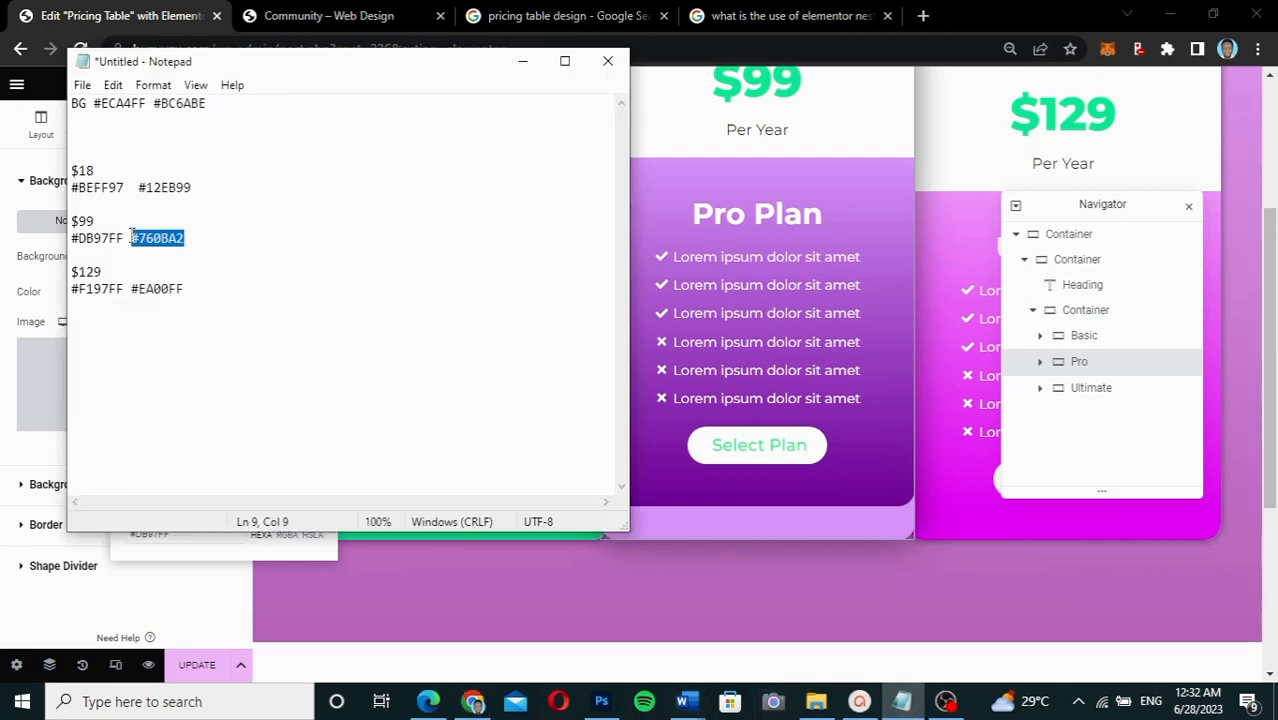
pyautogui.click(30, 281)
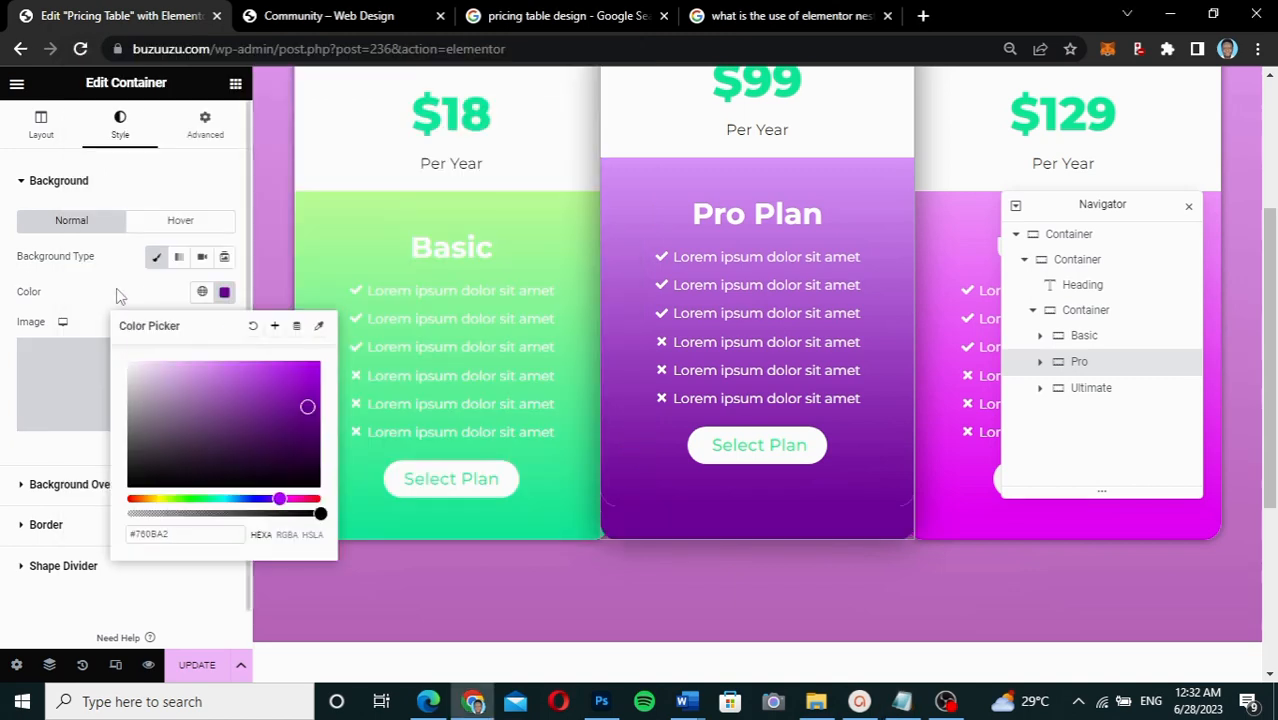
pyautogui.click(119, 294)
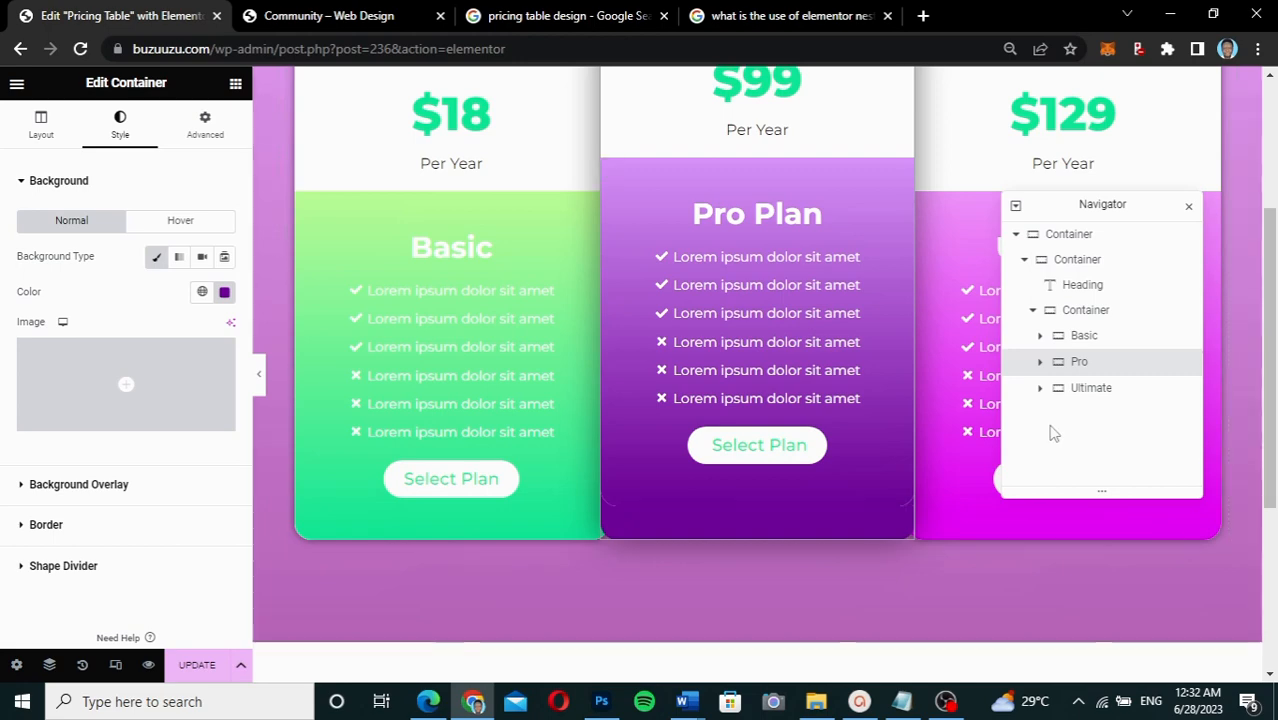
# Preview the whole pricing table without the editing panel, checking the three cards, and bring the panel back
pyautogui.click(258, 380)
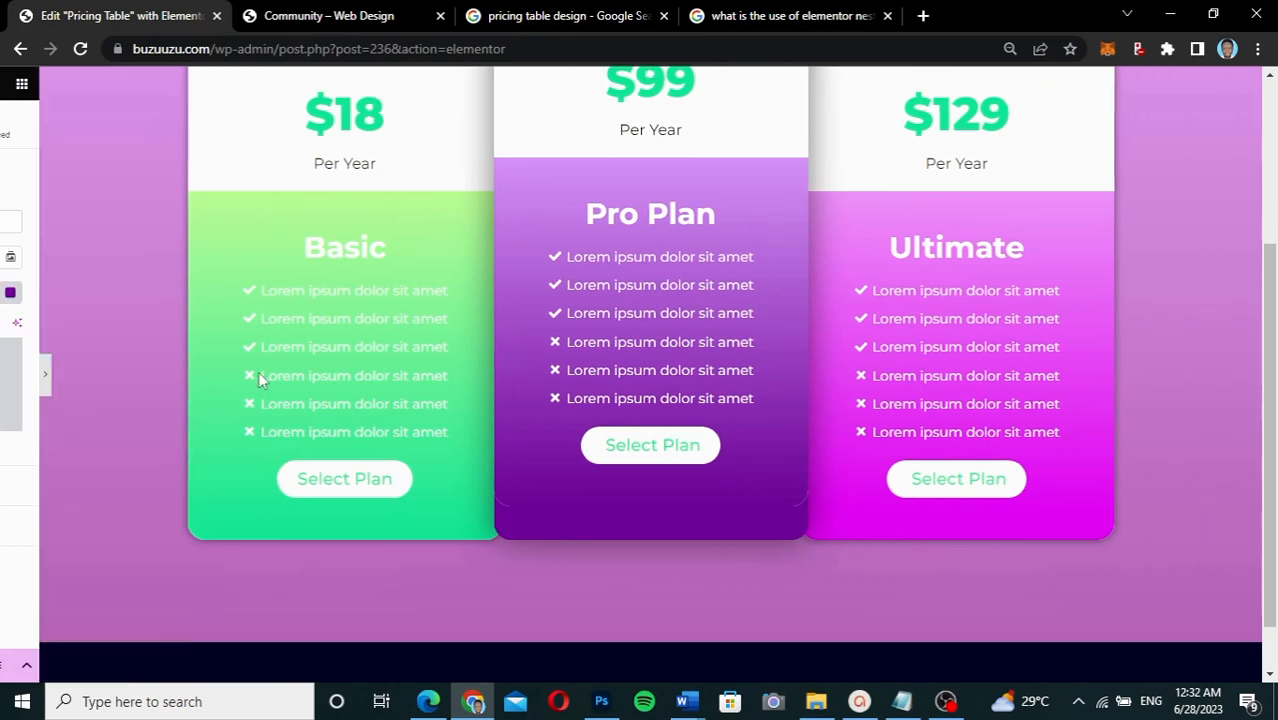
pyautogui.scroll(2, 743, 372)
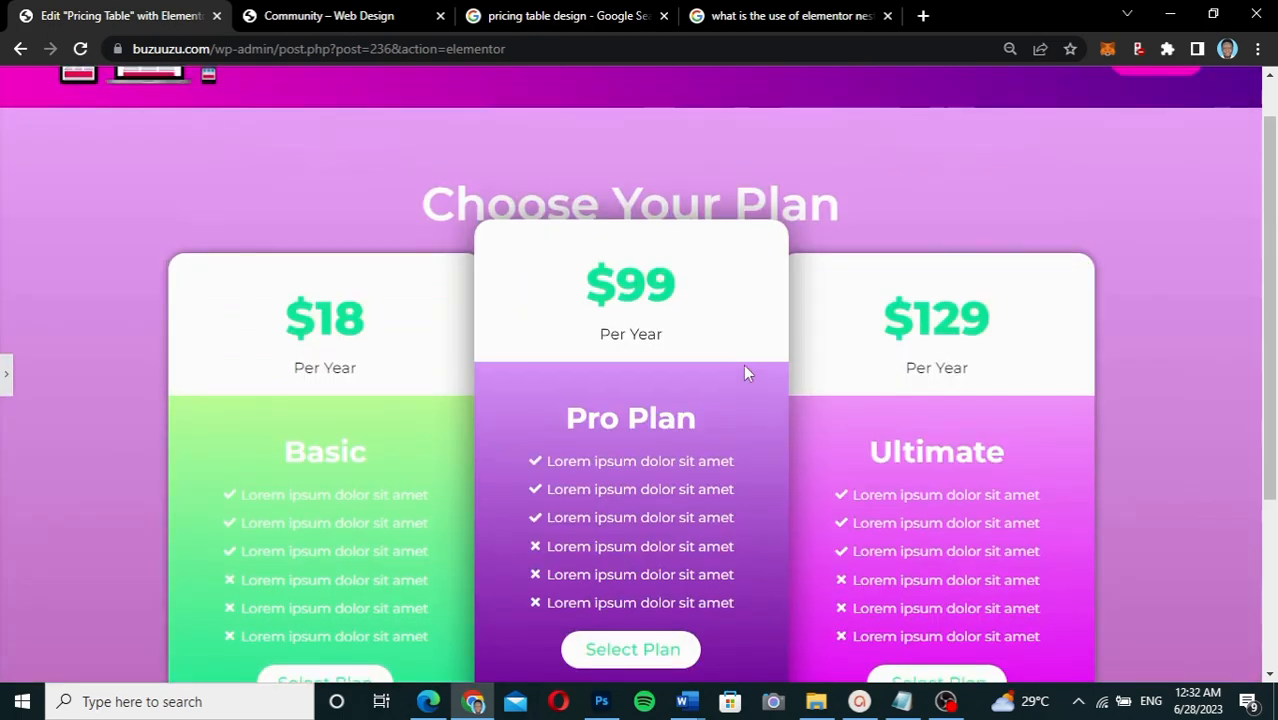
pyautogui.scroll(-3, 743, 372)
pyautogui.scroll(2, 744, 368)
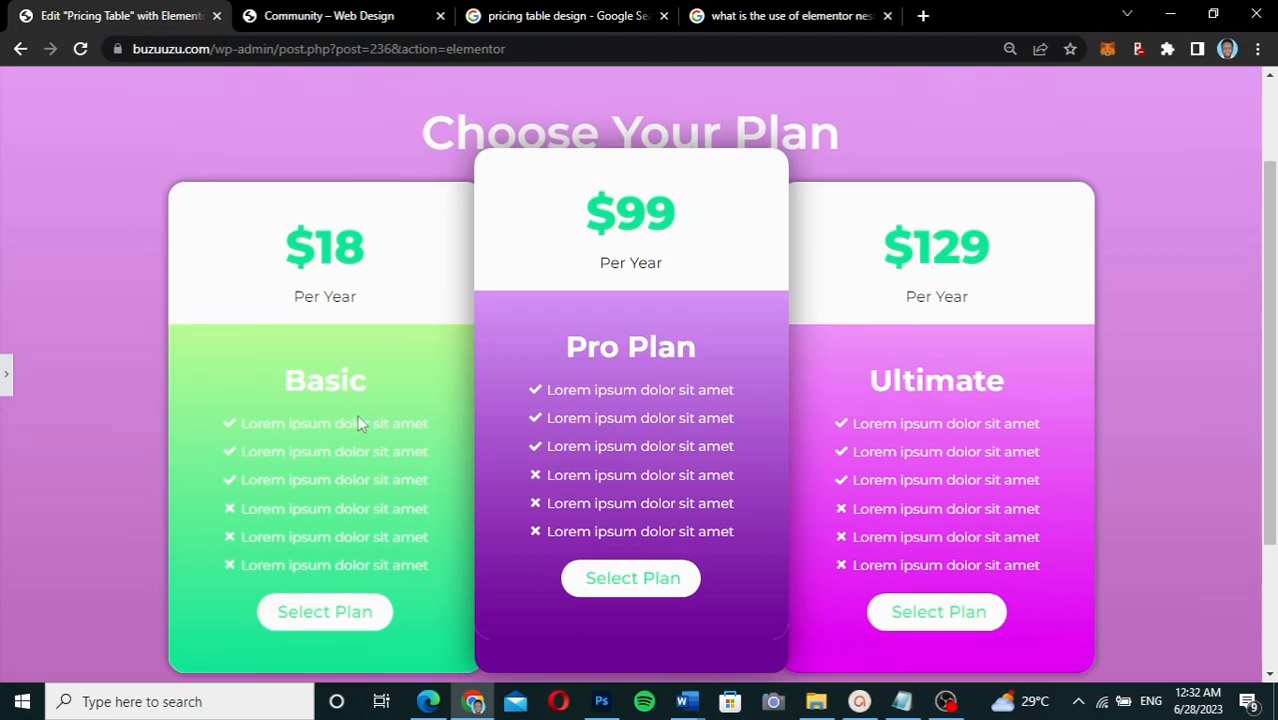
pyautogui.click(8, 383)
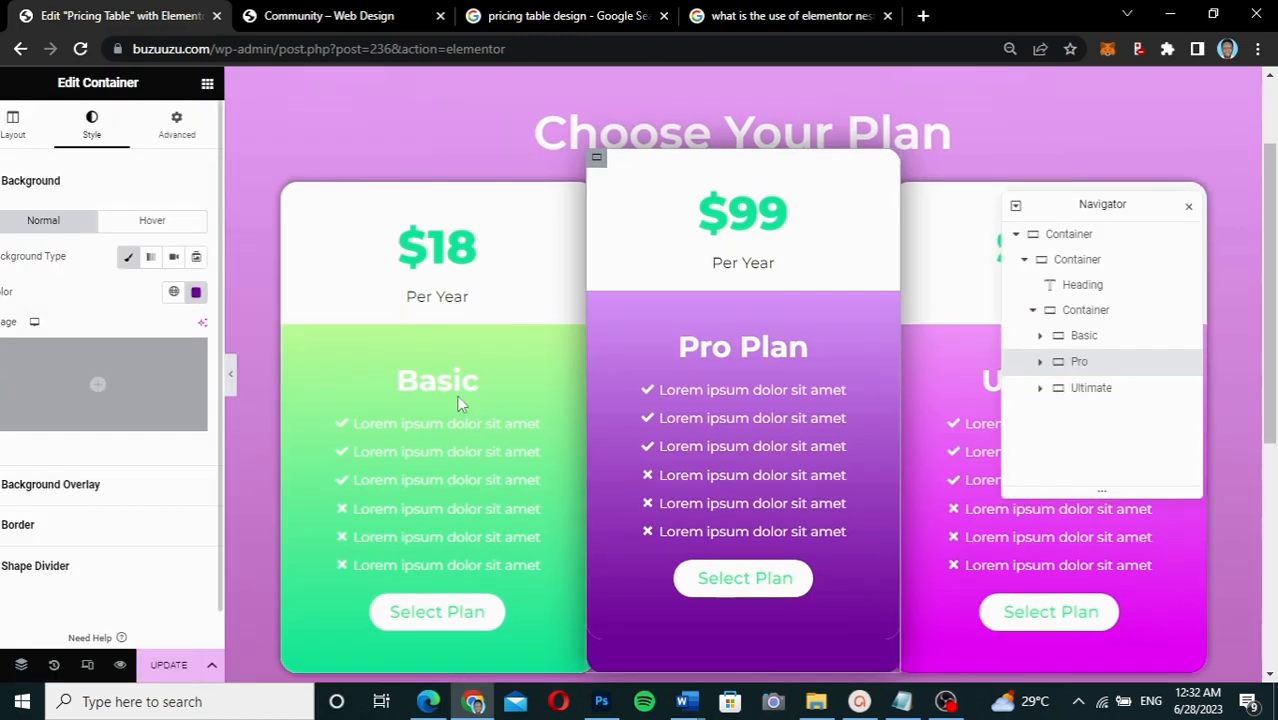
# Unlink the border radius values of the container directly inside Pro and set its Bottom and Left radius to 0 px
pyautogui.click(1040, 362)
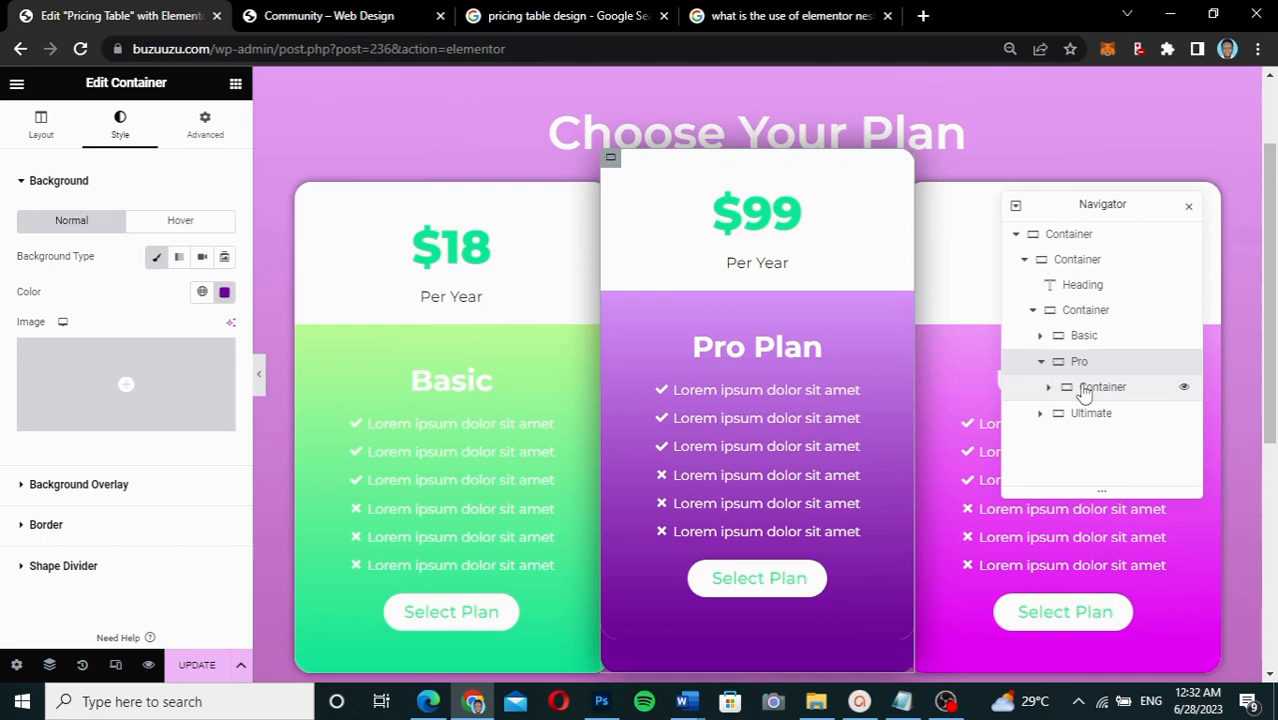
pyautogui.click(1085, 390)
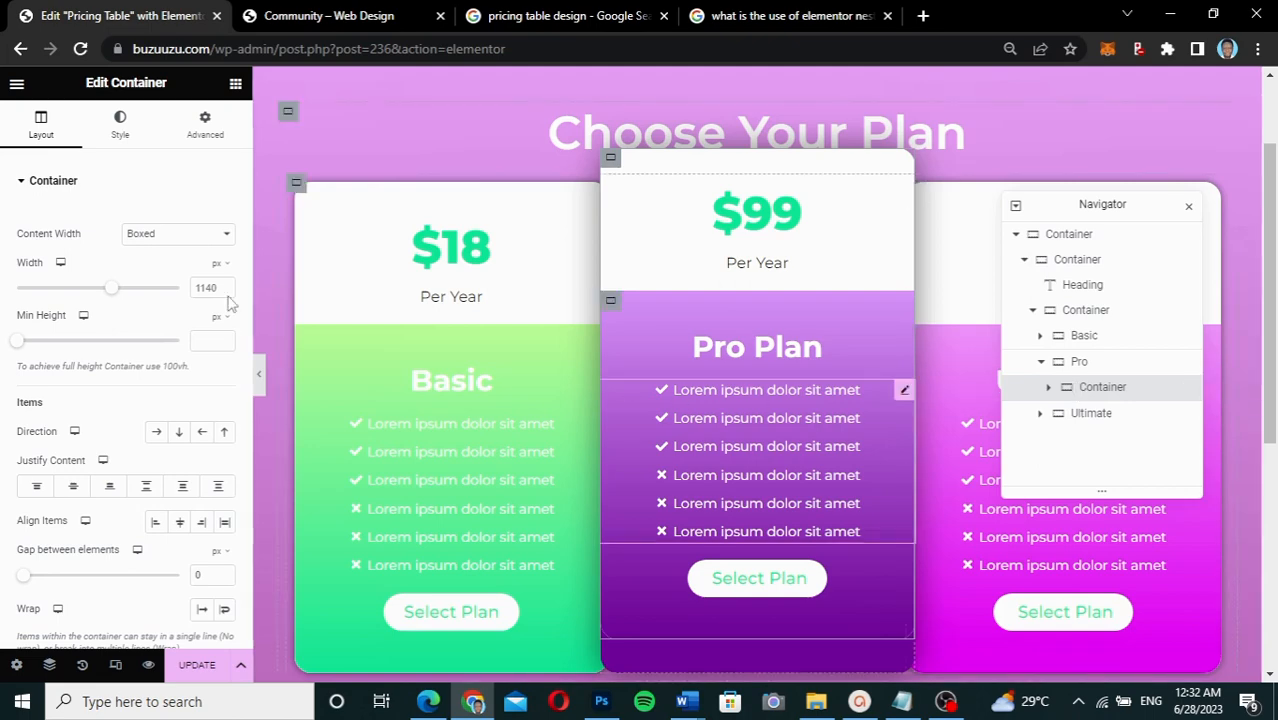
pyautogui.click(122, 128)
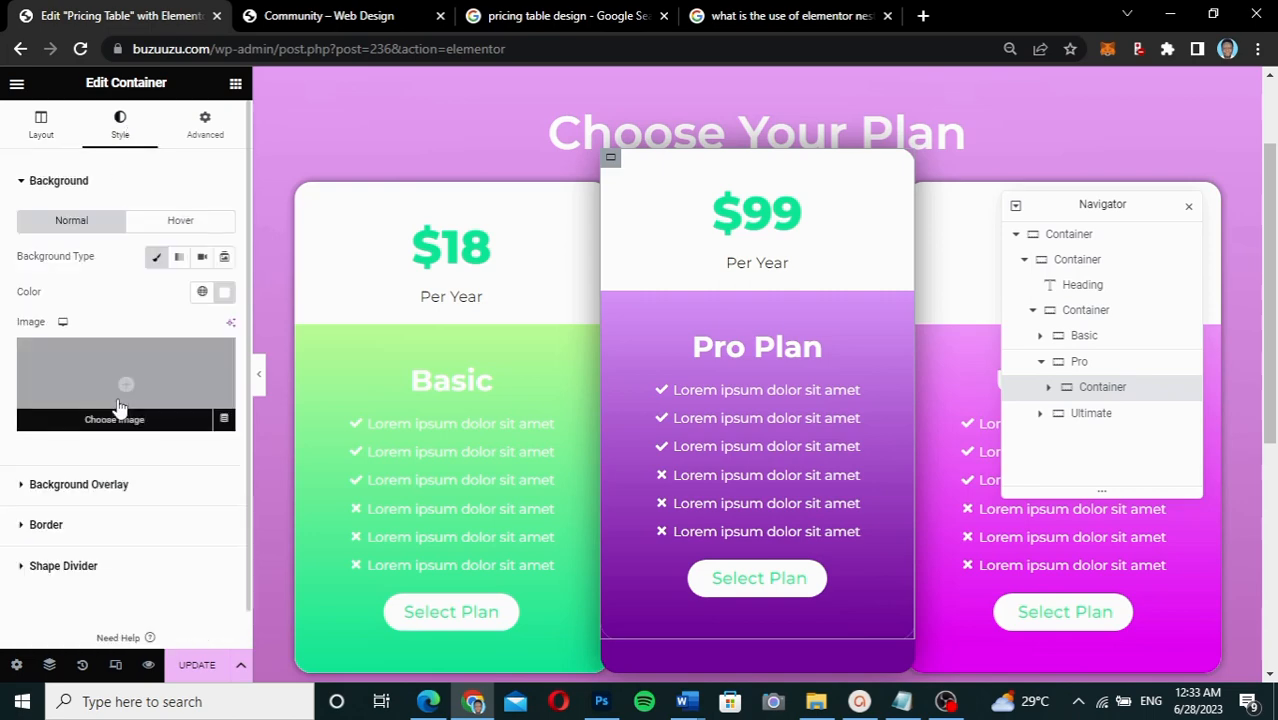
pyautogui.scroll(-1, 118, 405)
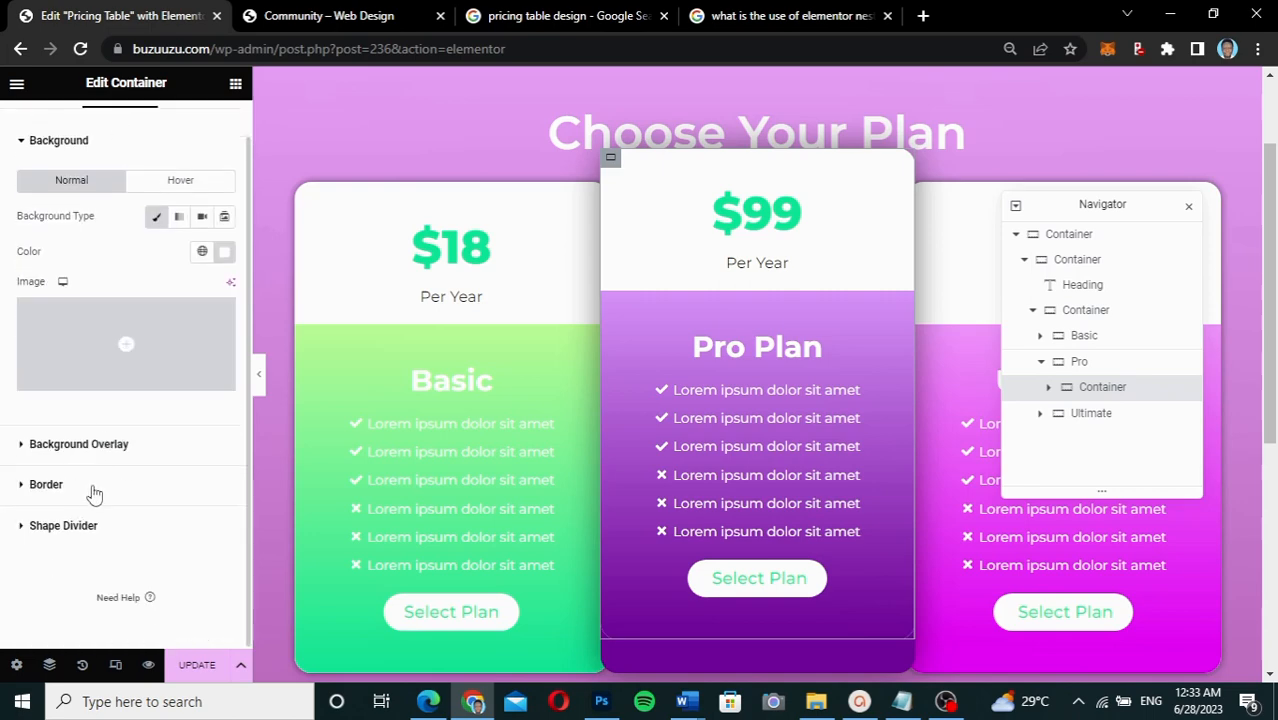
pyautogui.click(46, 484)
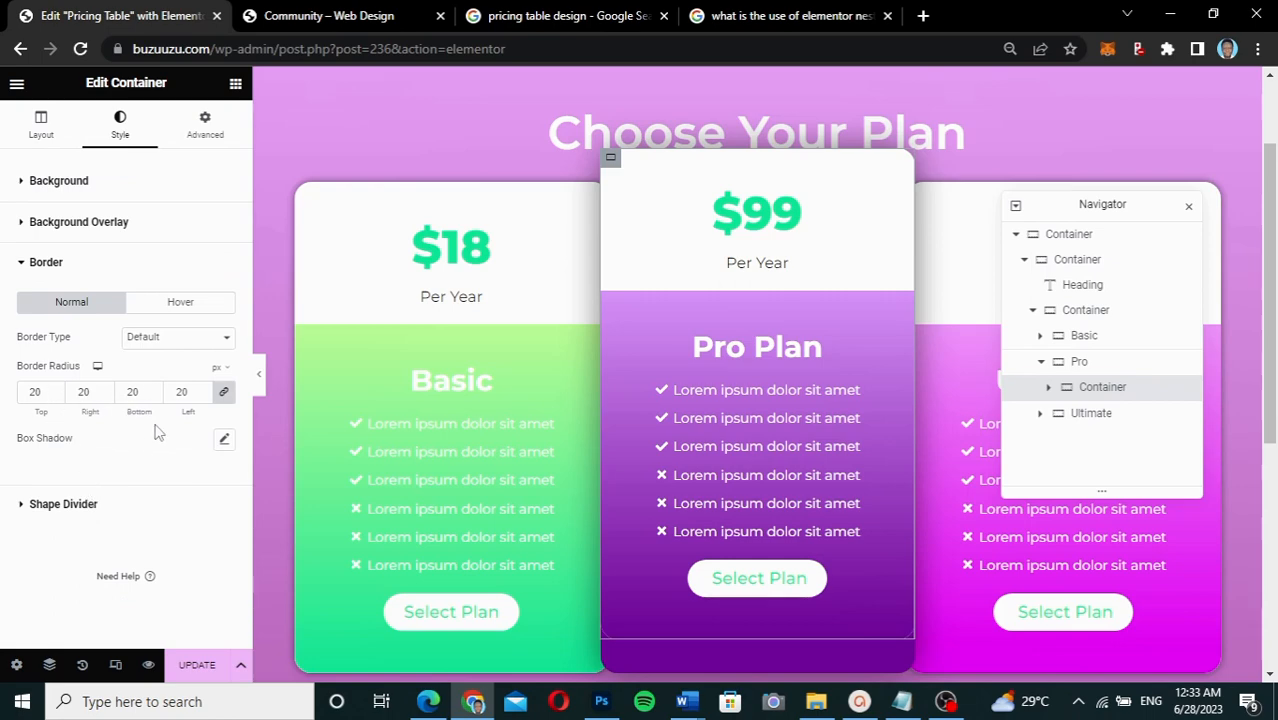
pyautogui.click(224, 393)
pyautogui.moveTo(139, 392); pyautogui.dragTo(129, 394)
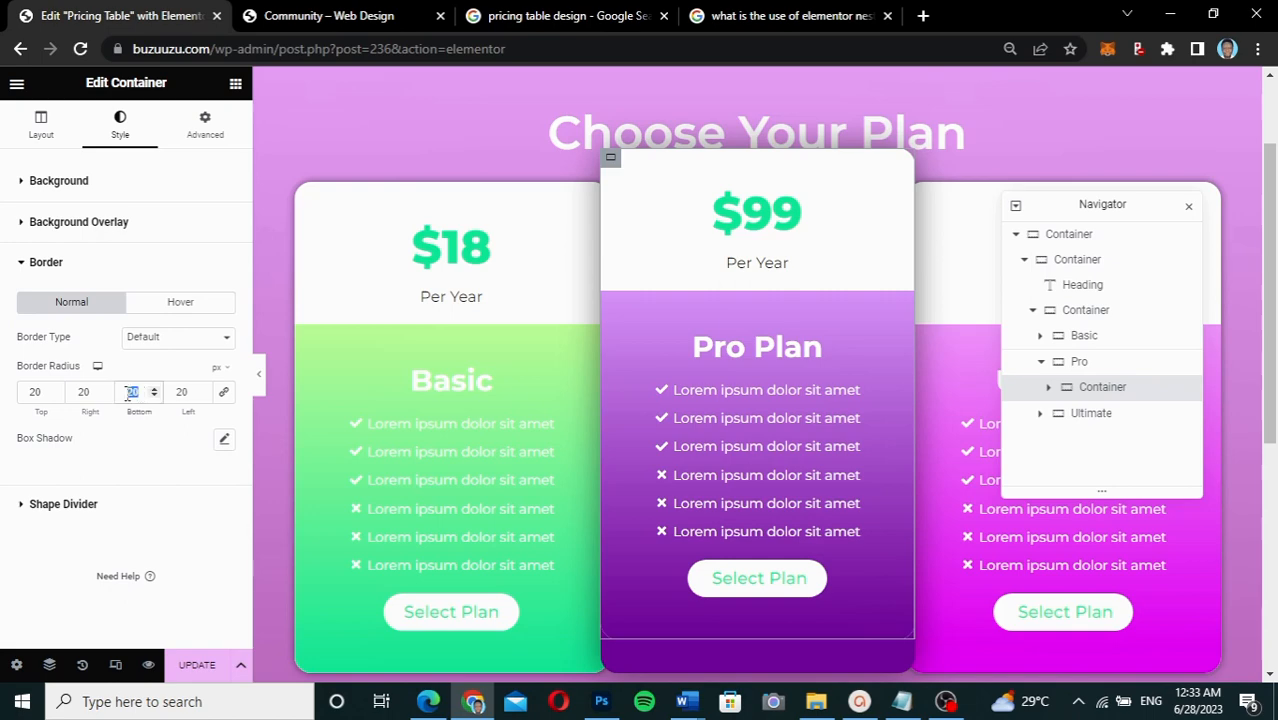
pyautogui.write('0')
pyautogui.moveTo(188, 392); pyautogui.dragTo(172, 392)
pyautogui.write('0')
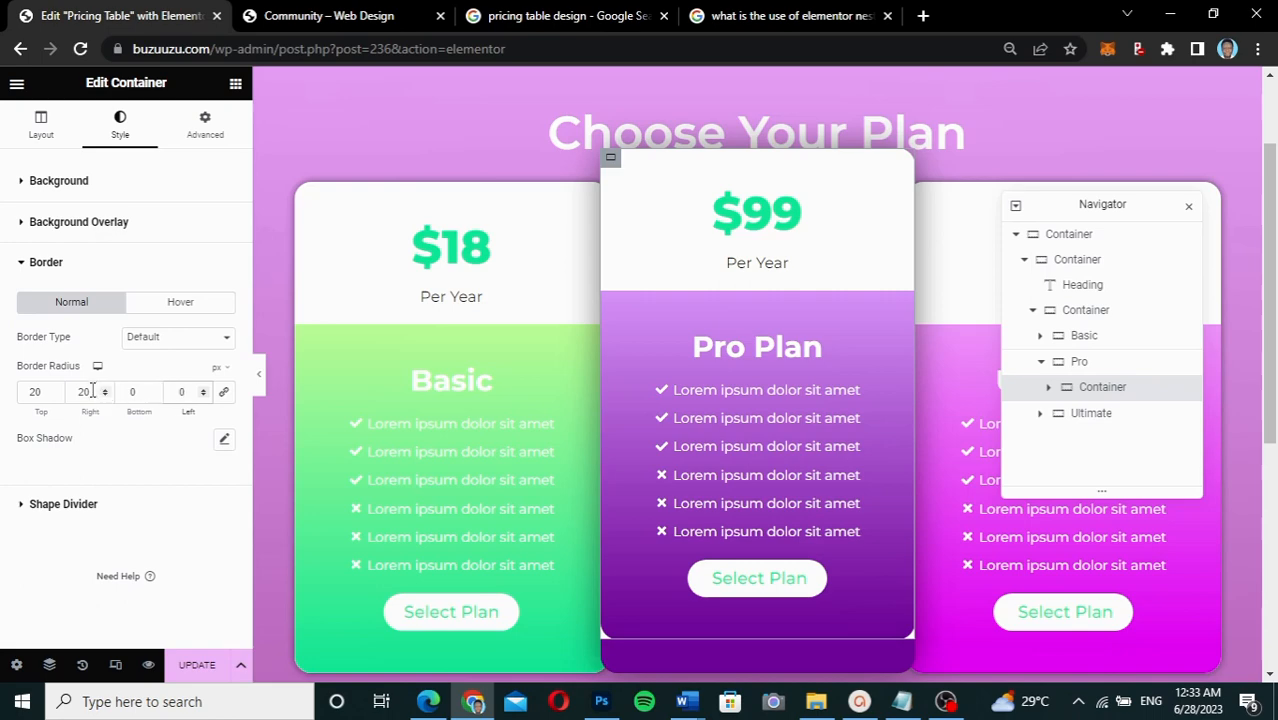
# Set the Right and Top border radius of the container directly inside Pro to 0 px
pyautogui.moveTo(92, 391); pyautogui.dragTo(72, 393)
pyautogui.write('0')
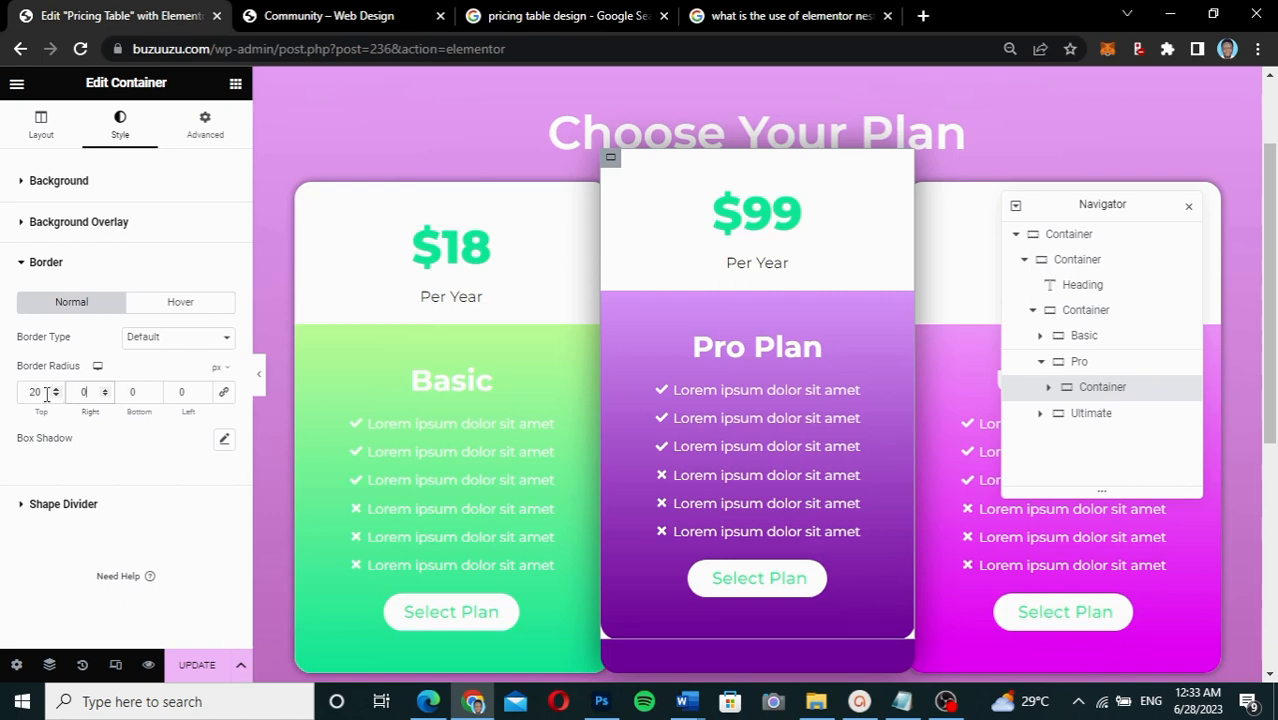
pyautogui.moveTo(48, 391); pyautogui.dragTo(16, 398)
pyautogui.write('0')
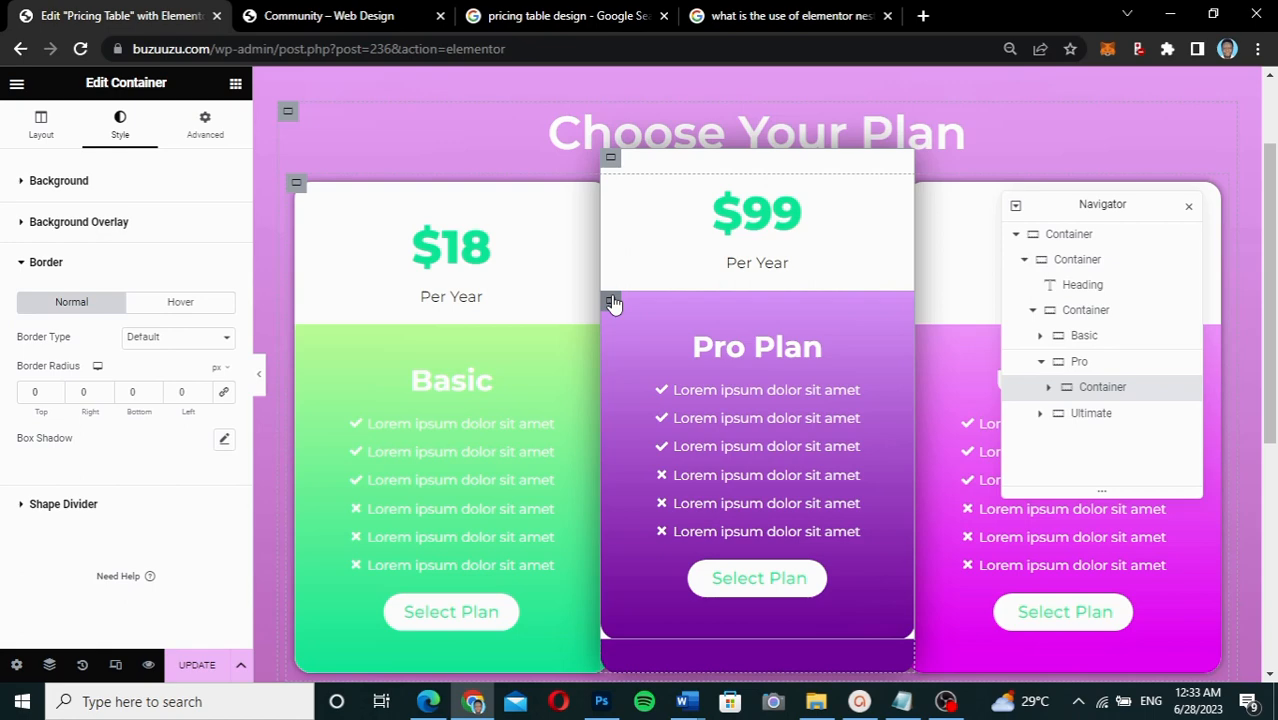
# Set the Bottom and Left border radius of the Pro card's purple gradient container to 0 px and preview the cards without the editing panel
pyautogui.click(611, 303)
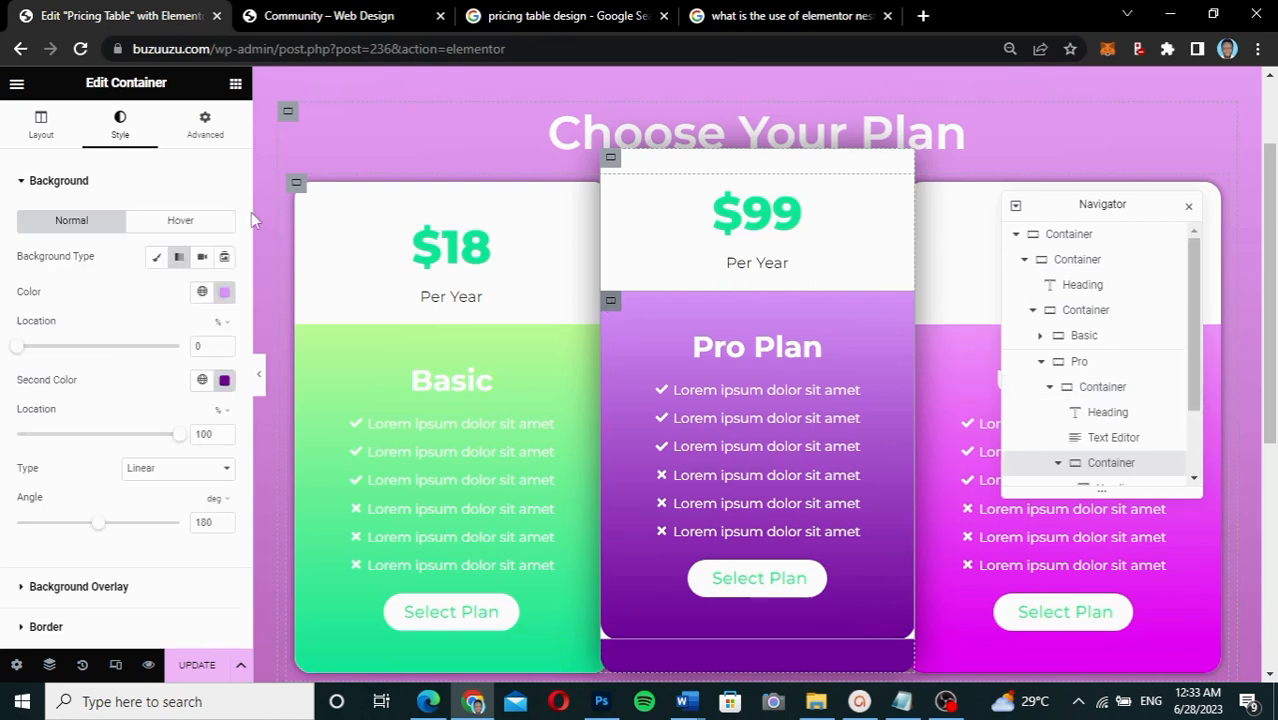
pyautogui.click(46, 627)
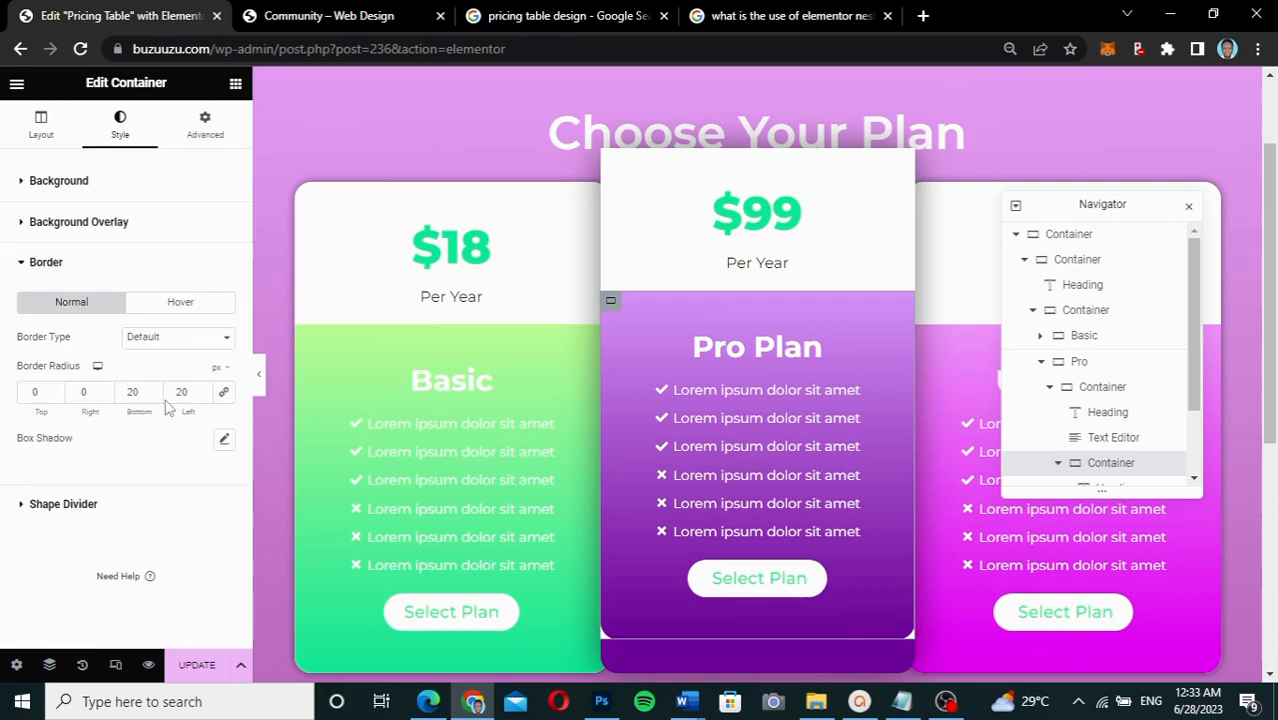
pyautogui.moveTo(145, 391); pyautogui.dragTo(118, 391)
pyautogui.write('0')
pyautogui.moveTo(180, 391); pyautogui.dragTo(172, 391)
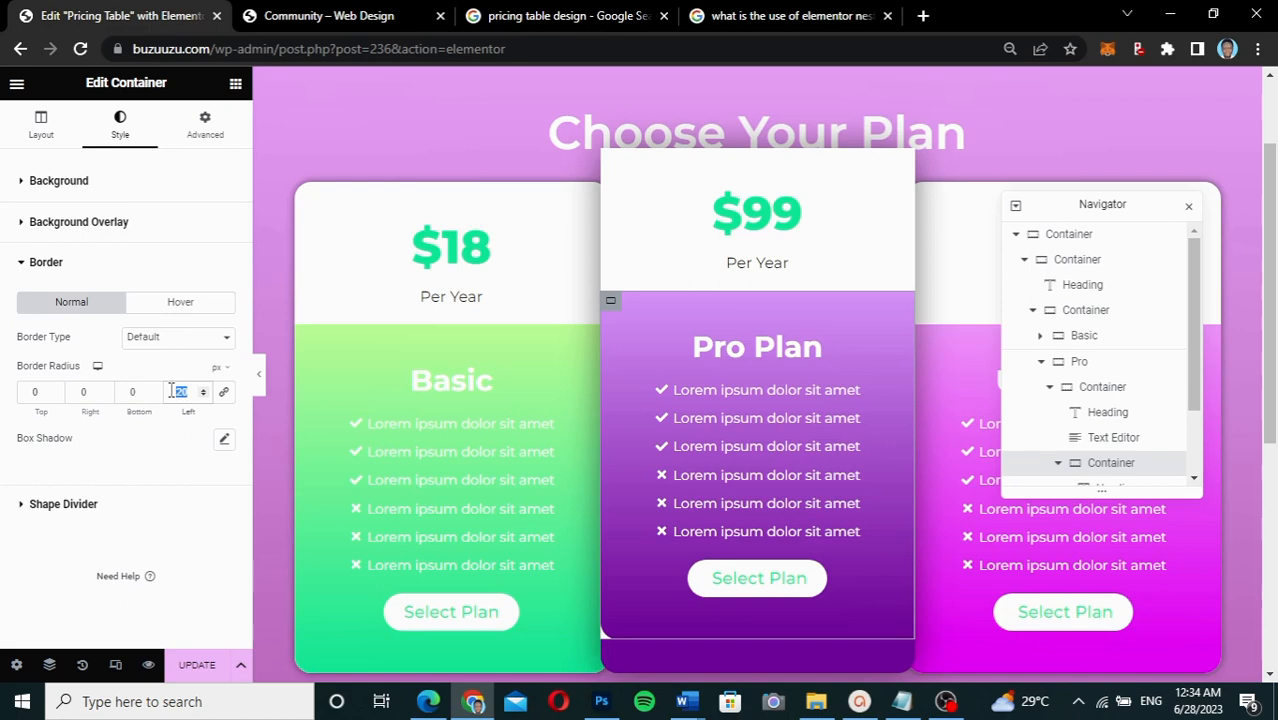
pyautogui.write('0')
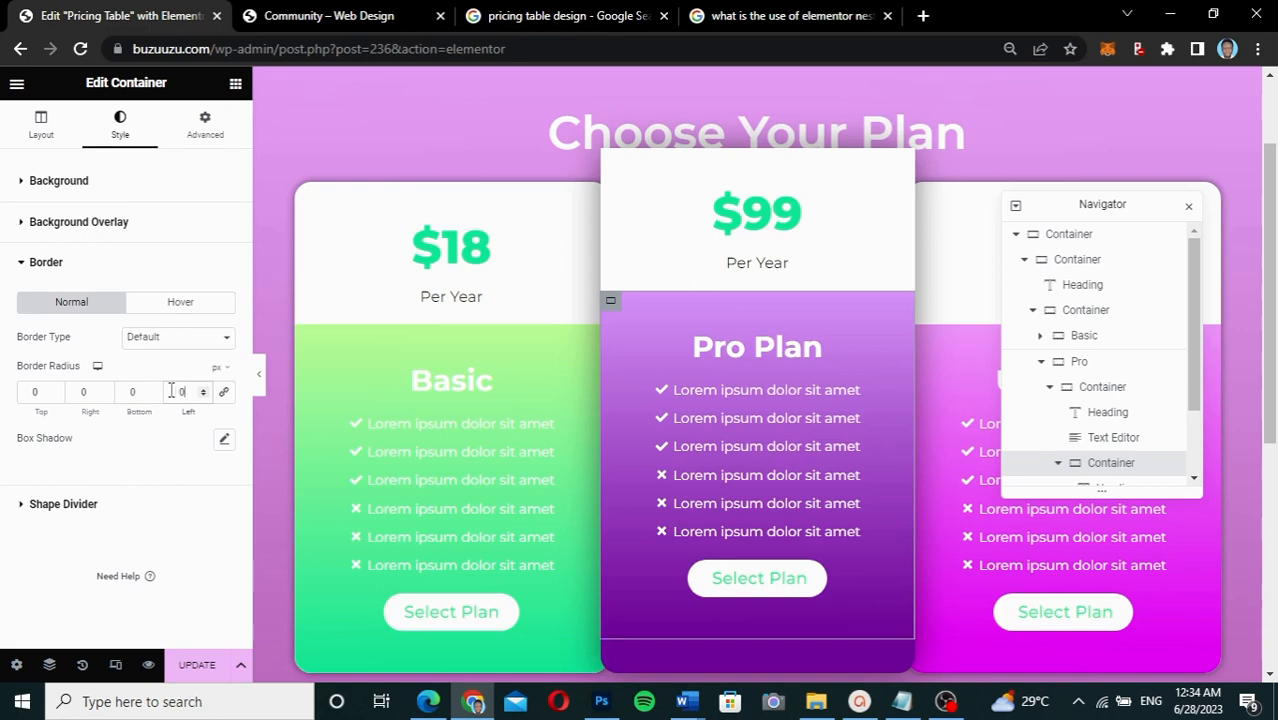
pyautogui.click(259, 378)
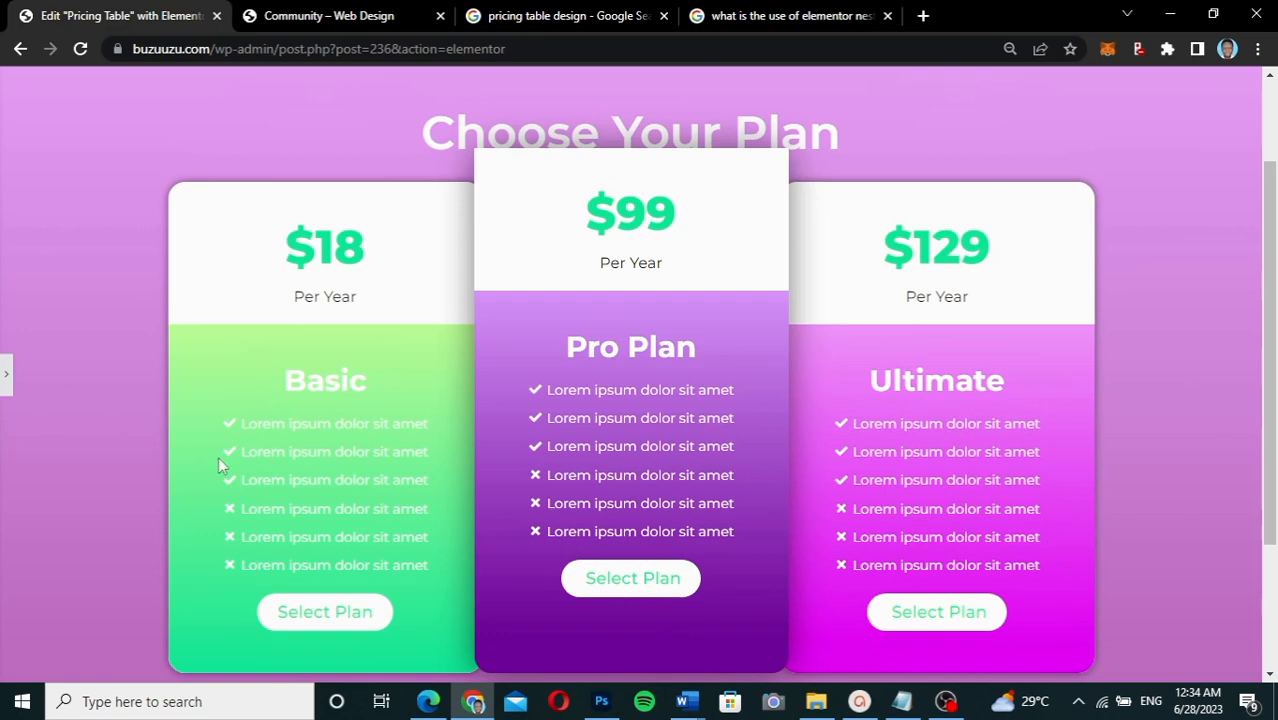
pyautogui.click(11, 377)
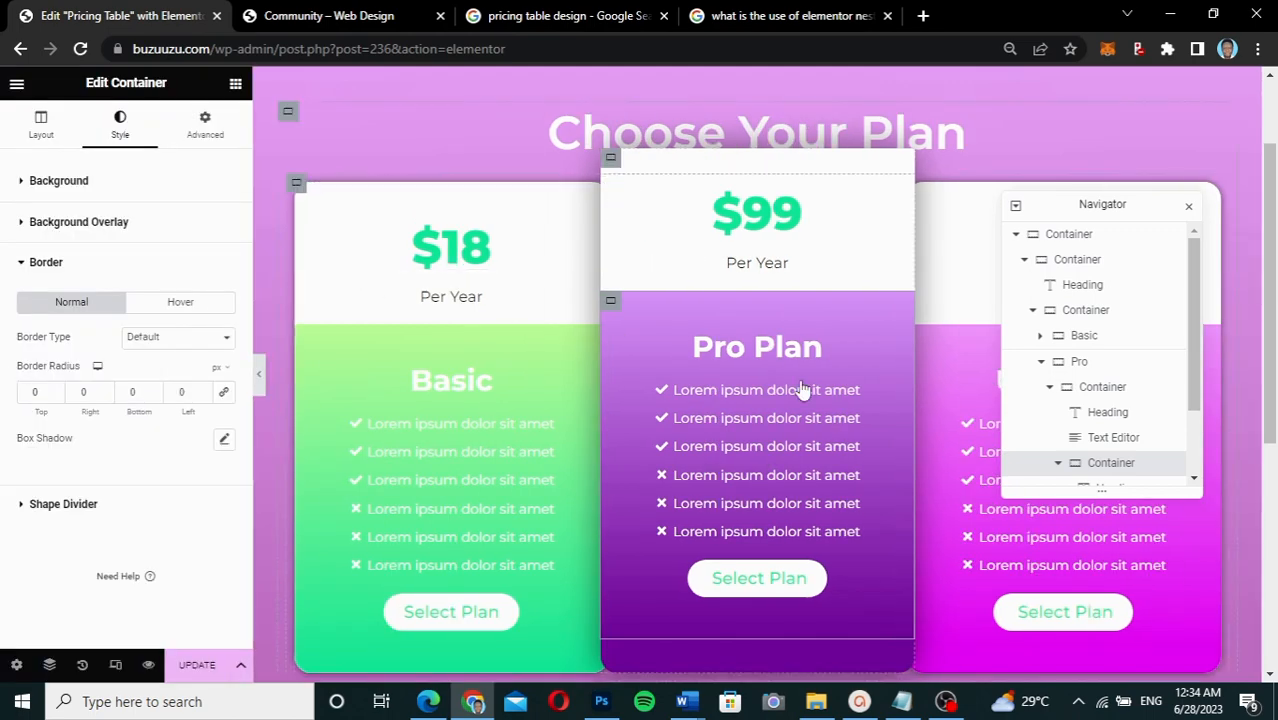
# Restore the Top and Right border radius of the container directly inside Pro to 20 px and preview the cards without the editing panel
pyautogui.click(1115, 392)
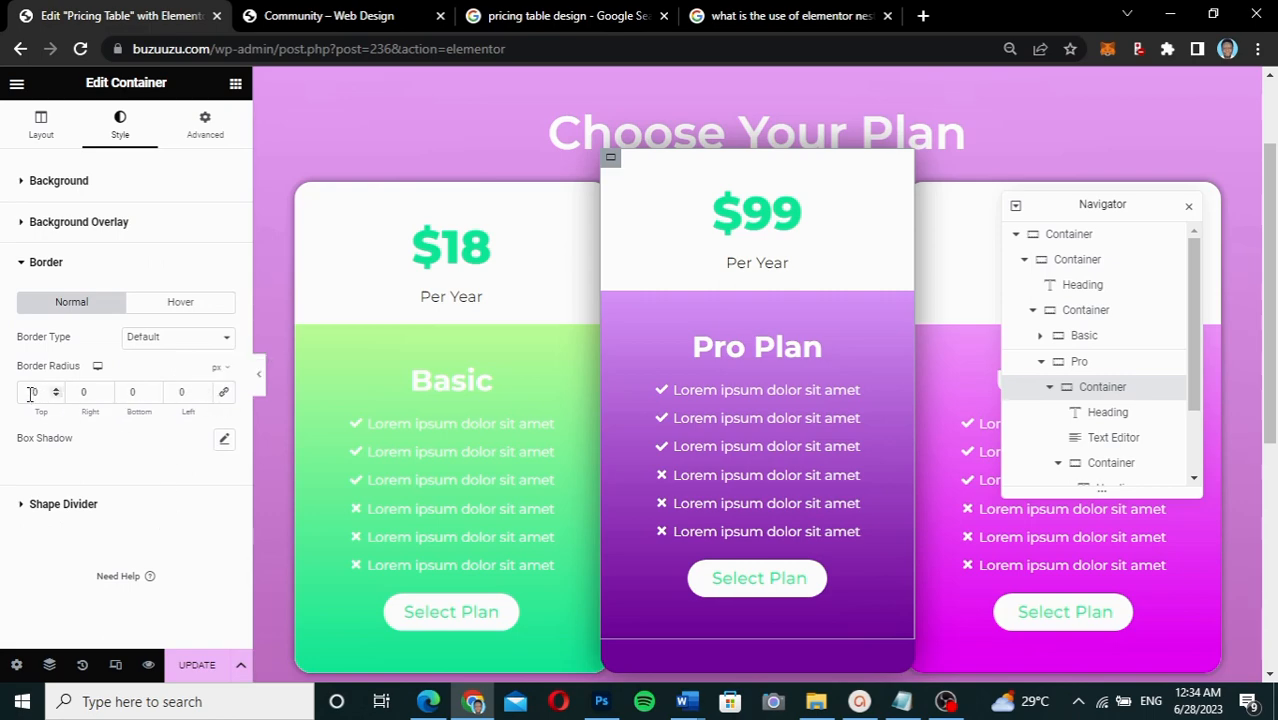
pyautogui.click(82, 395)
pyautogui.write('2')
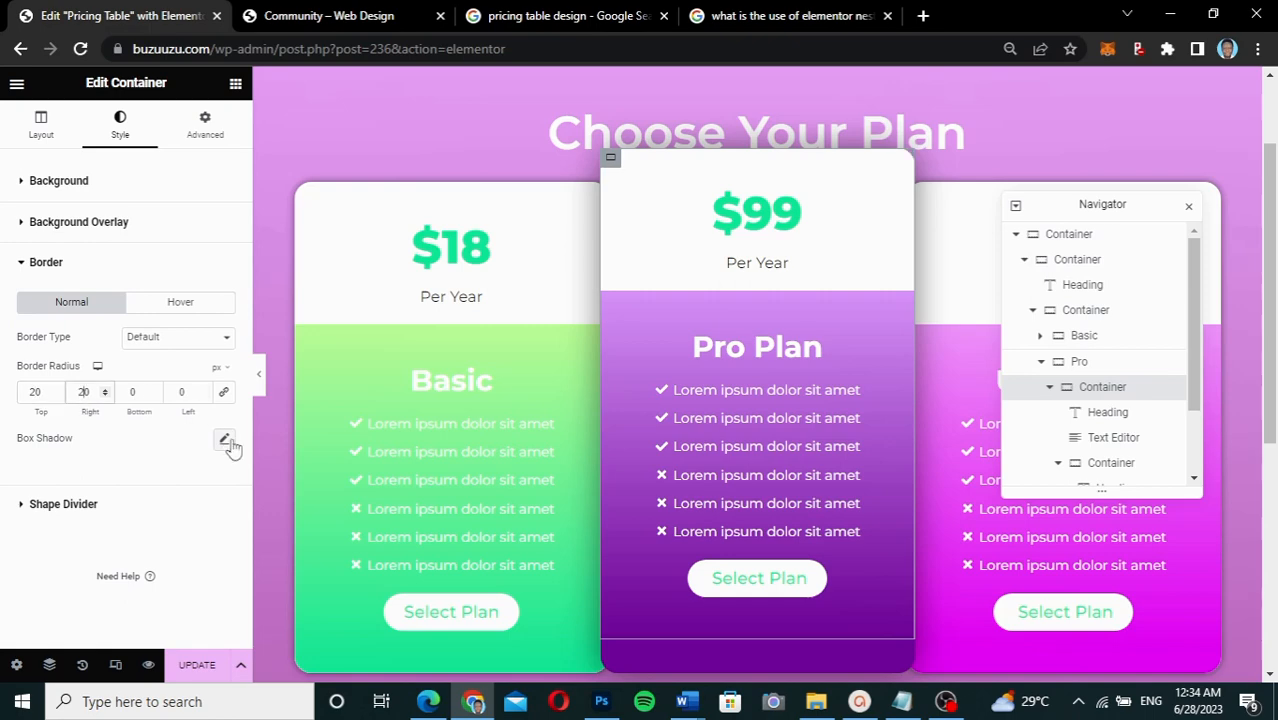
pyautogui.click(261, 390)
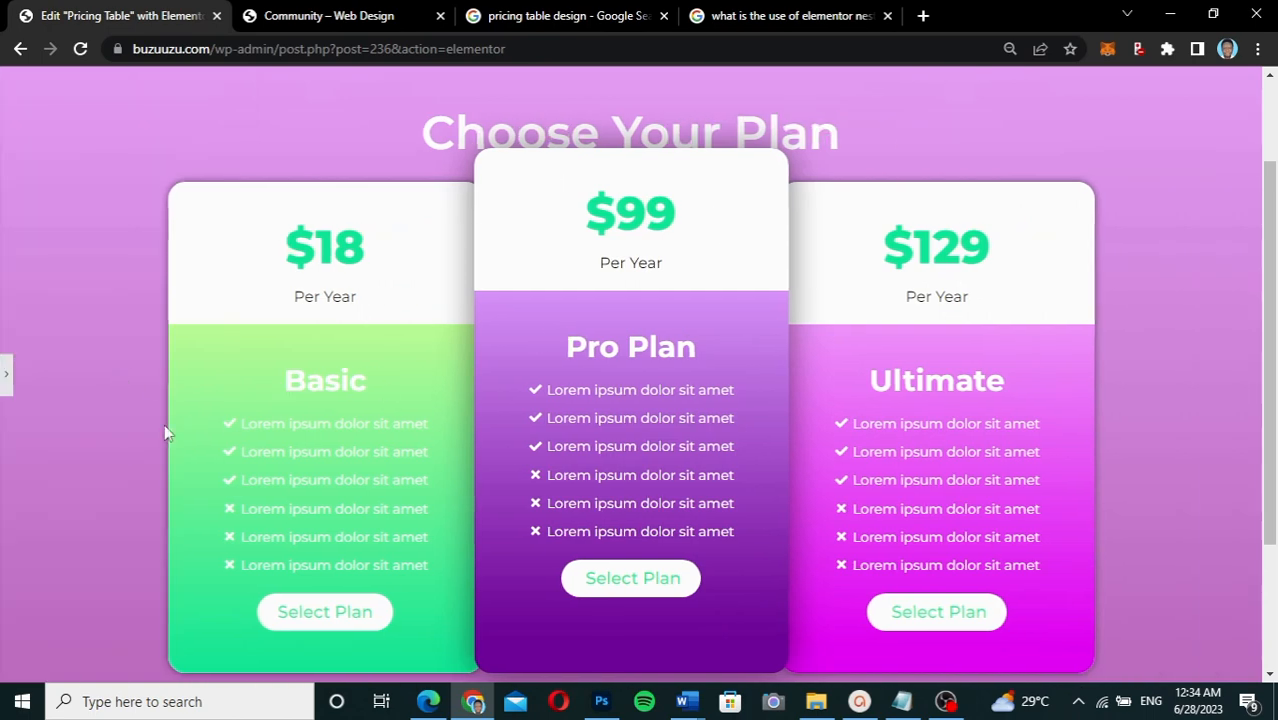
pyautogui.click(8, 380)
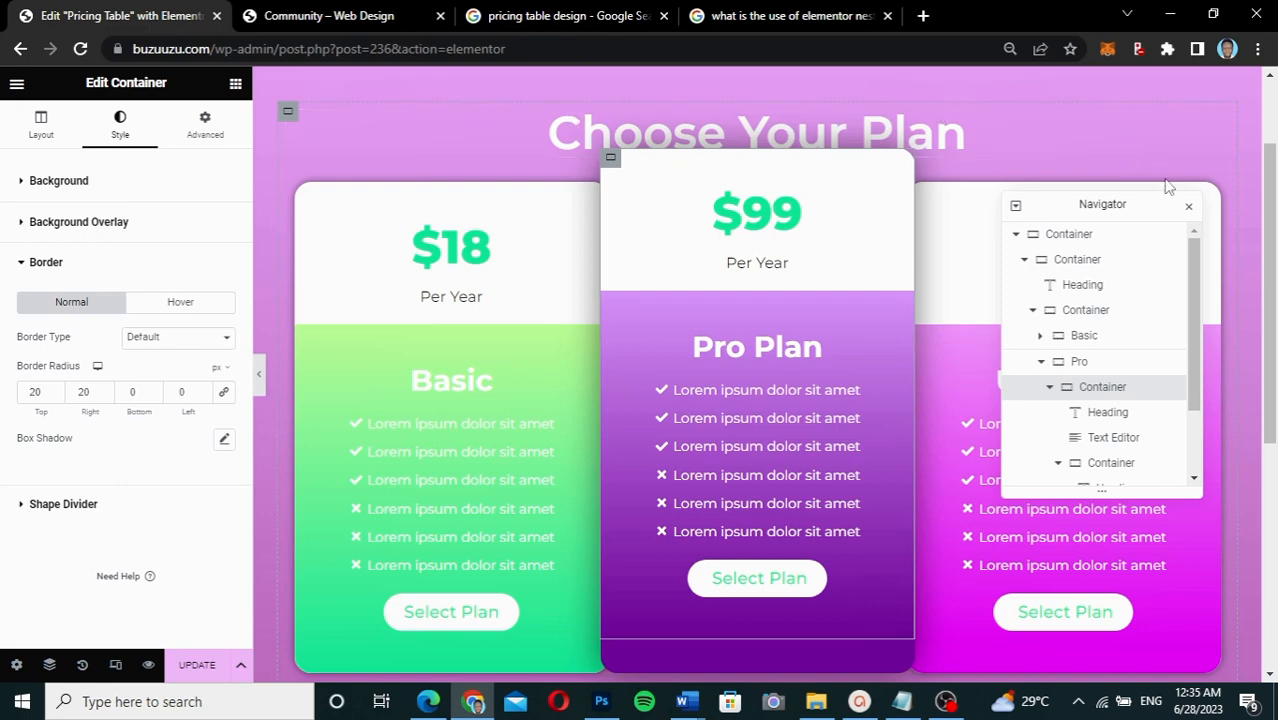
# Try 50 px top padding and 90 px bottom padding on the container that holds the heading and the pricing cards
pyautogui.click(1077, 260)
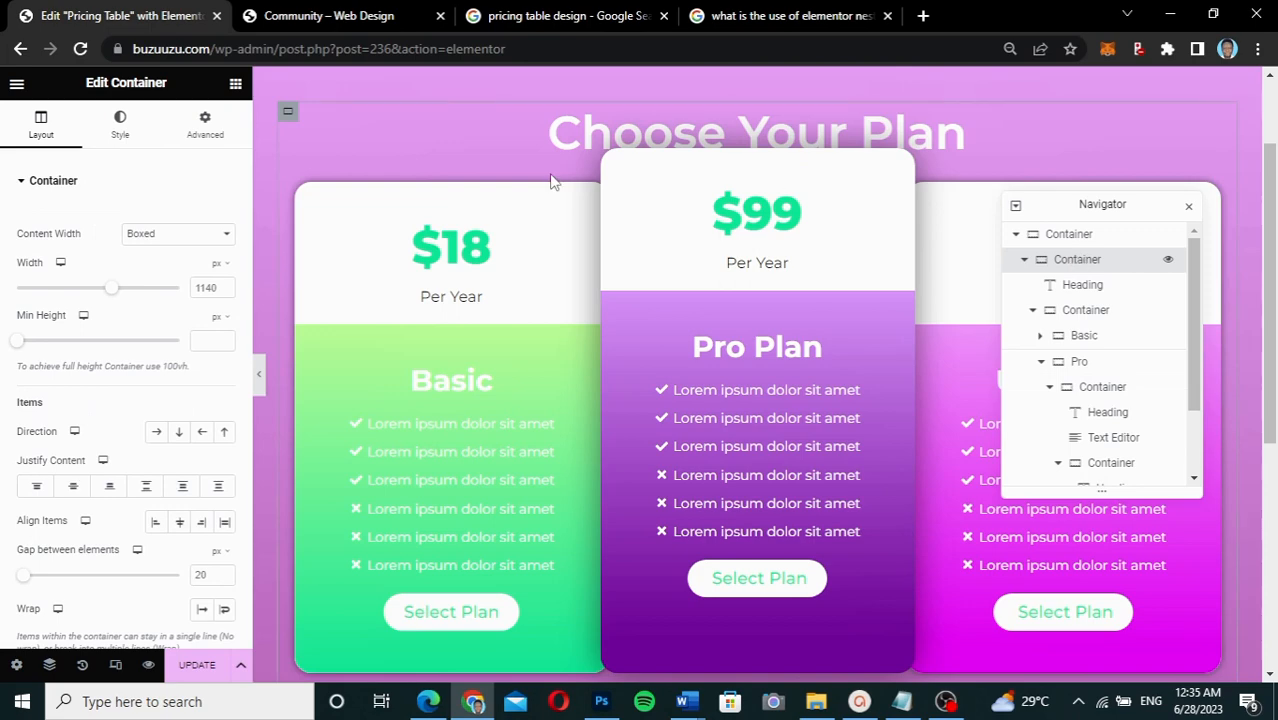
pyautogui.click(208, 133)
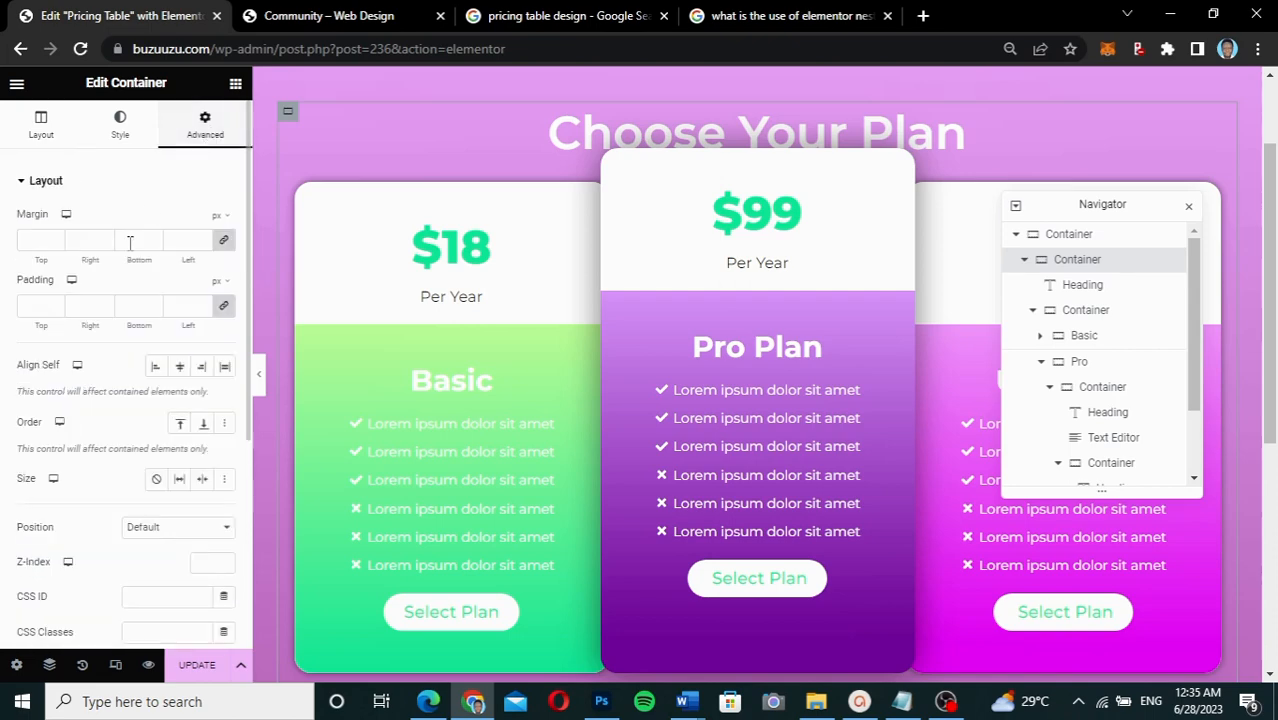
pyautogui.click(221, 308)
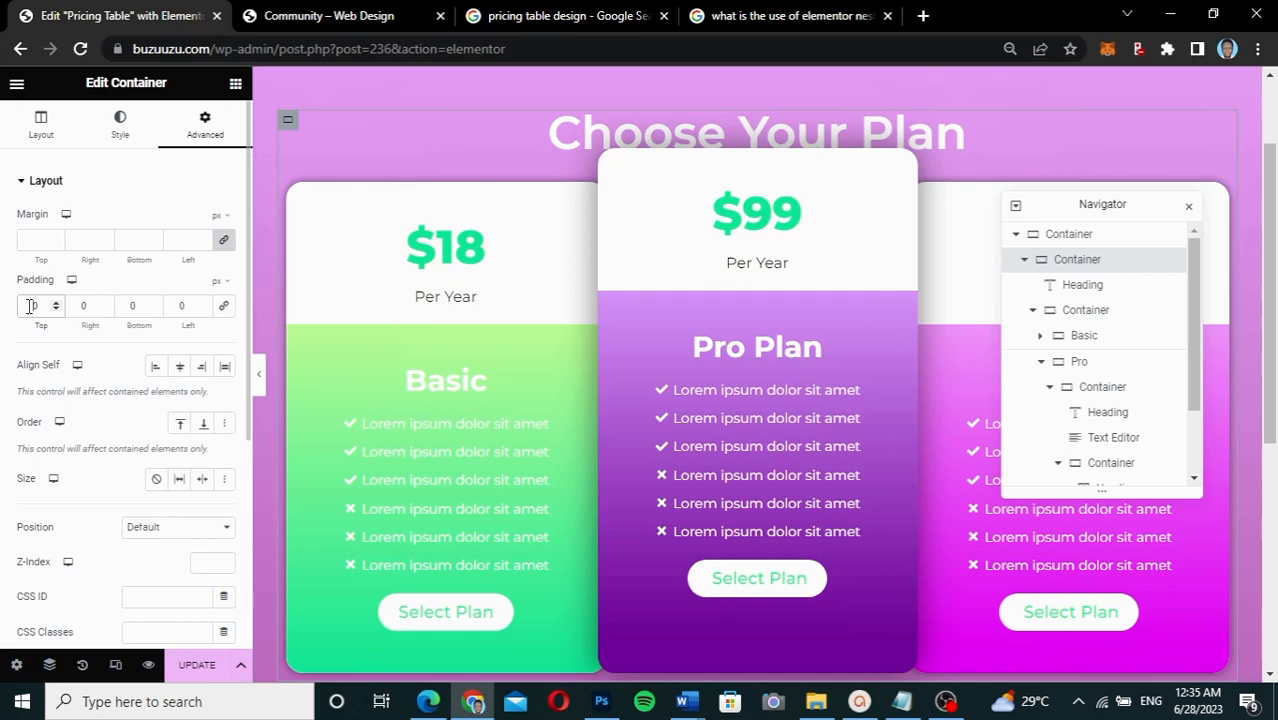
pyautogui.write('20')
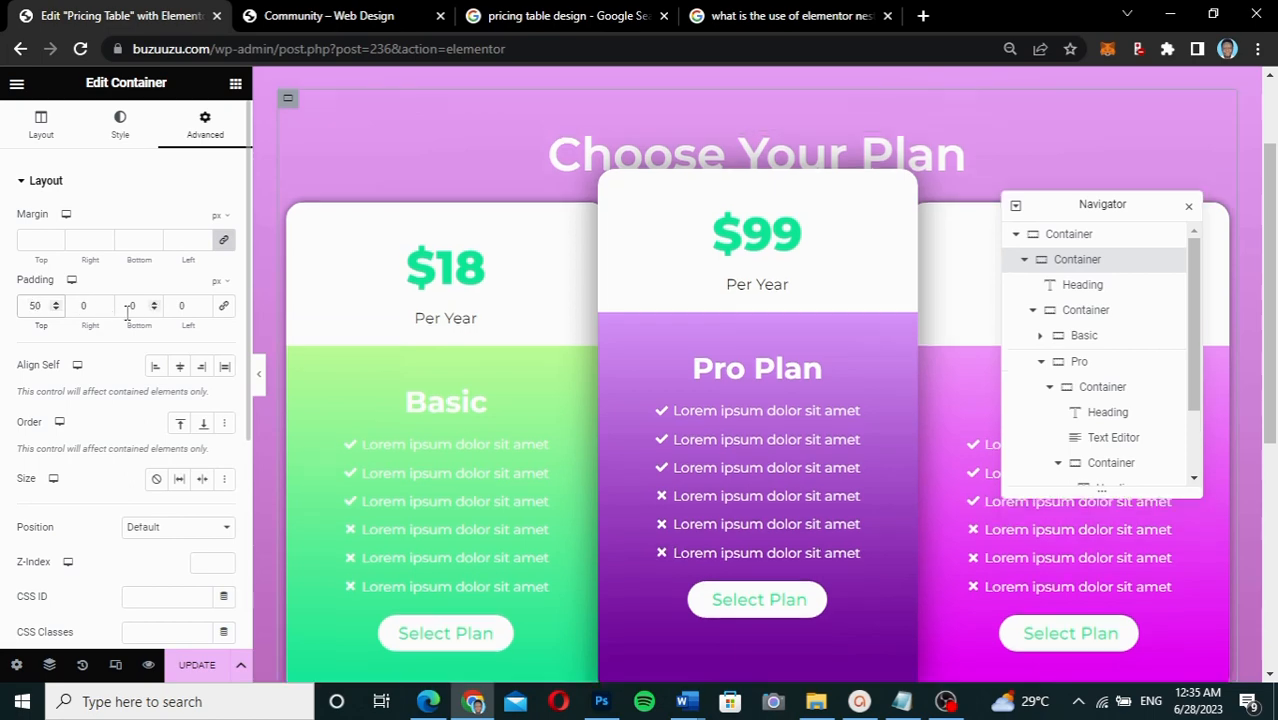
pyautogui.click(127, 313)
pyautogui.write('10')
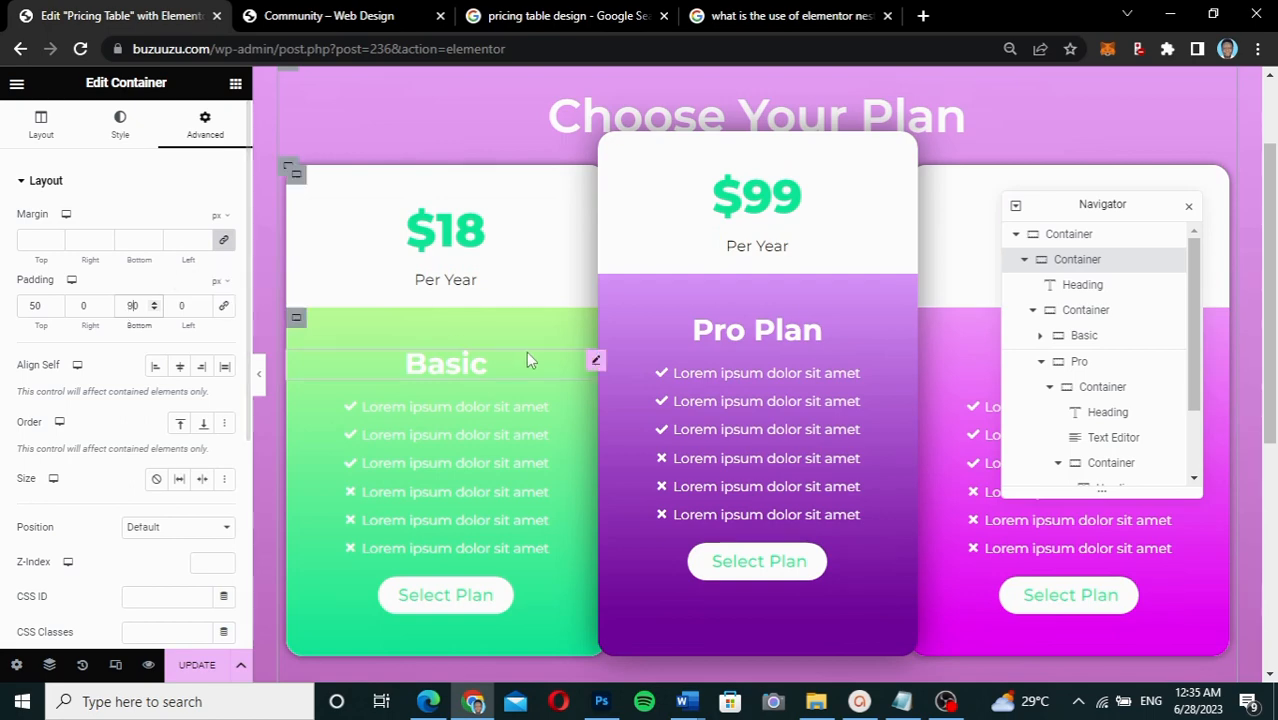
pyautogui.scroll(1, 702, 381)
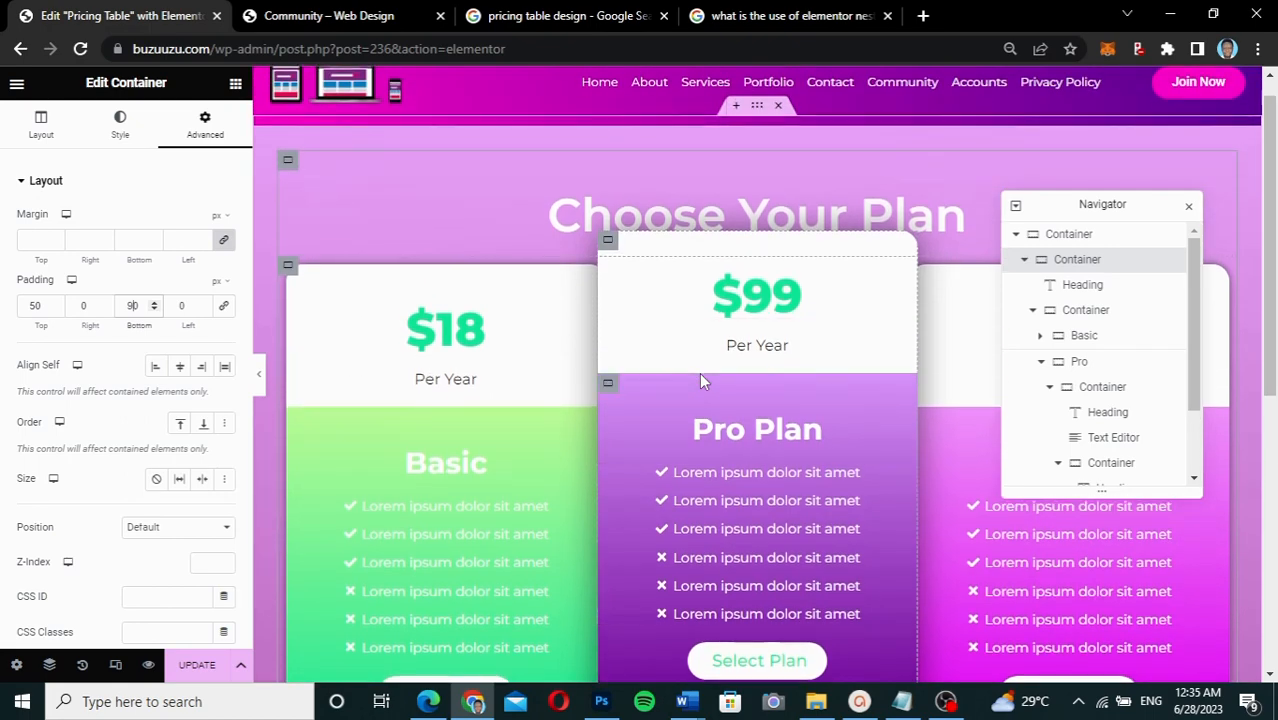
pyautogui.scroll(-2, 701, 381)
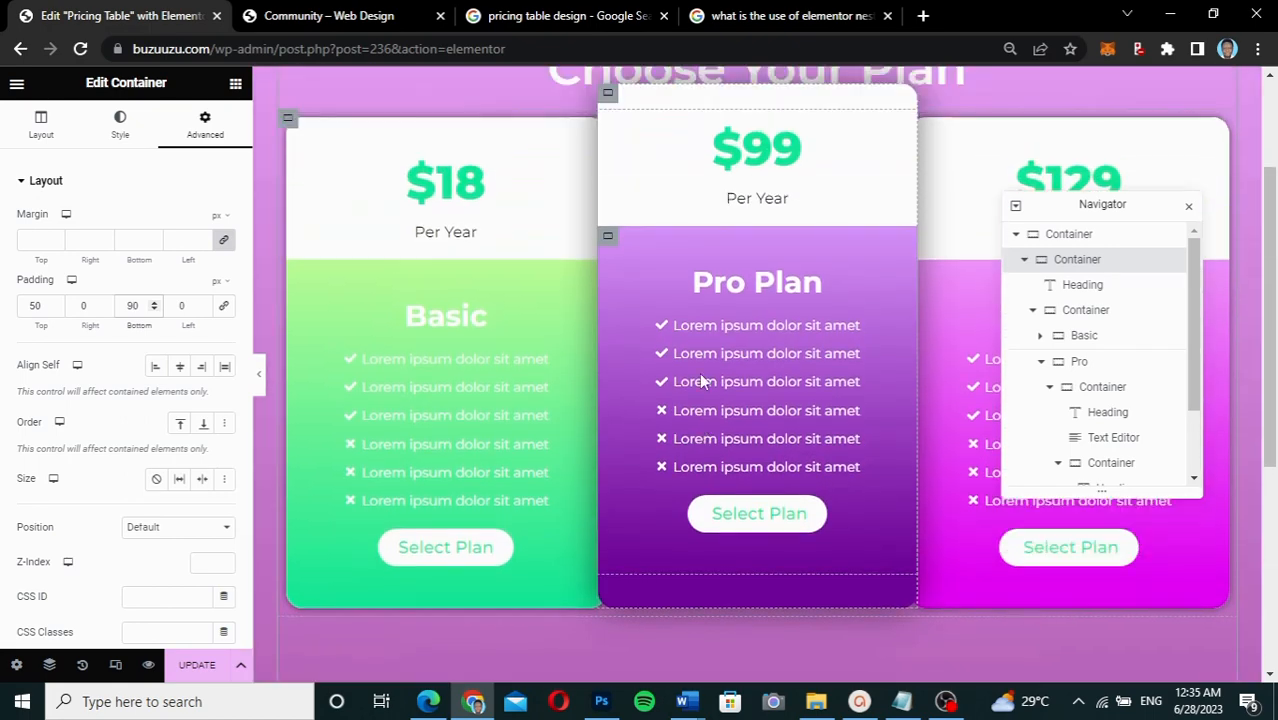
pyautogui.scroll(2, 701, 381)
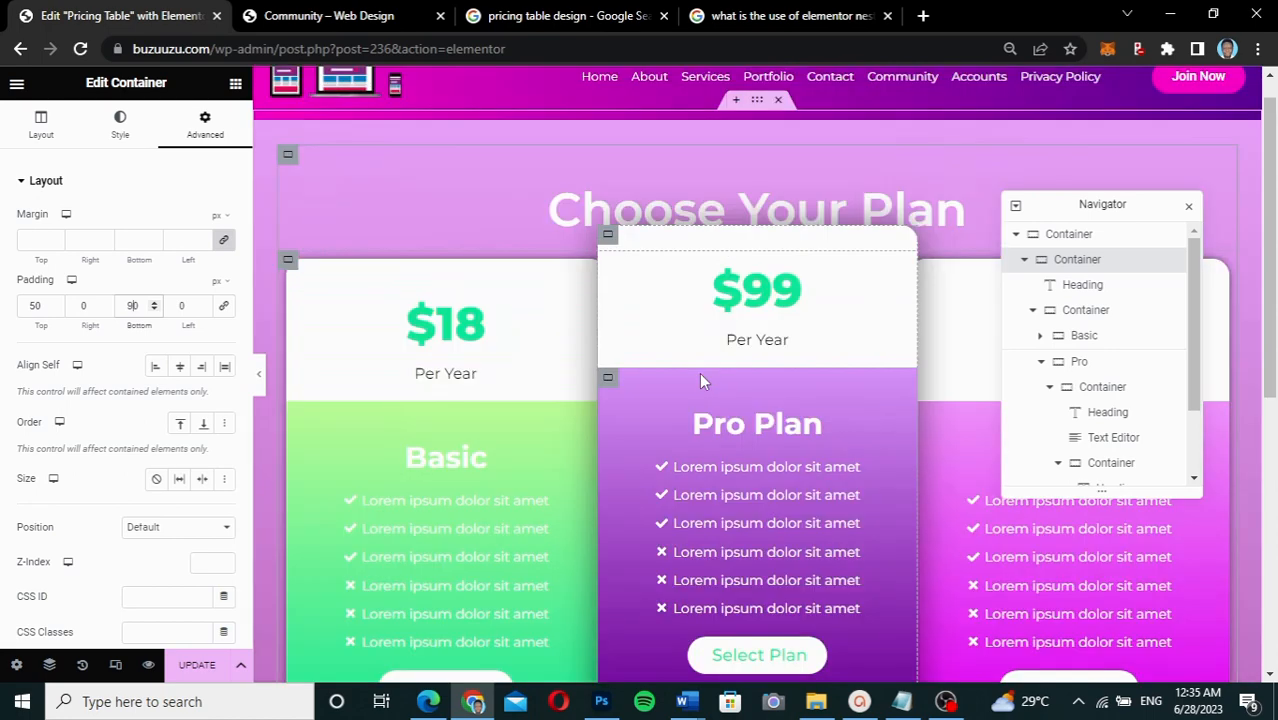
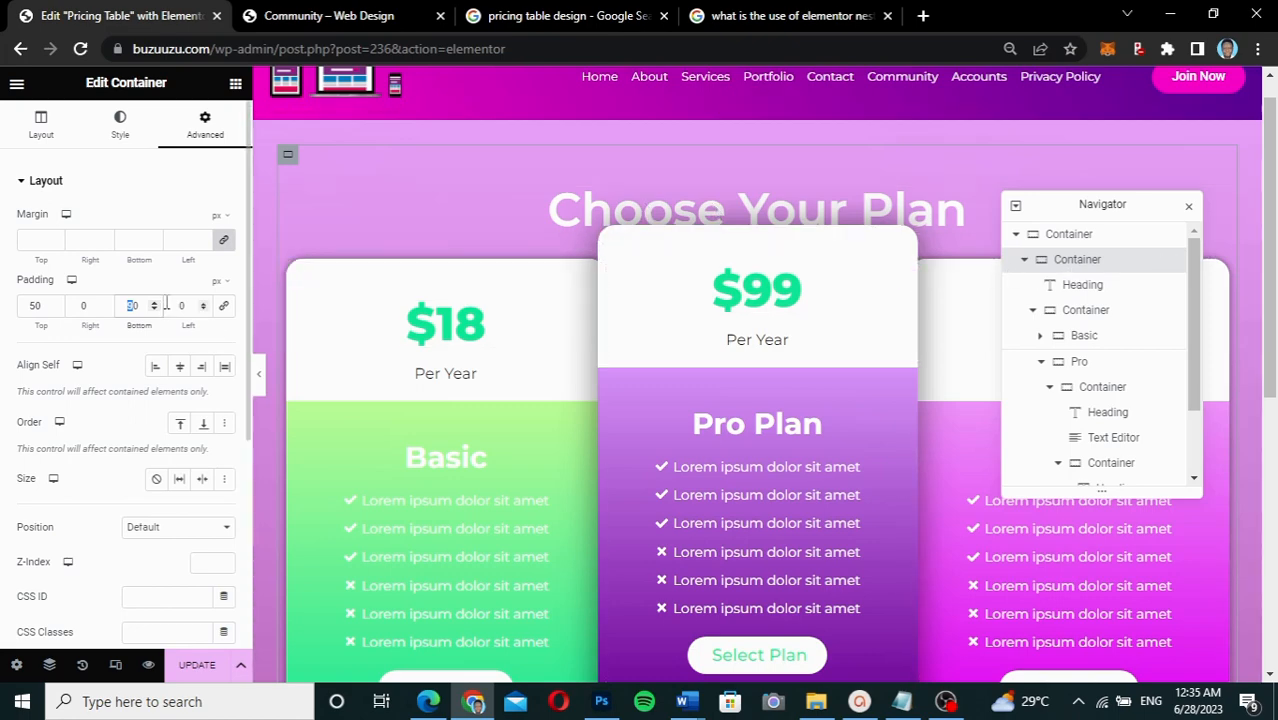
# Set the bottom and top padding of the container holding the heading and cards to 0 px
pyautogui.write('0')
pyautogui.moveTo(45, 307); pyautogui.dragTo(20, 308)
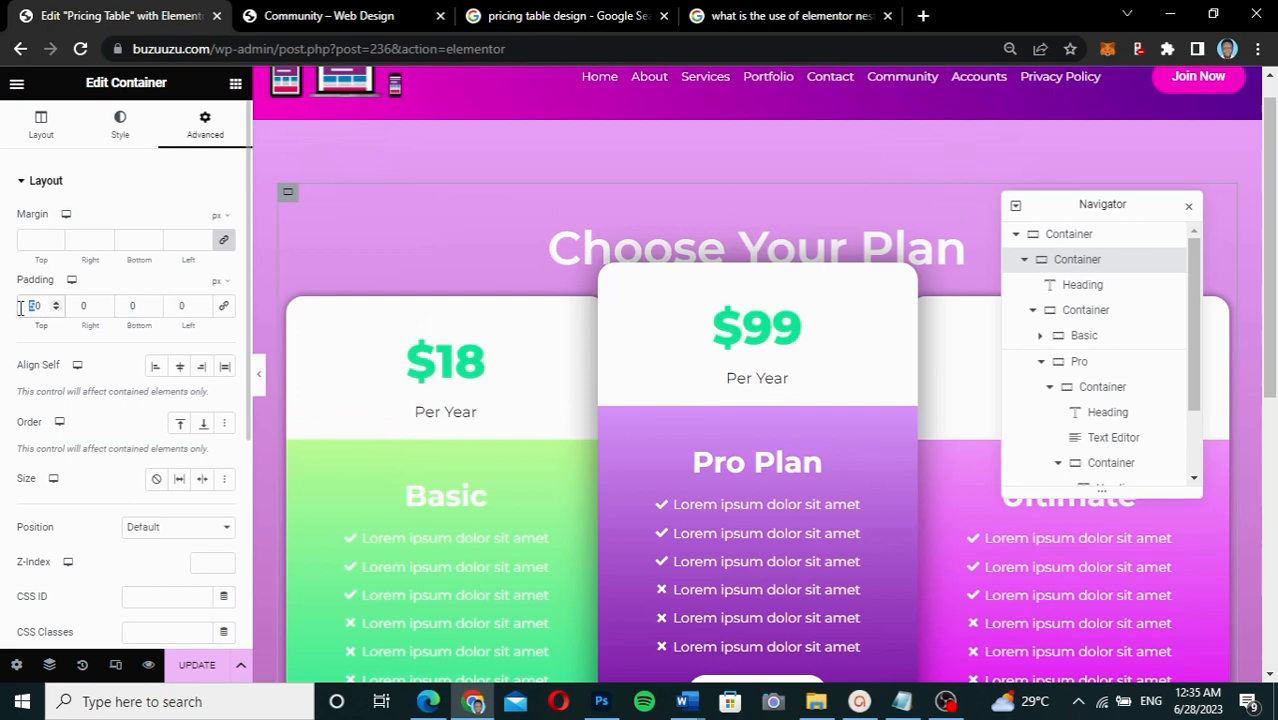
pyautogui.write('0')
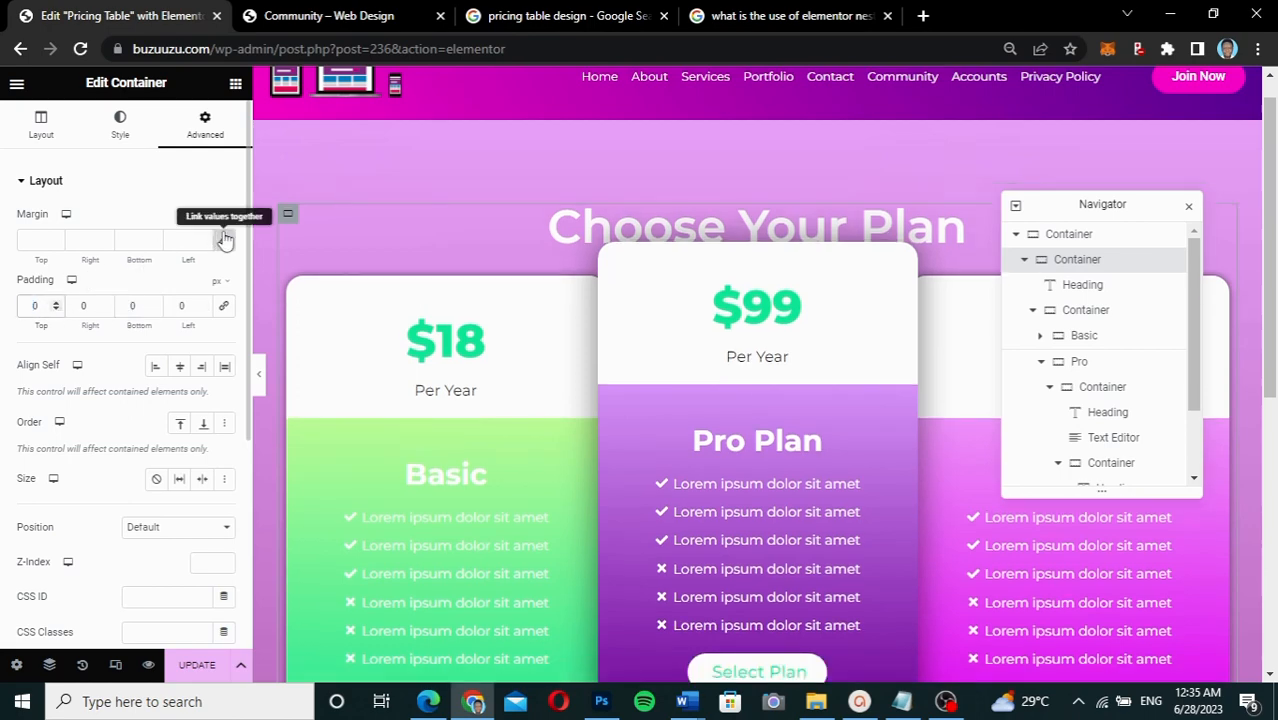
# Try a 90 px bottom margin on the container holding the heading and cards, and return it to 0
pyautogui.click(225, 240)
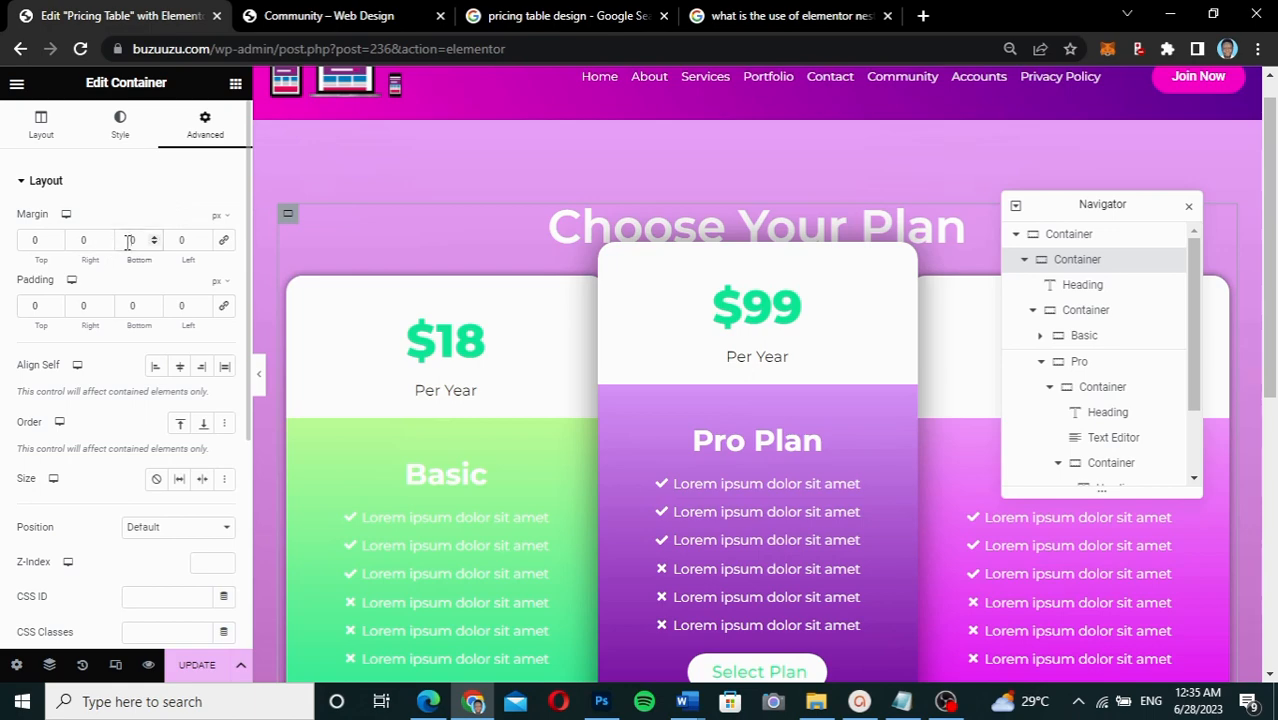
pyautogui.write('9')
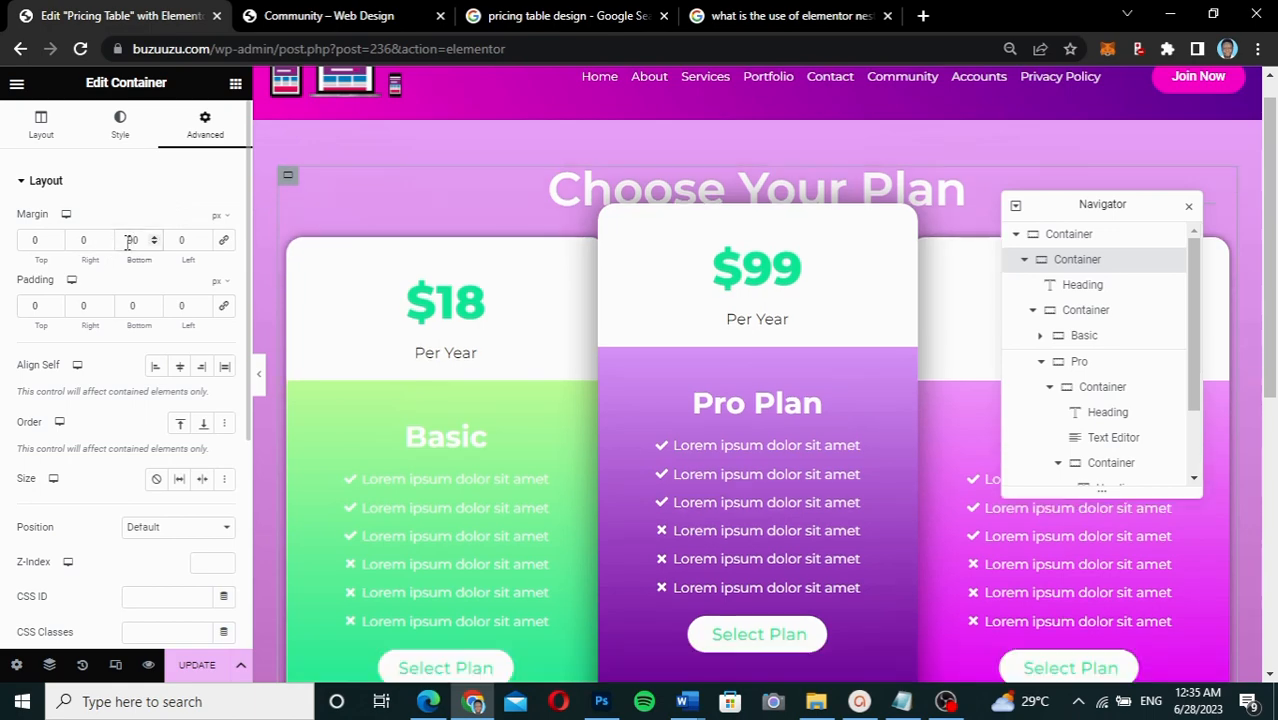
pyautogui.press('BackSpace')
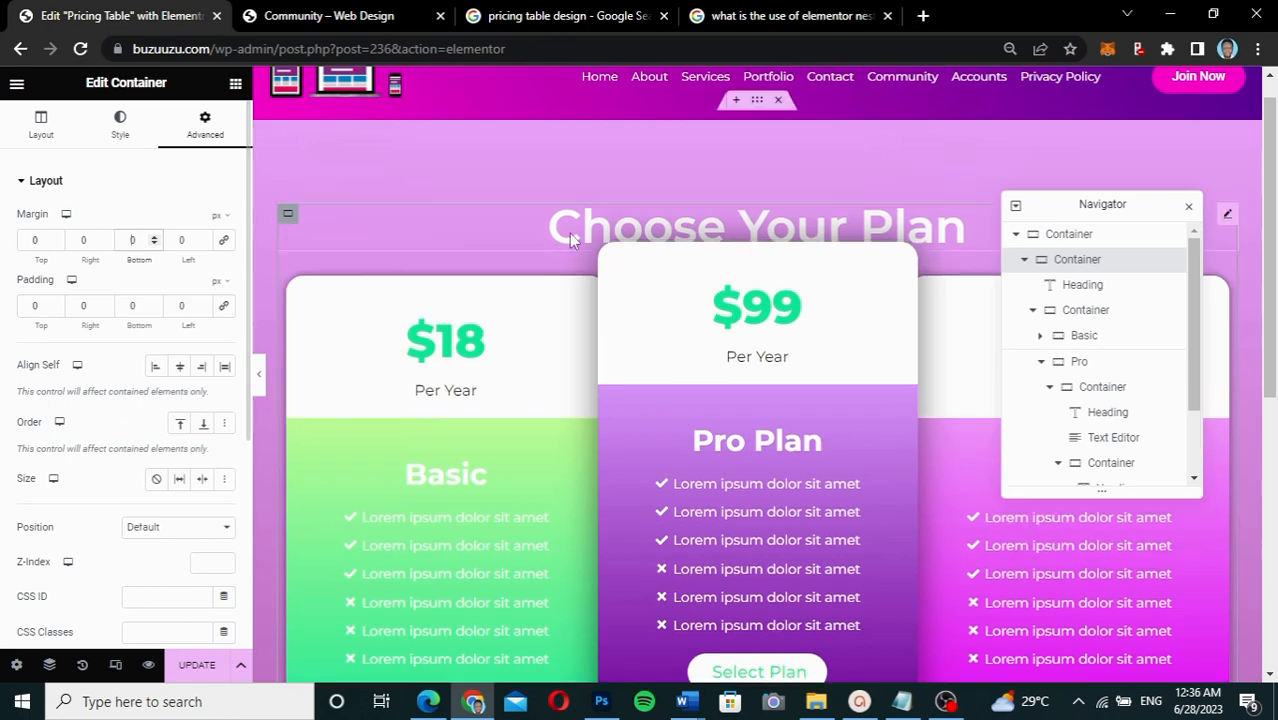
# Set the Choose Your Plan heading's padding to 50 px at the top and 90 px at the bottom, with unlinked sides
pyautogui.click(1098, 286)
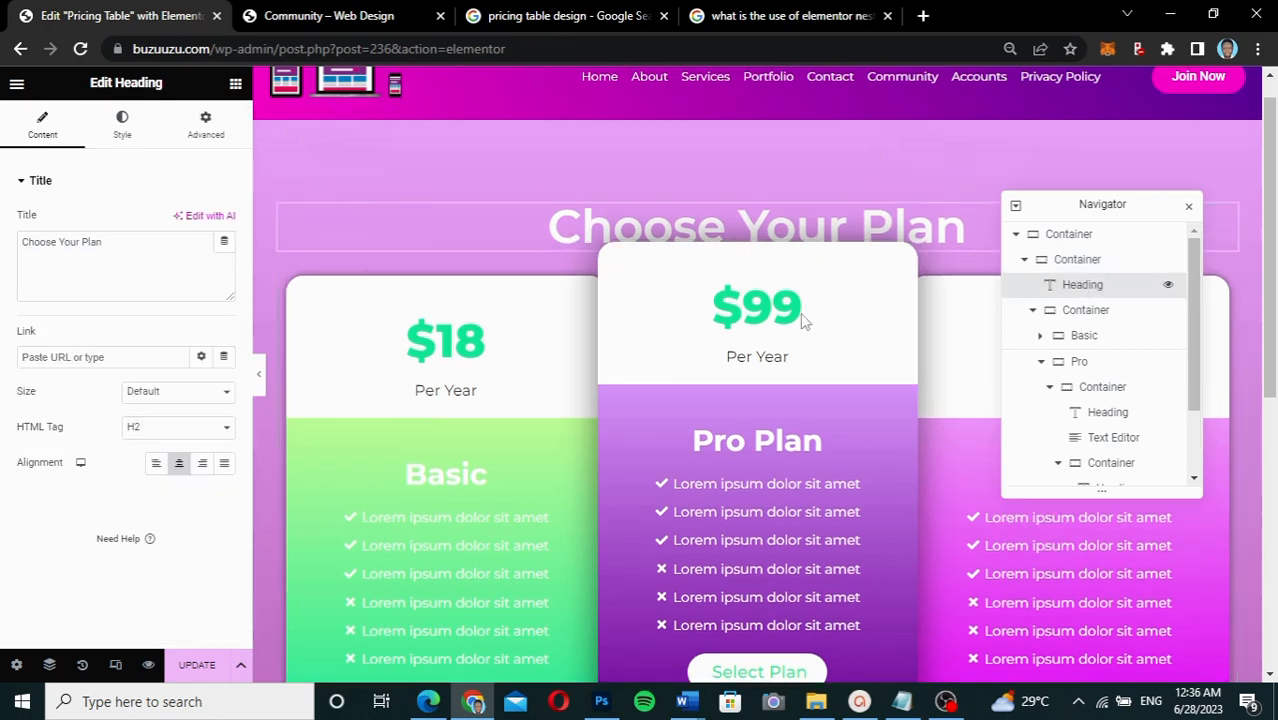
pyautogui.click(207, 140)
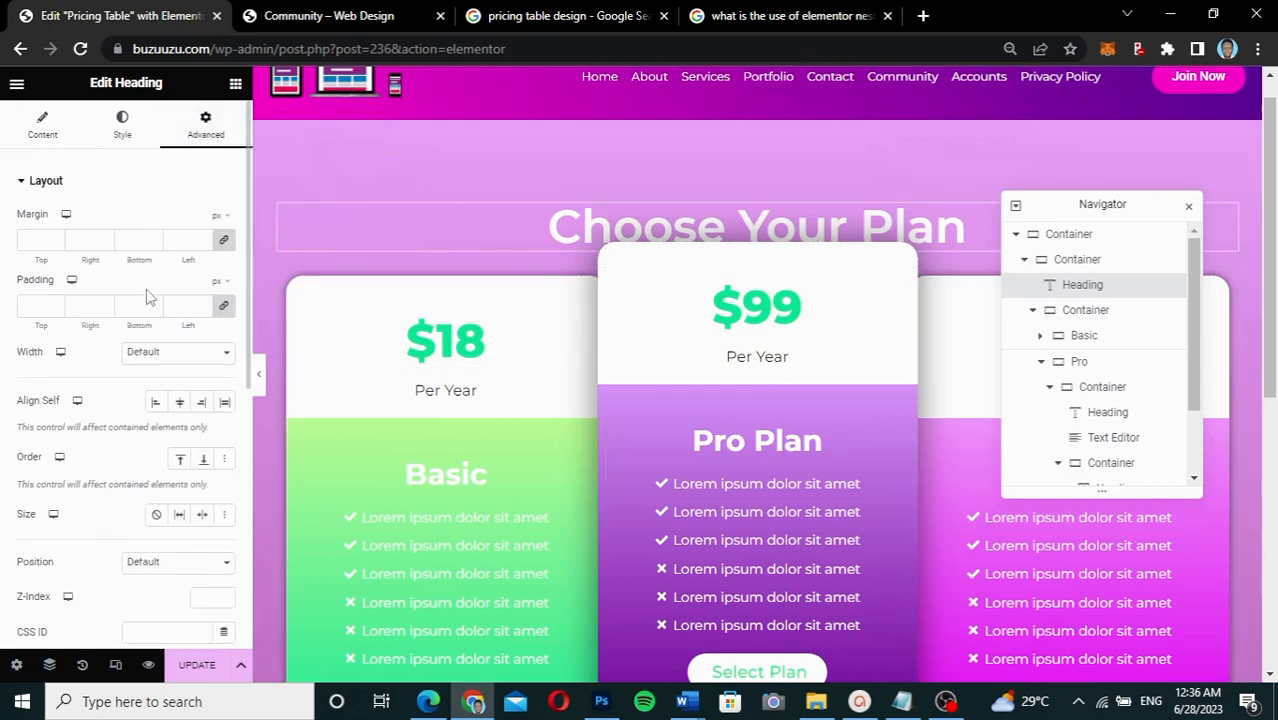
pyautogui.click(225, 307)
pyautogui.write('90')
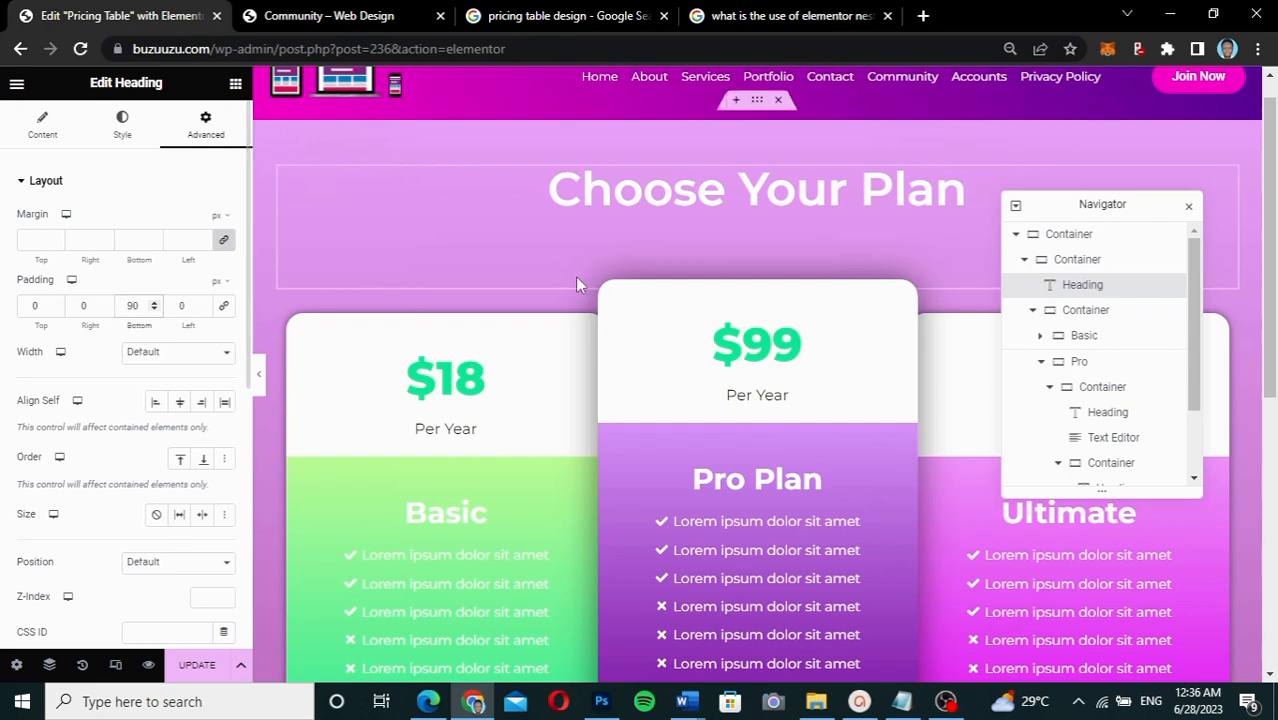
pyautogui.click(27, 305)
pyautogui.write('5')
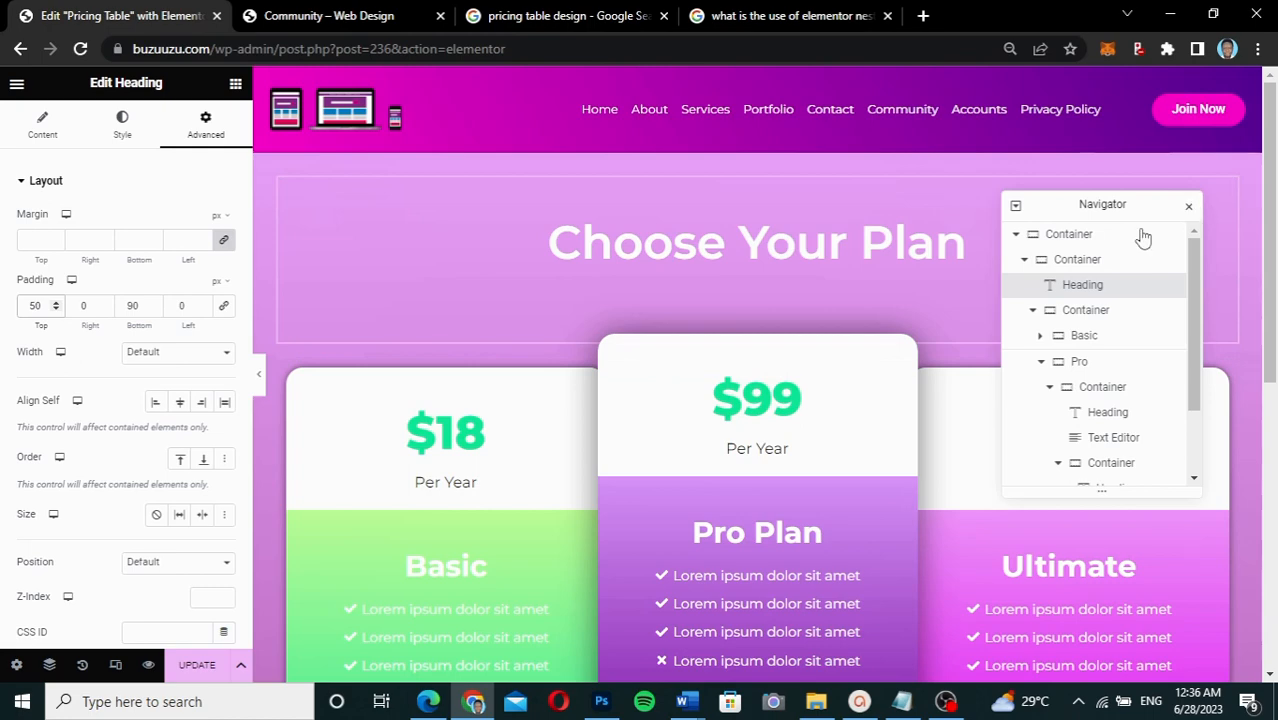
# Preview the page without the editing panel, check the heading's spacing and the cards down to the footer, and bring the panel back
pyautogui.click(258, 378)
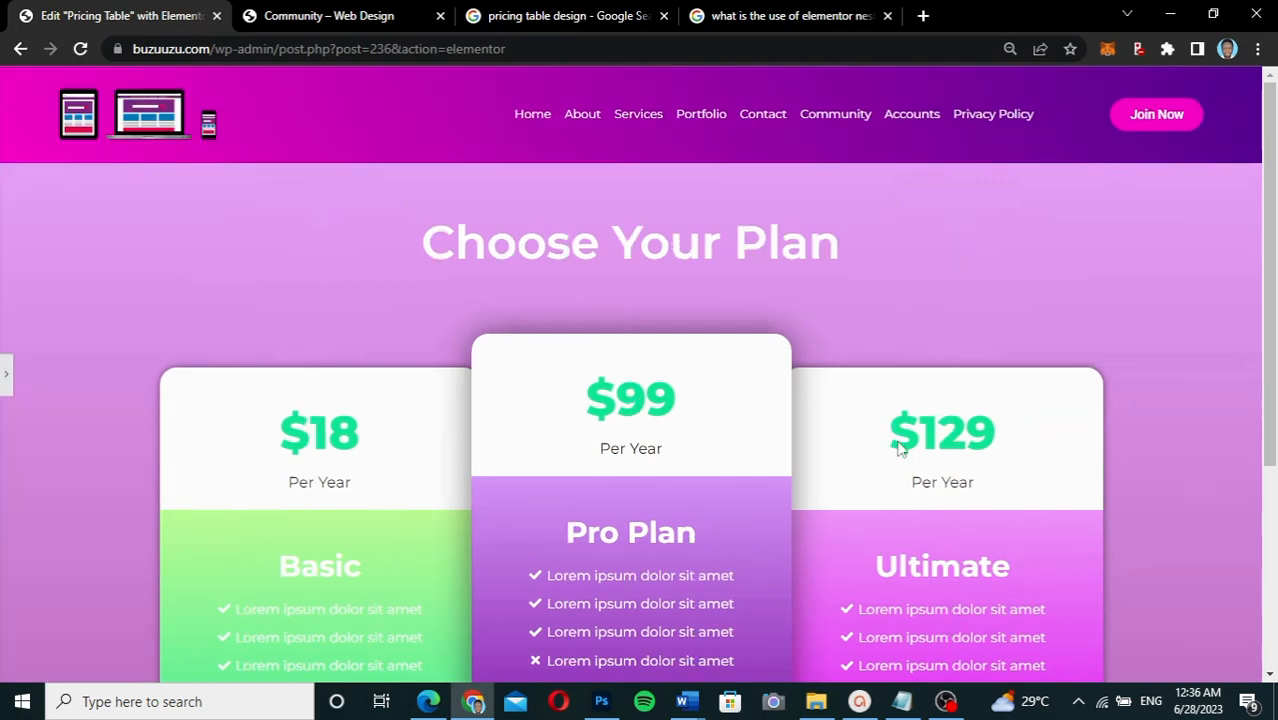
pyautogui.scroll(-5, 899, 449)
pyautogui.scroll(4, 899, 449)
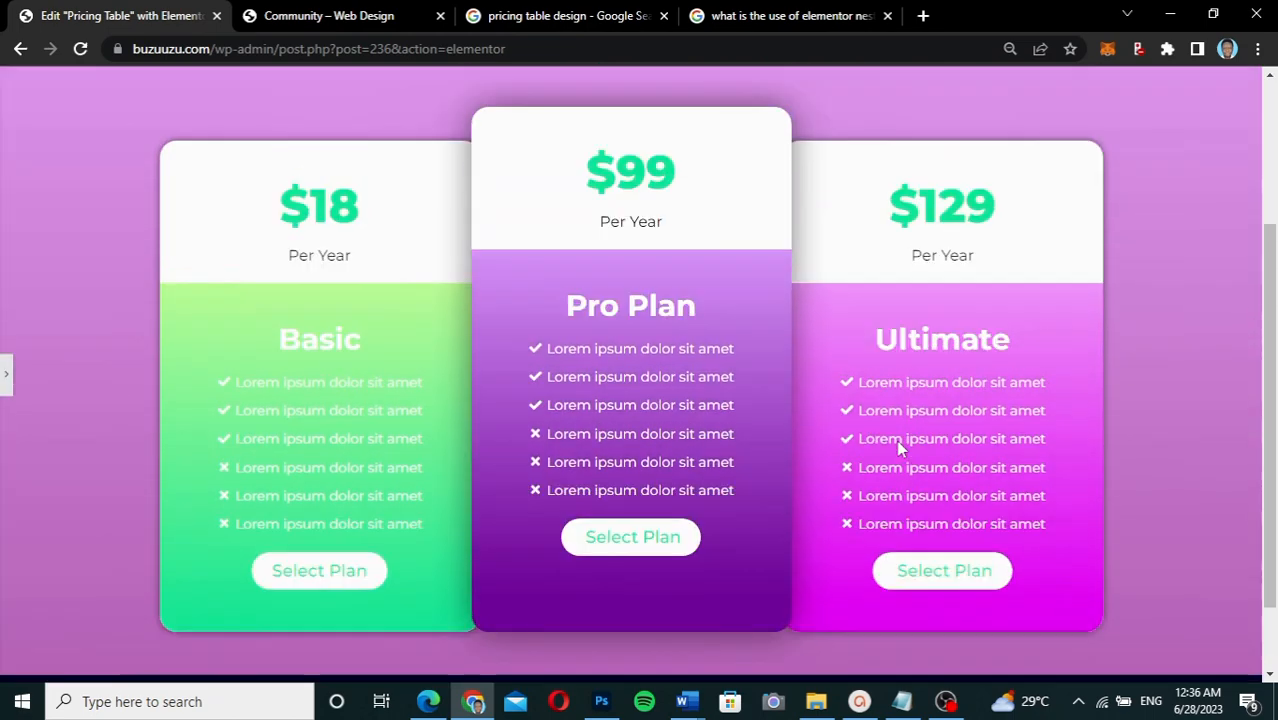
pyautogui.scroll(-4, 899, 449)
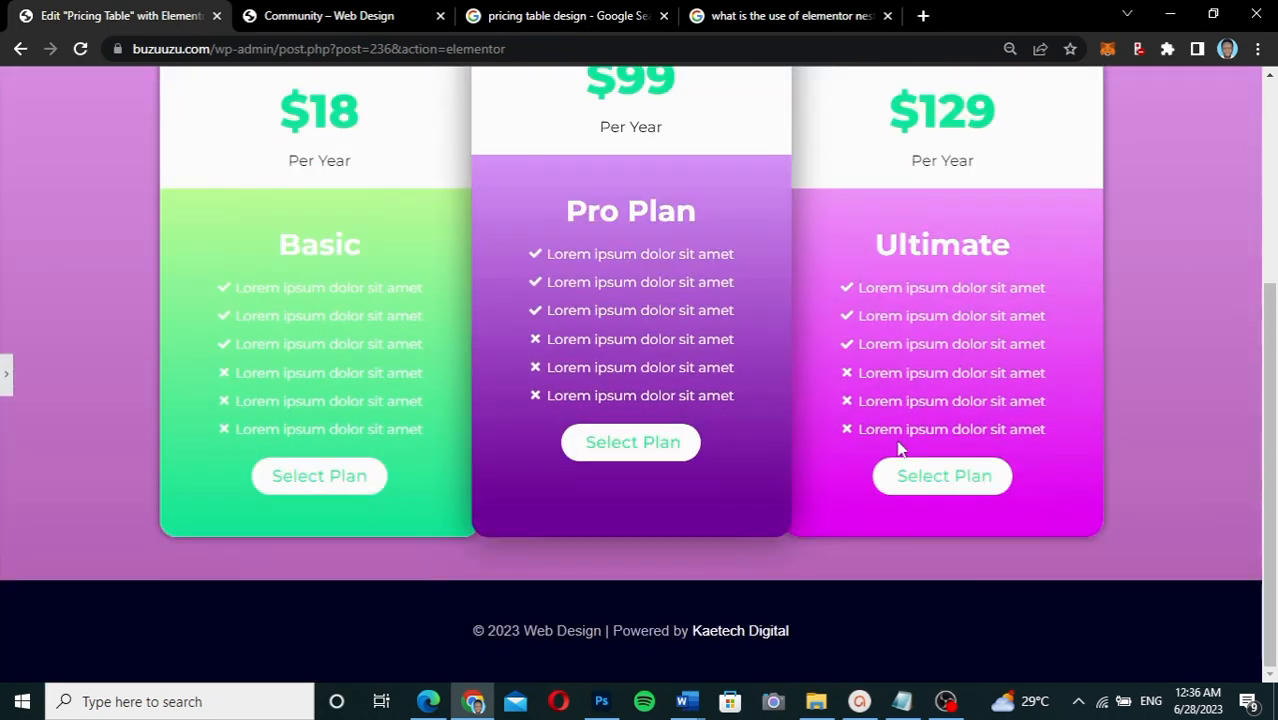
pyautogui.scroll(5, 899, 449)
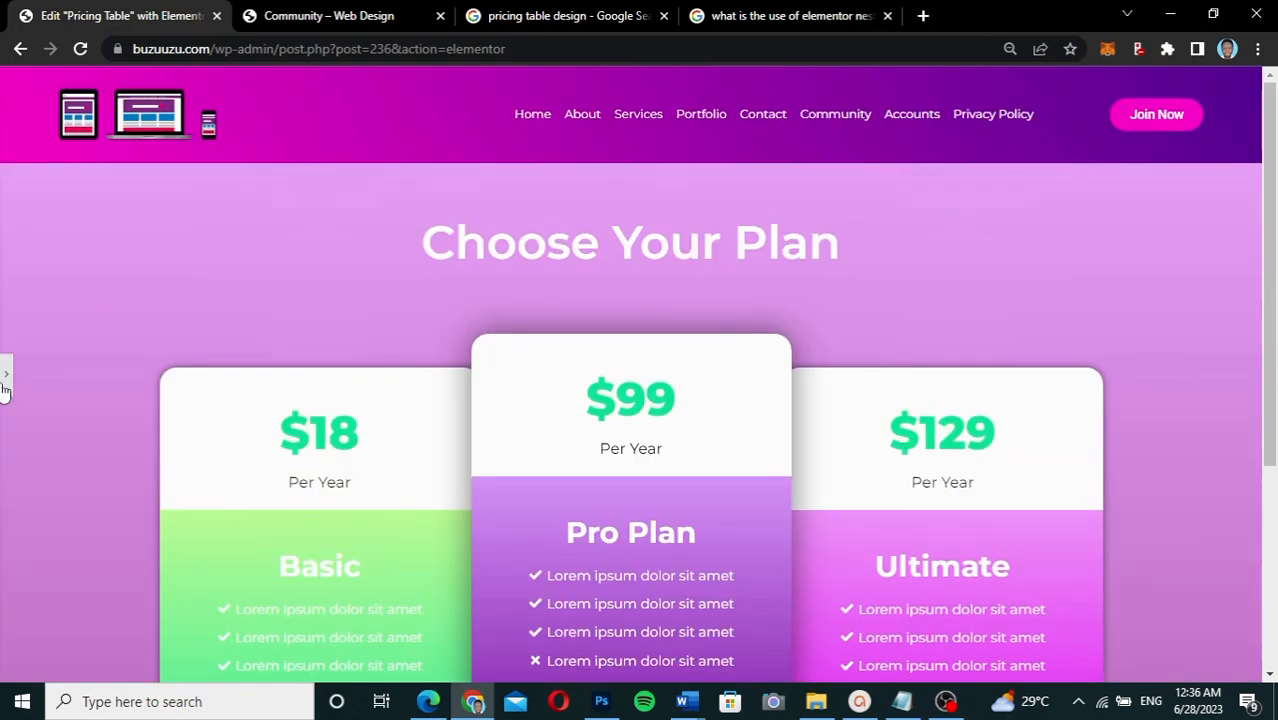
pyautogui.hotkey('ctrl', 'i')
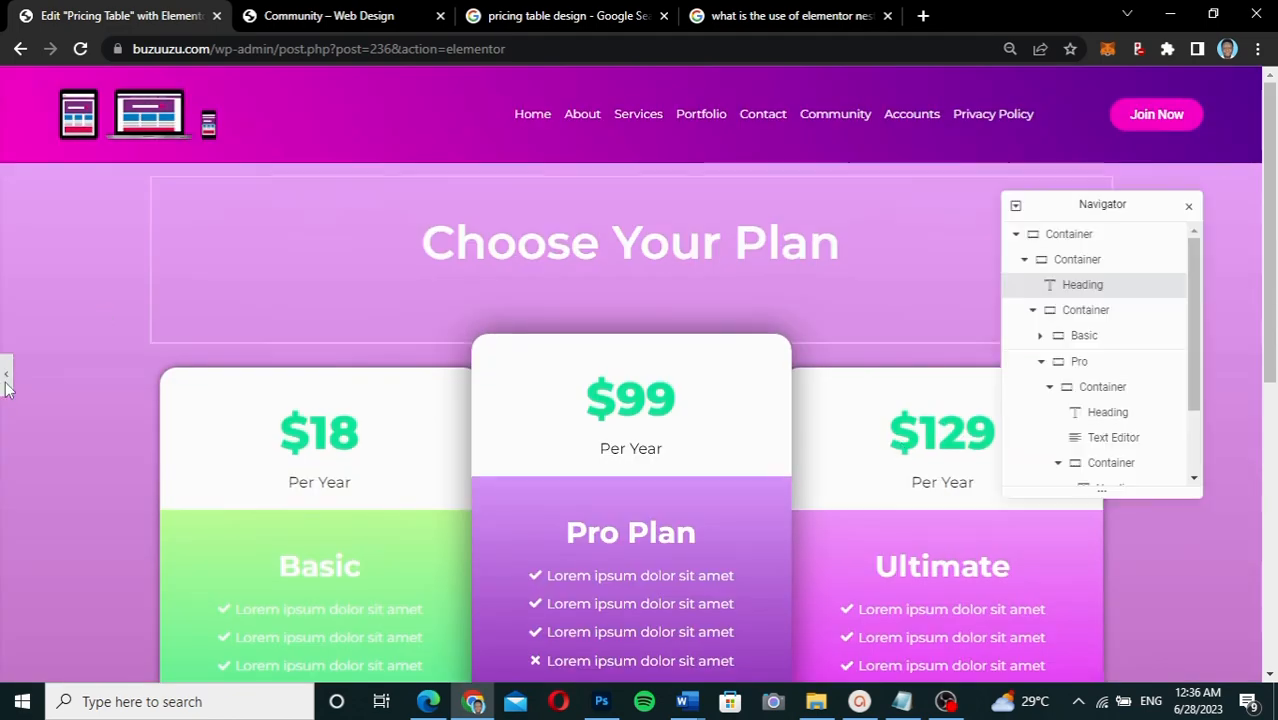
pyautogui.click(5, 385)
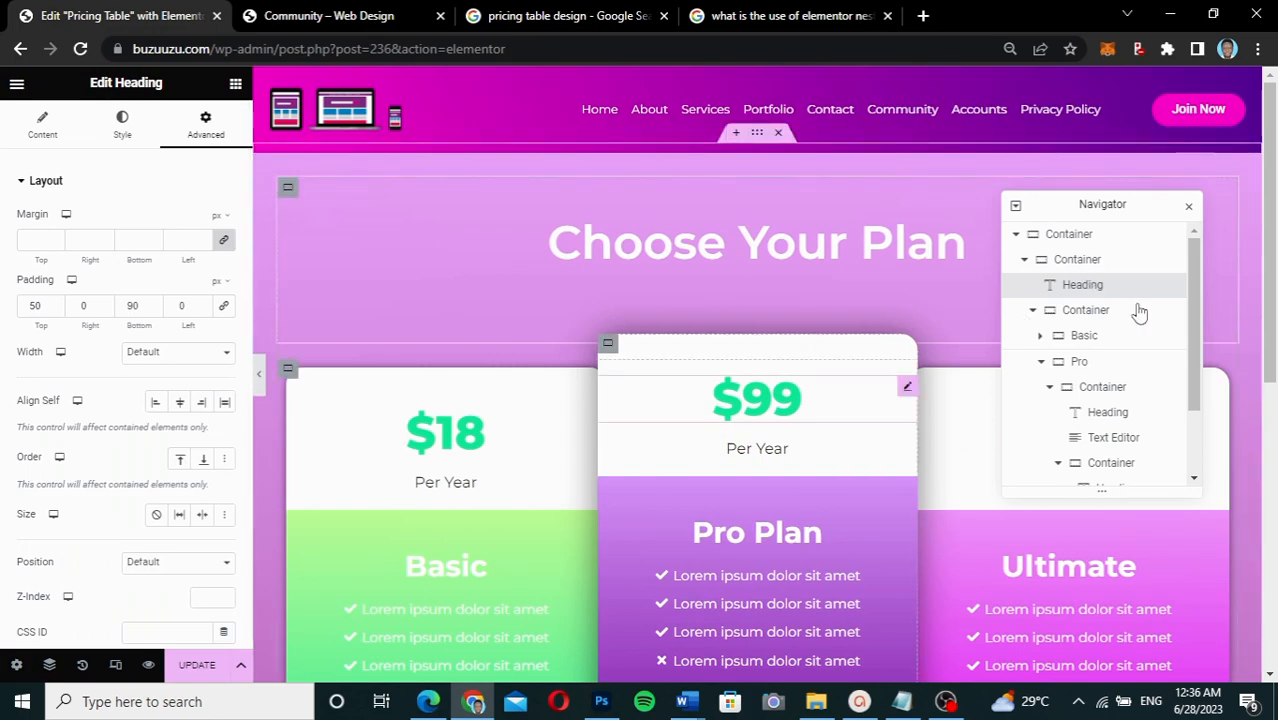
# Switch the canvas to the responsive tablet view and examine how the three pricing cards and their feature lists fit
pyautogui.click(116, 667)
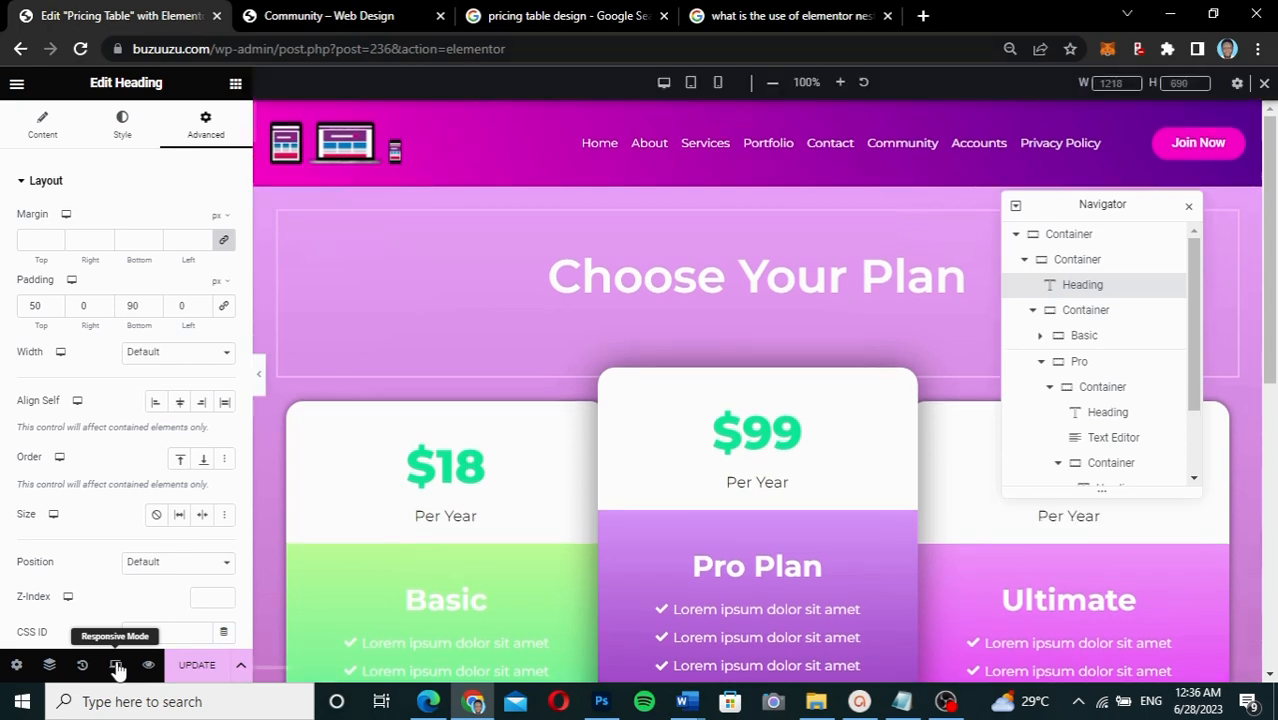
pyautogui.click(691, 85)
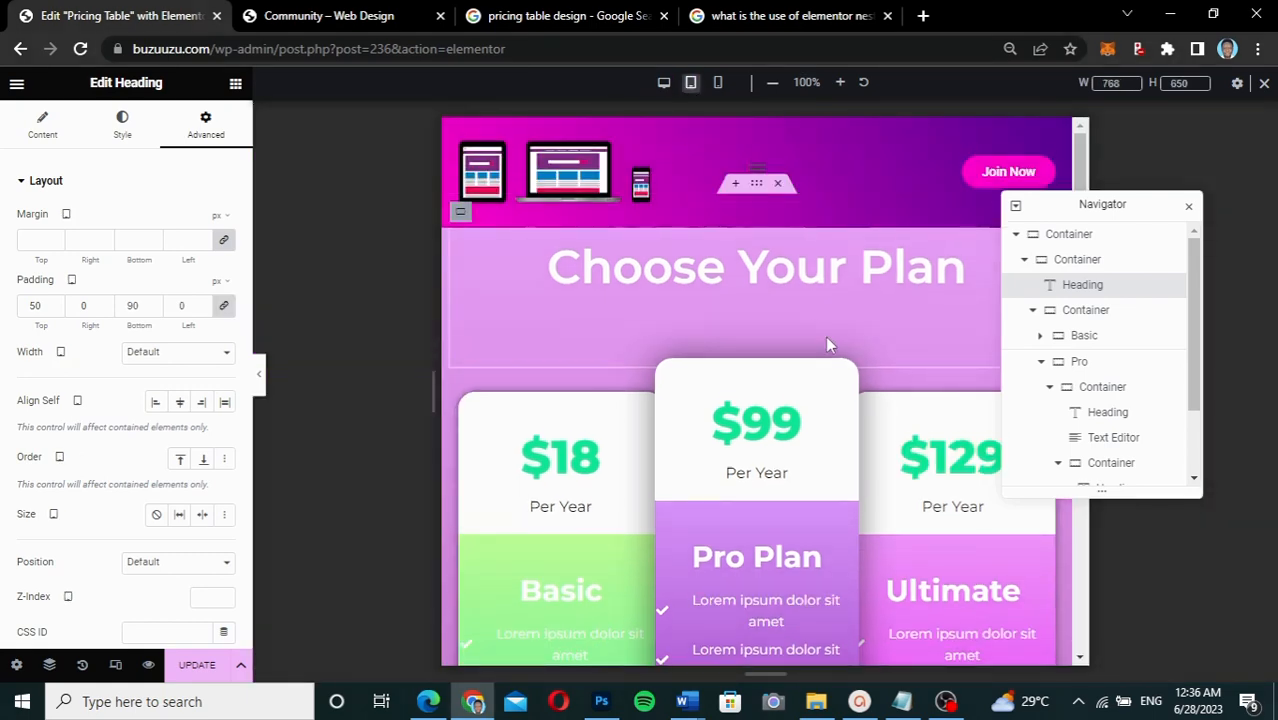
pyautogui.scroll(-3, 825, 338)
pyautogui.scroll(1, 826, 345)
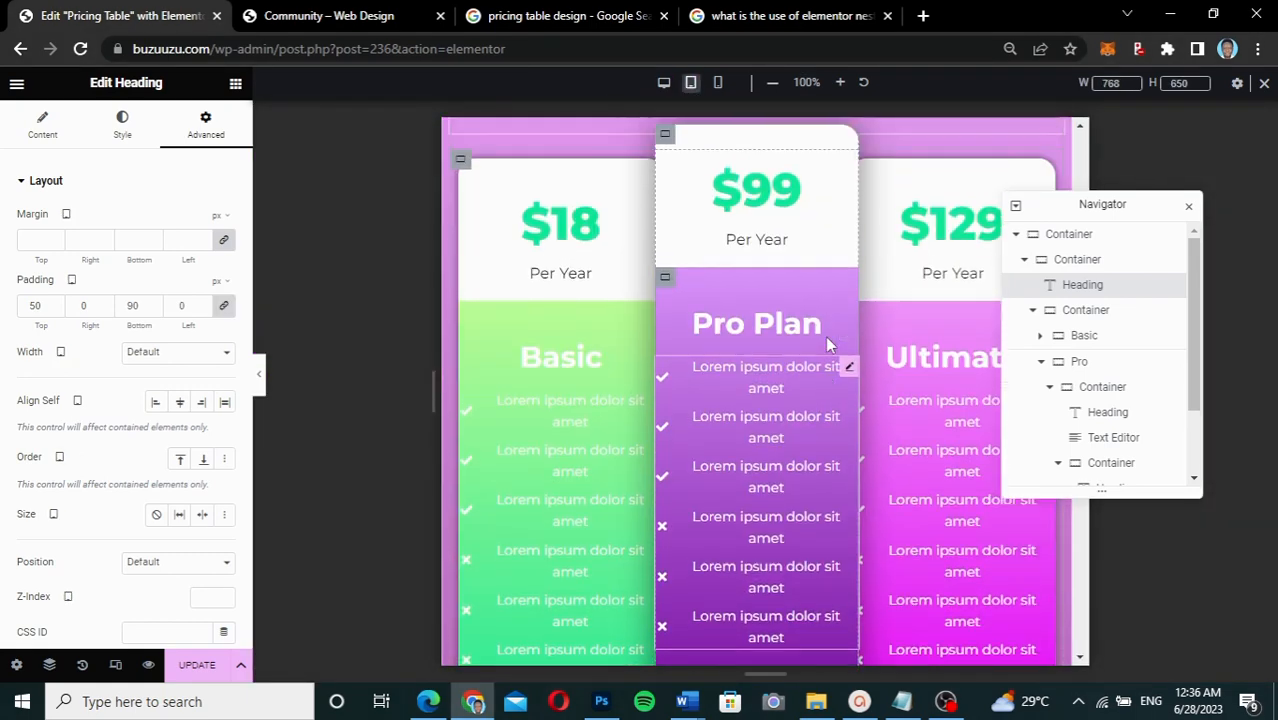
pyautogui.scroll(-1, 826, 345)
pyautogui.scroll(3, 826, 345)
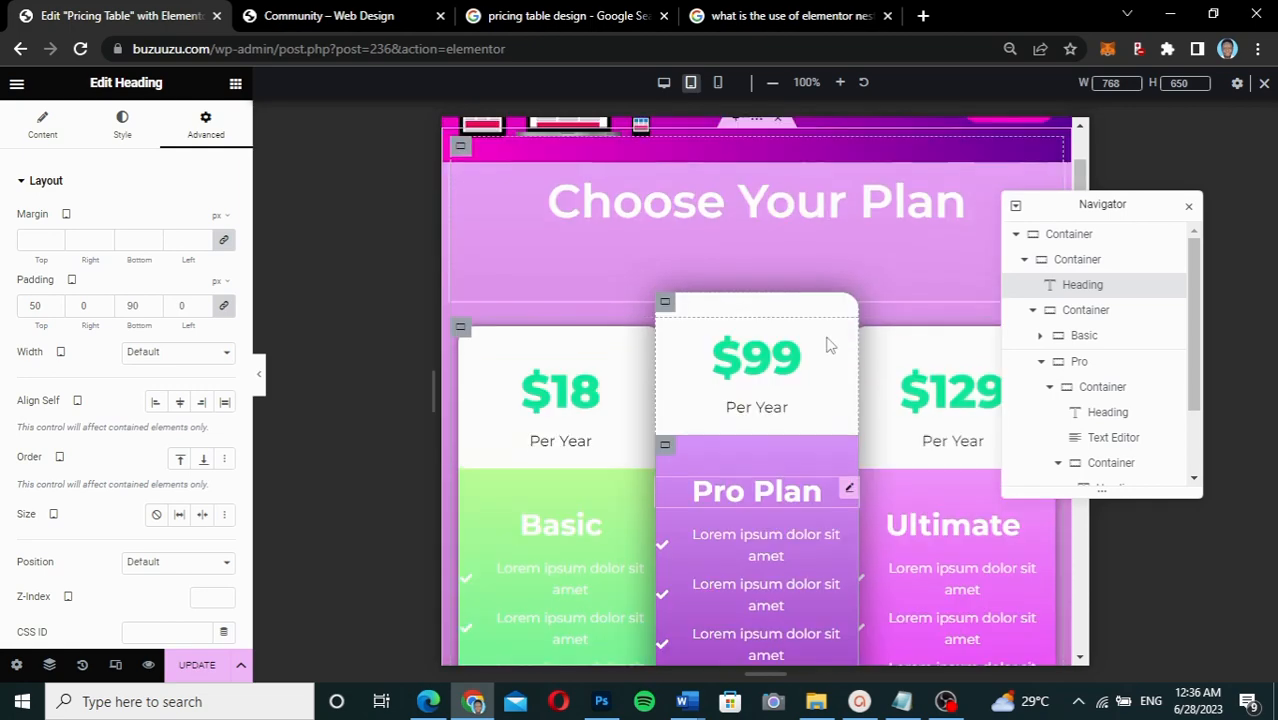
pyautogui.scroll(-3, 826, 345)
pyautogui.scroll(-1, 825, 335)
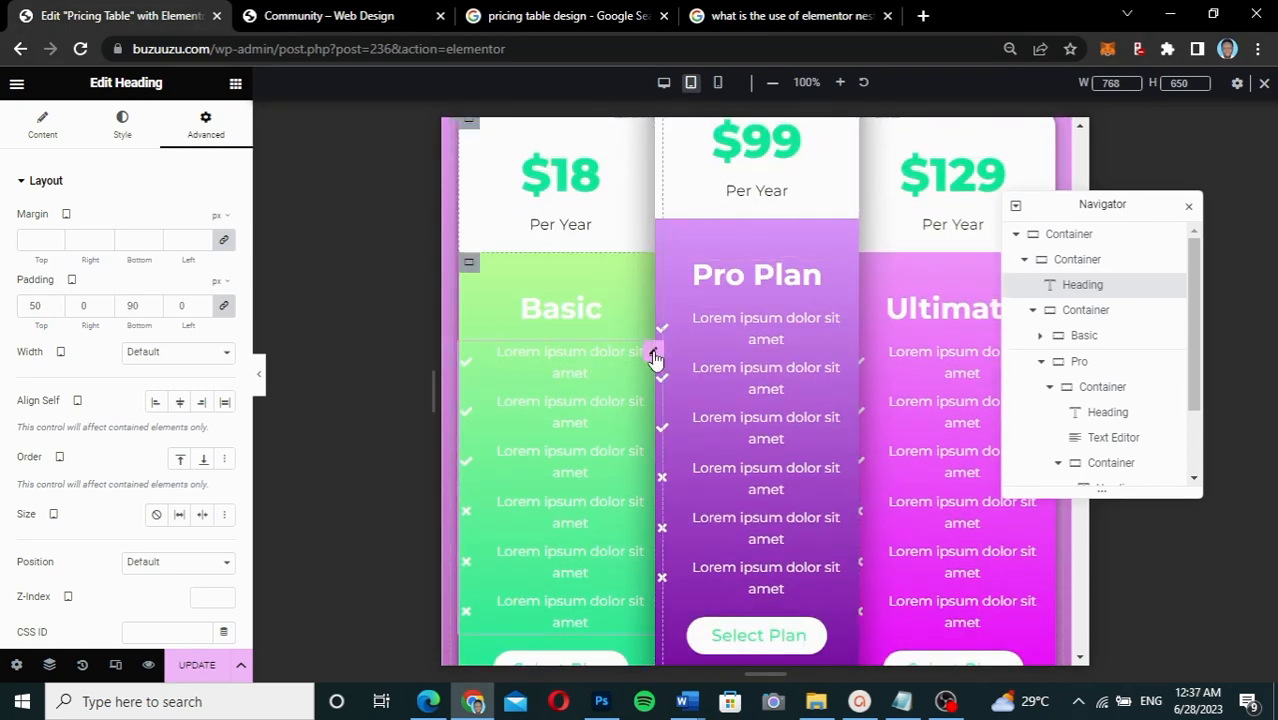
# Set the text size of the Basic card's icon list to 12 px for tablet
pyautogui.click(655, 357)
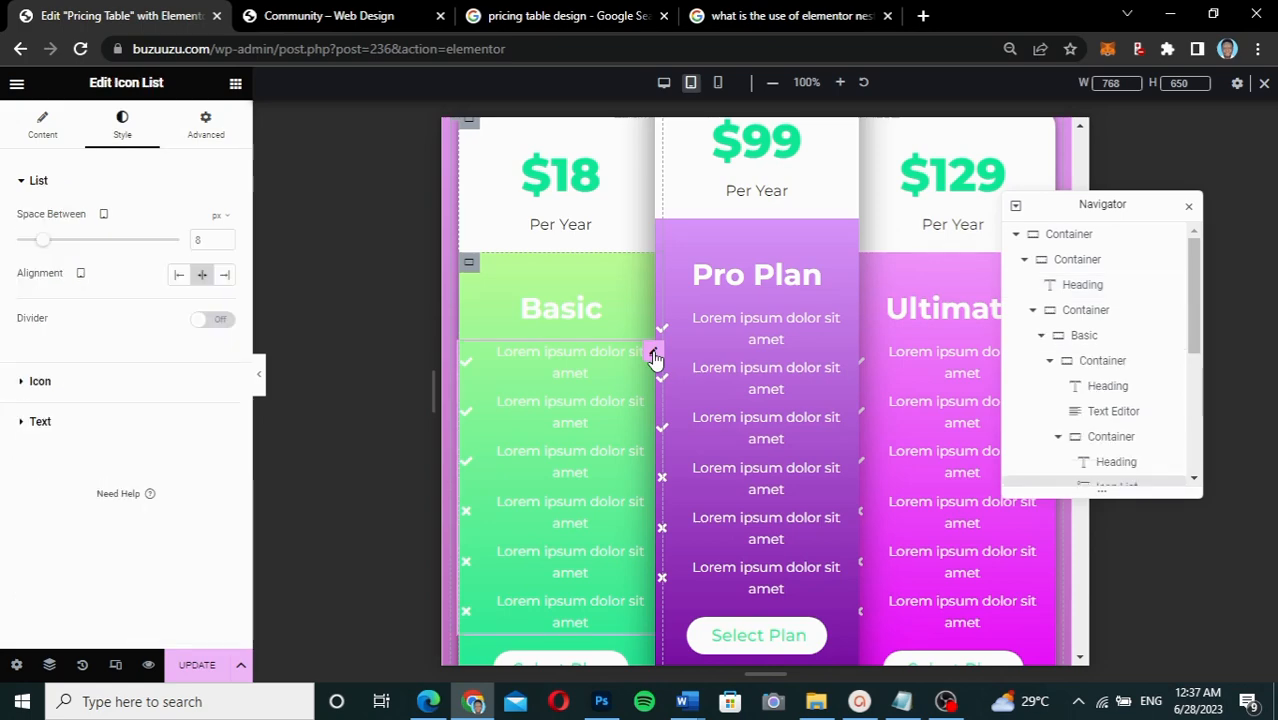
pyautogui.click(55, 130)
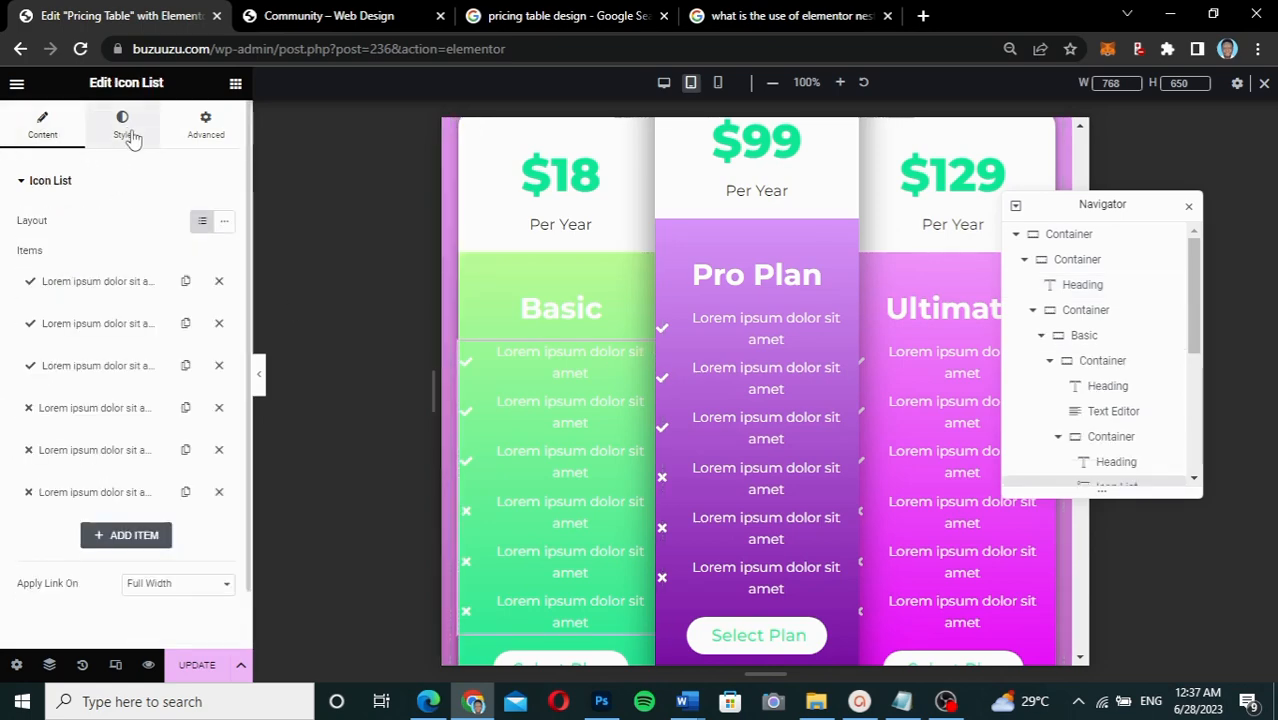
pyautogui.click(129, 136)
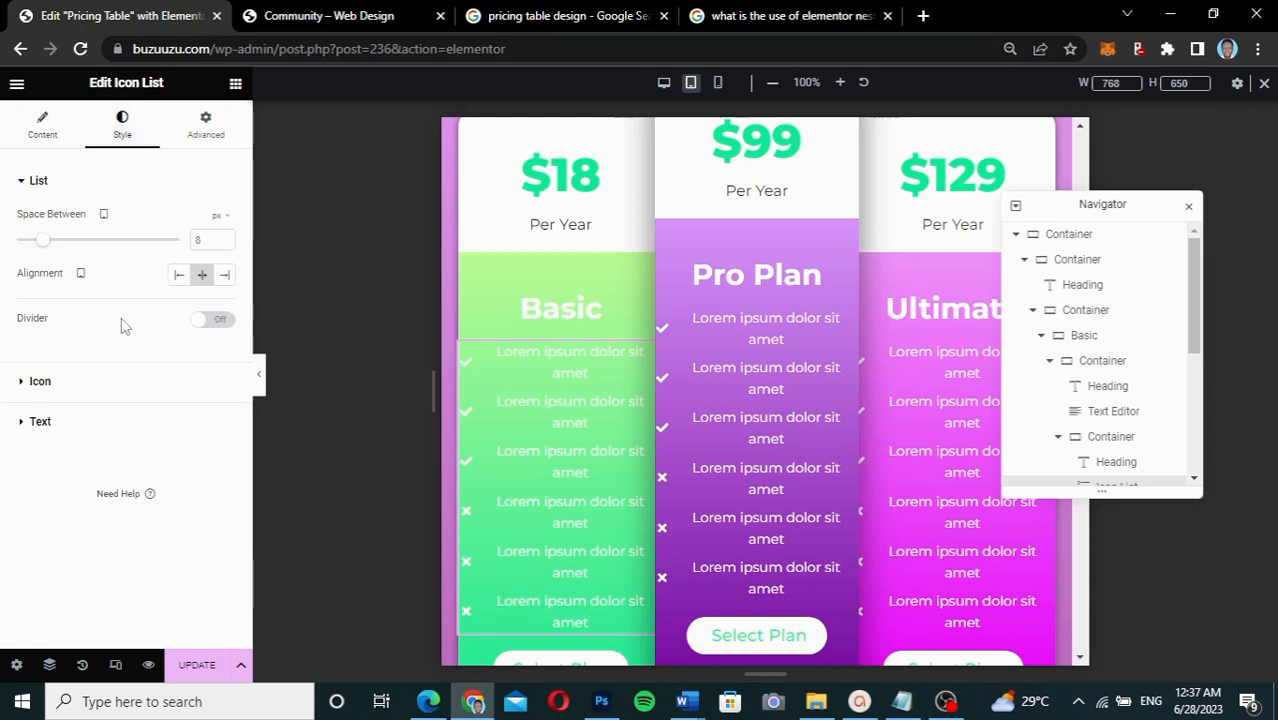
pyautogui.click(79, 425)
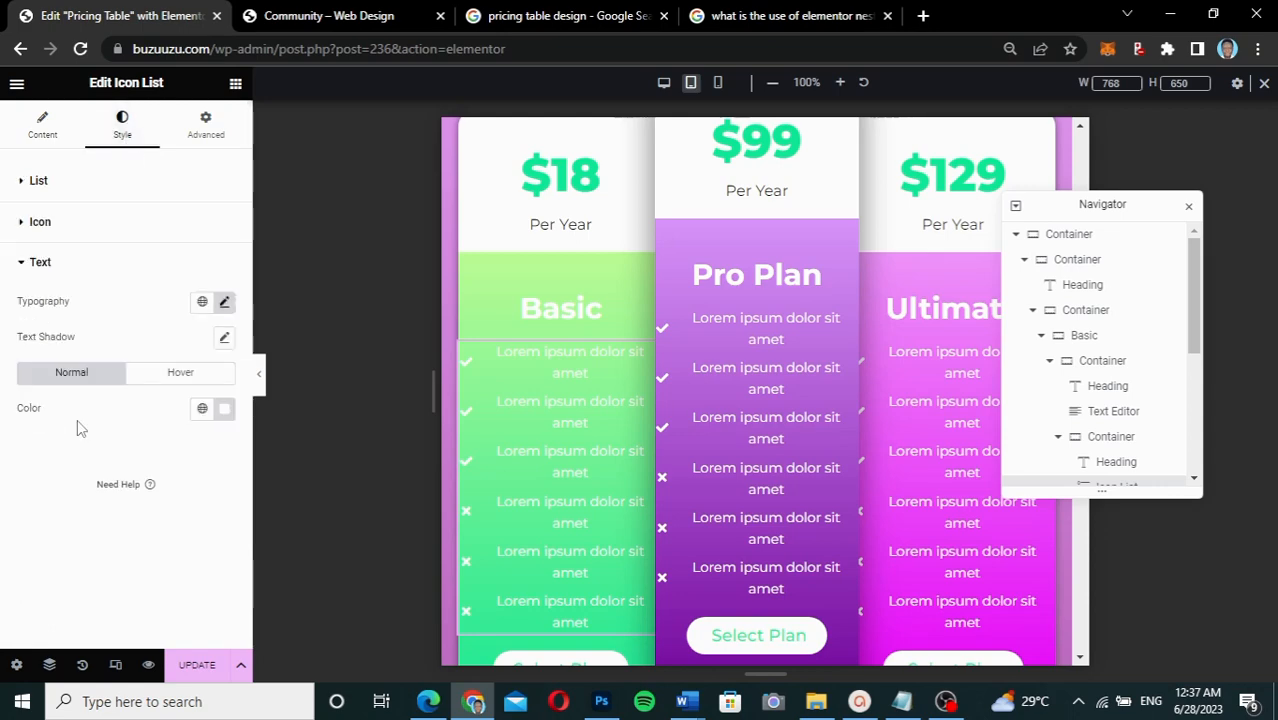
pyautogui.click(225, 303)
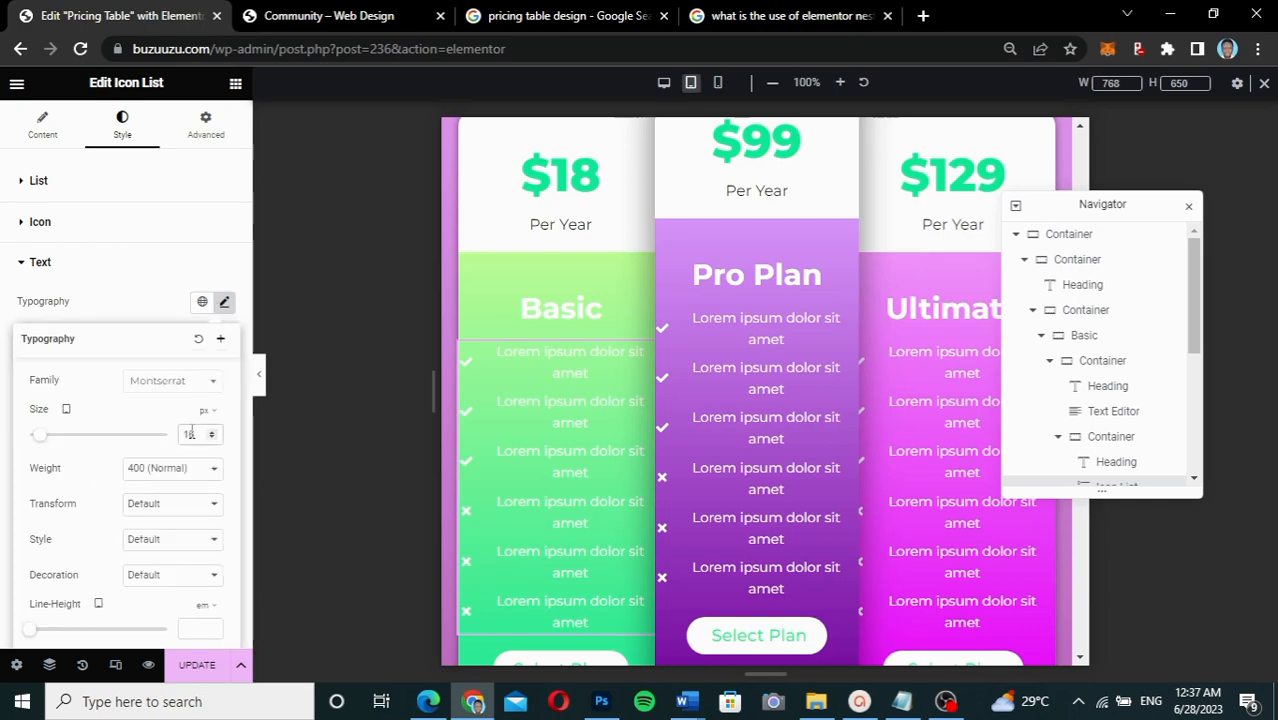
pyautogui.press('BackSpace')
pyautogui.write('2')
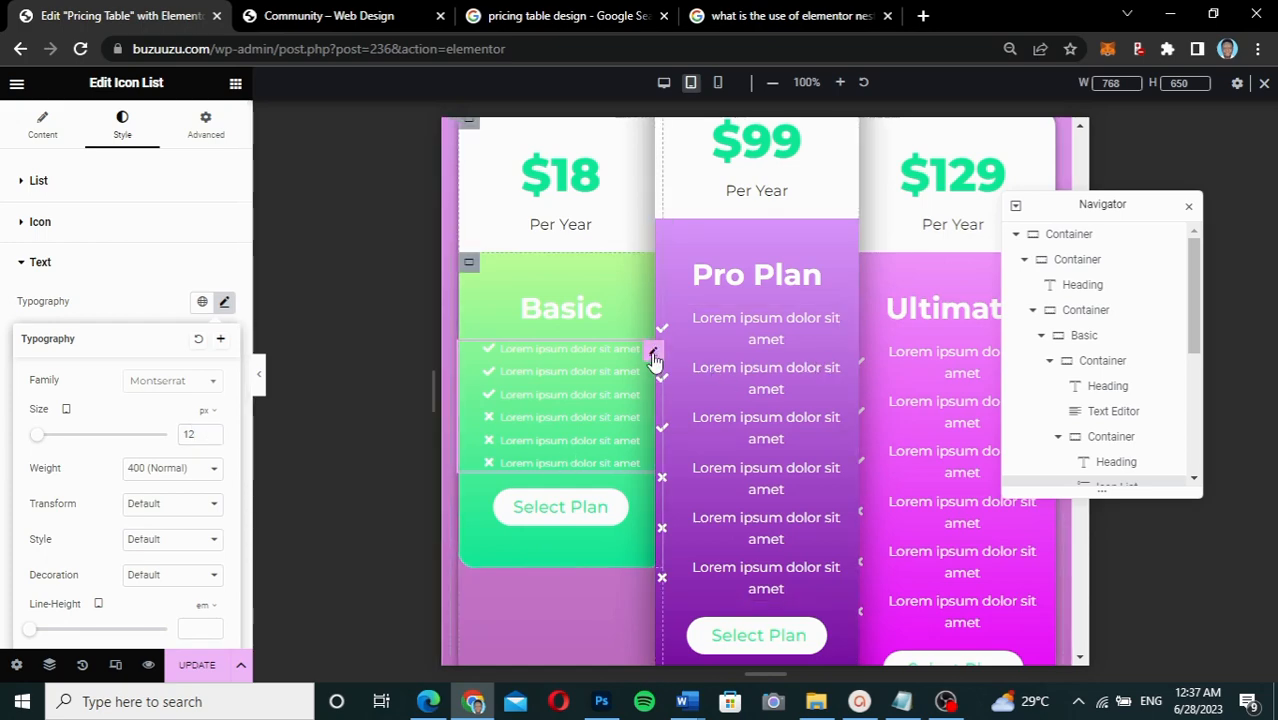
# Copy the Basic card's icon list and paste its style onto the Pro Plan and Ultimate icon lists
pyautogui.rightClick(652, 358)
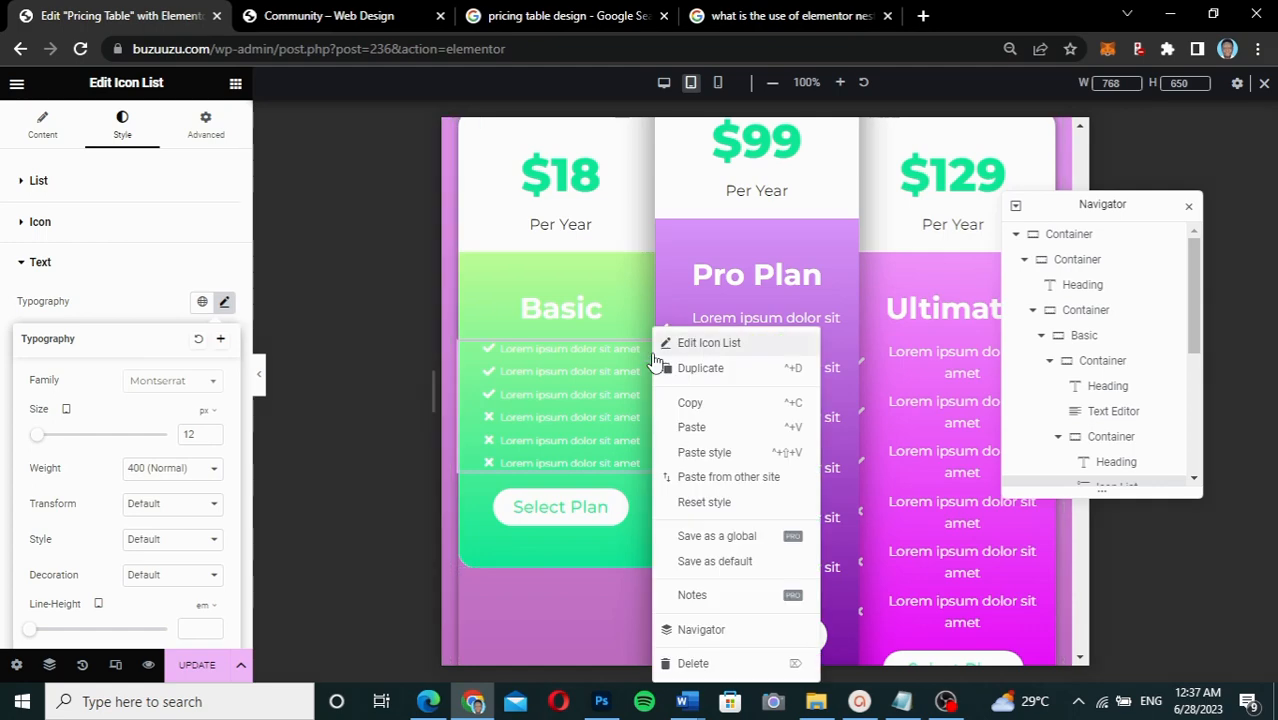
pyautogui.click(690, 403)
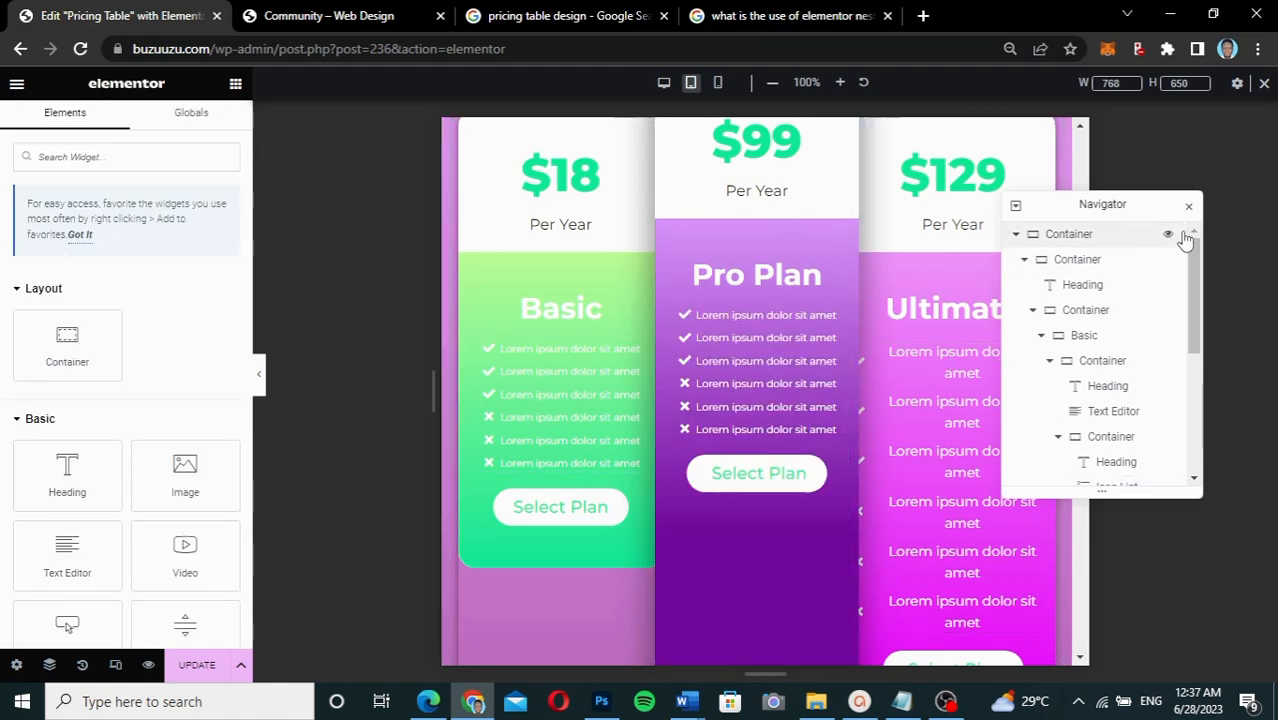
pyautogui.click(1189, 208)
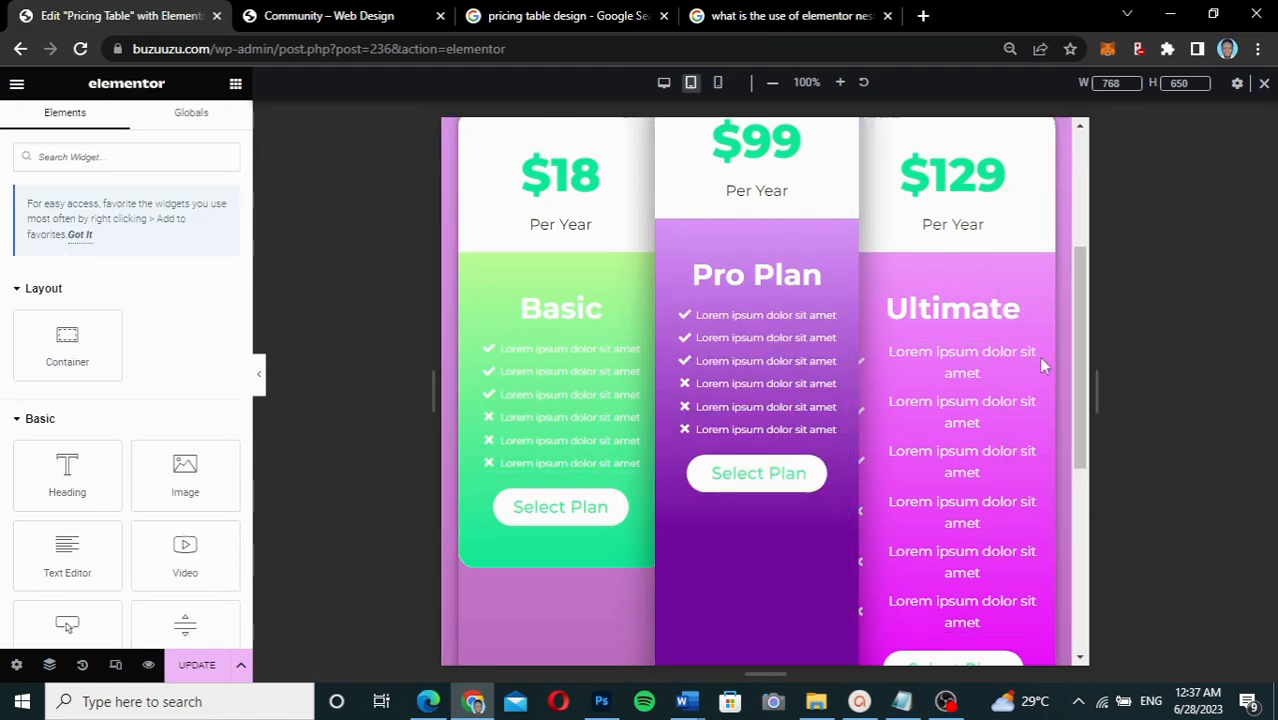
pyautogui.hotkey('ctrl', 'shift', 'v')
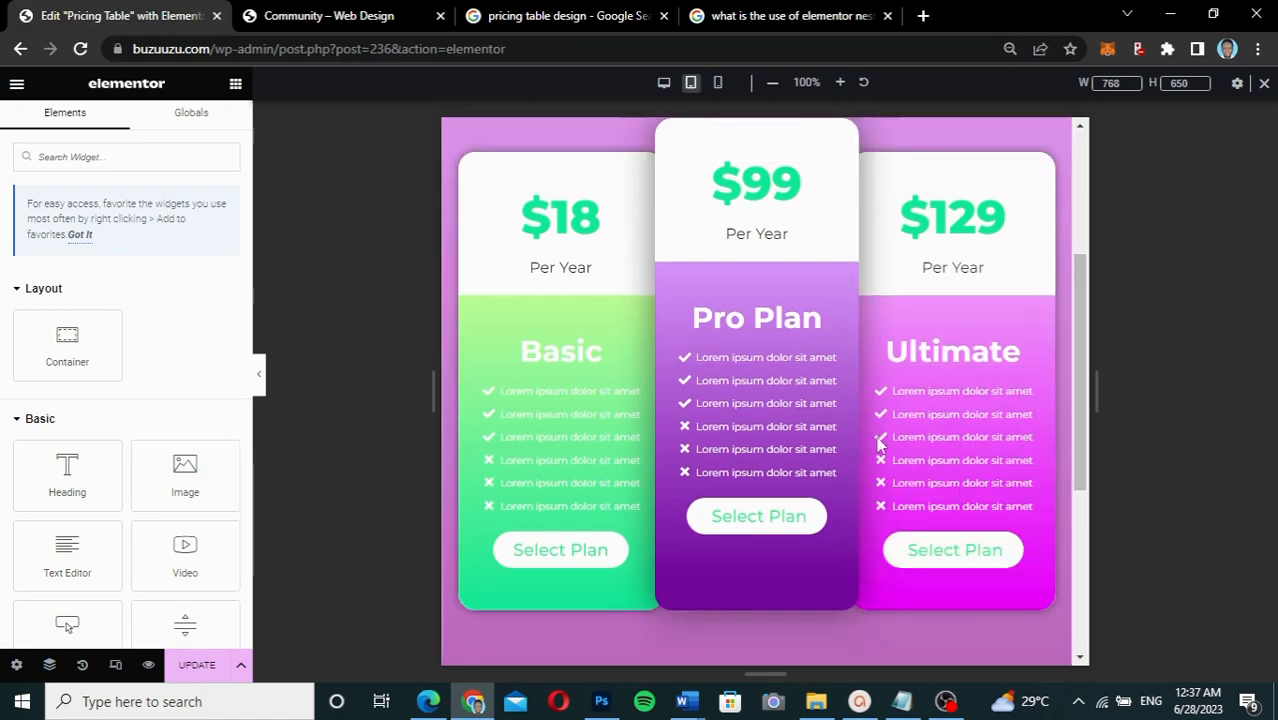
# Check the tablet layout up to the heading, and switch to the mobile view to examine the stacked cards
pyautogui.scroll(1, 878, 445)
pyautogui.scroll(2, 878, 445)
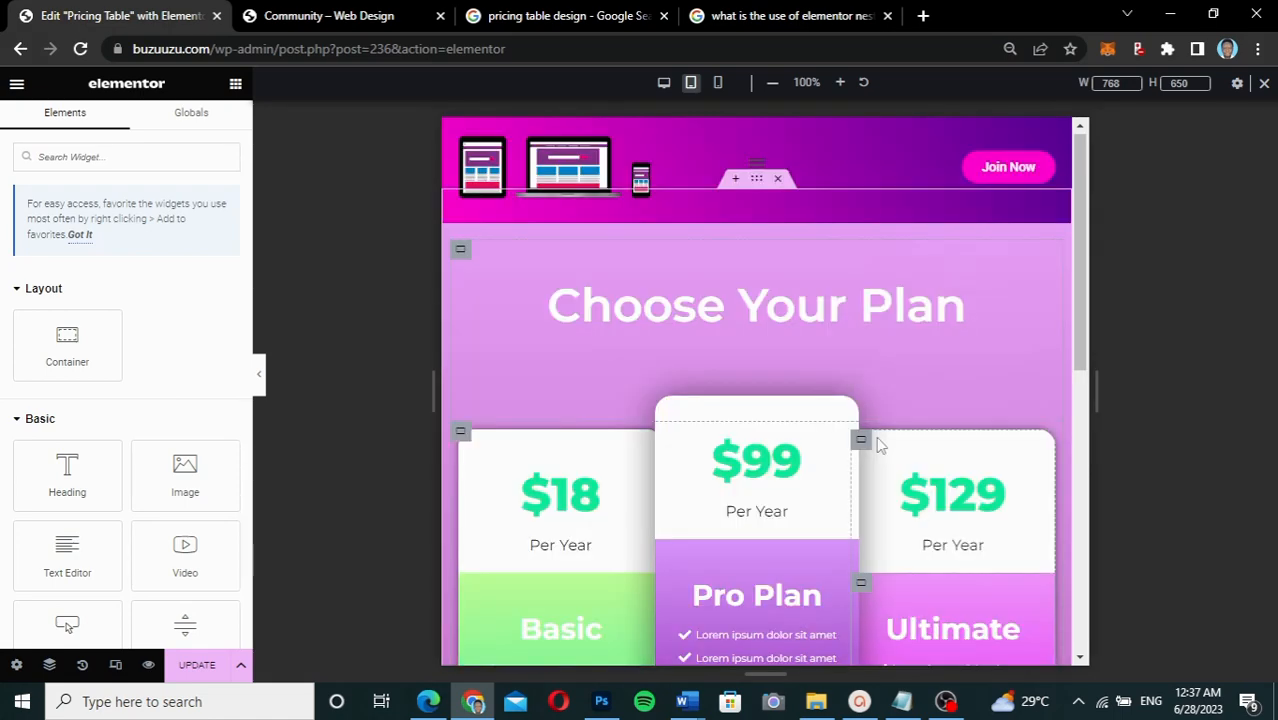
pyautogui.click(722, 88)
pyautogui.scroll(-3, 766, 480)
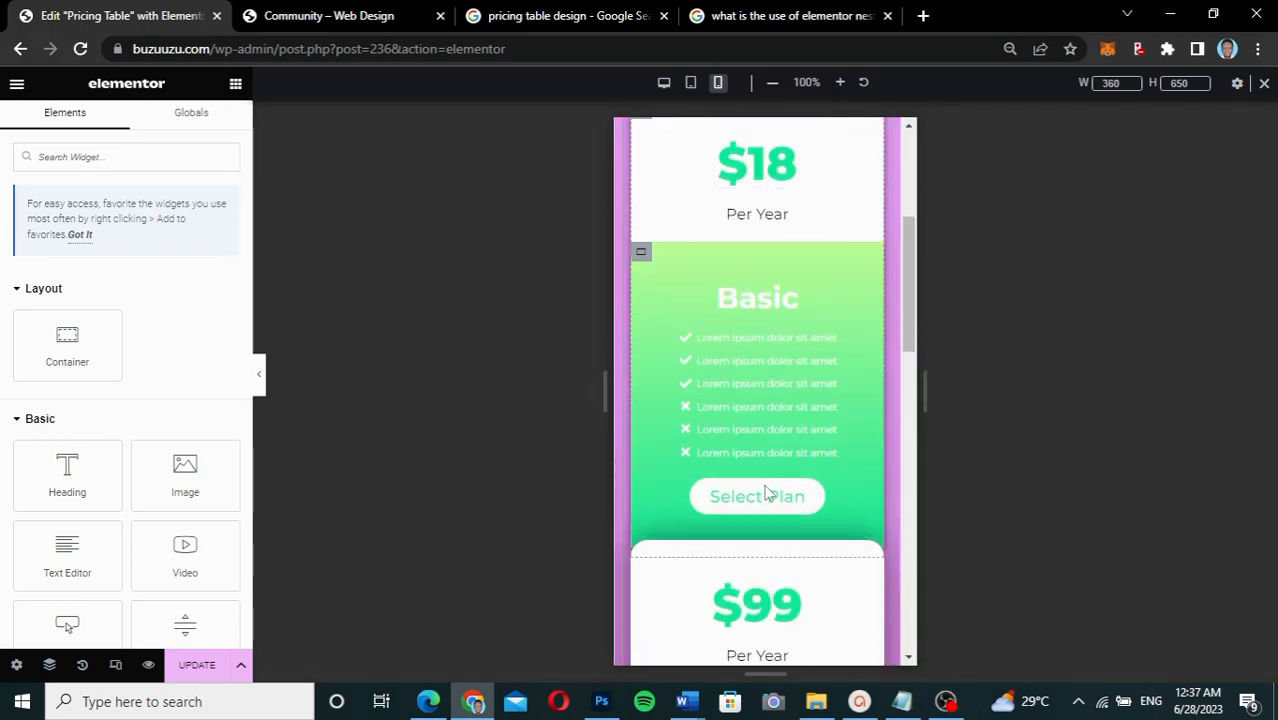
pyautogui.scroll(-1, 766, 492)
pyautogui.scroll(5, 775, 430)
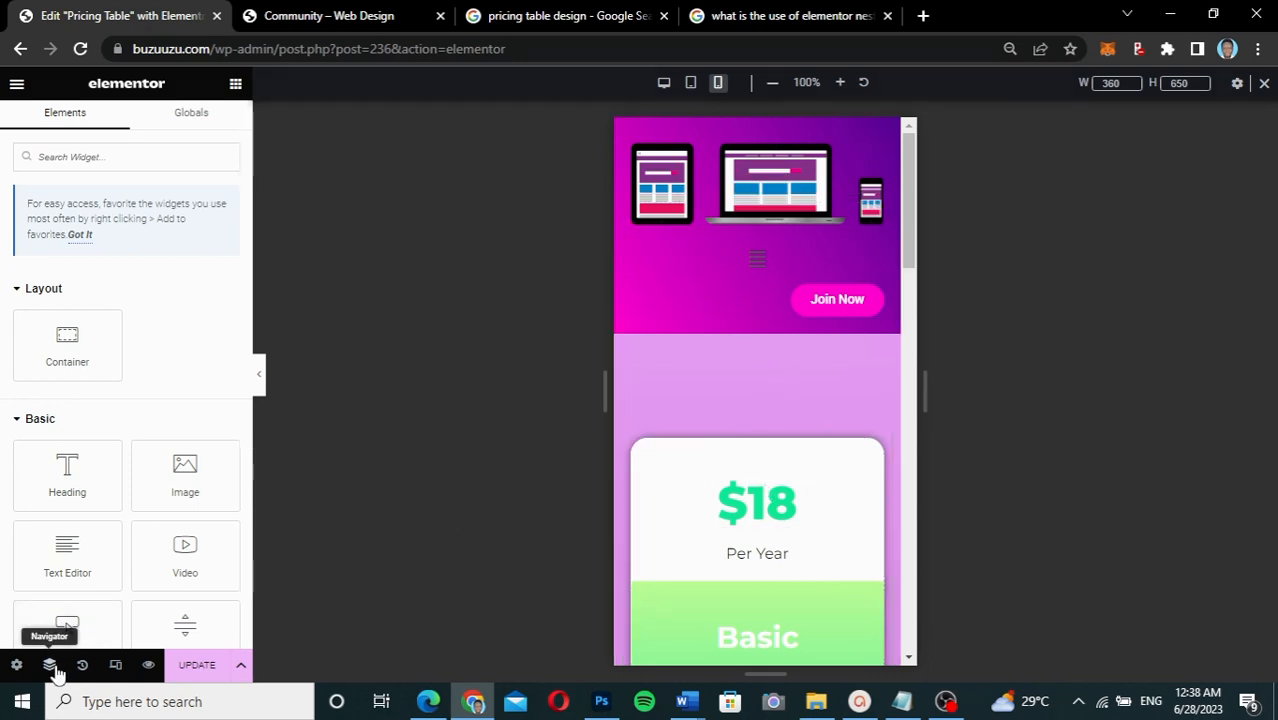
# Set the outermost container's top margin to 250 px for mobile so the heading clears the site header
pyautogui.click(50, 666)
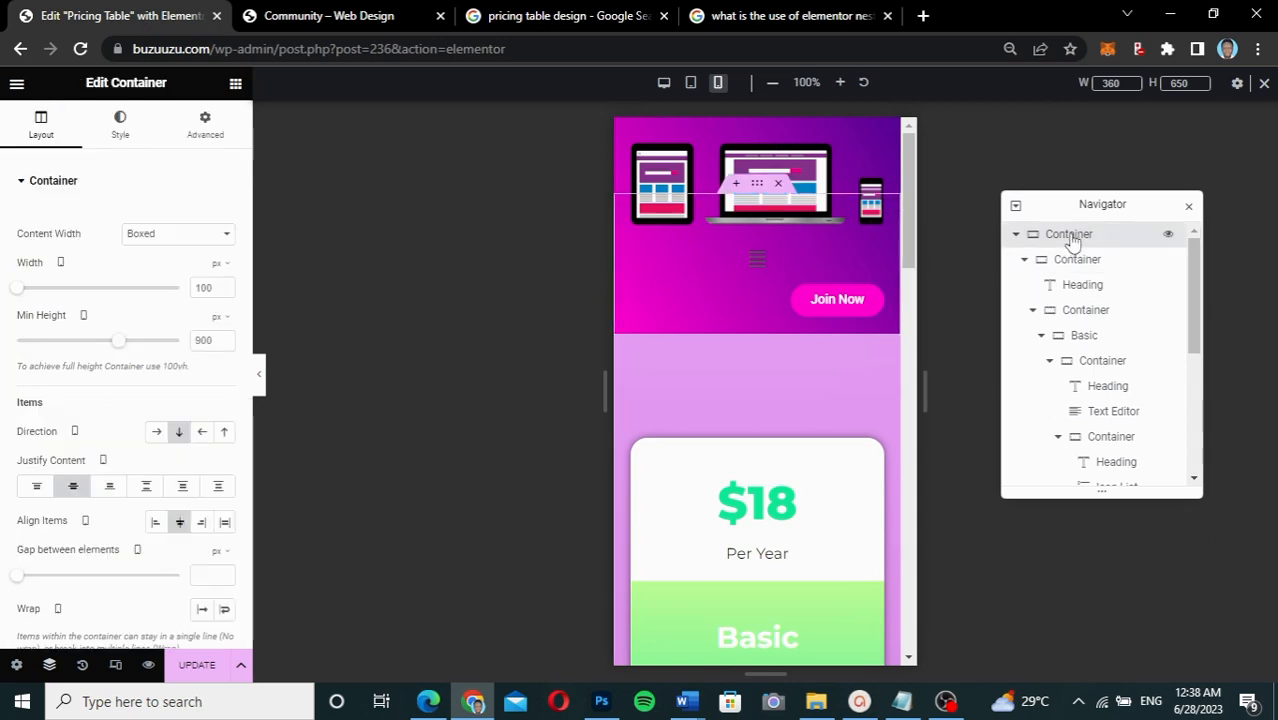
pyautogui.click(207, 140)
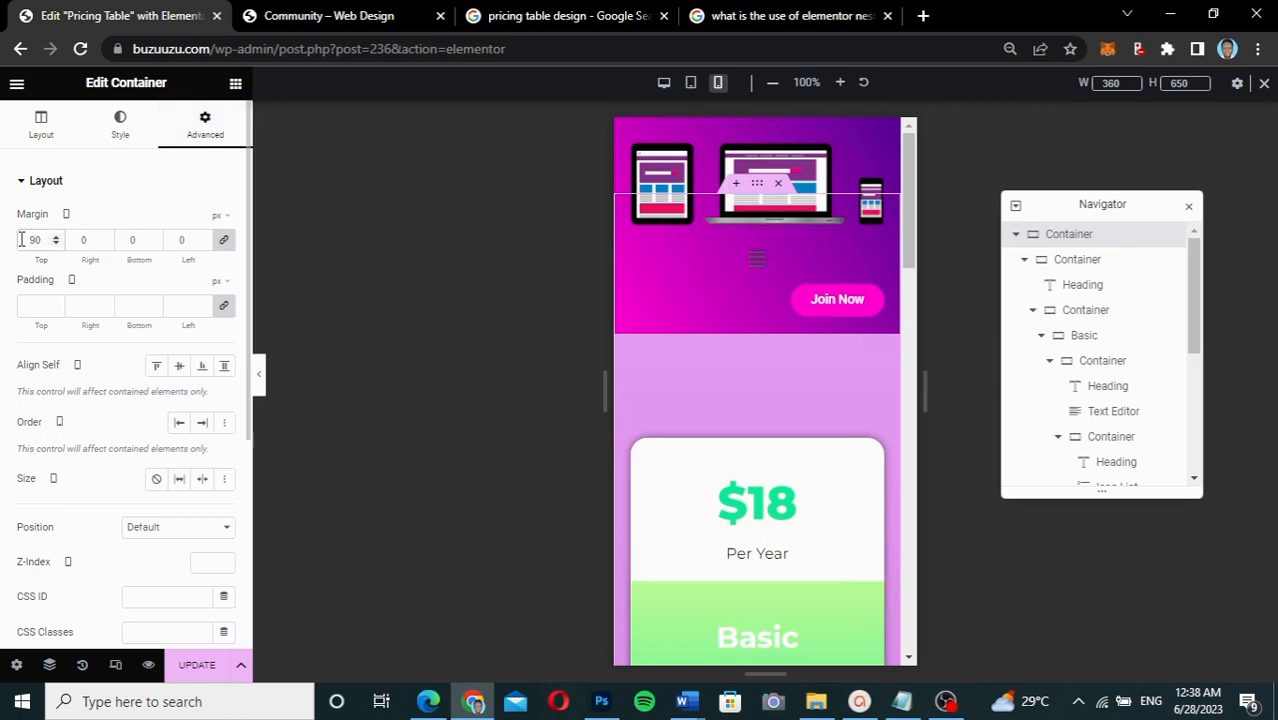
pyautogui.click(223, 240)
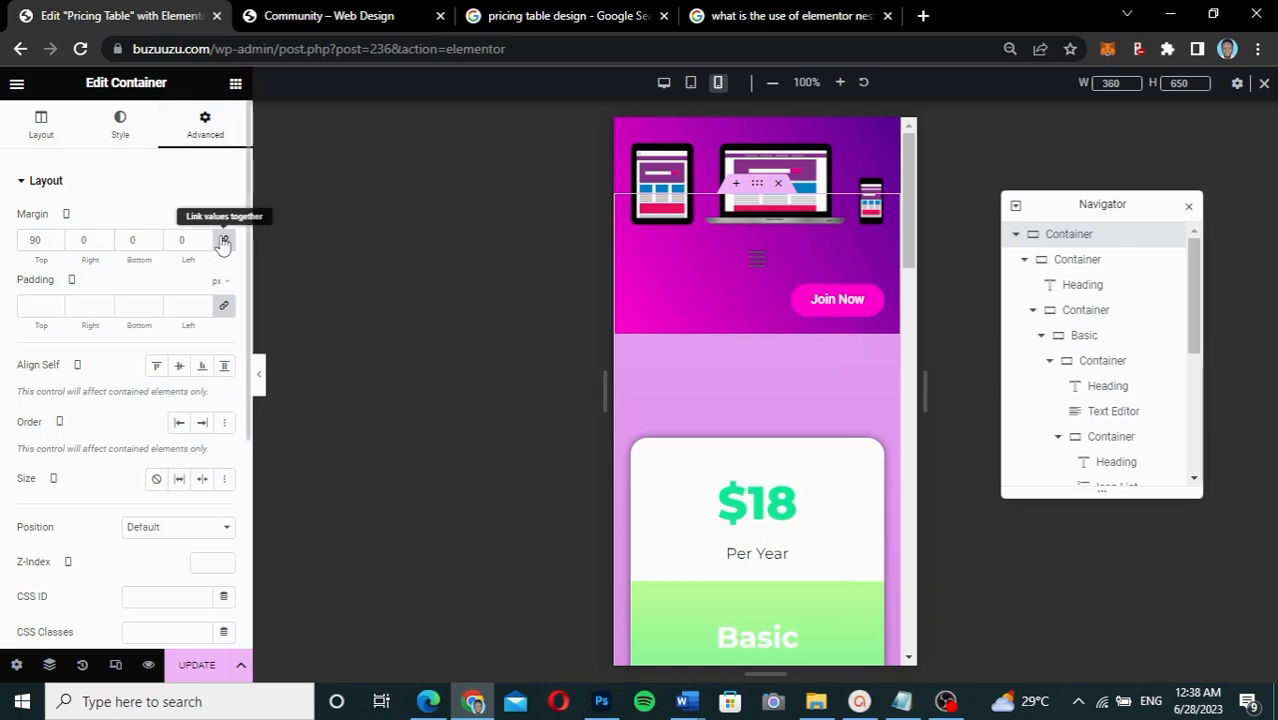
pyautogui.click(30, 240)
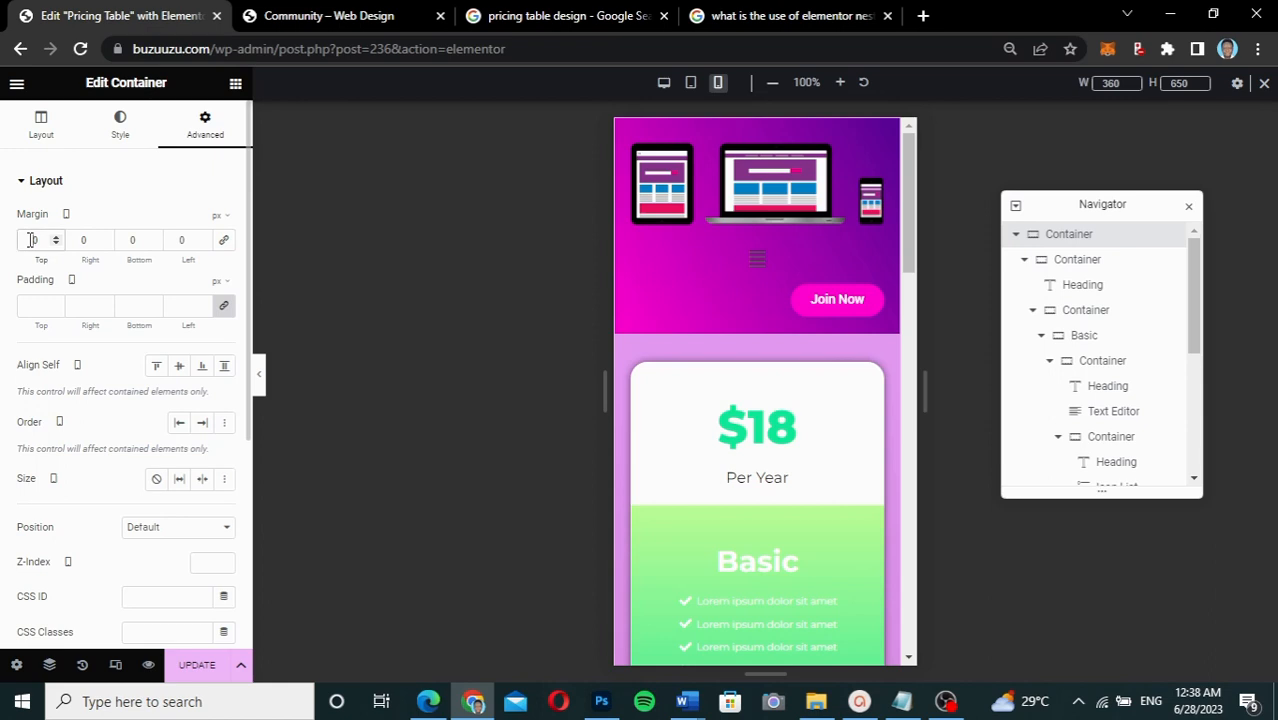
pyautogui.write('50')
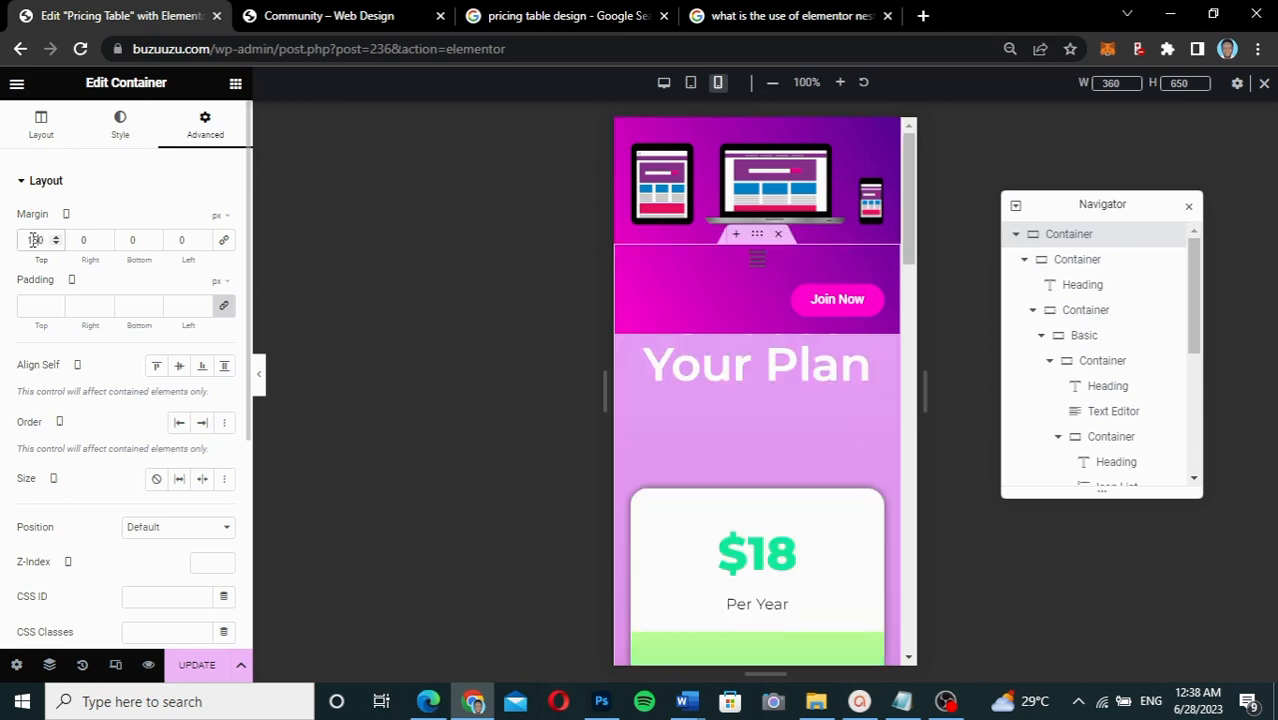
pyautogui.write('1')
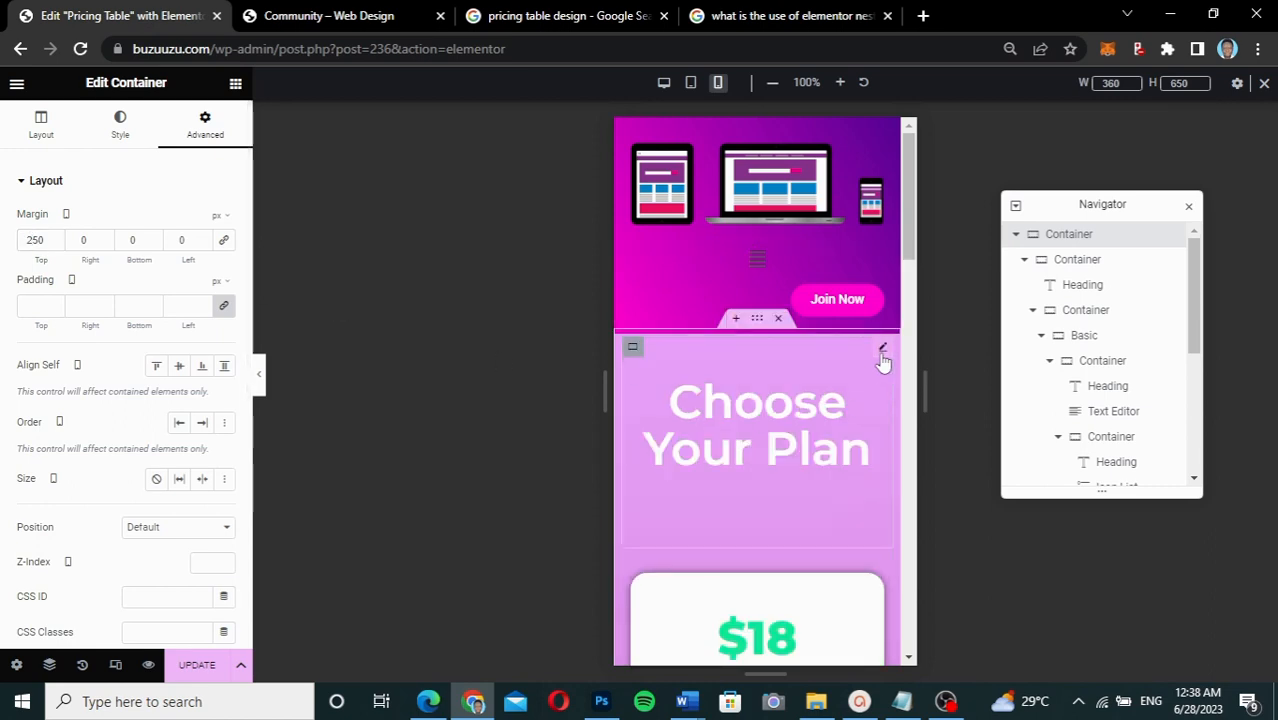
# Set the Choose Your Plan heading's text size to 33 px for mobile
pyautogui.click(883, 350)
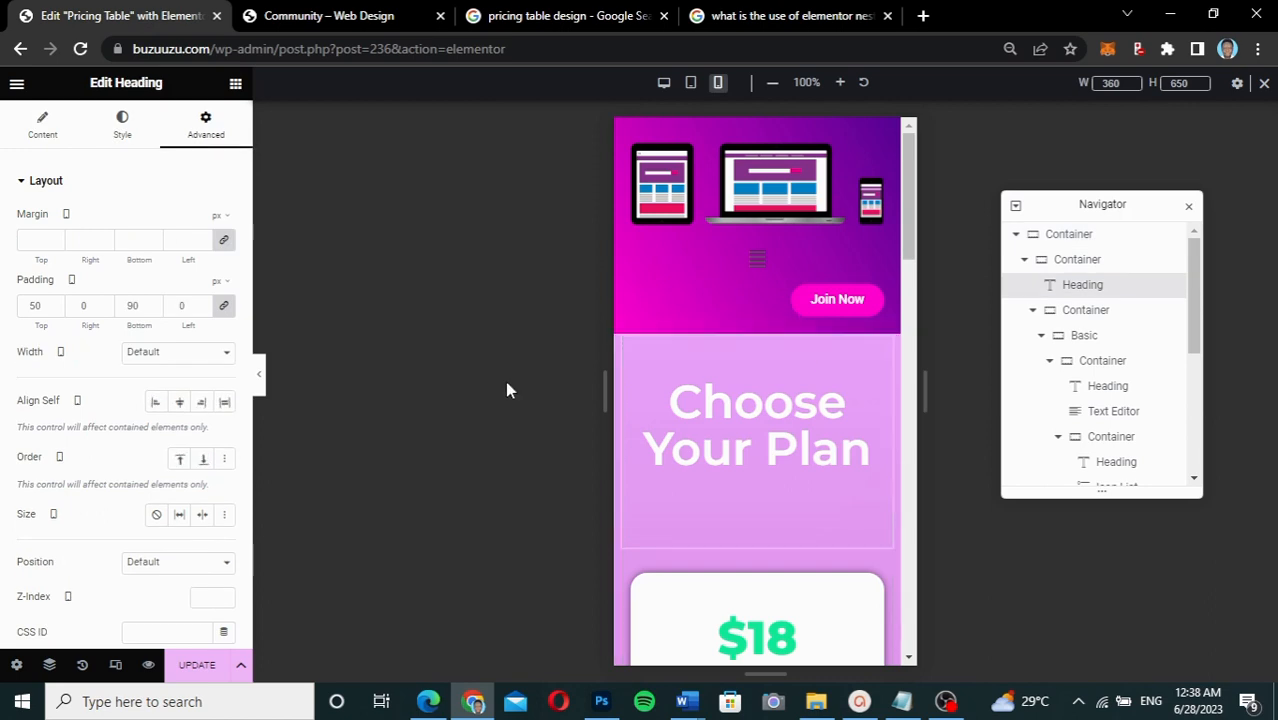
pyautogui.click(123, 131)
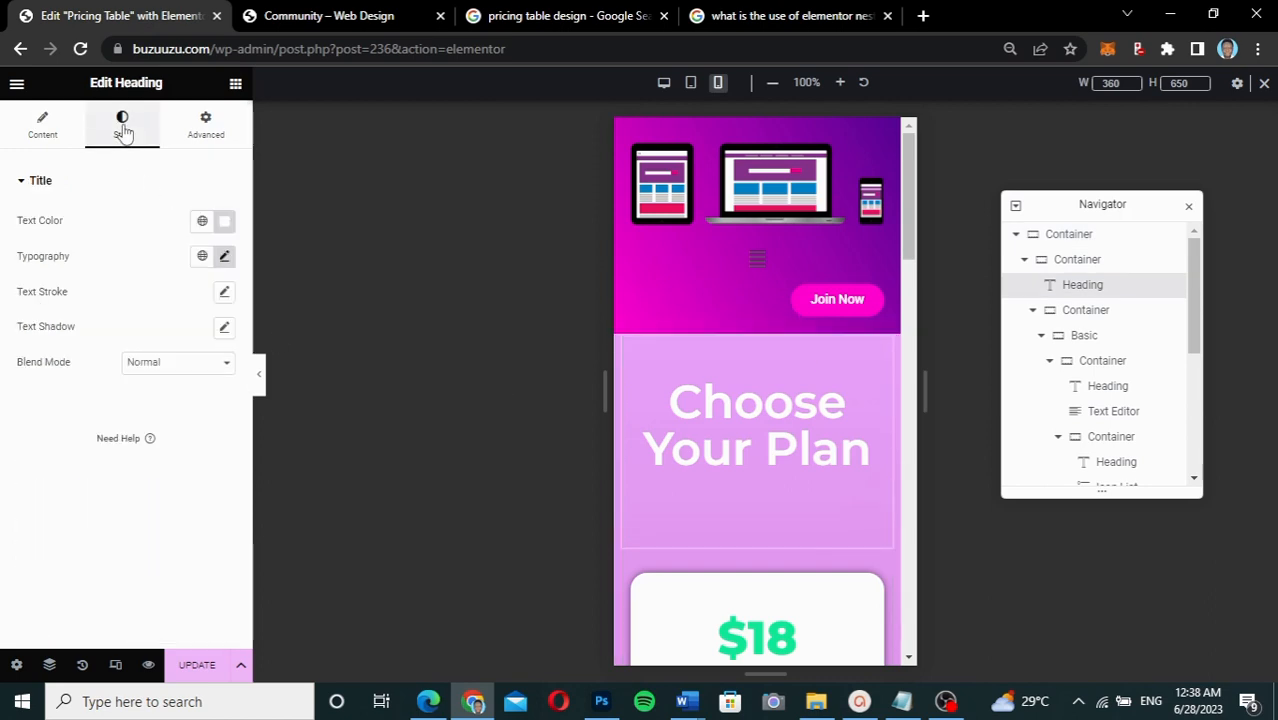
pyautogui.click(223, 258)
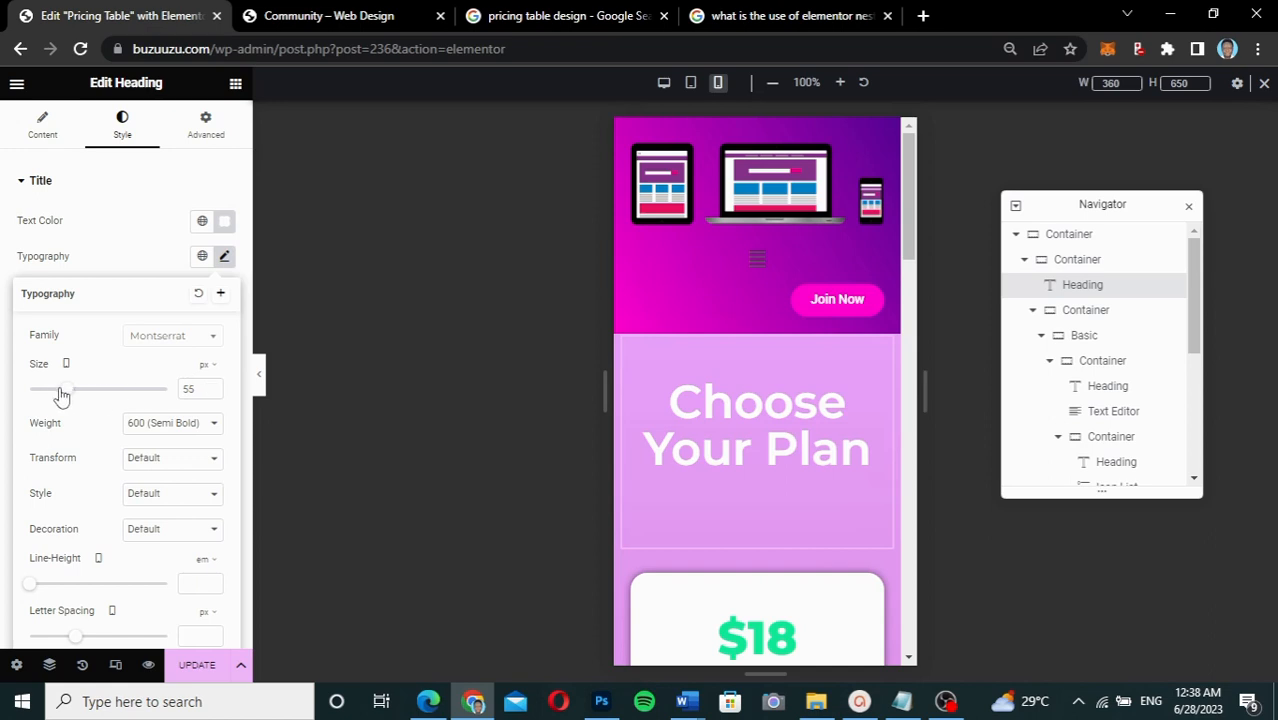
pyautogui.moveTo(62, 396); pyautogui.dragTo(52, 395)
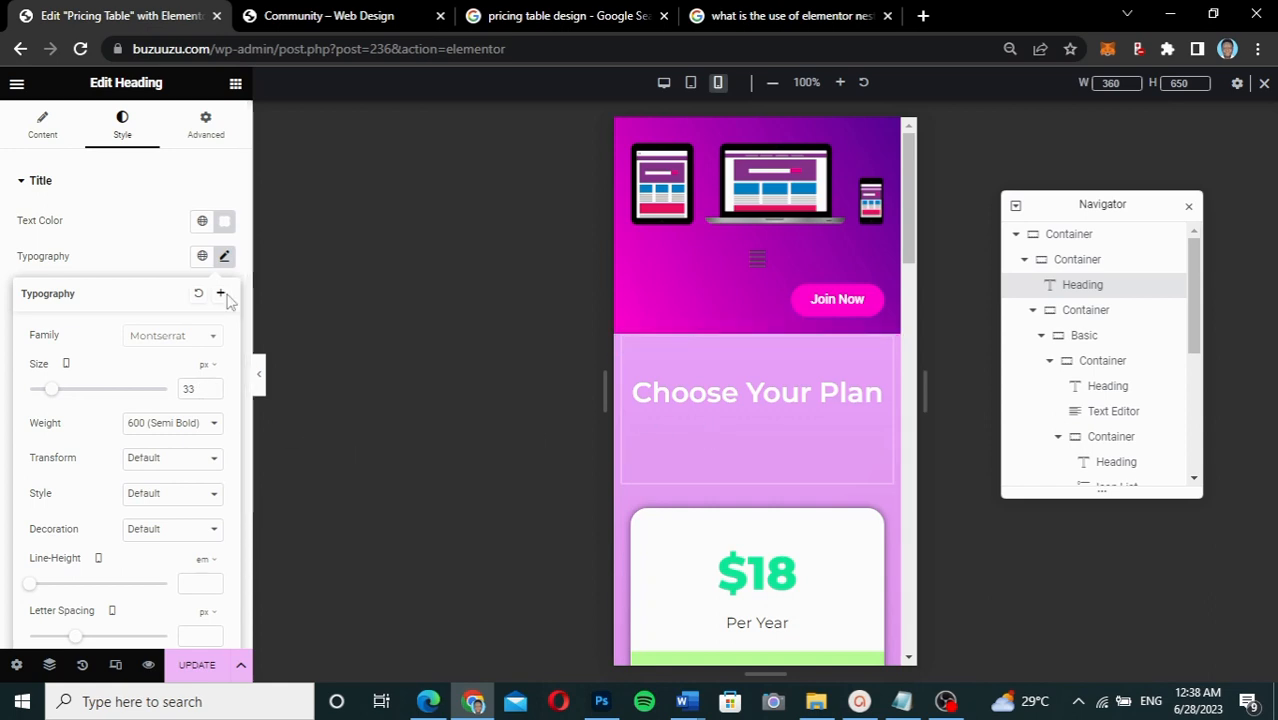
pyautogui.click(122, 252)
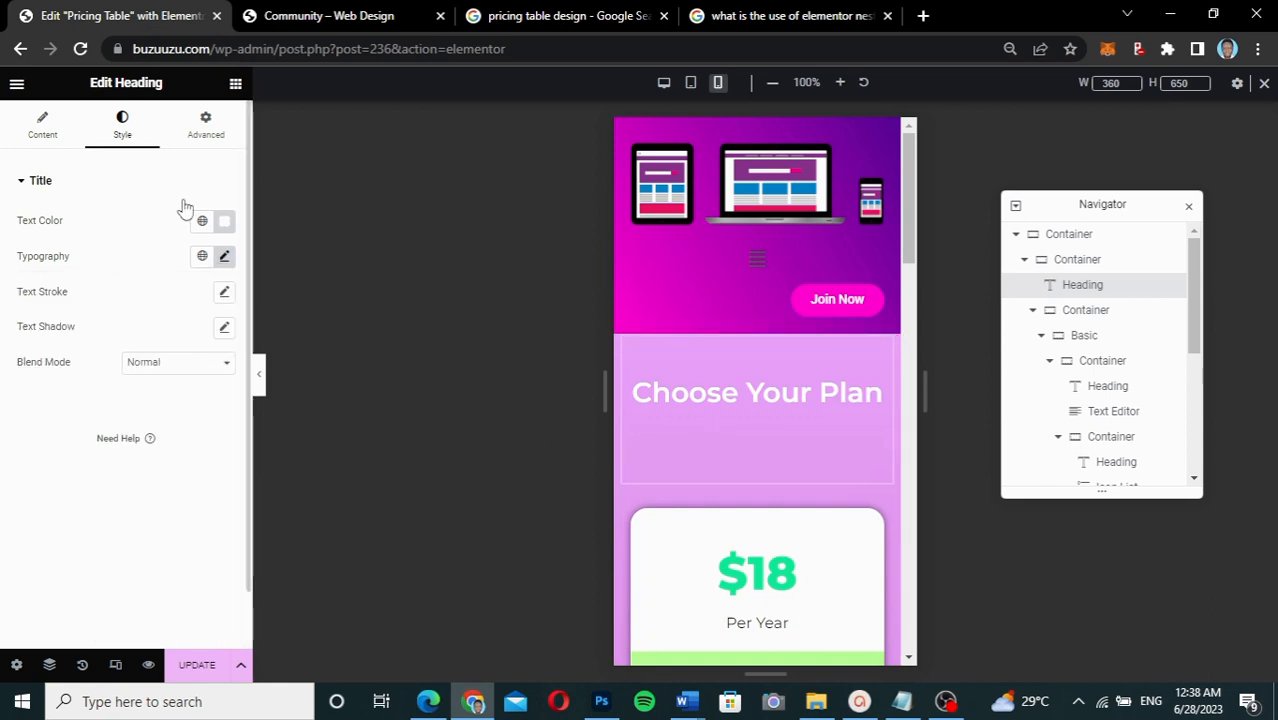
# Set the Choose Your Plan heading's mobile padding to 50 px top and 20 px bottom, with 0 at the sides
pyautogui.click(210, 140)
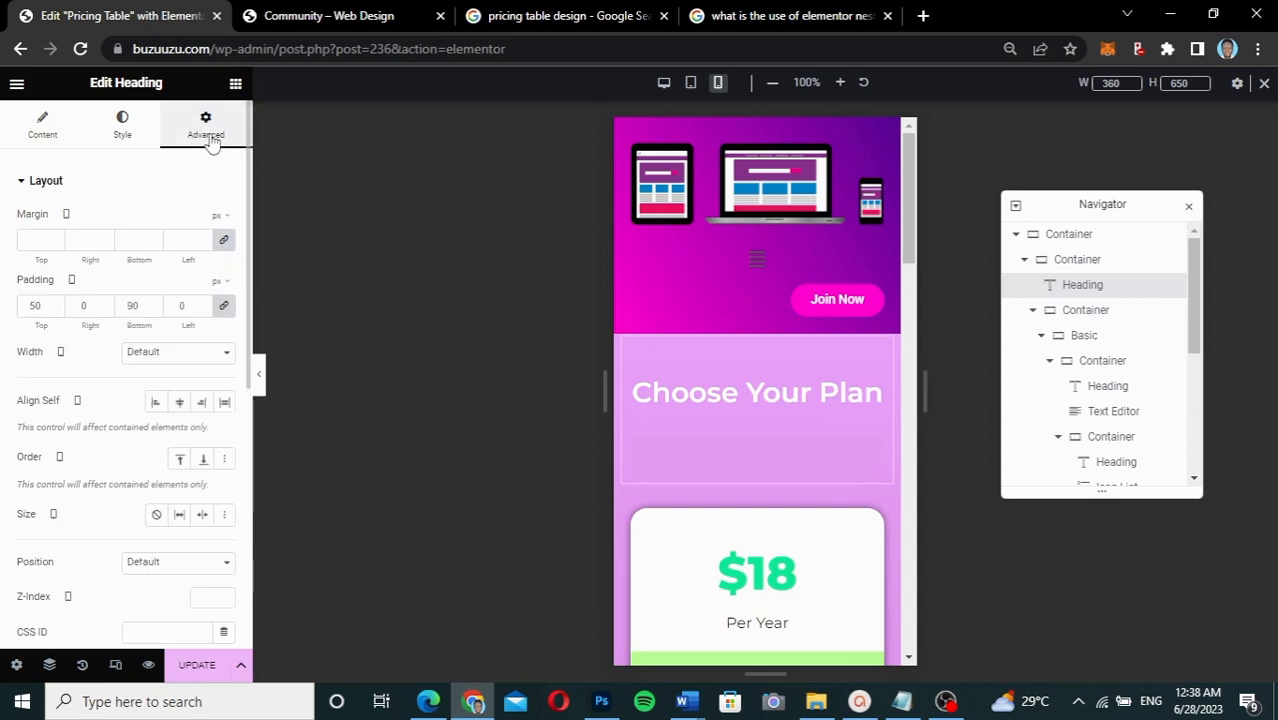
pyautogui.click(222, 307)
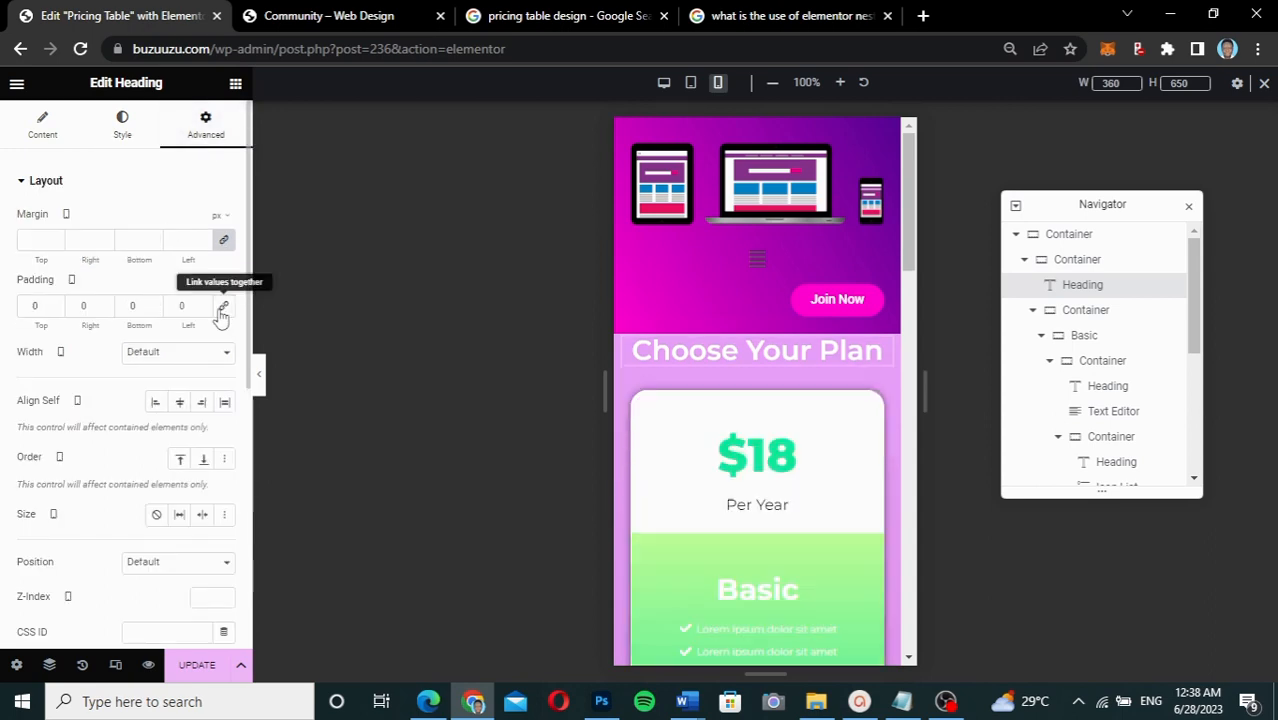
pyautogui.click(31, 307)
pyautogui.write('5')
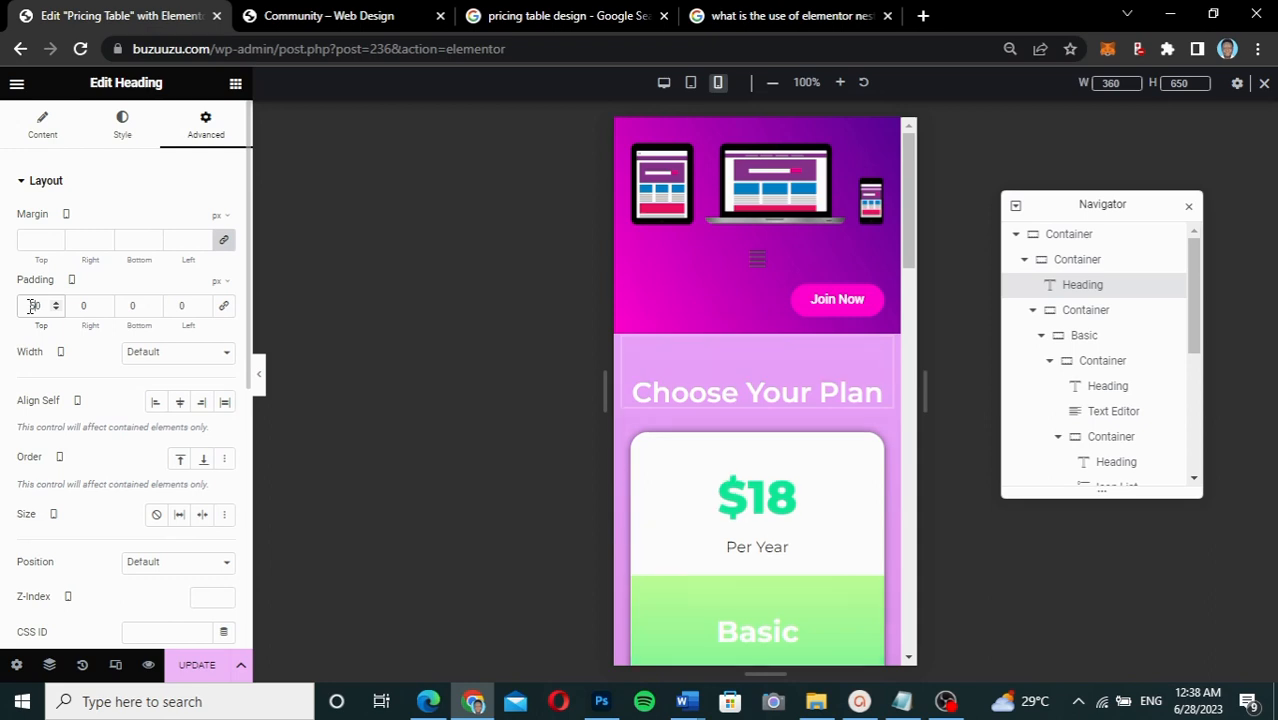
pyautogui.click(123, 306)
pyautogui.write('2')
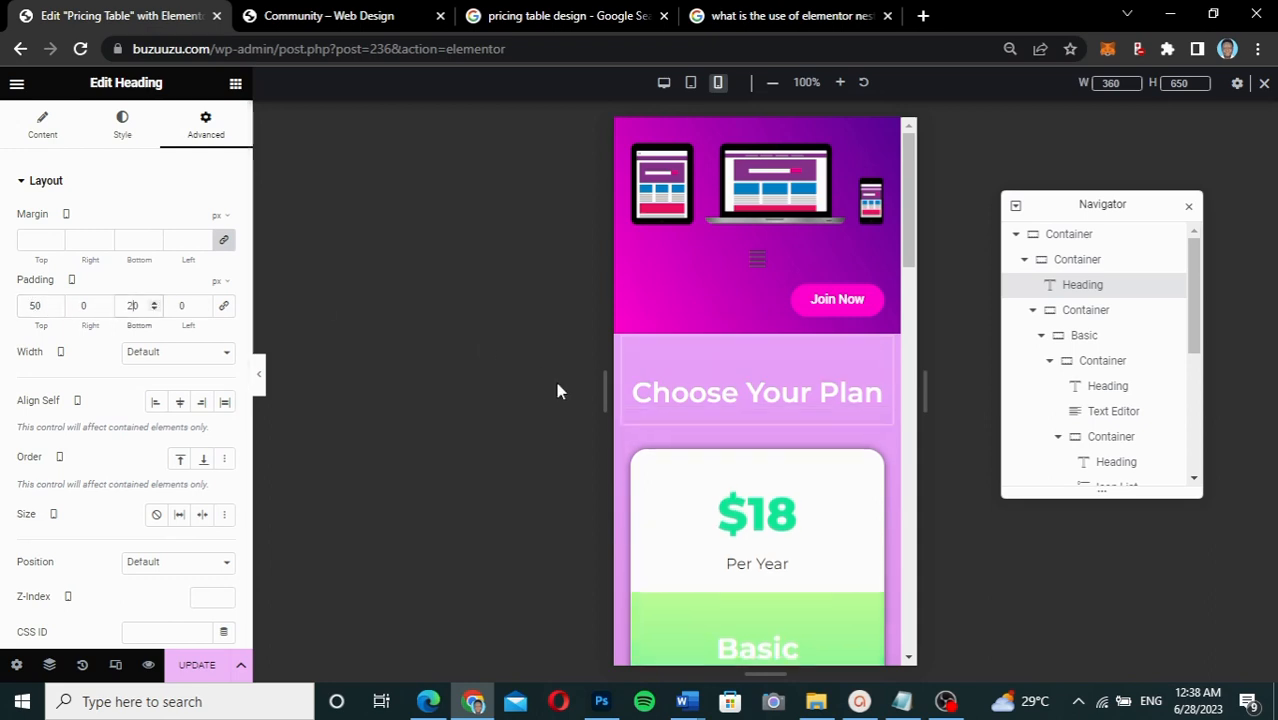
# Examine the spacing and alignment of the stacked Basic, Pro Plan and Ultimate cards in the mobile layout
pyautogui.scroll(-2, 766, 455)
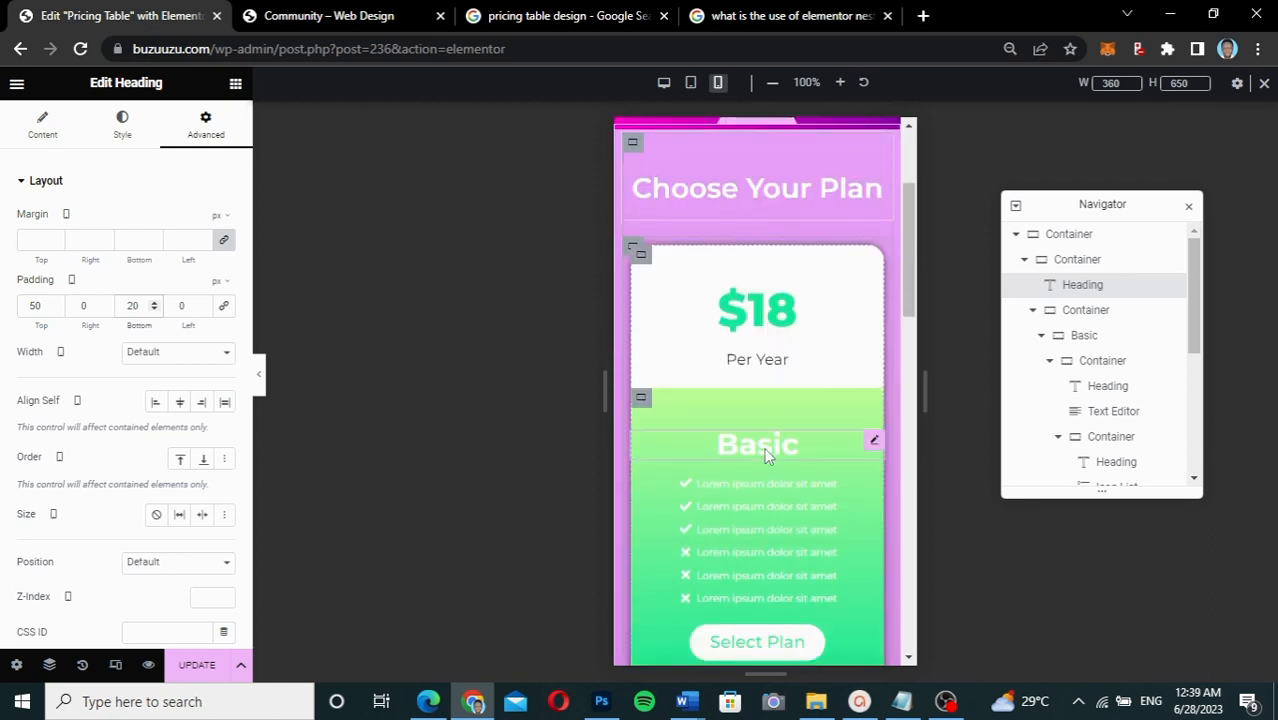
pyautogui.scroll(-1, 766, 455)
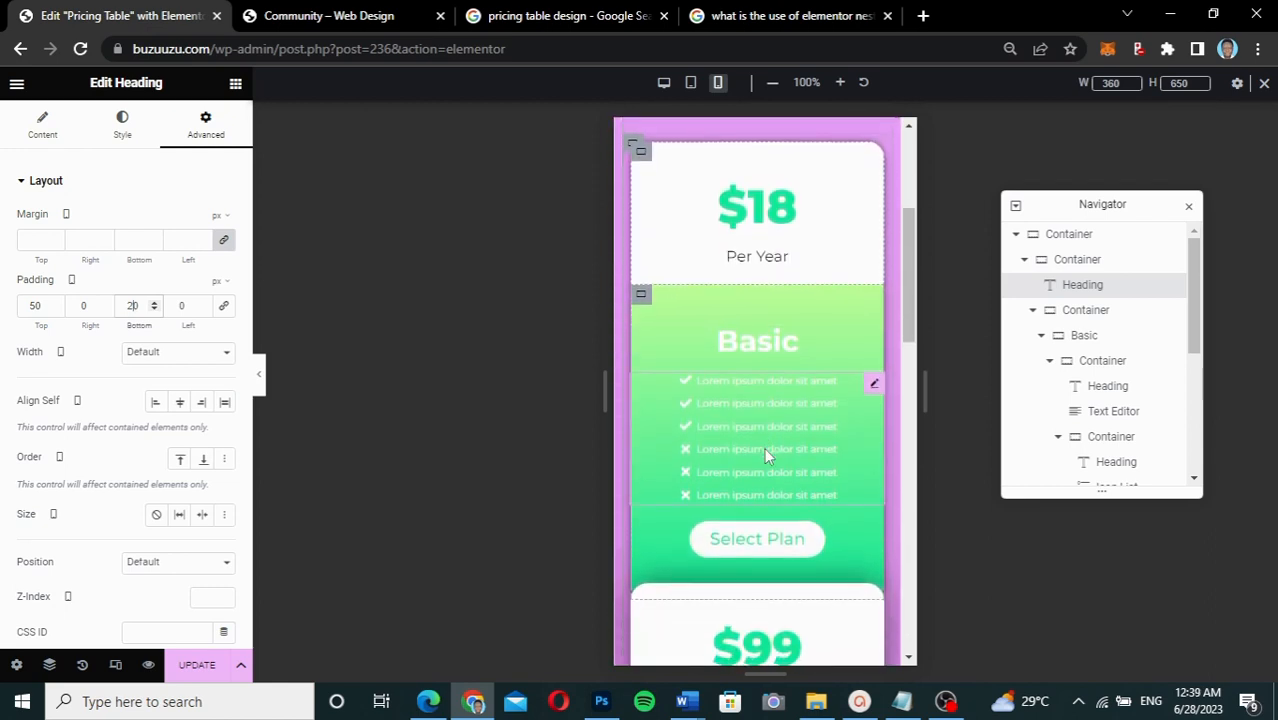
pyautogui.scroll(-5, 766, 455)
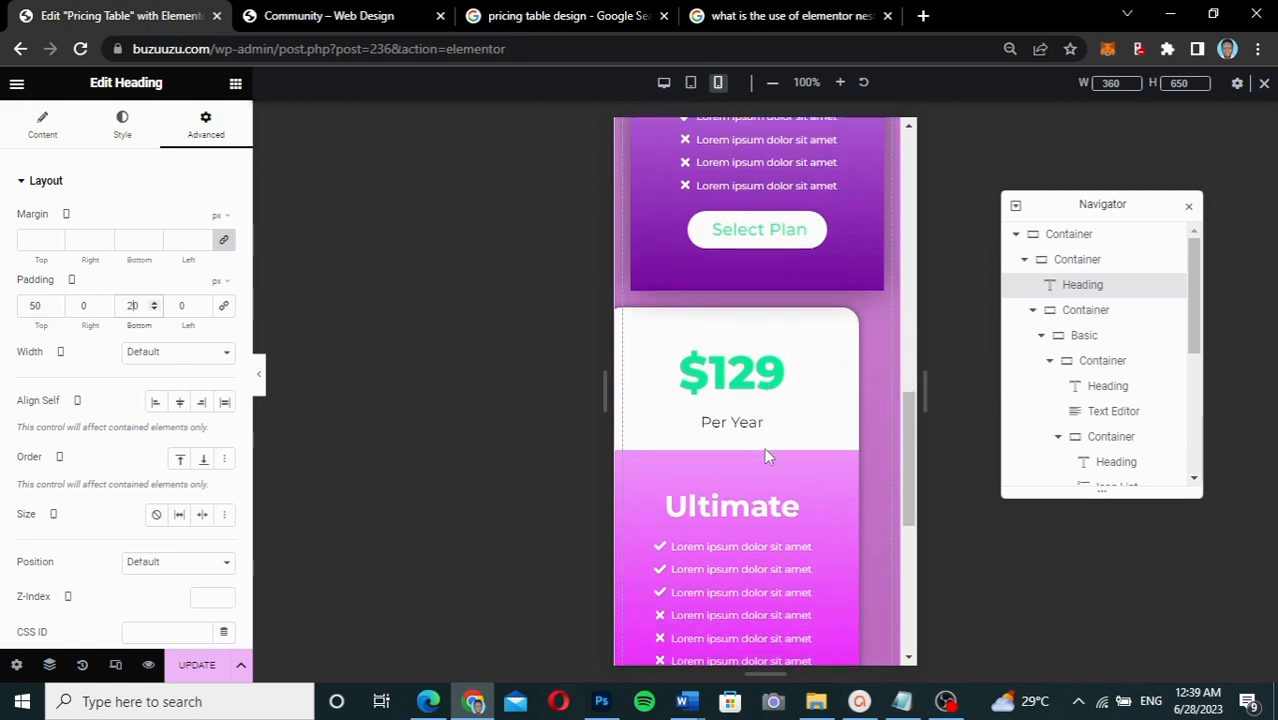
pyautogui.scroll(7, 766, 455)
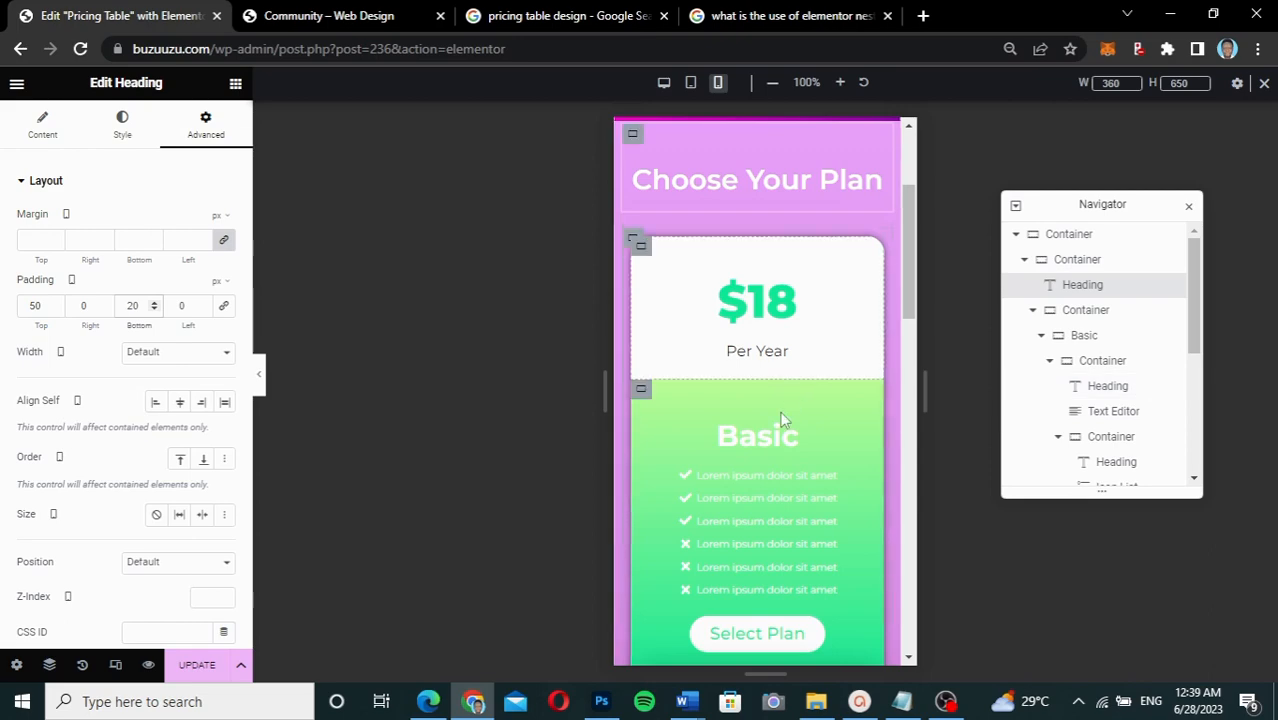
pyautogui.scroll(-8, 783, 420)
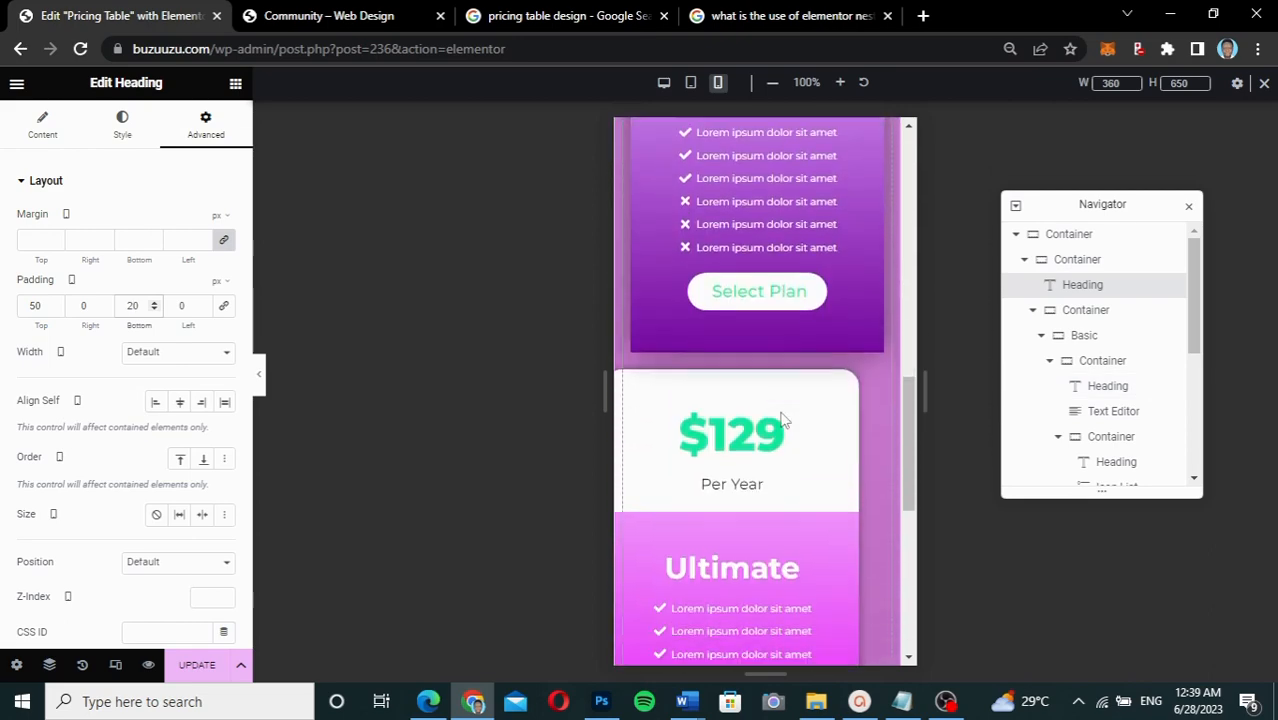
pyautogui.scroll(-4, 783, 420)
pyautogui.scroll(3, 783, 420)
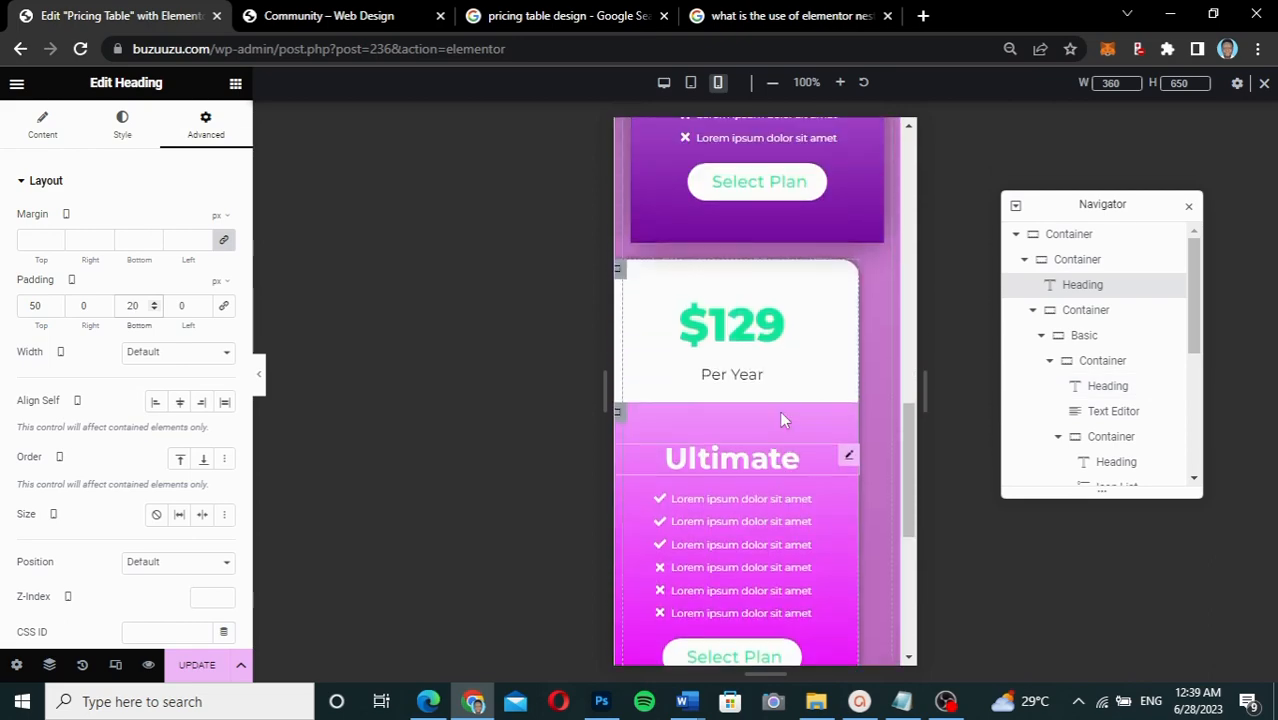
pyautogui.scroll(8, 783, 420)
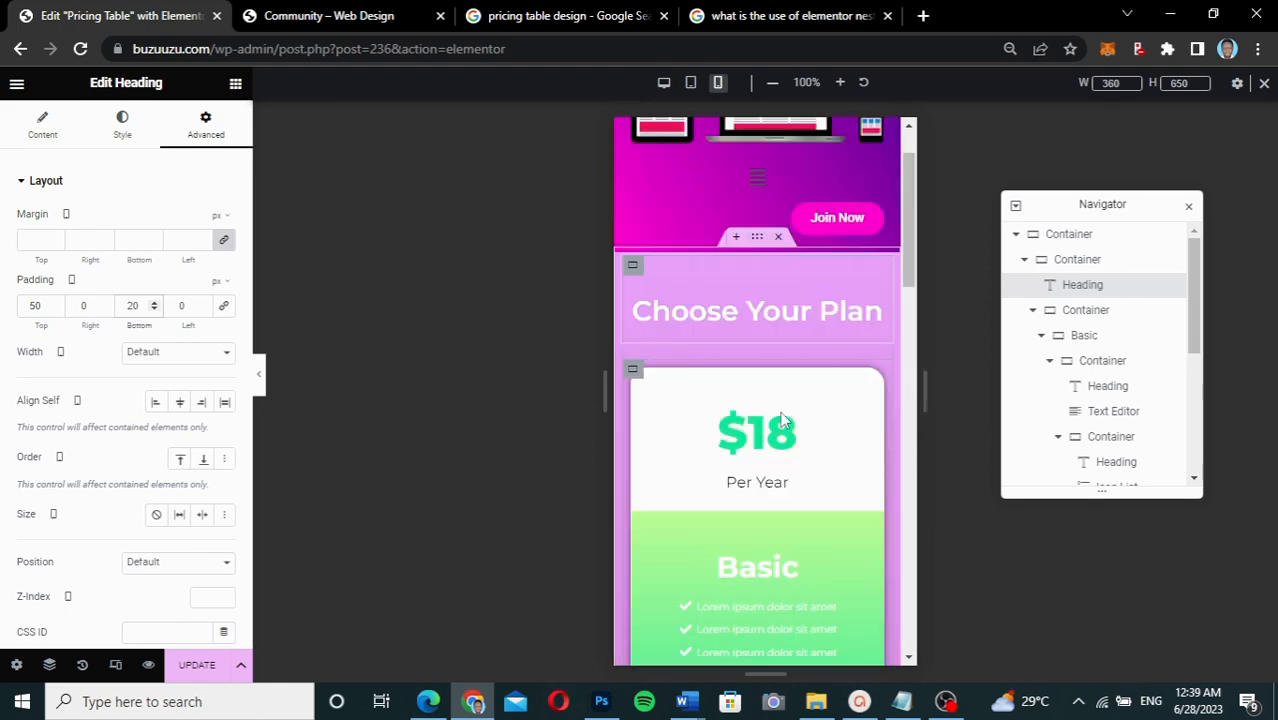
pyautogui.scroll(-5, 784, 420)
pyautogui.scroll(1, 786, 420)
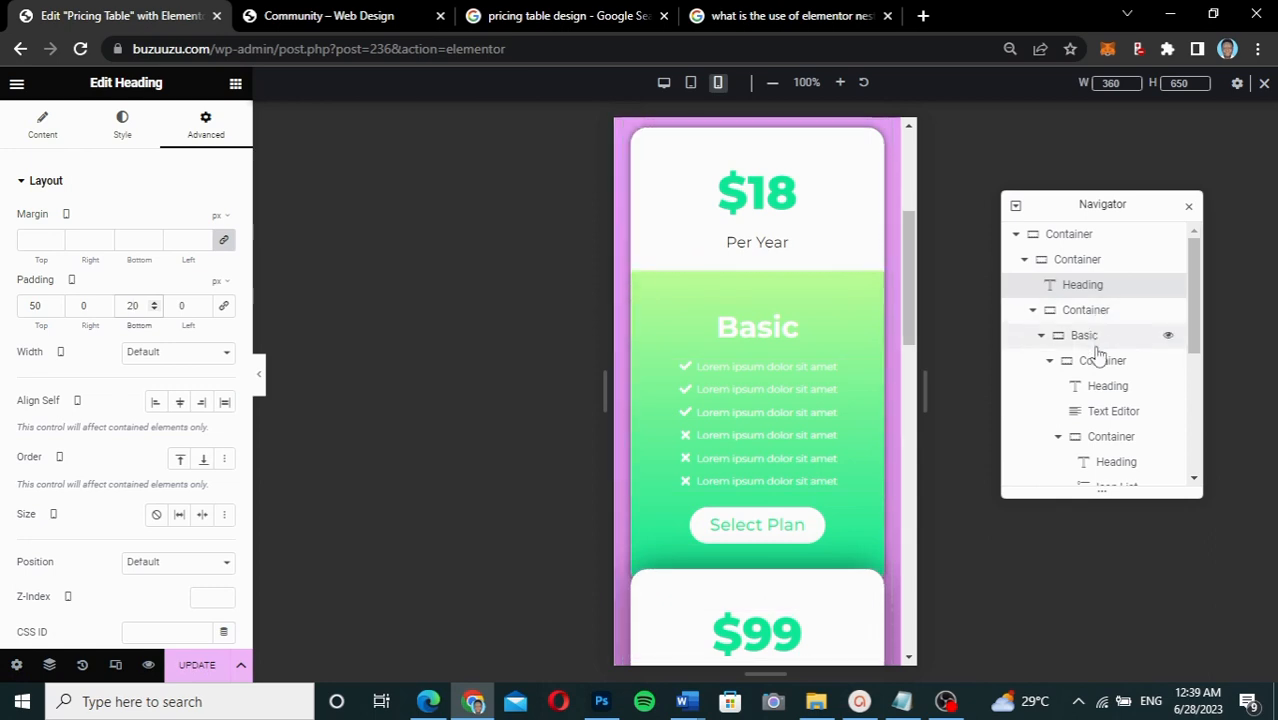
# Reset all margins of the Pro container to 0 px for mobile so its card does not overlap the Basic card
pyautogui.click(1041, 336)
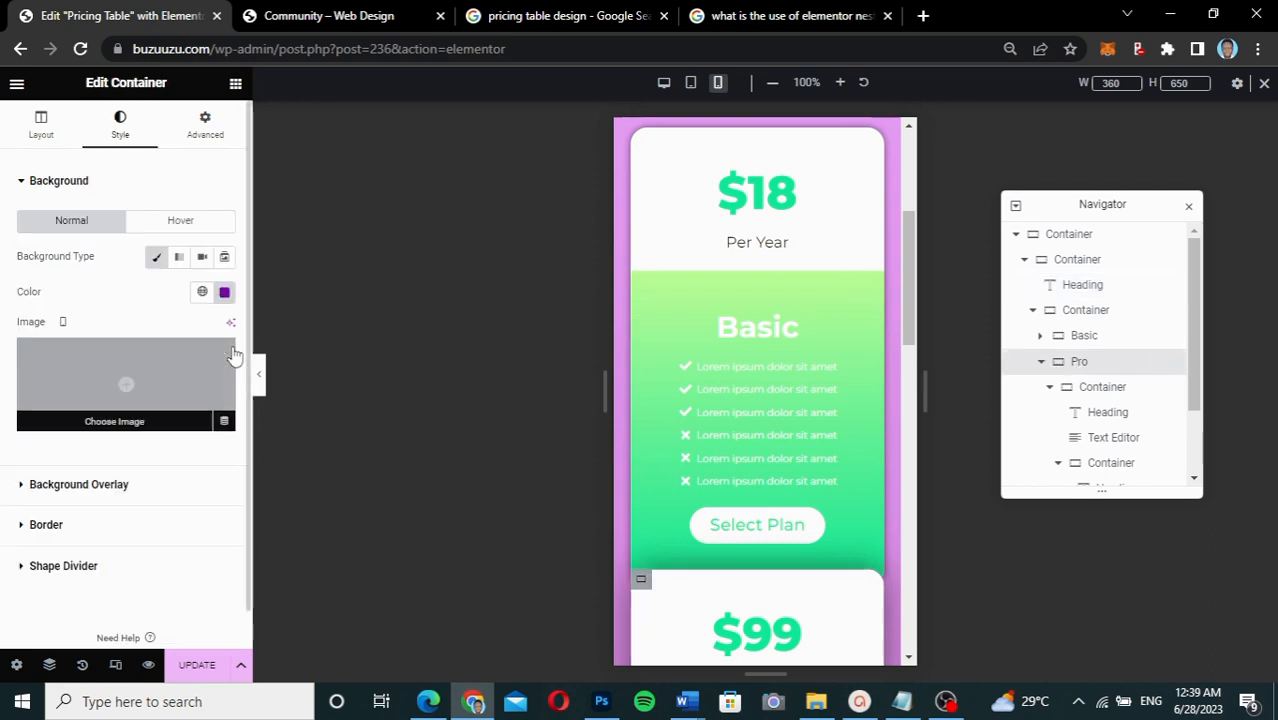
pyautogui.click(215, 123)
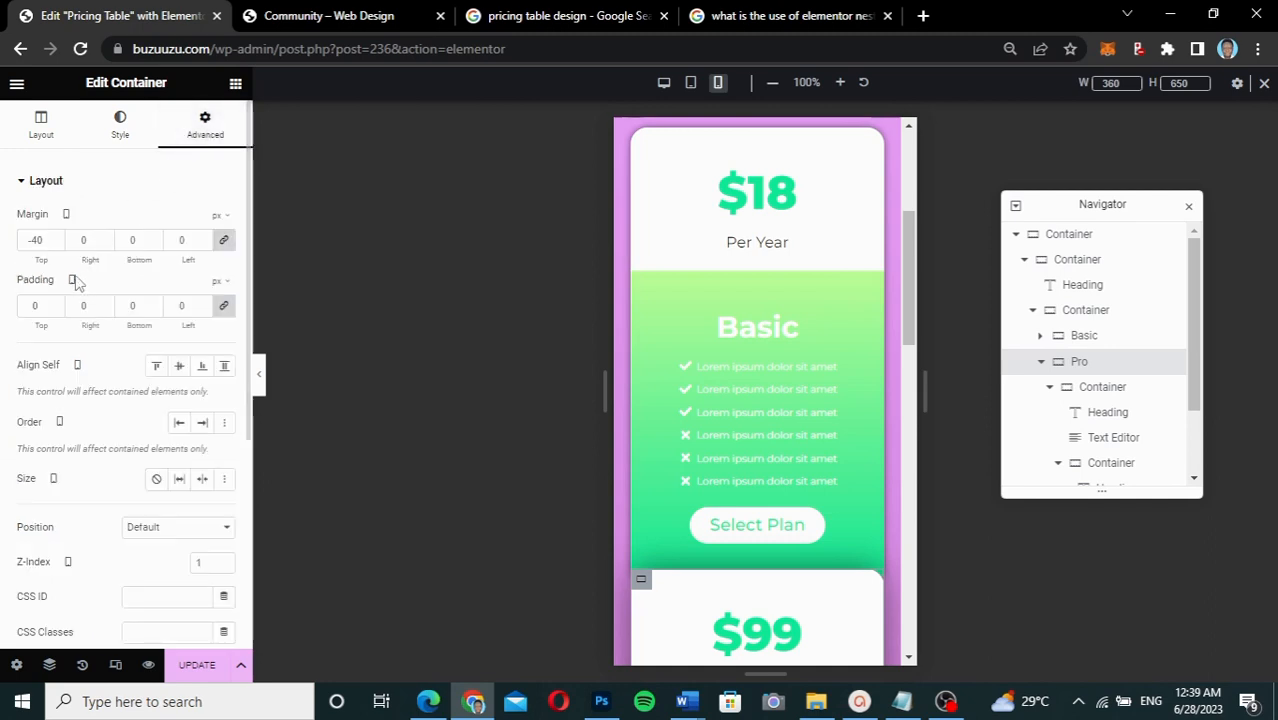
pyautogui.click(224, 241)
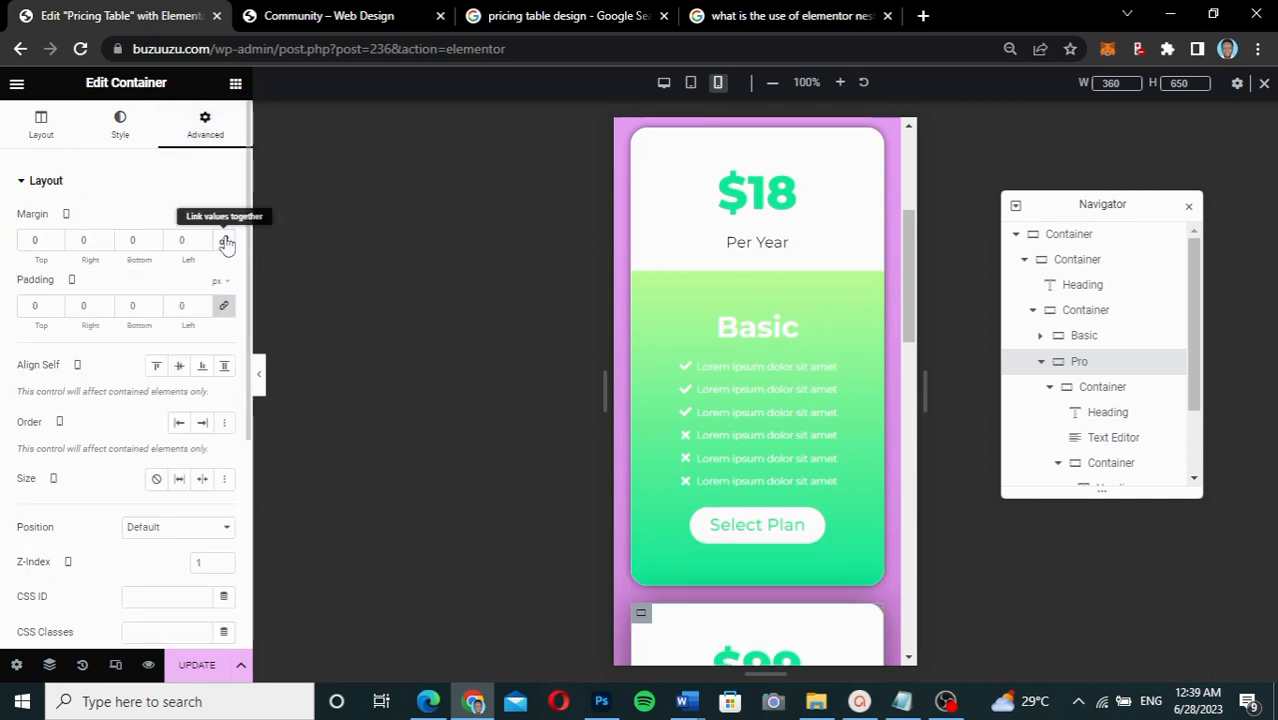
pyautogui.scroll(-1, 788, 536)
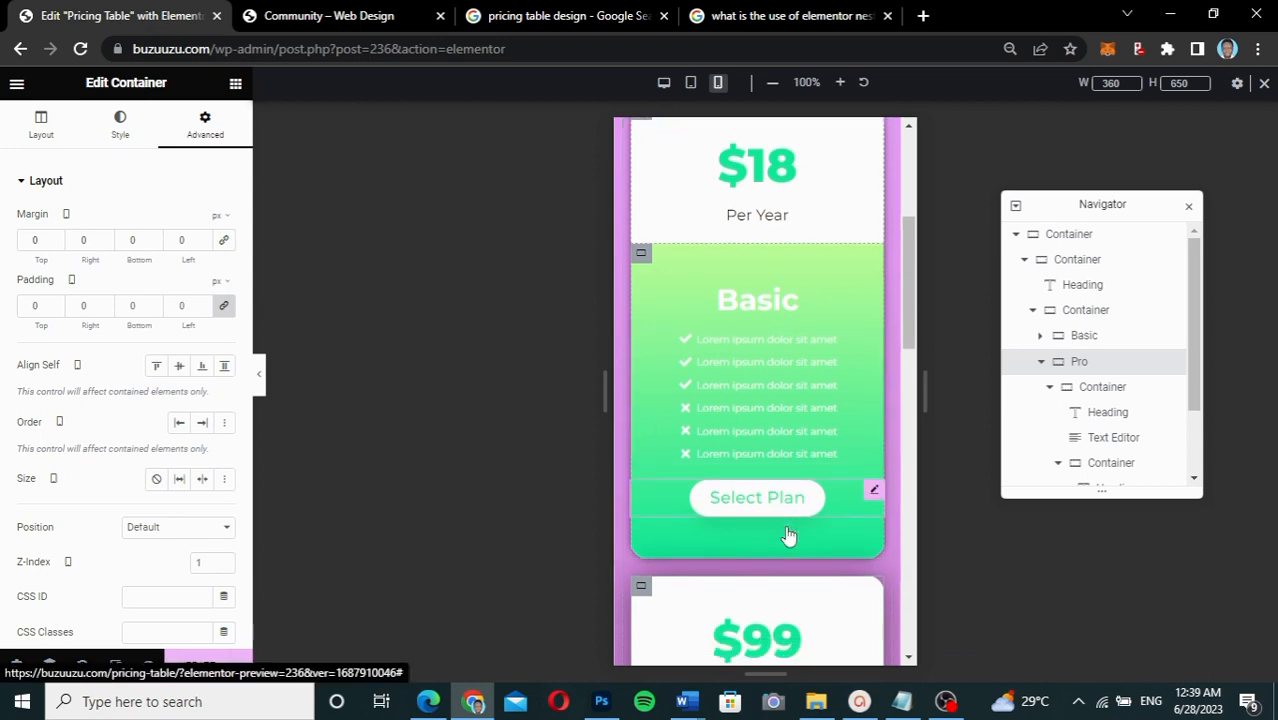
pyautogui.scroll(-3, 788, 536)
pyautogui.scroll(-2, 788, 536)
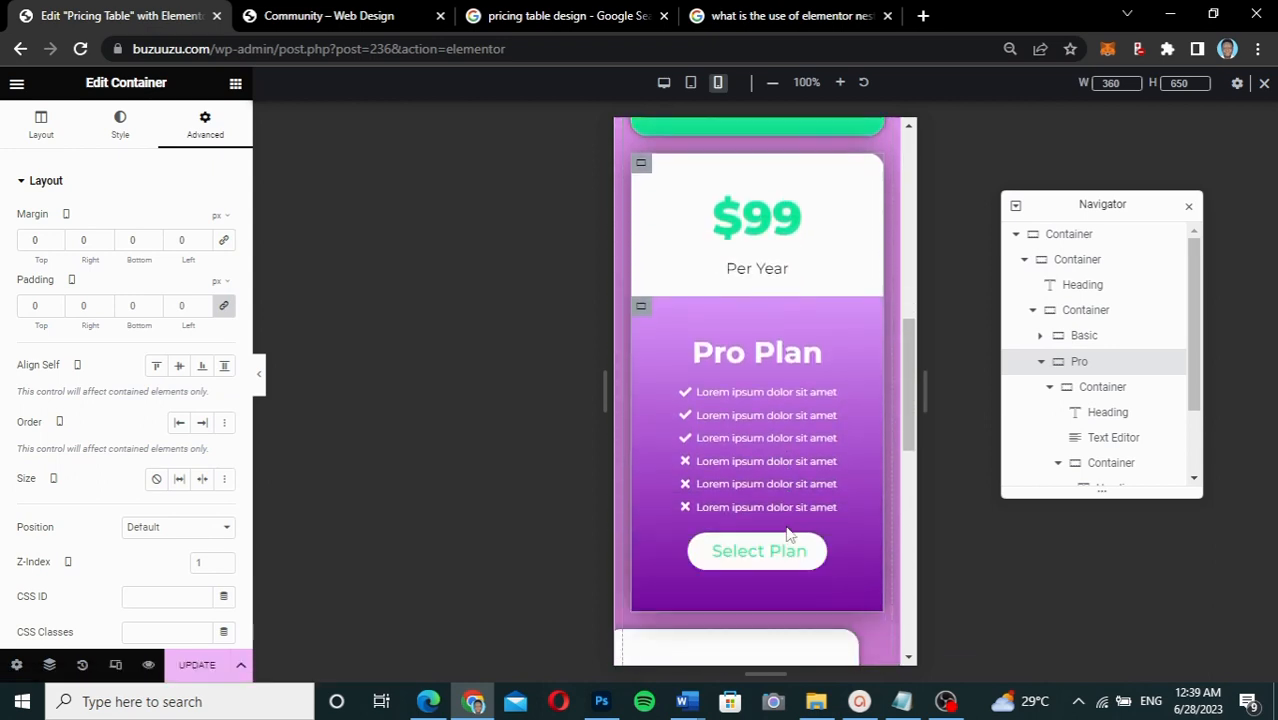
# Reset all margins of the Ultimate container to 0 px for mobile and check the alignment of the stacked cards
pyautogui.click(1042, 364)
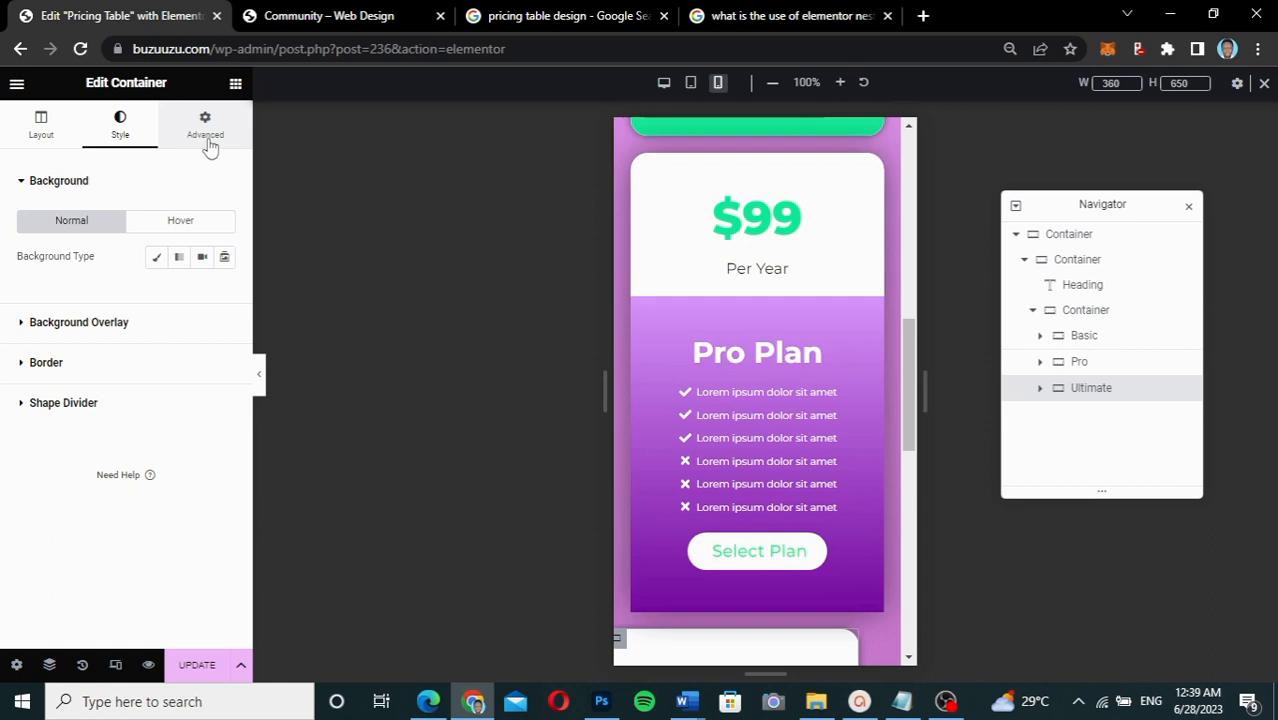
pyautogui.click(207, 140)
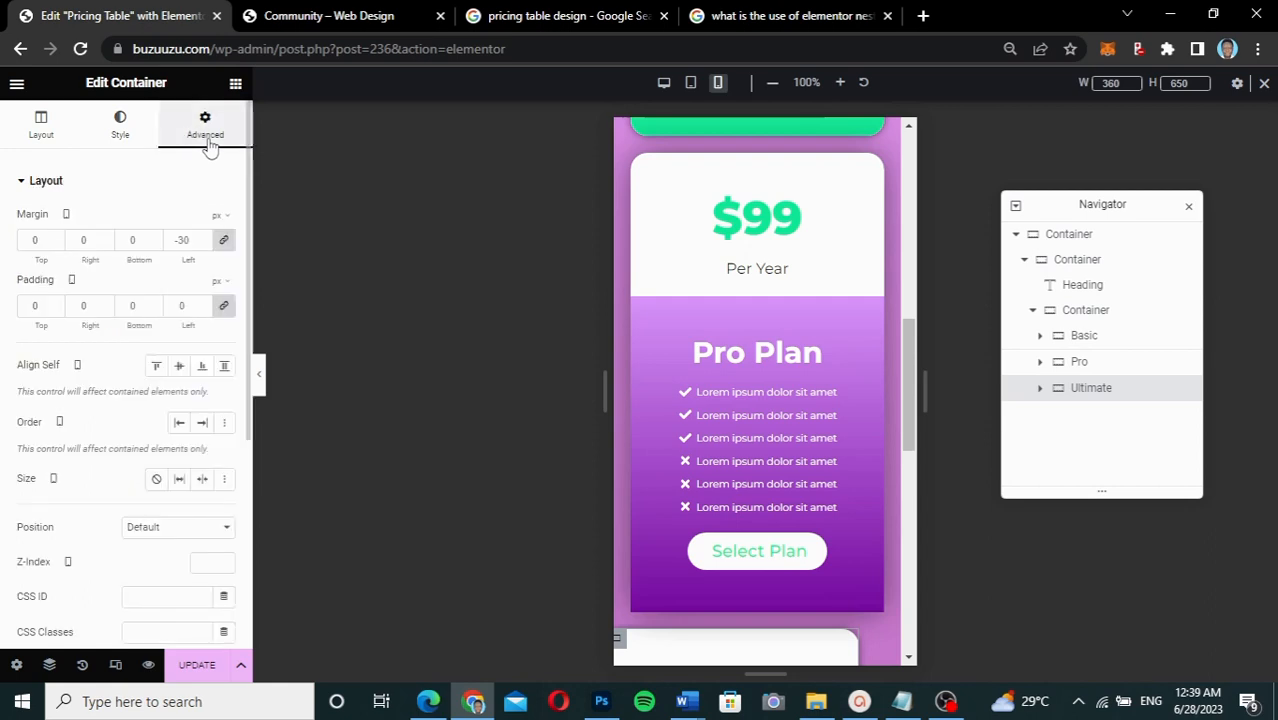
pyautogui.click(225, 243)
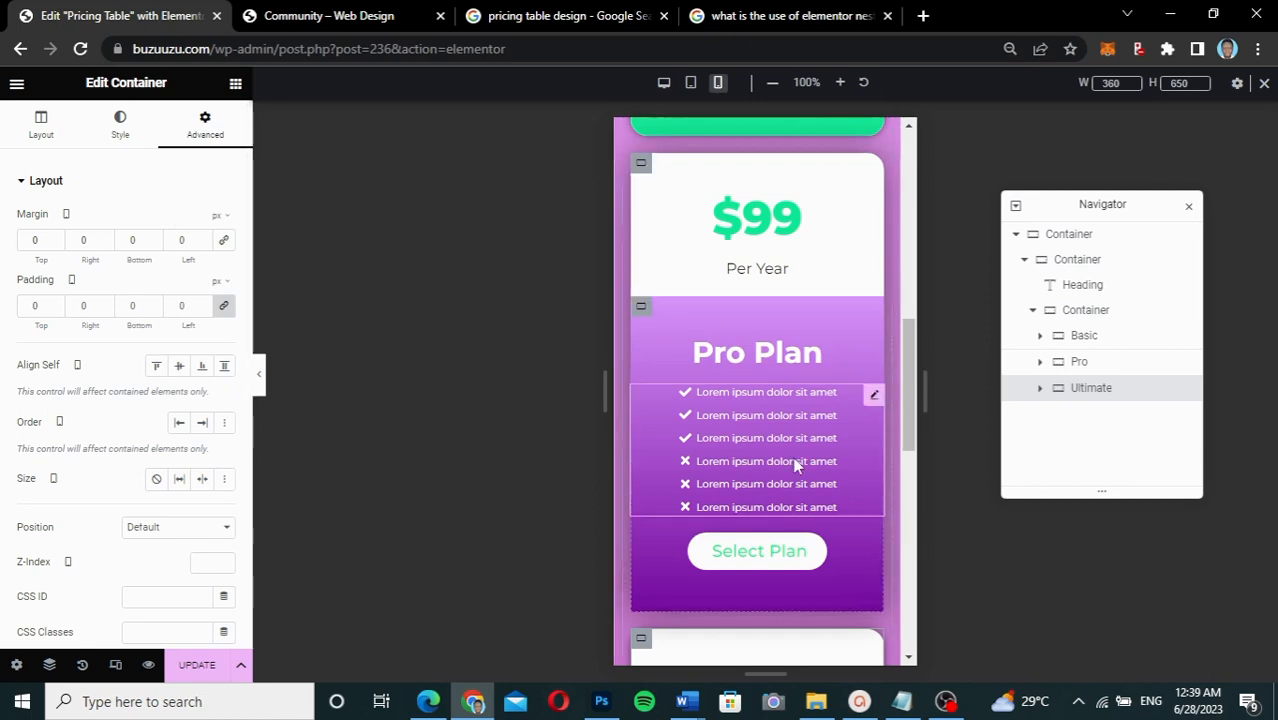
pyautogui.scroll(5, 797, 465)
pyautogui.scroll(-9, 797, 465)
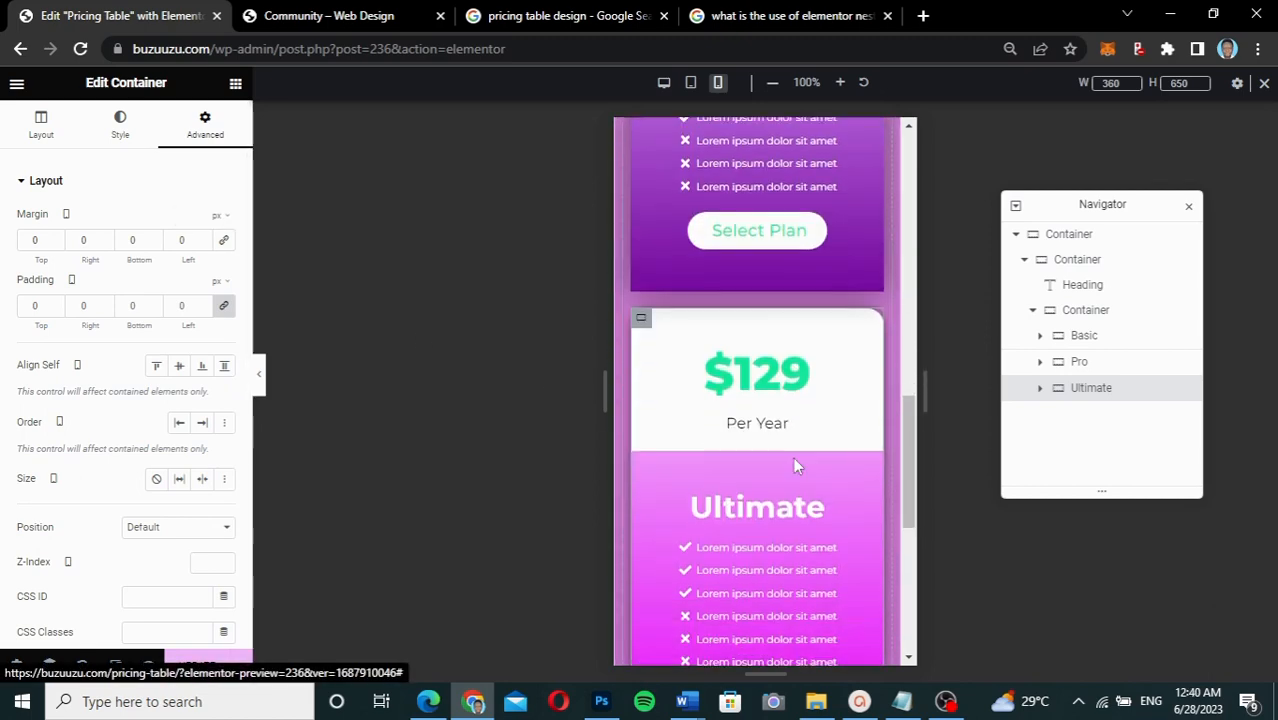
pyautogui.scroll(-1, 793, 457)
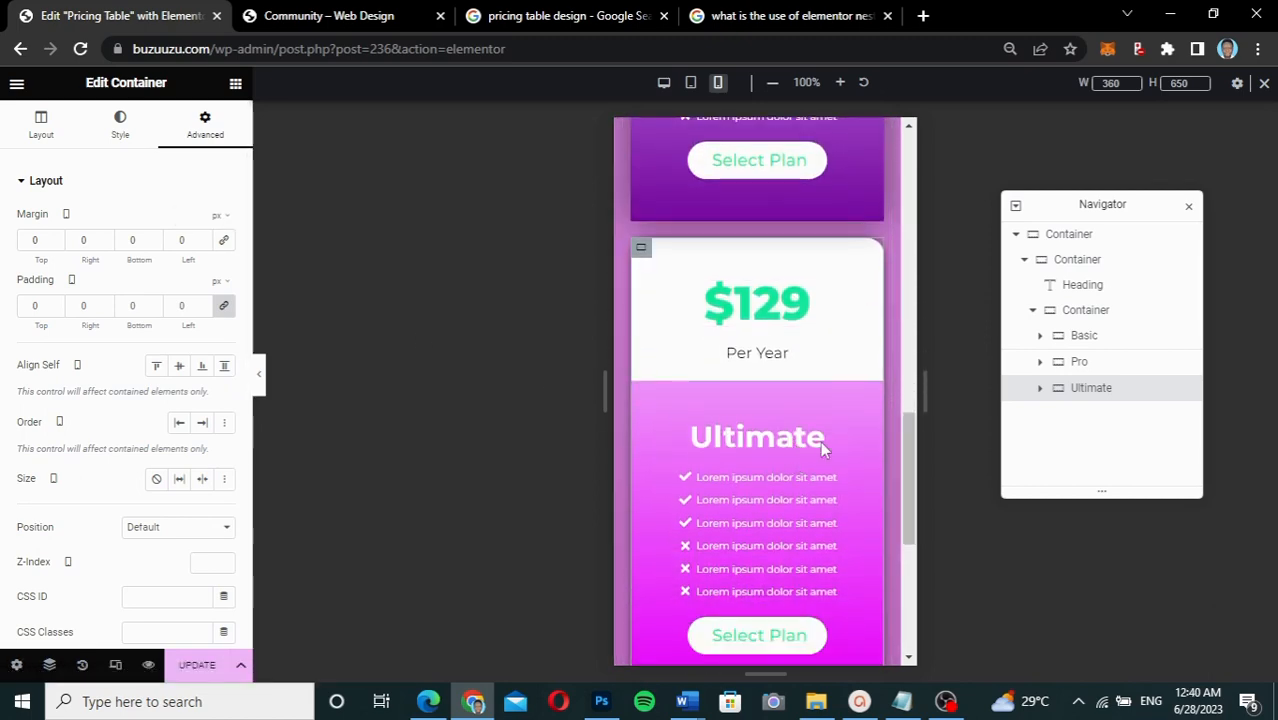
pyautogui.scroll(-2, 820, 441)
pyautogui.scroll(10, 820, 441)
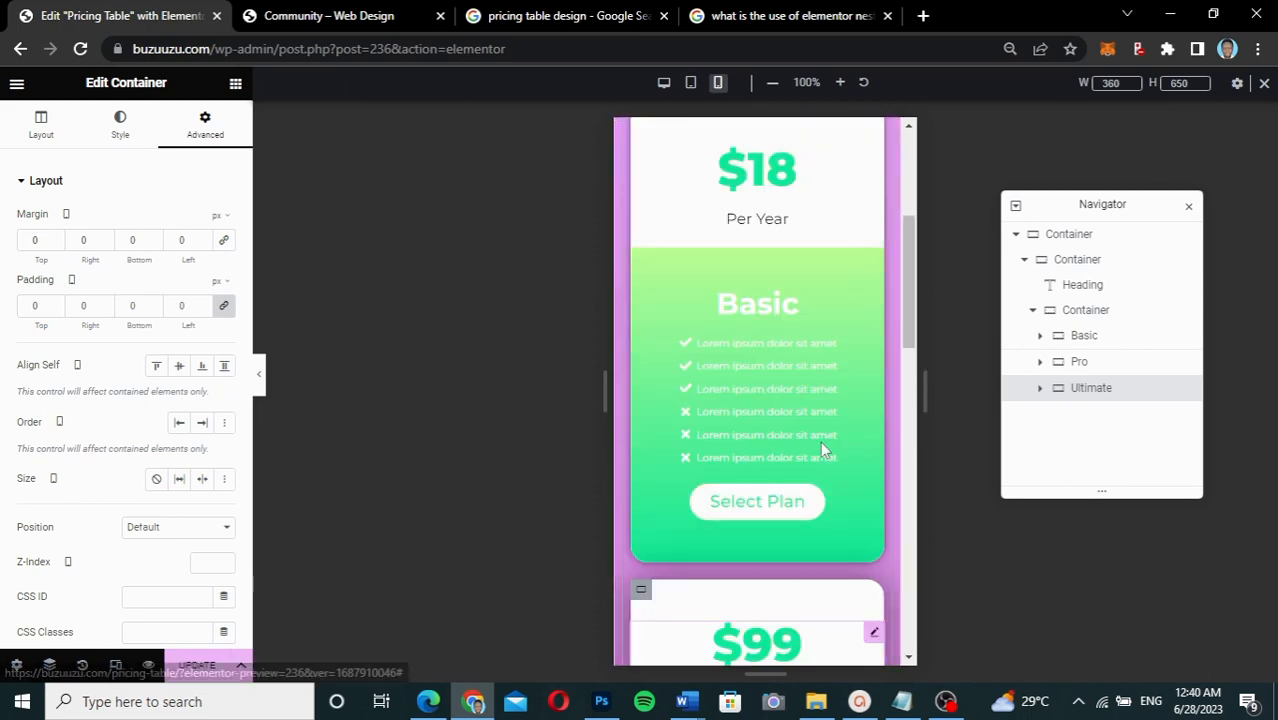
pyautogui.scroll(5, 820, 441)
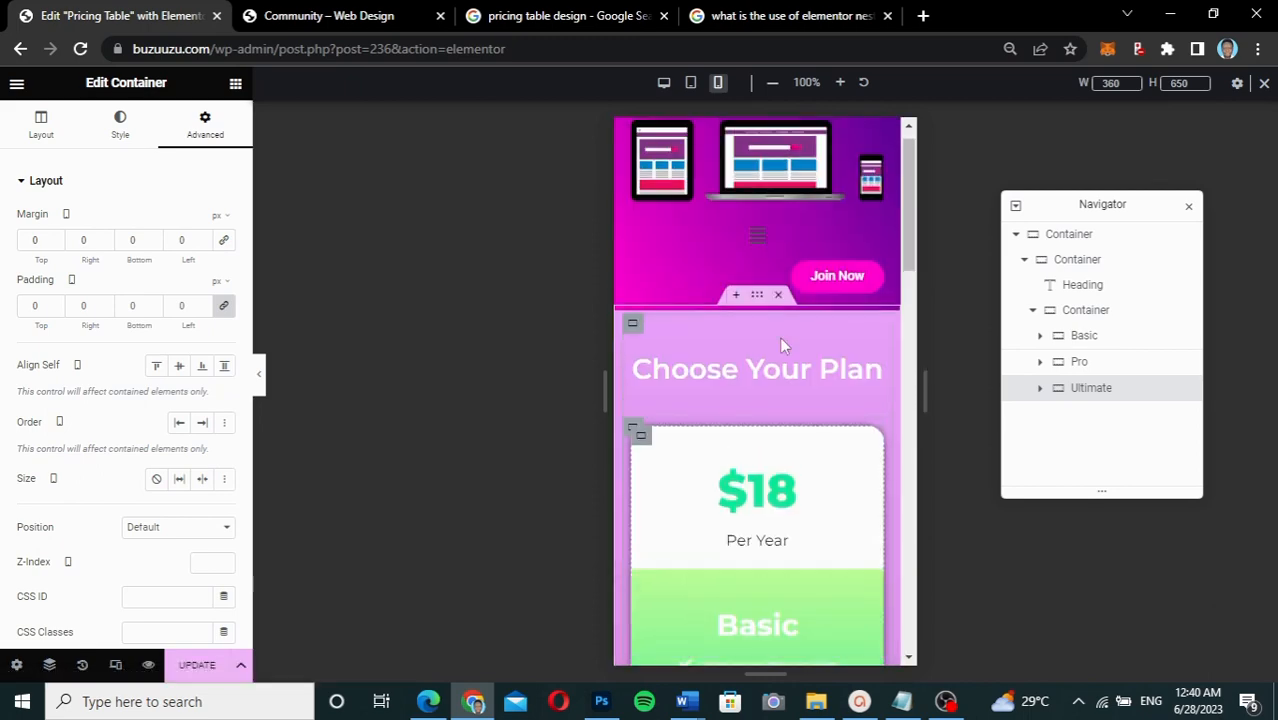
# Set the outermost container's bottom margin to 100 px for mobile and check the space below the Ultimate card
pyautogui.click(1068, 242)
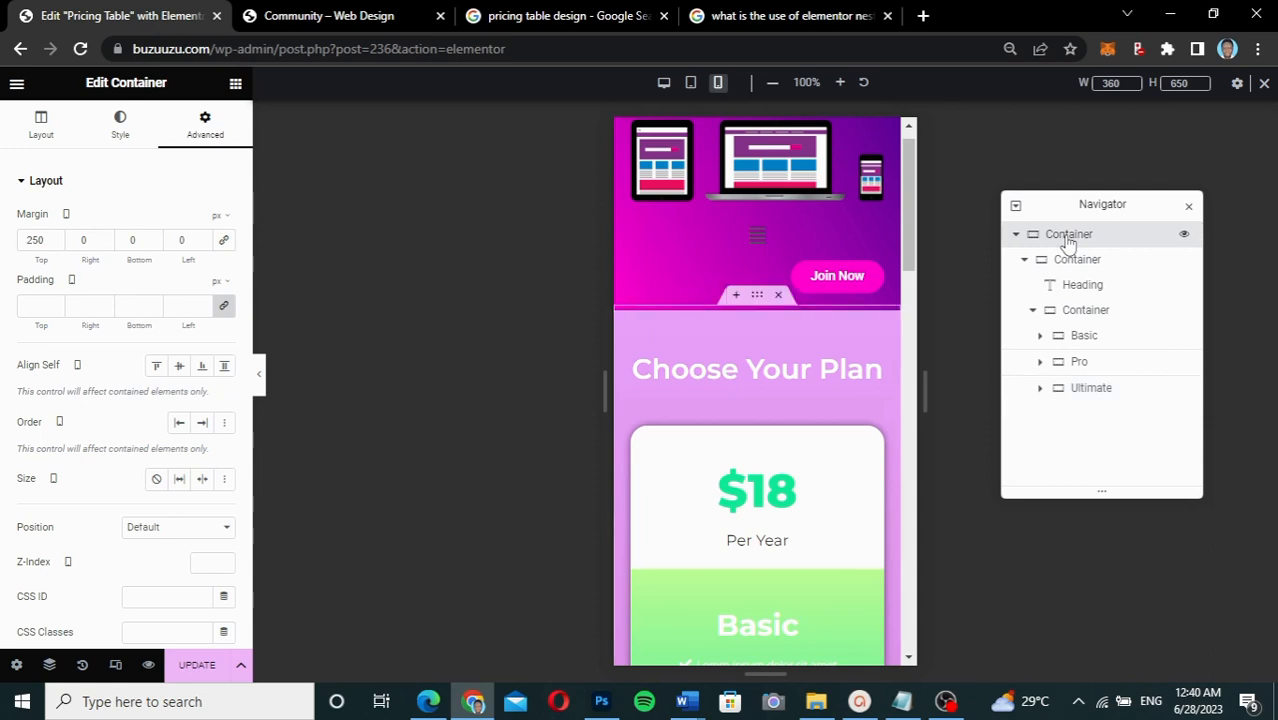
pyautogui.click(130, 243)
pyautogui.write('100')
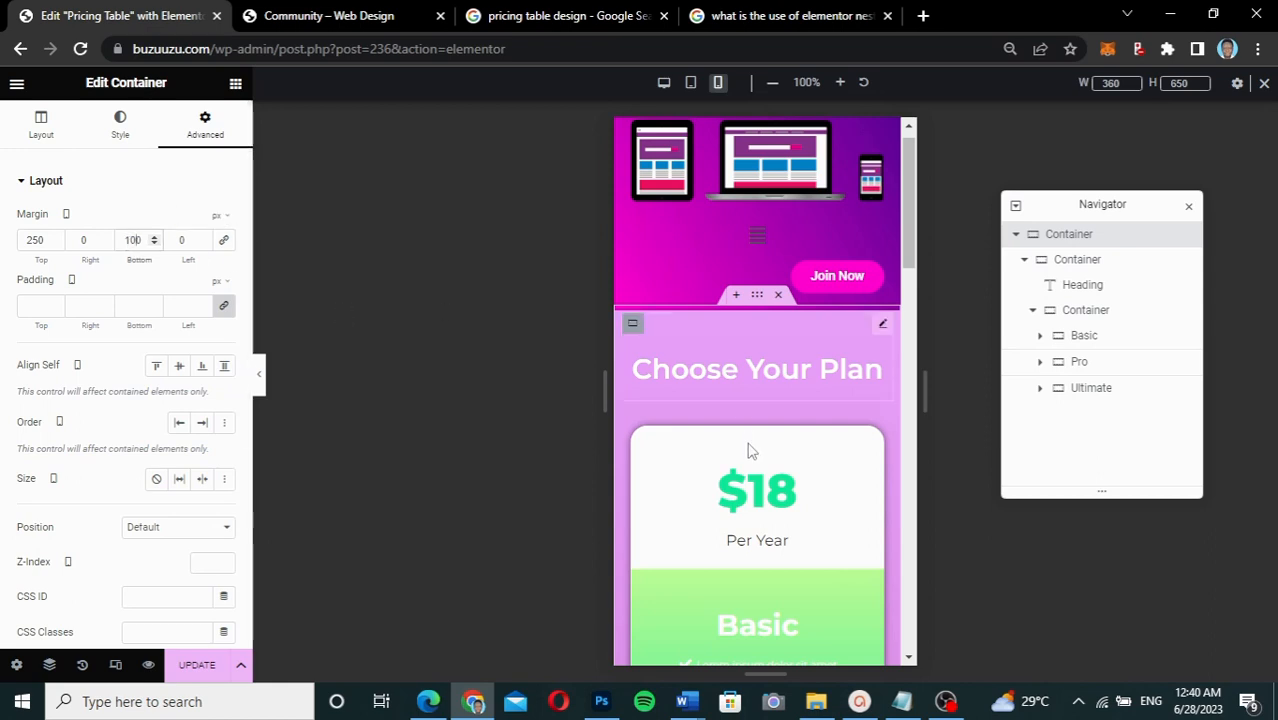
pyautogui.scroll(-1, 750, 449)
pyautogui.scroll(-10, 747, 448)
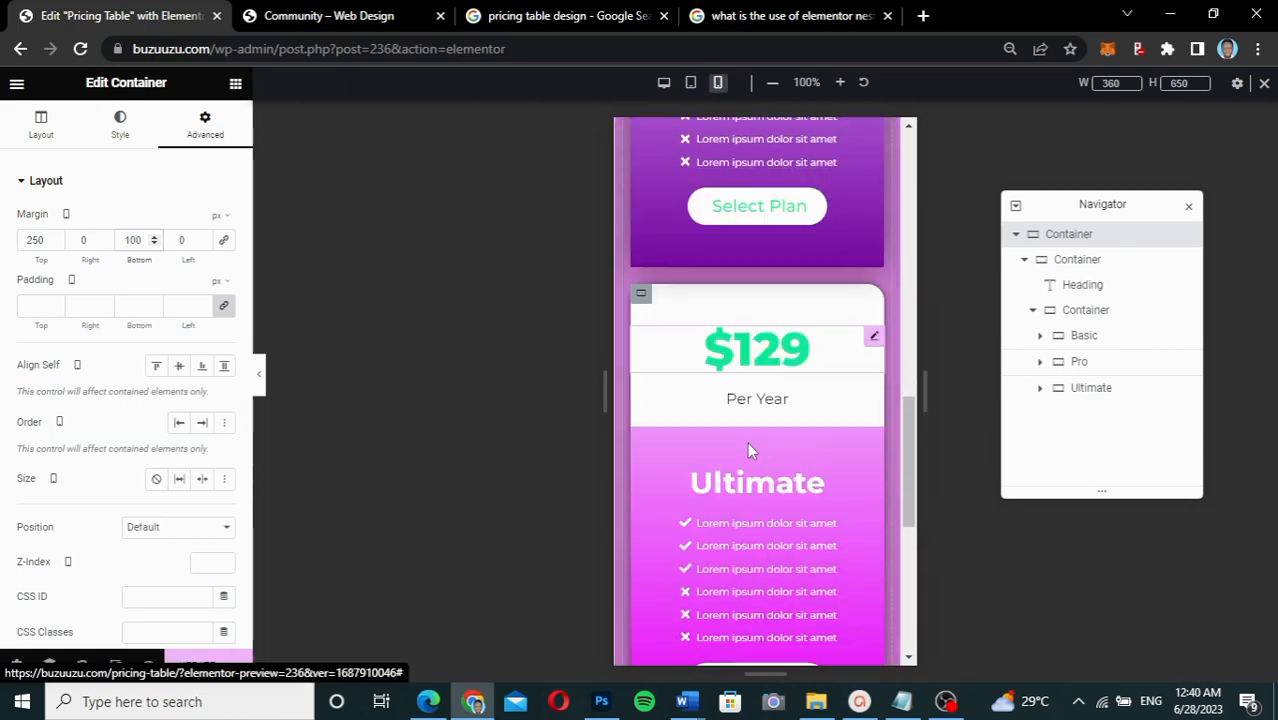
pyautogui.scroll(-2, 751, 451)
pyautogui.scroll(1, 751, 451)
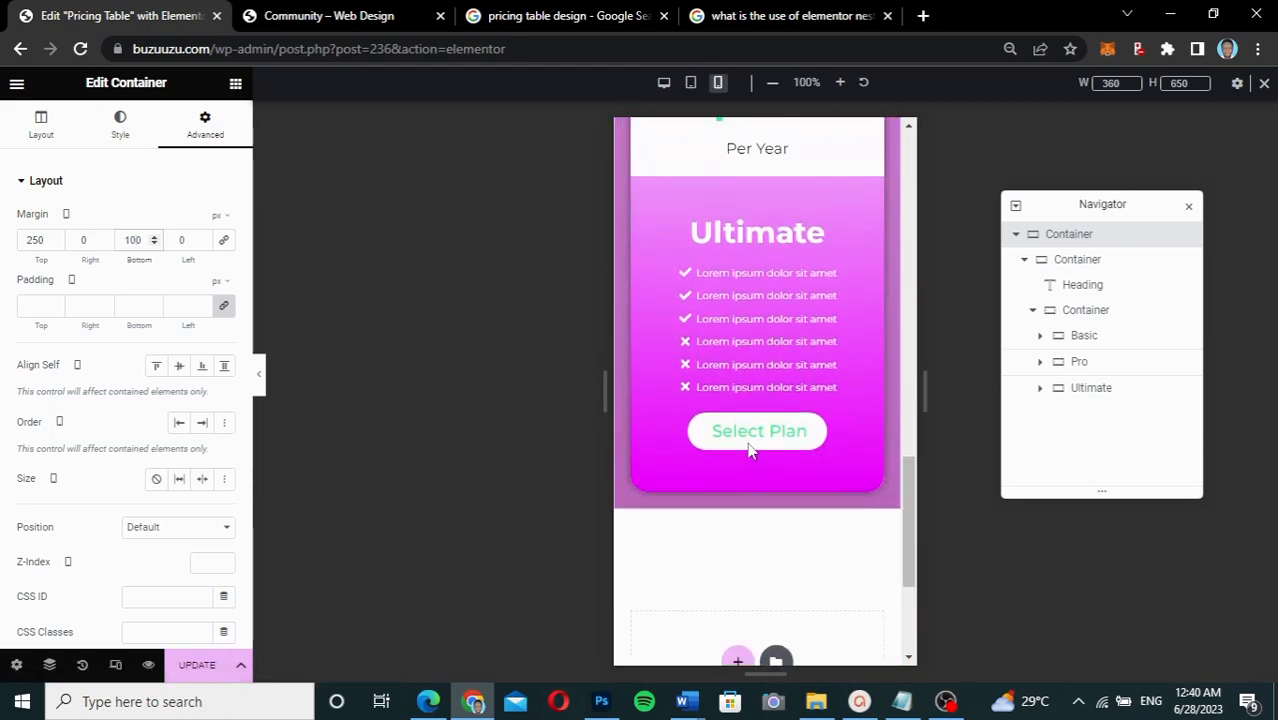
pyautogui.scroll(5, 750, 450)
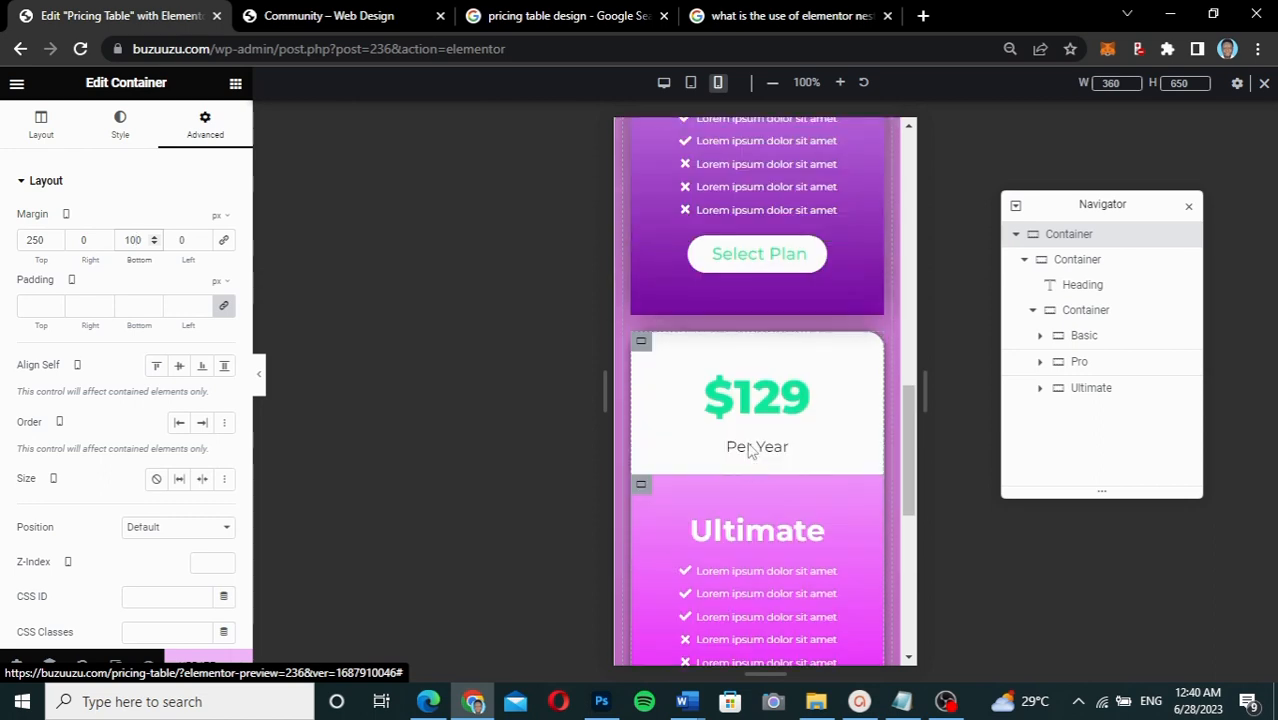
# Set the outermost container's bottom margin to 250 px for mobile and review the stacked cards up to the heading with the settings collapsed
pyautogui.doubleClick(135, 240)
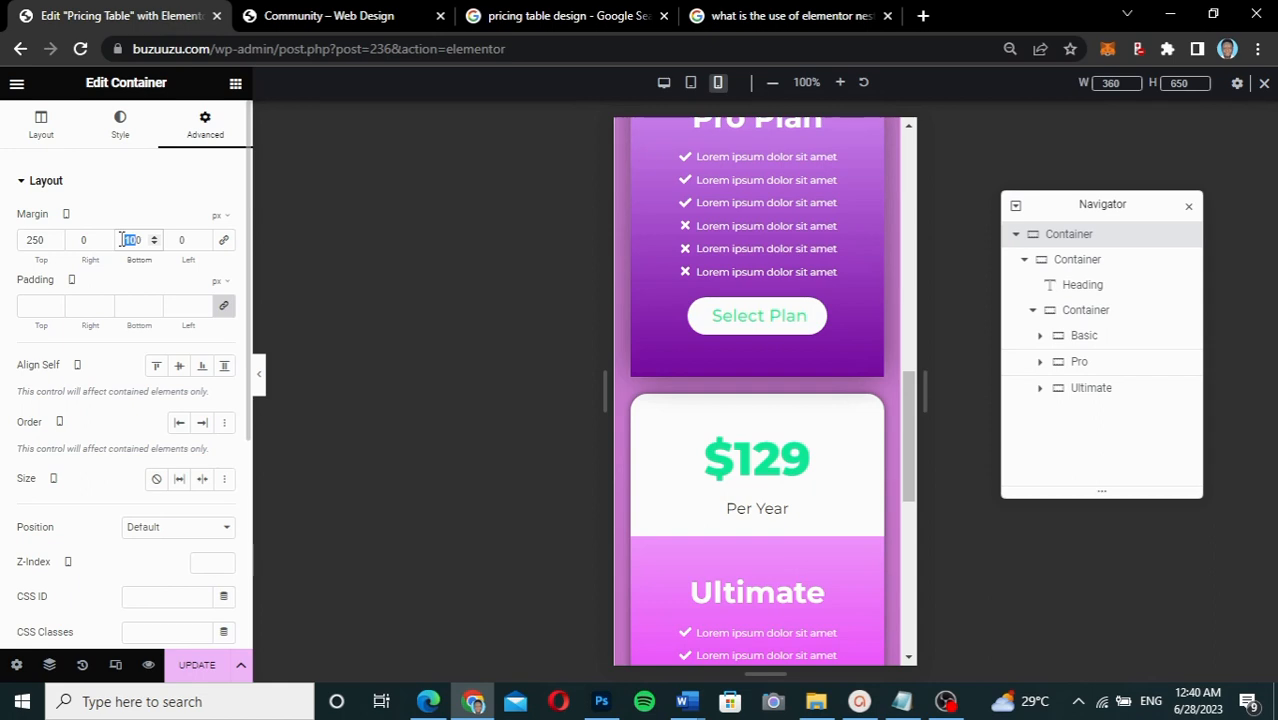
pyautogui.write('250')
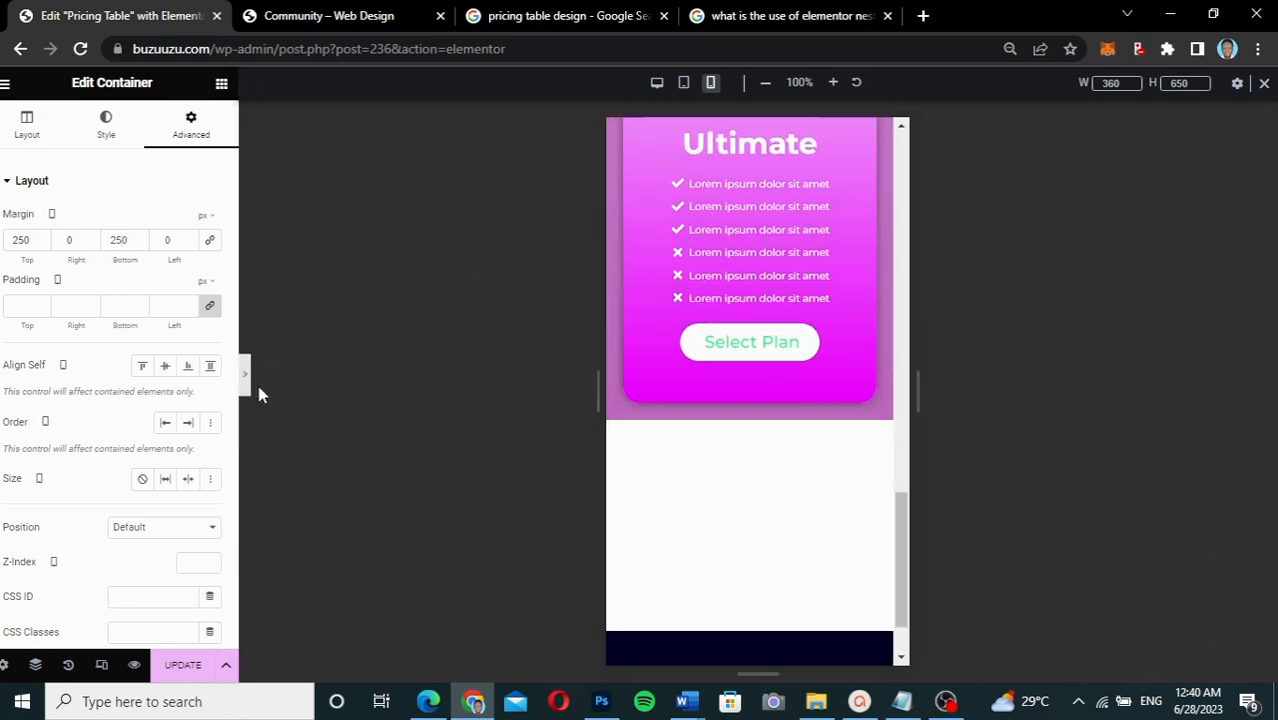
pyautogui.click(247, 385)
pyautogui.scroll(4, 656, 348)
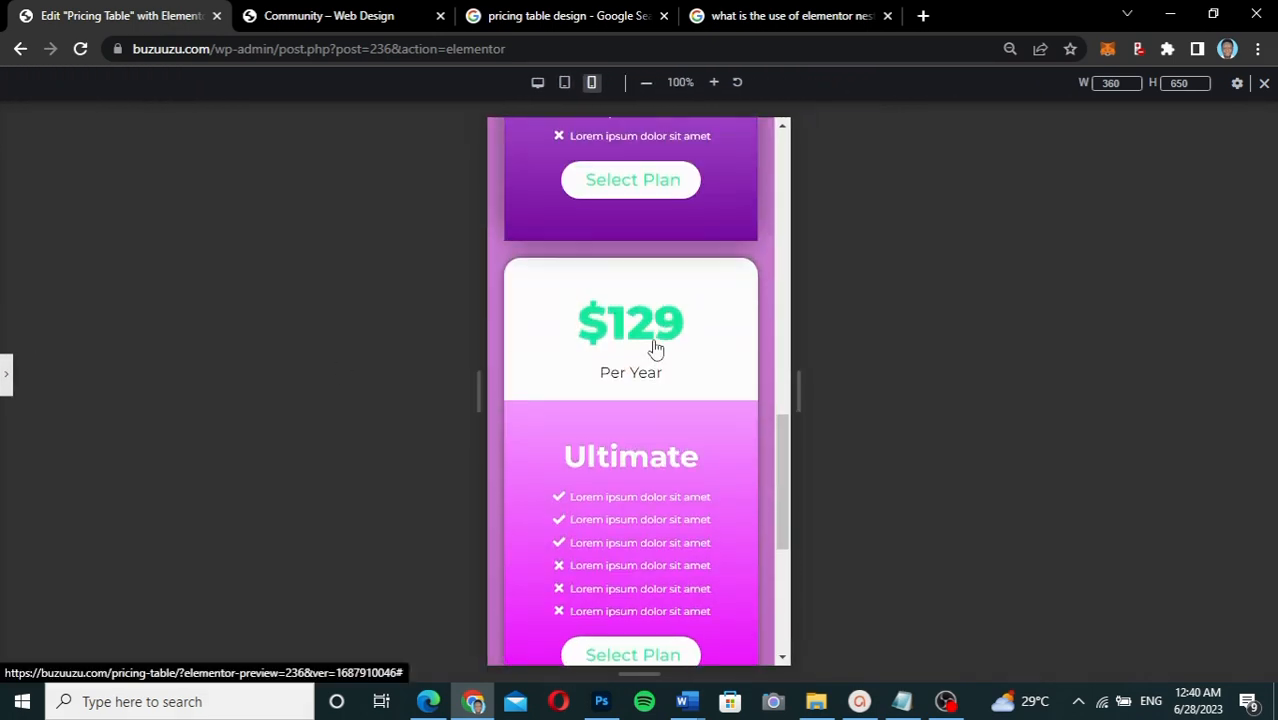
pyautogui.scroll(8, 656, 348)
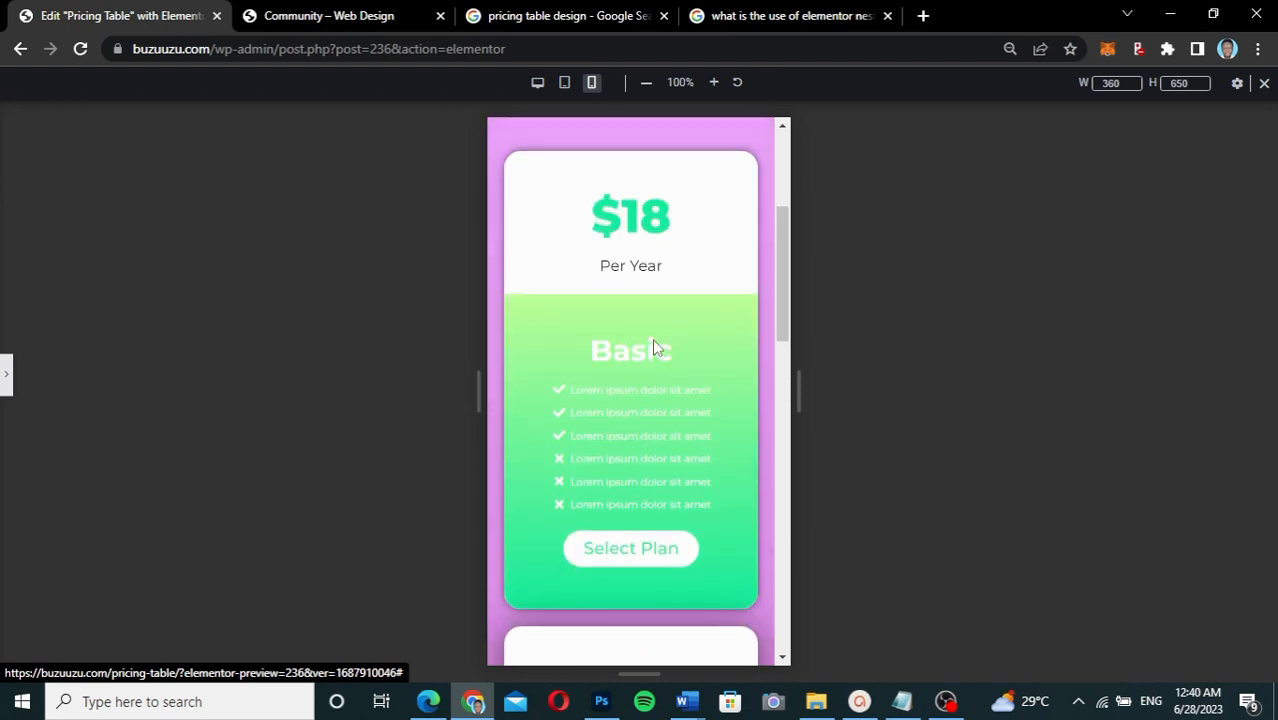
pyautogui.scroll(3, 656, 348)
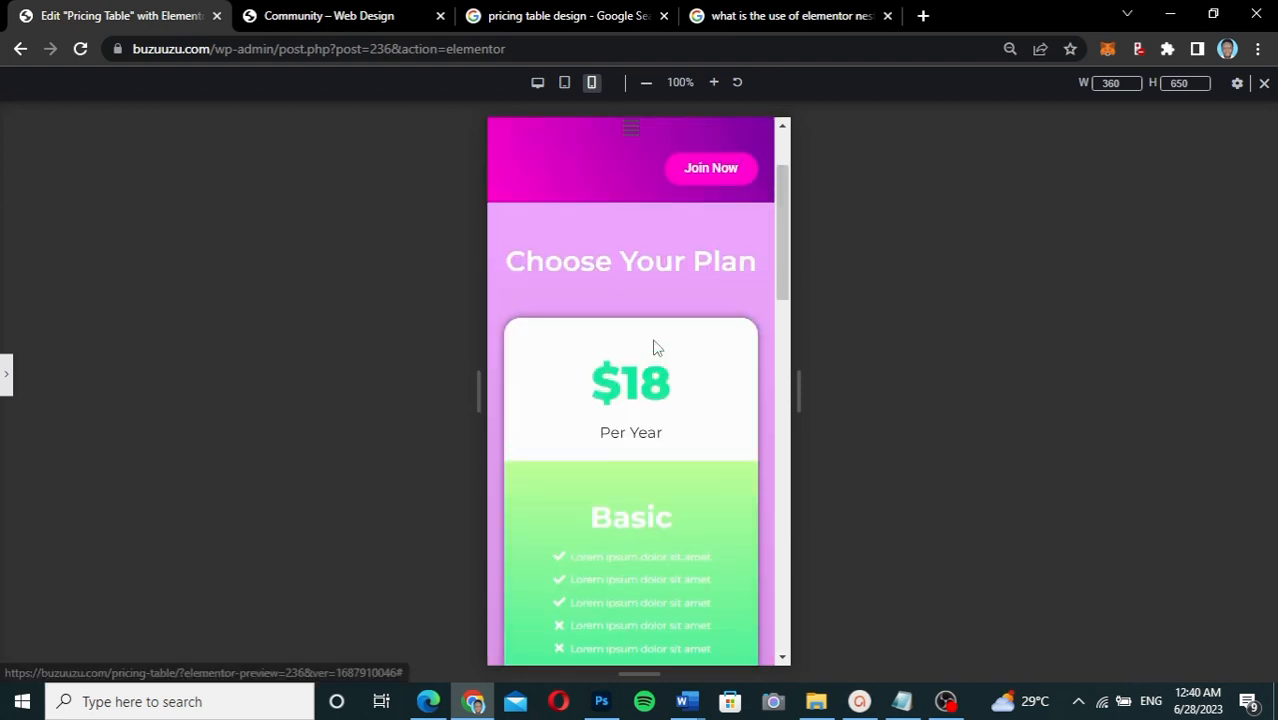
# Check the pricing table in the tablet and desktop previews, examining the heading and the alignment of the three cards
pyautogui.click(566, 85)
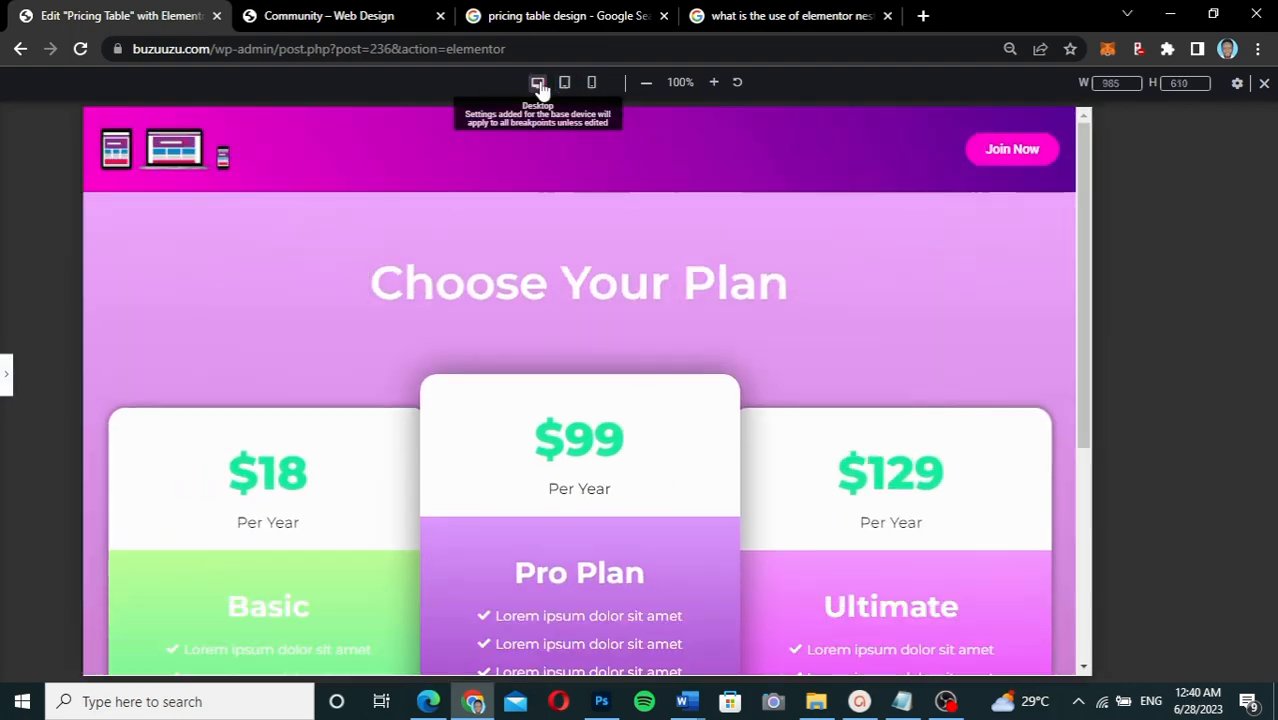
pyautogui.click(538, 84)
pyautogui.scroll(-5, 800, 317)
pyautogui.scroll(5, 800, 317)
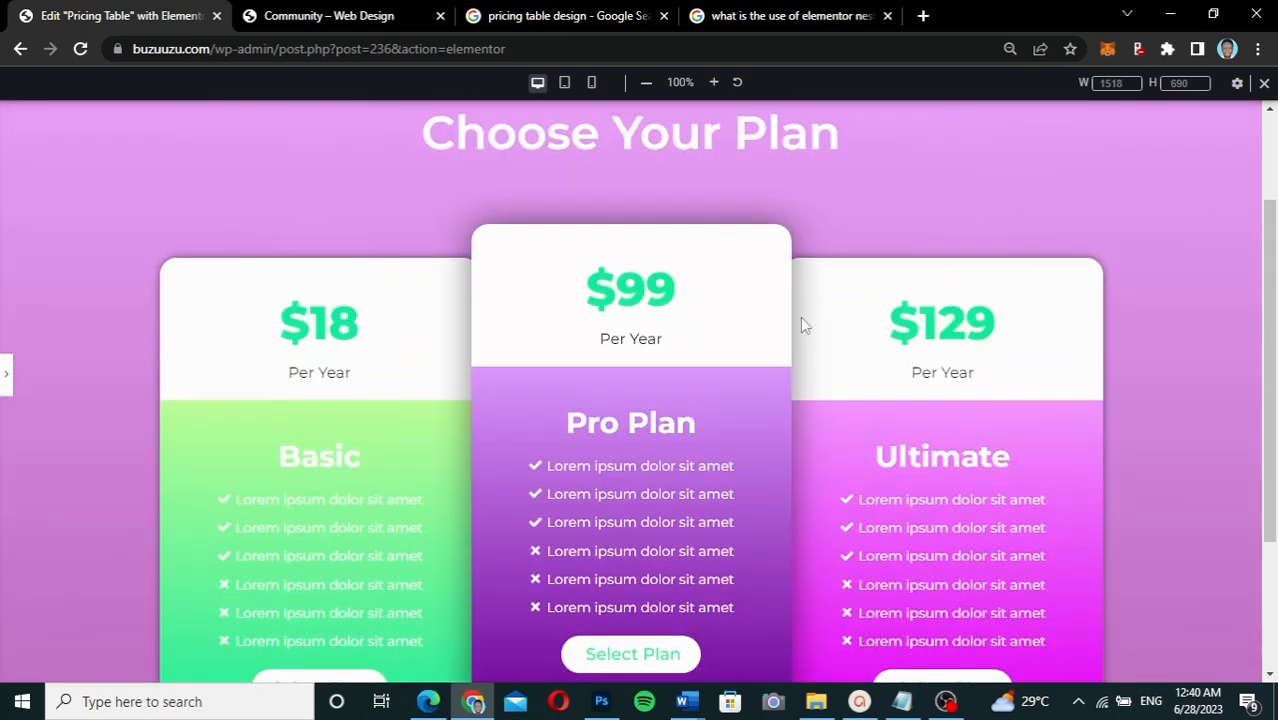